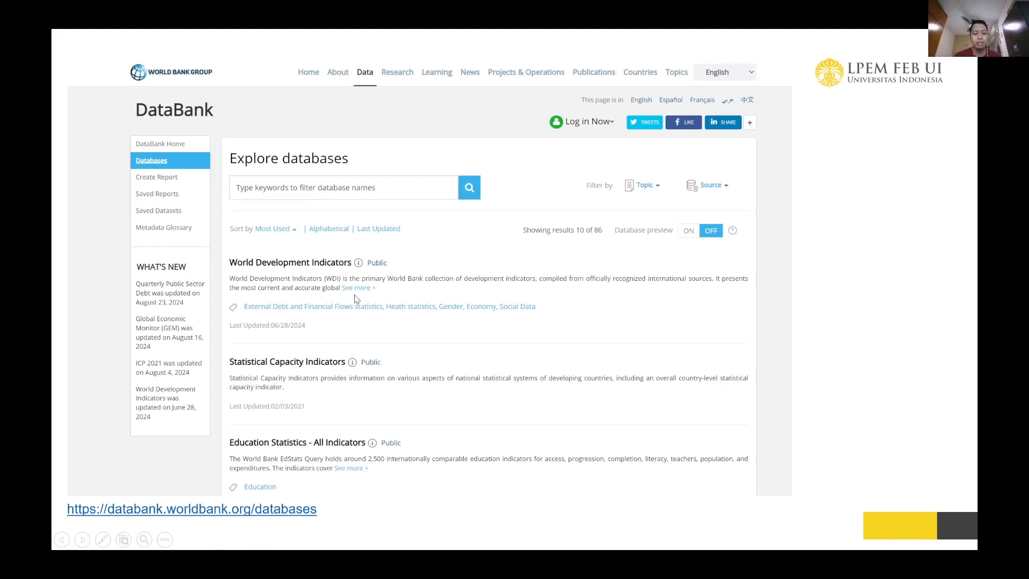
Exit the slide show and switch to the World Bank DataBank databases page in Chrome
{"action": "key", "text": "Escape"}
{"action": "mouse_move", "coordinate": [588, 565]}
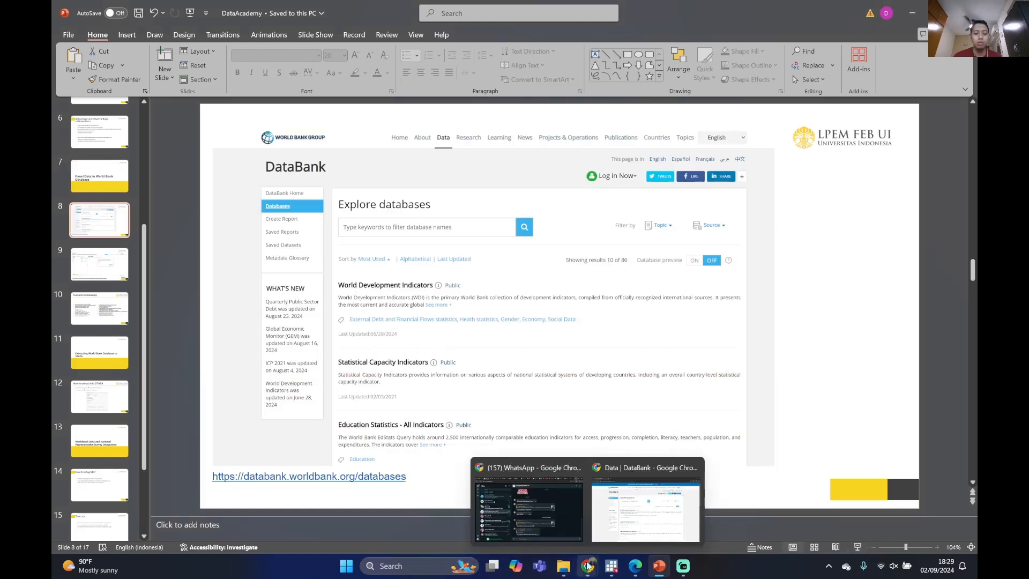
{"action": "left_click", "coordinate": [662, 516]}
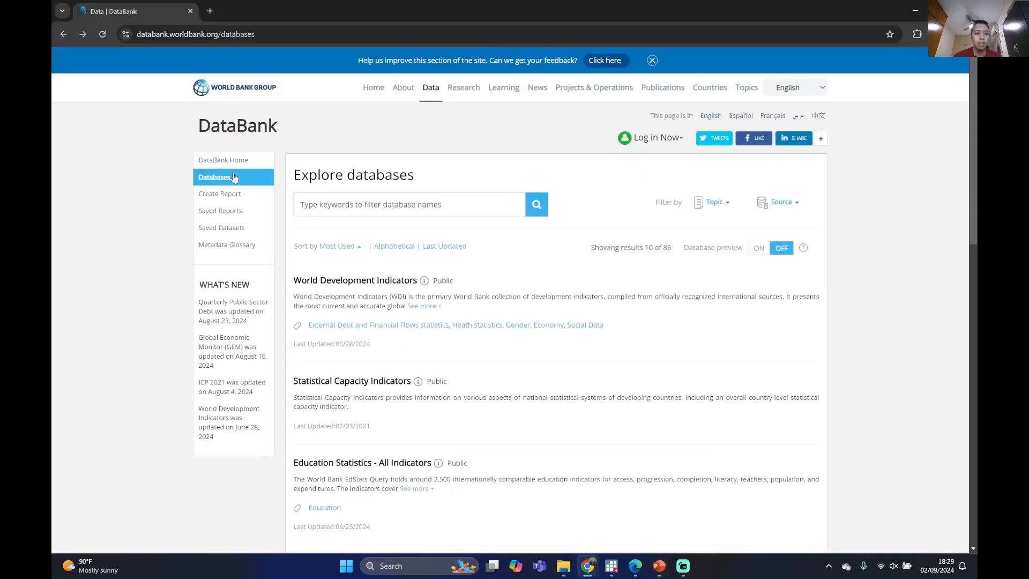
Examine the list of DataBank databases, including their descriptions and topics
{"action": "scroll", "coordinate": [407, 259], "scroll_direction": "down", "scroll_amount": 2}
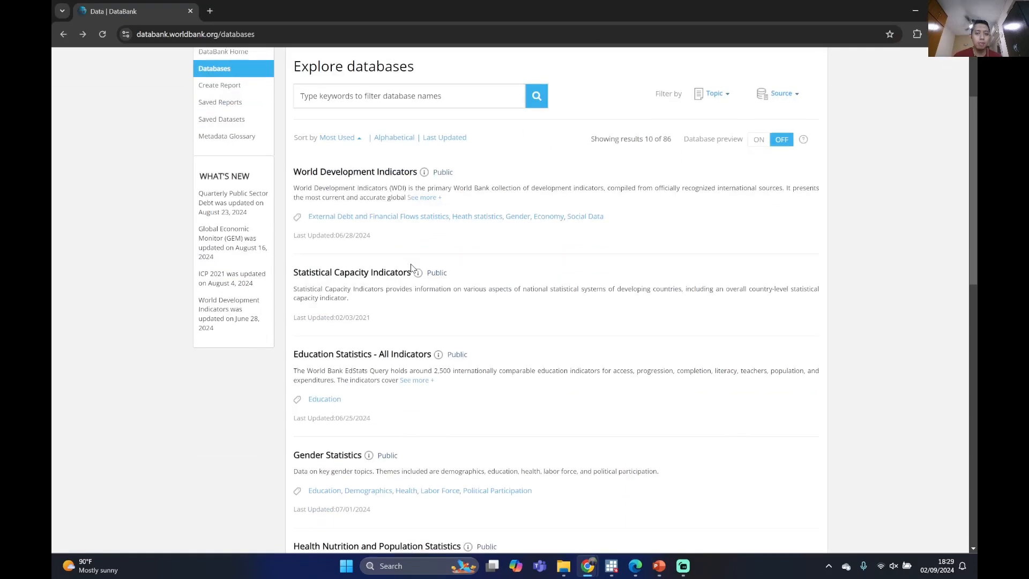
{"action": "scroll", "coordinate": [356, 271], "scroll_direction": "up", "scroll_amount": 2}
{"action": "left_click", "coordinate": [357, 212]}
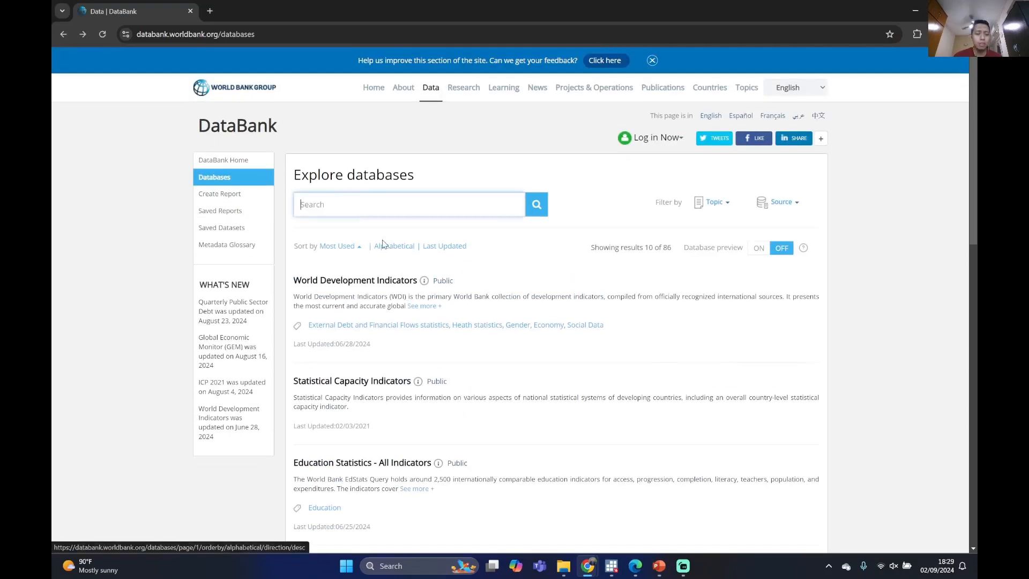
{"action": "scroll", "coordinate": [383, 244], "scroll_direction": "down", "scroll_amount": 1}
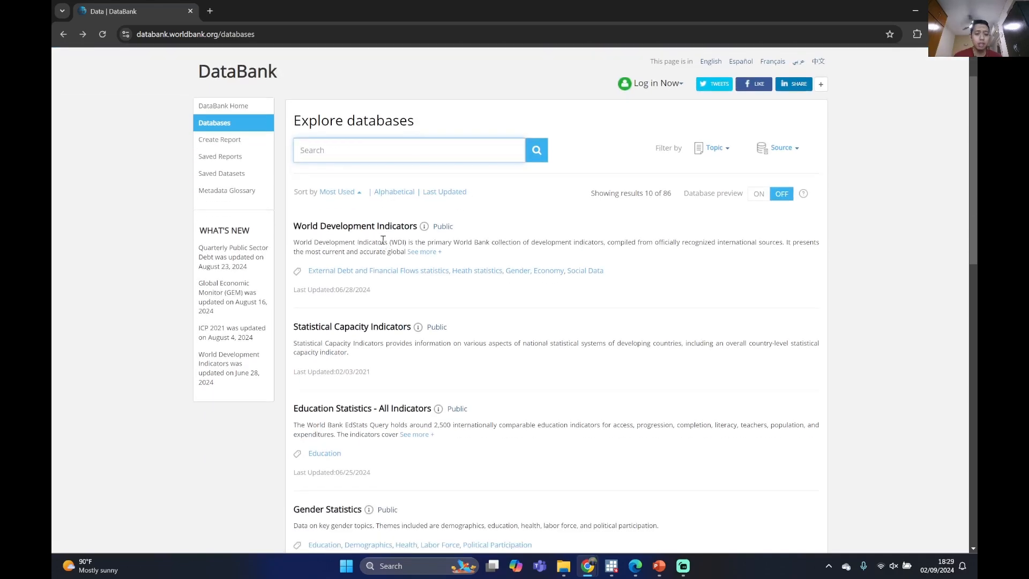
{"action": "scroll", "coordinate": [383, 239], "scroll_direction": "down", "scroll_amount": 10}
{"action": "scroll", "coordinate": [353, 288], "scroll_direction": "up", "scroll_amount": 11}
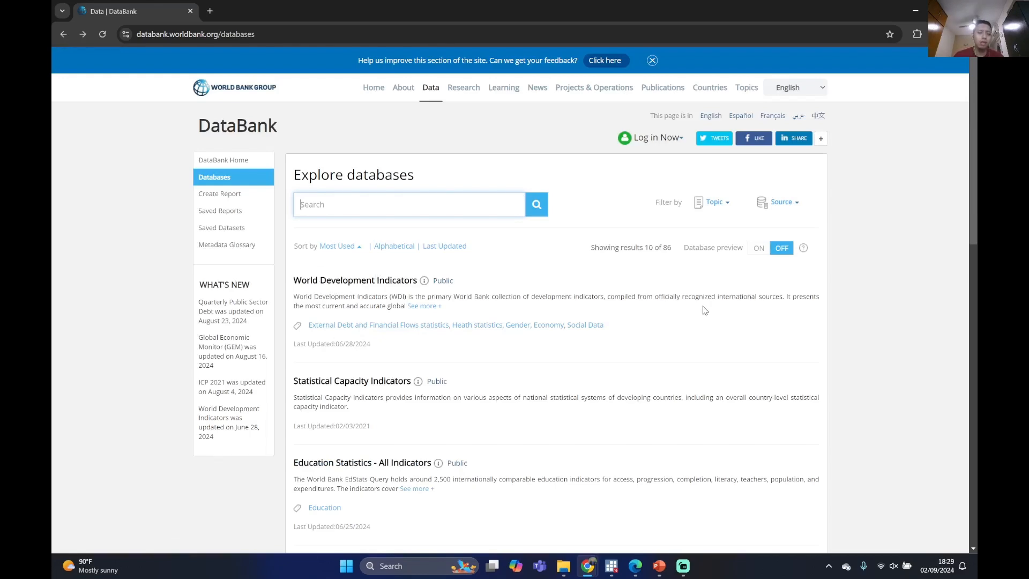
{"action": "scroll", "coordinate": [705, 311], "scroll_direction": "down", "scroll_amount": 4}
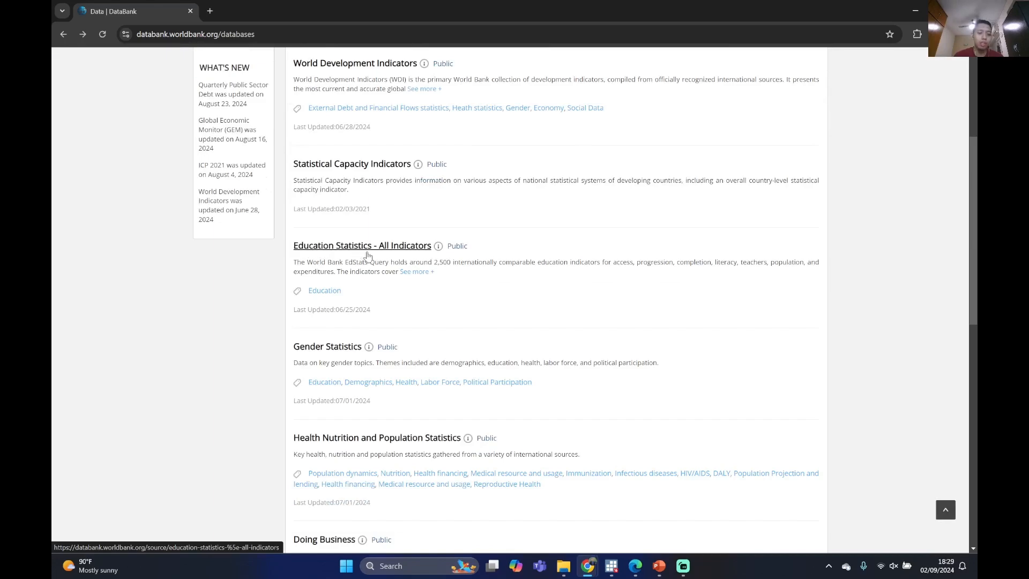
{"action": "scroll", "coordinate": [314, 251], "scroll_direction": "down", "scroll_amount": 2}
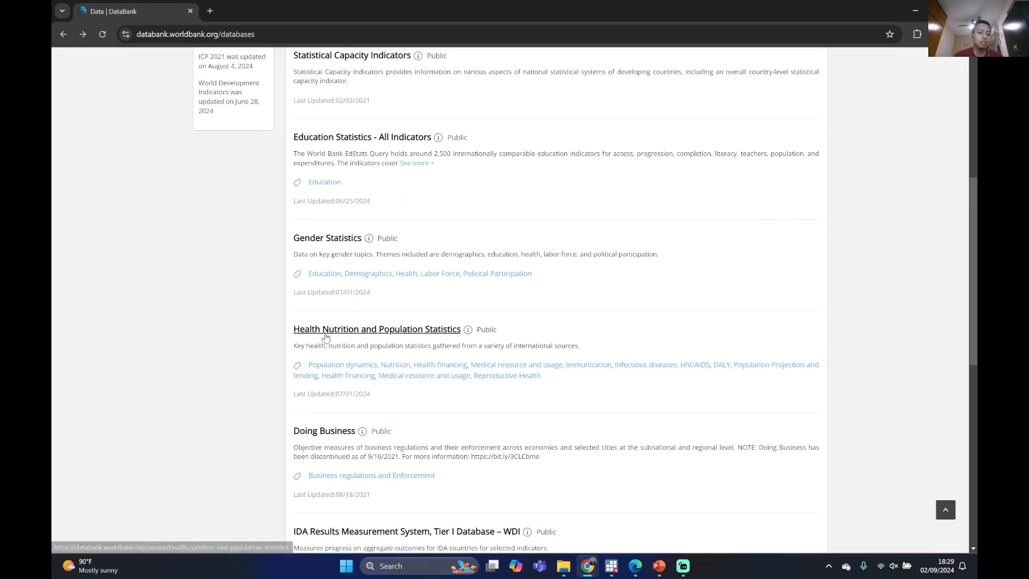
{"action": "scroll", "coordinate": [343, 333], "scroll_direction": "down", "scroll_amount": 2}
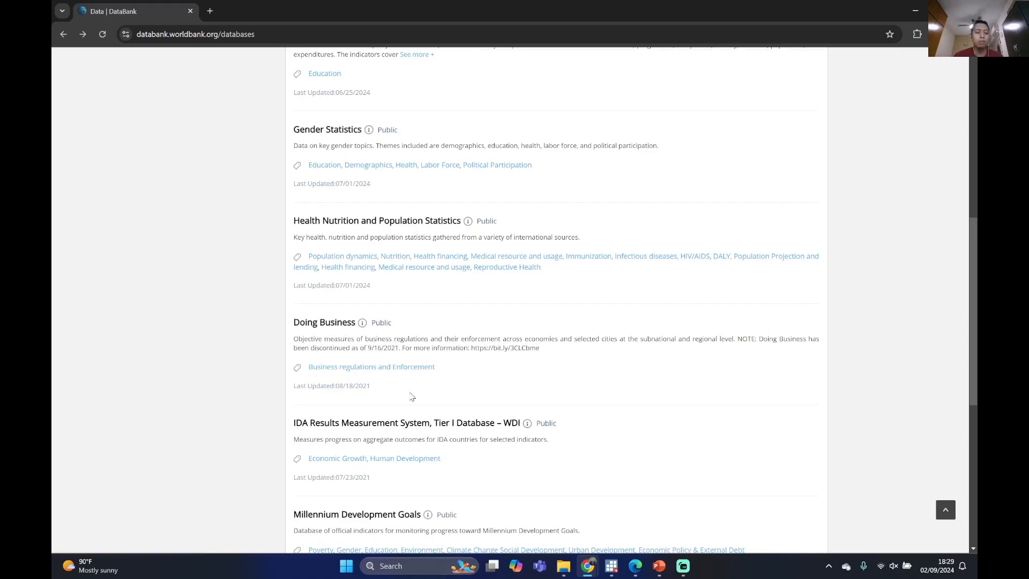
{"action": "scroll", "coordinate": [334, 345], "scroll_direction": "down", "scroll_amount": 4}
{"action": "scroll", "coordinate": [338, 346], "scroll_direction": "down", "scroll_amount": 3}
{"action": "scroll", "coordinate": [624, 419], "scroll_direction": "up", "scroll_amount": 3}
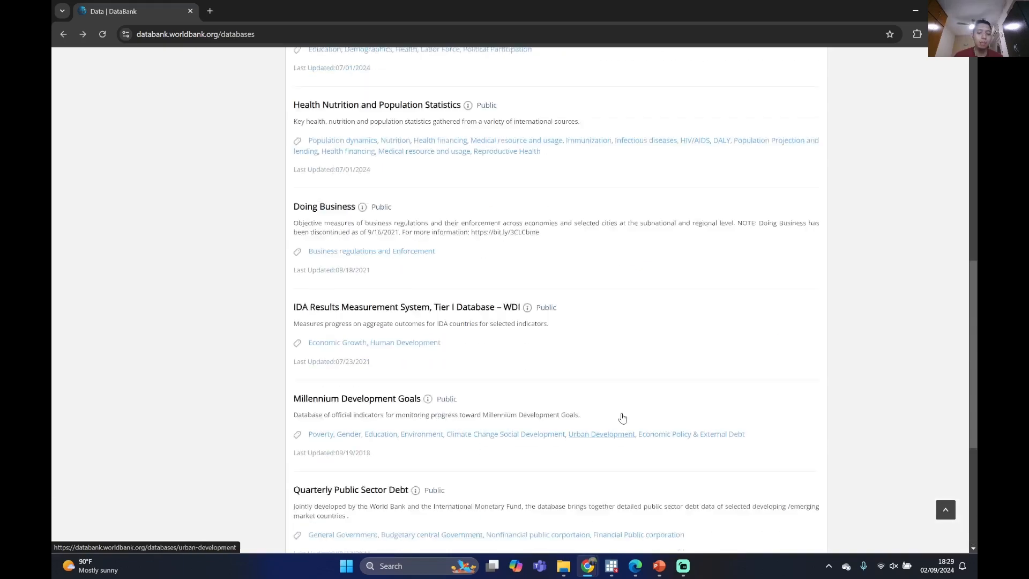
{"action": "scroll", "coordinate": [622, 417], "scroll_direction": "up", "scroll_amount": 10}
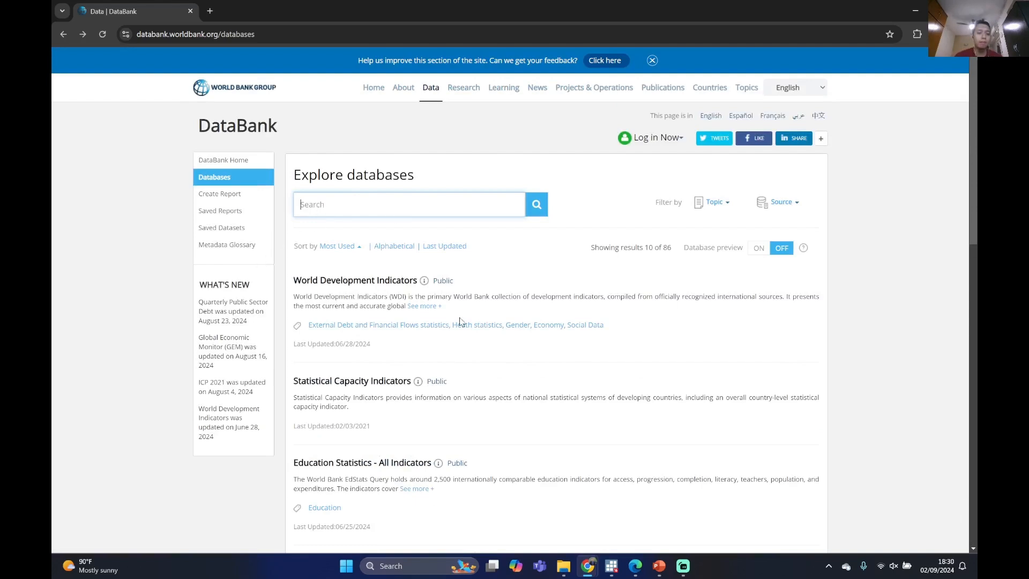
Open the World Development Indicators database and show the list of databases available in its variables
{"action": "left_click", "coordinate": [343, 282]}
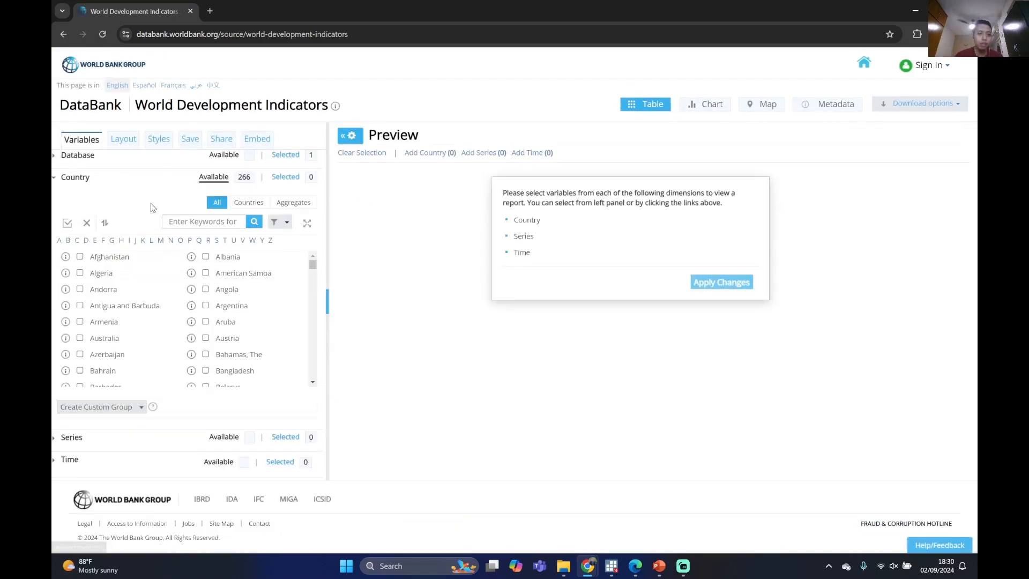
{"action": "left_click", "coordinate": [53, 183]}
{"action": "left_click", "coordinate": [75, 155]}
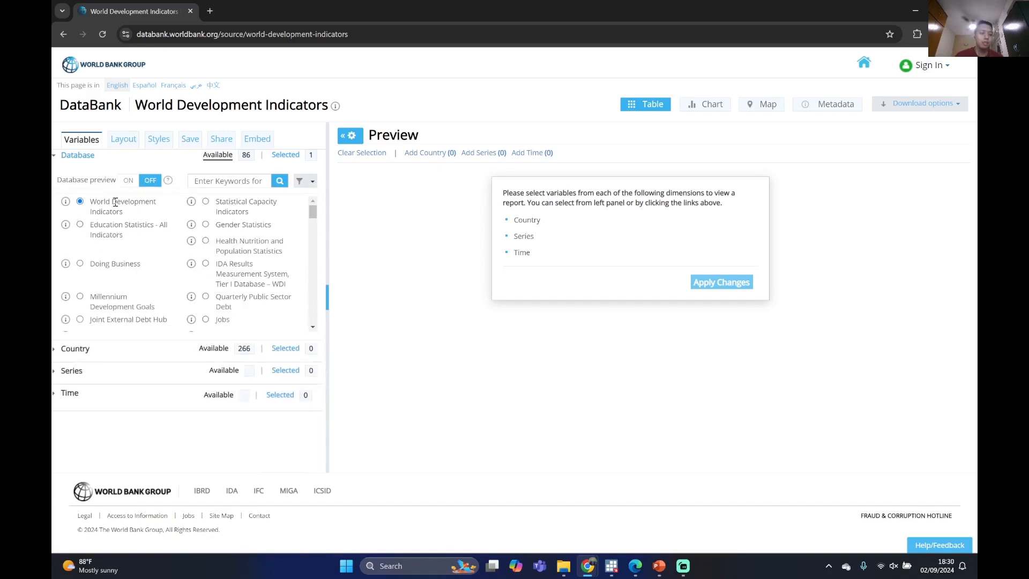
Change the database to Education Statistics - All Indicators and view its available series
{"action": "left_click", "coordinate": [80, 225]}
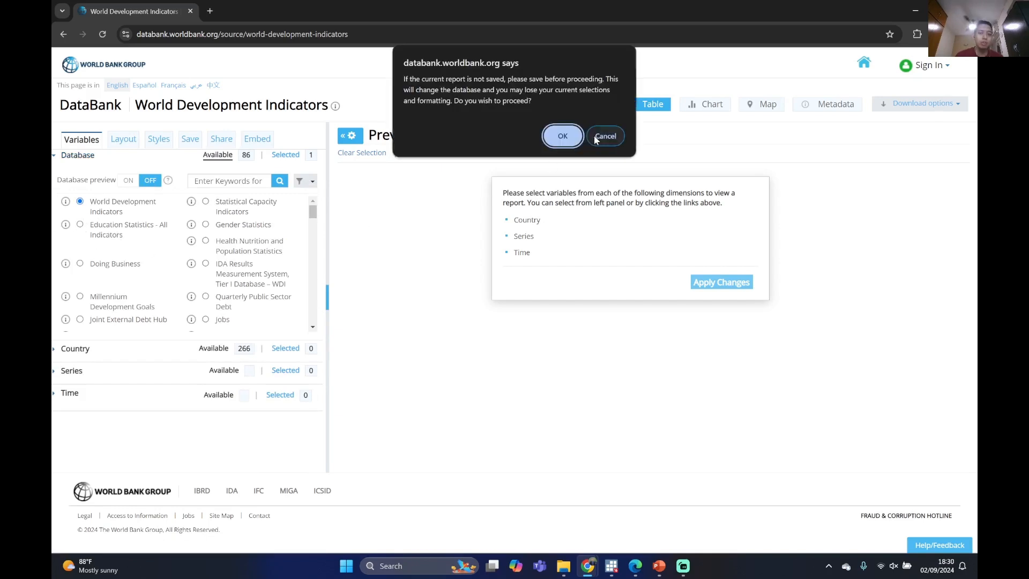
{"action": "left_click", "coordinate": [569, 138]}
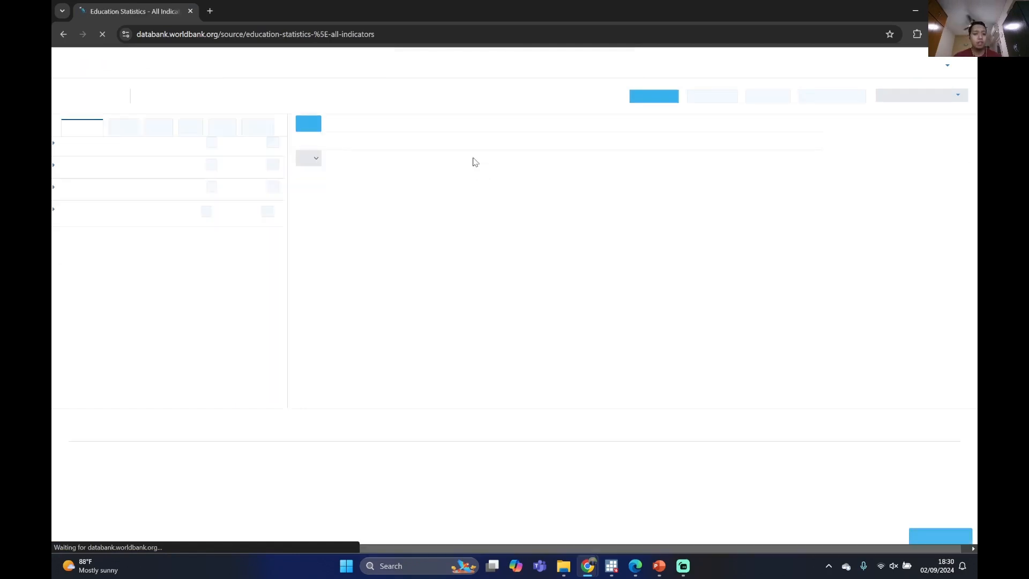
{"action": "left_click", "coordinate": [52, 165]}
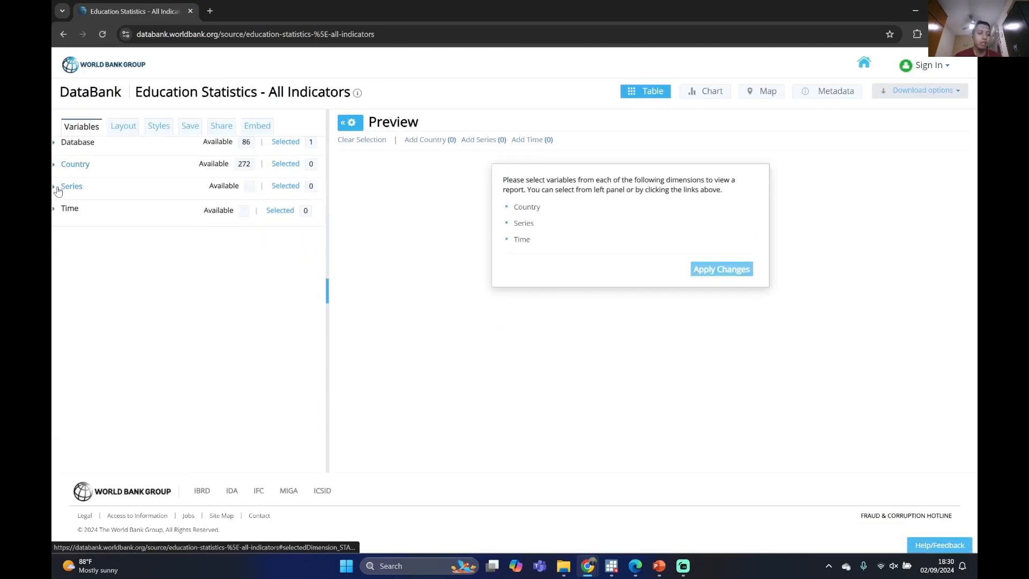
{"action": "left_click", "coordinate": [55, 186]}
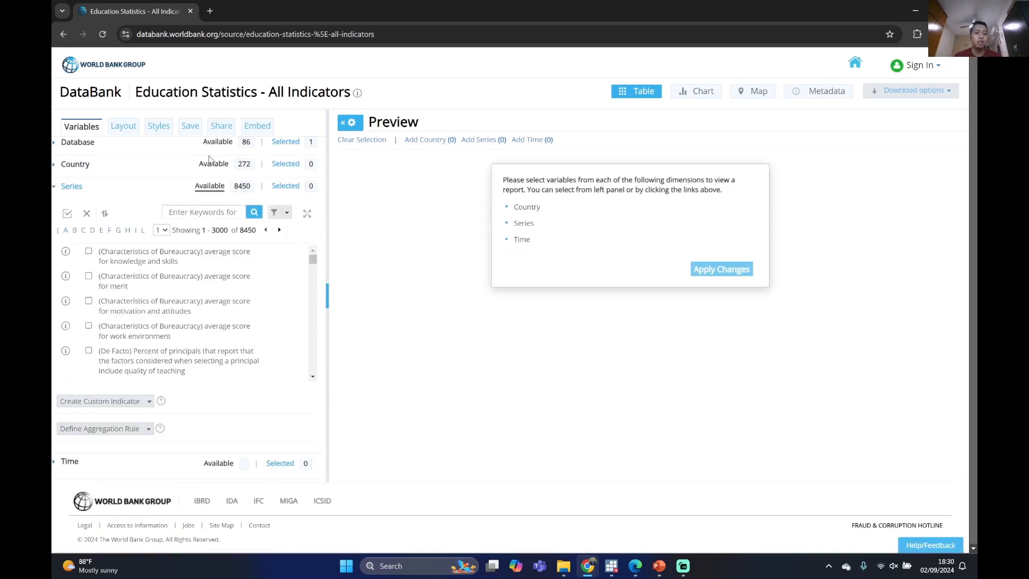
{"action": "left_click", "coordinate": [59, 188]}
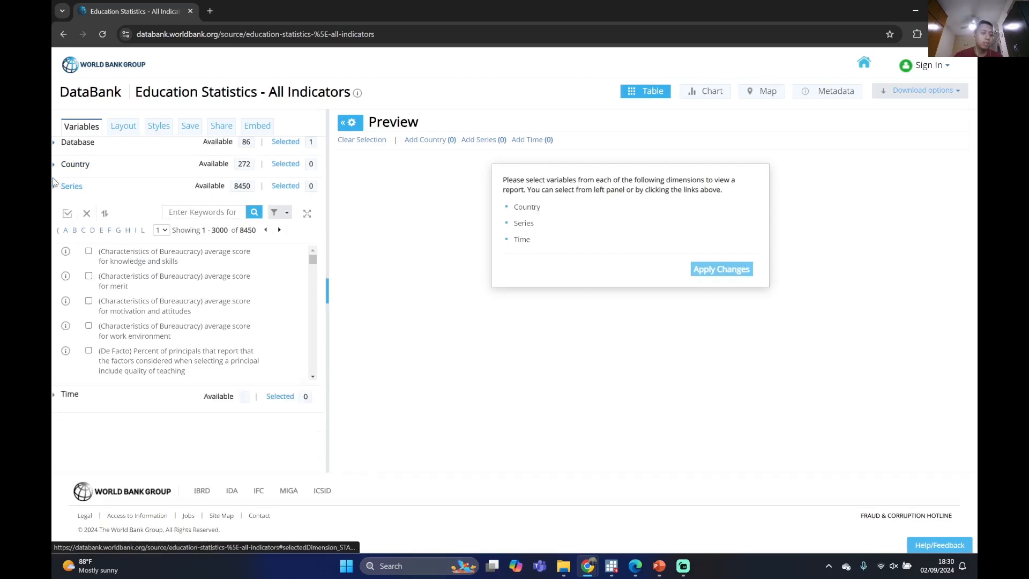
Go back to the World Development Indicators database and check the list of available databases
{"action": "left_click", "coordinate": [62, 143]}
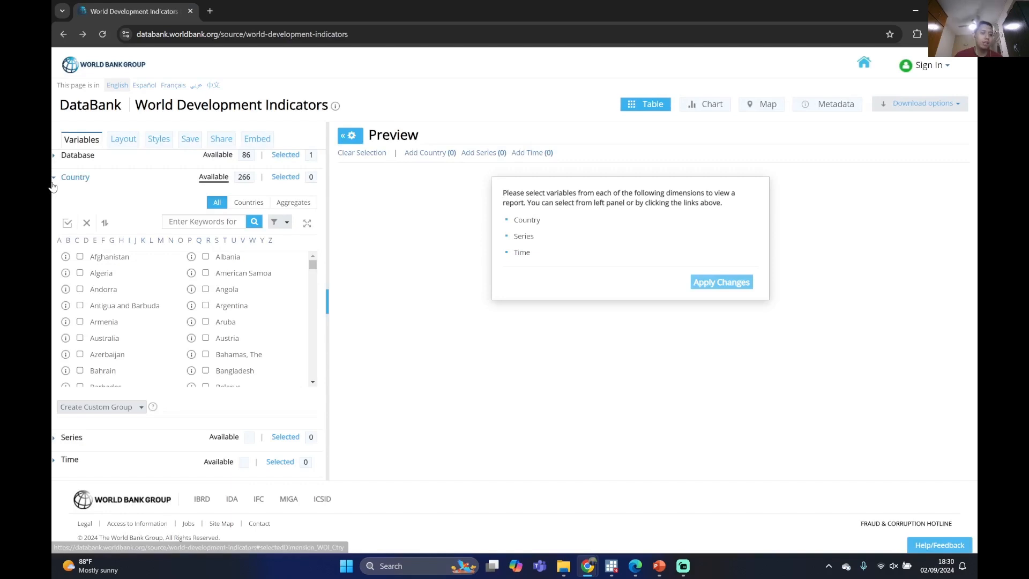
{"action": "left_click", "coordinate": [55, 178]}
{"action": "left_click", "coordinate": [54, 159]}
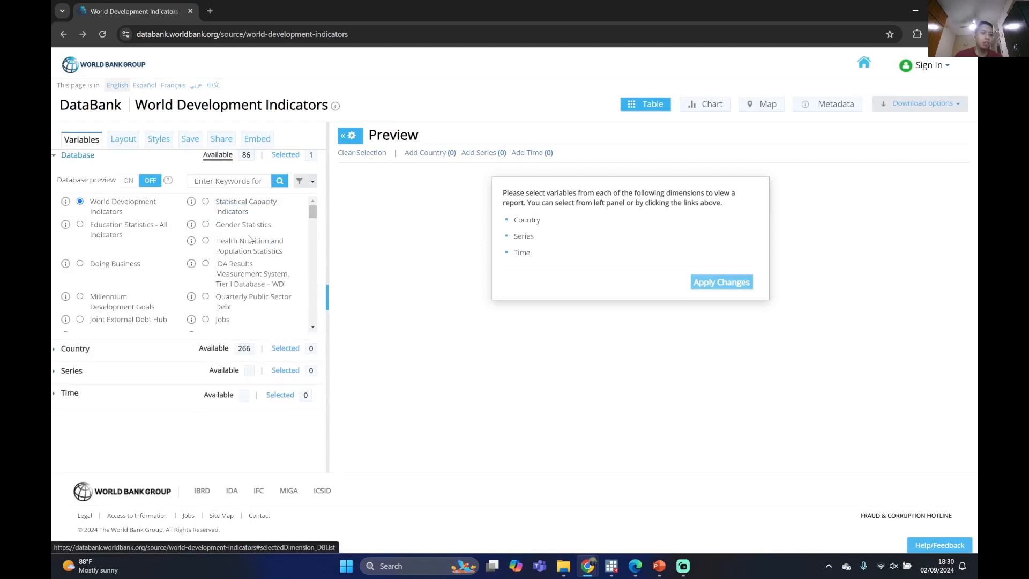
{"action": "left_click", "coordinate": [55, 156]}
Select Afghanistan, Algeria and Andorra as the report's countries
{"action": "left_click", "coordinate": [53, 178]}
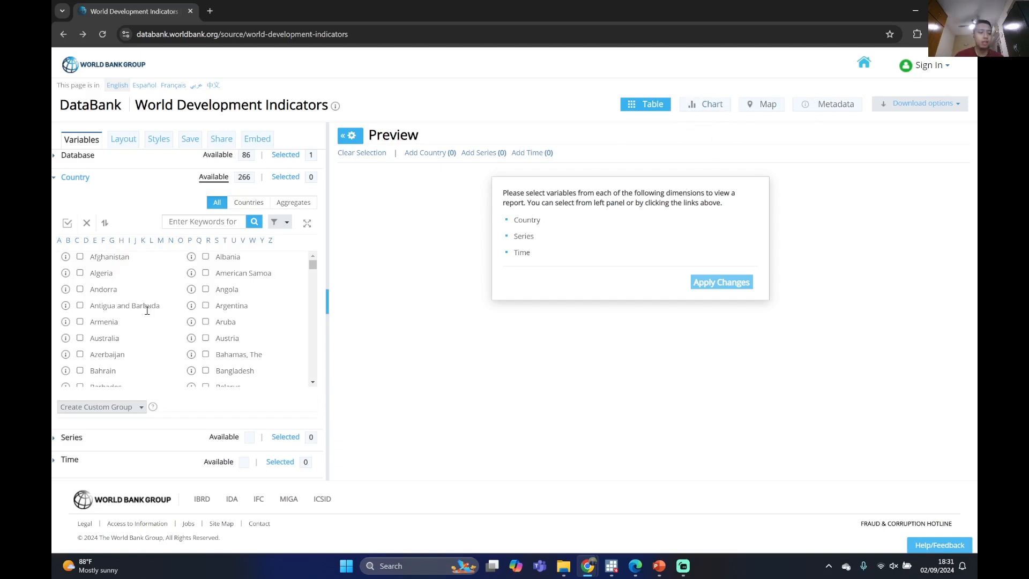
{"action": "scroll", "coordinate": [110, 286], "scroll_direction": "down", "scroll_amount": 5}
{"action": "scroll", "coordinate": [109, 286], "scroll_direction": "up", "scroll_amount": 5}
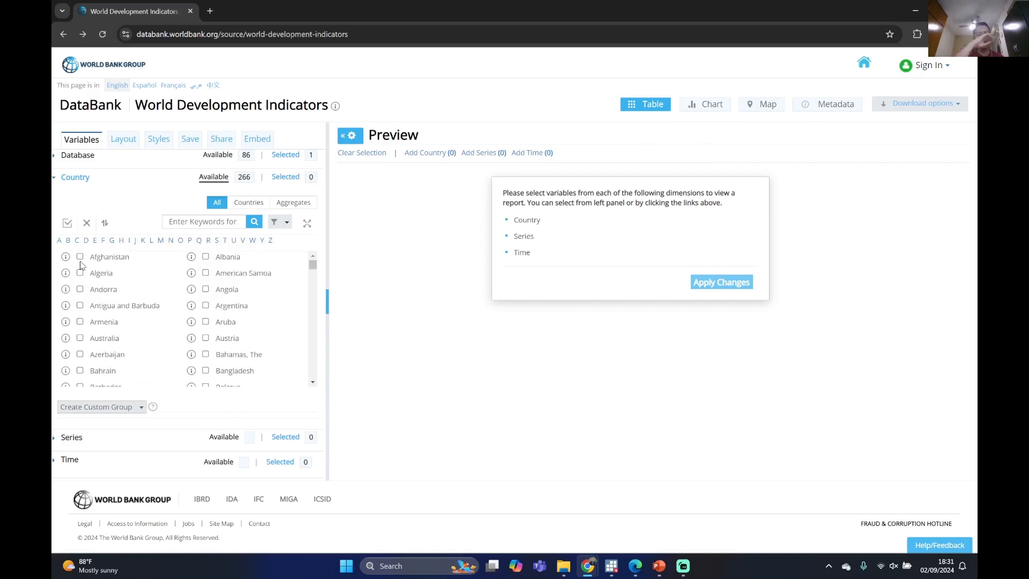
{"action": "scroll", "coordinate": [81, 272], "scroll_direction": "down", "scroll_amount": 8}
{"action": "scroll", "coordinate": [86, 274], "scroll_direction": "up", "scroll_amount": 8}
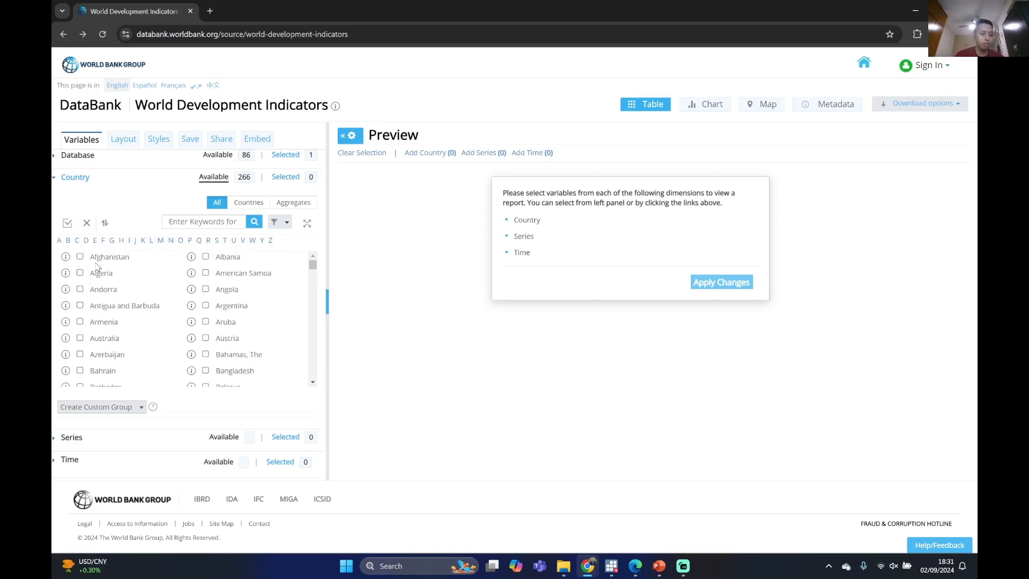
{"action": "left_click", "coordinate": [80, 257]}
{"action": "left_click", "coordinate": [80, 273]}
{"action": "left_click", "coordinate": [80, 289]}
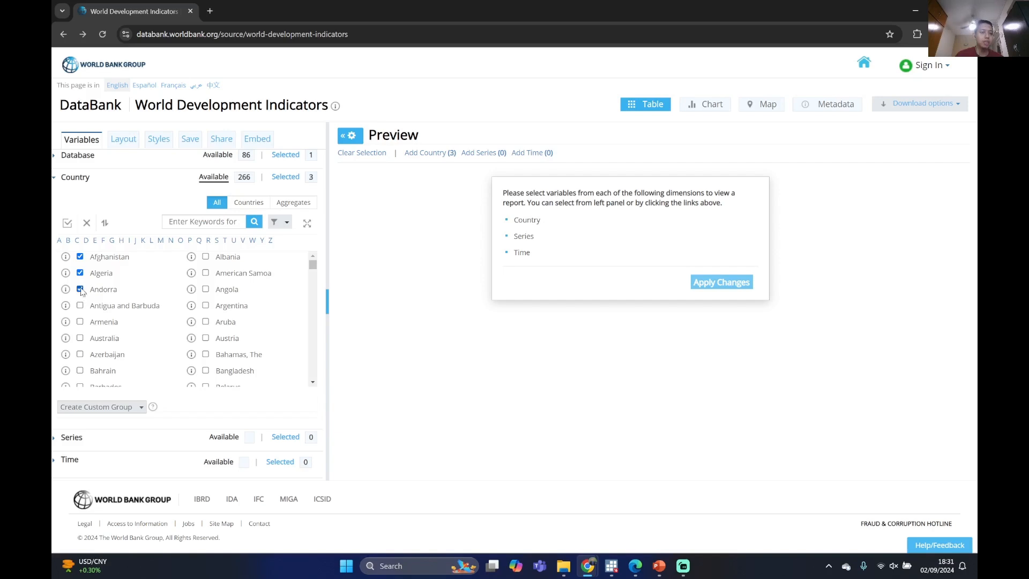
{"action": "left_click", "coordinate": [53, 183]}
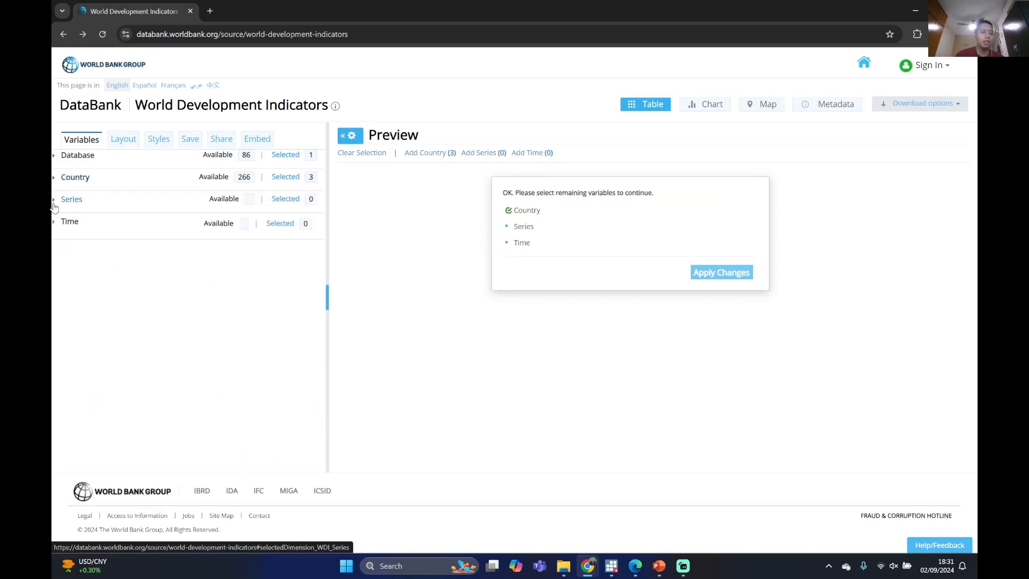
Browse the available series and filter them by the keyword "household"
{"action": "left_click", "coordinate": [53, 208]}
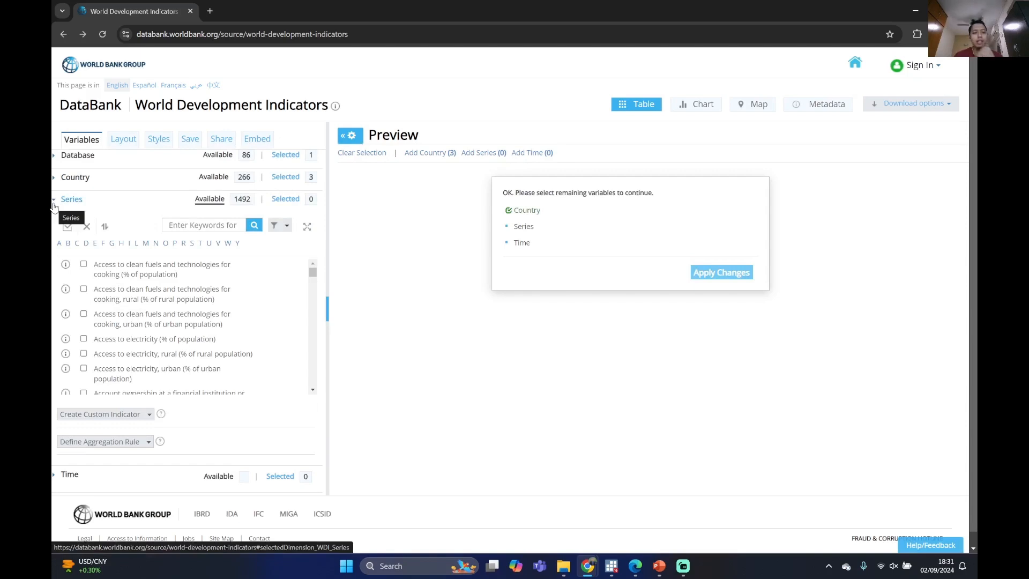
{"action": "scroll", "coordinate": [167, 293], "scroll_direction": "down", "scroll_amount": 5}
{"action": "scroll", "coordinate": [168, 285], "scroll_direction": "down", "scroll_amount": 10}
{"action": "left_click_drag", "start_coordinate": [313, 279], "coordinate": [313, 321]}
{"action": "scroll", "coordinate": [264, 321], "scroll_direction": "up", "scroll_amount": 10}
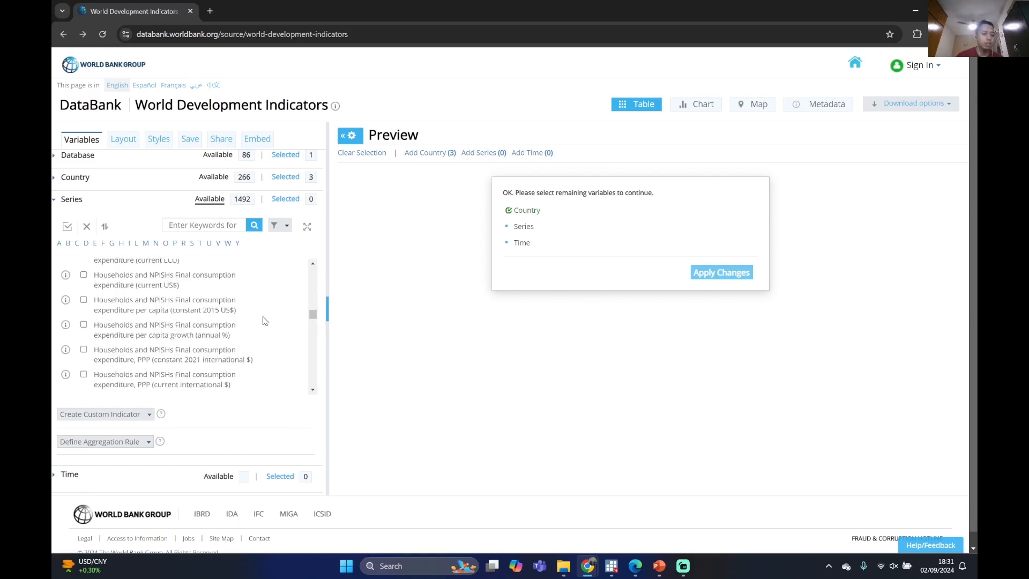
{"action": "scroll", "coordinate": [231, 342], "scroll_direction": "up", "scroll_amount": 3}
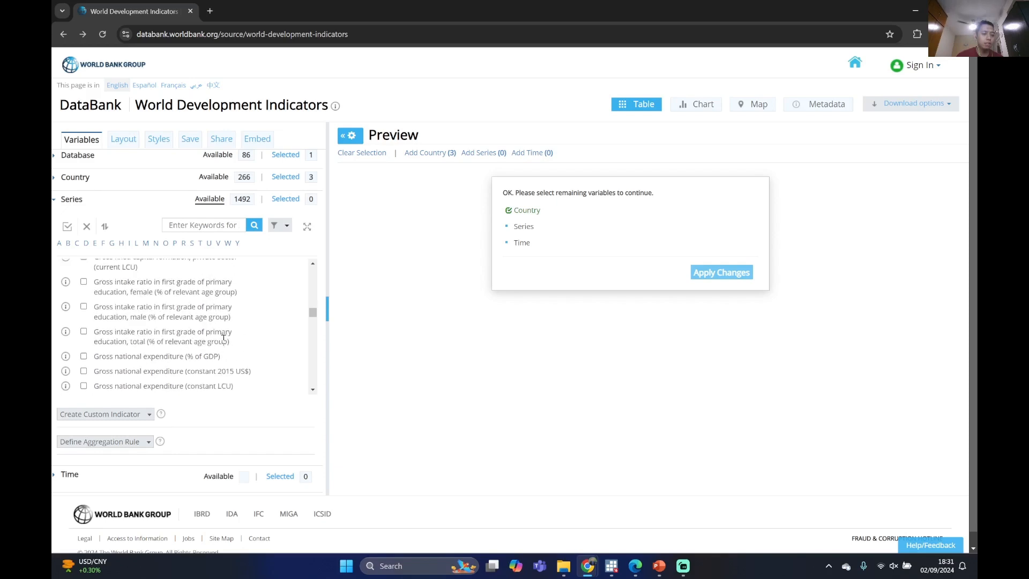
{"action": "type", "text": "household"}
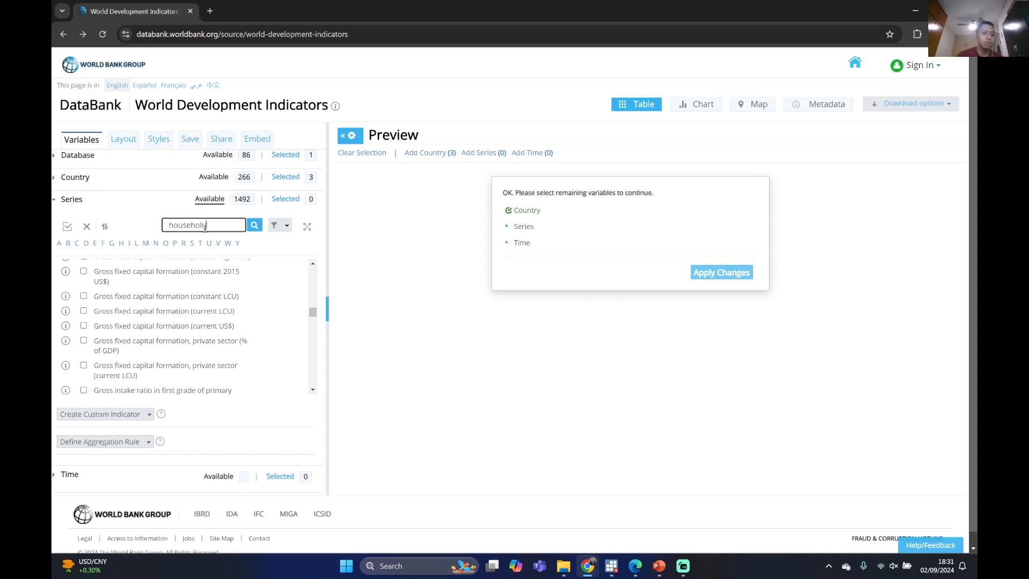
{"action": "key", "text": "Return"}
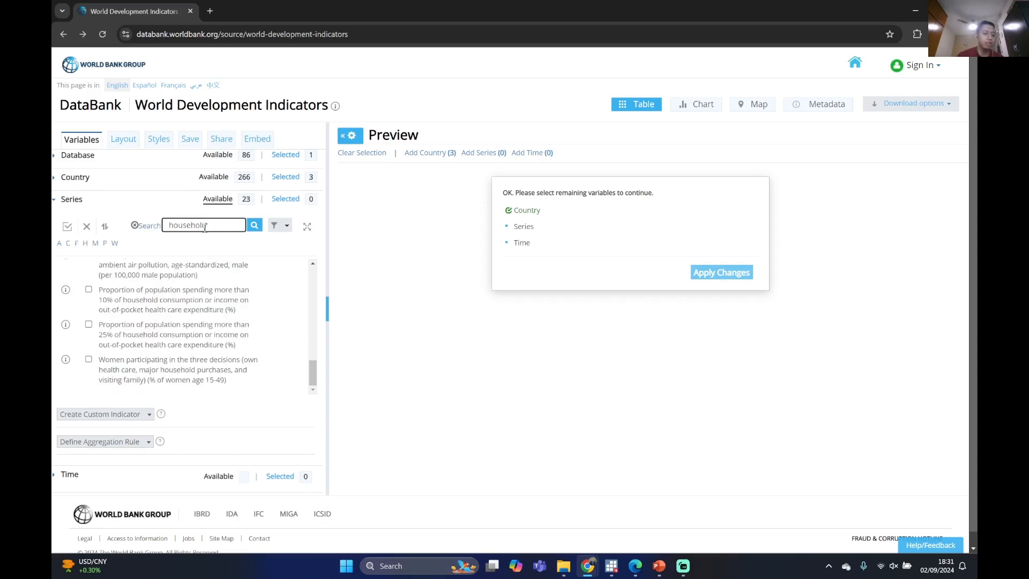
Look through the series matching "household", from household consumption expenditure to mortality rates
{"action": "scroll", "coordinate": [223, 309], "scroll_direction": "up", "scroll_amount": 5}
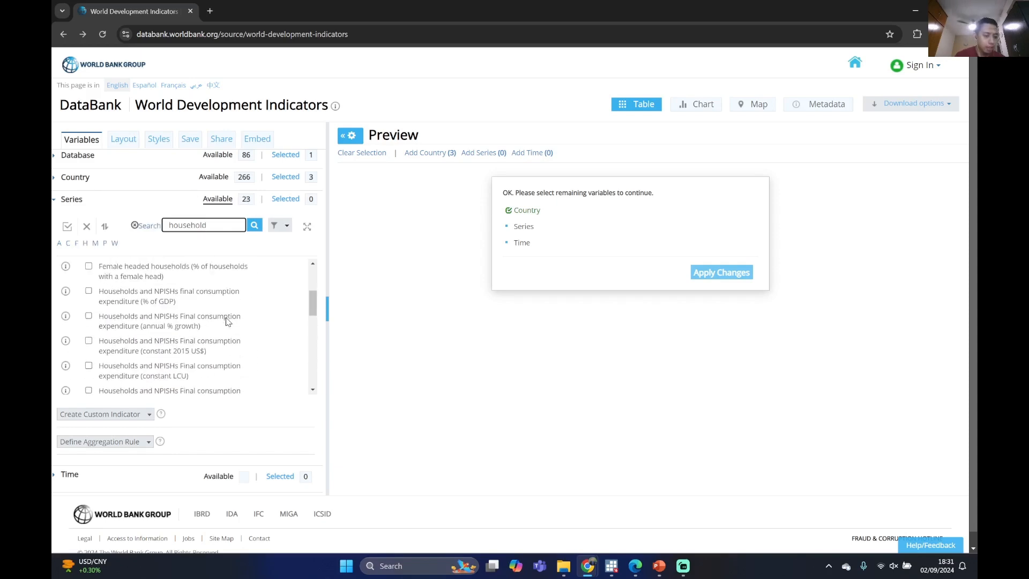
{"action": "scroll", "coordinate": [227, 317], "scroll_direction": "up", "scroll_amount": 3}
{"action": "scroll", "coordinate": [225, 327], "scroll_direction": "down", "scroll_amount": 5}
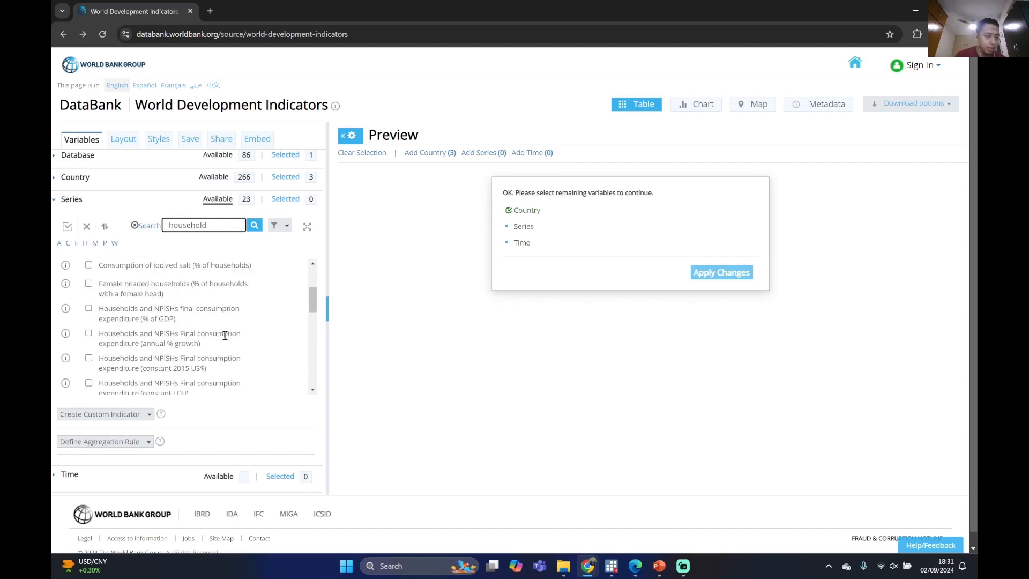
{"action": "scroll", "coordinate": [225, 336], "scroll_direction": "down", "scroll_amount": 4}
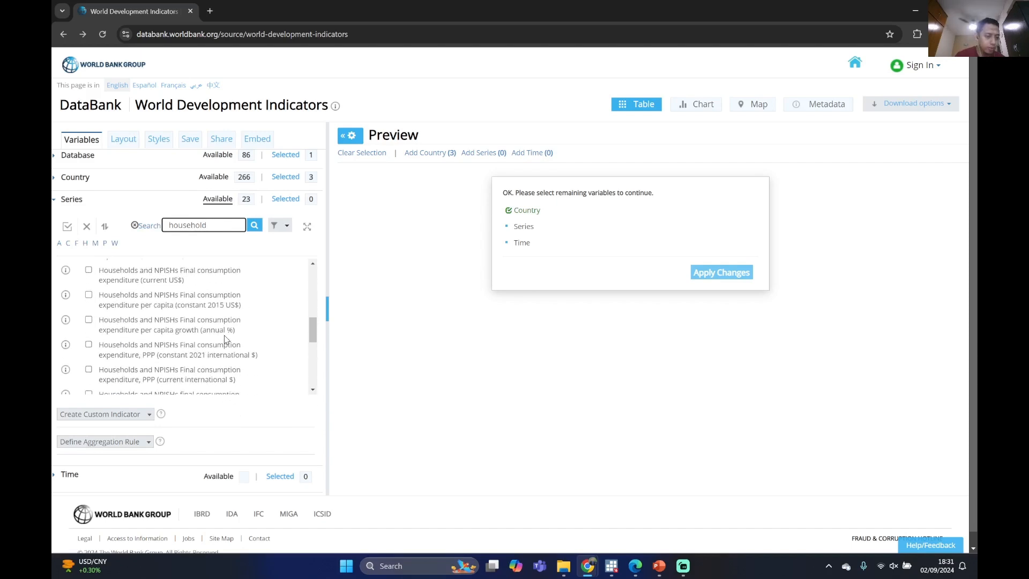
{"action": "scroll", "coordinate": [178, 333], "scroll_direction": "down", "scroll_amount": 6}
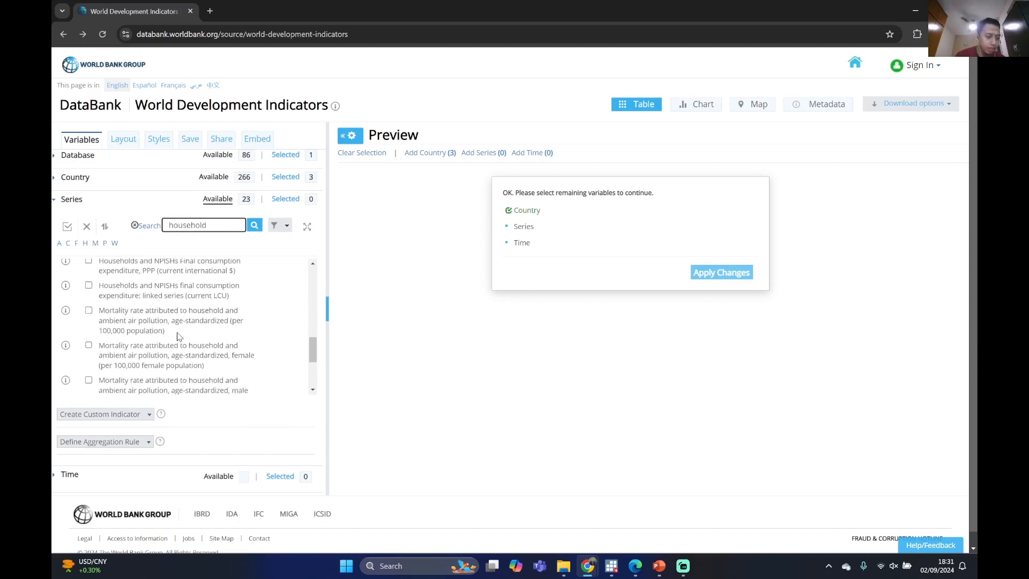
{"action": "scroll", "coordinate": [179, 332], "scroll_direction": "down", "scroll_amount": 3}
{"action": "scroll", "coordinate": [188, 327], "scroll_direction": "up", "scroll_amount": 10}
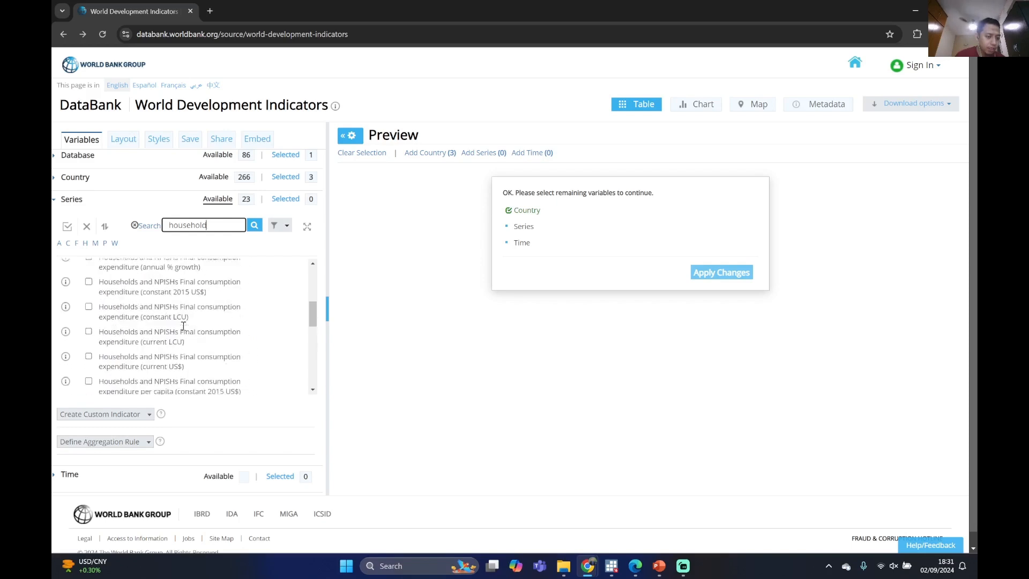
Filter the series by the keyword "gdp" and select GDP (current US$) for the report
{"action": "double_click", "coordinate": [212, 226]}
{"action": "type", "text": "gdp"}
{"action": "key", "text": "Return"}
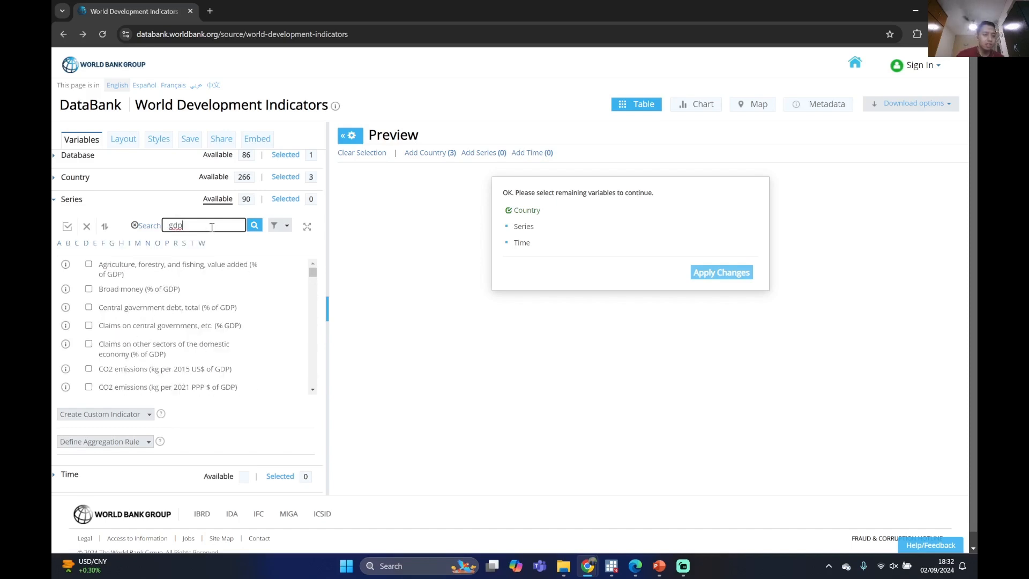
{"action": "scroll", "coordinate": [196, 287], "scroll_direction": "down", "scroll_amount": 10}
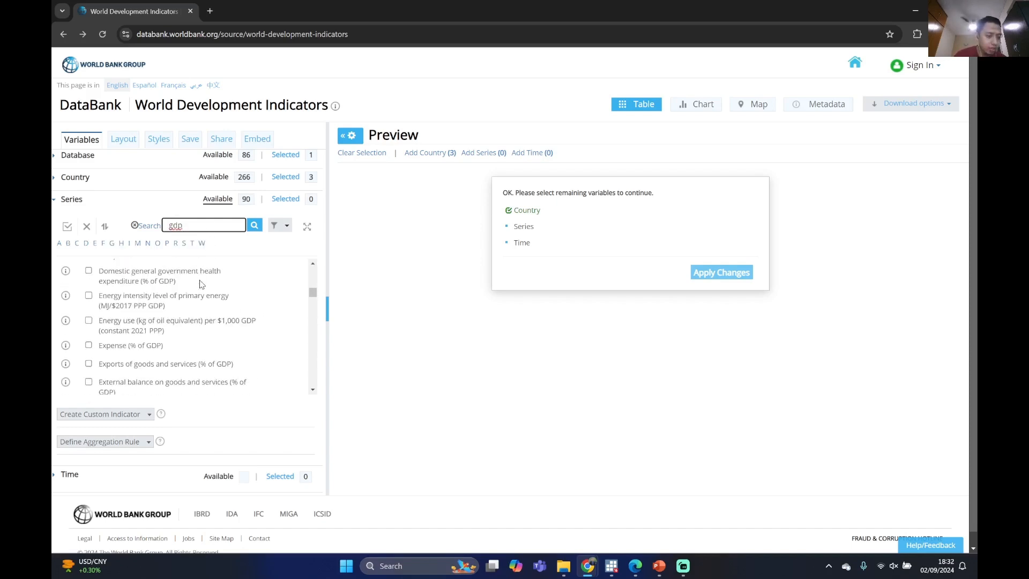
{"action": "scroll", "coordinate": [209, 284], "scroll_direction": "up", "scroll_amount": 4}
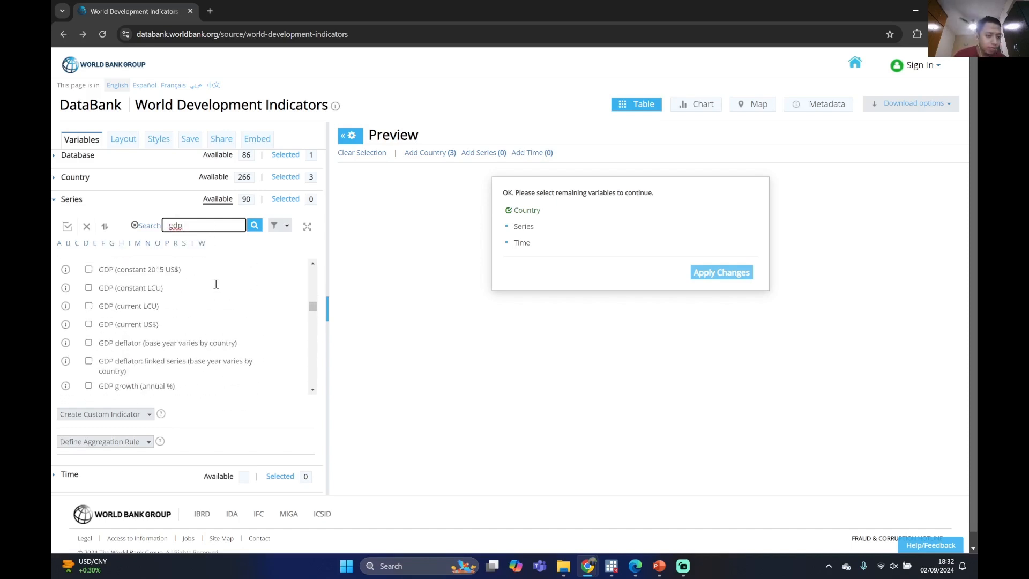
{"action": "scroll", "coordinate": [144, 327], "scroll_direction": "up", "scroll_amount": 1}
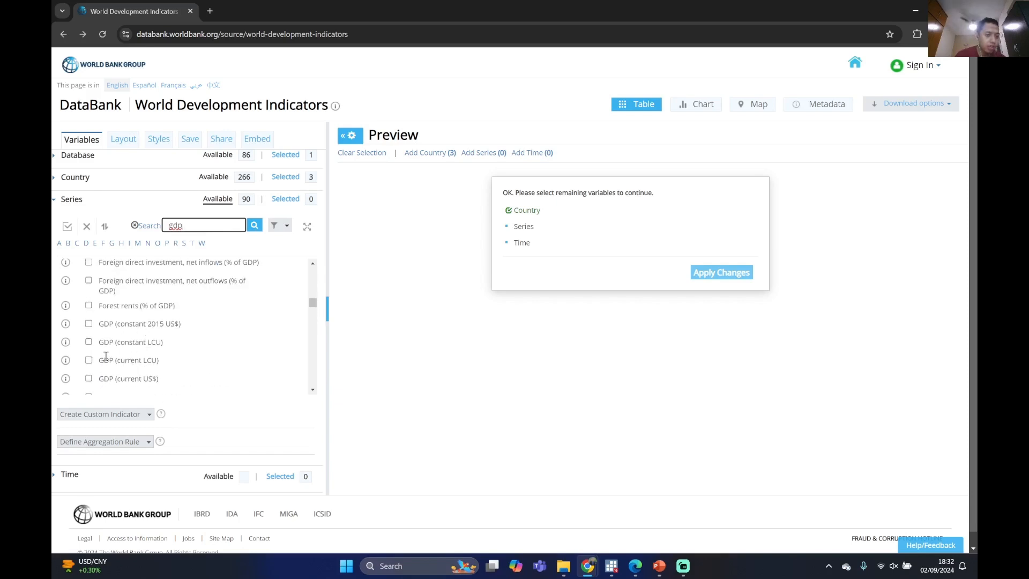
{"action": "scroll", "coordinate": [129, 363], "scroll_direction": "down", "scroll_amount": 1}
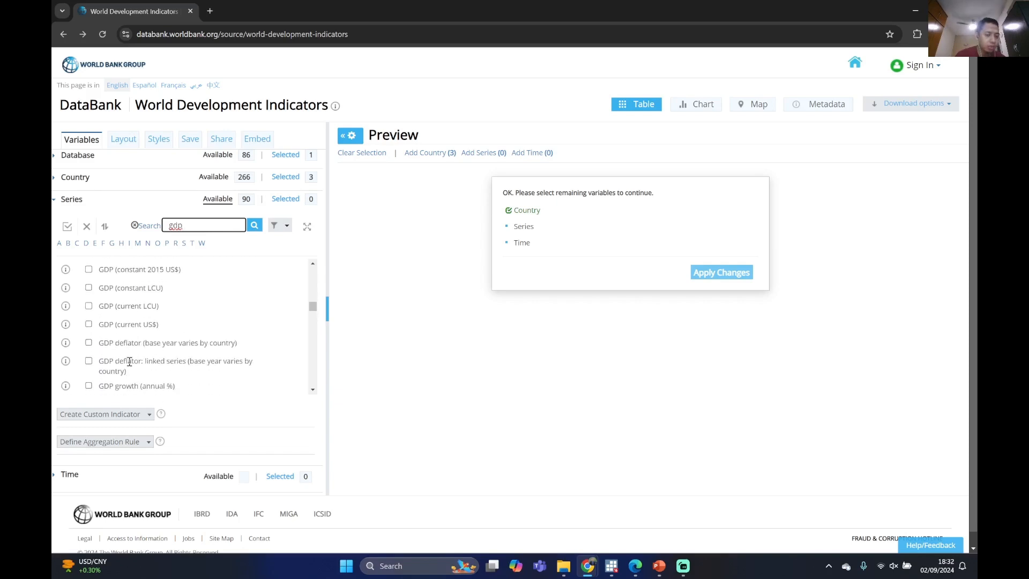
{"action": "left_click", "coordinate": [89, 325]}
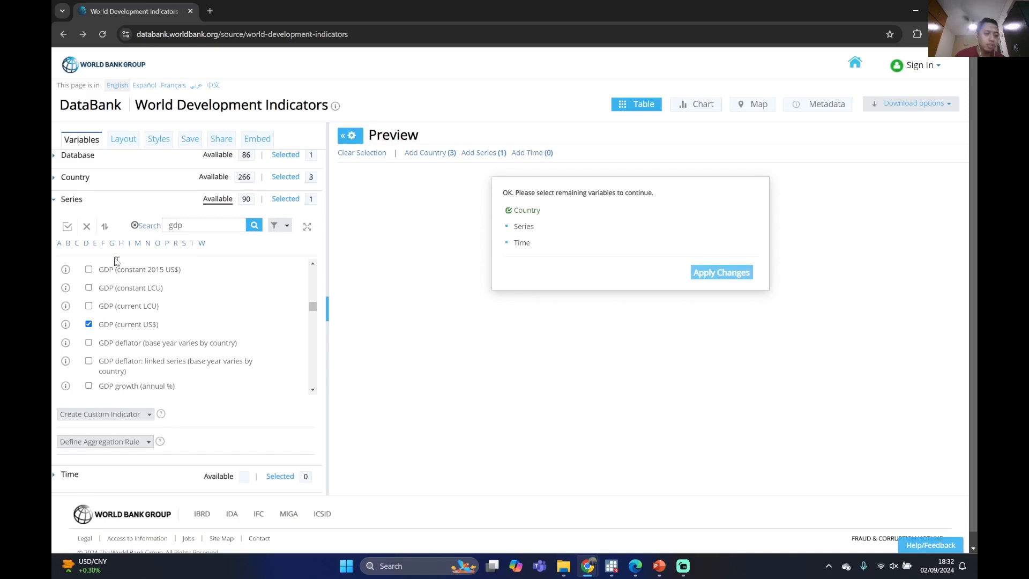
Select the years 2015 through 2023 as the report's time period
{"action": "left_click", "coordinate": [60, 202]}
{"action": "left_click", "coordinate": [69, 222]}
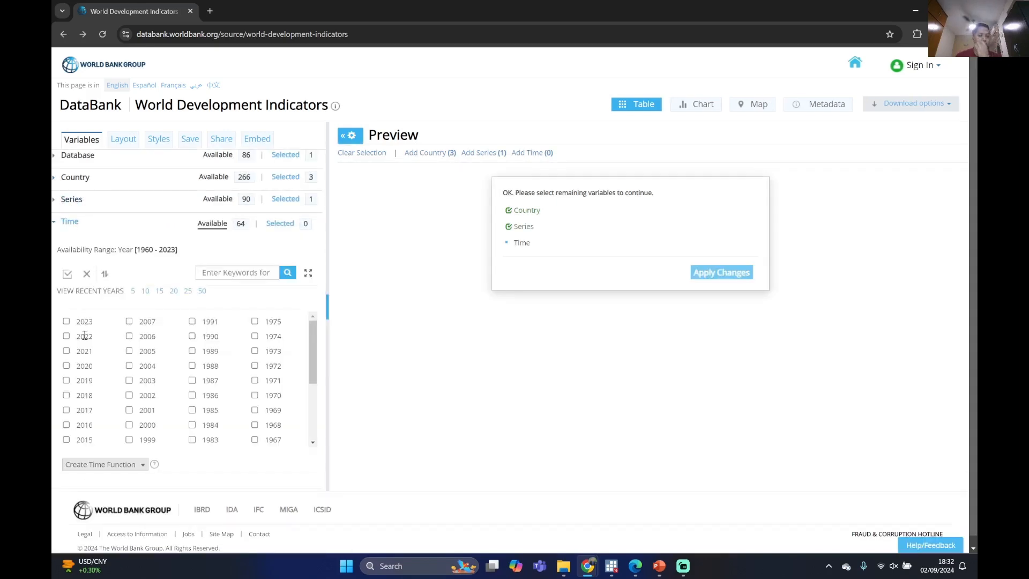
{"action": "left_click", "coordinate": [66, 321]}
{"action": "left_click", "coordinate": [66, 336]}
{"action": "left_click", "coordinate": [67, 351]}
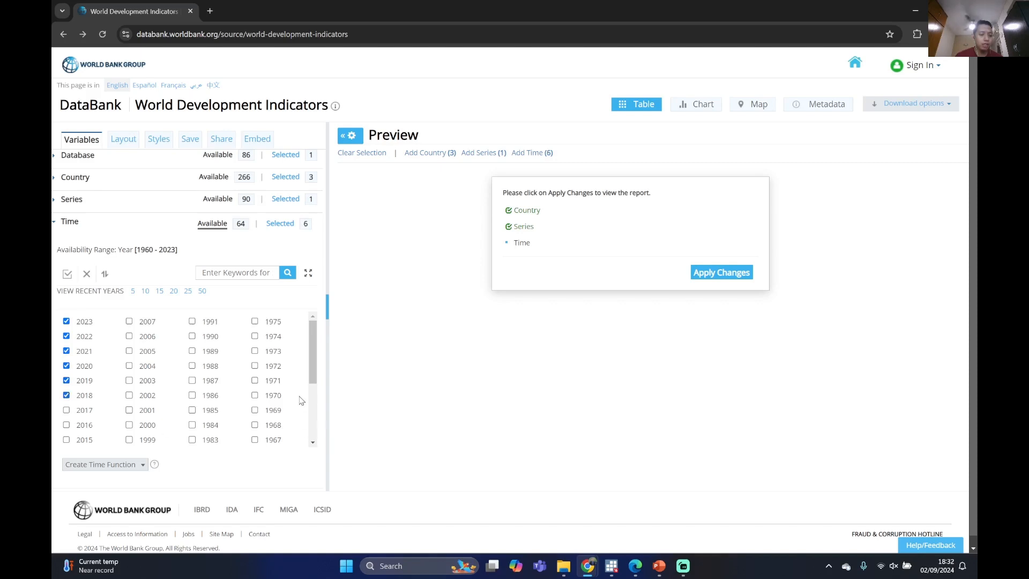
{"action": "left_click_drag", "start_coordinate": [315, 351], "coordinate": [322, 323]}
{"action": "scroll", "coordinate": [118, 390], "scroll_direction": "down", "scroll_amount": 3}
{"action": "scroll", "coordinate": [116, 394], "scroll_direction": "up", "scroll_amount": 4}
{"action": "scroll", "coordinate": [116, 394], "scroll_direction": "down", "scroll_amount": 3}
{"action": "scroll", "coordinate": [119, 396], "scroll_direction": "up", "scroll_amount": 3}
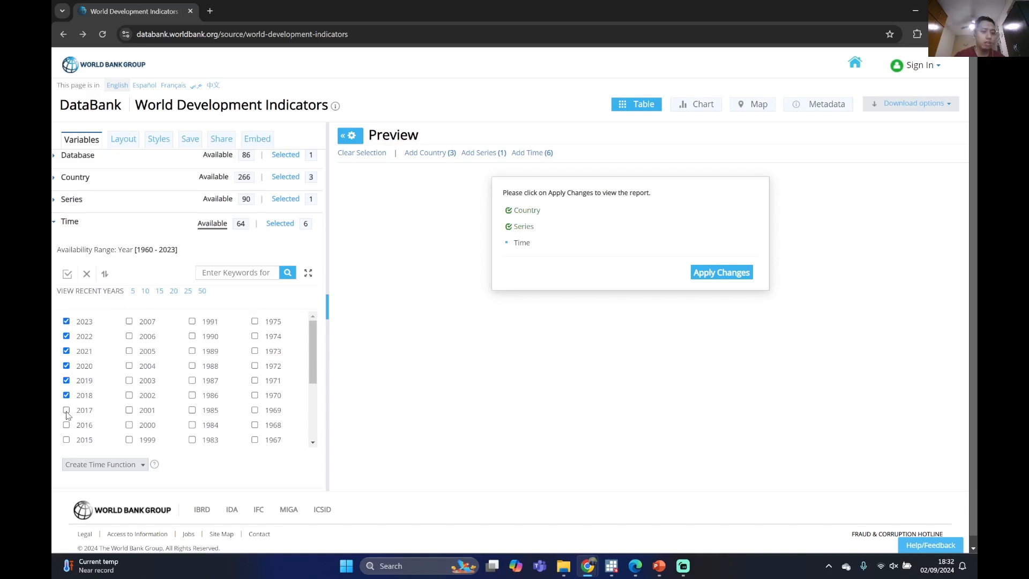
{"action": "left_click", "coordinate": [66, 440]}
Apply the selected country, series and time variables to generate the report table
{"action": "left_click", "coordinate": [55, 226]}
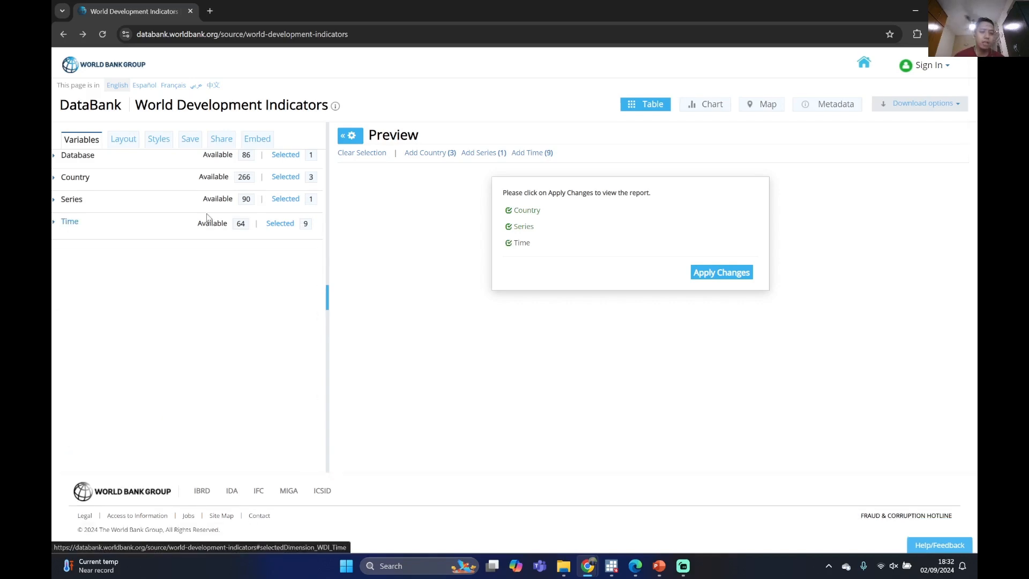
{"action": "left_click", "coordinate": [735, 273]}
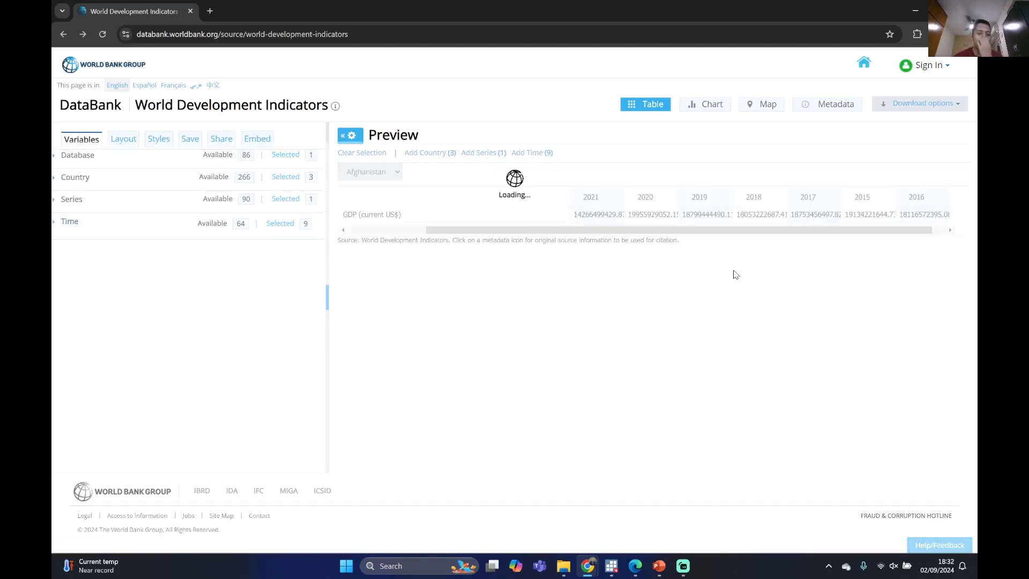
{"action": "left_click_drag", "start_coordinate": [616, 236], "coordinate": [576, 228]}
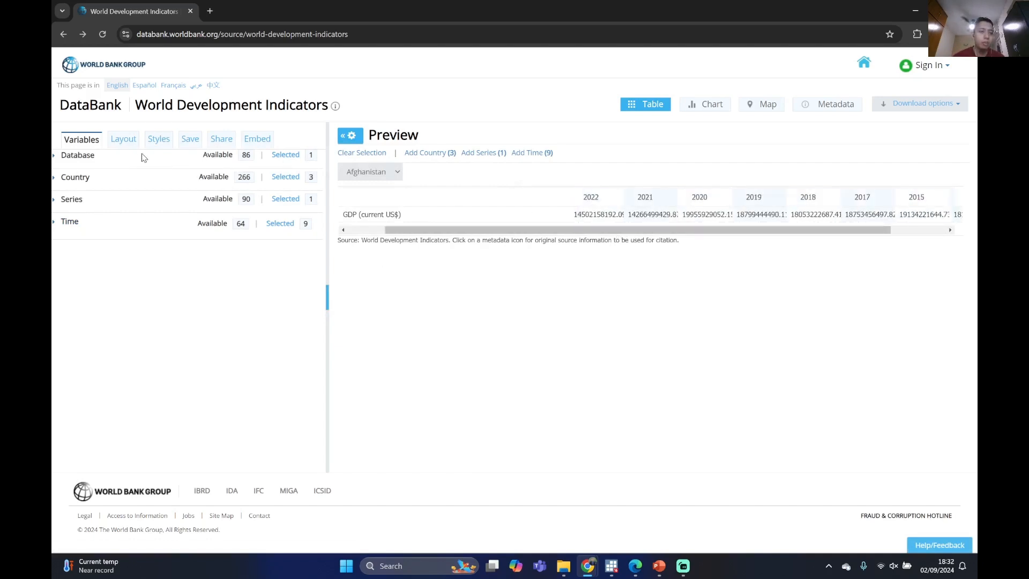
In the report layout's custom orientation, set Time, Series and Country to Row
{"action": "left_click", "coordinate": [129, 143]}
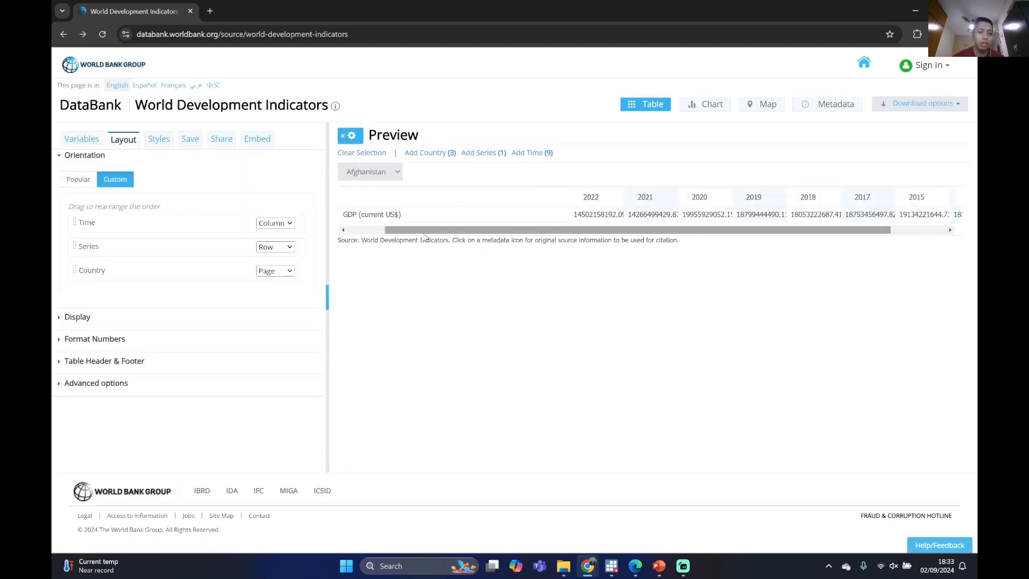
{"action": "left_click_drag", "start_coordinate": [479, 230], "coordinate": [535, 243]}
{"action": "left_click_drag", "start_coordinate": [758, 245], "coordinate": [413, 246]}
{"action": "left_click_drag", "start_coordinate": [611, 231], "coordinate": [520, 238]}
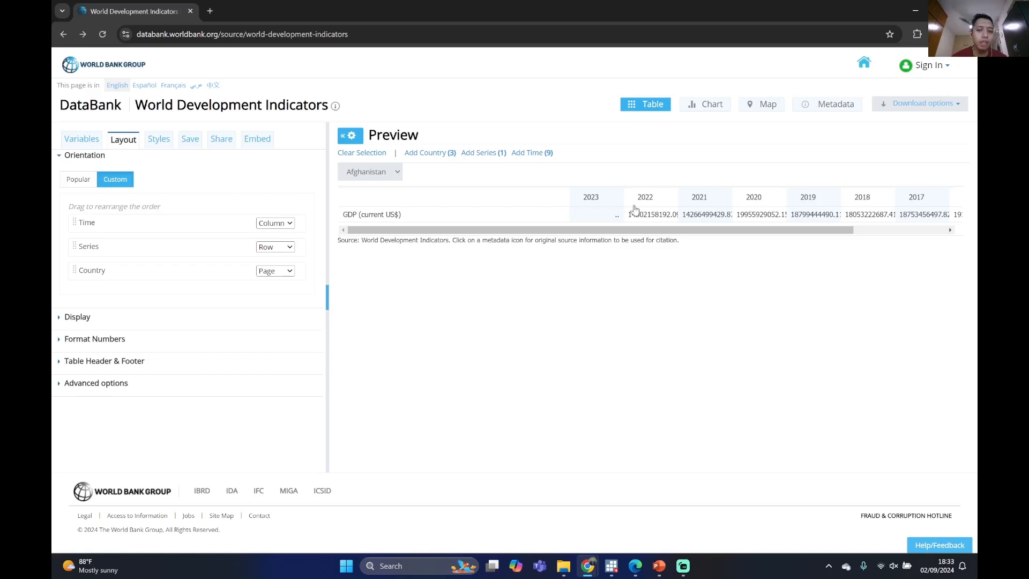
{"action": "left_click", "coordinate": [272, 224]}
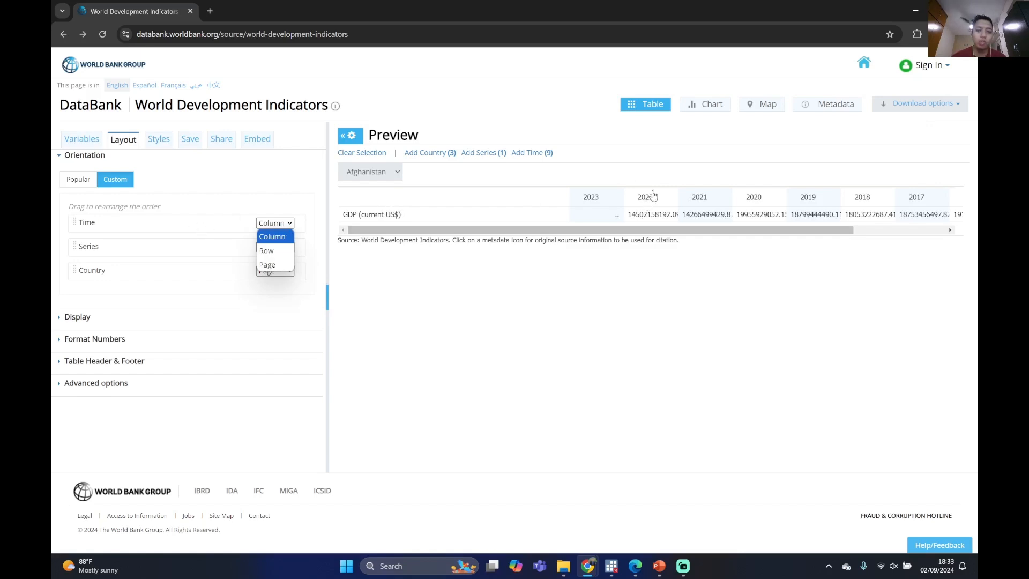
{"action": "left_click", "coordinate": [270, 256]}
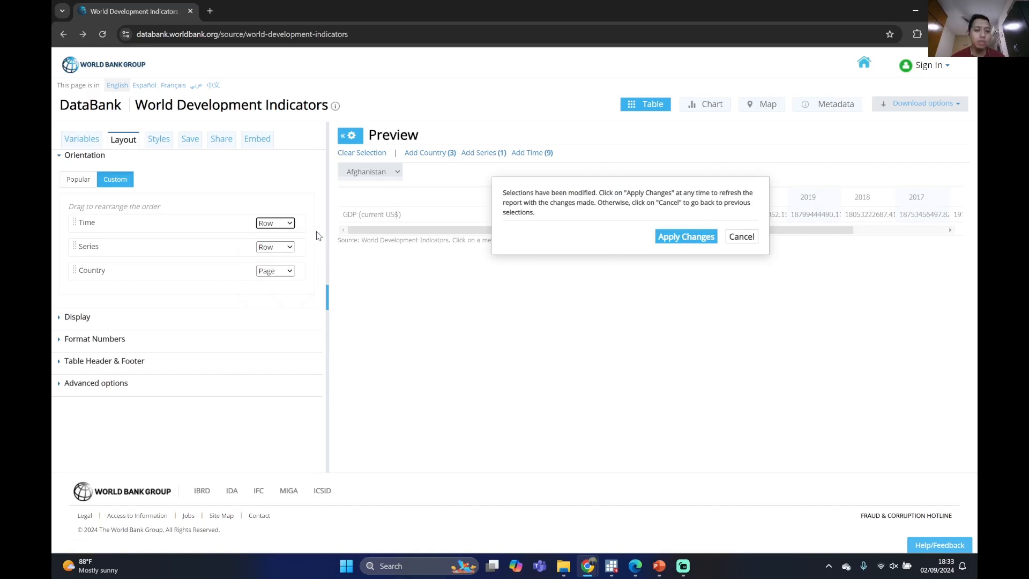
{"action": "left_click", "coordinate": [284, 251]}
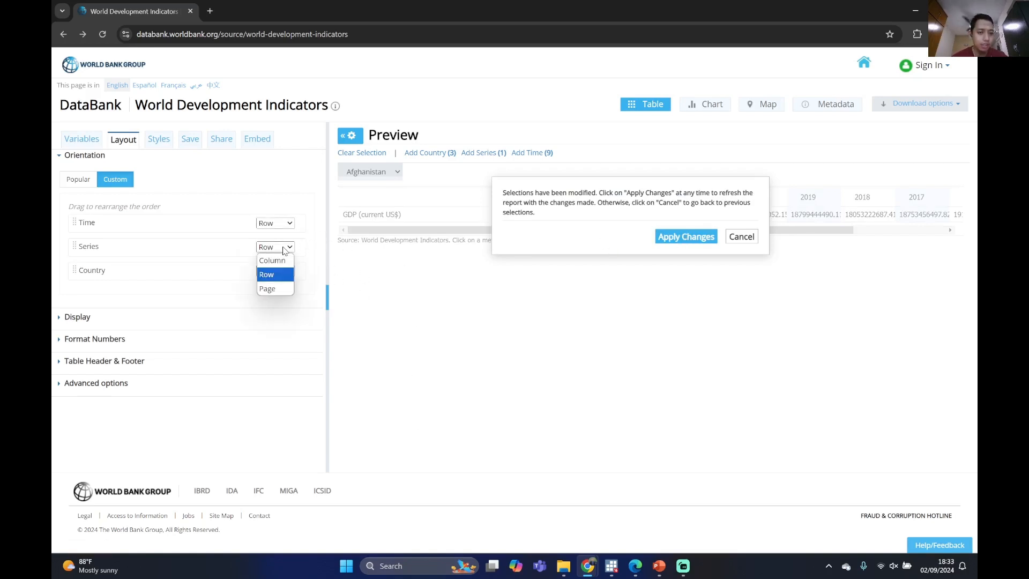
{"action": "left_click", "coordinate": [275, 278]}
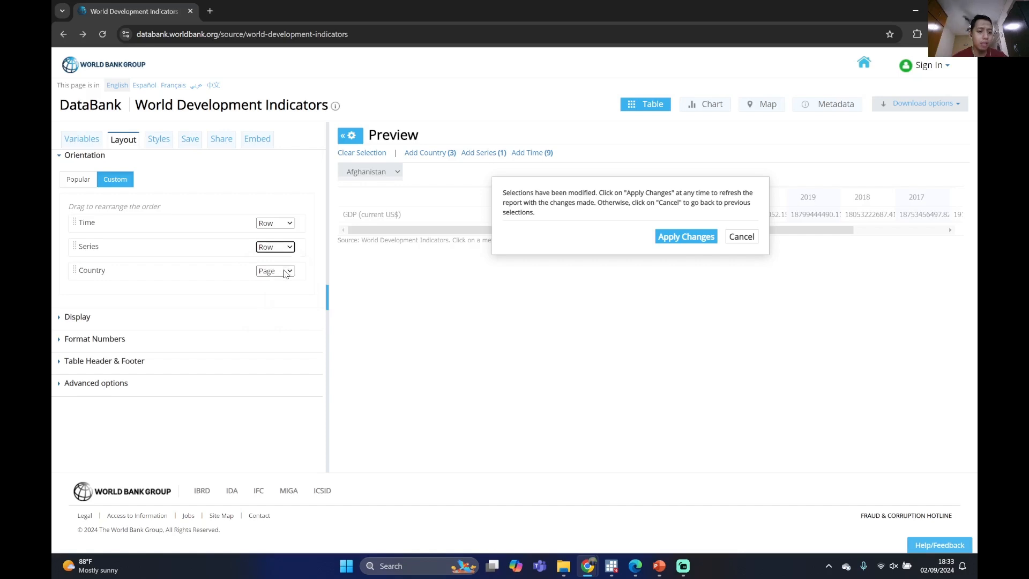
{"action": "left_click", "coordinate": [286, 274]}
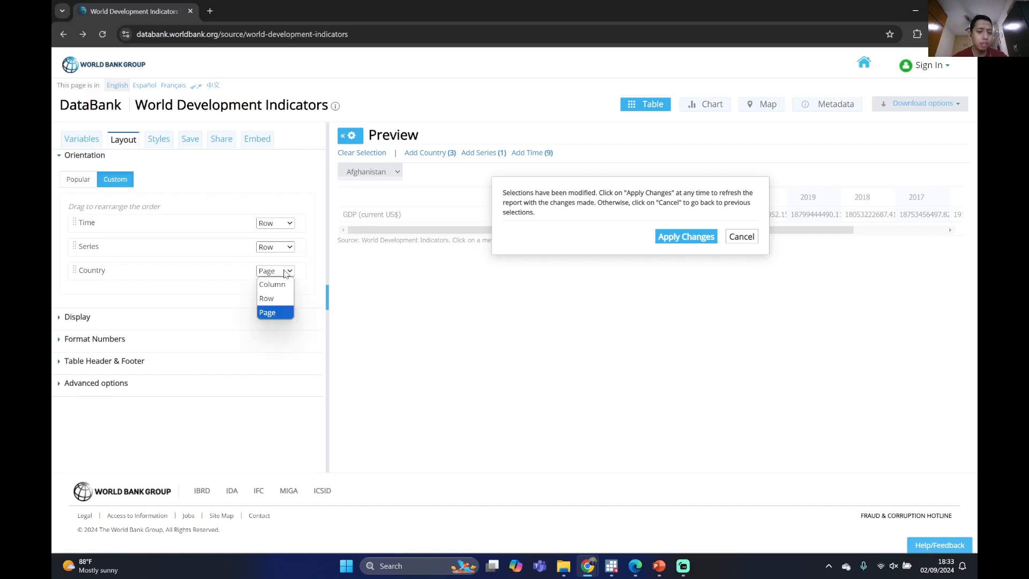
{"action": "left_click", "coordinate": [283, 298]}
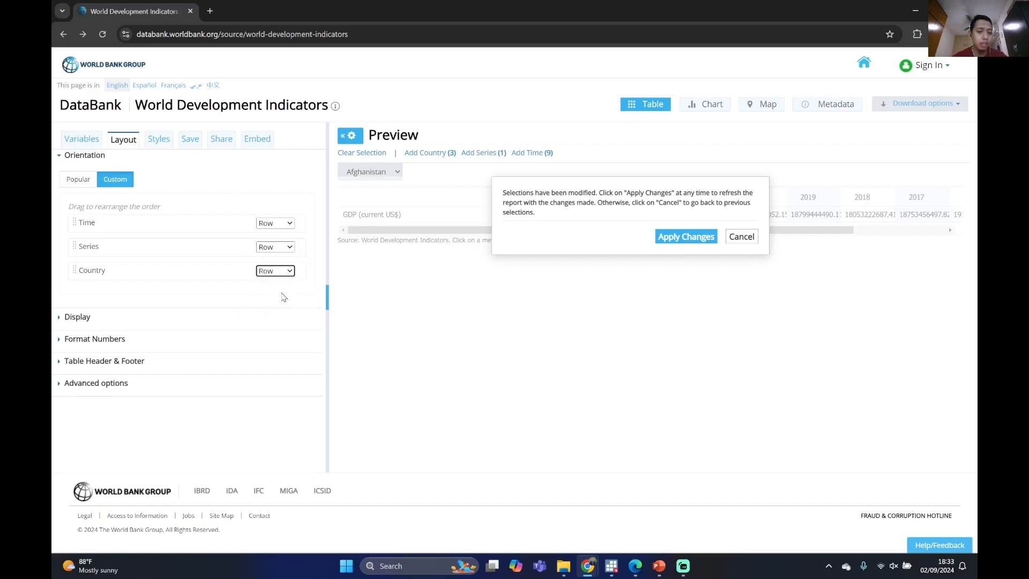
Set the Series orientation to Column and apply the layout changes to the report
{"action": "left_click", "coordinate": [279, 248]}
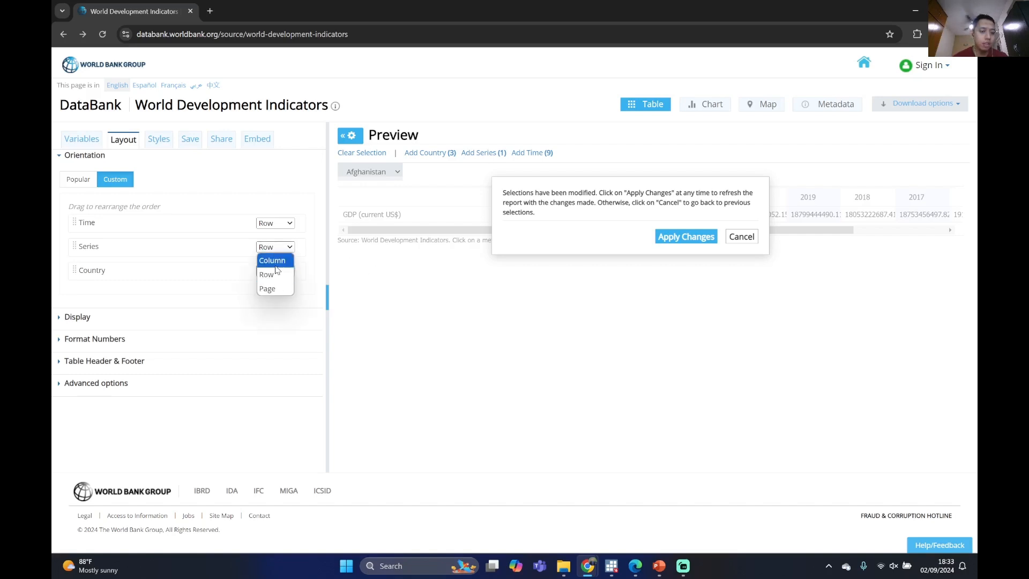
{"action": "left_click", "coordinate": [277, 263]}
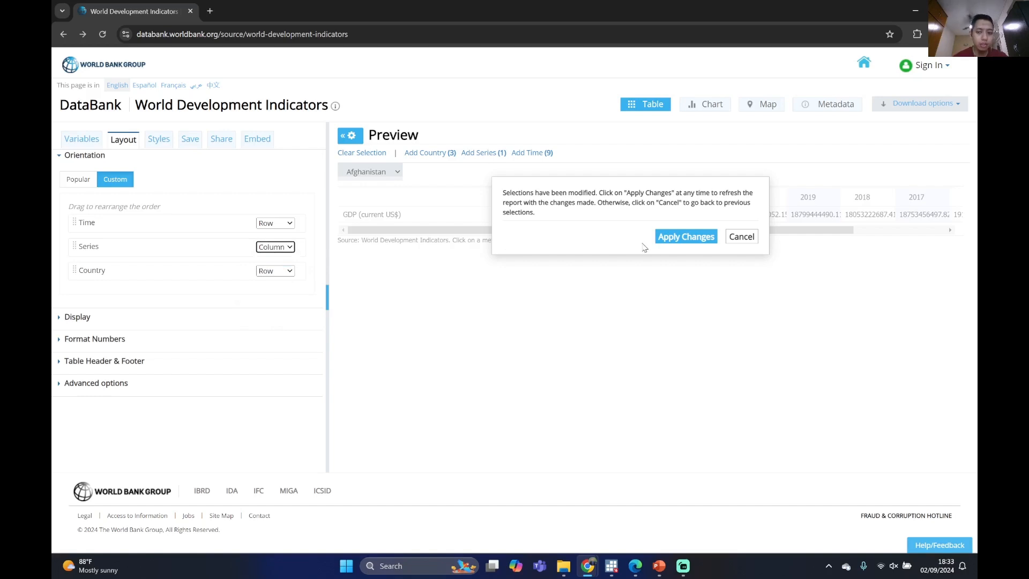
{"action": "left_click", "coordinate": [683, 238]}
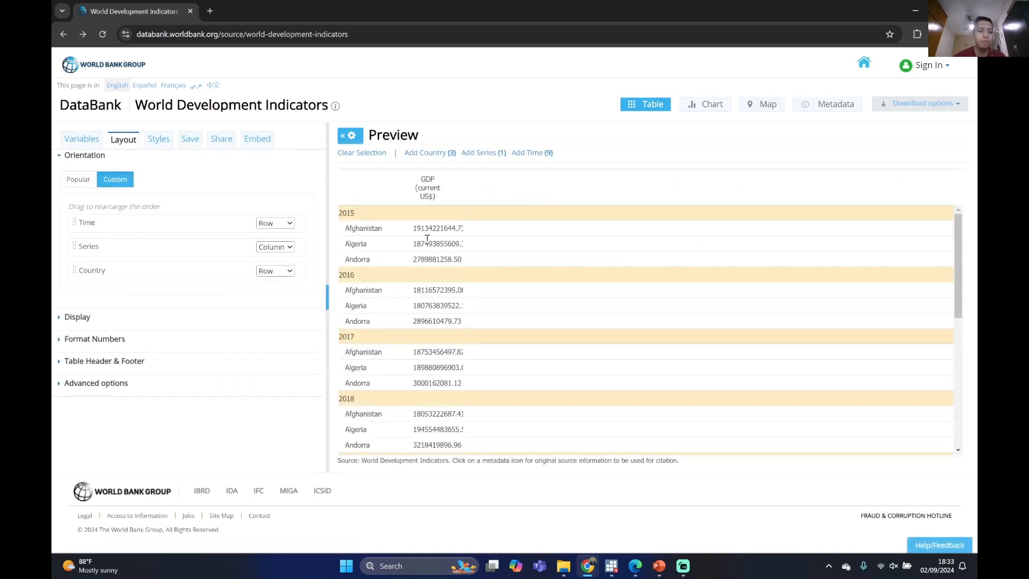
Examine the rearranged table's GDP values for each country under the successive years
{"action": "scroll", "coordinate": [430, 230], "scroll_direction": "down", "scroll_amount": 2}
{"action": "scroll", "coordinate": [430, 229], "scroll_direction": "up", "scroll_amount": 2}
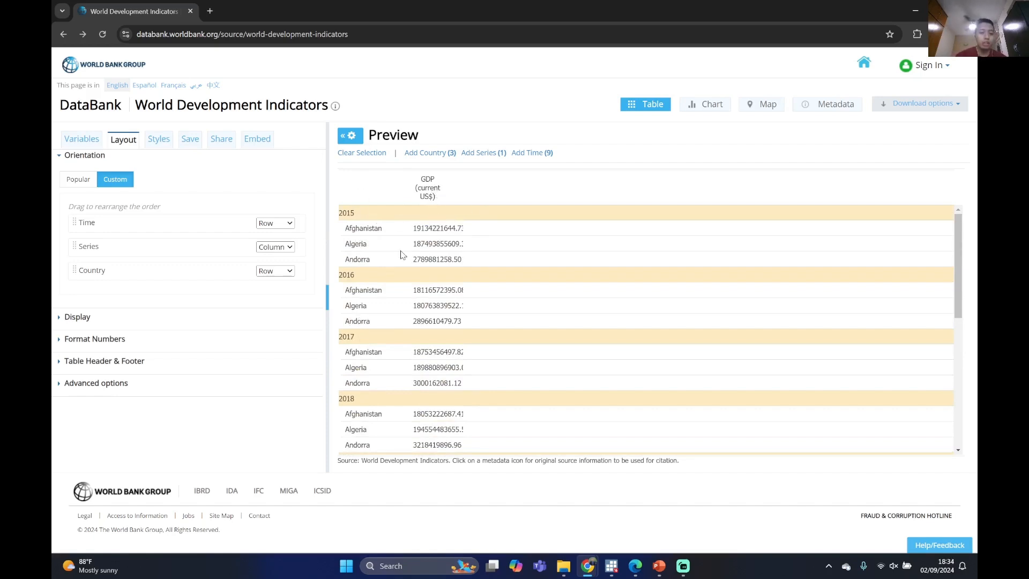
{"action": "scroll", "coordinate": [356, 304], "scroll_direction": "down", "scroll_amount": 2}
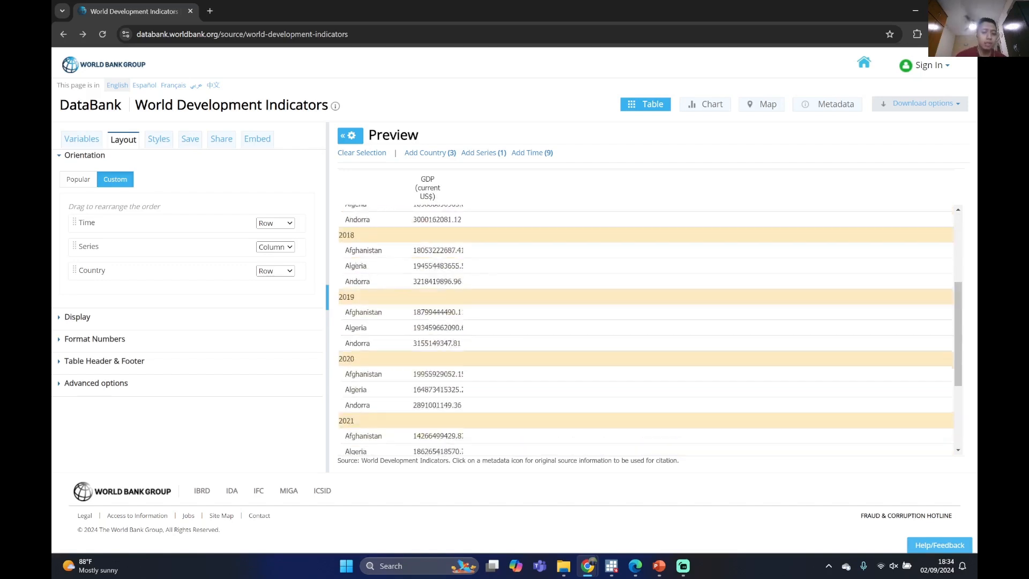
{"action": "scroll", "coordinate": [386, 298], "scroll_direction": "up", "scroll_amount": 2}
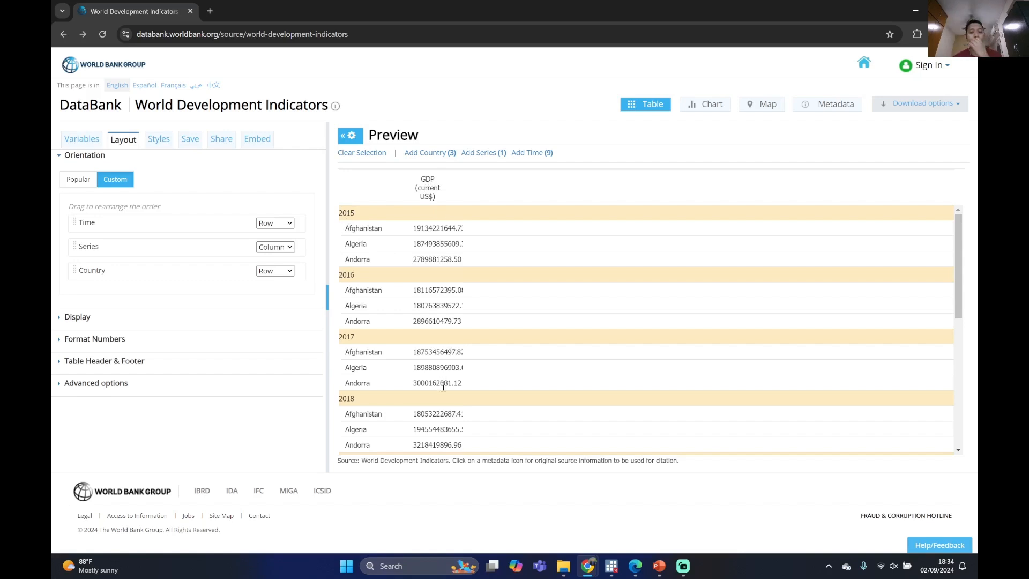
{"action": "scroll", "coordinate": [448, 397], "scroll_direction": "down", "scroll_amount": 5}
{"action": "scroll", "coordinate": [443, 338], "scroll_direction": "up", "scroll_amount": 5}
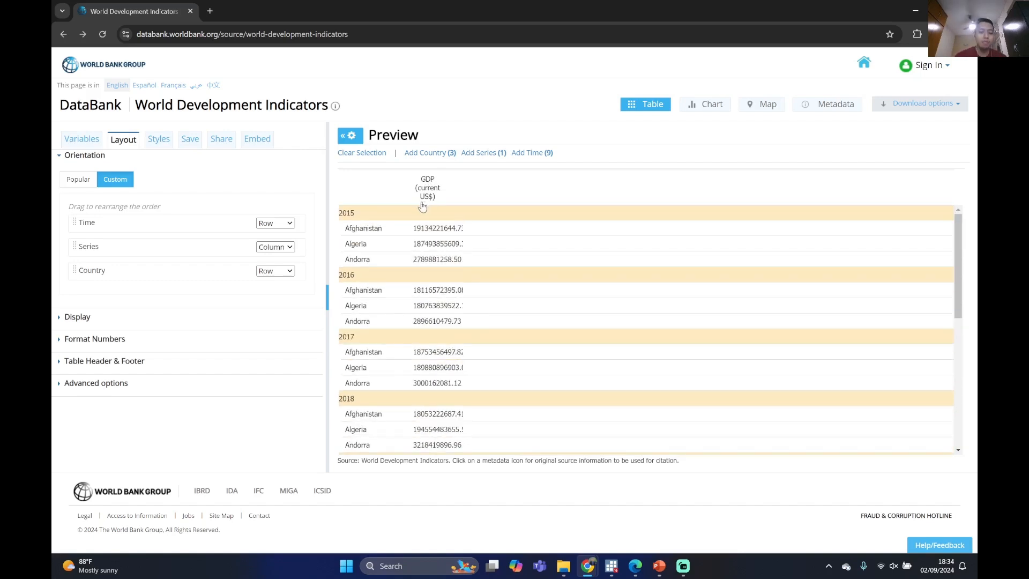
{"action": "scroll", "coordinate": [422, 236], "scroll_direction": "down", "scroll_amount": 3}
{"action": "scroll", "coordinate": [444, 264], "scroll_direction": "up", "scroll_amount": 1}
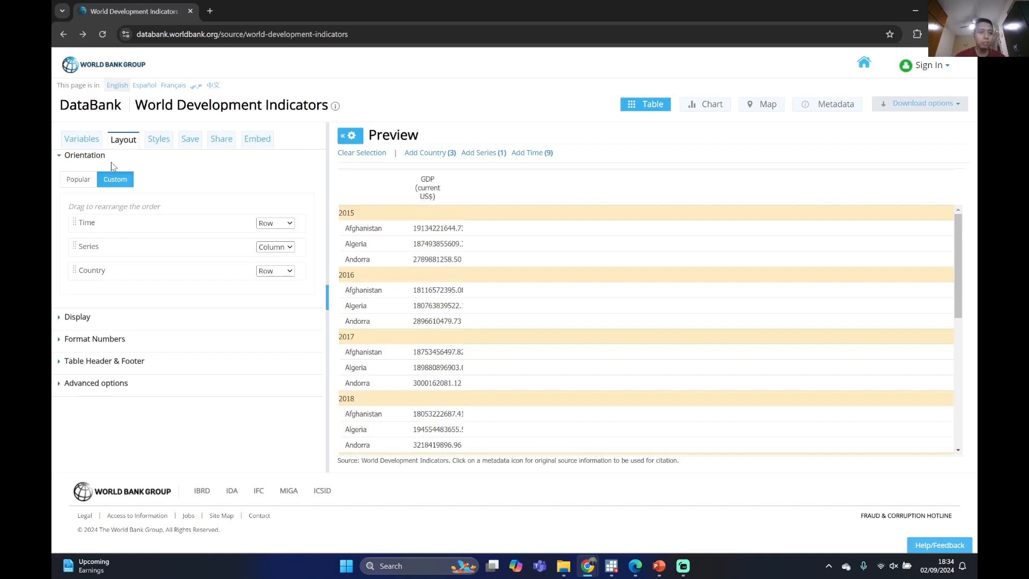
Add the GDP per capita (current US$) series to the report variables and apply the changes to the table
{"action": "left_click", "coordinate": [93, 143]}
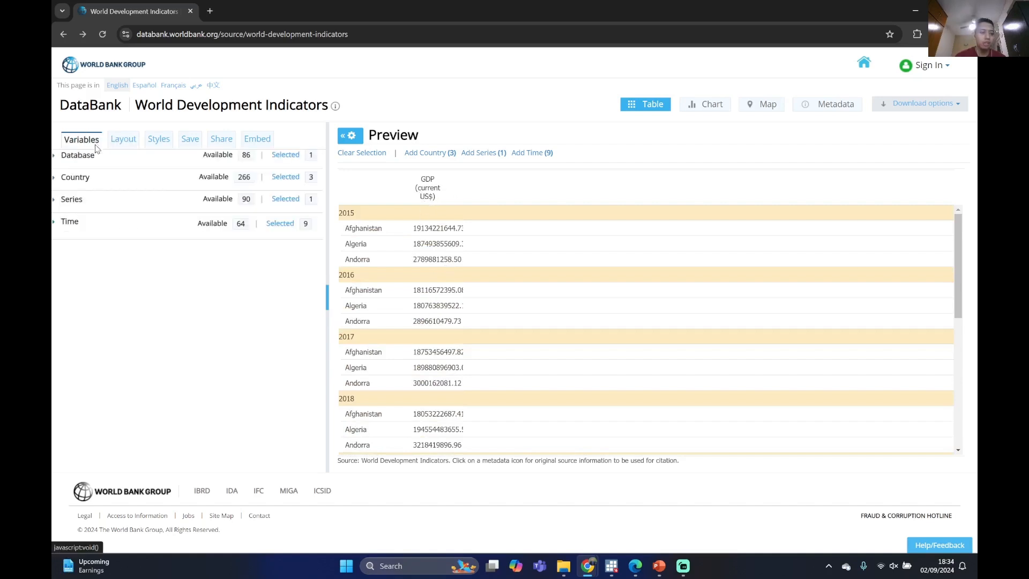
{"action": "left_click", "coordinate": [54, 202]}
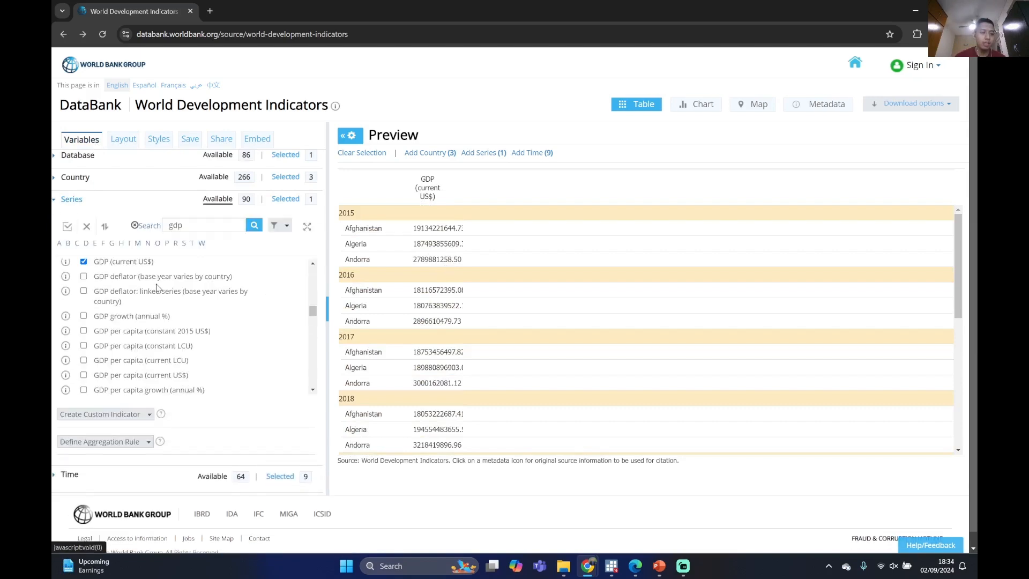
{"action": "scroll", "coordinate": [137, 295], "scroll_direction": "up", "scroll_amount": 2}
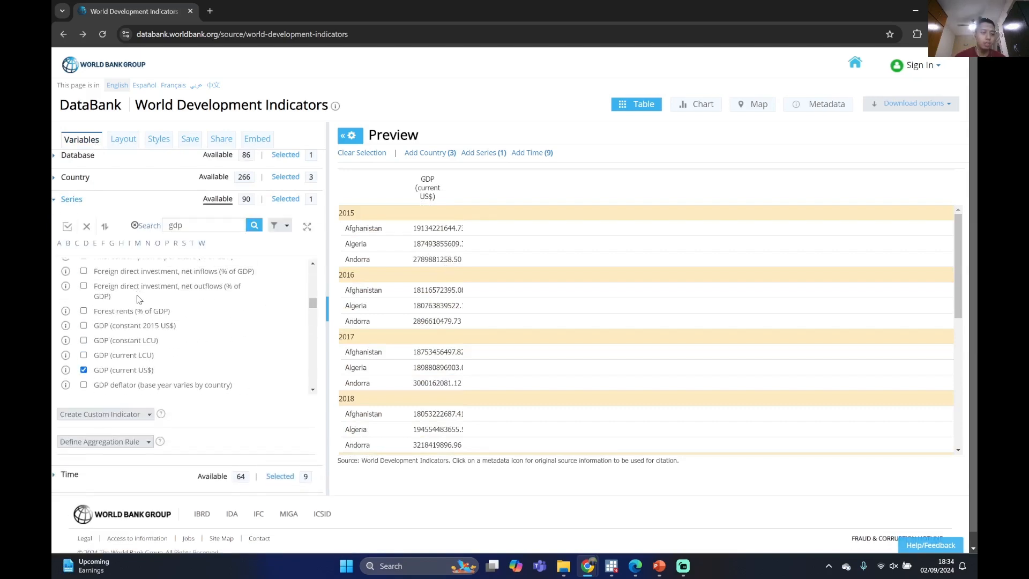
{"action": "scroll", "coordinate": [140, 310], "scroll_direction": "up", "scroll_amount": 5}
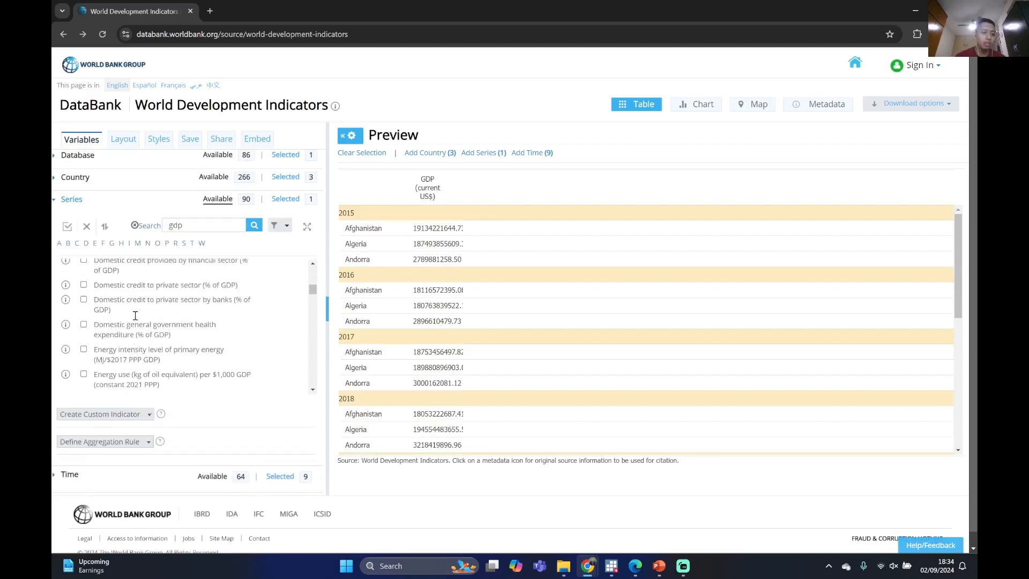
{"action": "scroll", "coordinate": [135, 315], "scroll_direction": "down", "scroll_amount": 8}
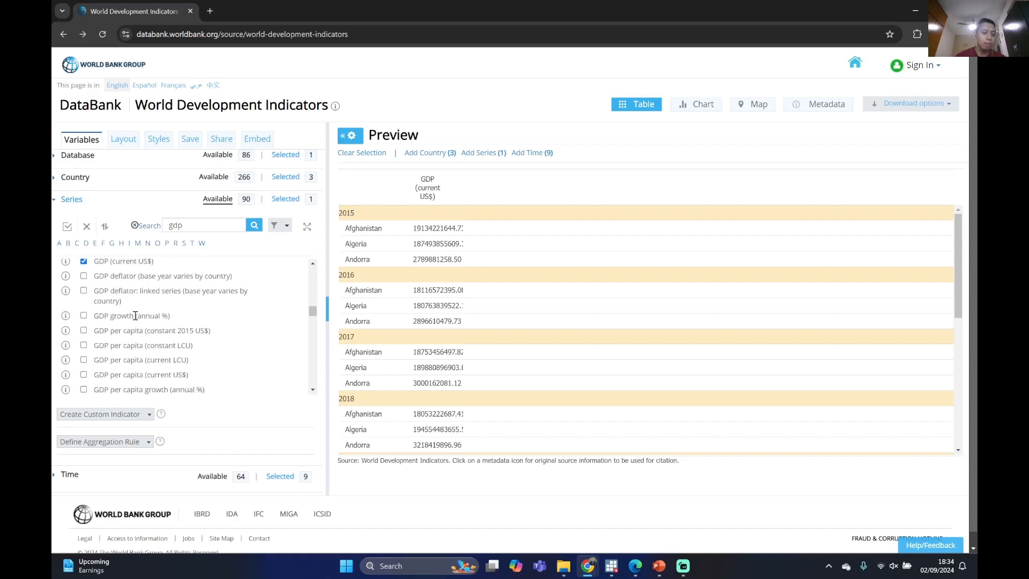
{"action": "left_click", "coordinate": [84, 320]}
{"action": "left_click", "coordinate": [690, 244]}
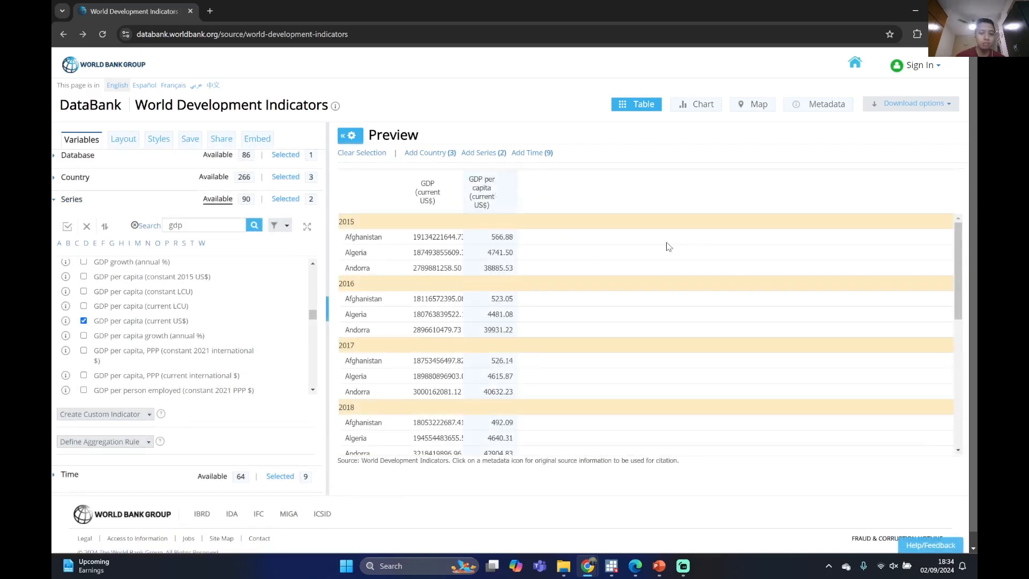
Examine the updated table through its last years and look through the list of selectable countries
{"action": "scroll", "coordinate": [480, 250], "scroll_direction": "down", "scroll_amount": 5}
{"action": "scroll", "coordinate": [481, 250], "scroll_direction": "down", "scroll_amount": 1}
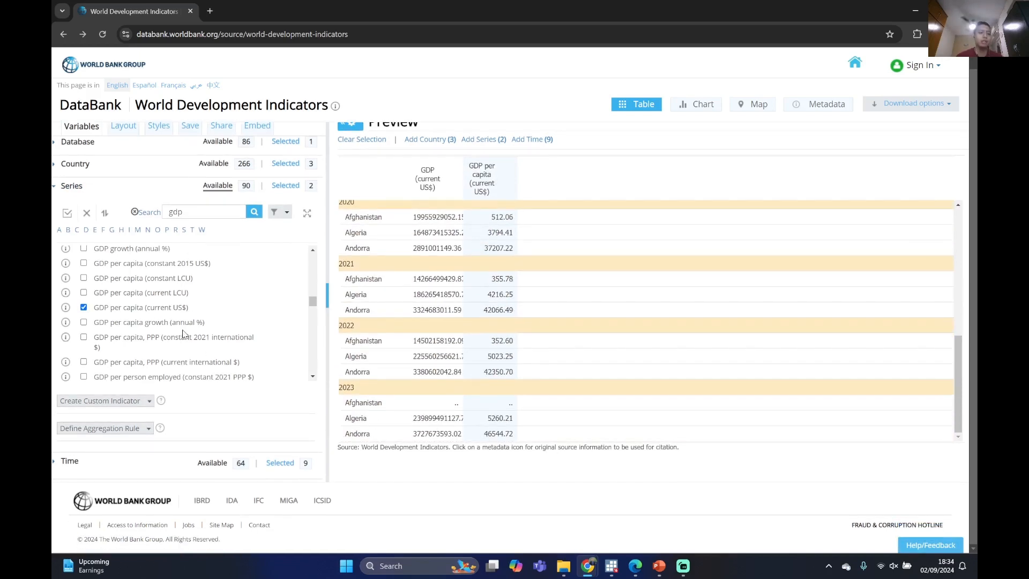
{"action": "left_click", "coordinate": [54, 186]}
{"action": "left_click", "coordinate": [53, 177]}
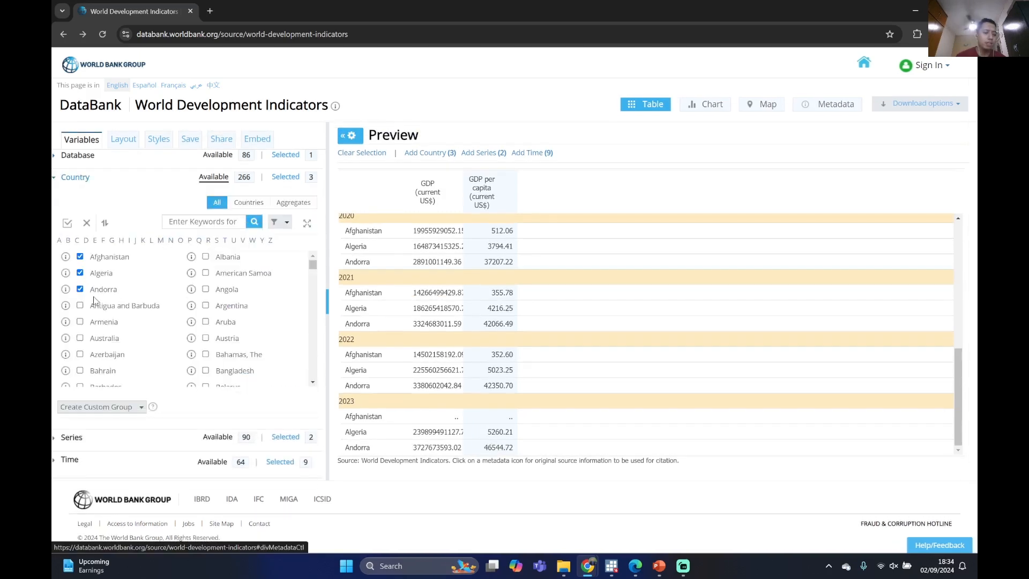
{"action": "scroll", "coordinate": [119, 303], "scroll_direction": "down", "scroll_amount": 3}
{"action": "scroll", "coordinate": [121, 301], "scroll_direction": "up", "scroll_amount": 3}
{"action": "scroll", "coordinate": [123, 301], "scroll_direction": "down", "scroll_amount": 10}
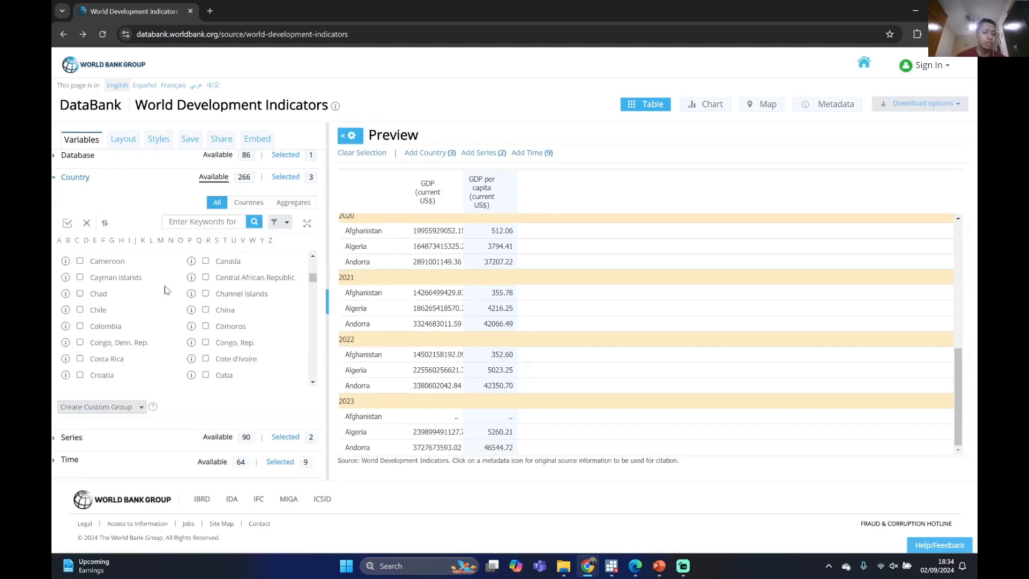
{"action": "scroll", "coordinate": [257, 319], "scroll_direction": "up", "scroll_amount": 10}
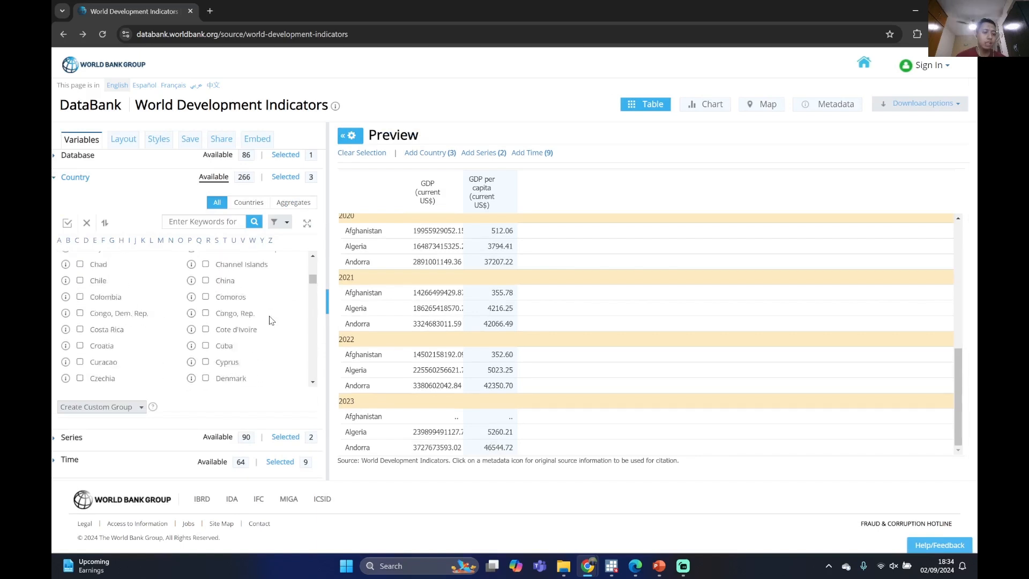
{"action": "left_click", "coordinate": [56, 176]}
{"action": "scroll", "coordinate": [713, 244], "scroll_direction": "up", "scroll_amount": 5}
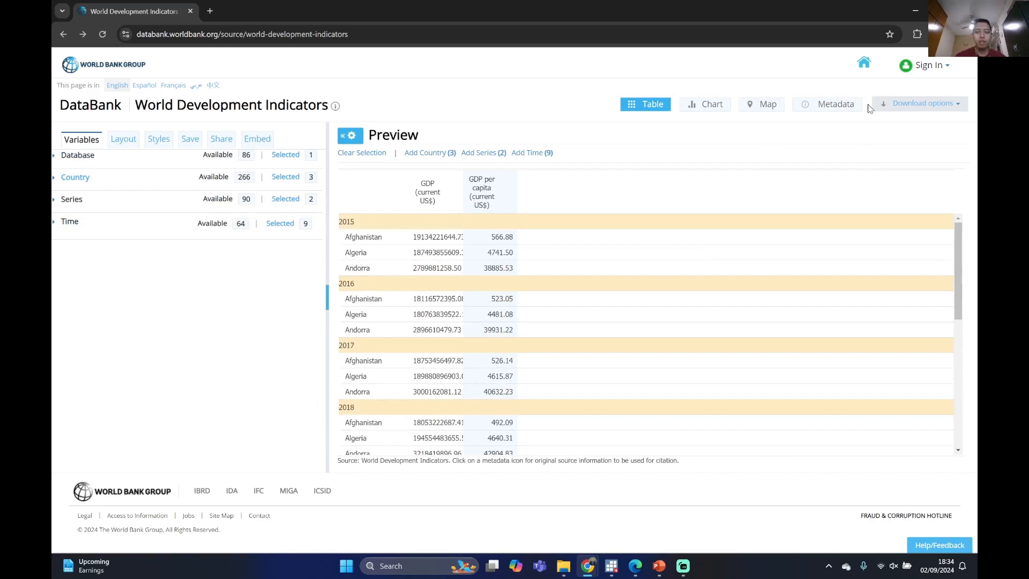
Download the report as an Excel file and choose the xls folder inside DataAcademy as the save location
{"action": "left_click", "coordinate": [942, 110]}
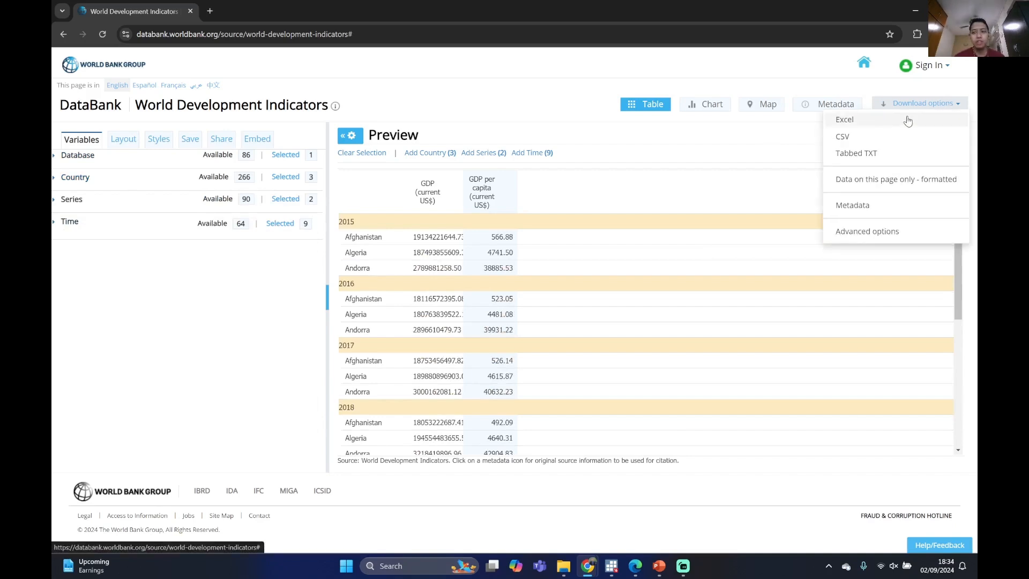
{"action": "left_click", "coordinate": [881, 124]}
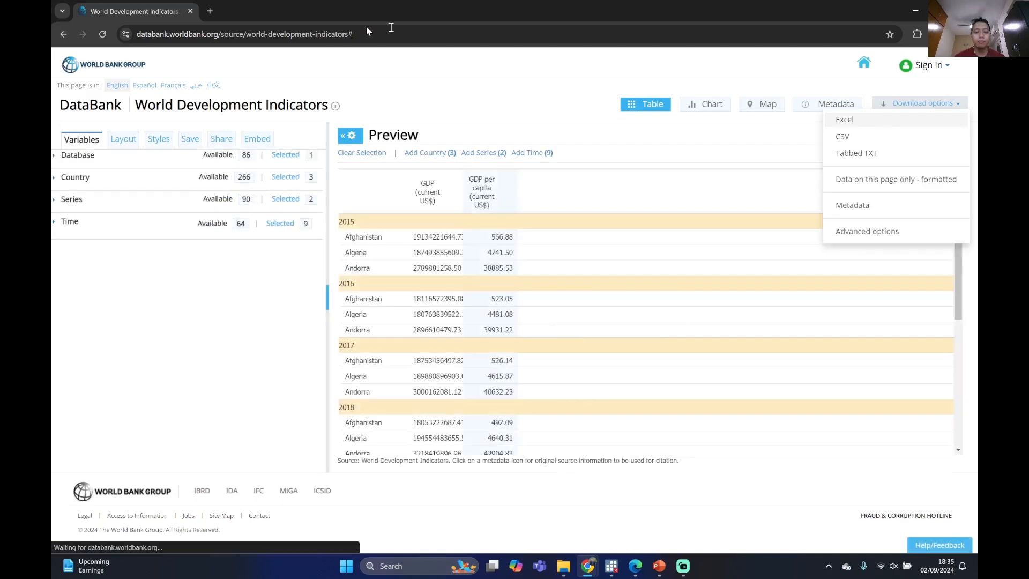
{"action": "scroll", "coordinate": [104, 126], "scroll_direction": "down", "scroll_amount": 5}
{"action": "left_click", "coordinate": [93, 146]}
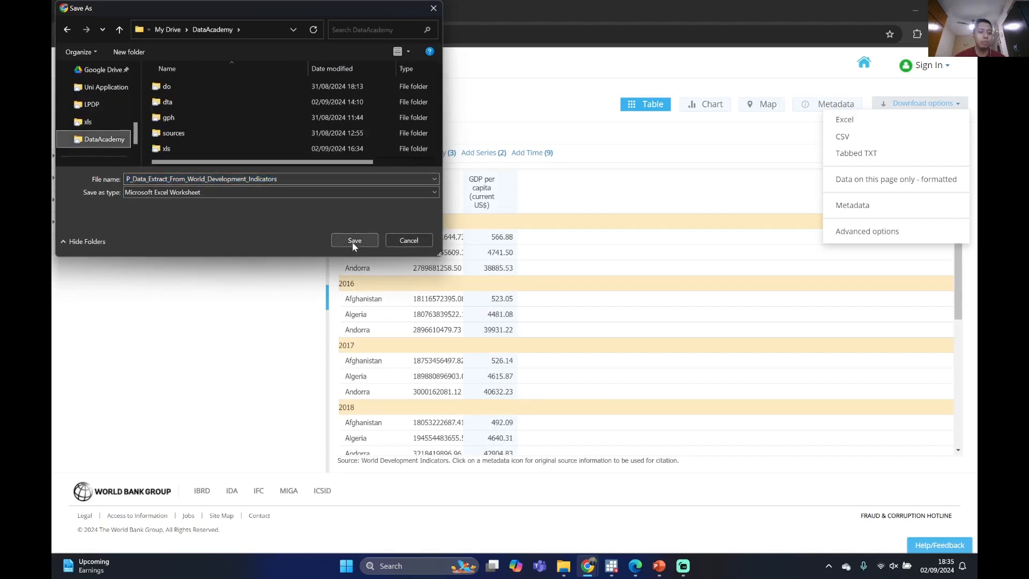
{"action": "double_click", "coordinate": [187, 148]}
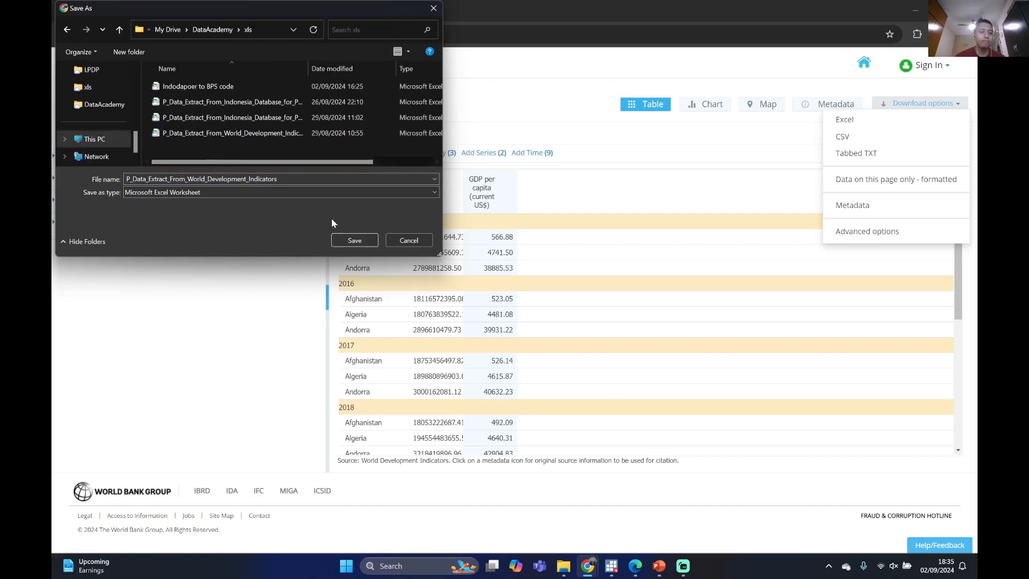
Decline overwriting the existing file and save the download as P_Data_Extract_From_World_Development_Indicators_gdp
{"action": "left_click", "coordinate": [355, 241]}
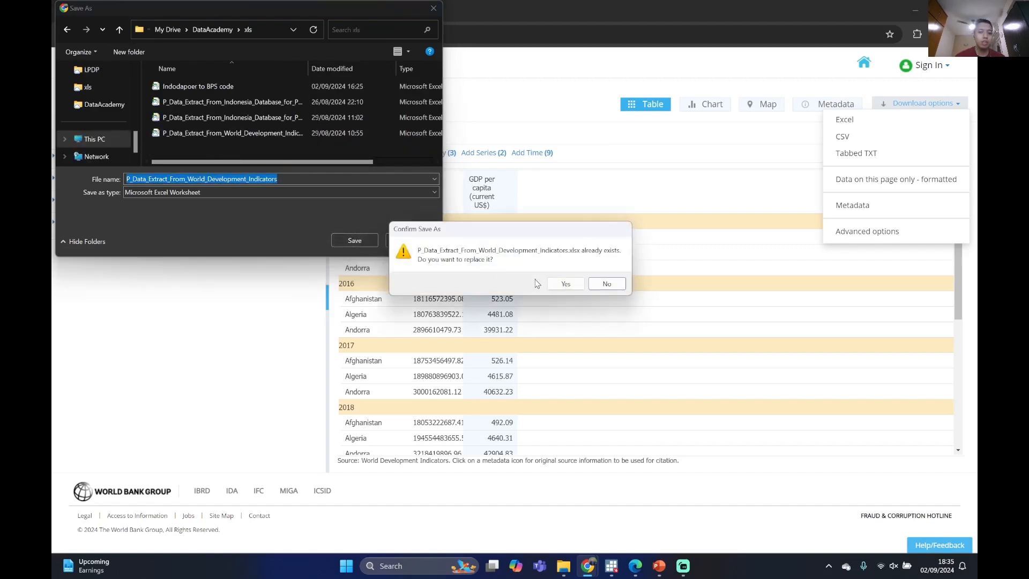
{"action": "left_click", "coordinate": [295, 177]}
{"action": "left_click", "coordinate": [612, 283]}
{"action": "left_click", "coordinate": [311, 179]}
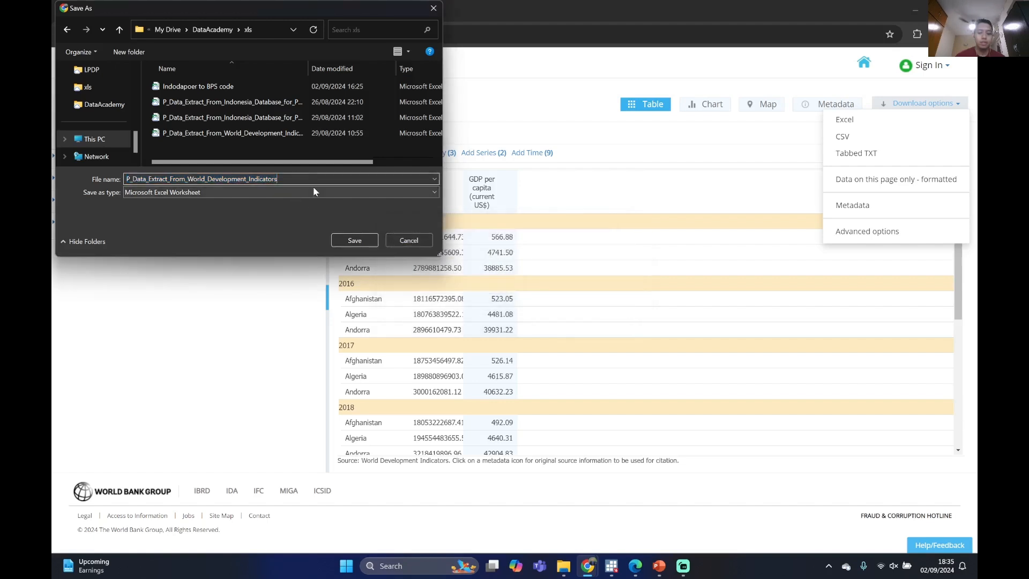
{"action": "type", "text": "_gdp"}
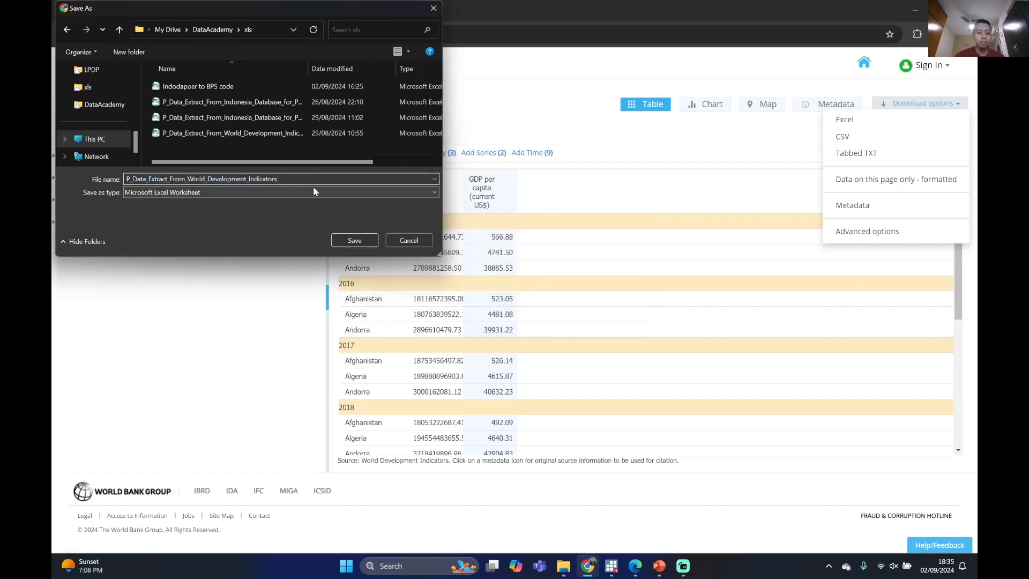
{"action": "key", "text": "Return"}
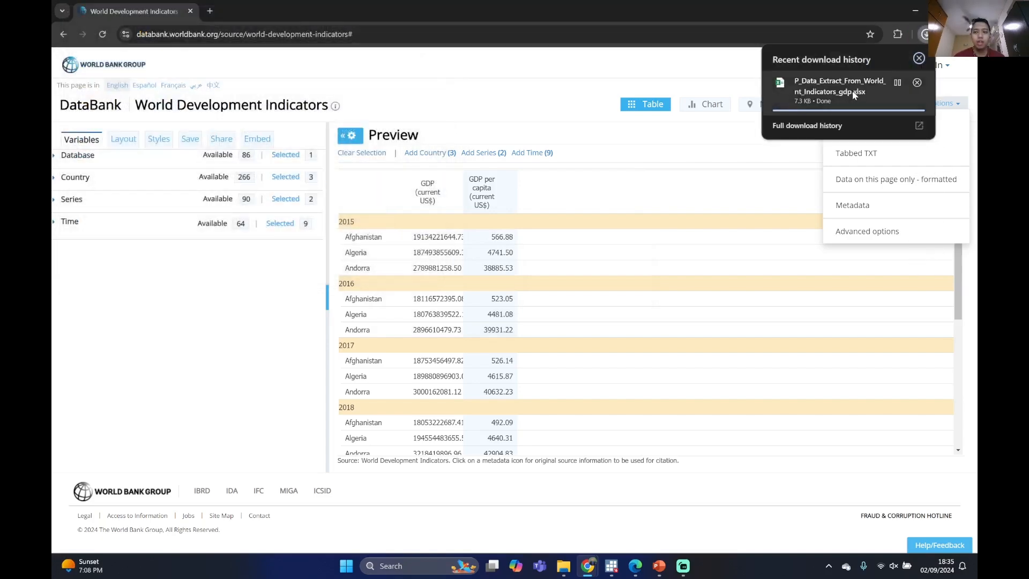
Open the downloaded workbook in Excel and examine its rows by year, country and GDP series
{"action": "left_click", "coordinate": [851, 93]}
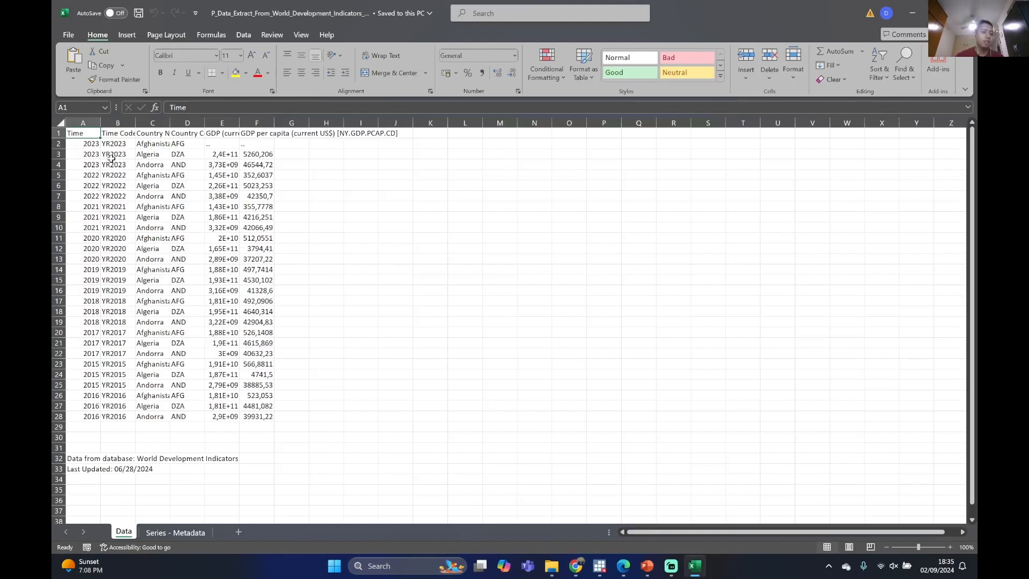
{"action": "left_click", "coordinate": [90, 148]}
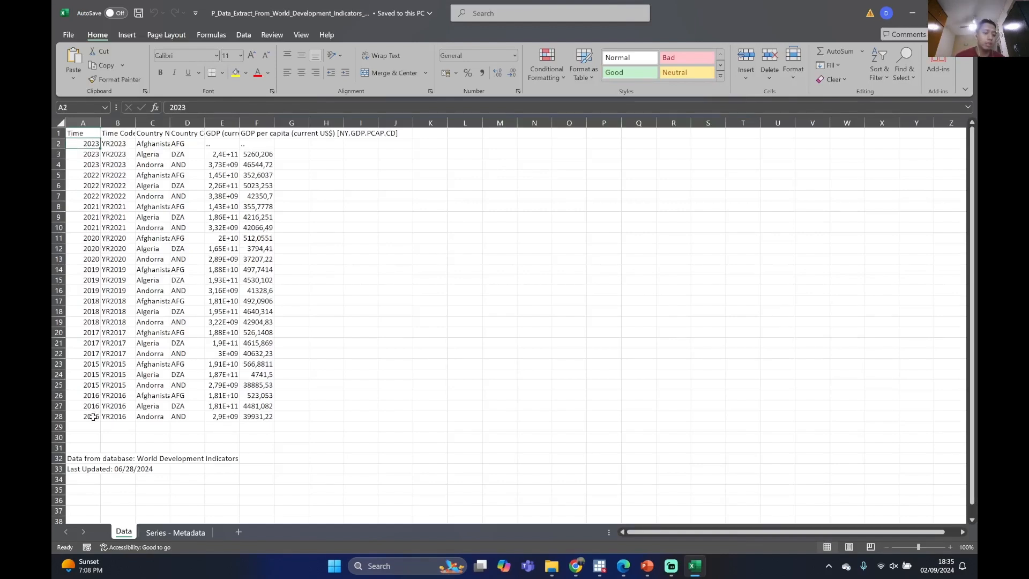
{"action": "left_click_drag", "start_coordinate": [94, 395], "coordinate": [269, 418]}
{"action": "left_click", "coordinate": [153, 405]}
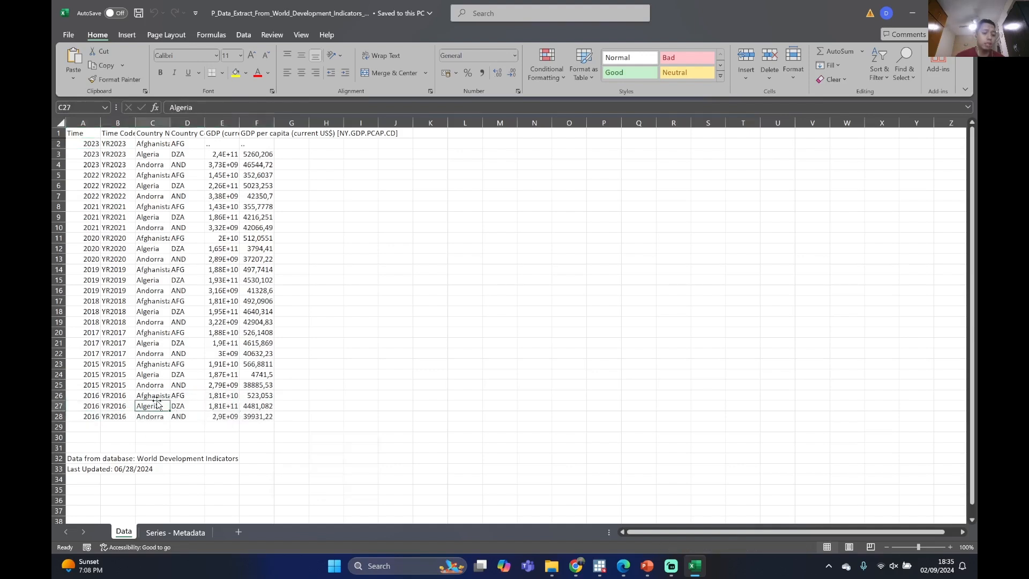
{"action": "left_click_drag", "start_coordinate": [92, 417], "coordinate": [91, 146]}
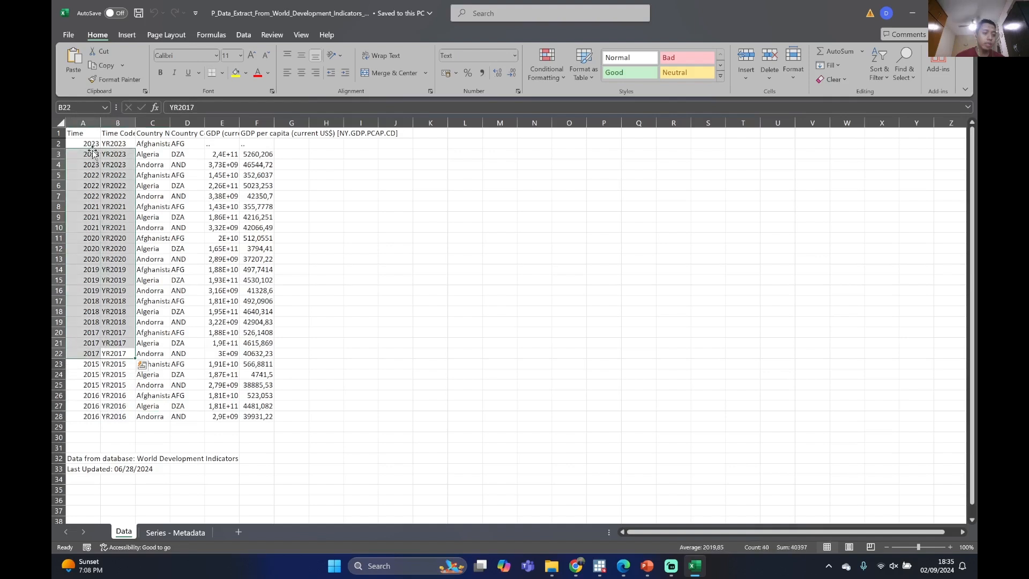
{"action": "left_click", "coordinate": [91, 145]}
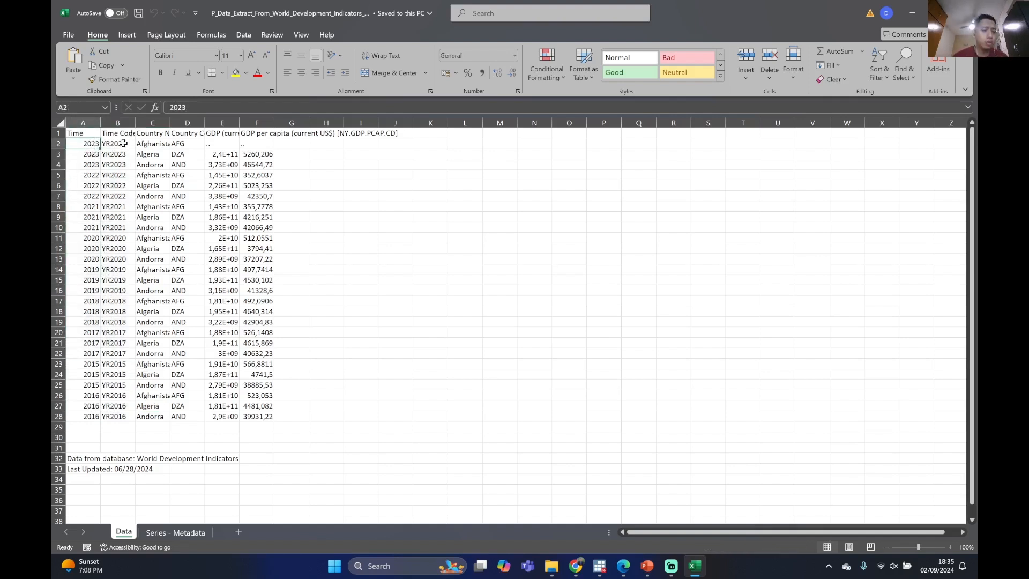
{"action": "left_click_drag", "start_coordinate": [90, 148], "coordinate": [261, 421]}
{"action": "left_click", "coordinate": [395, 227]}
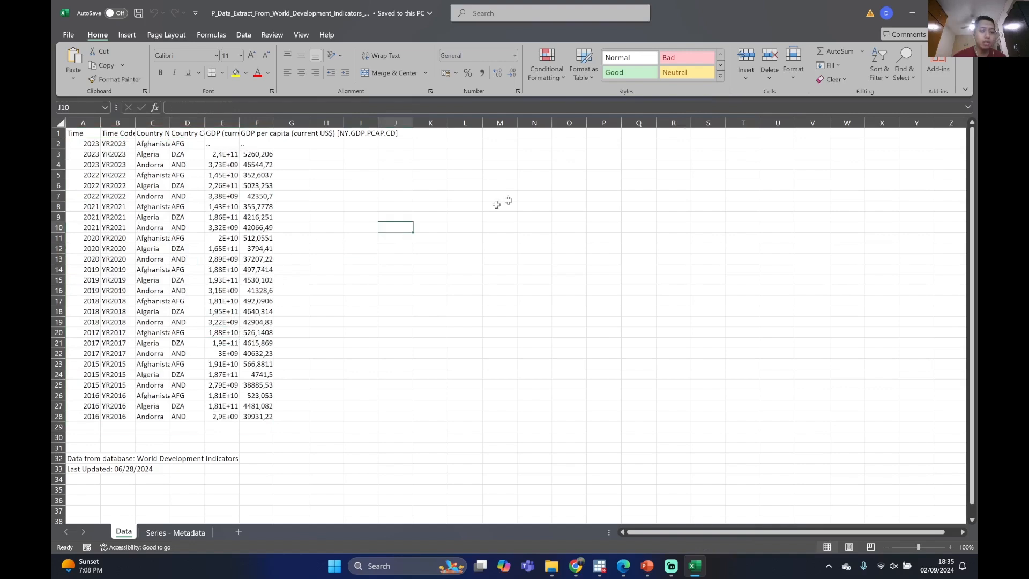
Close the workbook, return to DataBank and dismiss the open list of download formats
{"action": "left_click", "coordinate": [965, 13]}
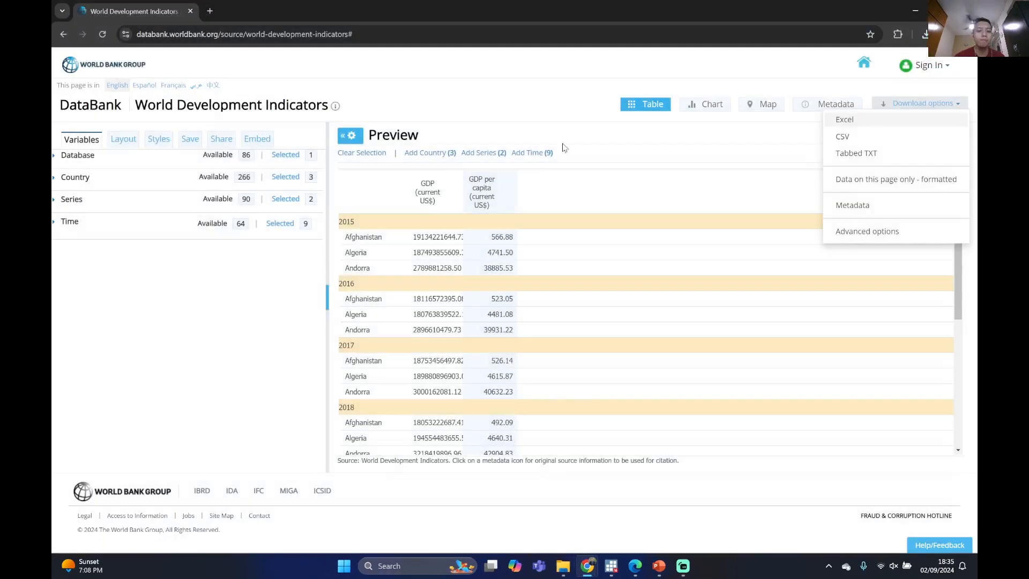
{"action": "left_click", "coordinate": [718, 66]}
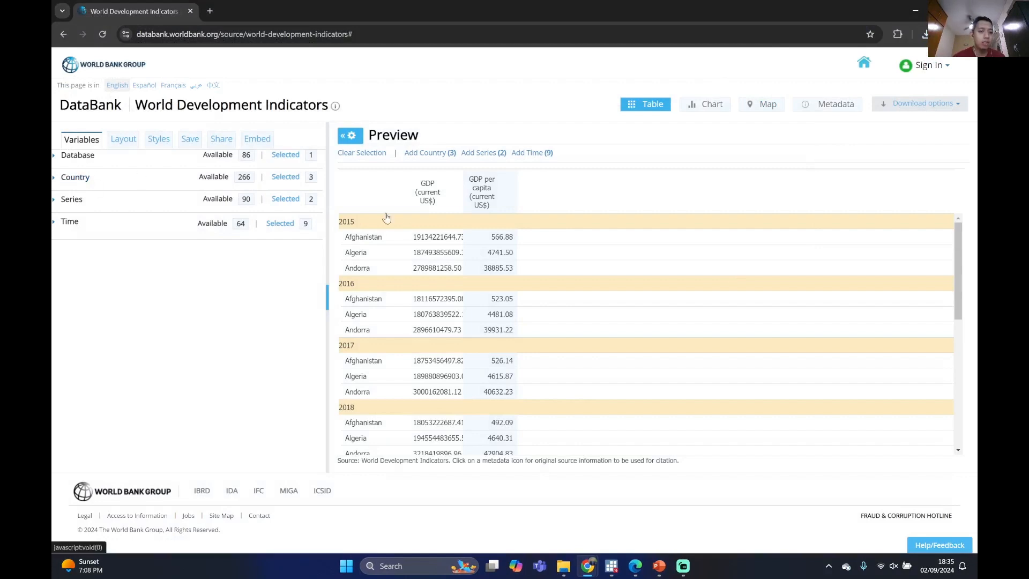
{"action": "scroll", "coordinate": [419, 222], "scroll_direction": "down", "scroll_amount": 2}
{"action": "scroll", "coordinate": [429, 221], "scroll_direction": "up", "scroll_amount": 1}
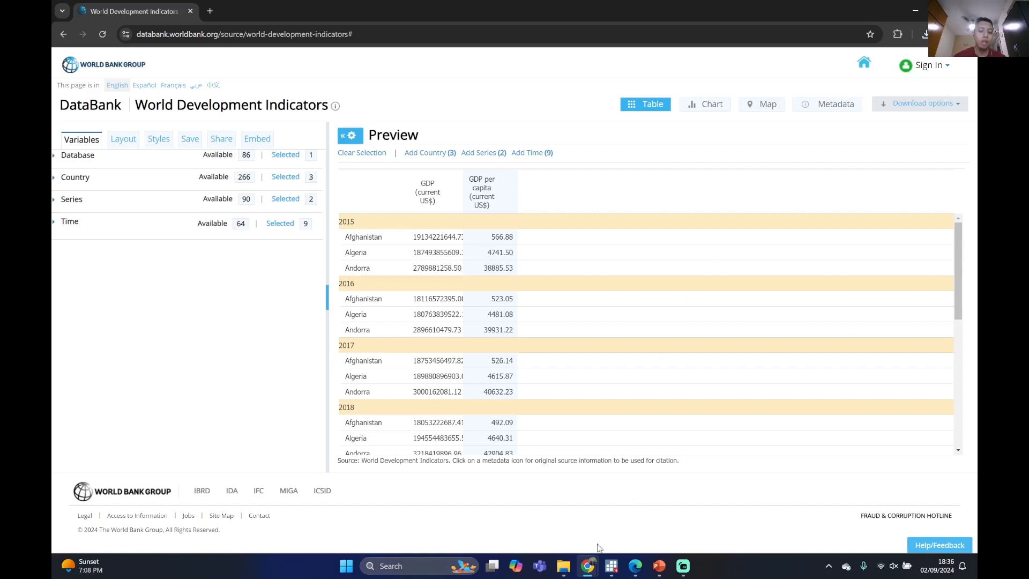
Reopen the downloaded gdp workbook from the browser's recent downloads and review the full data range
{"action": "left_click", "coordinate": [563, 568]}
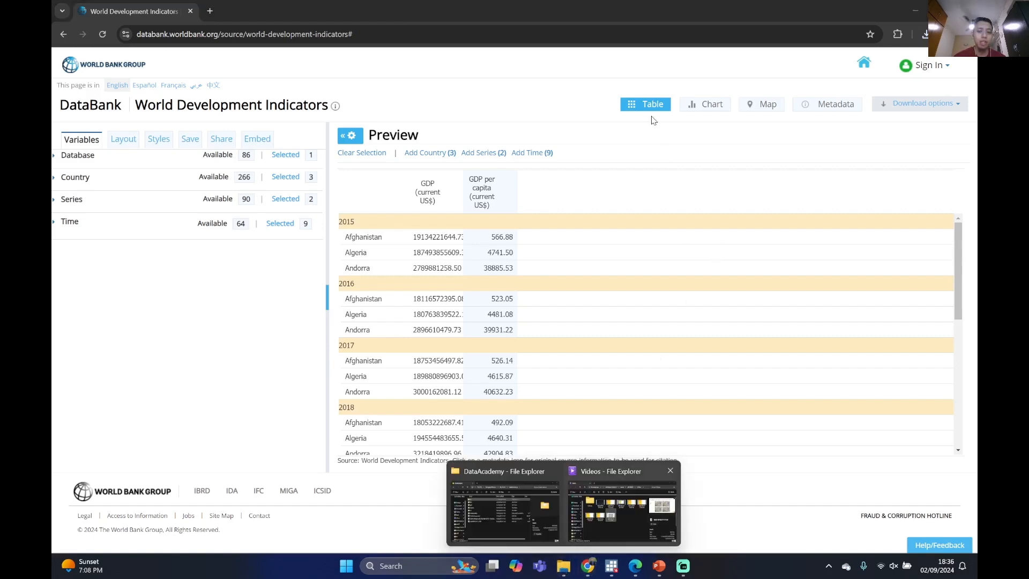
{"action": "left_click", "coordinate": [926, 33]}
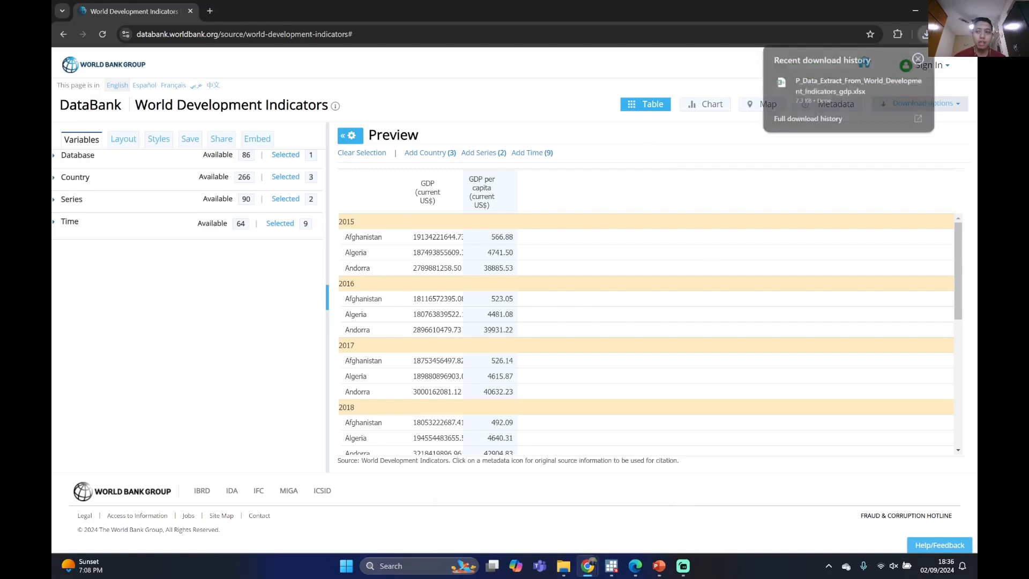
{"action": "left_click", "coordinate": [858, 84]}
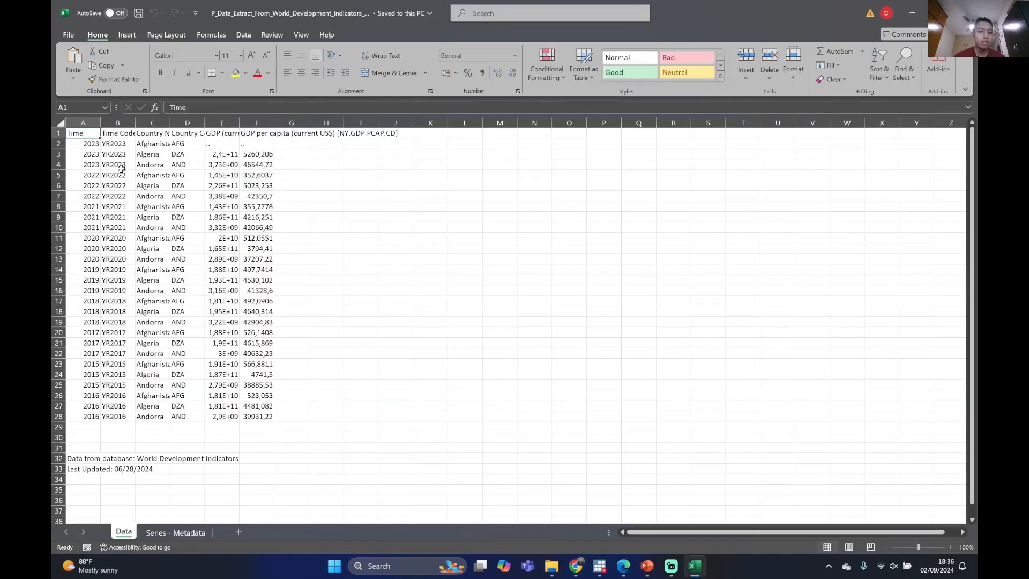
{"action": "left_click", "coordinate": [80, 147]}
{"action": "left_click_drag", "start_coordinate": [222, 333], "coordinate": [283, 432]}
{"action": "left_click", "coordinate": [465, 333]}
{"action": "left_click_drag", "start_coordinate": [81, 143], "coordinate": [263, 420]}
{"action": "left_click", "coordinate": [430, 279]}
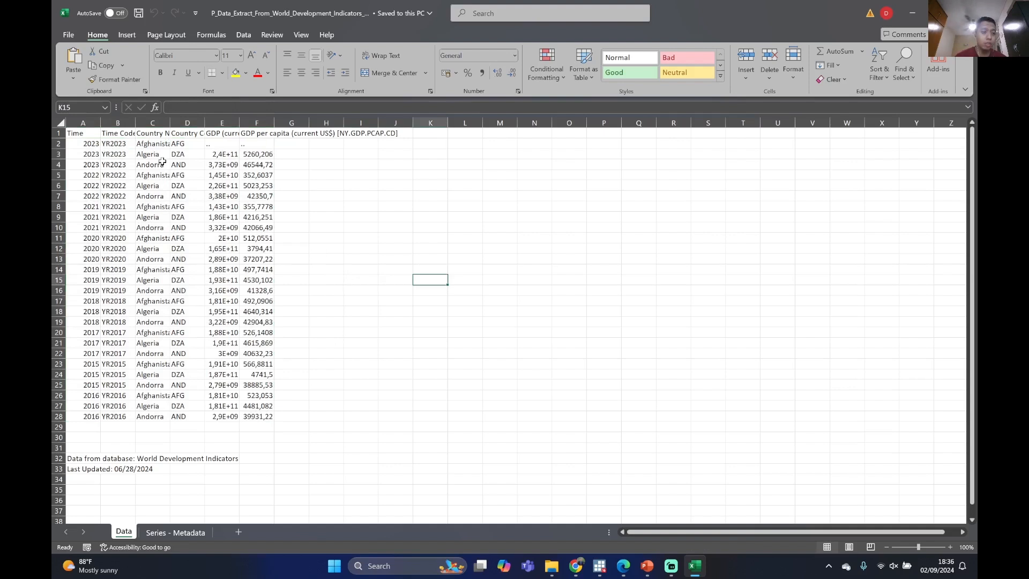
Examine the Data sheet's column headers and the time, country name and country code entries
{"action": "left_click", "coordinate": [188, 134]}
{"action": "left_click", "coordinate": [189, 163]}
{"action": "left_click", "coordinate": [180, 145]}
{"action": "left_click", "coordinate": [96, 155]}
{"action": "left_click", "coordinate": [79, 135]}
{"action": "left_click", "coordinate": [143, 174]}
{"action": "double_click", "coordinate": [84, 135]}
{"action": "left_click", "coordinate": [329, 279]}
{"action": "left_click", "coordinate": [151, 185]}
{"action": "left_click", "coordinate": [307, 178]}
{"action": "left_click", "coordinate": [292, 152]}
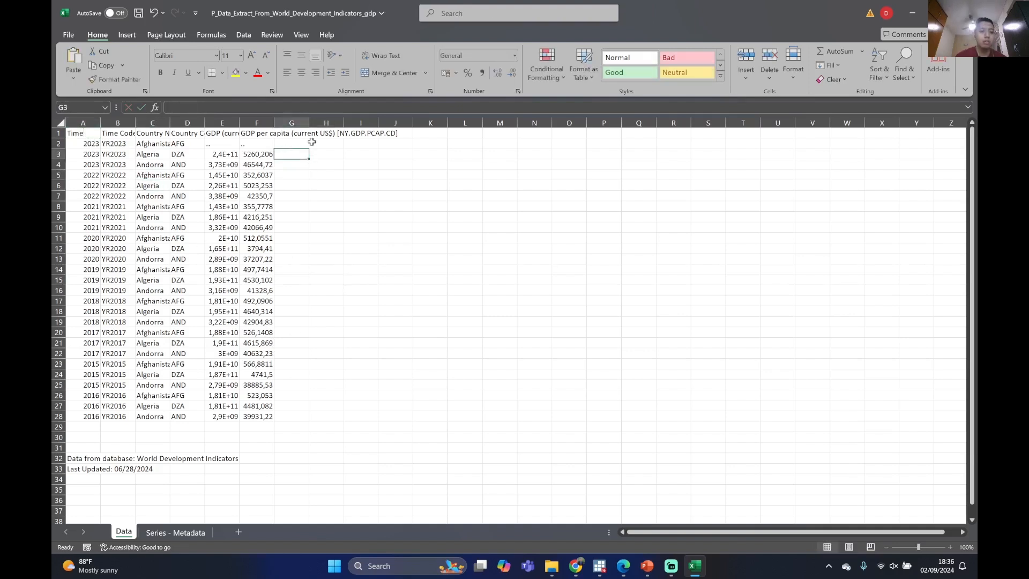
{"action": "double_click", "coordinate": [312, 142]}
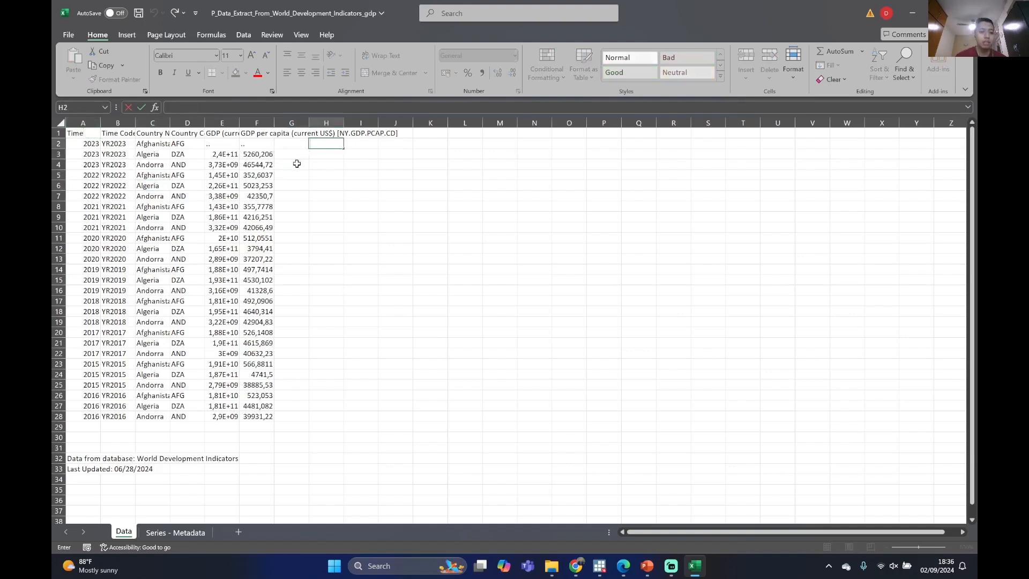
{"action": "left_click", "coordinate": [313, 187]}
{"action": "left_click", "coordinate": [739, 236]}
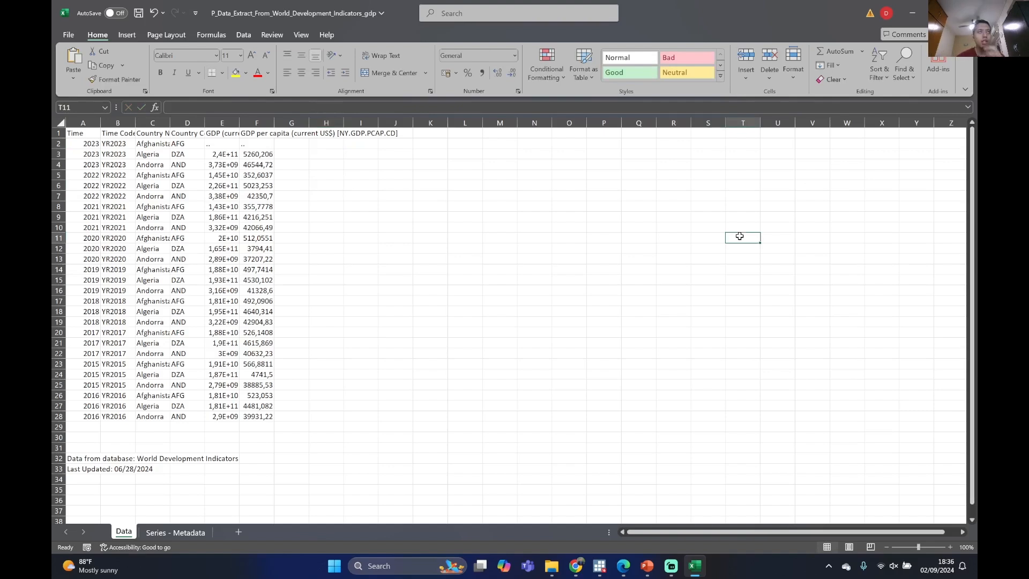
Minimize the gdp workbook and switch to the Stata/MP 16.0 window with the empty dataset
{"action": "left_click", "coordinate": [918, 16]}
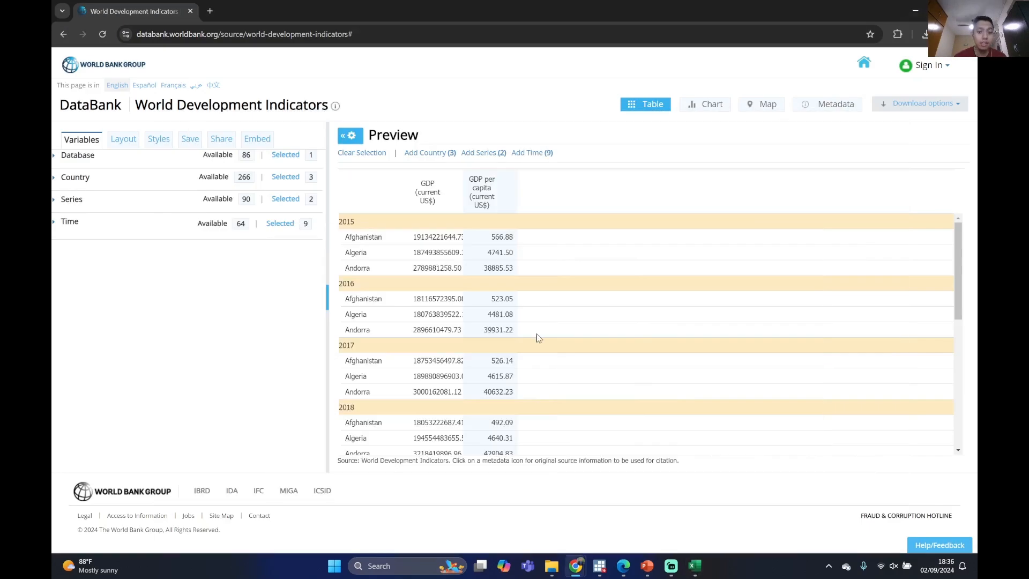
{"action": "mouse_move", "coordinate": [599, 566]}
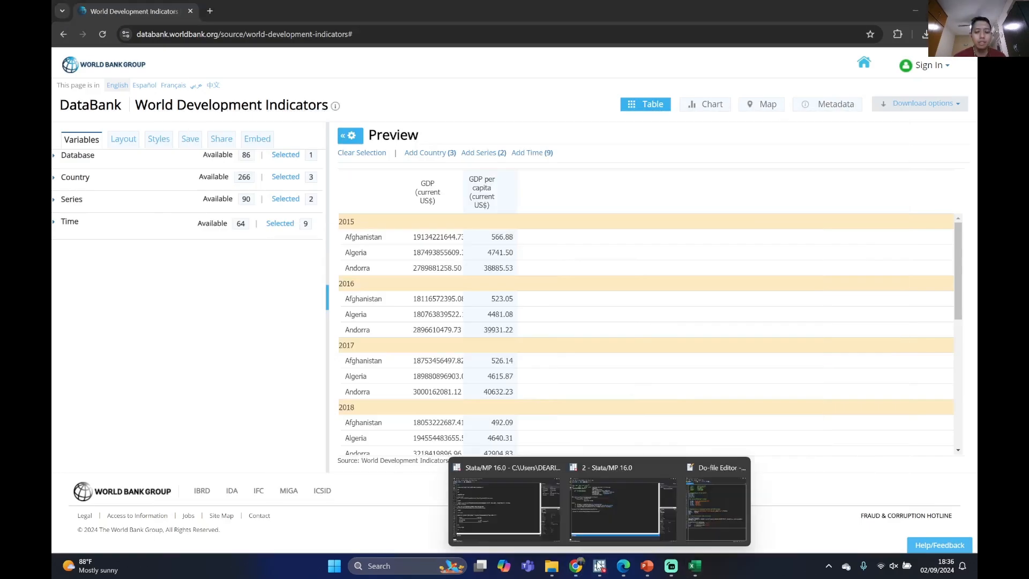
{"action": "mouse_move", "coordinate": [600, 516]}
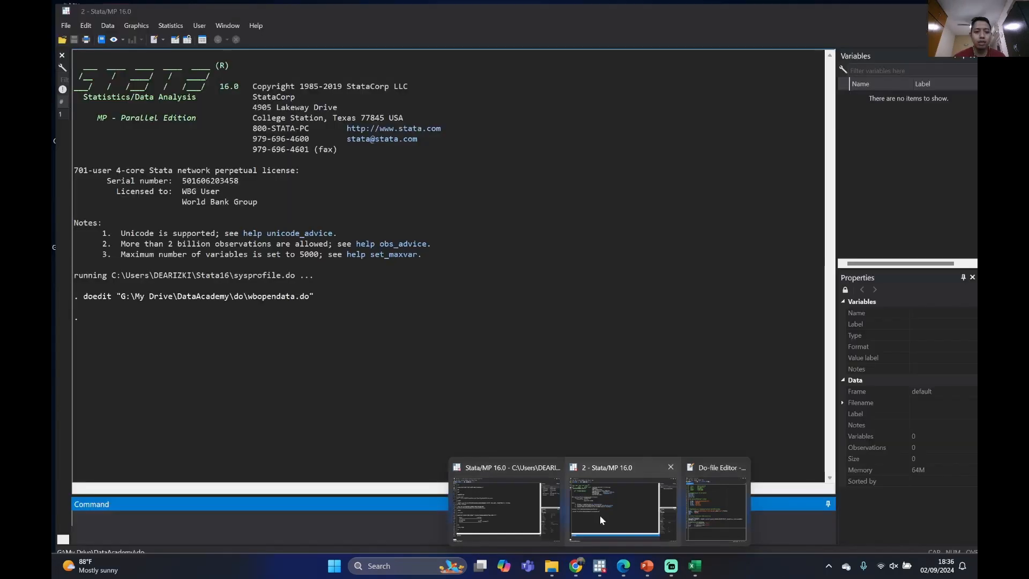
{"action": "left_click", "coordinate": [600, 516]}
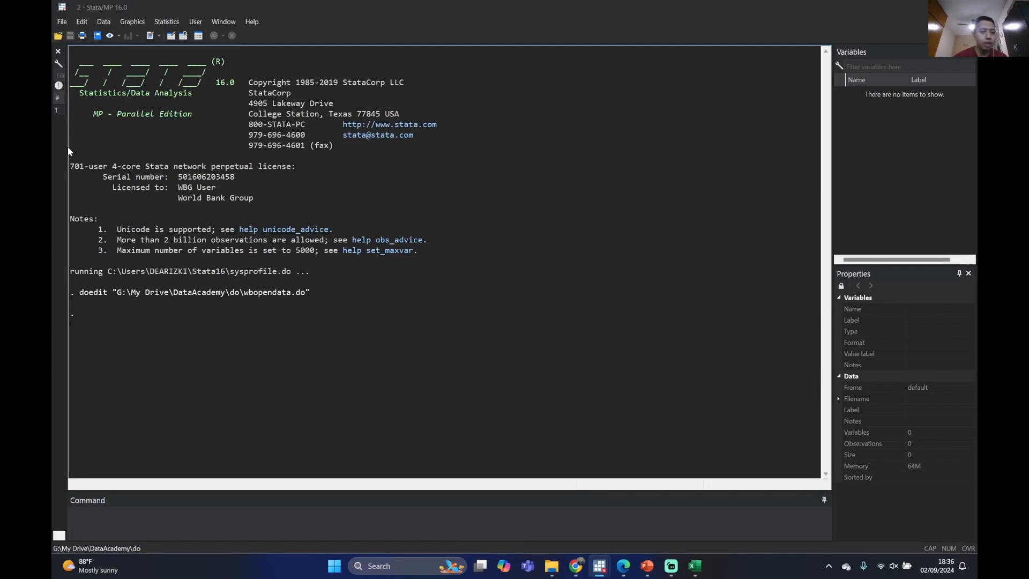
Switch to the DataAcademy presentation in PowerPoint, start the slide show from slide 9 and advance to the Available Database(s) slide
{"action": "mouse_move", "coordinate": [647, 565]}
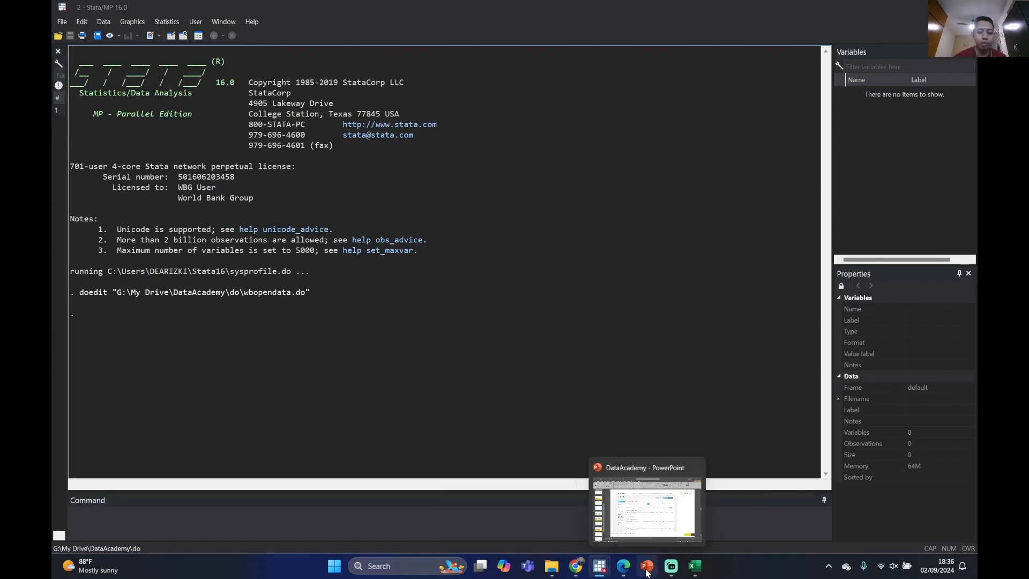
{"action": "left_click", "coordinate": [647, 504]}
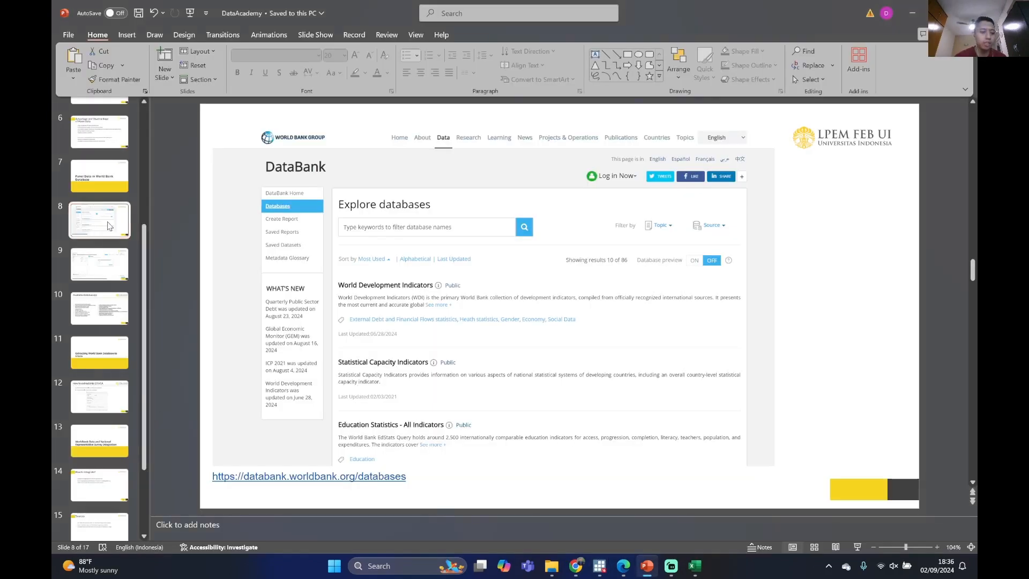
{"action": "left_click", "coordinate": [110, 266]}
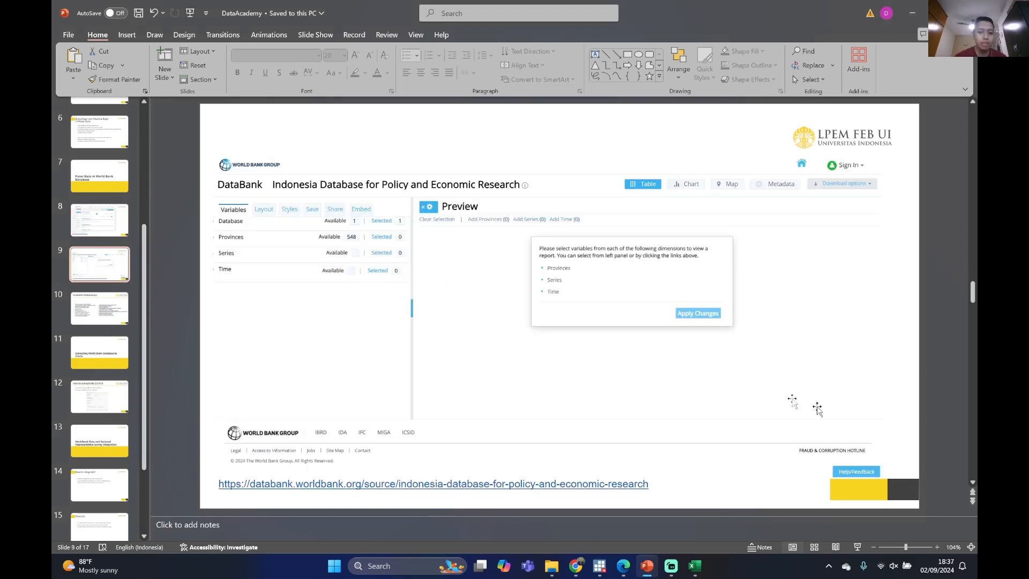
{"action": "left_click", "coordinate": [859, 546]}
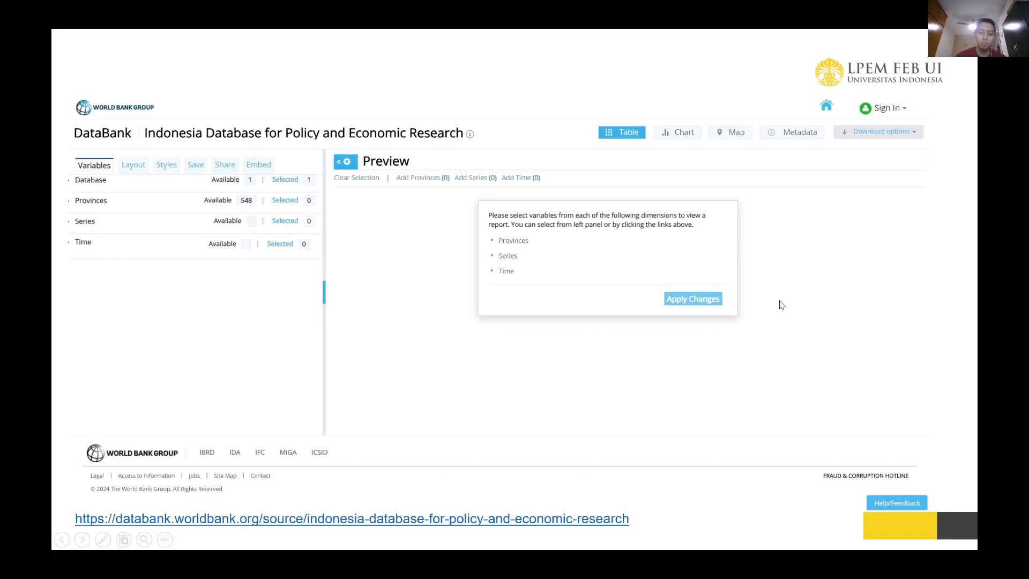
{"action": "left_click", "coordinate": [782, 305]}
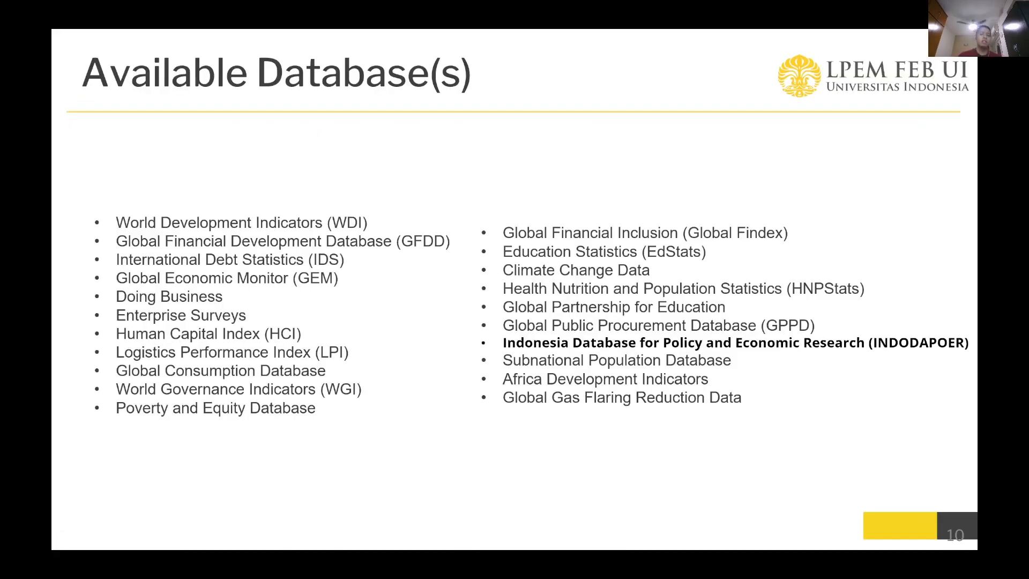
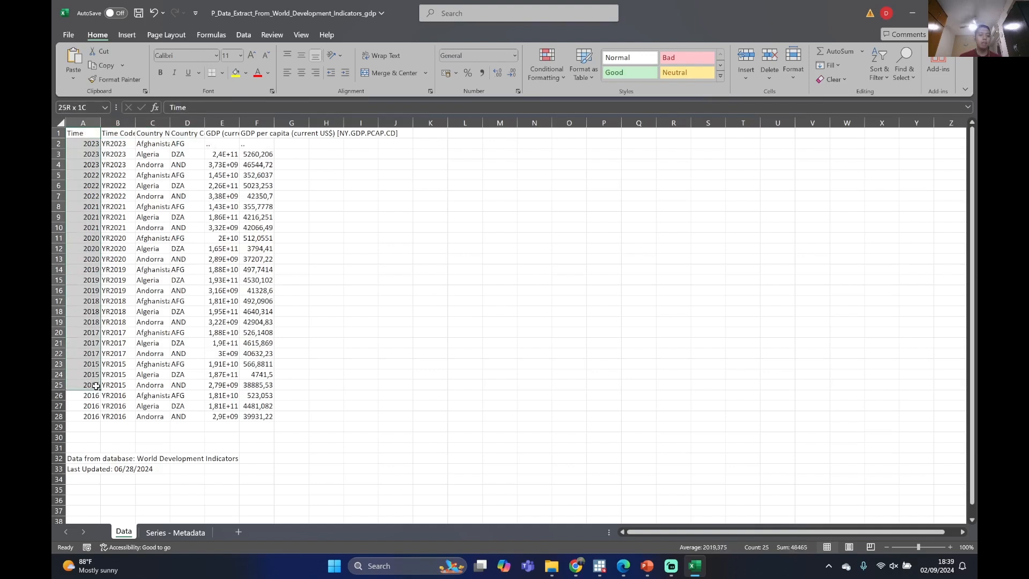
Examine the year, time code and country name entries and the header row through the GDP per capita column
{"action": "left_click_drag", "start_coordinate": [94, 416], "coordinate": [95, 365]}
{"action": "left_click_drag", "start_coordinate": [105, 291], "coordinate": [103, 207]}
{"action": "left_click", "coordinate": [90, 177]}
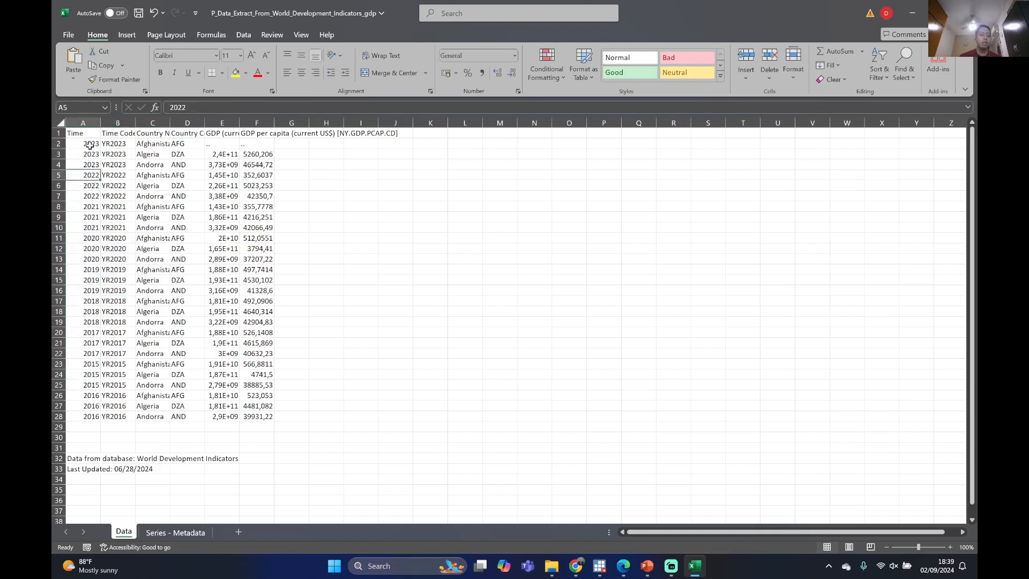
{"action": "left_click_drag", "start_coordinate": [91, 144], "coordinate": [177, 414]}
{"action": "left_click", "coordinate": [113, 174]}
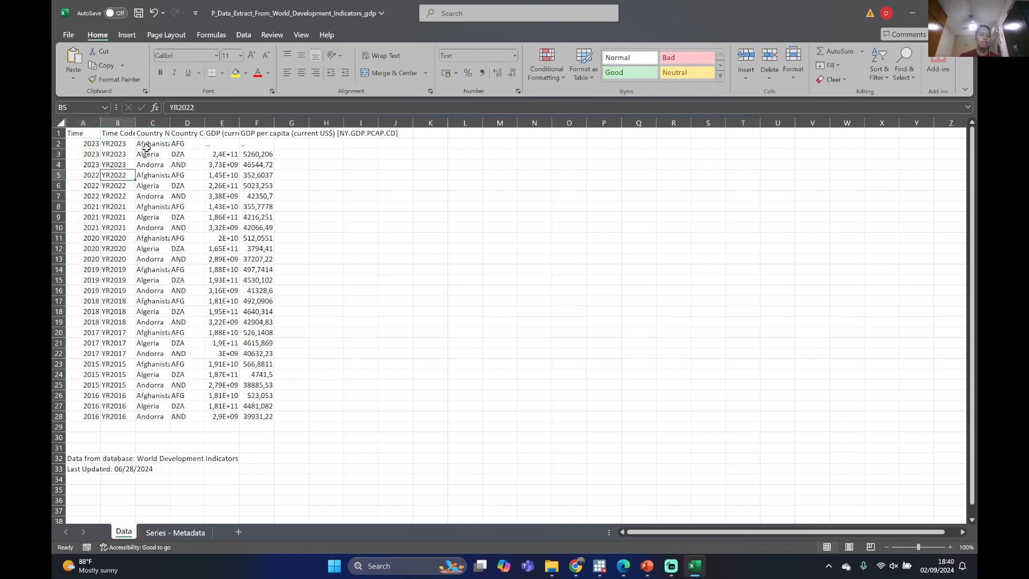
{"action": "mouse_move", "coordinate": [149, 145]}
{"action": "left_mouse_down"}
{"action": "mouse_move", "coordinate": [160, 180]}
{"action": "mouse_move", "coordinate": [166, 154]}
{"action": "left_mouse_up"}
{"action": "left_click", "coordinate": [150, 176]}
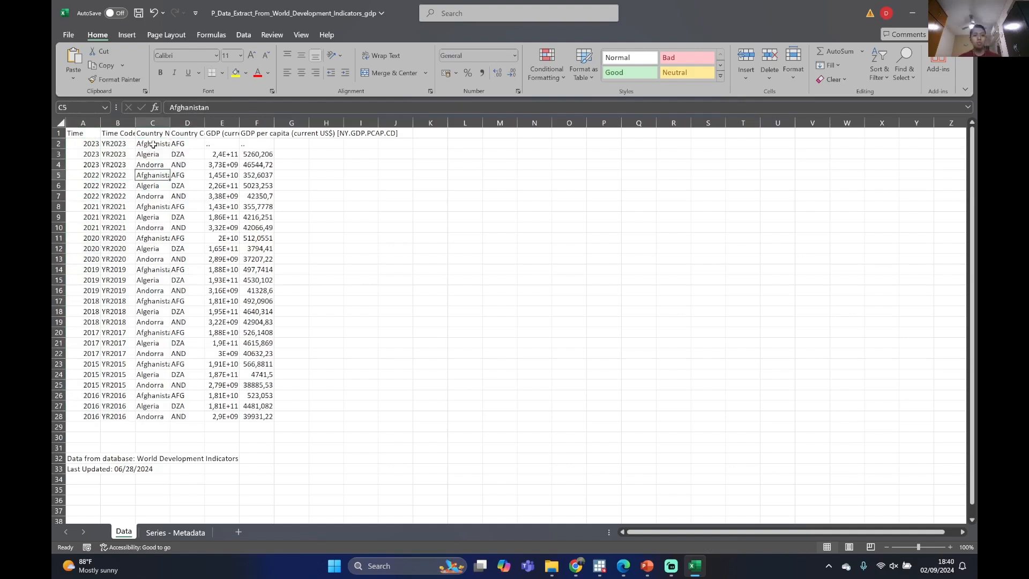
{"action": "left_click", "coordinate": [91, 135]}
{"action": "left_click", "coordinate": [153, 133]}
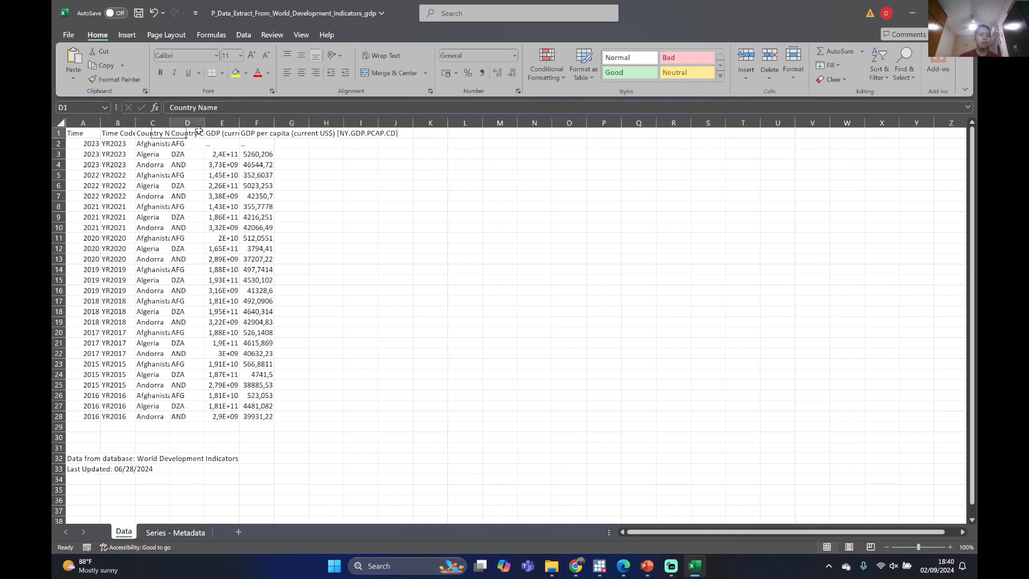
{"action": "left_click", "coordinate": [241, 133]}
{"action": "left_click", "coordinate": [333, 133]}
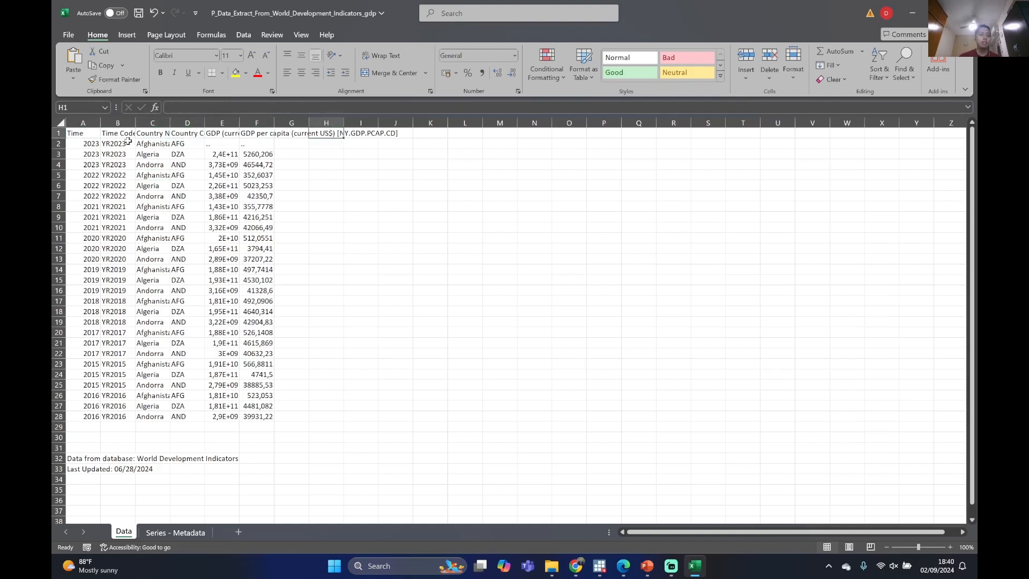
Fill the country code DZA from cell D3 down the Country Code column to row 28
{"action": "left_click", "coordinate": [127, 142]}
{"action": "double_click", "coordinate": [202, 157]}
{"action": "left_click", "coordinate": [175, 135]}
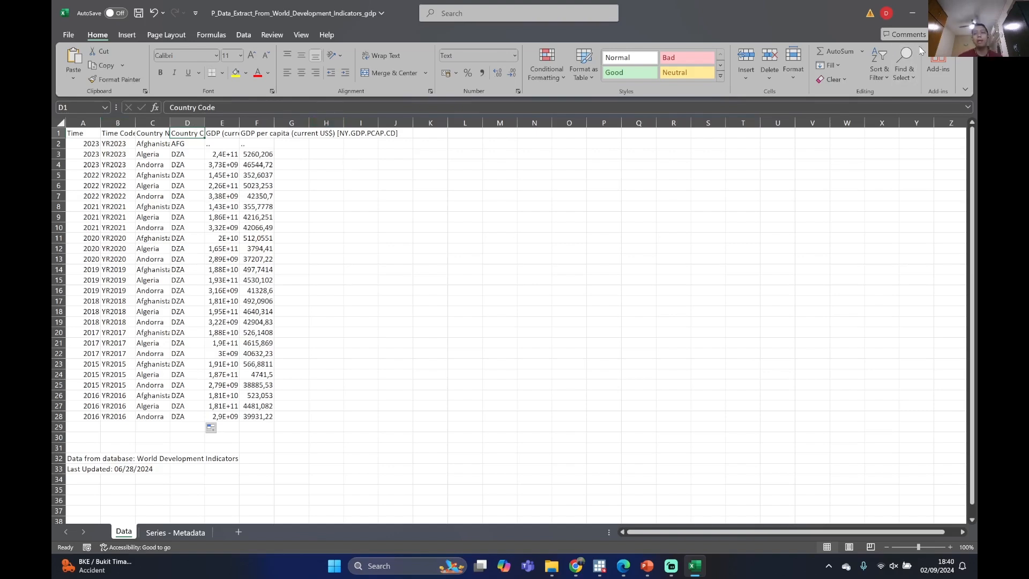
Minimize the gdp workbook and switch to the World Development Indicators report in the browser
{"action": "left_click", "coordinate": [910, 11]}
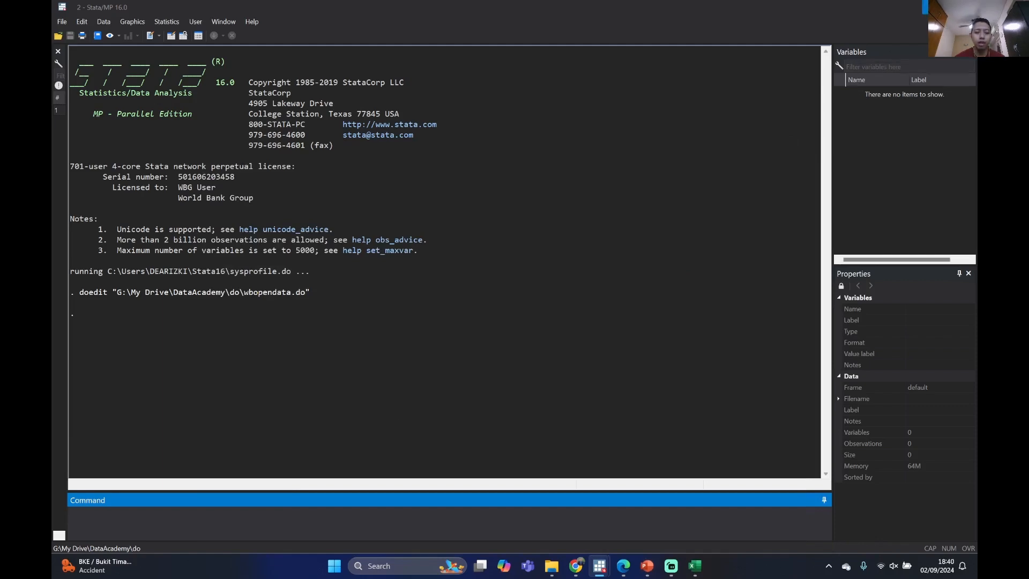
{"action": "key", "text": "alt+Tab"}
{"action": "scroll", "coordinate": [507, 300], "scroll_direction": "down", "scroll_amount": 1}
{"action": "scroll", "coordinate": [508, 300], "scroll_direction": "up", "scroll_amount": 1}
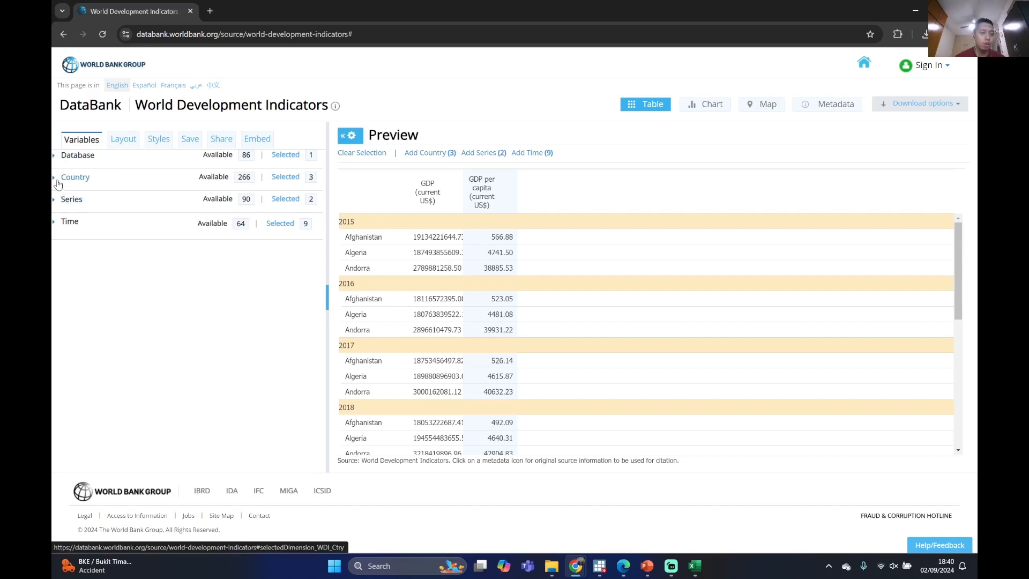
Change the report's custom orientation to Time as Column and Series as Row, and apply the changes
{"action": "left_click", "coordinate": [125, 140]}
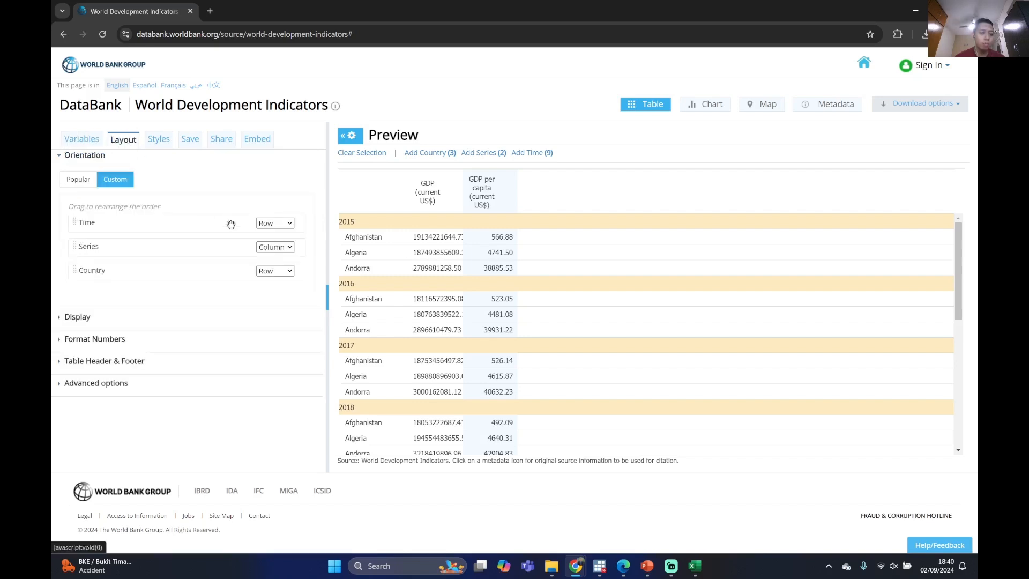
{"action": "left_click", "coordinate": [267, 224]}
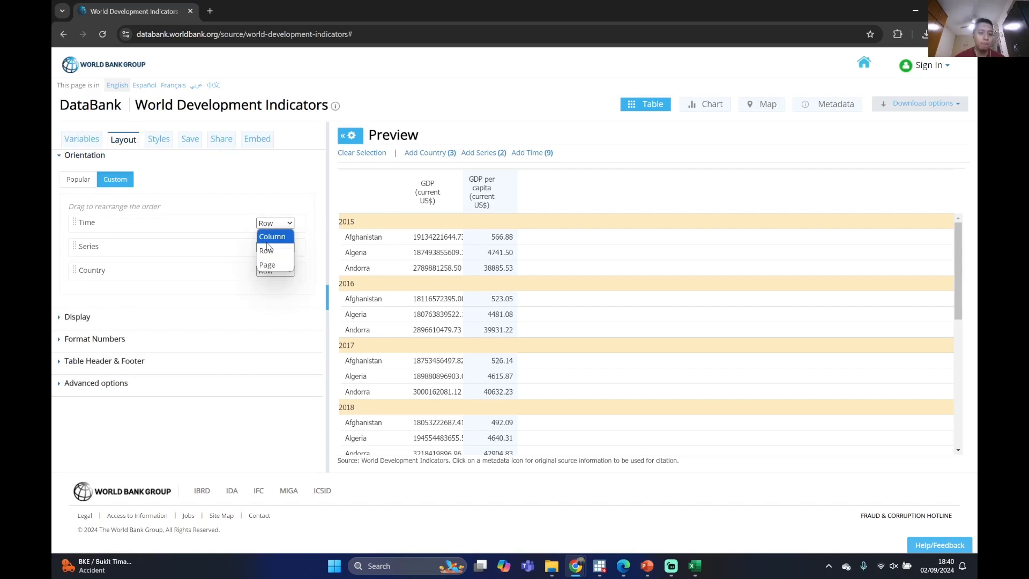
{"action": "left_click", "coordinate": [268, 240]}
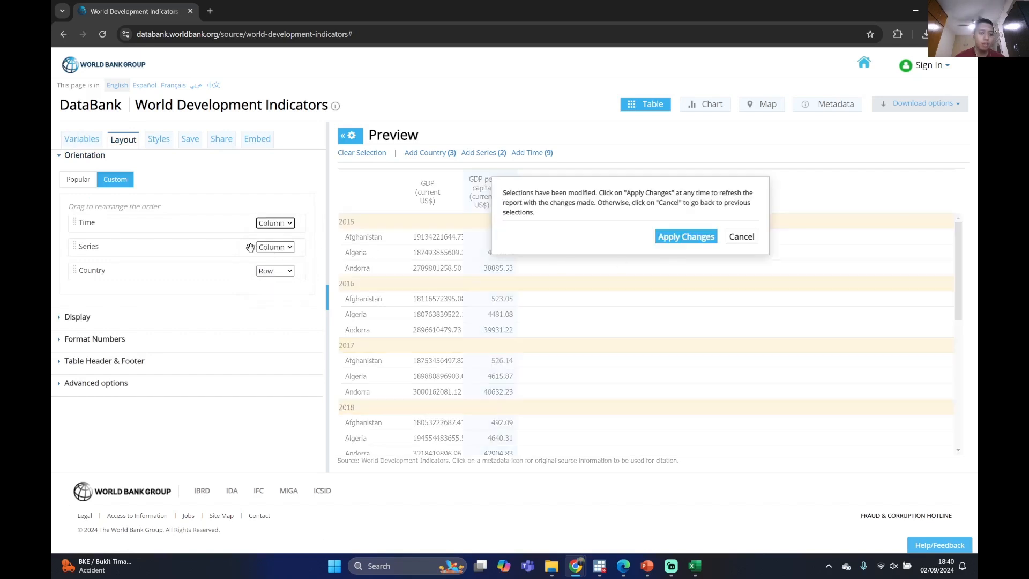
{"action": "left_click", "coordinate": [275, 247]}
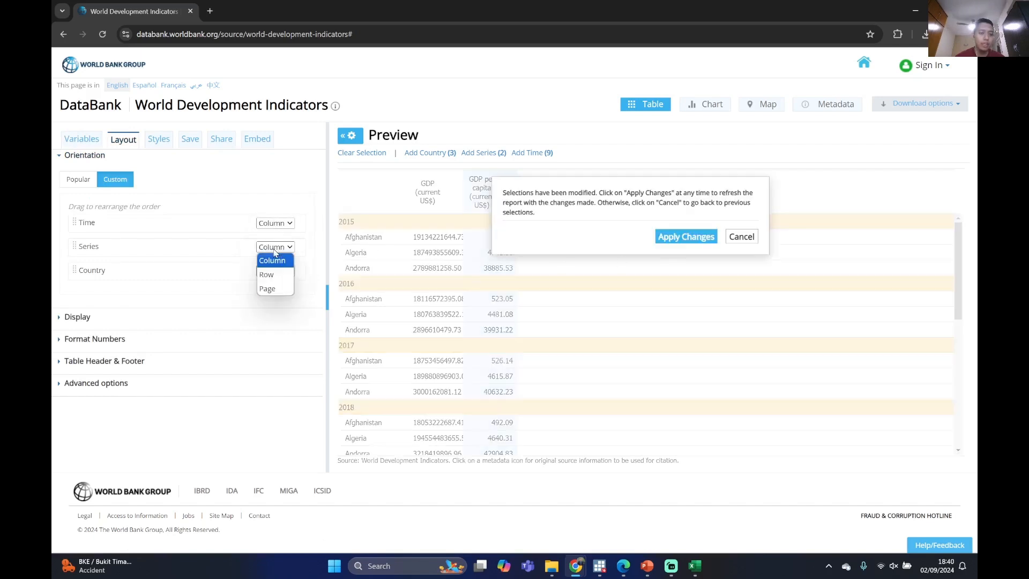
{"action": "left_click", "coordinate": [274, 277]}
{"action": "left_click", "coordinate": [664, 241]}
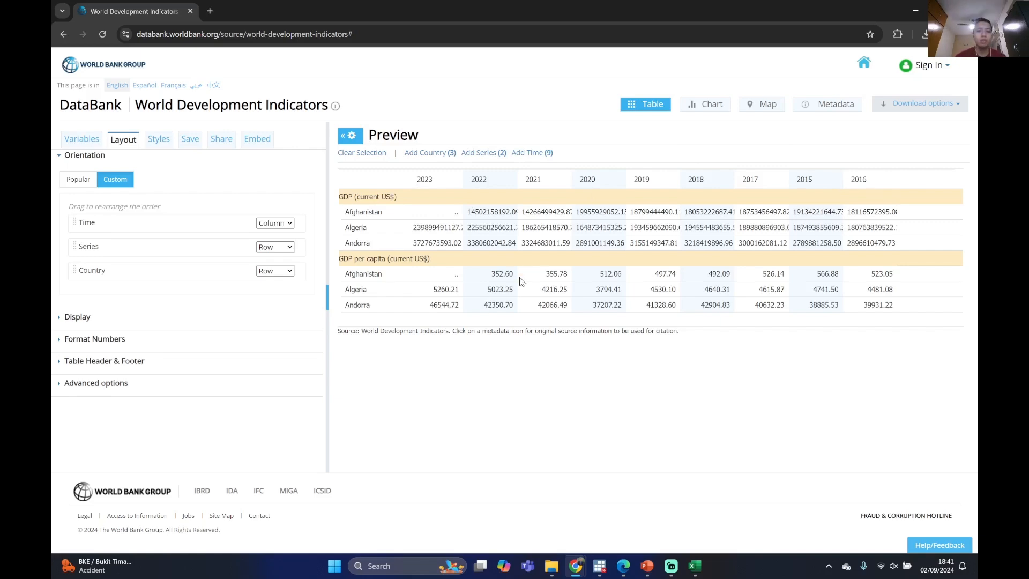
Minimize the browser and switch to the DataAcademy presentation in PowerPoint at the "How to extract into STATA" slide
{"action": "left_click", "coordinate": [918, 14]}
{"action": "mouse_move", "coordinate": [649, 564]}
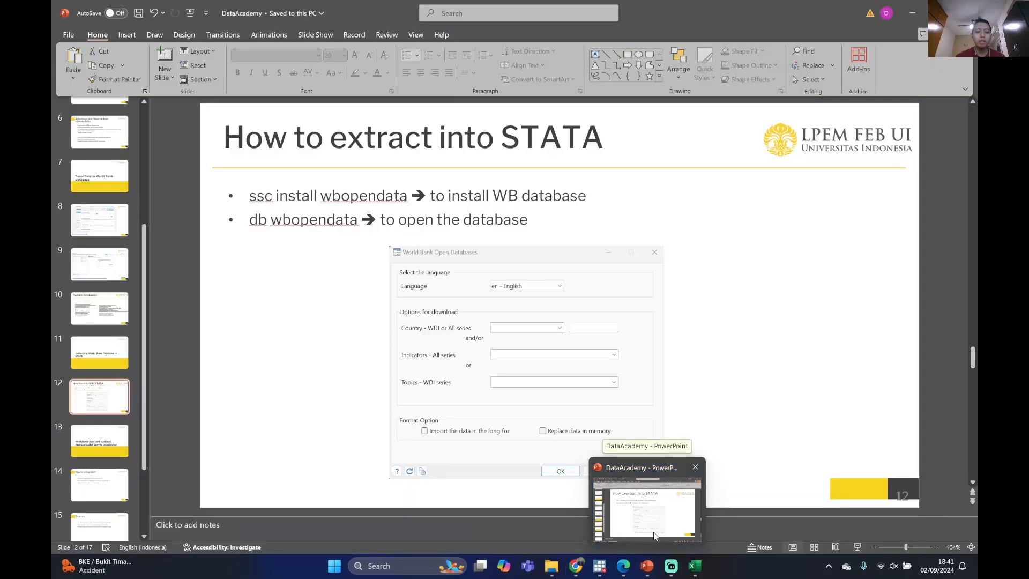
{"action": "left_click", "coordinate": [654, 535]}
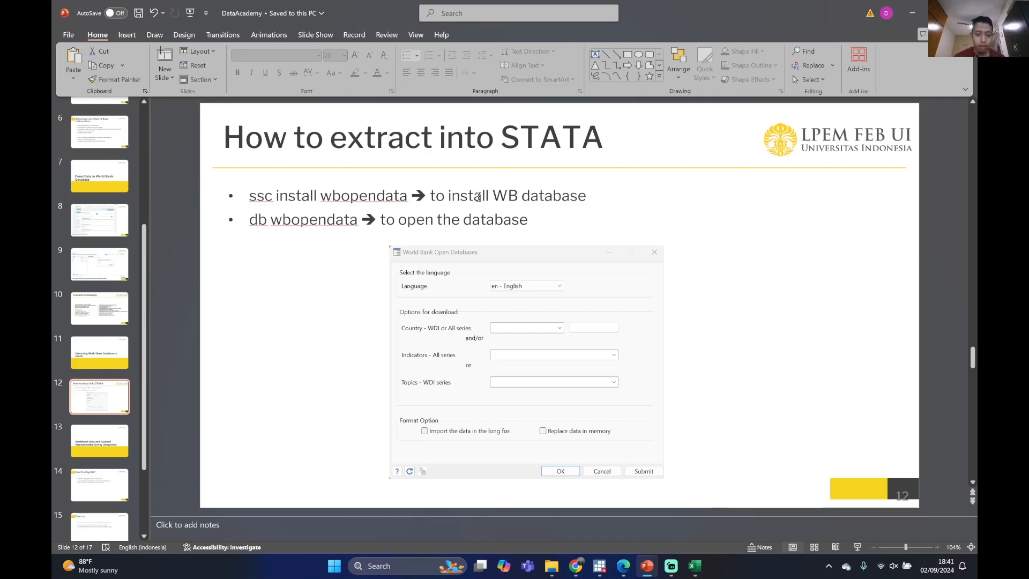
Switch to the "2 - Stata/MP 16.0" window and enlarge its command entry area upward
{"action": "mouse_move", "coordinate": [599, 565]}
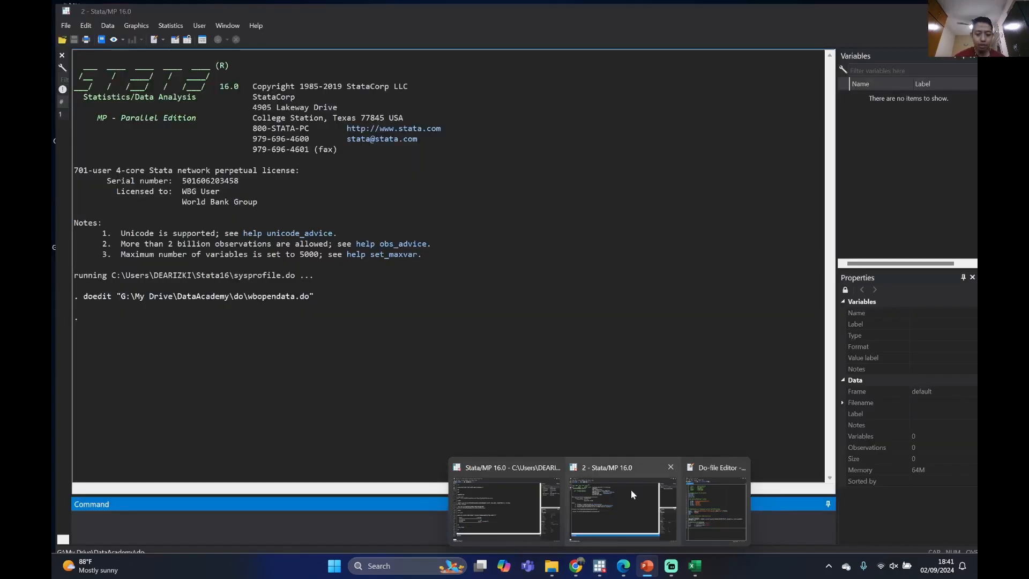
{"action": "left_click", "coordinate": [631, 490]}
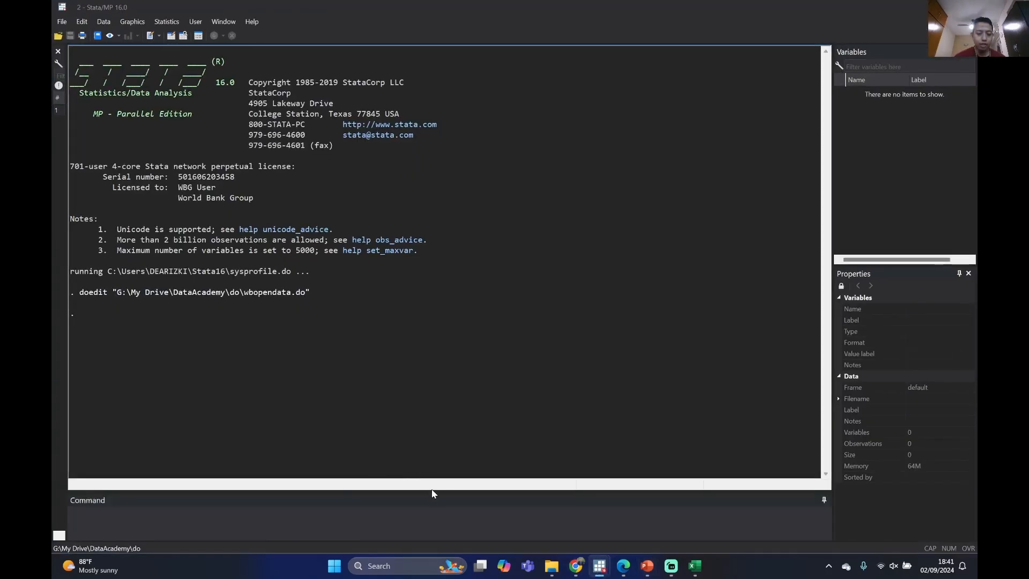
{"action": "left_click_drag", "start_coordinate": [434, 491], "coordinate": [435, 464]}
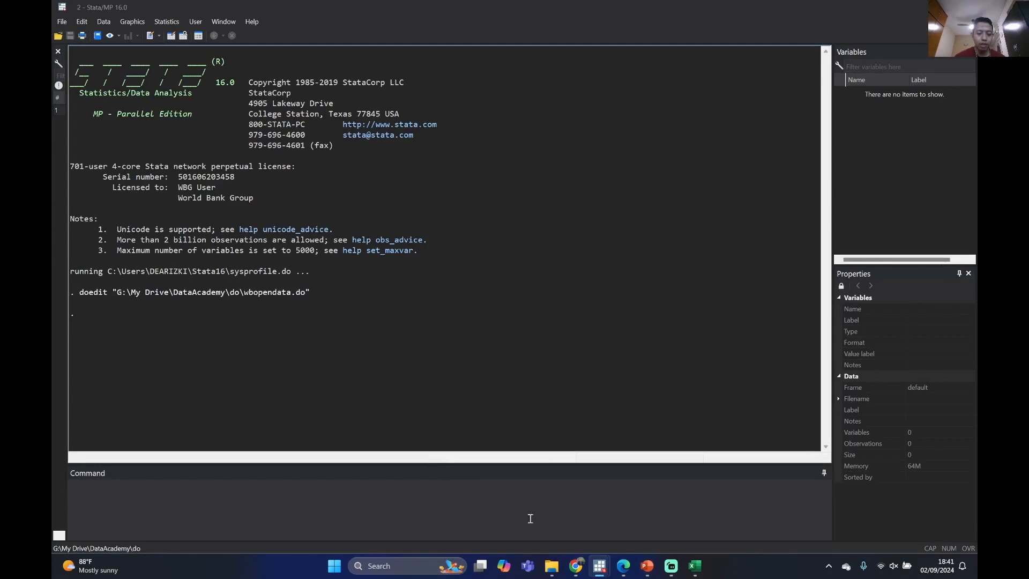
Run the command "ssc install wbopendata" and cancel the prompt to save the wbopendata do-file
{"action": "mouse_move", "coordinate": [638, 560]}
{"action": "mouse_move", "coordinate": [636, 513]}
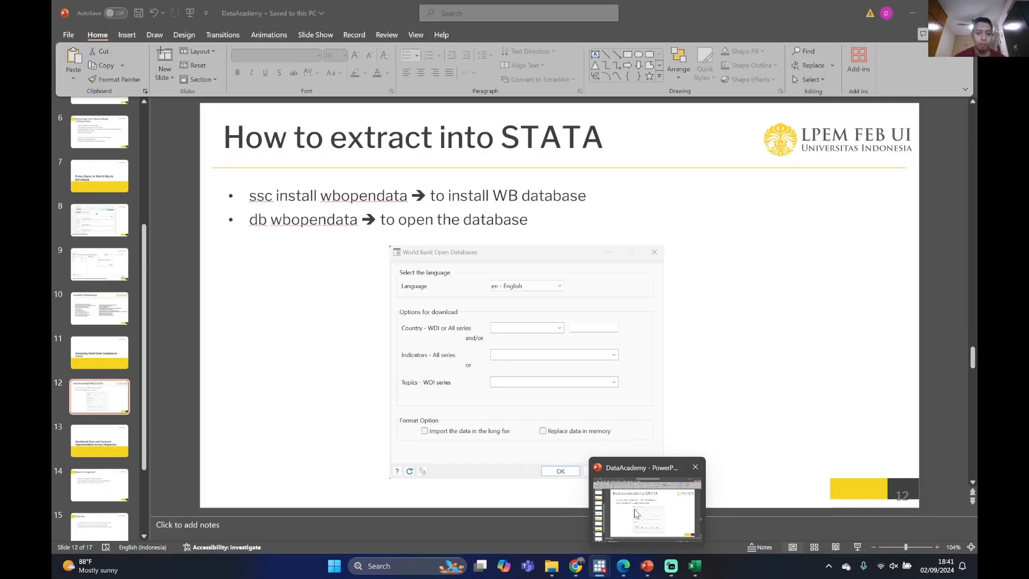
{"action": "type", "text": "ss"}
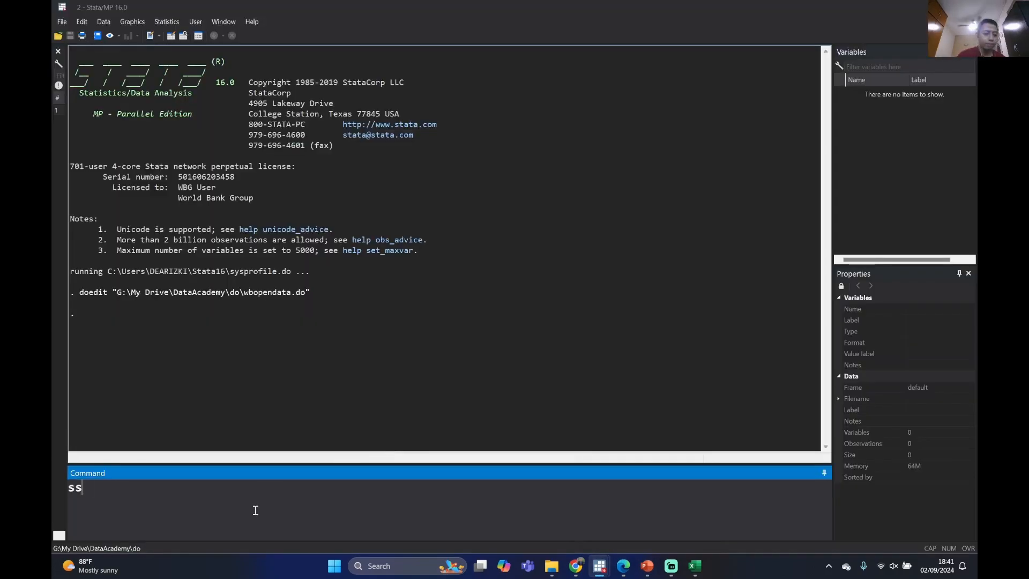
{"action": "type", "text": "c install"}
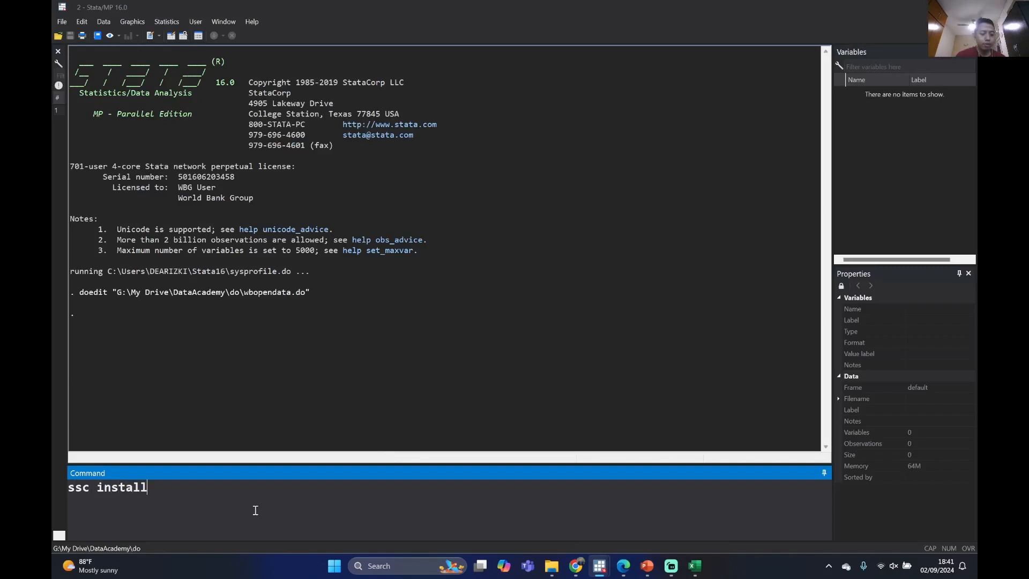
{"action": "type", "text": " wbopendata"}
{"action": "key", "text": "Return"}
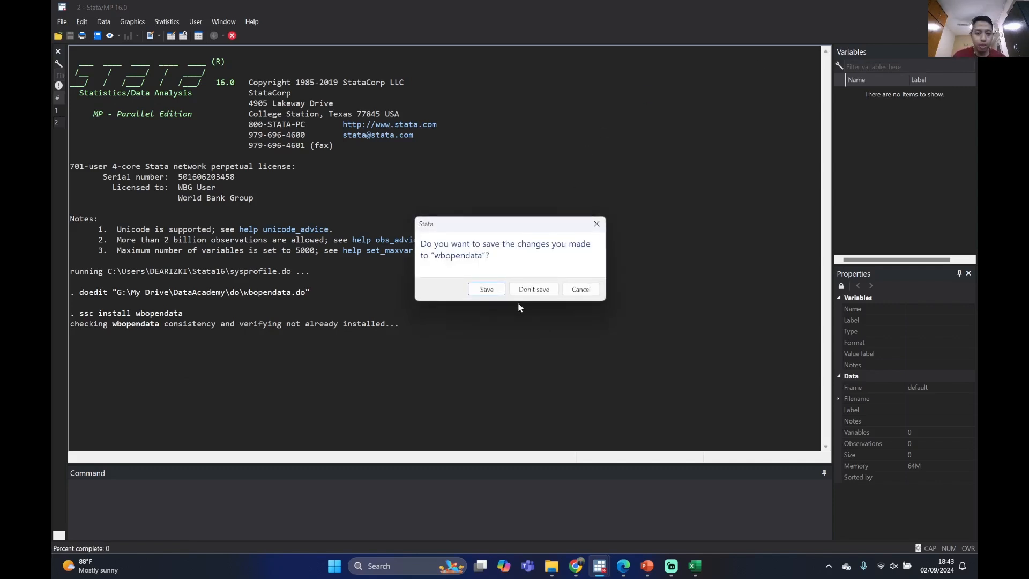
{"action": "left_click", "coordinate": [584, 290]}
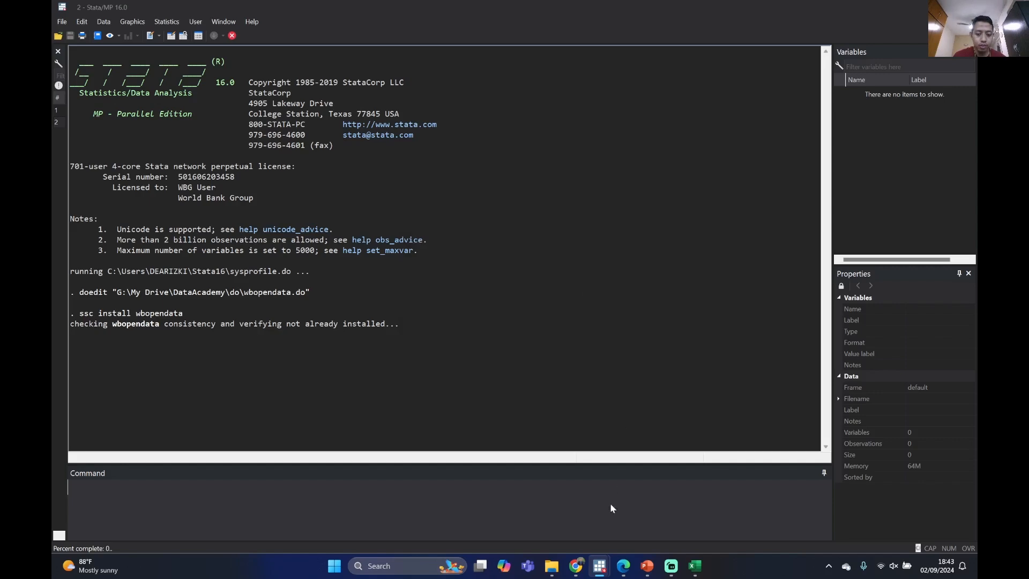
{"action": "mouse_move", "coordinate": [606, 571]}
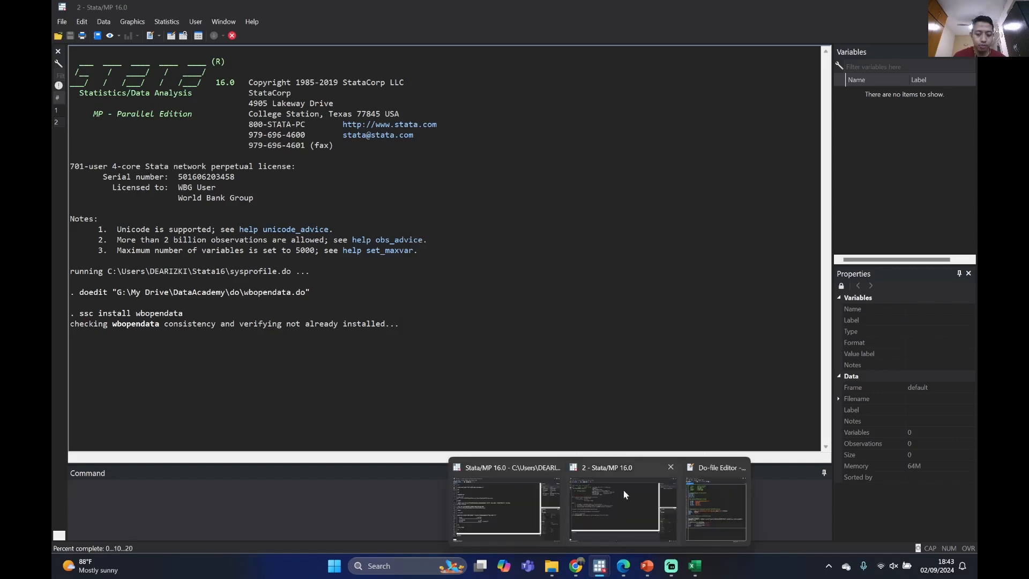
{"action": "left_click", "coordinate": [923, 12]}
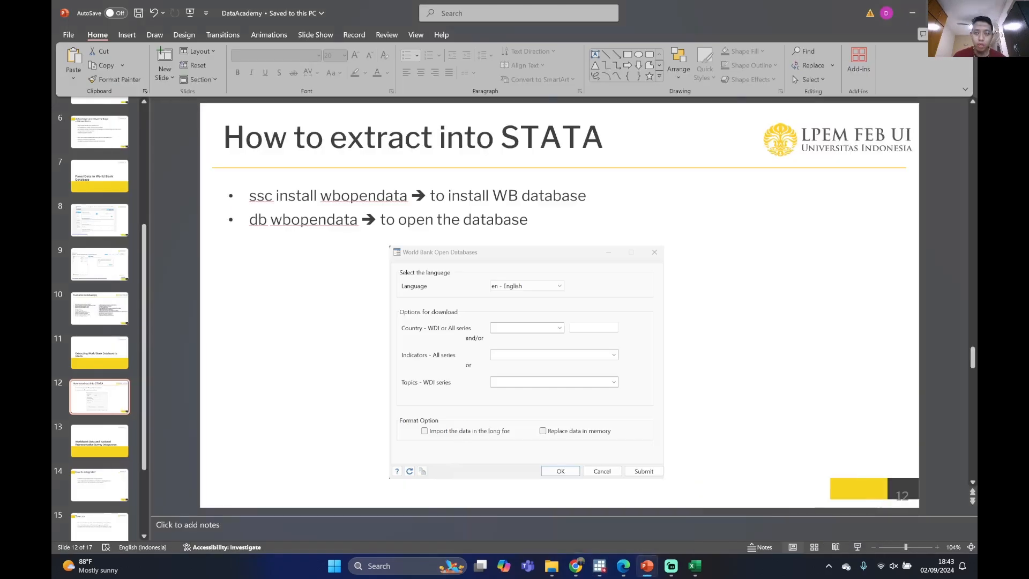
{"action": "left_click", "coordinate": [922, 12]}
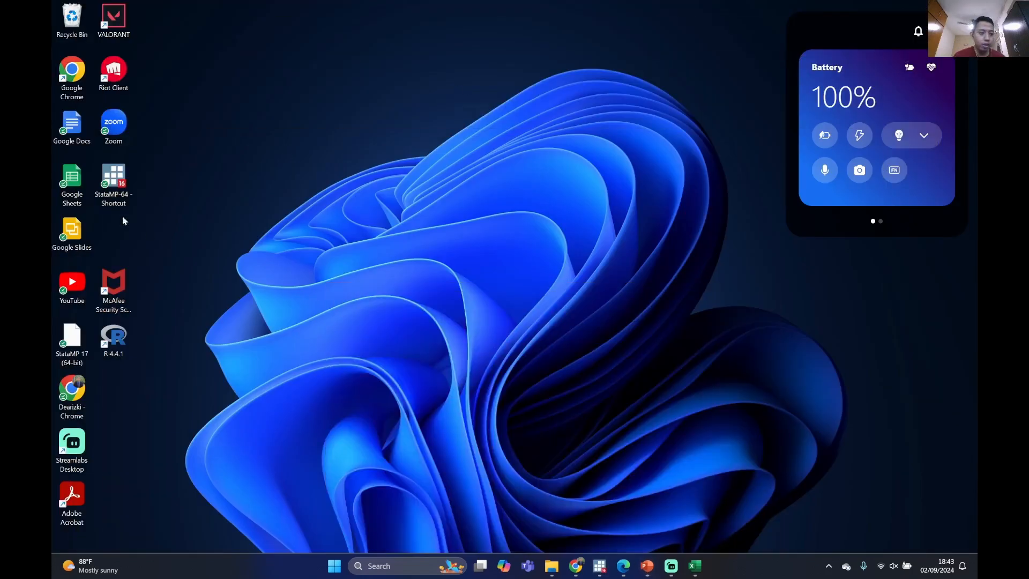
{"action": "double_click", "coordinate": [112, 179]}
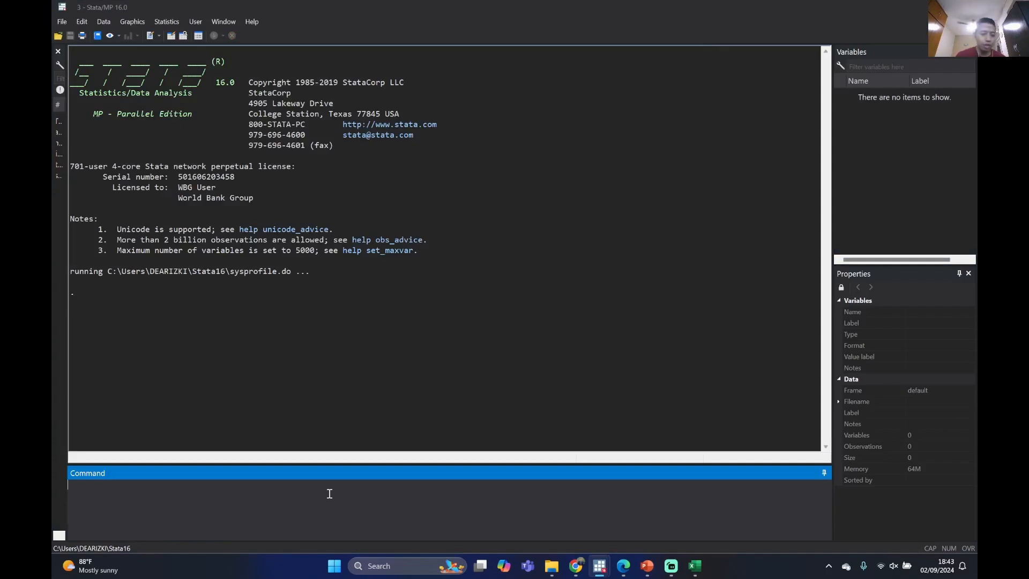
{"action": "mouse_move", "coordinate": [610, 569]}
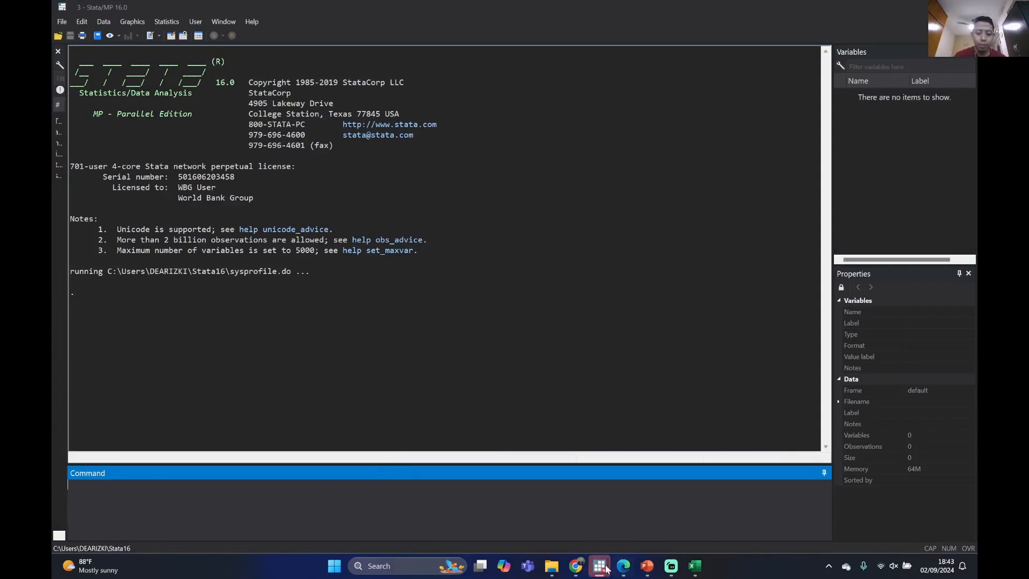
{"action": "left_click", "coordinate": [583, 511]}
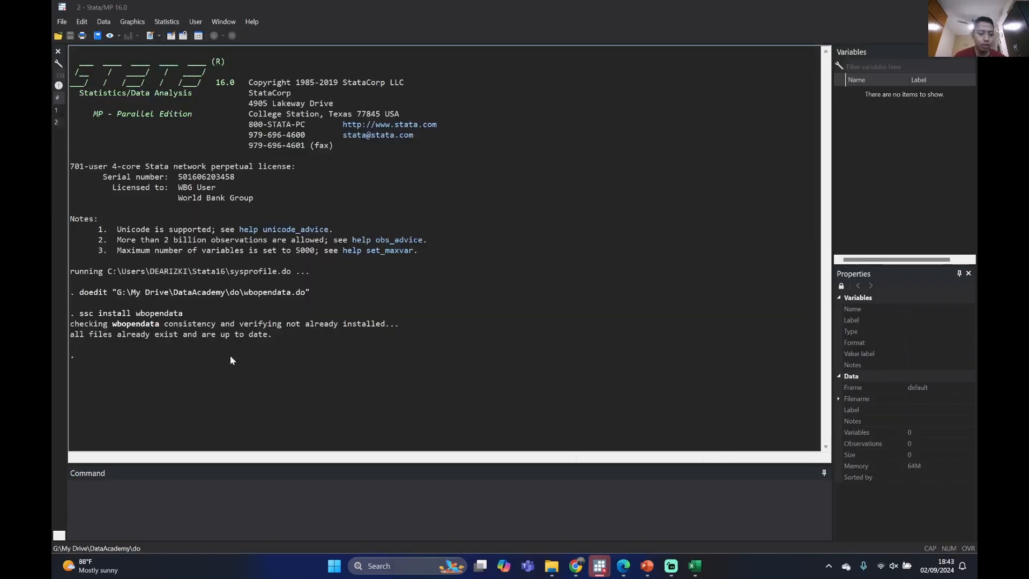
{"action": "mouse_move", "coordinate": [599, 565]}
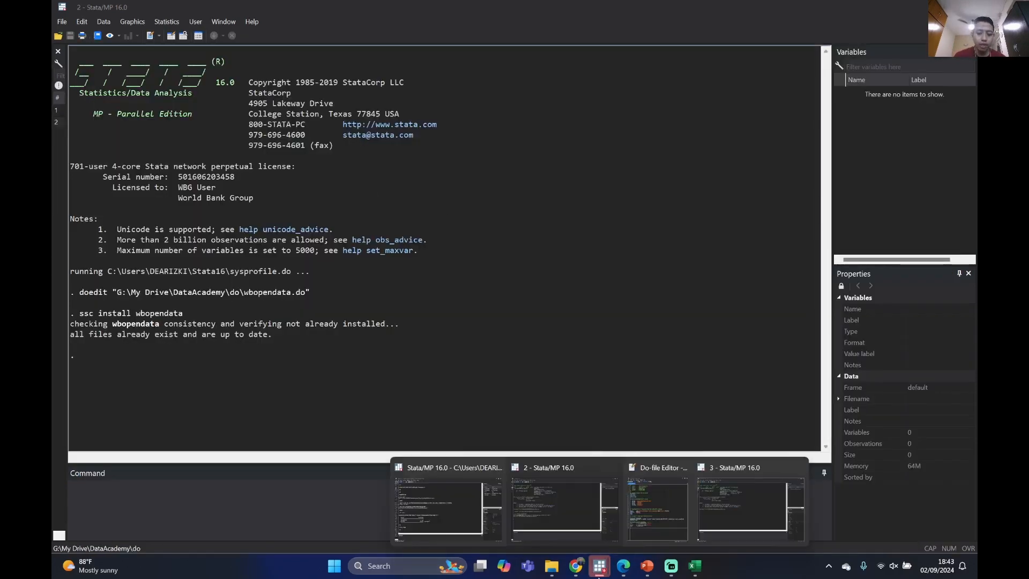
{"action": "mouse_move", "coordinate": [734, 485]}
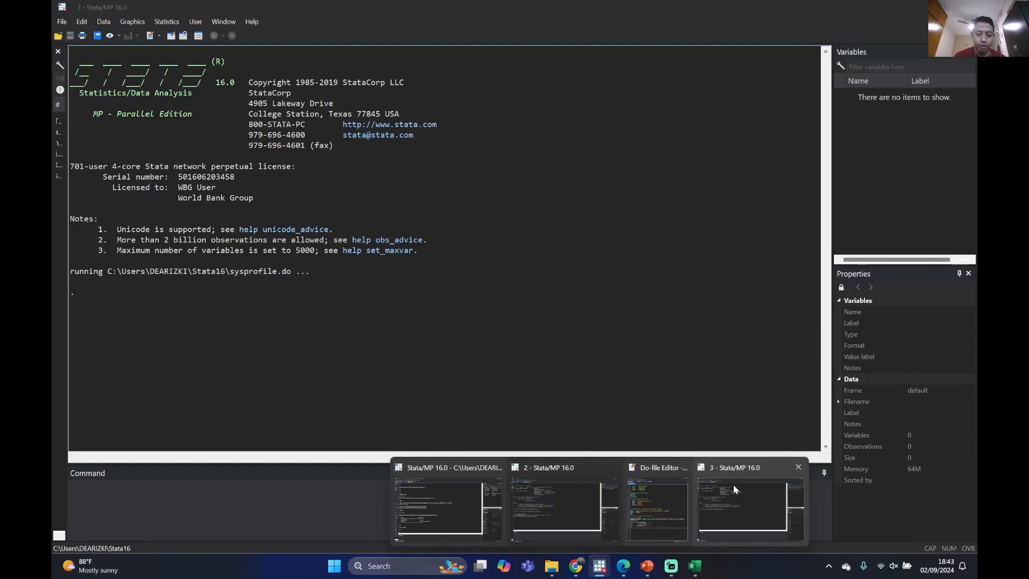
{"action": "left_click", "coordinate": [800, 468]}
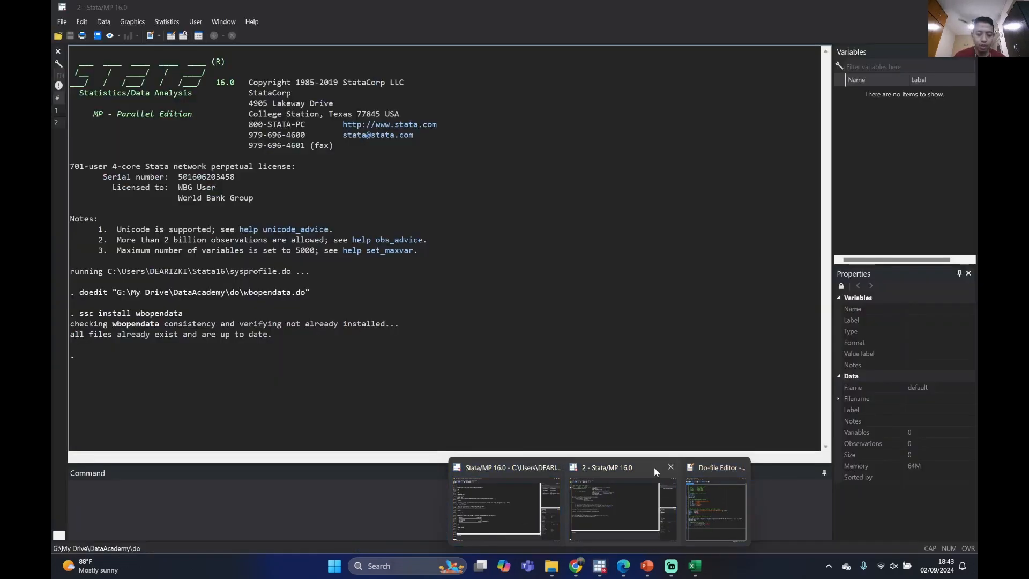
{"action": "left_click", "coordinate": [654, 466]}
Review the wbopendata installation output by highlighting its last line, and place the cursor in the command entry area
{"action": "left_click", "coordinate": [141, 340]}
{"action": "left_click_drag", "start_coordinate": [127, 336], "coordinate": [234, 340]}
{"action": "left_click", "coordinate": [131, 335]}
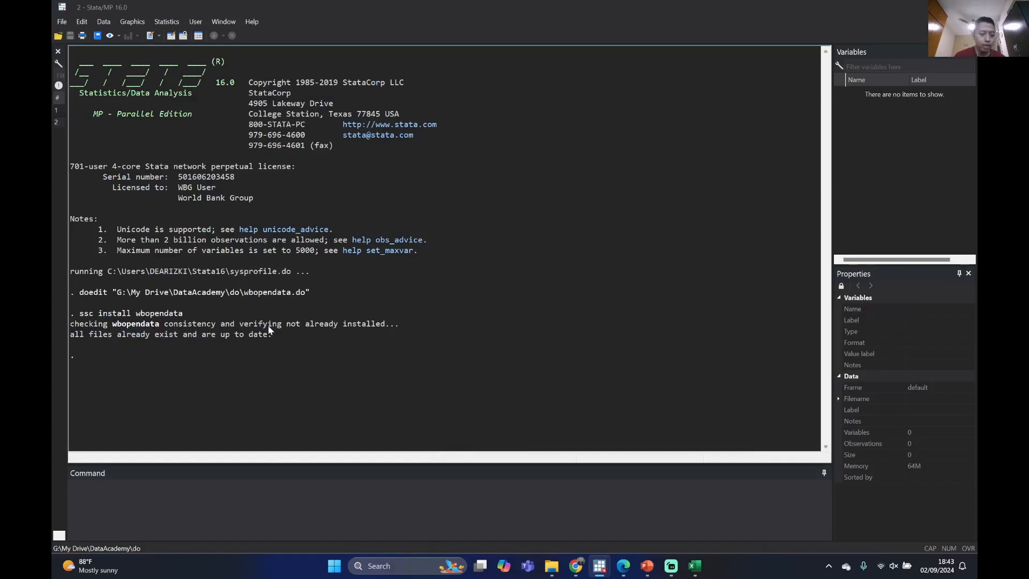
{"action": "left_click_drag", "start_coordinate": [86, 335], "coordinate": [214, 340]}
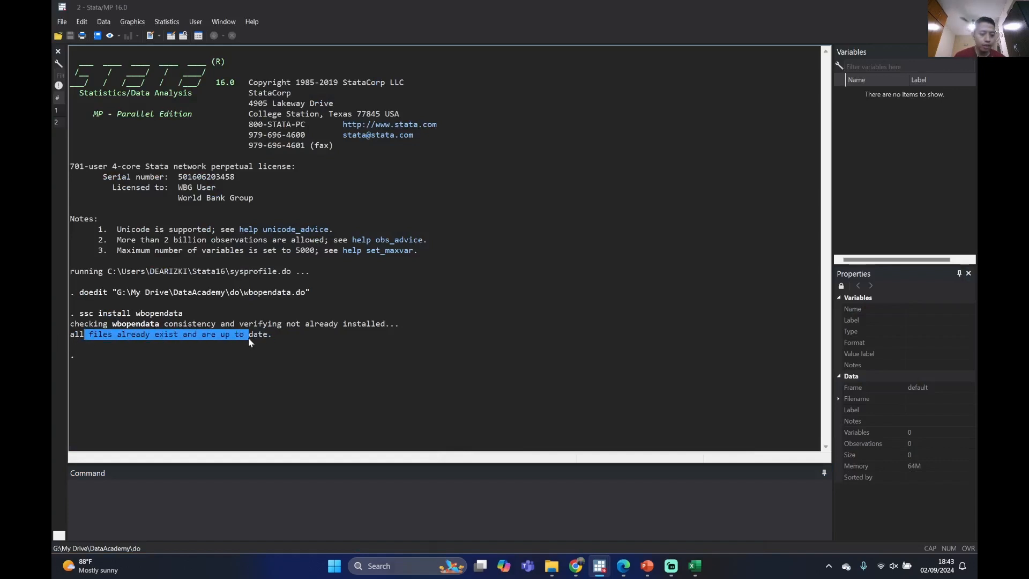
{"action": "left_click", "coordinate": [485, 380]}
{"action": "left_click", "coordinate": [442, 488]}
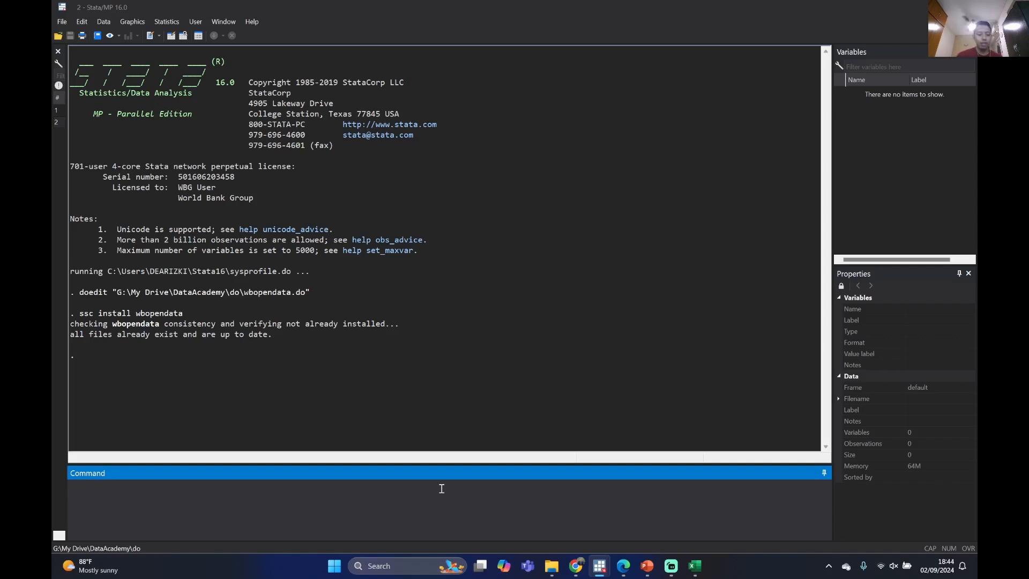
Run the command "db wbopendata", move the World Bank Open Databases dialog toward the upper middle of the screen, and keep the language at "en - English"
{"action": "type", "text": "db "}
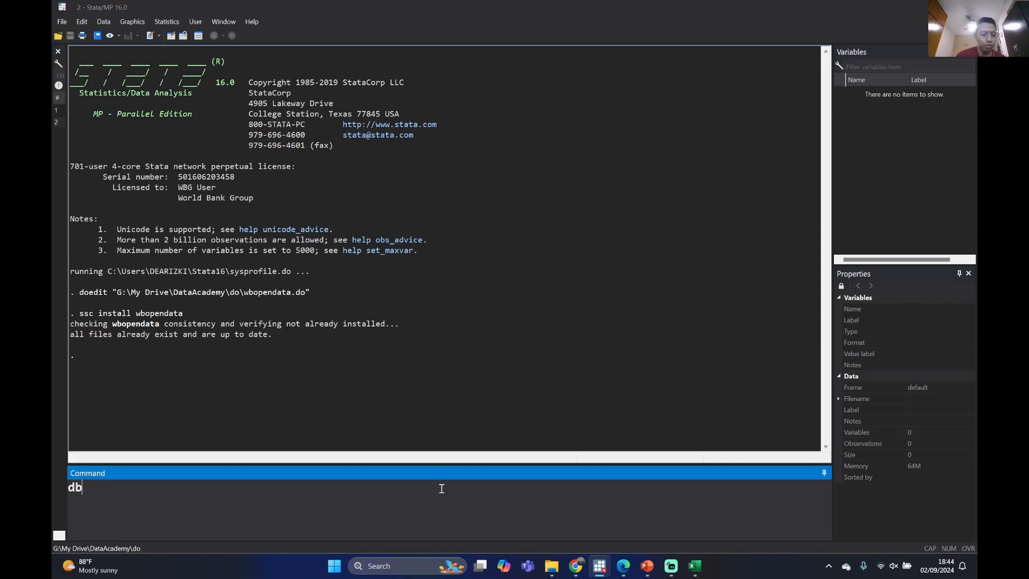
{"action": "type", "text": "wbopen"}
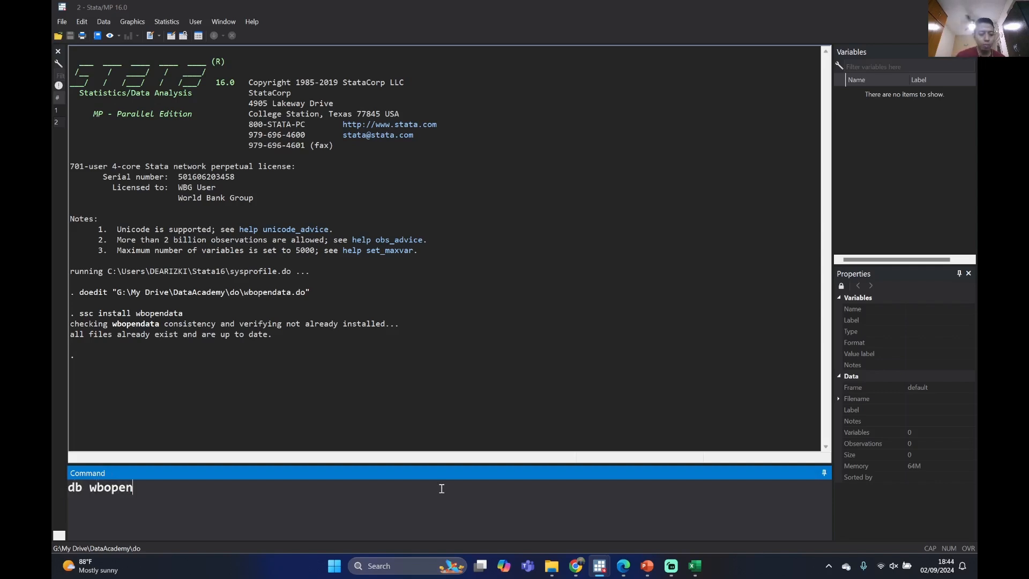
{"action": "type", "text": "data"}
{"action": "key", "text": "Return"}
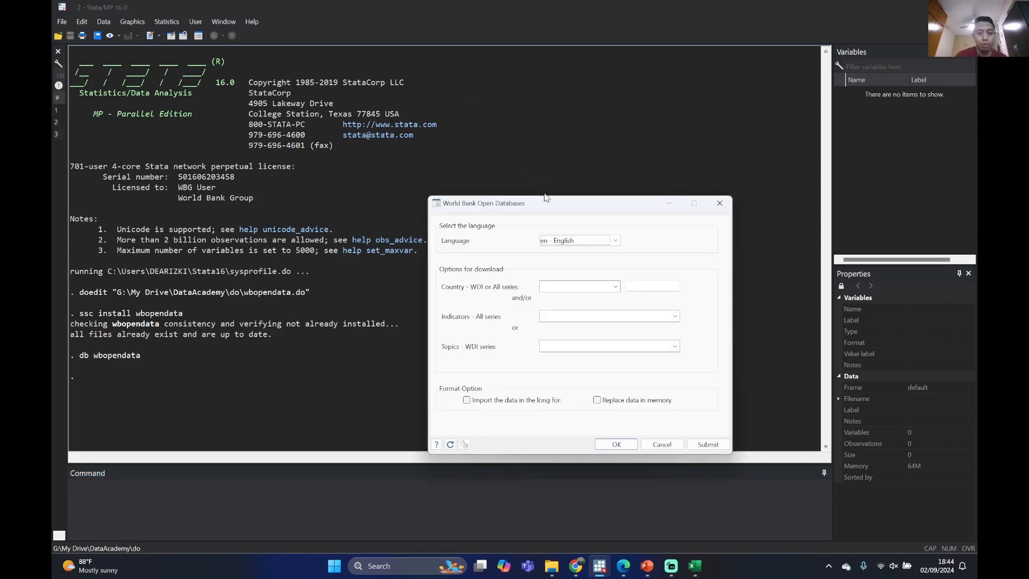
{"action": "left_click_drag", "start_coordinate": [544, 194], "coordinate": [455, 91]}
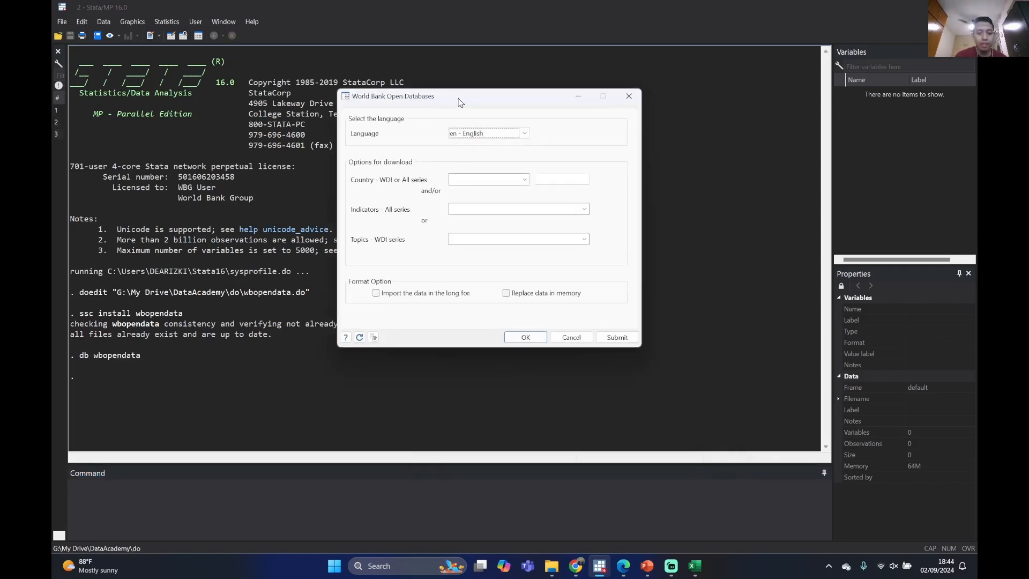
{"action": "left_click", "coordinate": [485, 134]}
{"action": "left_click", "coordinate": [483, 141]}
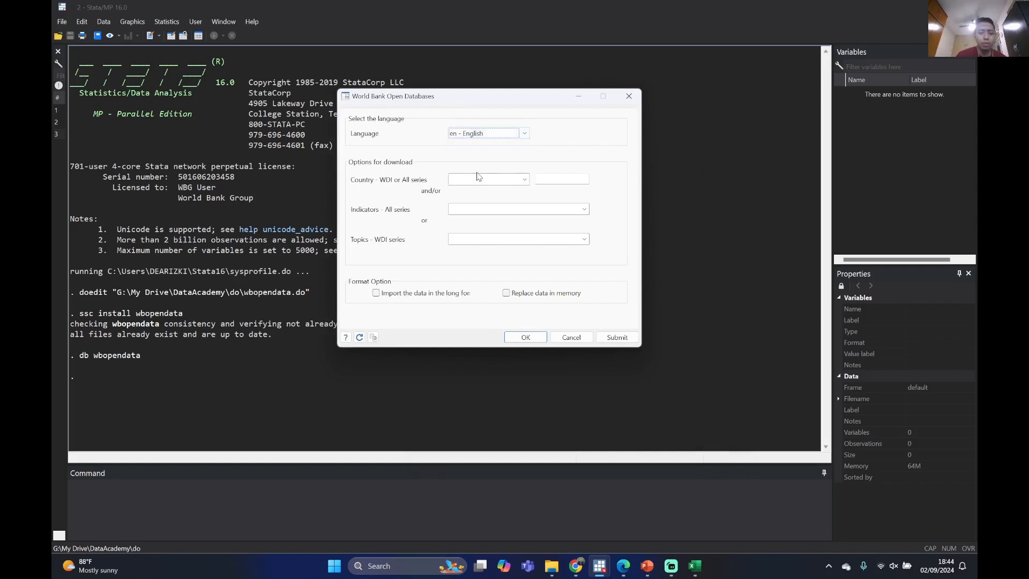
Add "AGO - Angola" and "AND - Andorra" as countries in the World Bank Open Databases download options
{"action": "left_click", "coordinate": [525, 180]}
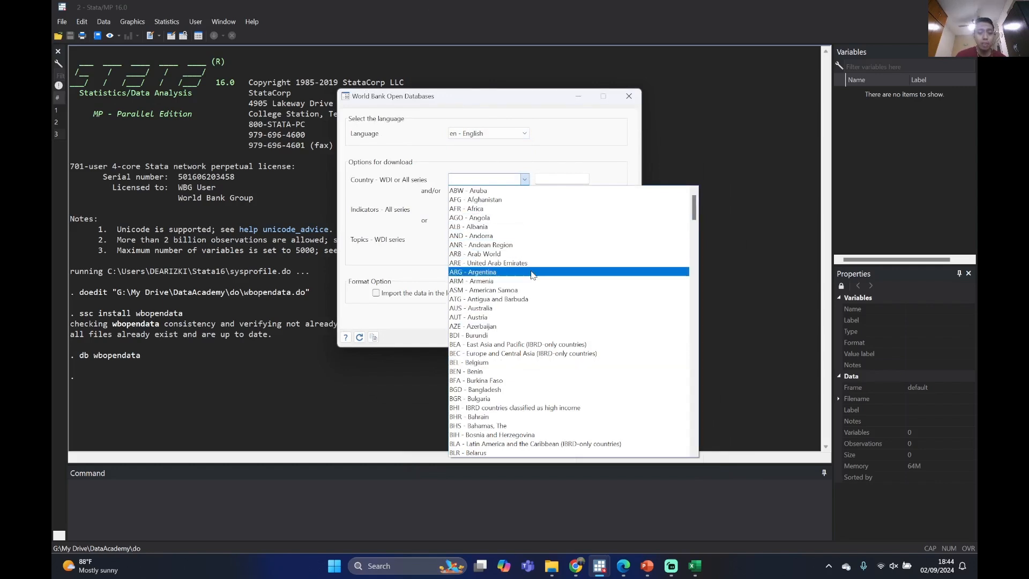
{"action": "left_click", "coordinate": [534, 217]}
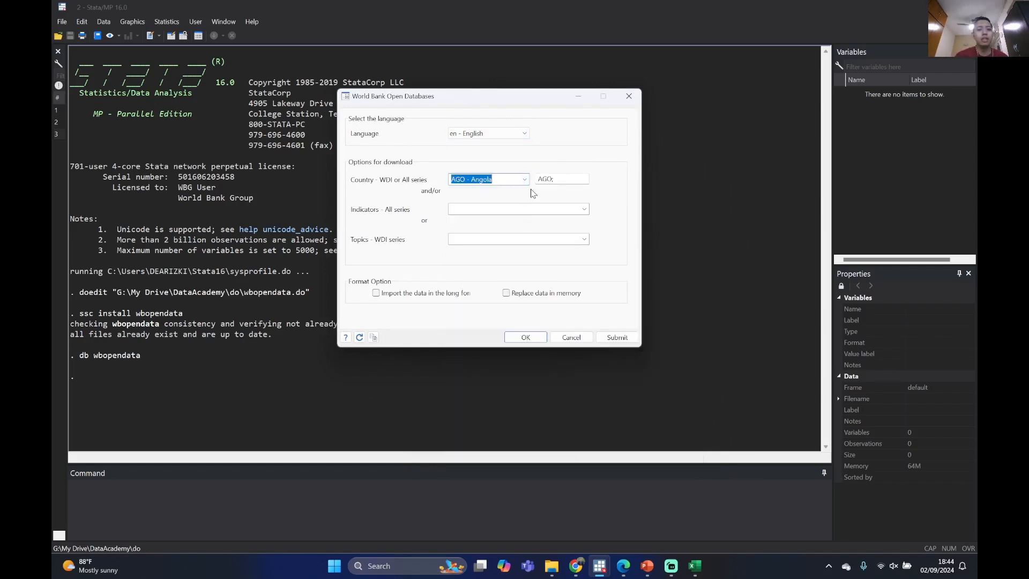
{"action": "left_click", "coordinate": [530, 184]}
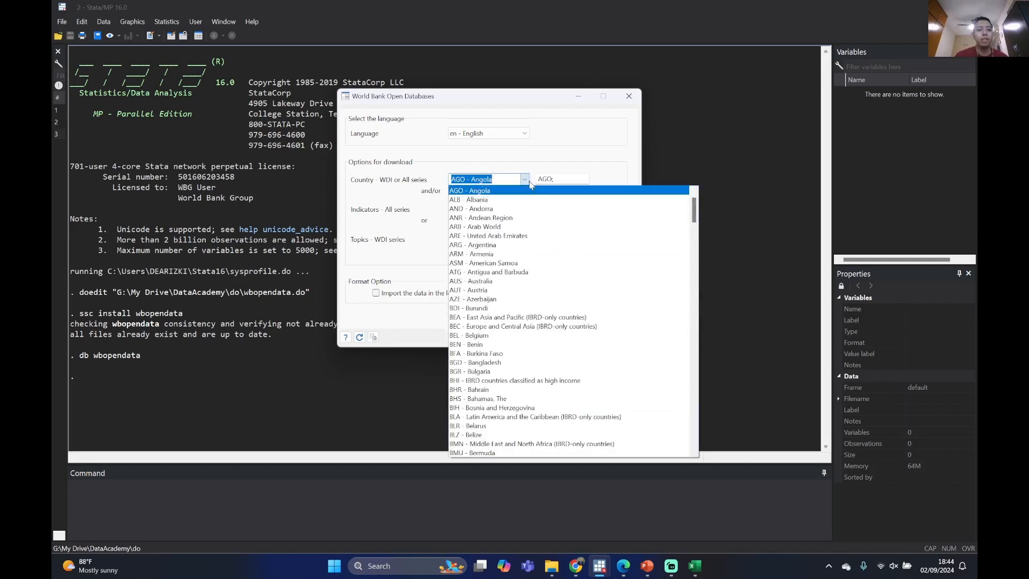
{"action": "left_click", "coordinate": [513, 205]}
Clear the selected country and delete the Angola and Andorra codes from the country code field
{"action": "left_click", "coordinate": [524, 179]}
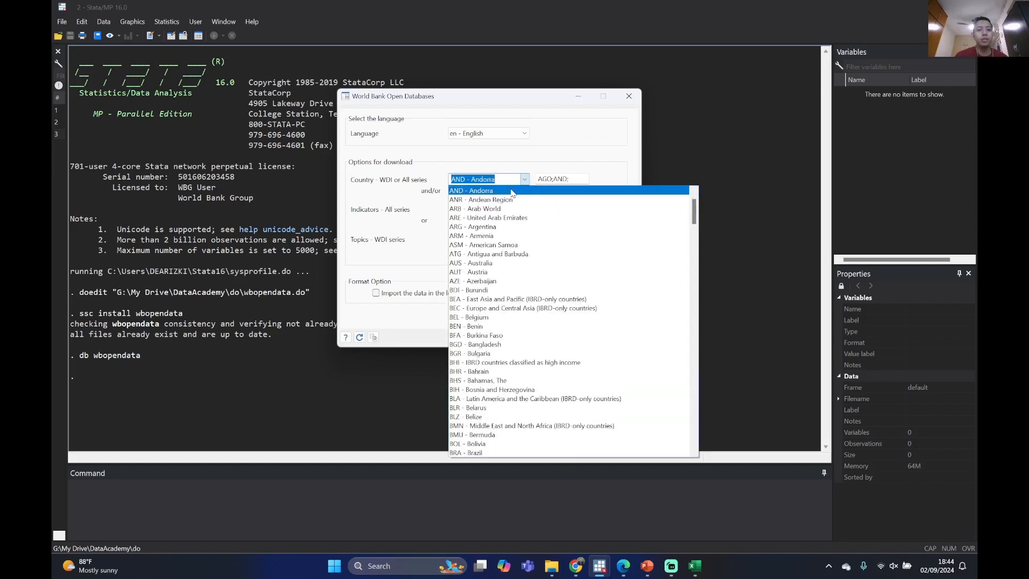
{"action": "key", "text": "BackSpace"}
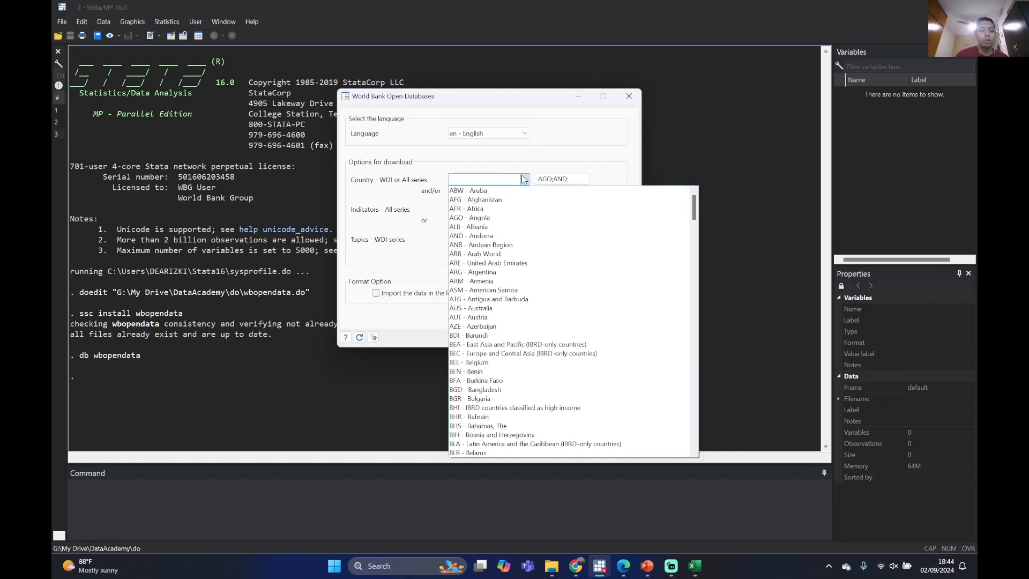
{"action": "left_click", "coordinate": [562, 177]}
{"action": "left_click_drag", "start_coordinate": [578, 180], "coordinate": [539, 180]}
{"action": "key", "text": "BackSpace"}
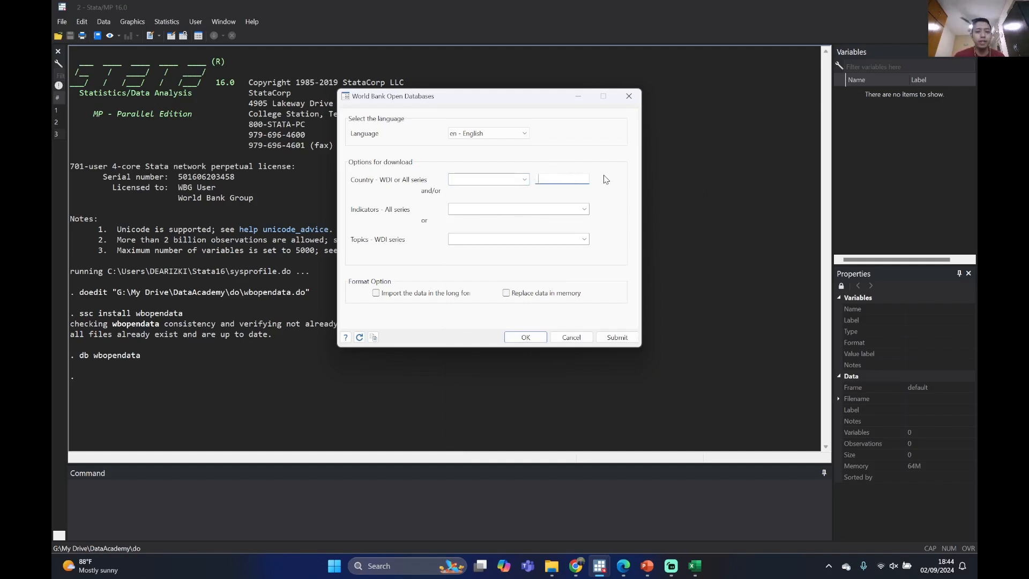
Add "AUT - Austria", "BEN - Benin" and "BWA - Botswana" as countries in the download options
{"action": "left_click", "coordinate": [526, 180]}
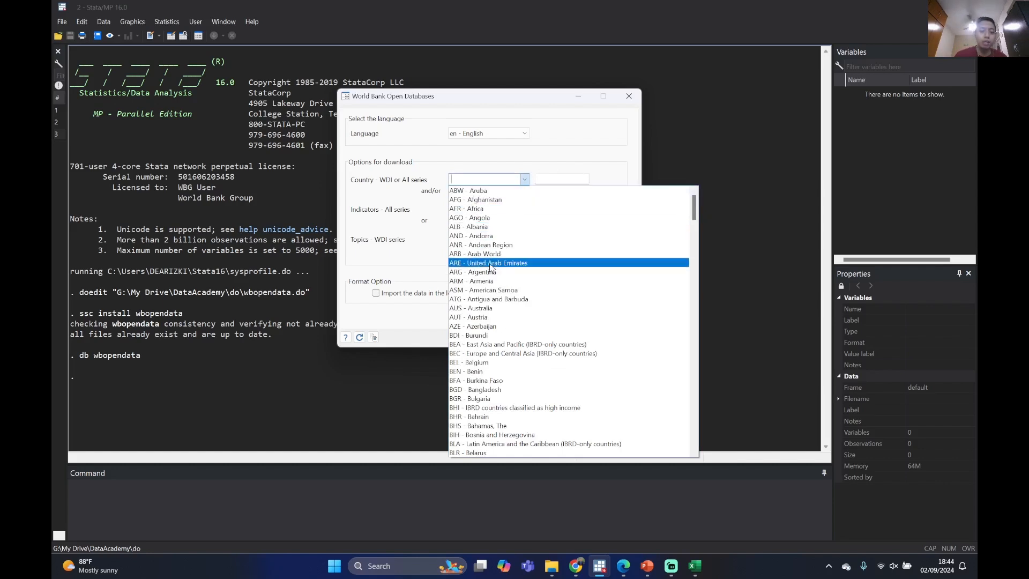
{"action": "left_click", "coordinate": [477, 317]}
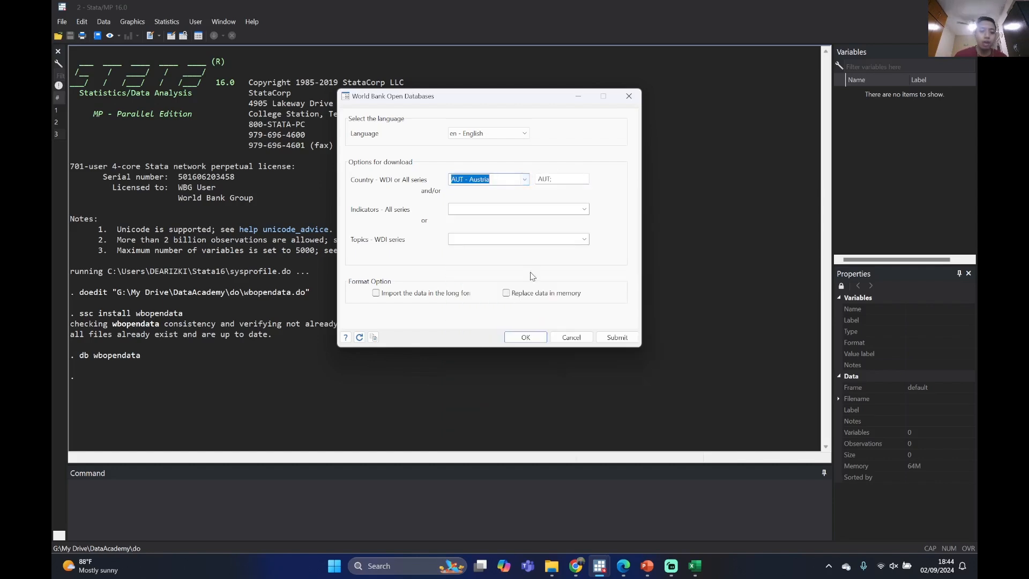
{"action": "left_click", "coordinate": [565, 178]}
{"action": "left_click", "coordinate": [525, 182]}
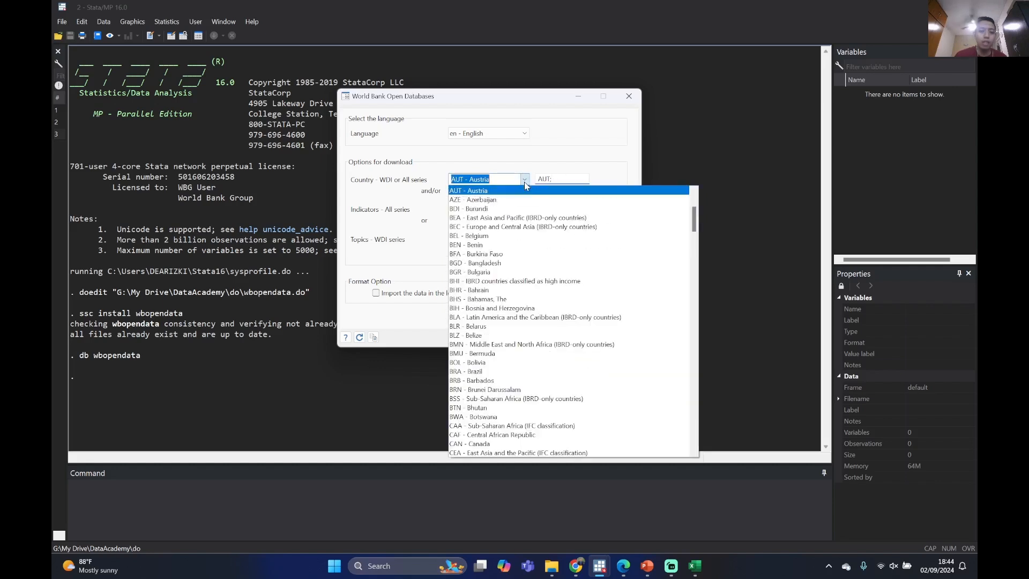
{"action": "left_click", "coordinate": [486, 245]}
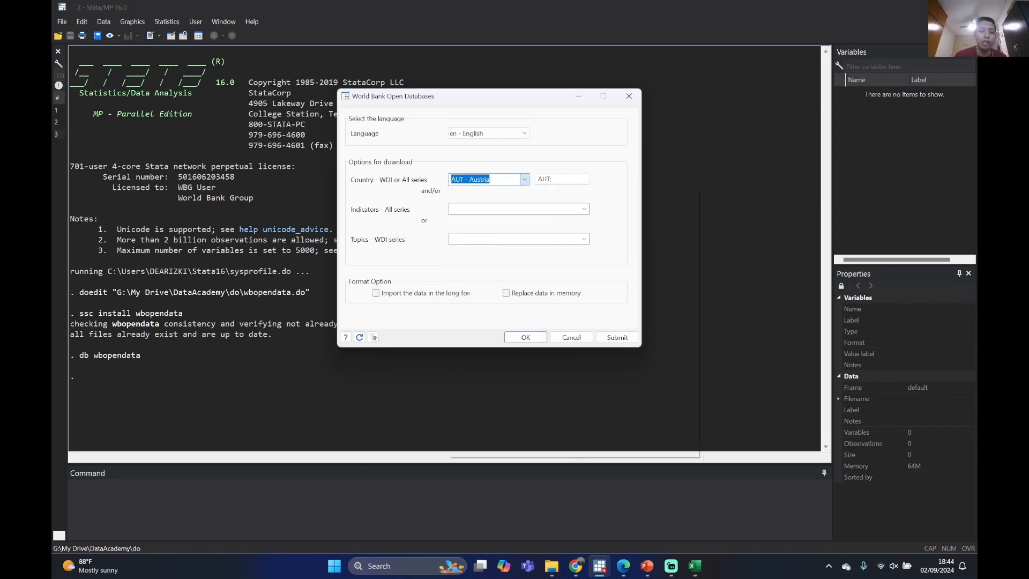
{"action": "left_click", "coordinate": [526, 185]}
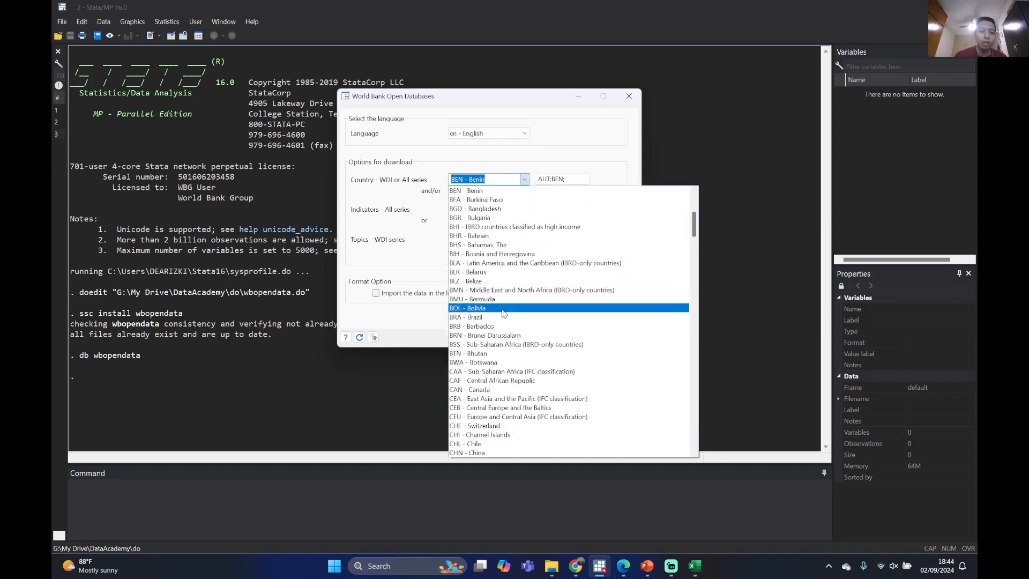
{"action": "left_click", "coordinate": [497, 362]}
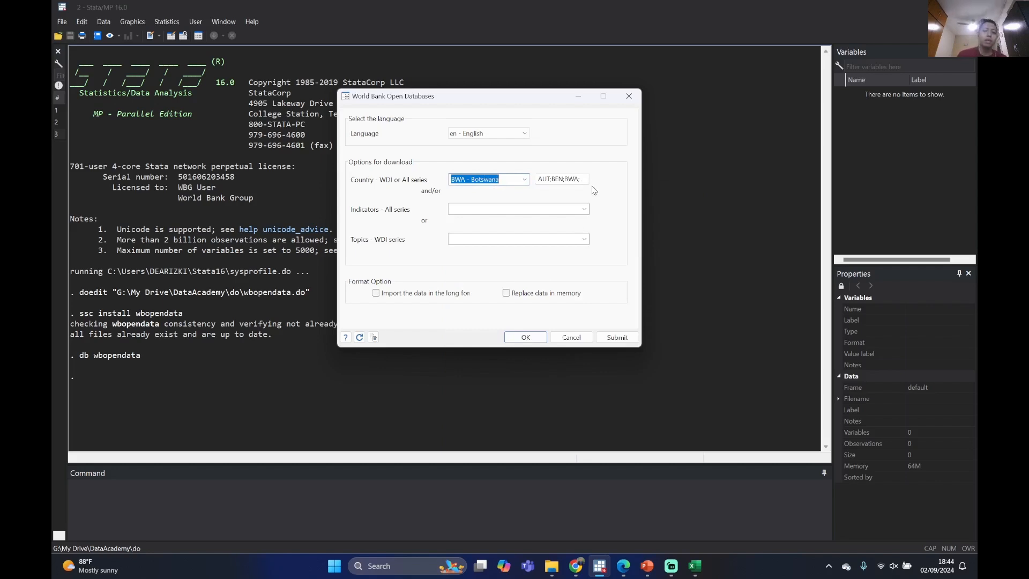
Delete the Austria, Benin and Botswana codes and leave the country selection blank
{"action": "left_click_drag", "start_coordinate": [587, 178], "coordinate": [542, 184]}
{"action": "left_click", "coordinate": [537, 178]}
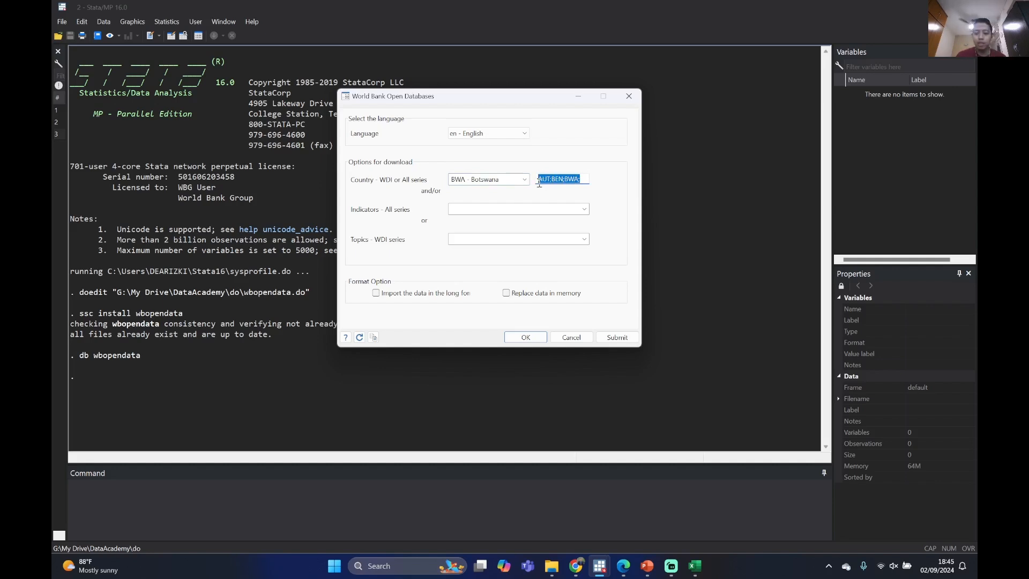
{"action": "key", "text": "BackSpace"}
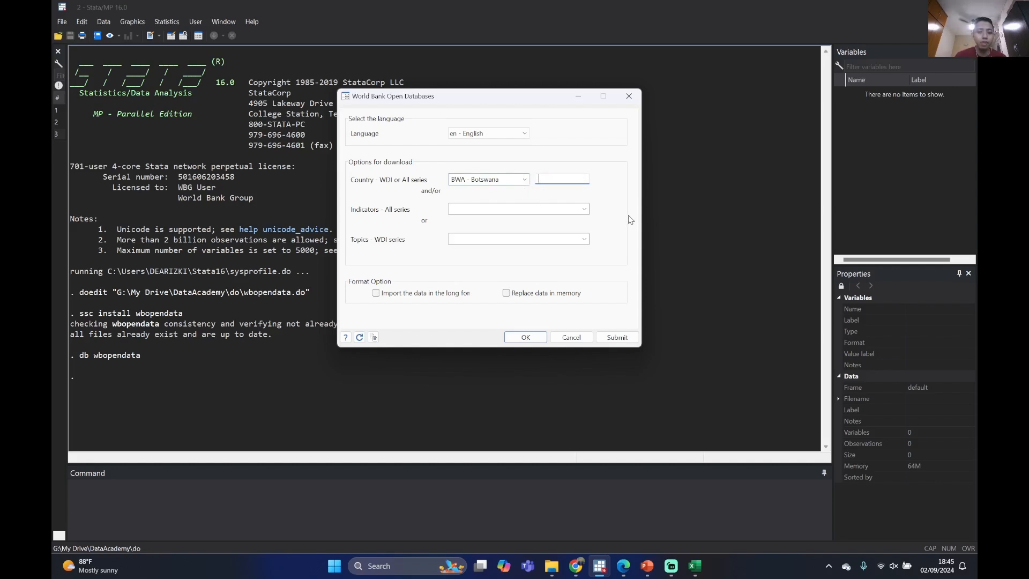
{"action": "left_click", "coordinate": [525, 180]}
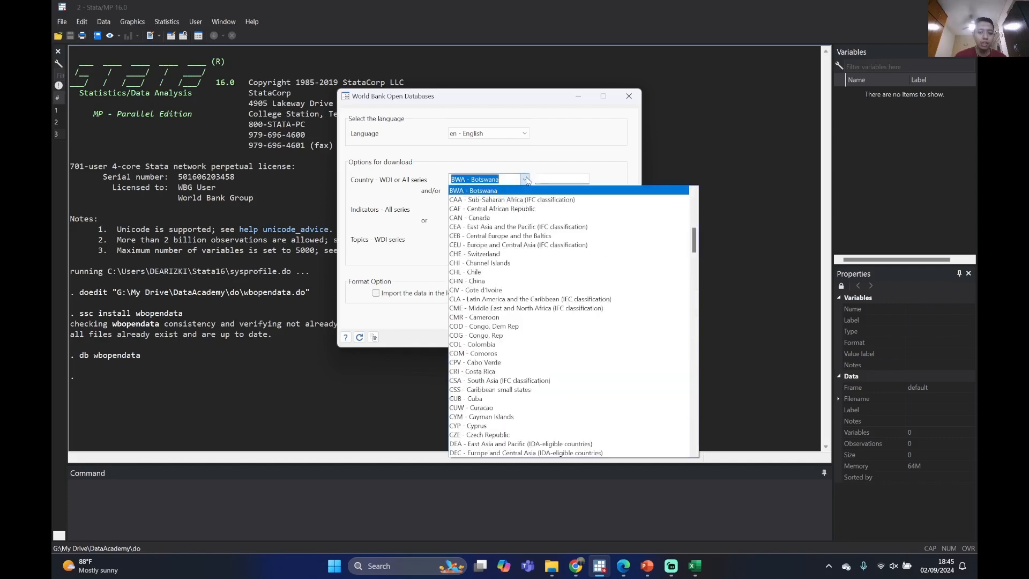
{"action": "left_click", "coordinate": [591, 159]}
Browse the available options under "Indicators - All series" and close the list without choosing an indicator
{"action": "left_click", "coordinate": [585, 211]}
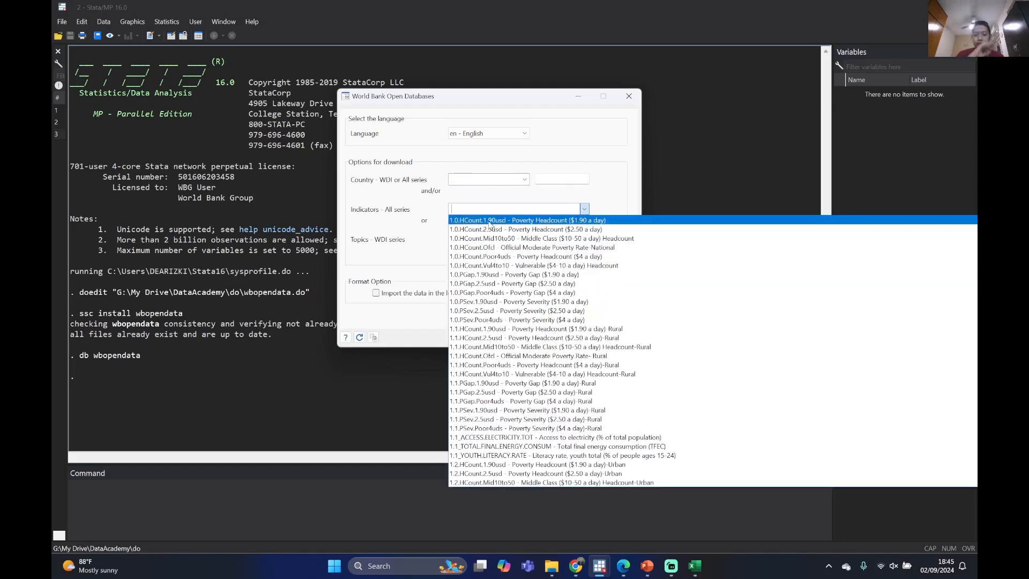
{"action": "type", "text": "ex"}
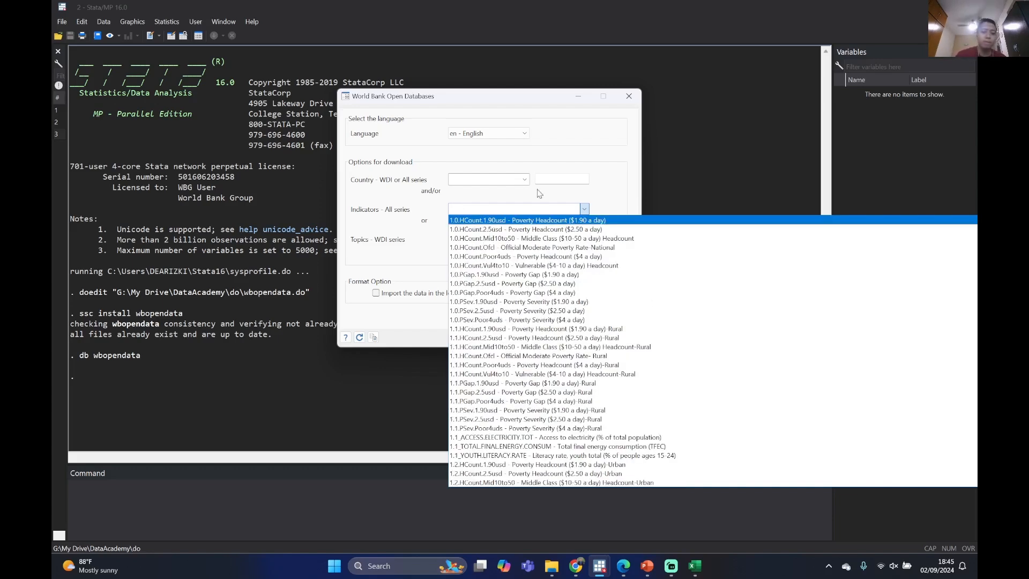
{"action": "left_click", "coordinate": [606, 177]}
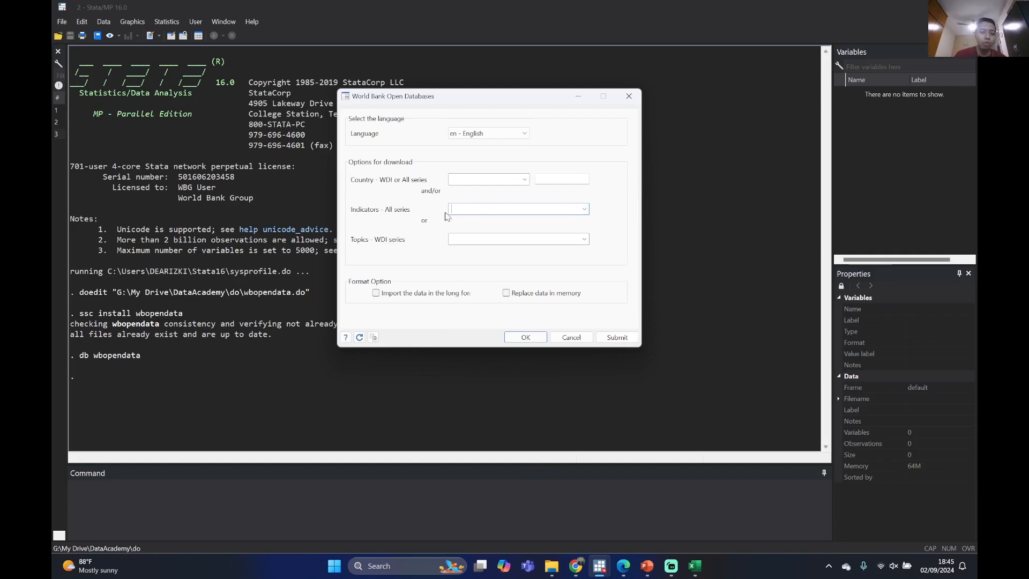
{"action": "left_click", "coordinate": [584, 209]}
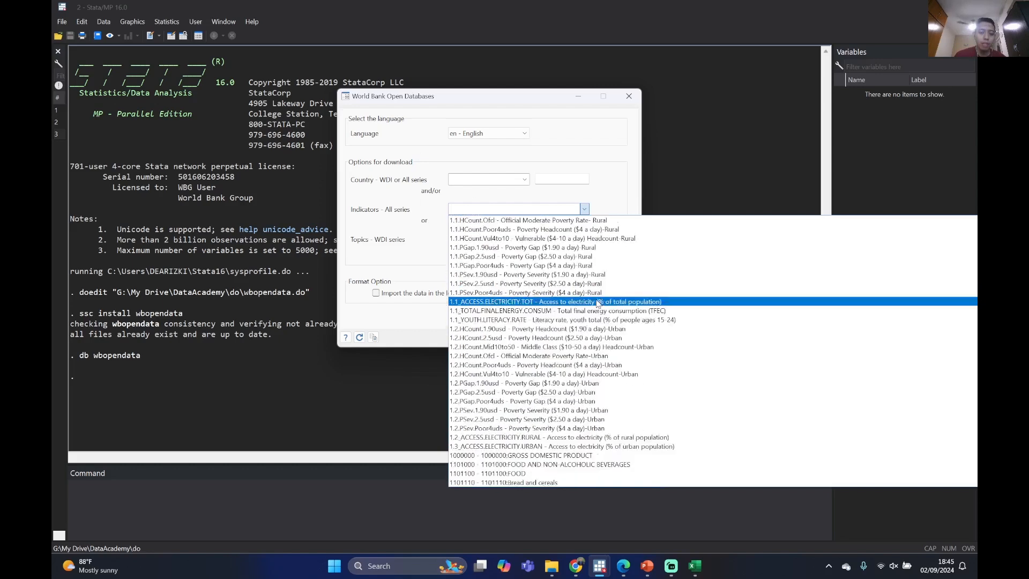
{"action": "scroll", "coordinate": [605, 301], "scroll_direction": "down", "scroll_amount": 15}
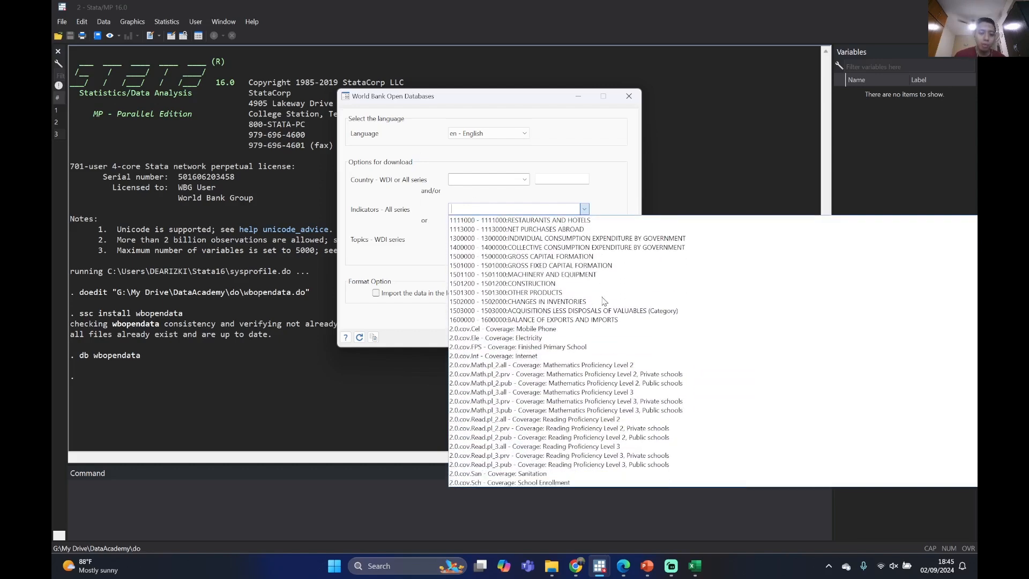
{"action": "scroll", "coordinate": [604, 301], "scroll_direction": "up", "scroll_amount": 15}
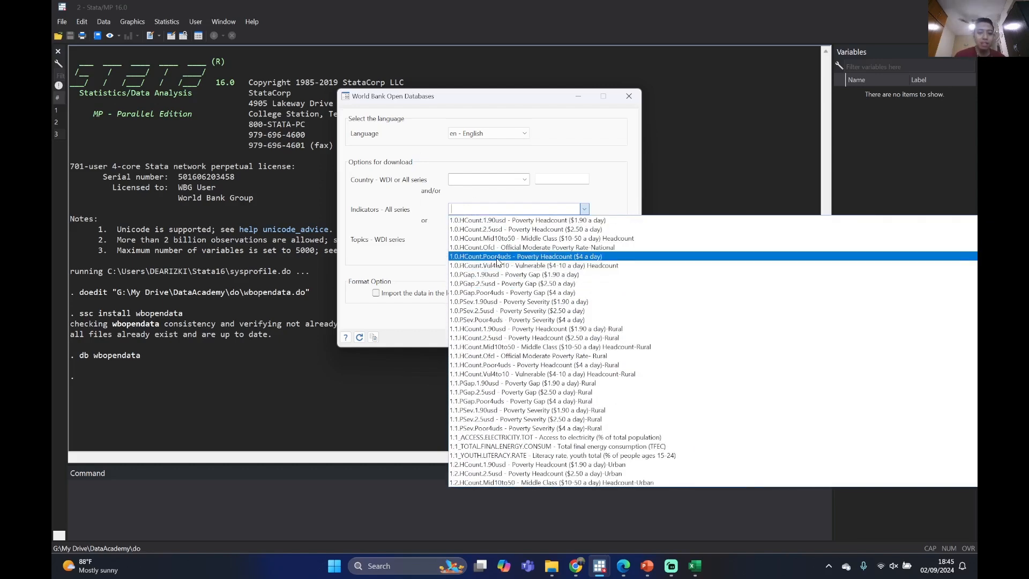
{"action": "left_click", "coordinate": [615, 192]}
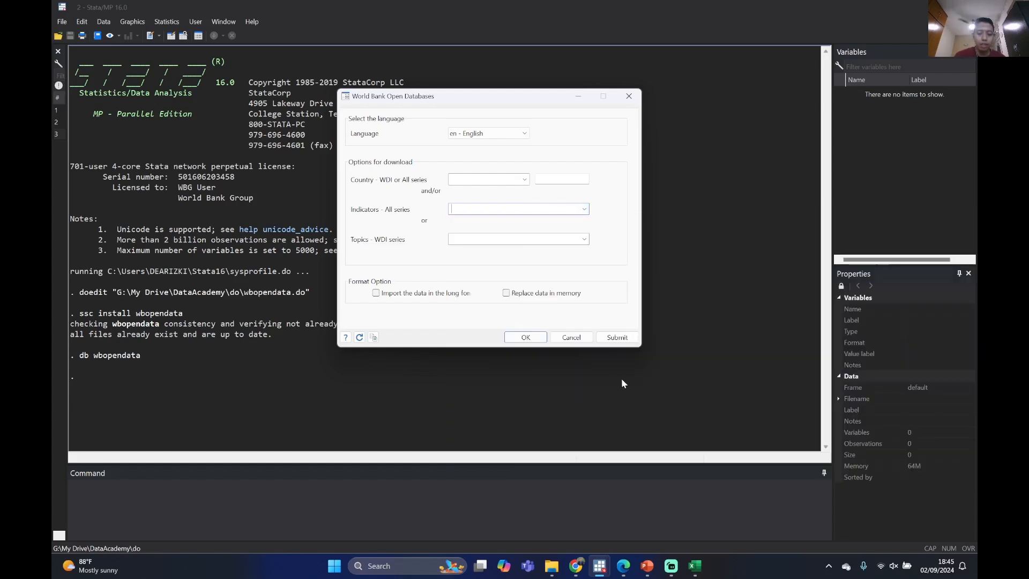
Switch to the World Development Indicators window in Chrome, return to the DataBank databases page, and open the Metadata Glossary
{"action": "mouse_move", "coordinate": [579, 571]}
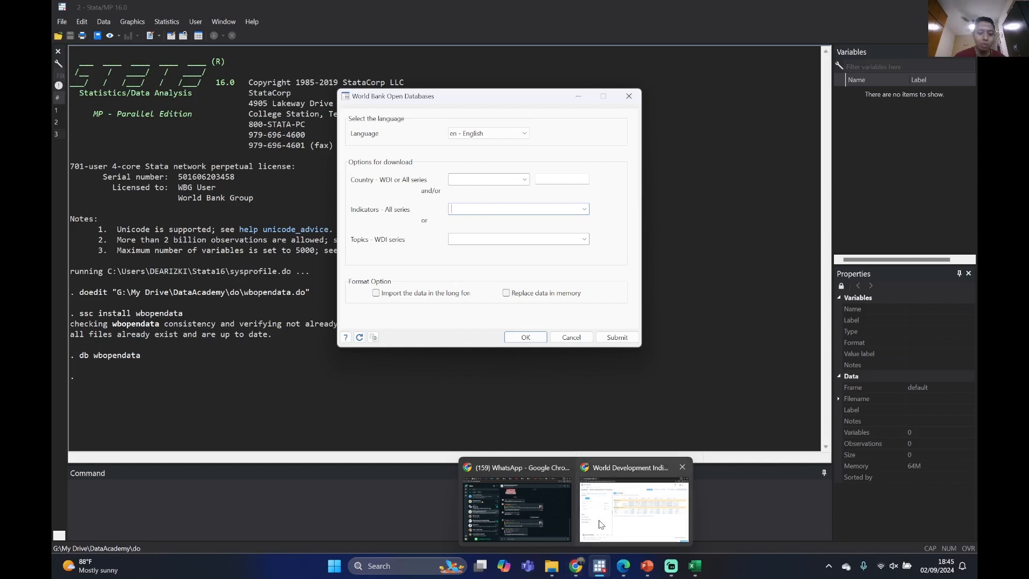
{"action": "left_click", "coordinate": [634, 510]}
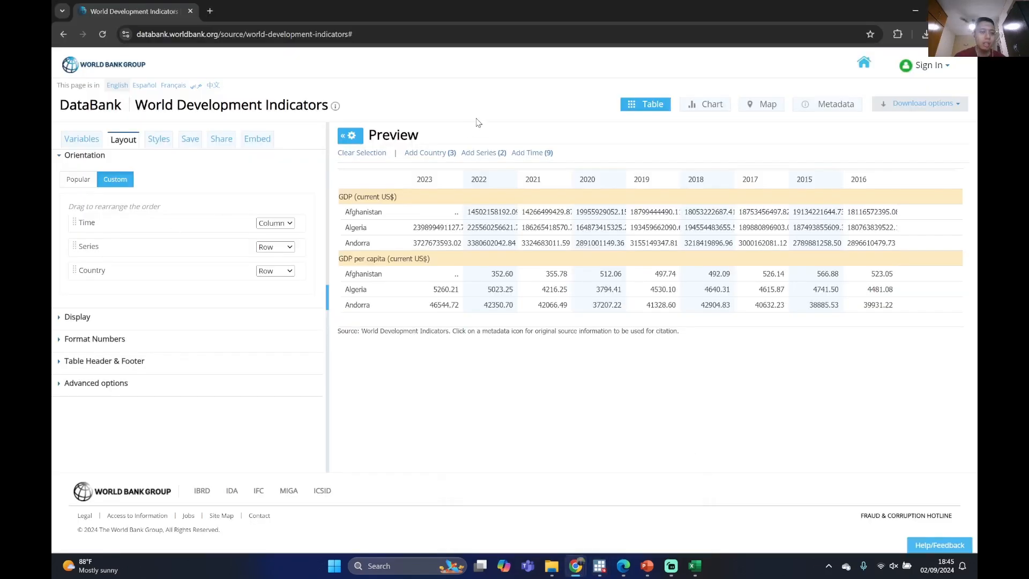
{"action": "left_click", "coordinate": [63, 35]}
{"action": "left_click", "coordinate": [64, 35]}
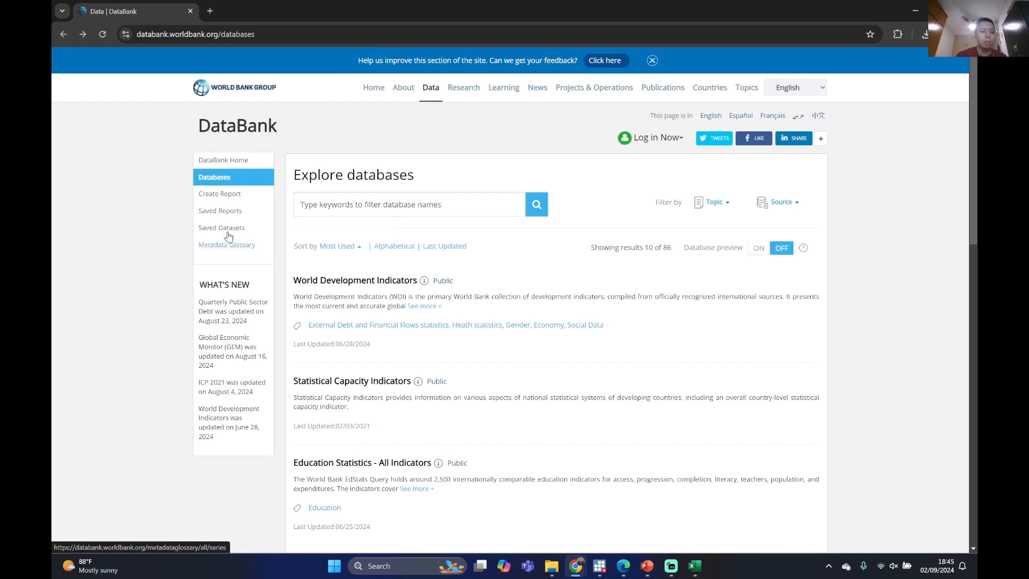
{"action": "left_click", "coordinate": [228, 248]}
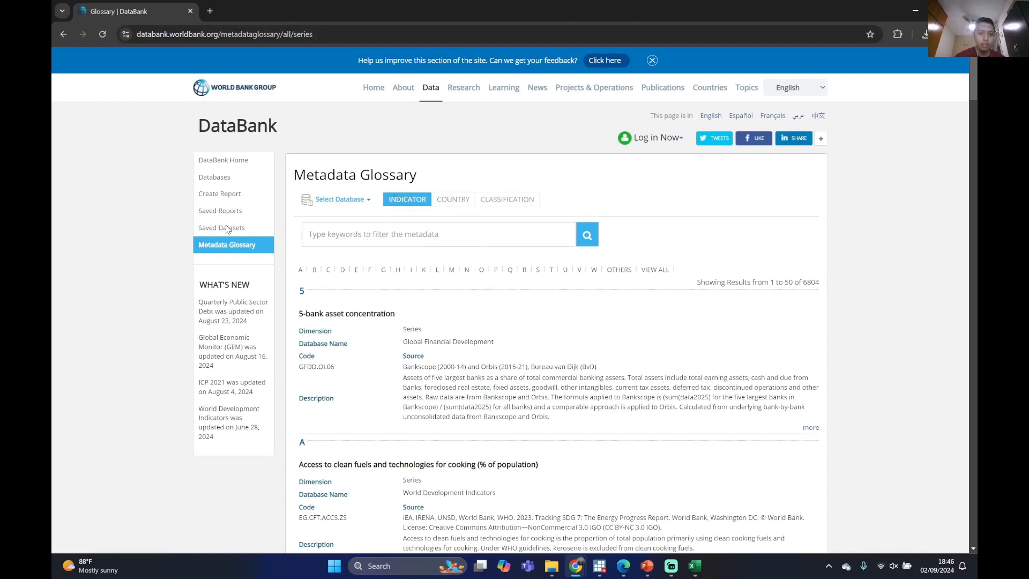
Search the Metadata Glossary indicators for "household expenditure"
{"action": "scroll", "coordinate": [557, 176], "scroll_direction": "down", "scroll_amount": 1}
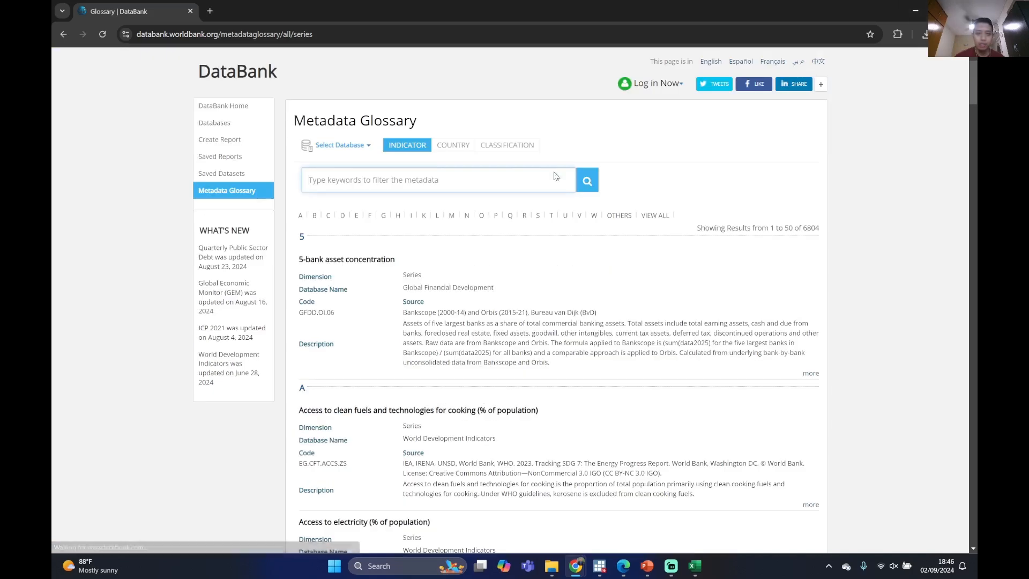
{"action": "scroll", "coordinate": [461, 226], "scroll_direction": "up", "scroll_amount": 1}
{"action": "left_click", "coordinate": [345, 238]}
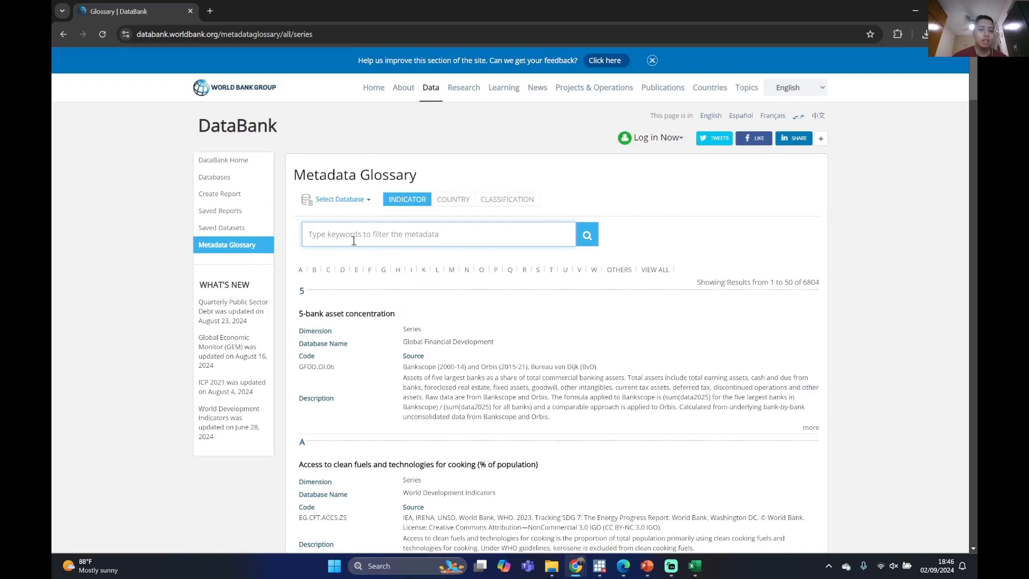
{"action": "type", "text": "h"}
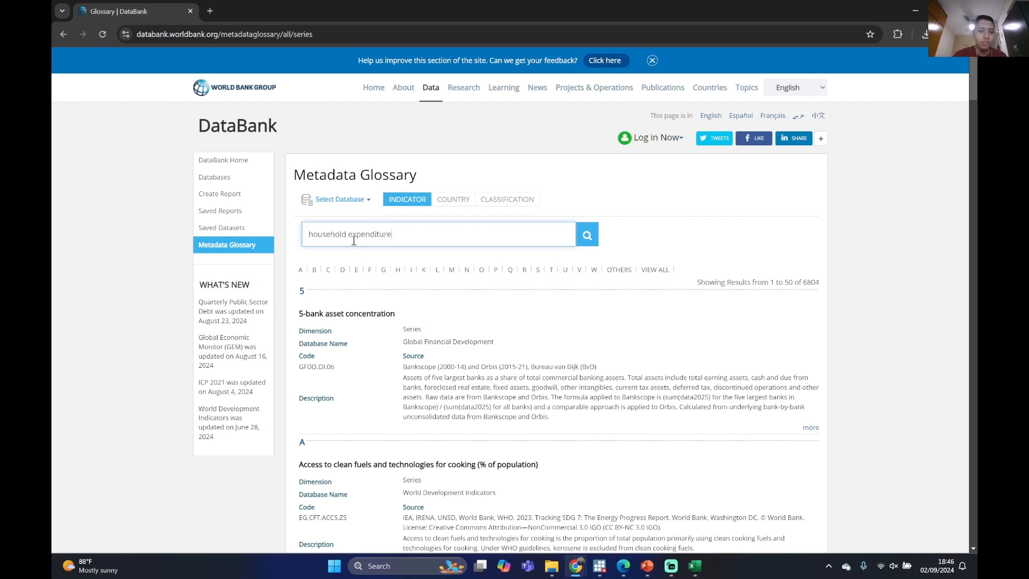
{"action": "type", "text": "ousehold expenditure"}
{"action": "key", "text": "Return"}
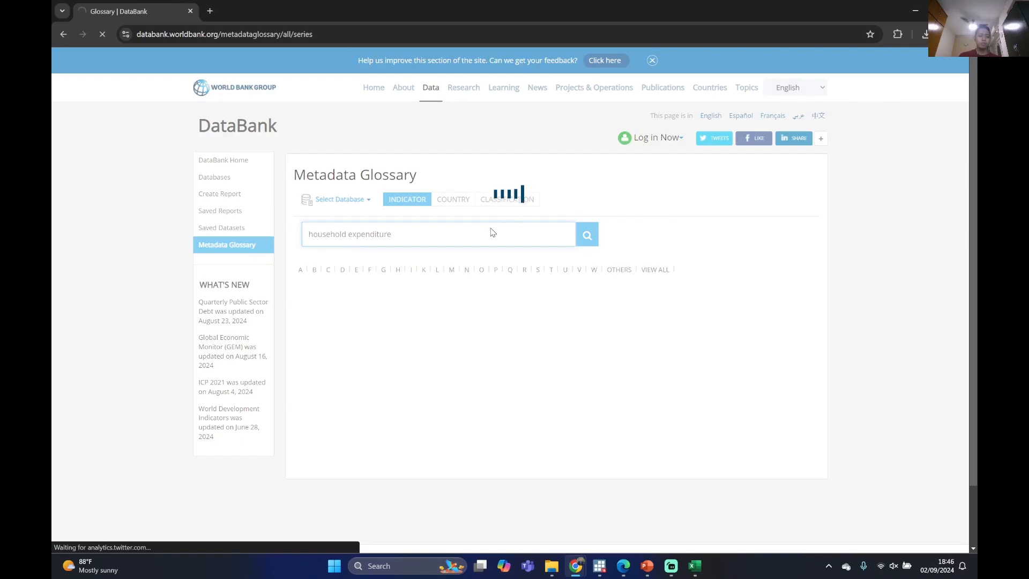
Run the "household expenditure" search in the Metadata Glossary and look through the matching indicators
{"action": "key", "text": "Return"}
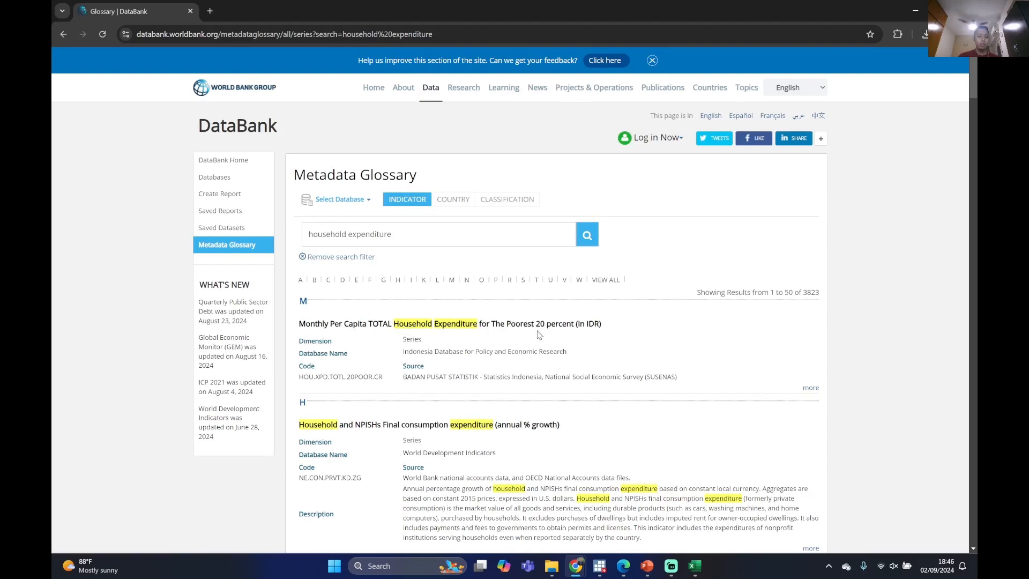
{"action": "scroll", "coordinate": [423, 400], "scroll_direction": "down", "scroll_amount": 5}
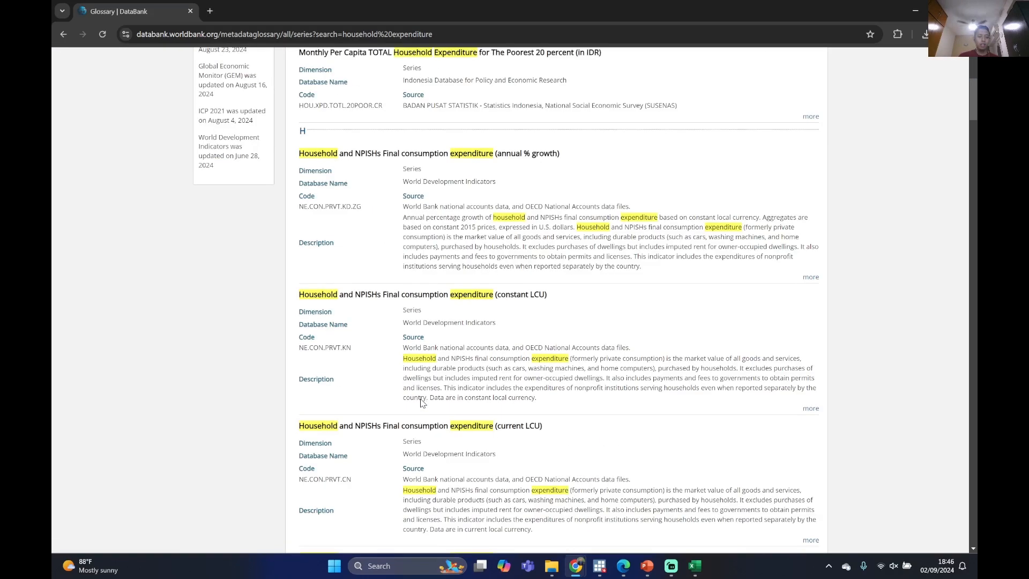
{"action": "scroll", "coordinate": [423, 399], "scroll_direction": "up", "scroll_amount": 5}
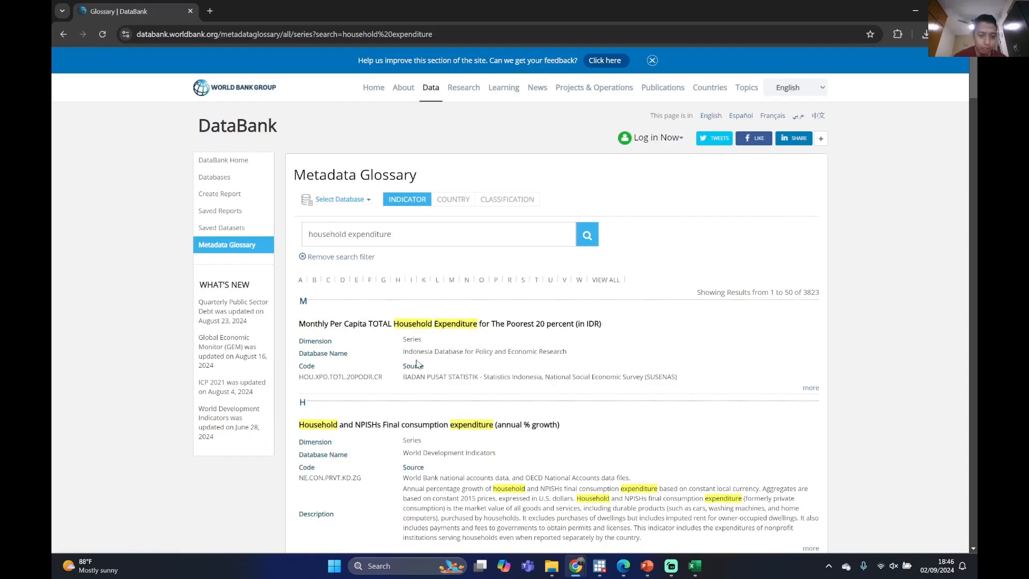
{"action": "scroll", "coordinate": [412, 357], "scroll_direction": "down", "scroll_amount": 14}
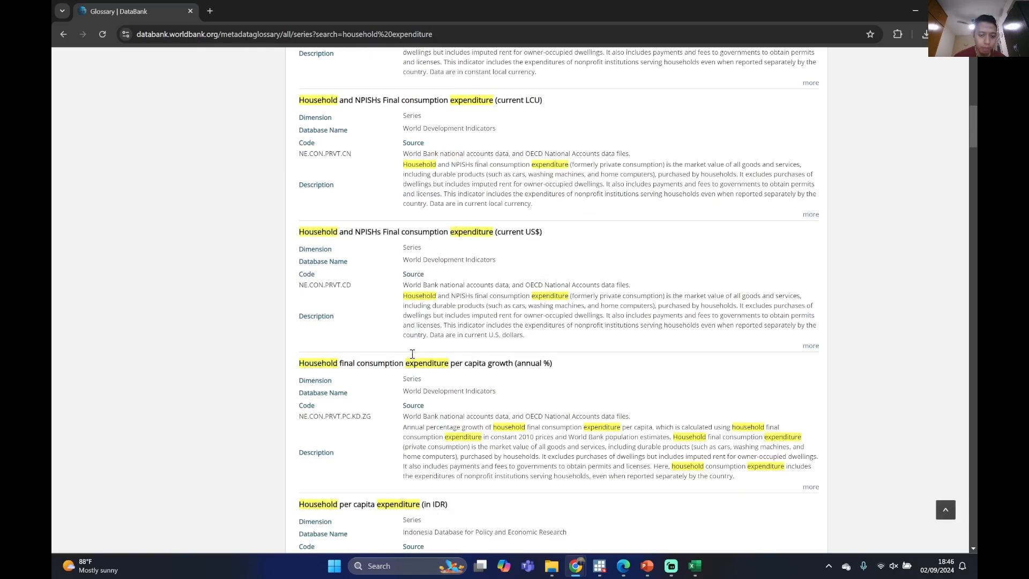
{"action": "scroll", "coordinate": [412, 357], "scroll_direction": "up", "scroll_amount": 15}
Search the Metadata Glossary indicators for "per capita" and look through the results
{"action": "left_click_drag", "start_coordinate": [403, 234], "coordinate": [295, 235]}
{"action": "type", "text": "per capita"}
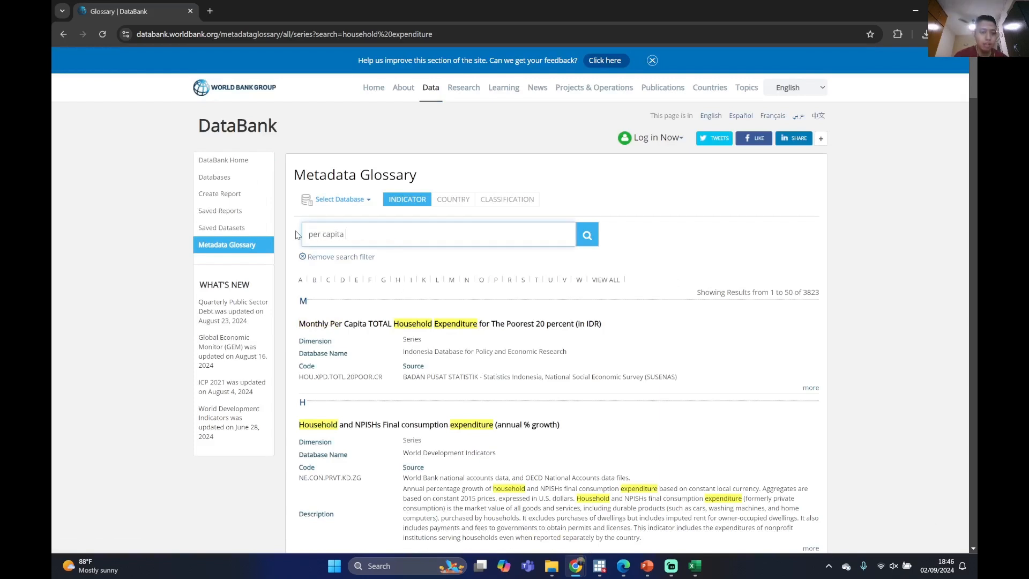
{"action": "key", "text": "Return"}
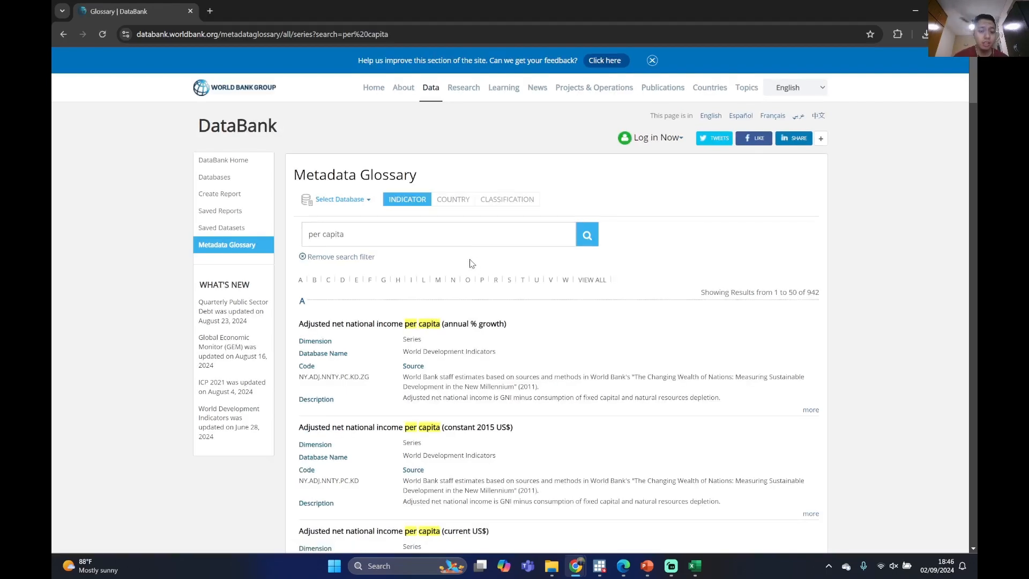
{"action": "scroll", "coordinate": [460, 278], "scroll_direction": "down", "scroll_amount": 8}
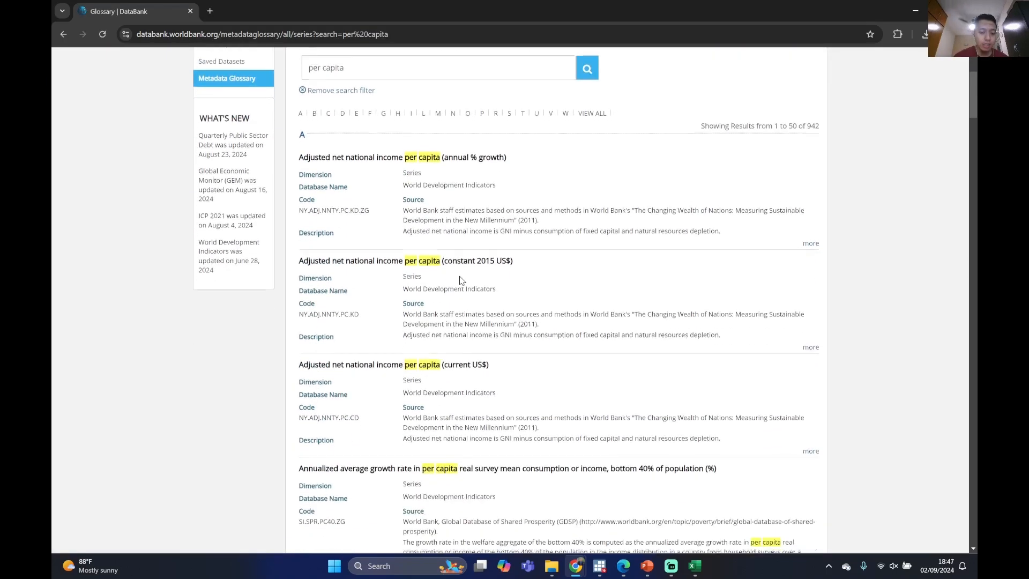
{"action": "scroll", "coordinate": [460, 278], "scroll_direction": "down", "scroll_amount": 10}
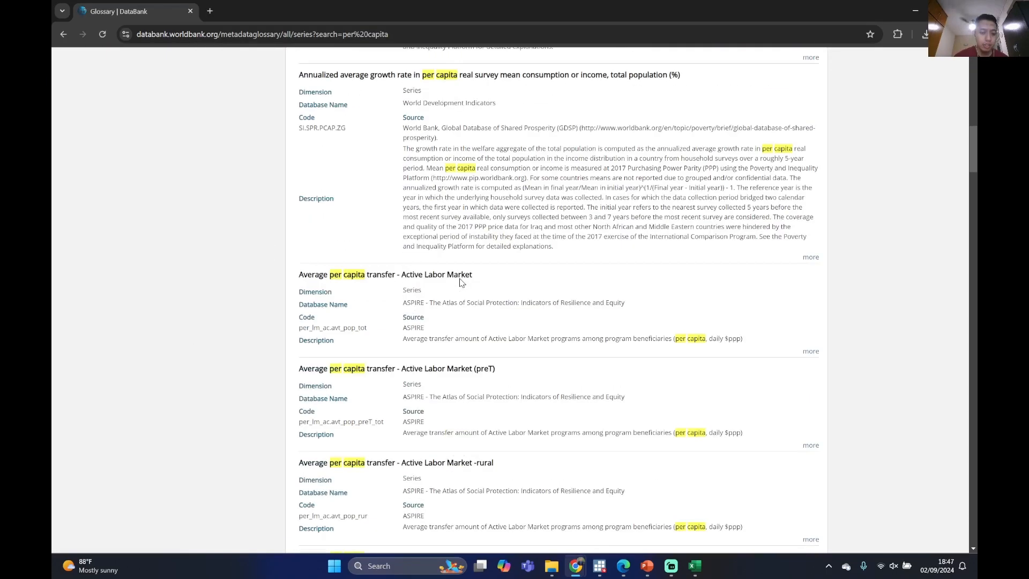
{"action": "scroll", "coordinate": [460, 278], "scroll_direction": "up", "scroll_amount": 20}
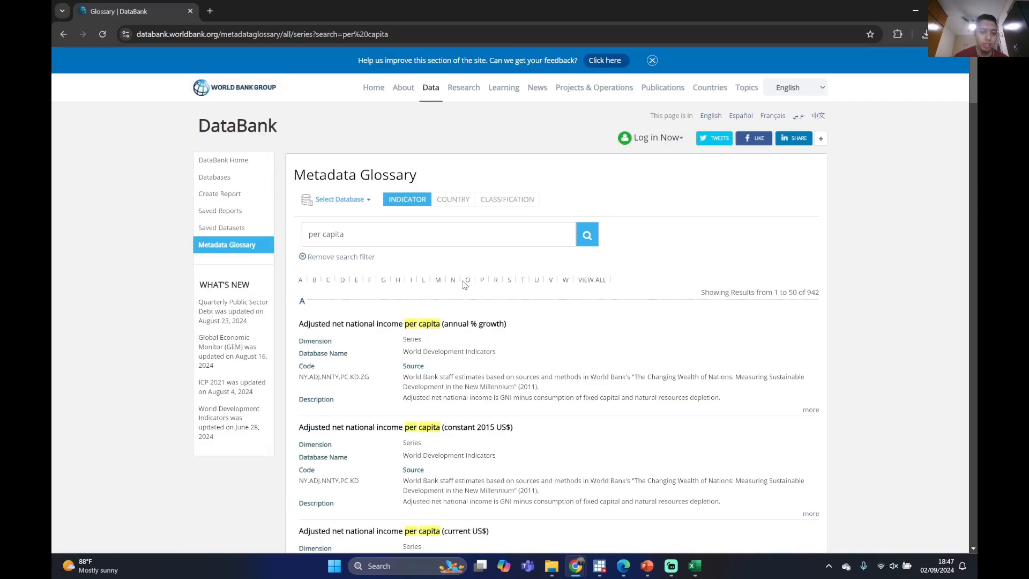
Narrow the glossary search to "per capita indonesia" and look through the matching indicators
{"action": "left_click", "coordinate": [437, 233]}
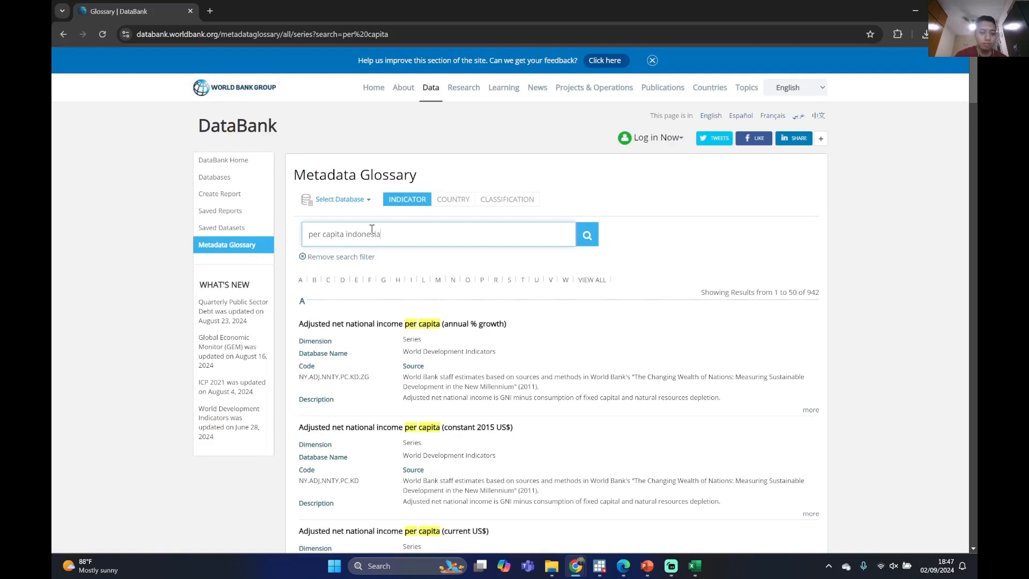
{"action": "key", "text": "Return"}
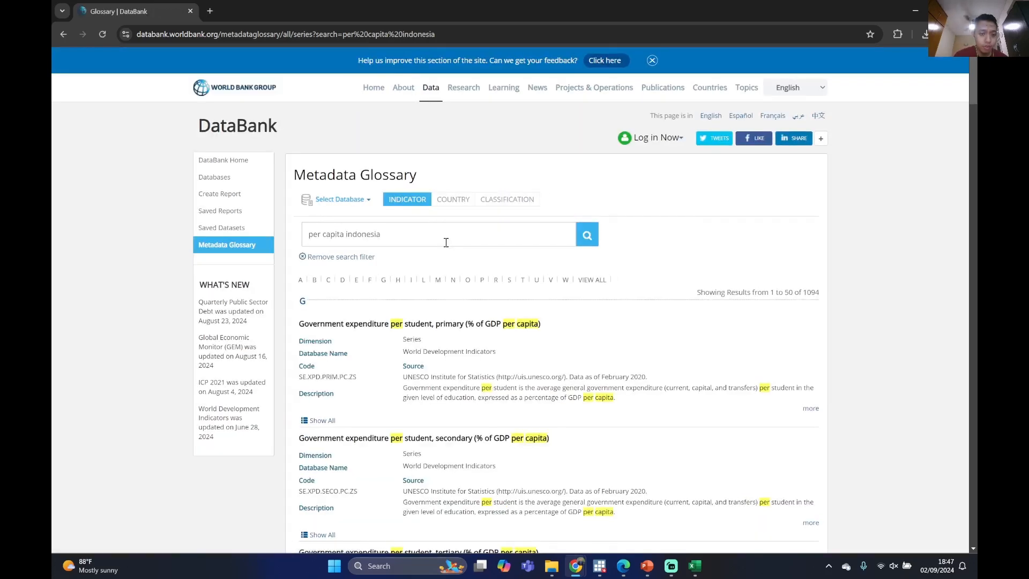
{"action": "scroll", "coordinate": [446, 243], "scroll_direction": "down", "scroll_amount": 8}
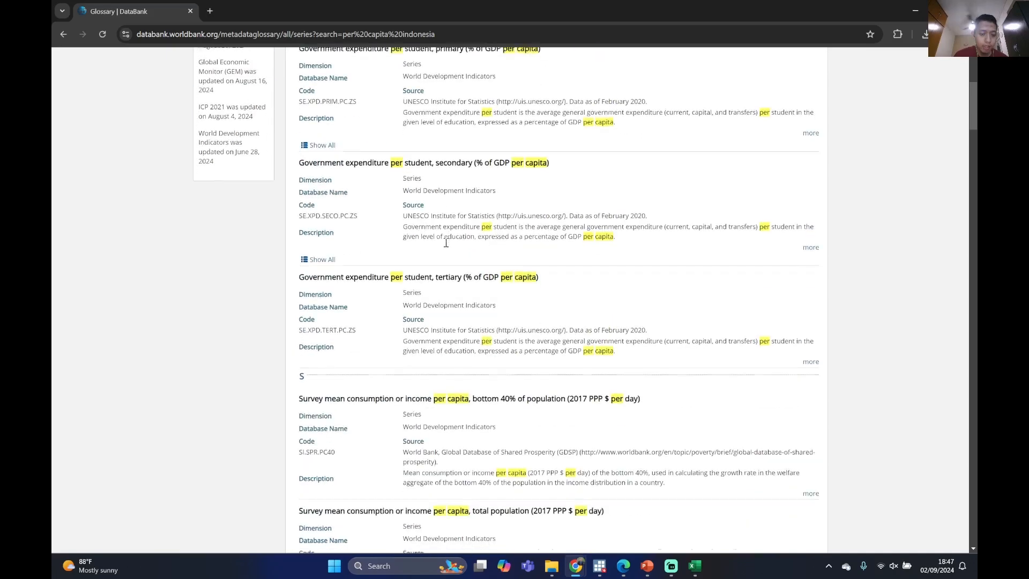
{"action": "scroll", "coordinate": [446, 242], "scroll_direction": "down", "scroll_amount": 16}
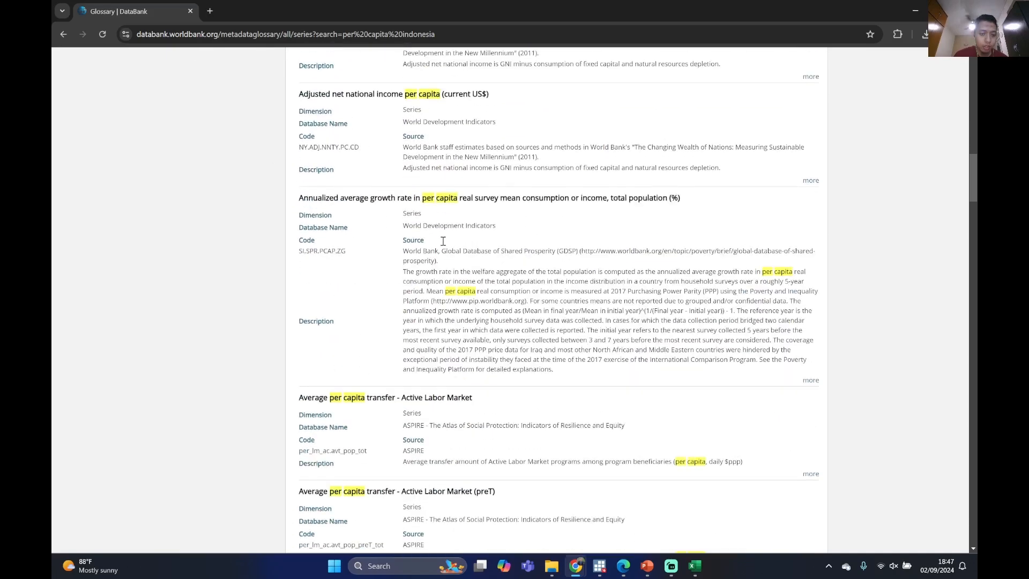
{"action": "scroll", "coordinate": [440, 239], "scroll_direction": "down", "scroll_amount": 6}
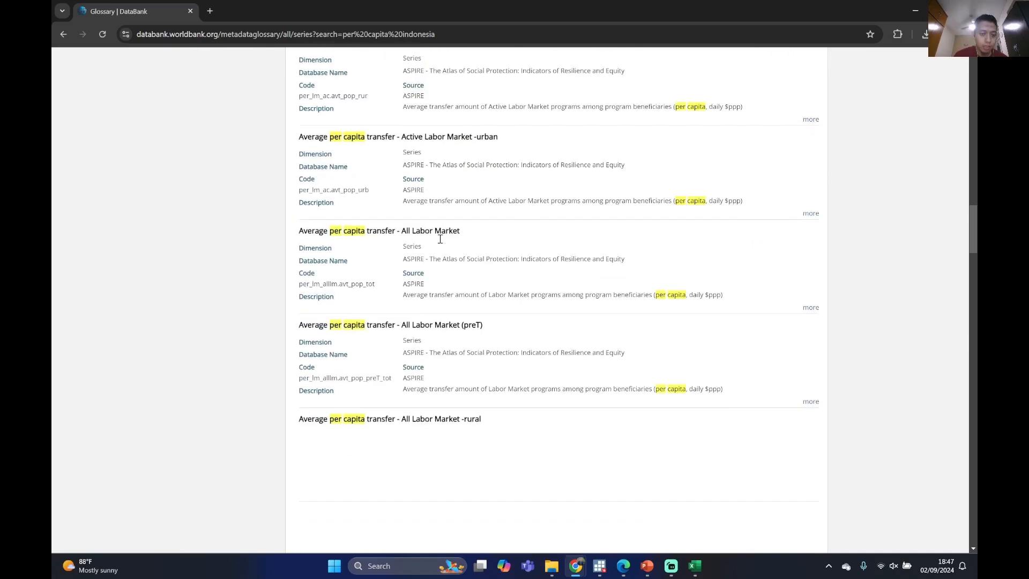
{"action": "scroll", "coordinate": [439, 236], "scroll_direction": "up", "scroll_amount": 20}
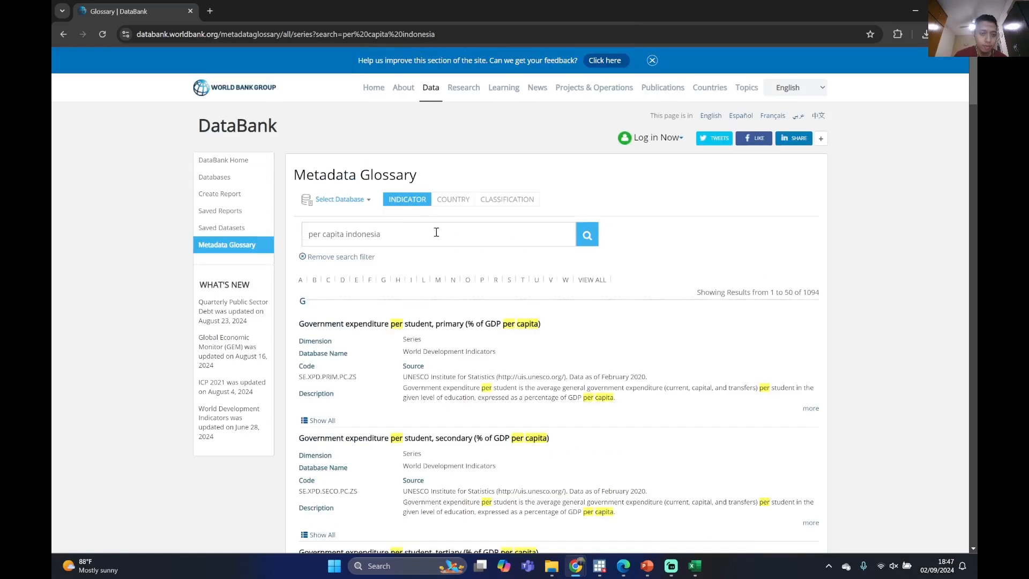
Go back through the earlier glossary searches to the unfiltered indicator list, then return to the "household expenditure" results
{"action": "triple_click", "coordinate": [410, 241]}
{"action": "left_click", "coordinate": [406, 234]}
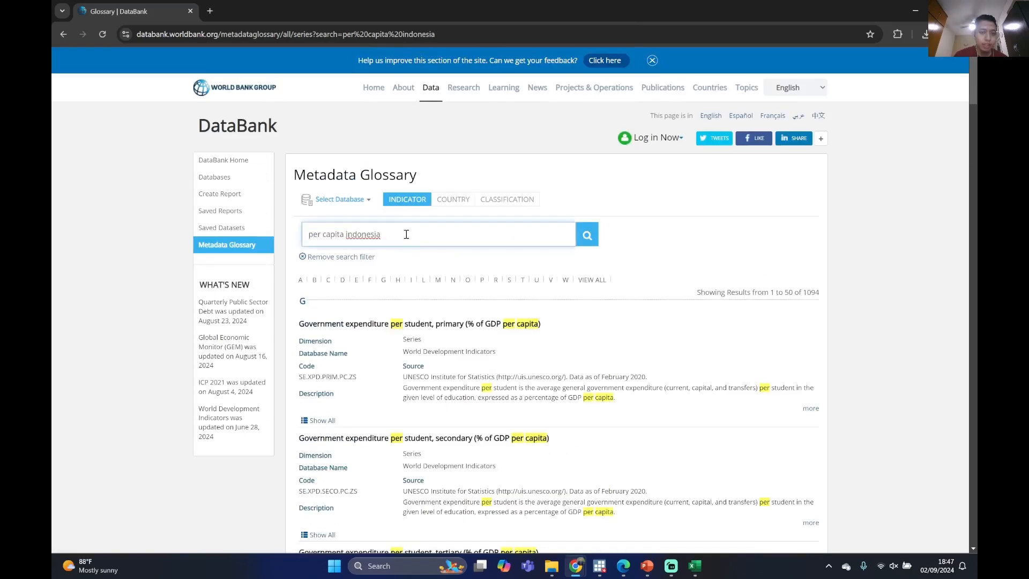
{"action": "key", "text": "Return"}
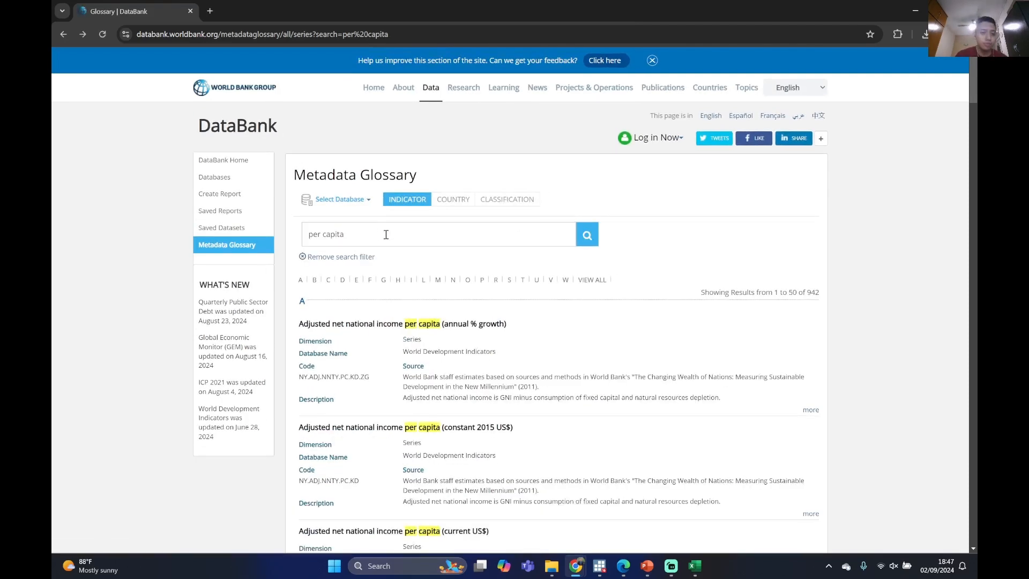
{"action": "left_click", "coordinate": [64, 34]}
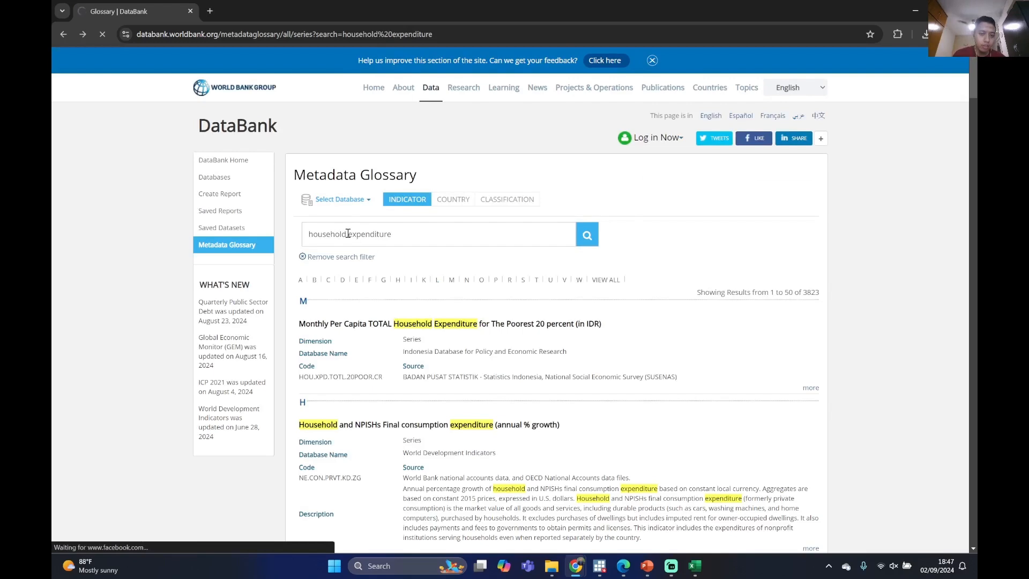
{"action": "key", "text": "alt+Left"}
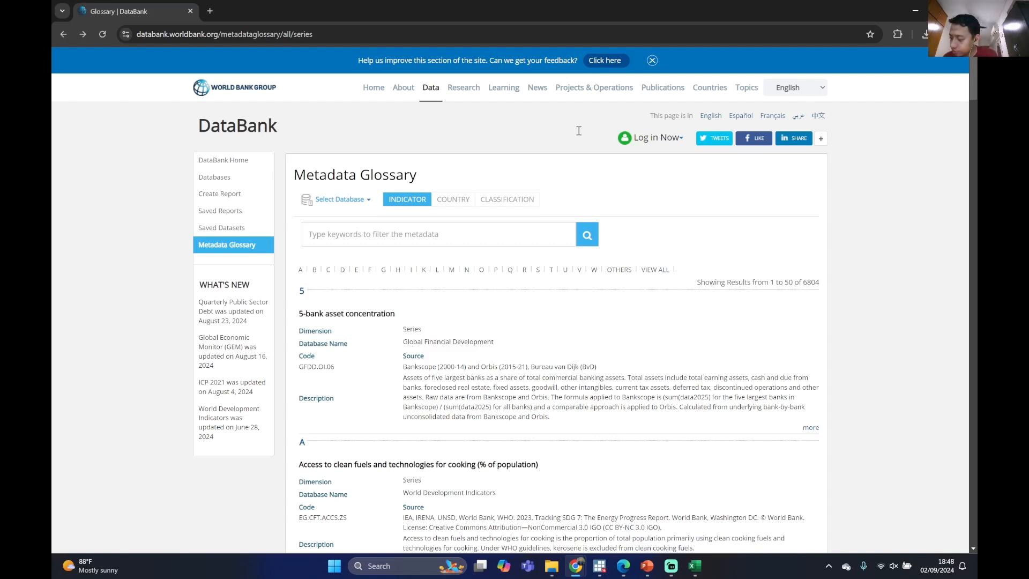
{"action": "key", "text": "F5"}
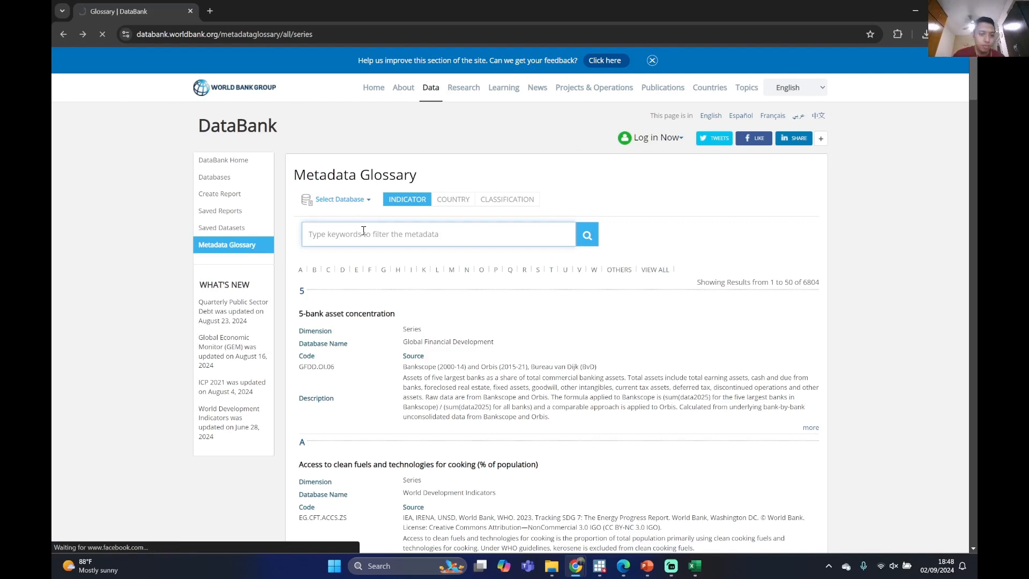
{"action": "type", "text": "e"}
{"action": "key", "text": "BackSpace"}
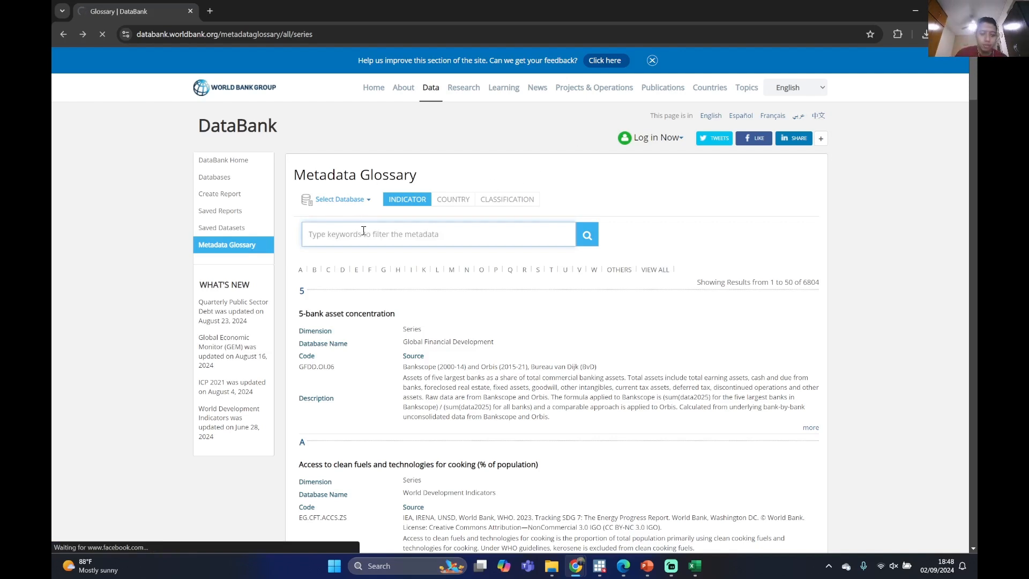
{"action": "type", "text": "ehold expenditure"}
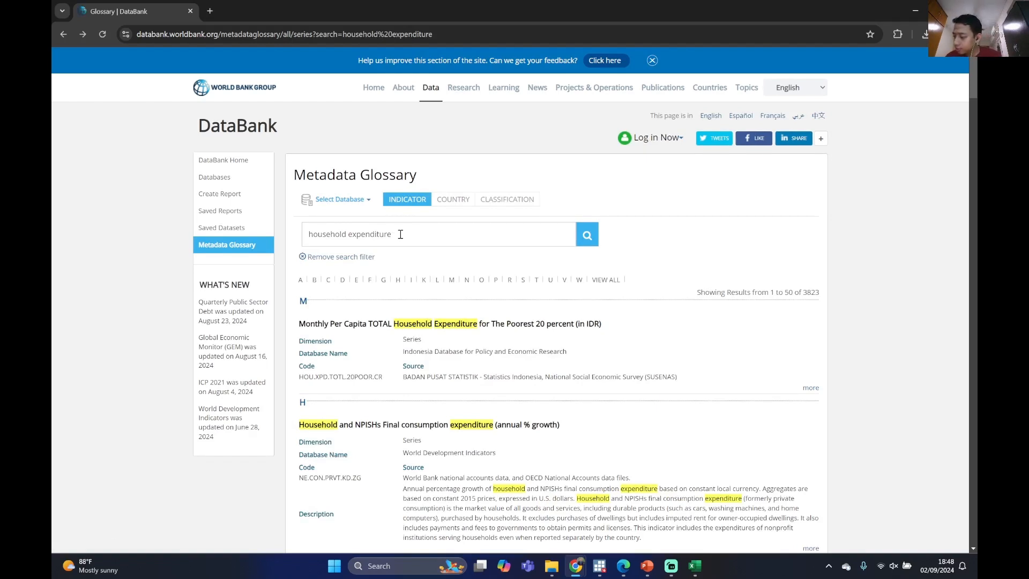
Connect the computer to the A55 phone's Wi-Fi network and close the network settings
{"action": "left_click", "coordinate": [892, 566]}
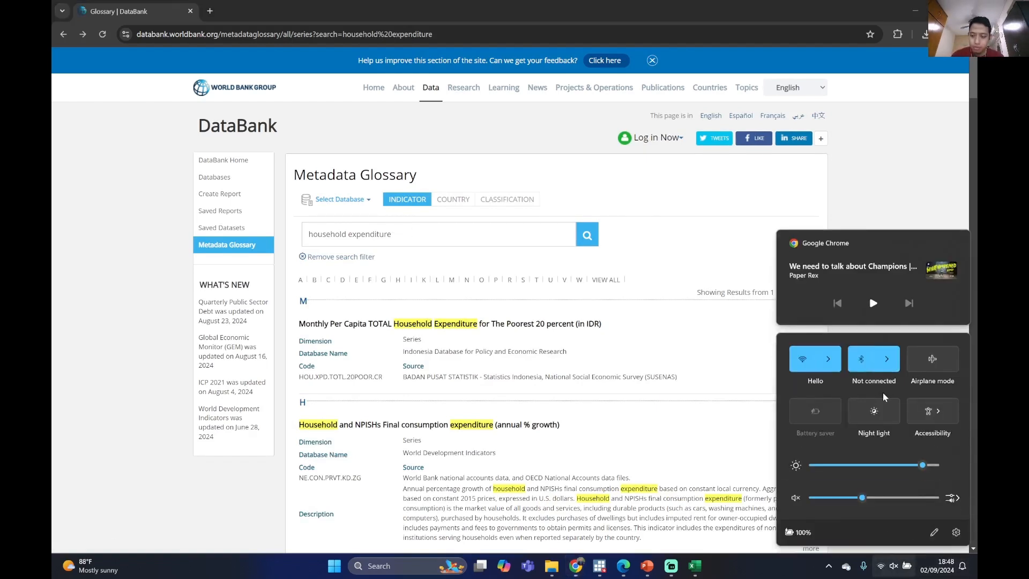
{"action": "left_click", "coordinate": [828, 358]}
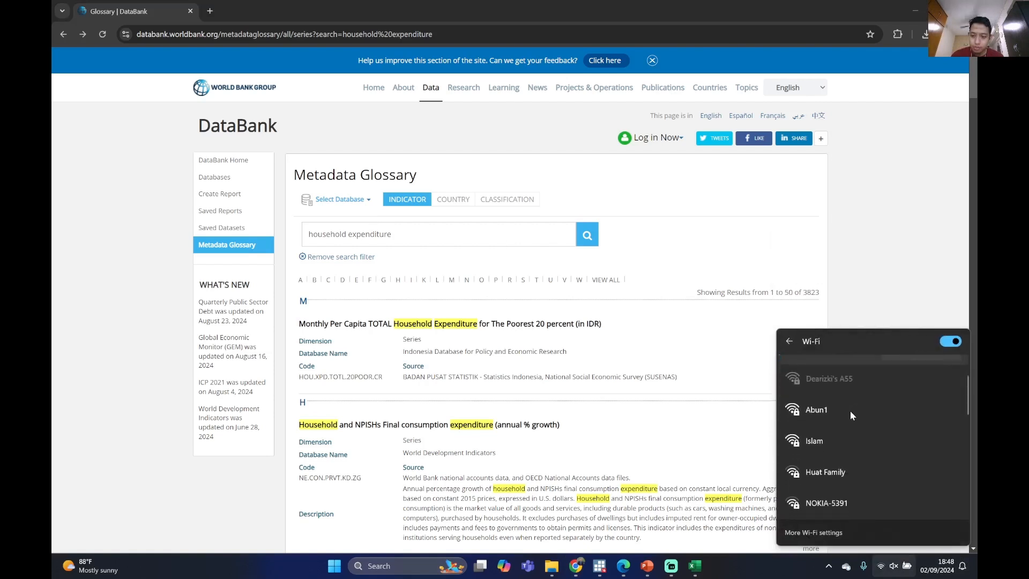
{"action": "left_click", "coordinate": [857, 376]}
{"action": "left_click", "coordinate": [943, 417]}
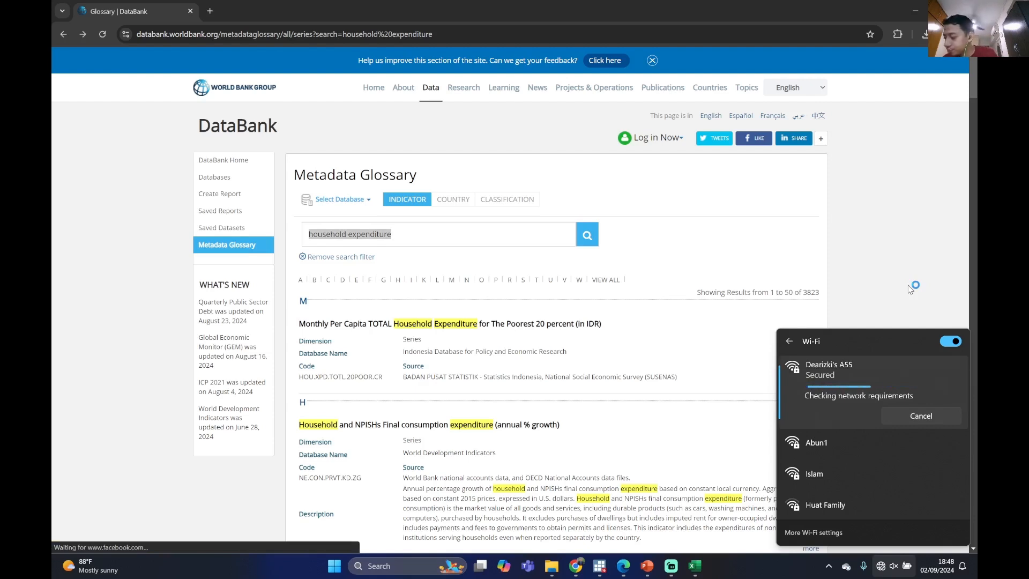
{"action": "left_click", "coordinate": [894, 260]}
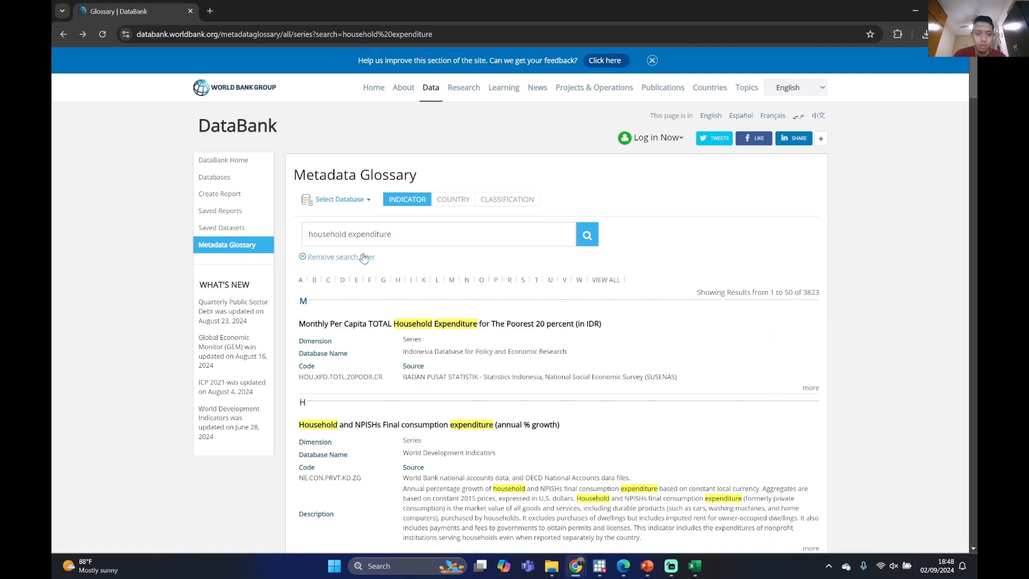
Search the Metadata Glossary indicators for "per capita expenditure" and look through the results
{"action": "left_click", "coordinate": [408, 238]}
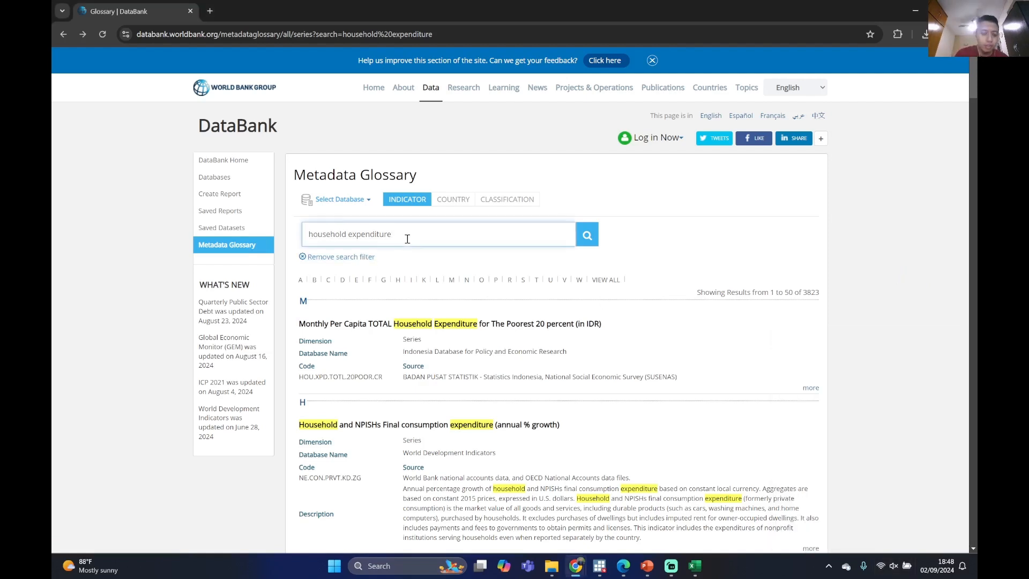
{"action": "key", "text": "BackSpace"}
{"action": "key", "text": "BackSpace"}
{"action": "key", "text": "BackSpace"}
{"action": "key", "text": "BackSpace"}
{"action": "key", "text": "BackSpace"}
{"action": "key", "text": "BackSpace"}
{"action": "key", "text": "BackSpace"}
{"action": "key", "text": "BackSpace"}
{"action": "key", "text": "BackSpace"}
{"action": "key", "text": "BackSpace"}
{"action": "key", "text": "BackSpace"}
{"action": "key", "text": "BackSpace"}
{"action": "key", "text": "BackSpace"}
{"action": "key", "text": "BackSpace"}
{"action": "key", "text": "BackSpace"}
{"action": "key", "text": "BackSpace"}
{"action": "key", "text": "BackSpace"}
{"action": "key", "text": "BackSpace"}
{"action": "type", "text": "ex"}
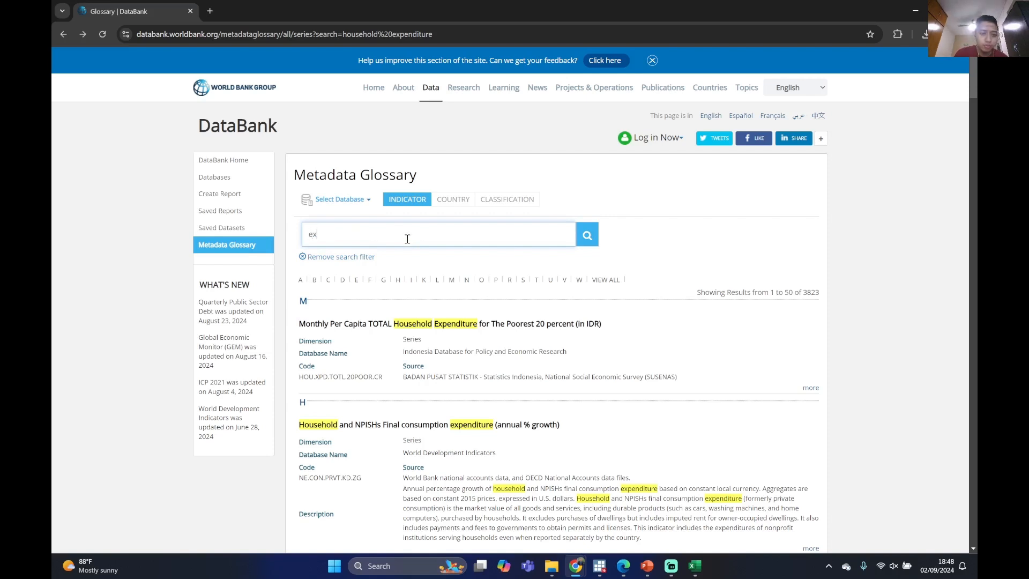
{"action": "type", "text": "pend"}
{"action": "key", "text": "BackSpace"}
{"action": "key", "text": "BackSpace"}
{"action": "key", "text": "BackSpace"}
{"action": "key", "text": "BackSpace"}
{"action": "key", "text": "BackSpace"}
{"action": "key", "text": "BackSpace"}
{"action": "type", "text": "per capit"}
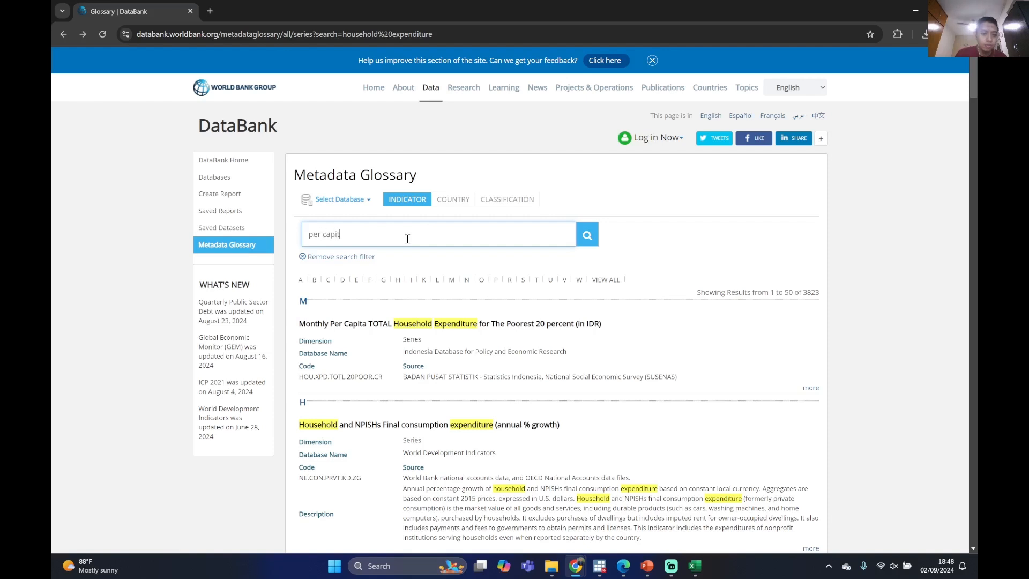
{"action": "type", "text": "a expenditure"}
{"action": "key", "text": "Return"}
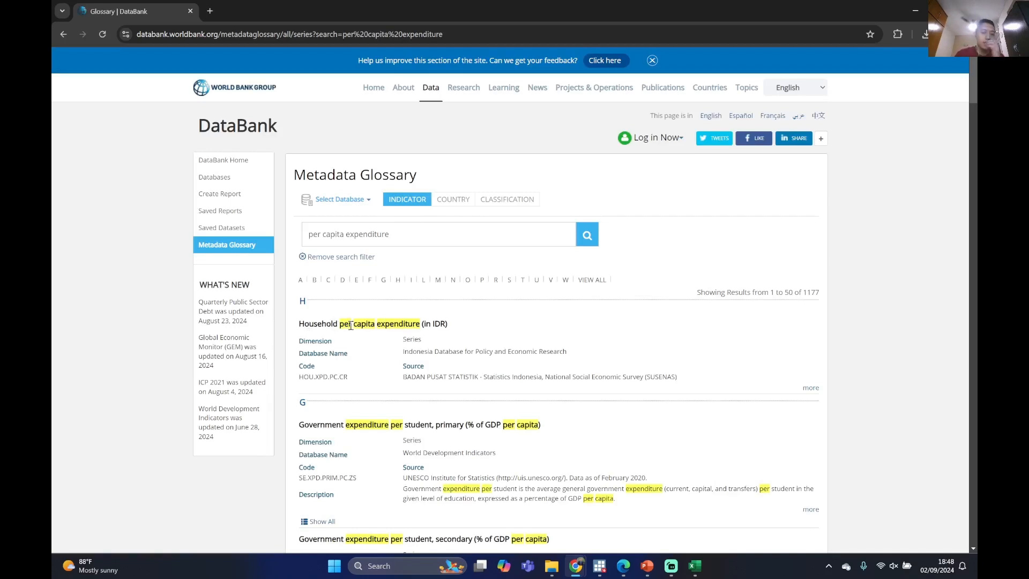
{"action": "scroll", "coordinate": [379, 332], "scroll_direction": "down", "scroll_amount": 2}
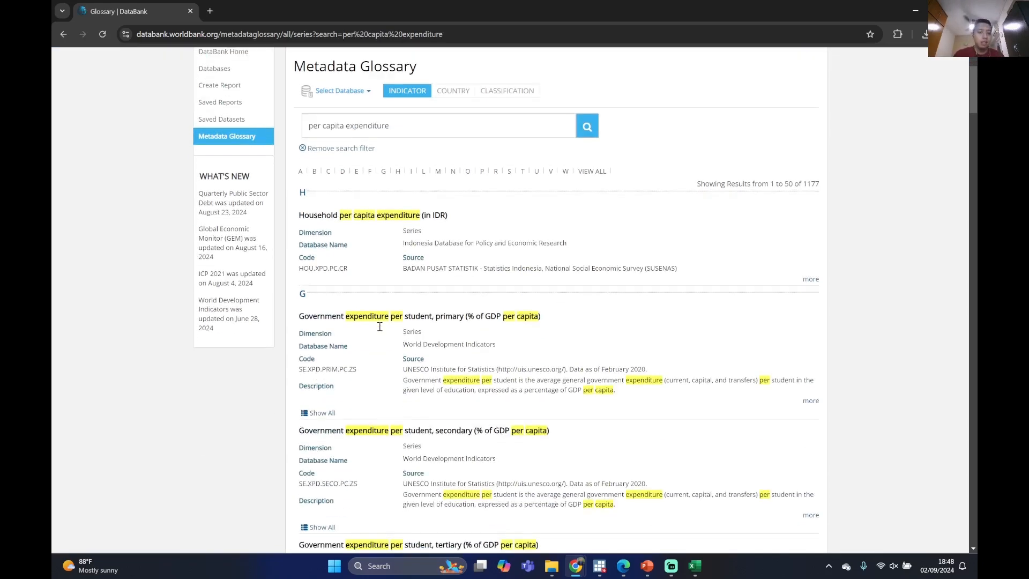
{"action": "scroll", "coordinate": [403, 317], "scroll_direction": "up", "scroll_amount": 2}
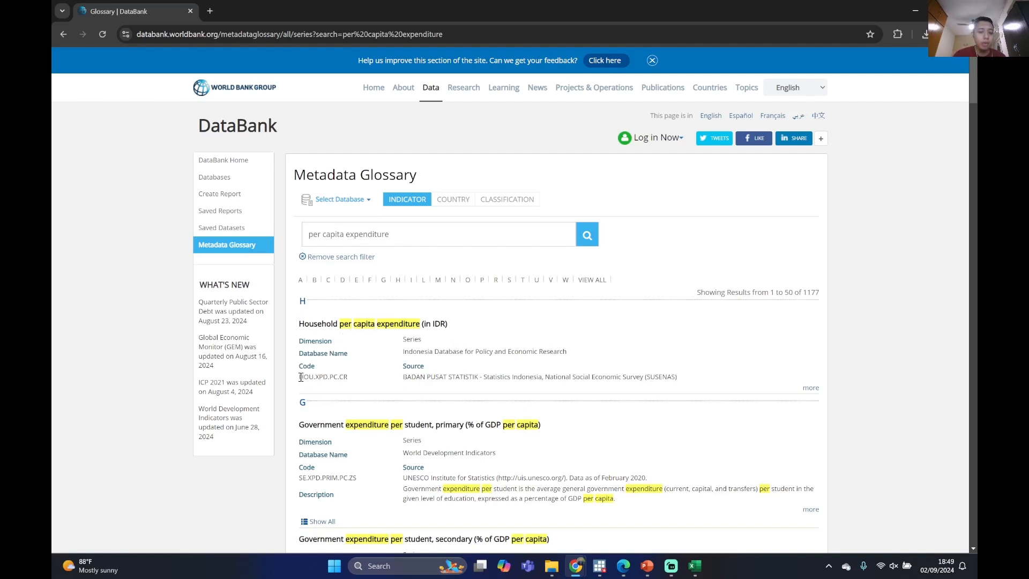
Select the code HOU.XPD.PC.CR of "Household per capita expenditure (in IDR)" and switch to the World Bank Open Databases dialog in Stata
{"action": "left_click_drag", "start_coordinate": [301, 377], "coordinate": [343, 375]}
{"action": "key", "text": "ctrl+c"}
{"action": "left_click", "coordinate": [372, 377]}
{"action": "left_click", "coordinate": [604, 564]}
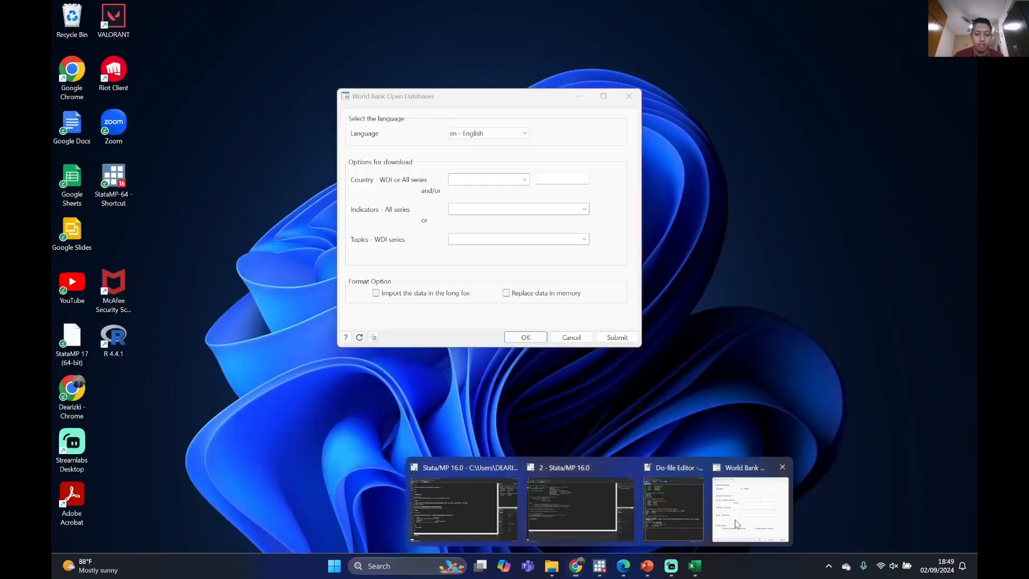
{"action": "left_click", "coordinate": [750, 504]}
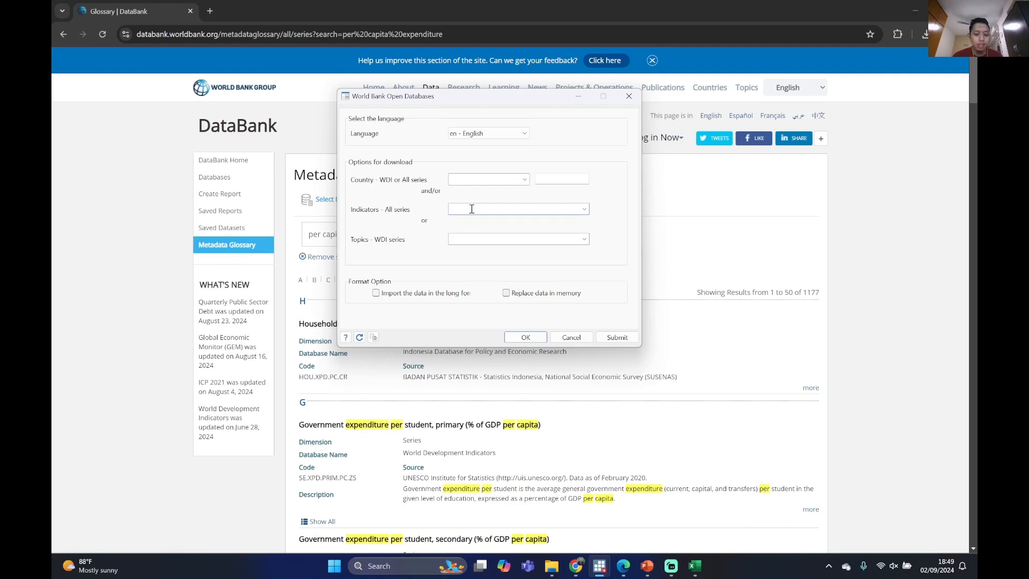
Set the indicator for download to HOU.XPD.PC.CR - Household per capita expenditure (in IDR)
{"action": "key", "text": "ctrl+v"}
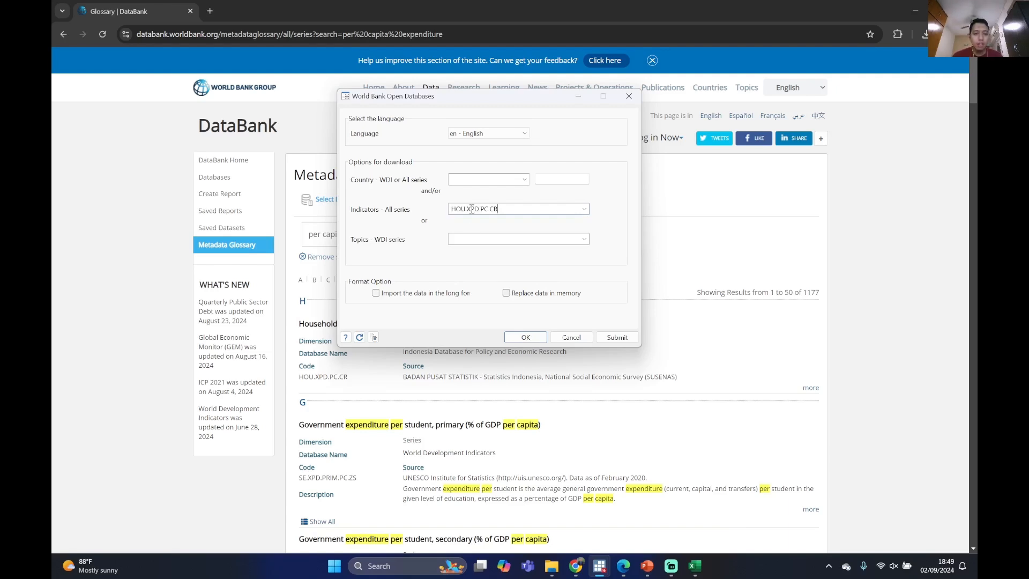
{"action": "left_click", "coordinate": [587, 212]}
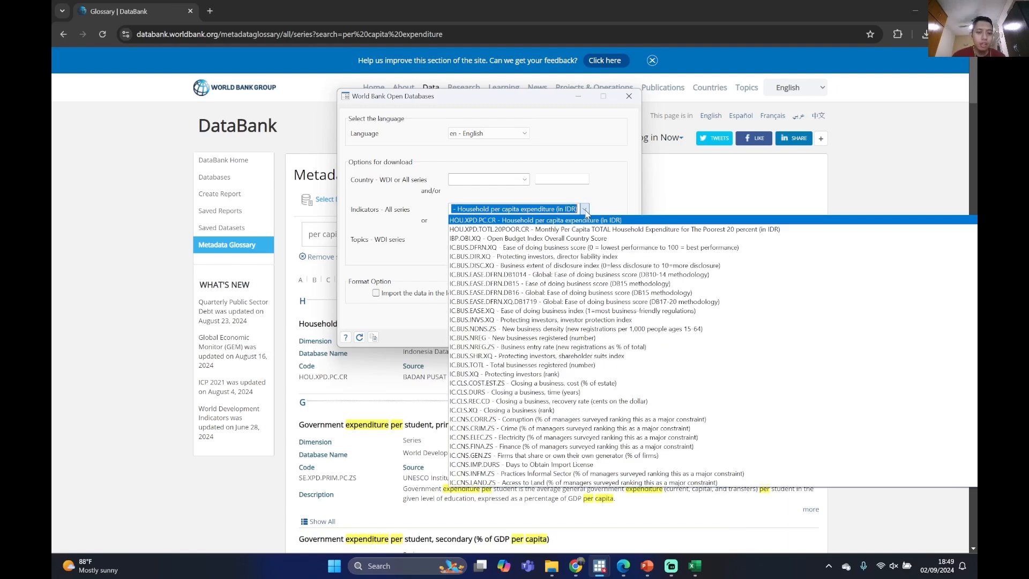
{"action": "left_click", "coordinate": [560, 220]}
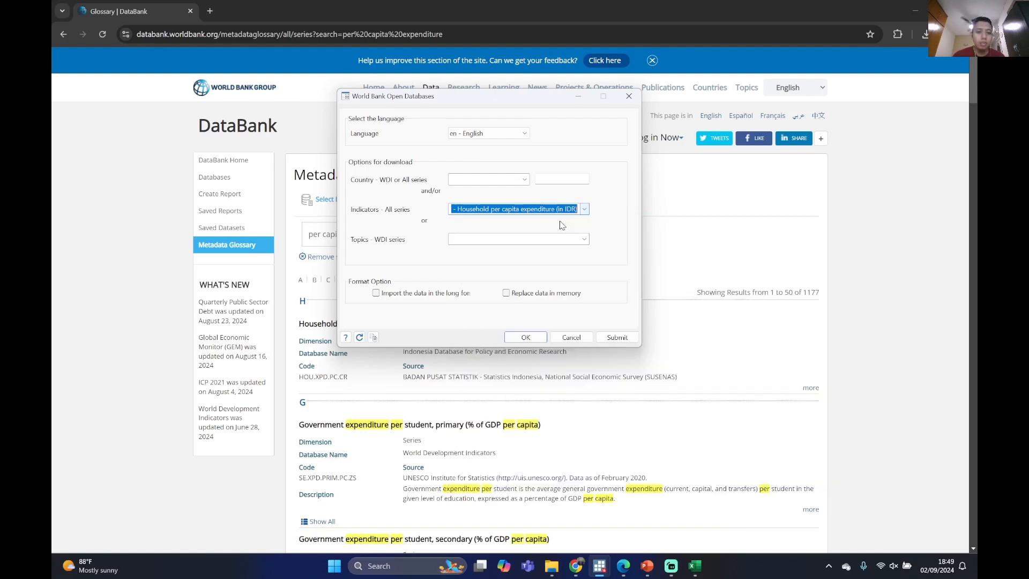
Bring up the second Stata session behind the World Bank Open Databases dialog and import the indicator data in long format
{"action": "mouse_move", "coordinate": [600, 566]}
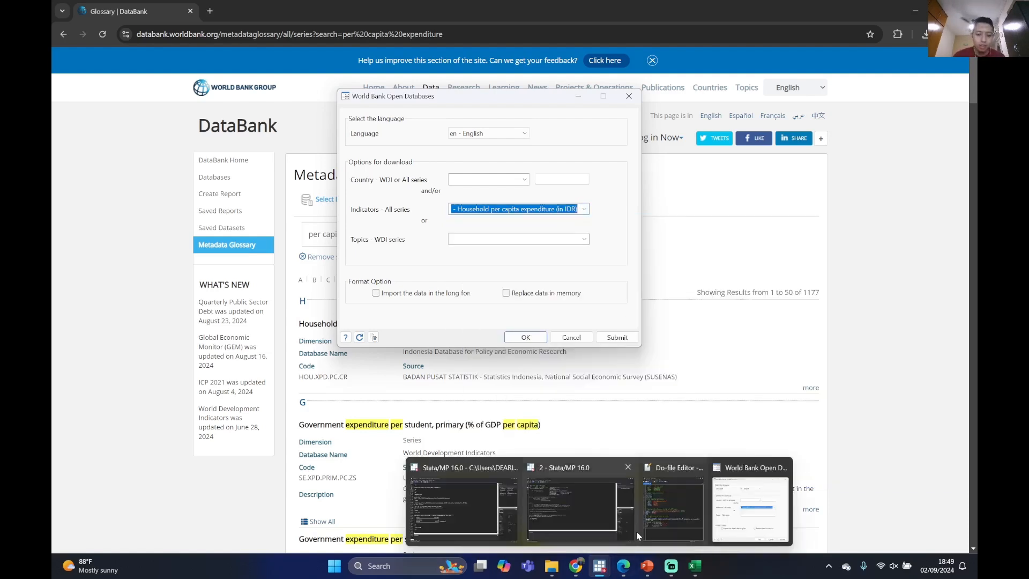
{"action": "mouse_move", "coordinate": [633, 504]}
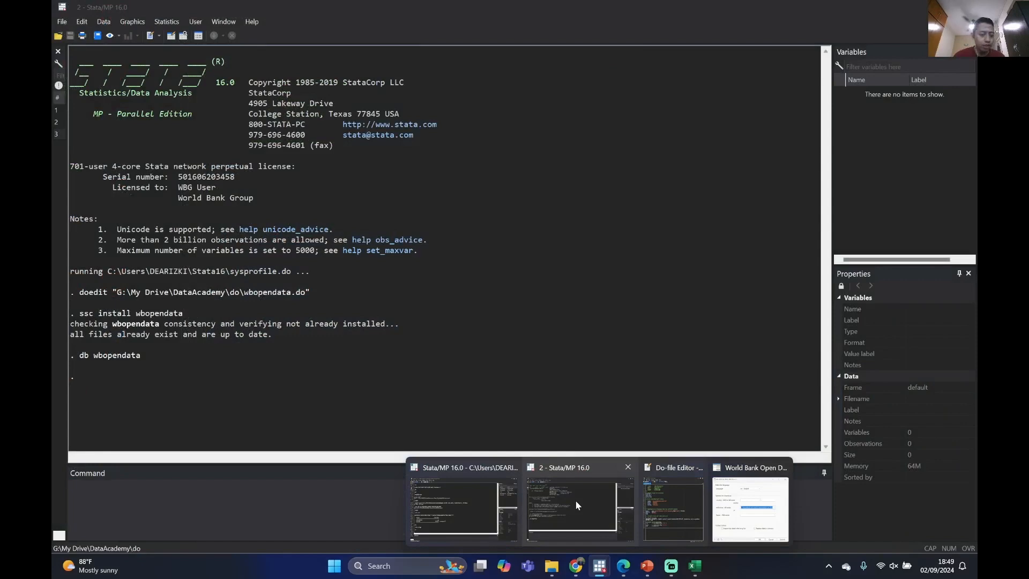
{"action": "left_click", "coordinate": [576, 501]}
{"action": "left_click", "coordinate": [931, 8]}
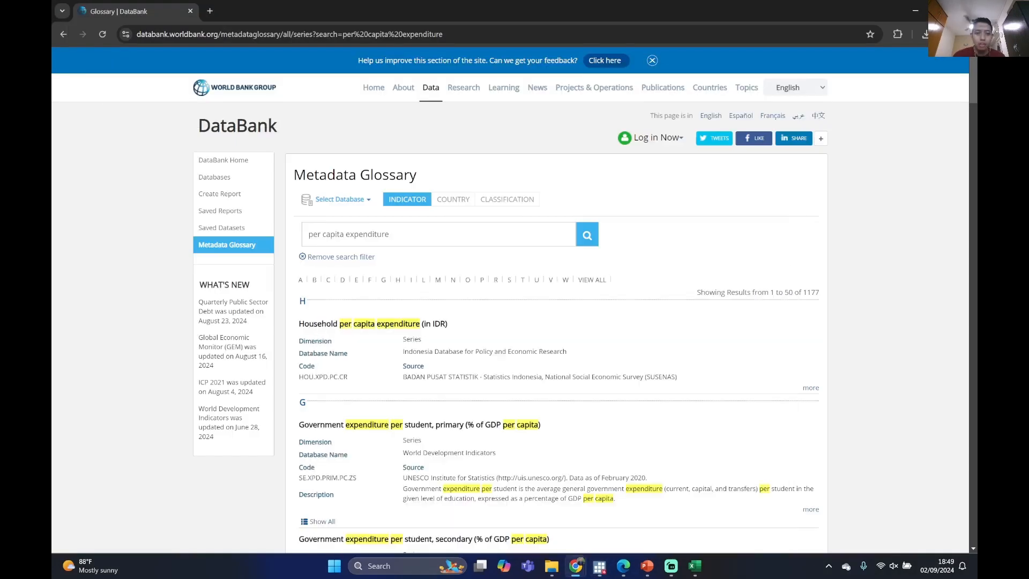
{"action": "mouse_move", "coordinate": [600, 566]}
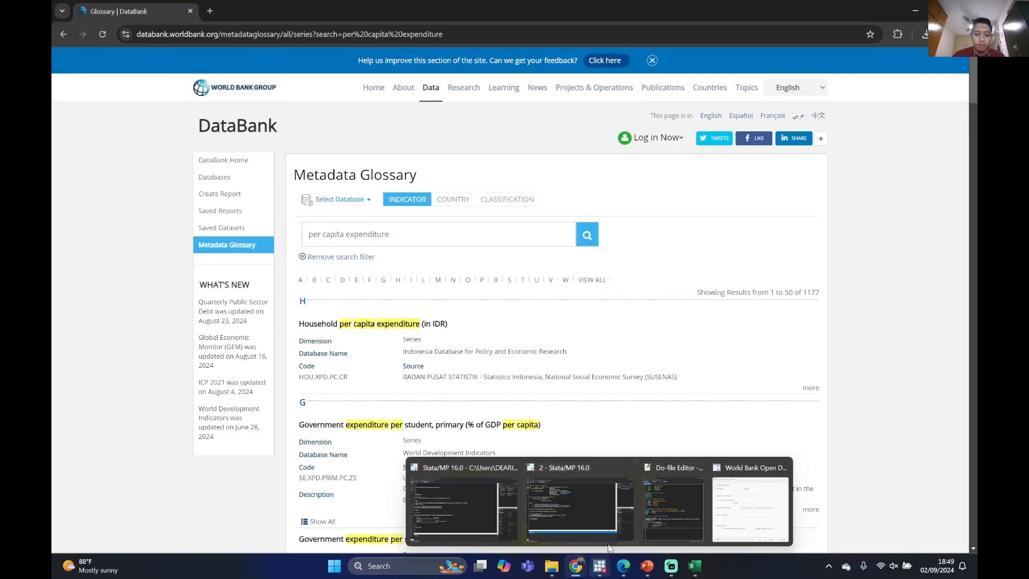
{"action": "left_click", "coordinate": [567, 517]}
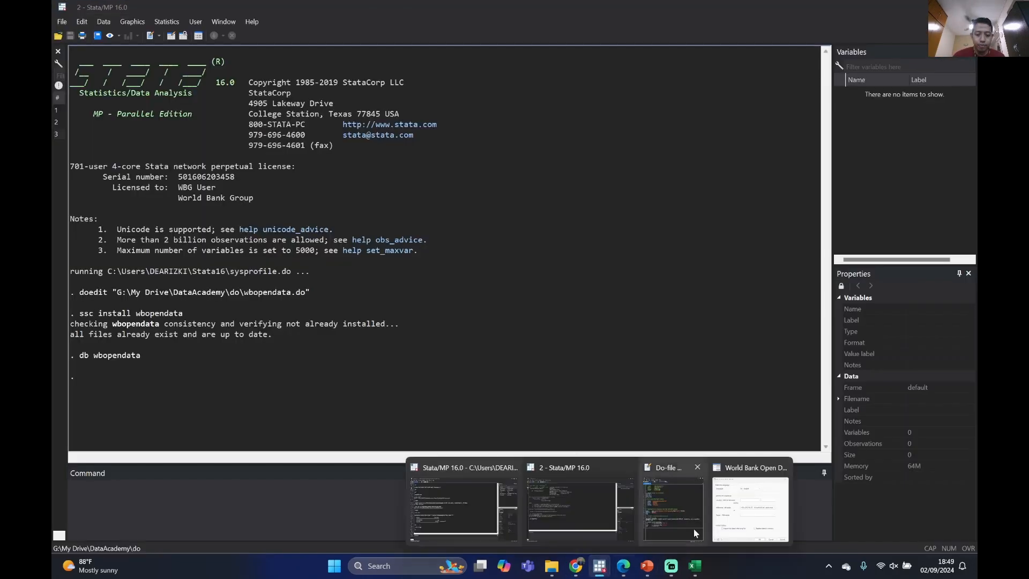
{"action": "left_click", "coordinate": [751, 510]}
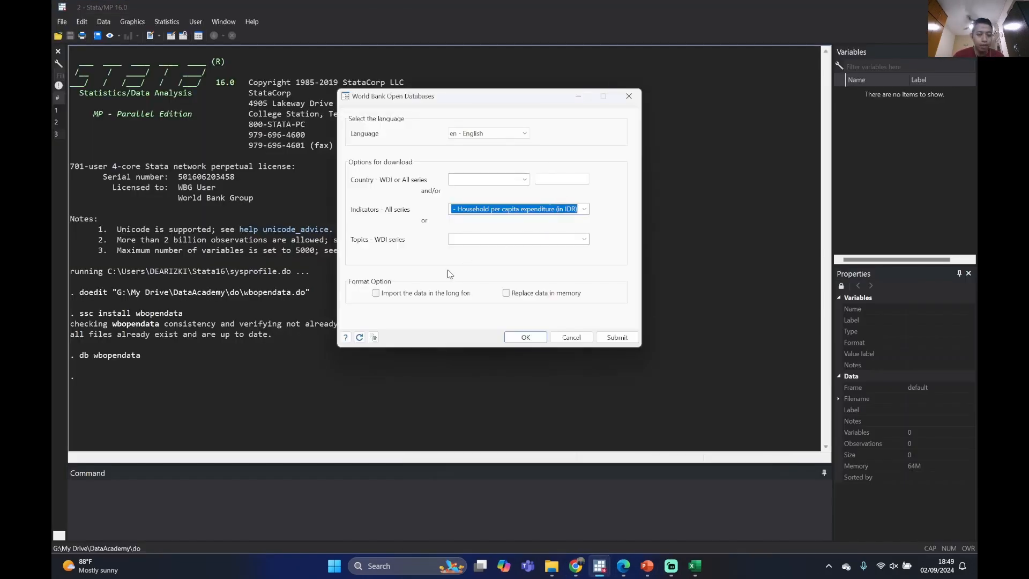
{"action": "left_click", "coordinate": [379, 295]}
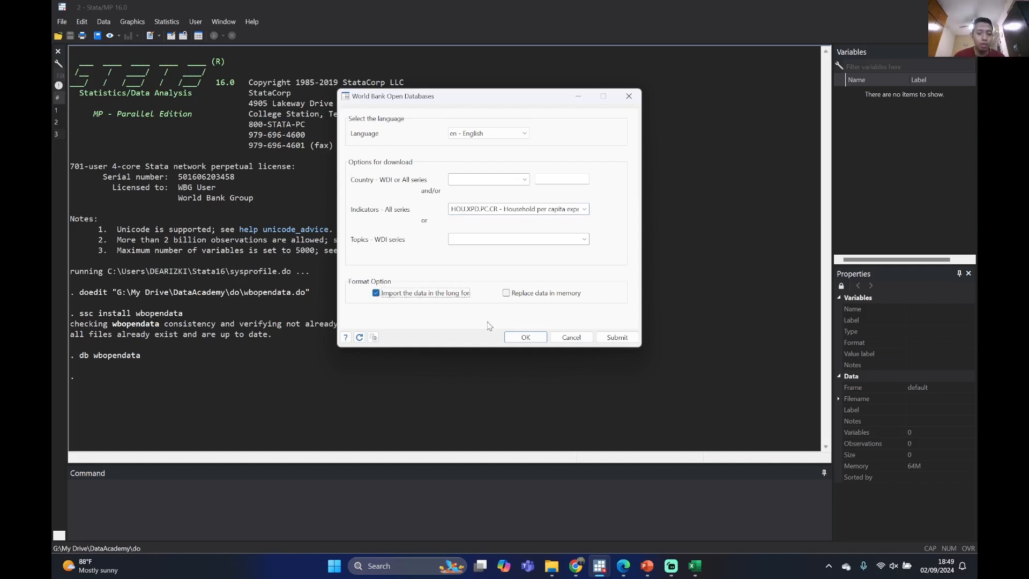
{"action": "left_click", "coordinate": [527, 338]}
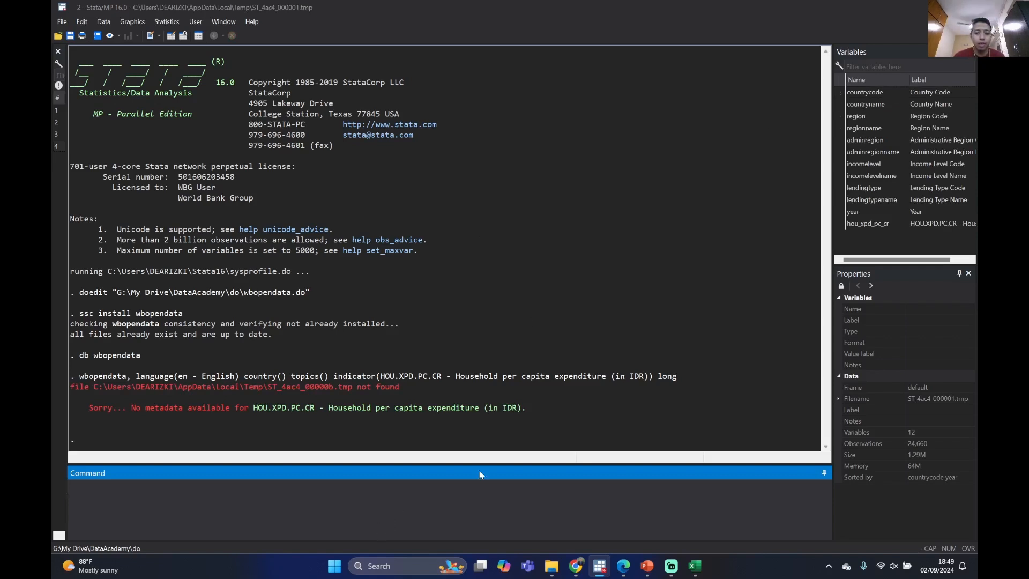
Describe the imported dataset with the d command and examine the country code variable and its label
{"action": "type", "text": "d"}
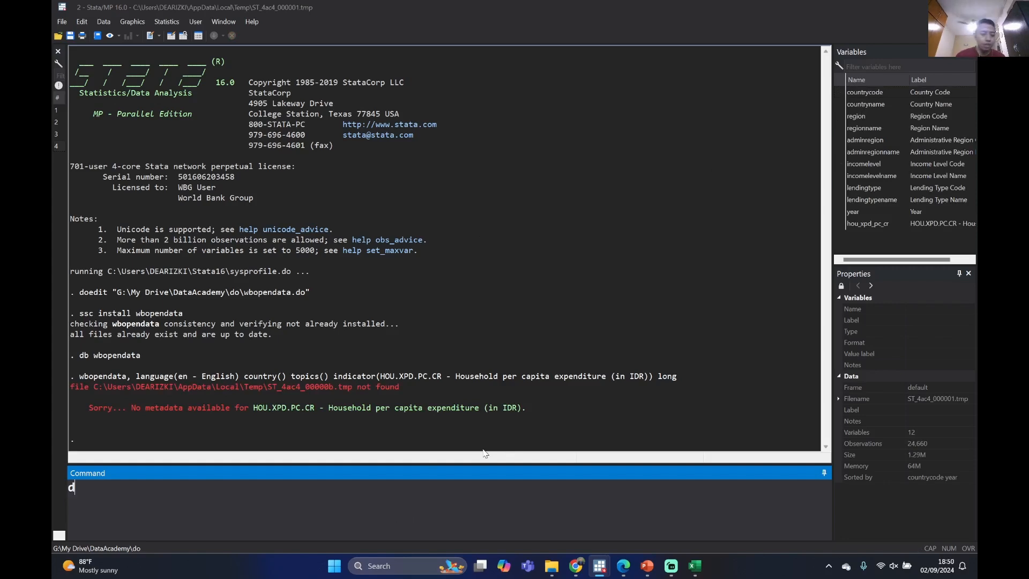
{"action": "key", "text": "Return"}
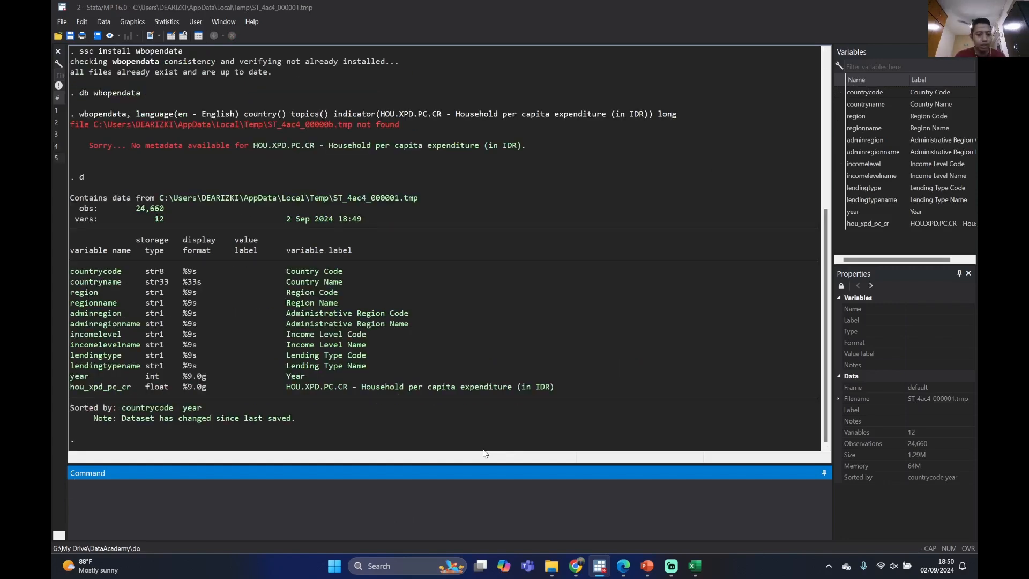
{"action": "left_click_drag", "start_coordinate": [104, 275], "coordinate": [133, 276]}
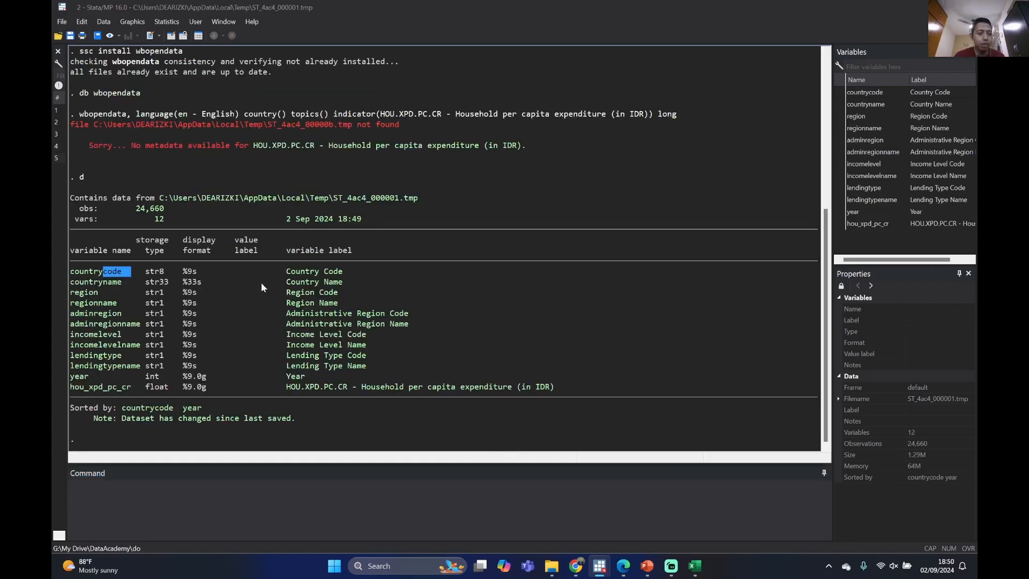
{"action": "left_click", "coordinate": [297, 276]}
{"action": "left_click_drag", "start_coordinate": [287, 274], "coordinate": [346, 277]}
{"action": "left_click", "coordinate": [341, 278]}
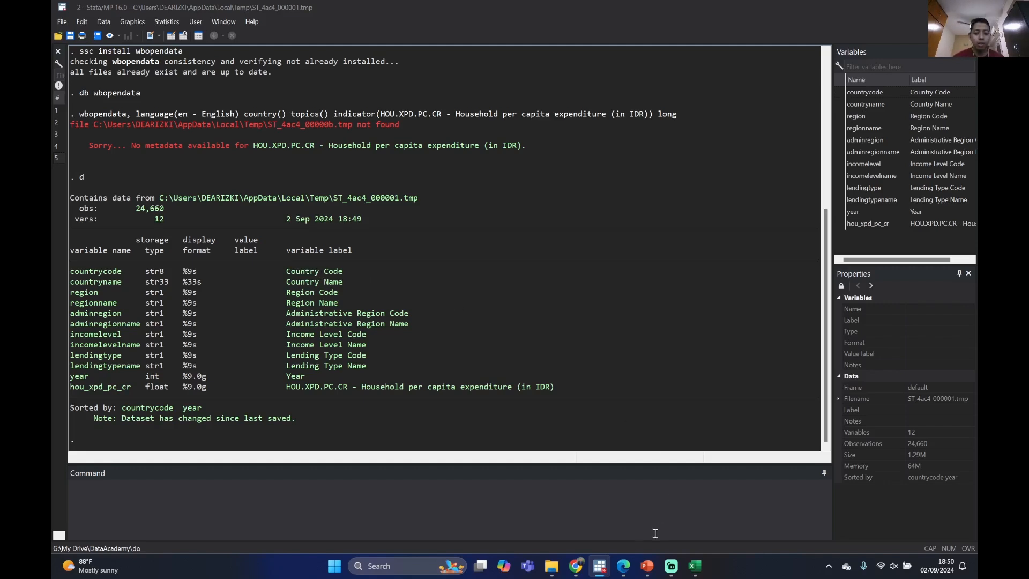
Switch to the Metadata Glossary in Chrome and read the full details of "Household per capita expenditure (in IDR)", including the Susenas comments
{"action": "mouse_move", "coordinate": [576, 566]}
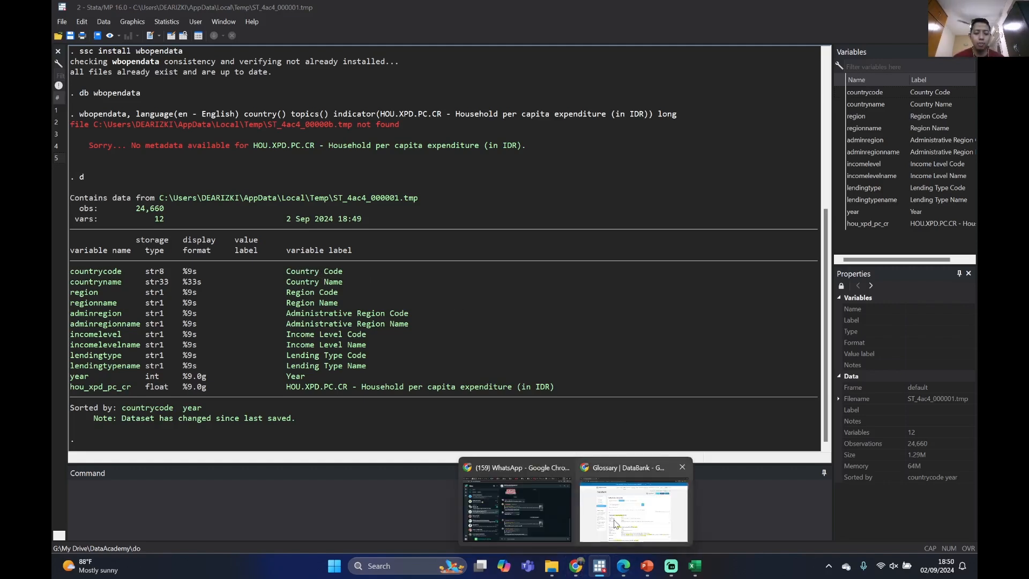
{"action": "left_click", "coordinate": [615, 524]}
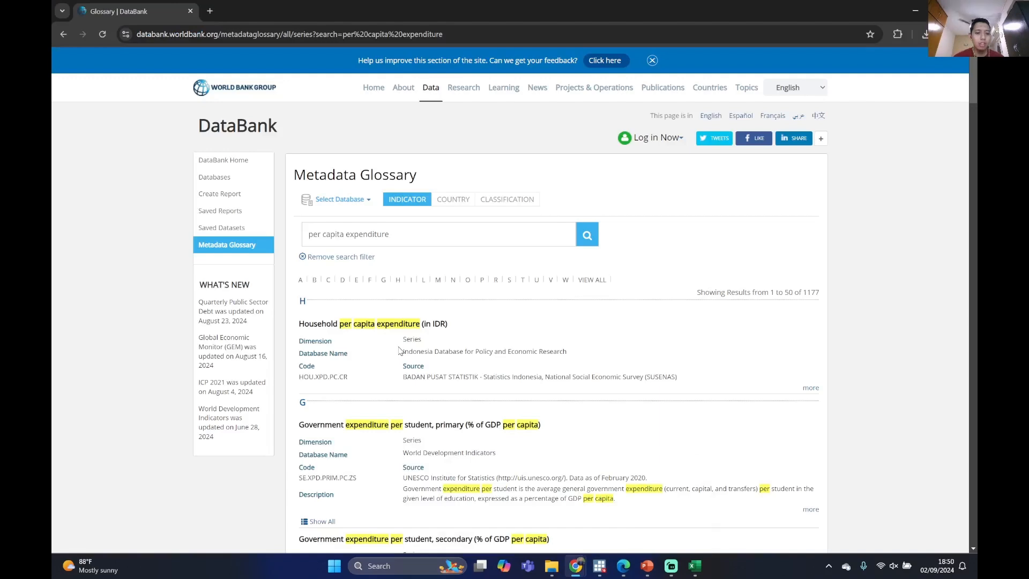
{"action": "left_click", "coordinate": [810, 387]}
{"action": "scroll", "coordinate": [550, 400], "scroll_direction": "down", "scroll_amount": 1}
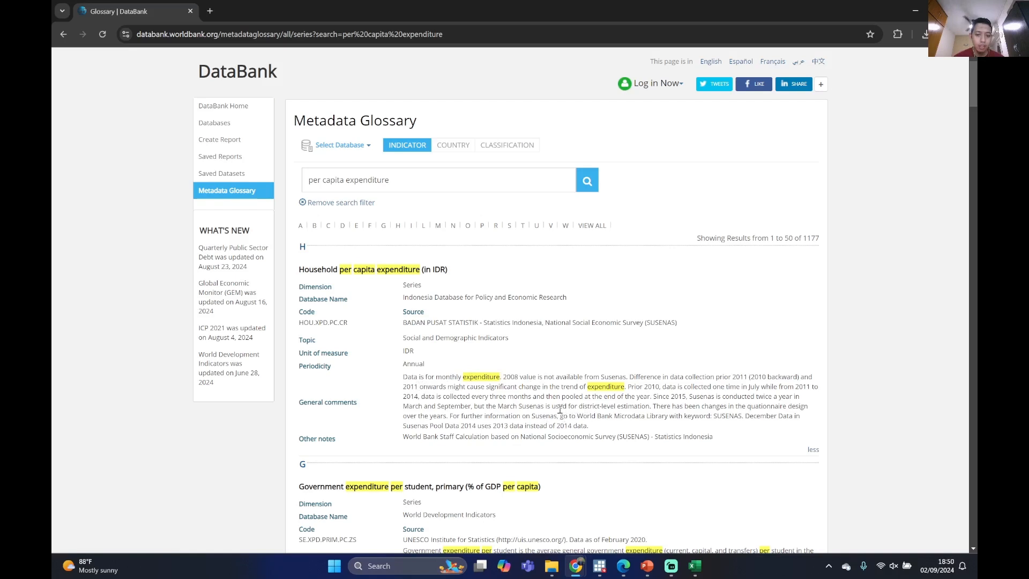
{"action": "left_click_drag", "start_coordinate": [579, 409], "coordinate": [650, 408]}
{"action": "left_click", "coordinate": [515, 416]}
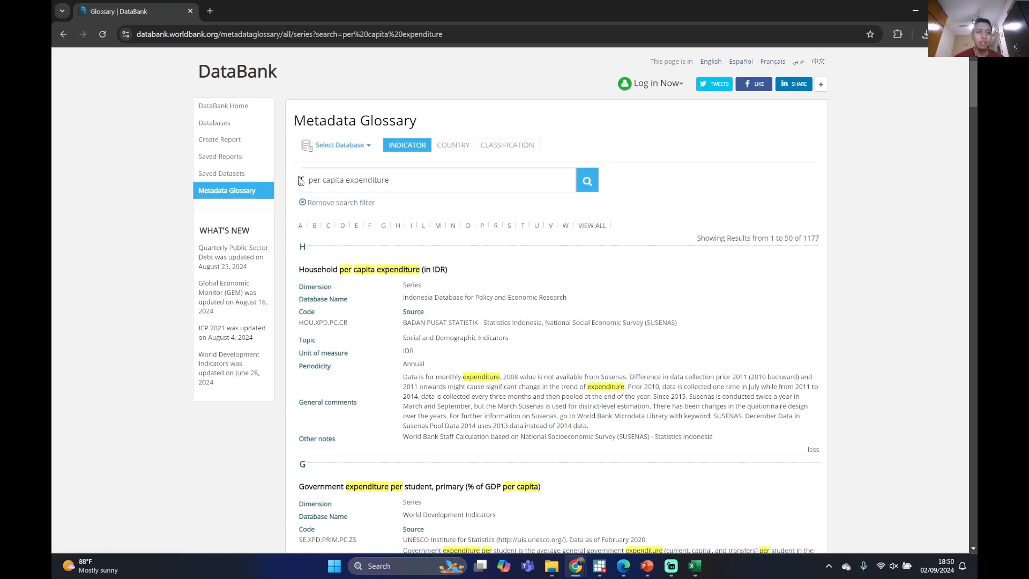
View the metadata page of "Household per capita expenditure (in IDR)", go back to the "household expenditure" results, and return to Stata
{"action": "left_click", "coordinate": [321, 275]}
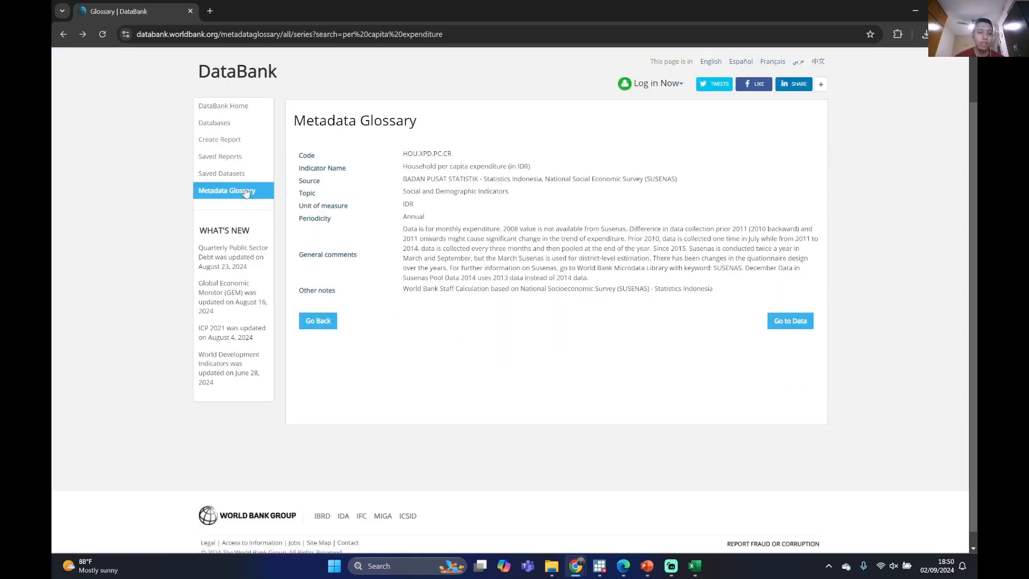
{"action": "scroll", "coordinate": [520, 284], "scroll_direction": "up", "scroll_amount": 1}
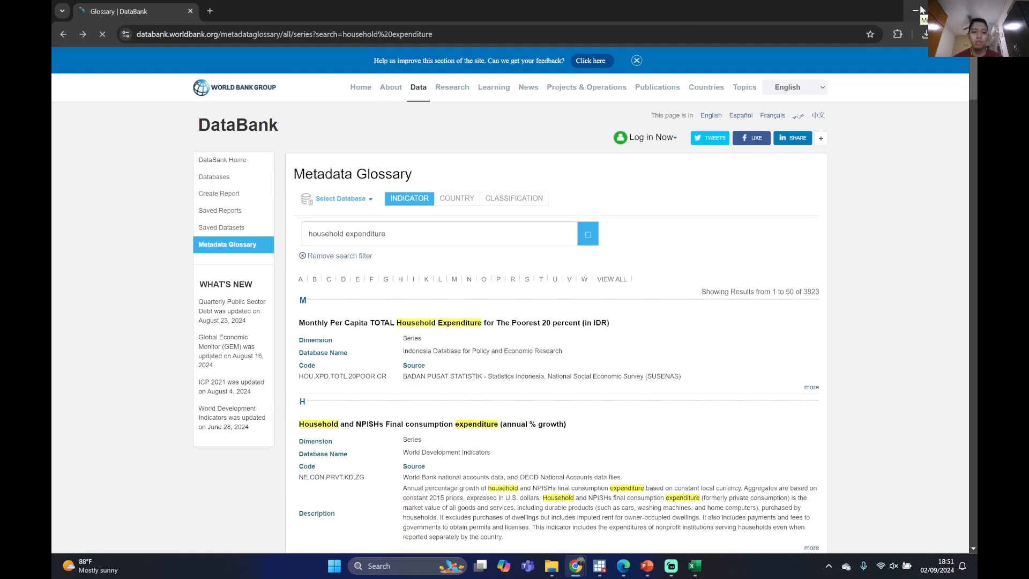
{"action": "left_click", "coordinate": [921, 9]}
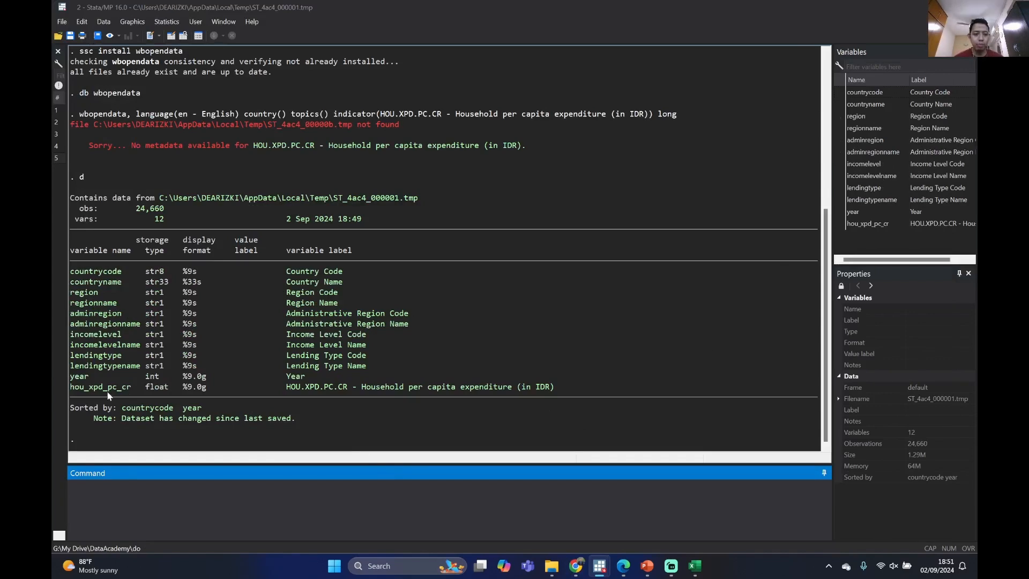
Open the imported dataset in the data browser with the br command and examine the countrycode and countryname columns
{"action": "type", "text": "br"}
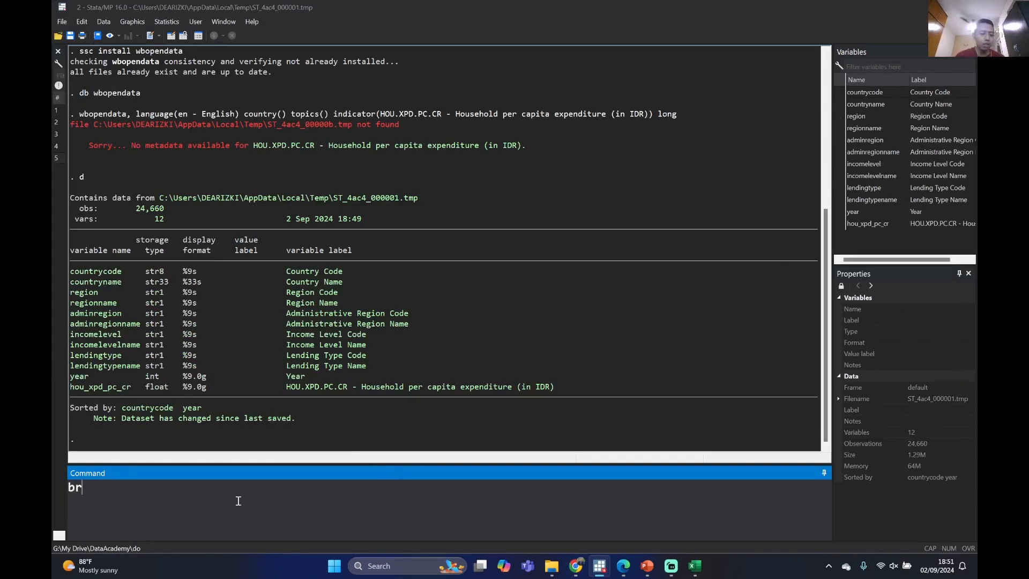
{"action": "key", "text": "Return"}
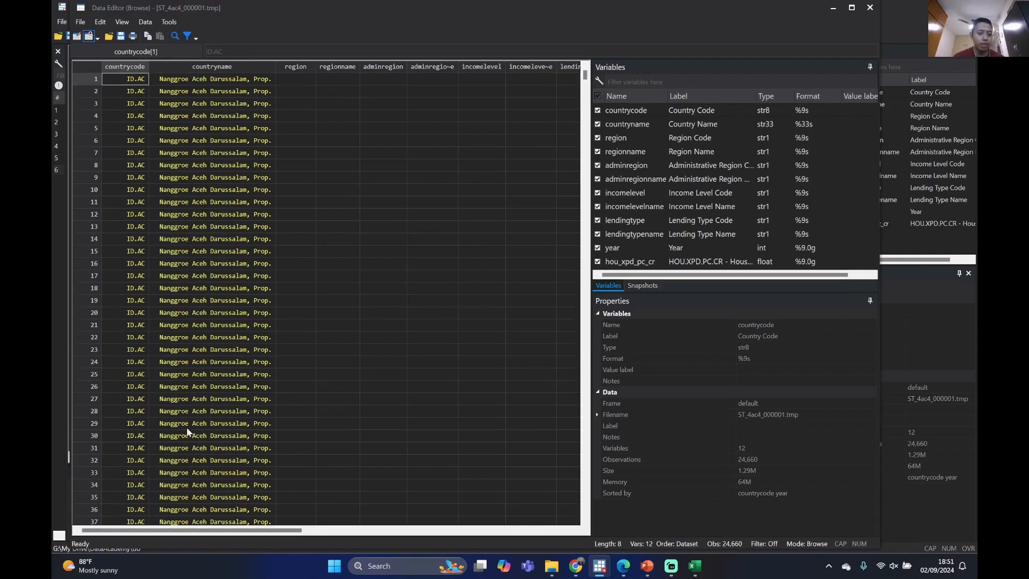
{"action": "left_click_drag", "start_coordinate": [134, 91], "coordinate": [132, 165]}
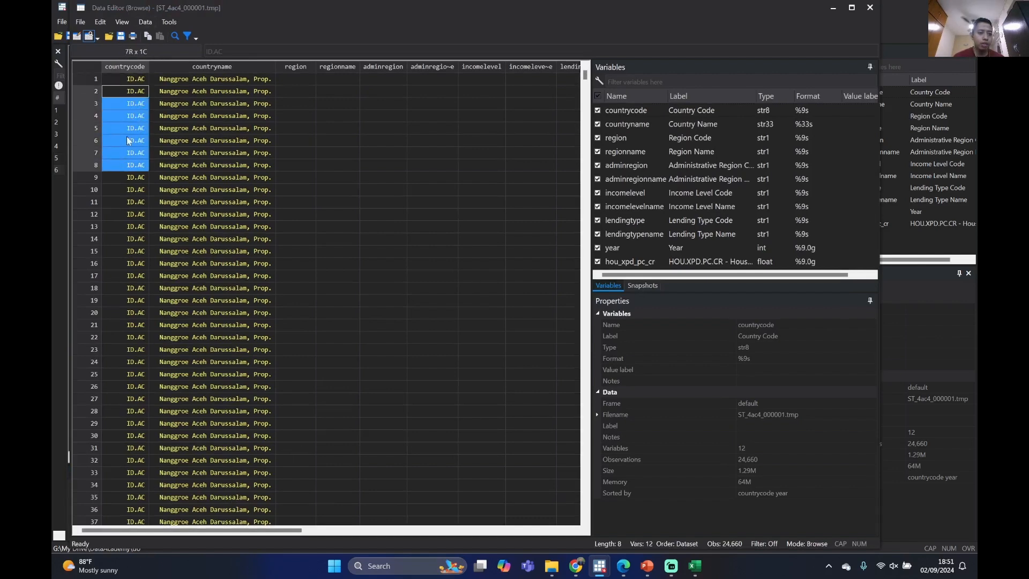
{"action": "left_click_drag", "start_coordinate": [127, 79], "coordinate": [199, 125]}
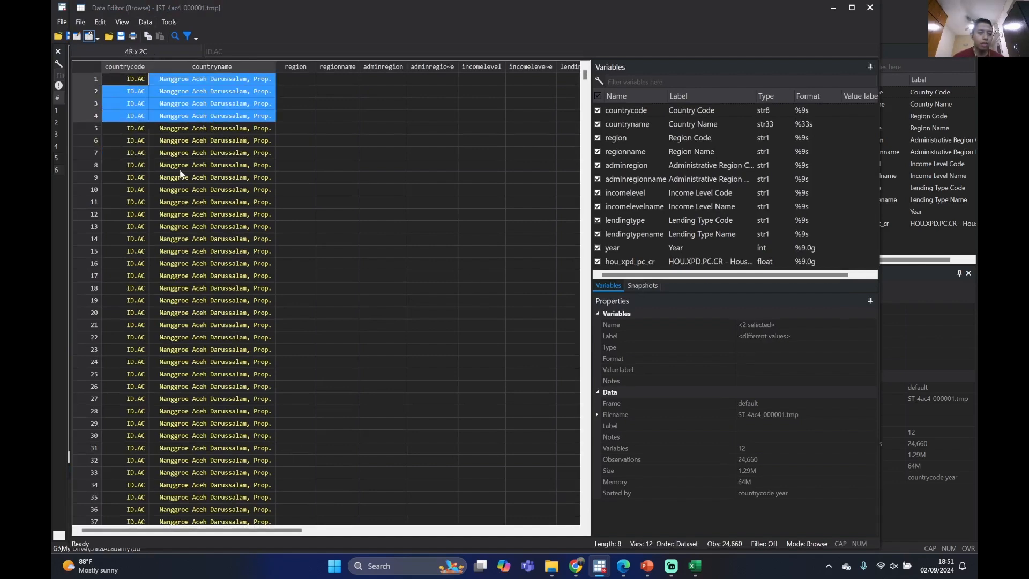
{"action": "scroll", "coordinate": [181, 174], "scroll_direction": "down", "scroll_amount": 11}
{"action": "scroll", "coordinate": [184, 209], "scroll_direction": "up", "scroll_amount": 3}
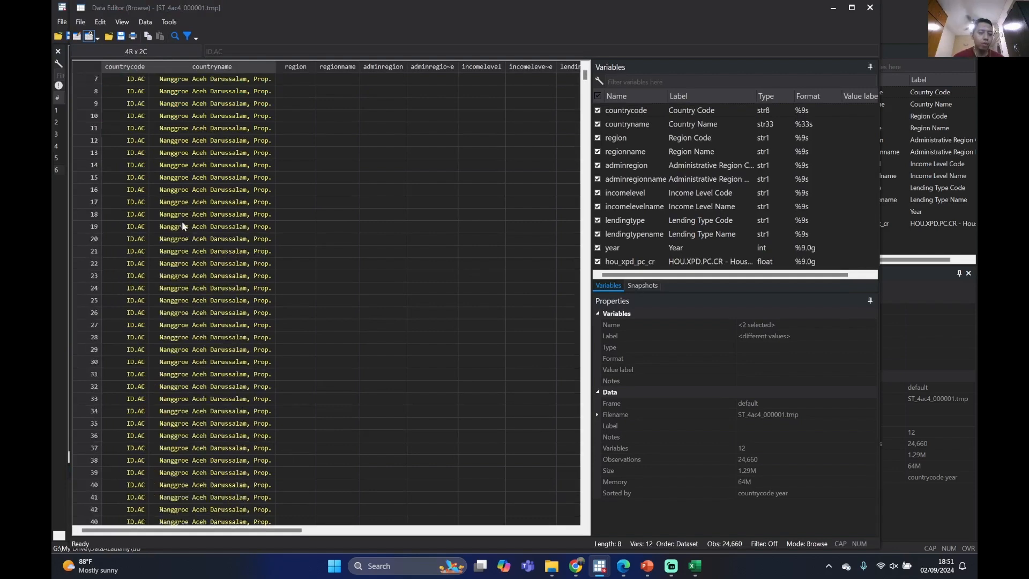
Compare the province rows coded ID.AC with the district rows coded ID.AC.AB and their country names
{"action": "left_click", "coordinate": [120, 338]}
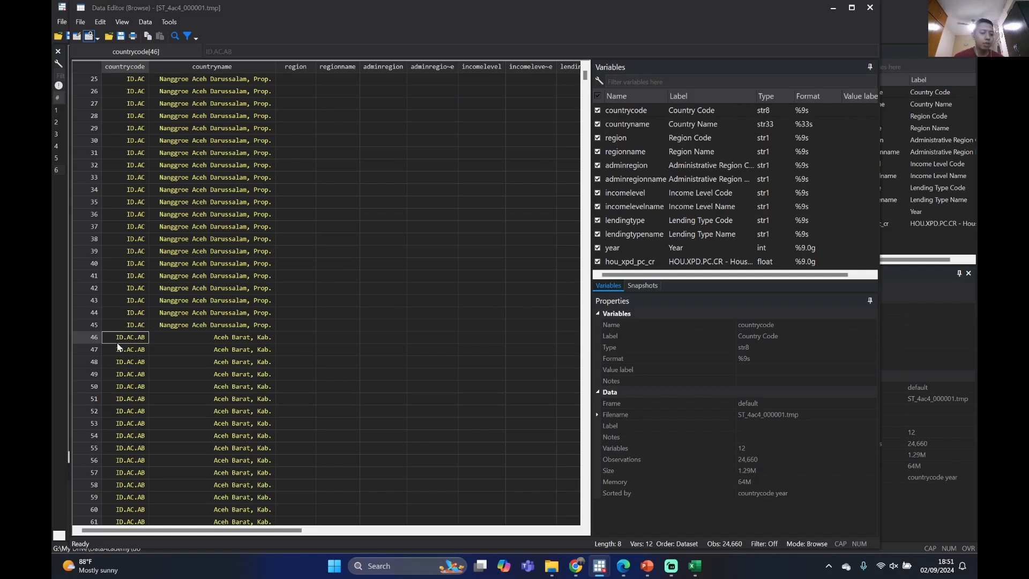
{"action": "left_click", "coordinate": [123, 311]}
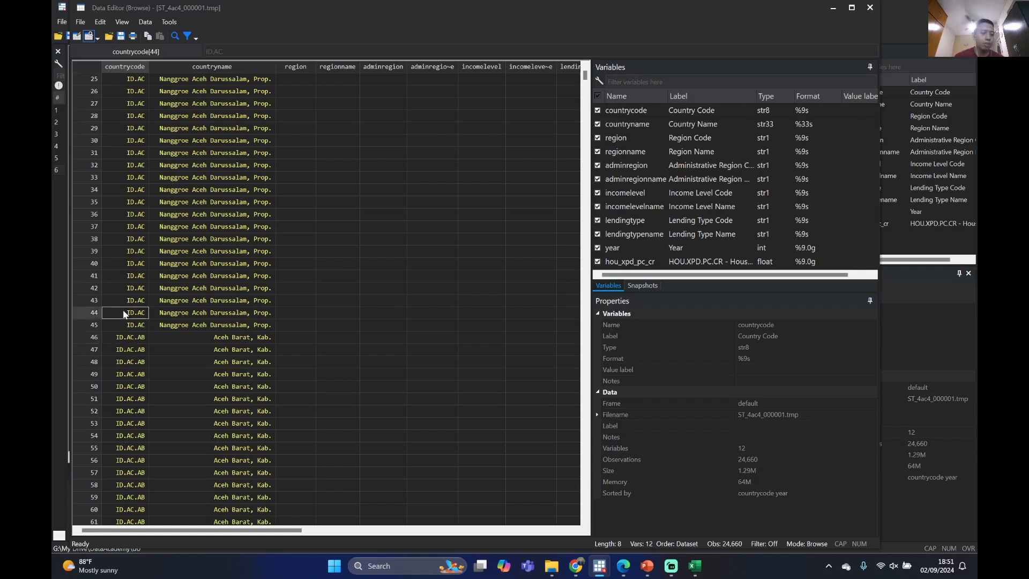
{"action": "left_click", "coordinate": [133, 338]}
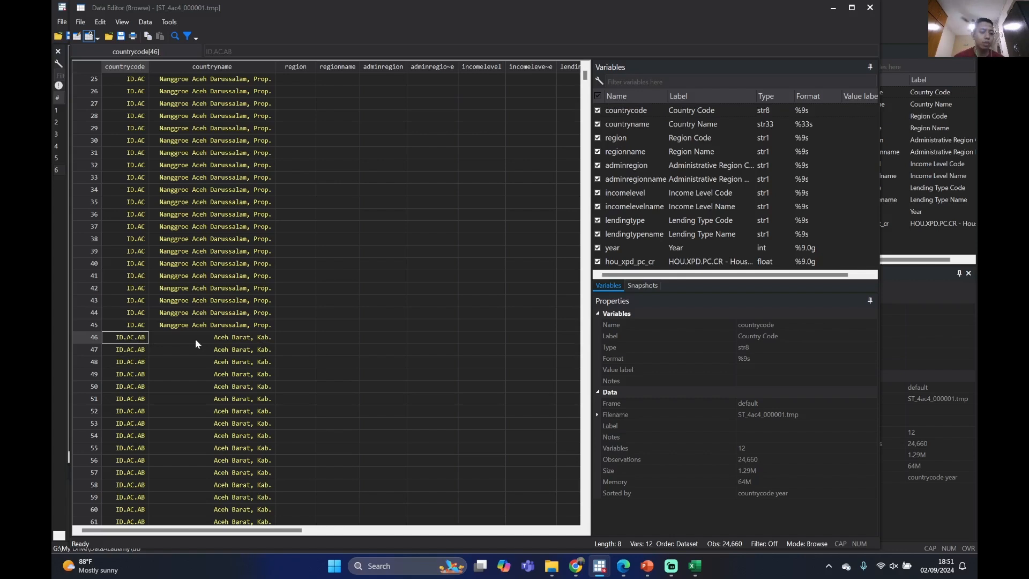
{"action": "scroll", "coordinate": [148, 343], "scroll_direction": "down", "scroll_amount": 19}
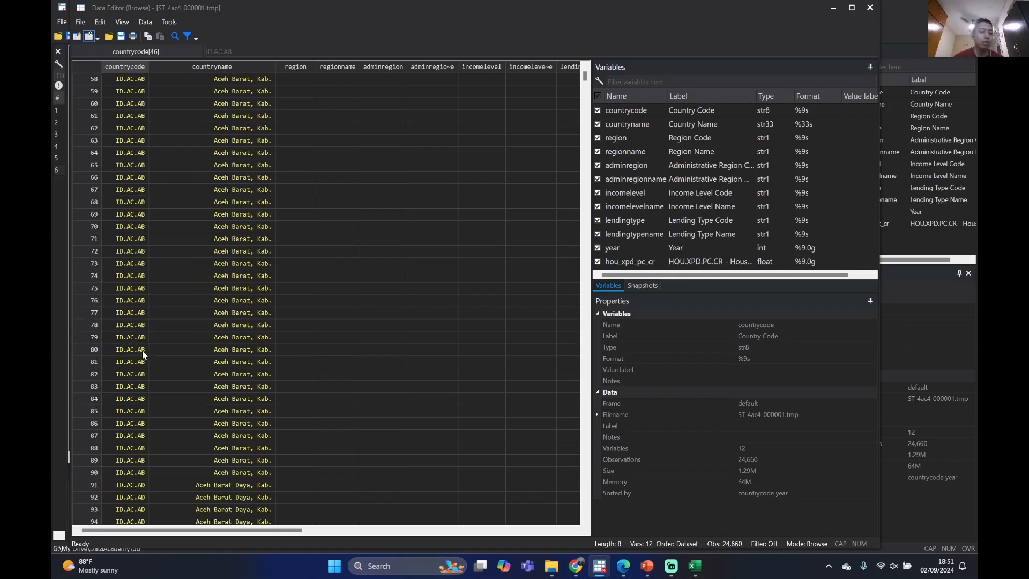
{"action": "scroll", "coordinate": [144, 349], "scroll_direction": "up", "scroll_amount": 20}
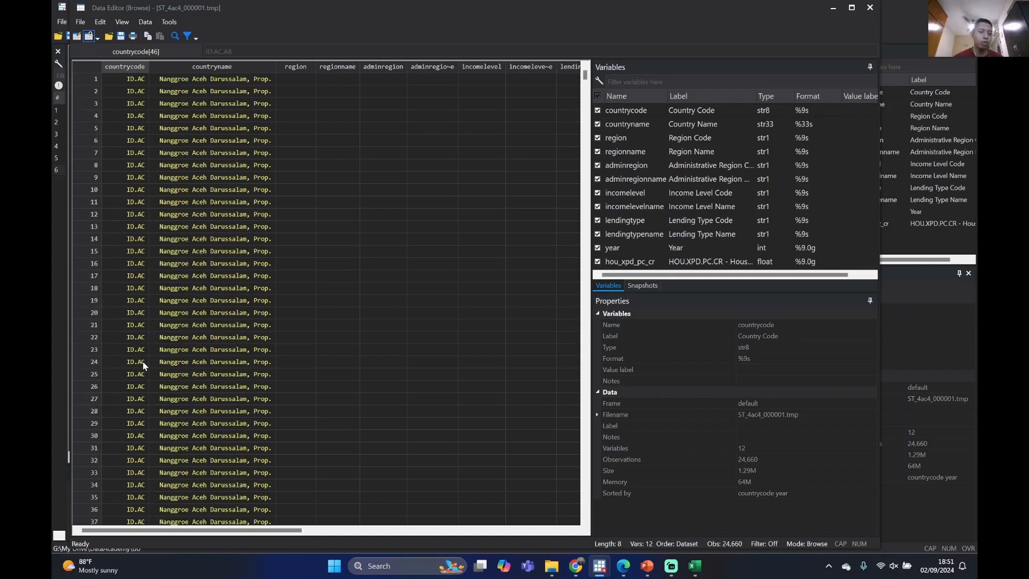
{"action": "left_click", "coordinate": [197, 140]}
{"action": "left_click", "coordinate": [198, 91]}
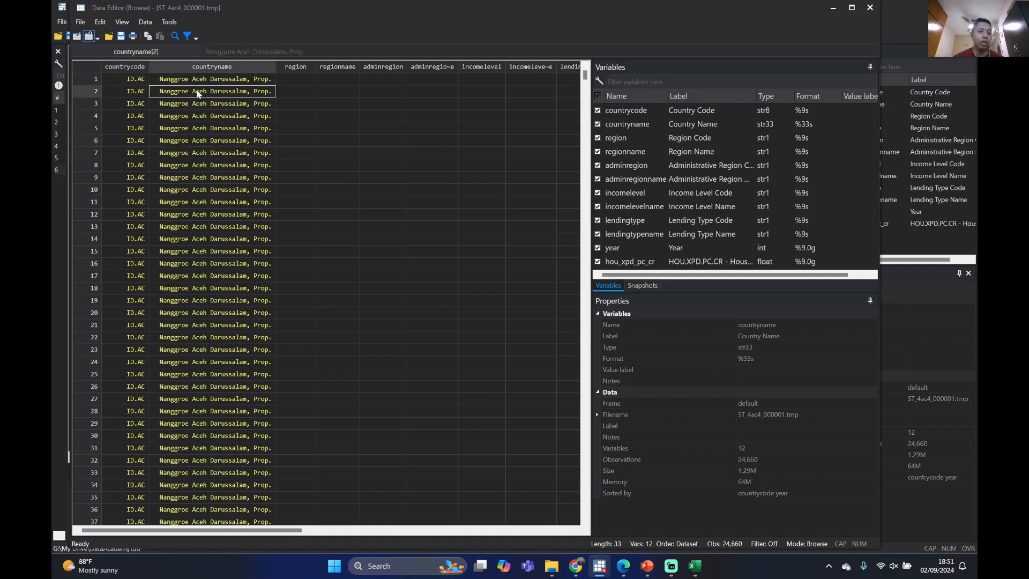
{"action": "left_click", "coordinate": [198, 80]}
Examine the year and hou_xpd_pc_cr columns, and close the data browser
{"action": "left_click_drag", "start_coordinate": [136, 530], "coordinate": [246, 540]}
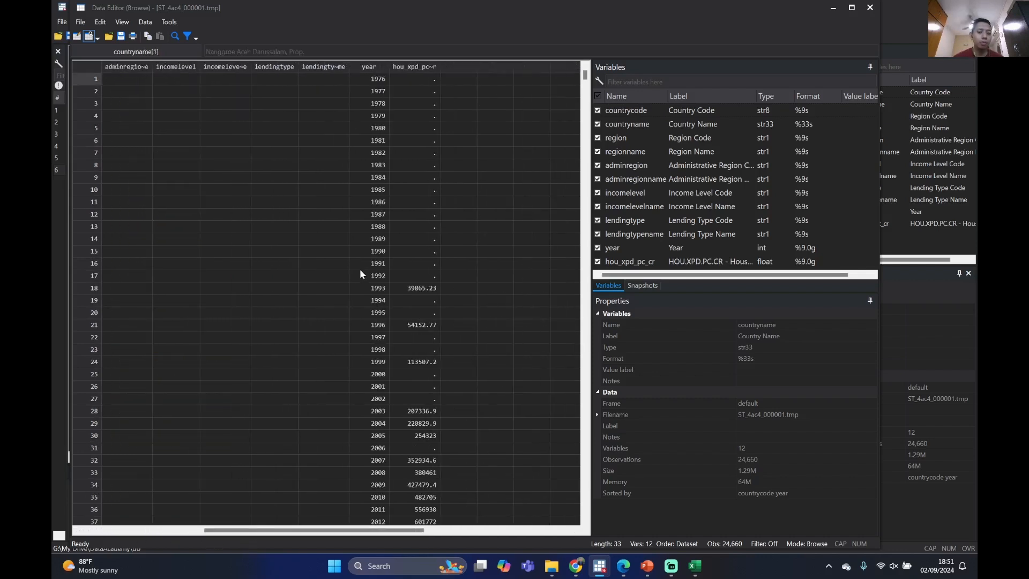
{"action": "scroll", "coordinate": [381, 202], "scroll_direction": "down", "scroll_amount": 4}
{"action": "left_click", "coordinate": [870, 8]}
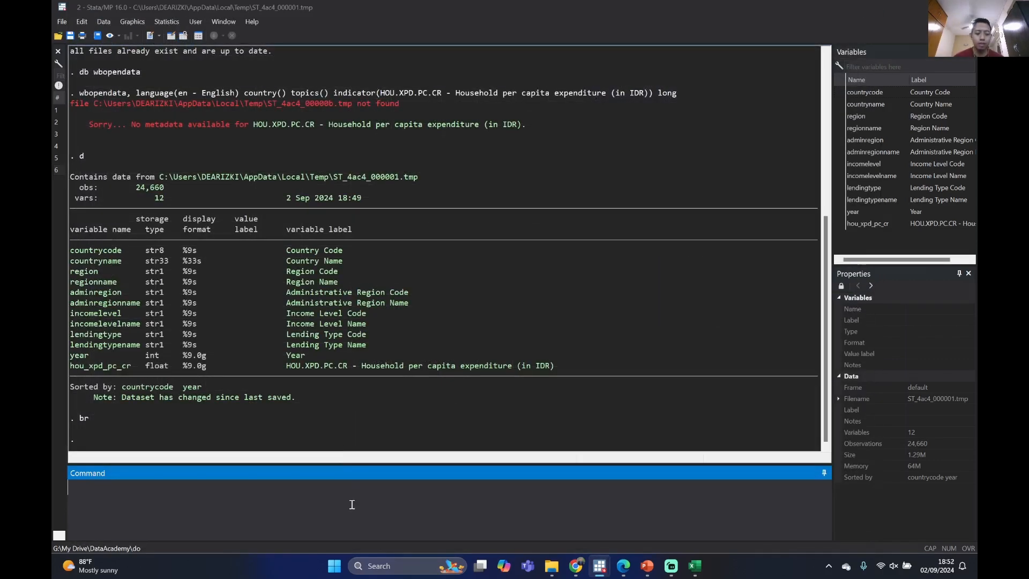
Keep only the variables countrycode, countryname, year and hou_xpd_pc_cr in the dataset
{"action": "type", "text": "keep"}
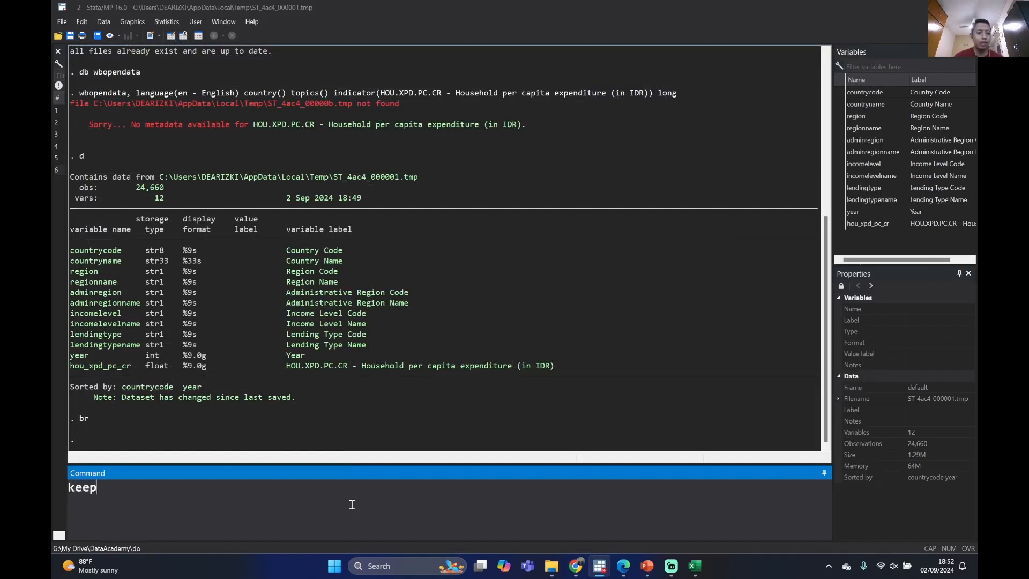
{"action": "left_click", "coordinate": [840, 96]}
{"action": "left_click", "coordinate": [840, 104]}
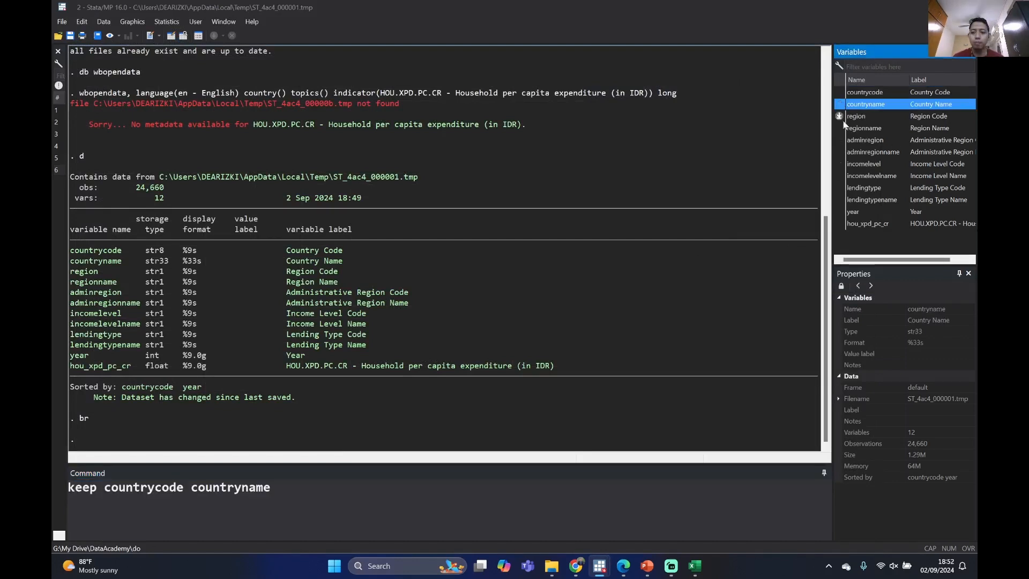
{"action": "left_click", "coordinate": [840, 212]}
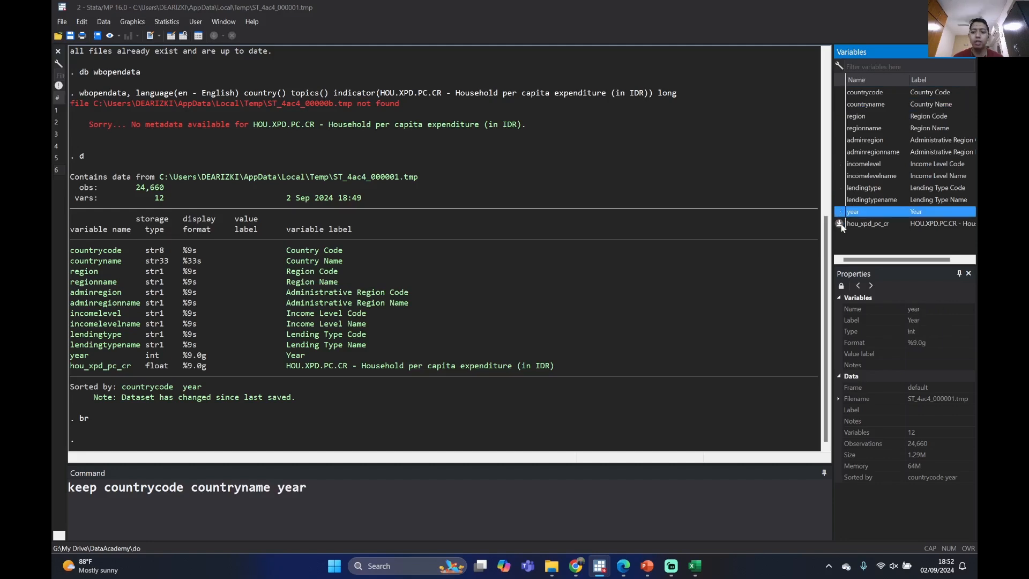
{"action": "left_click", "coordinate": [840, 223]}
{"action": "left_click", "coordinate": [467, 507]}
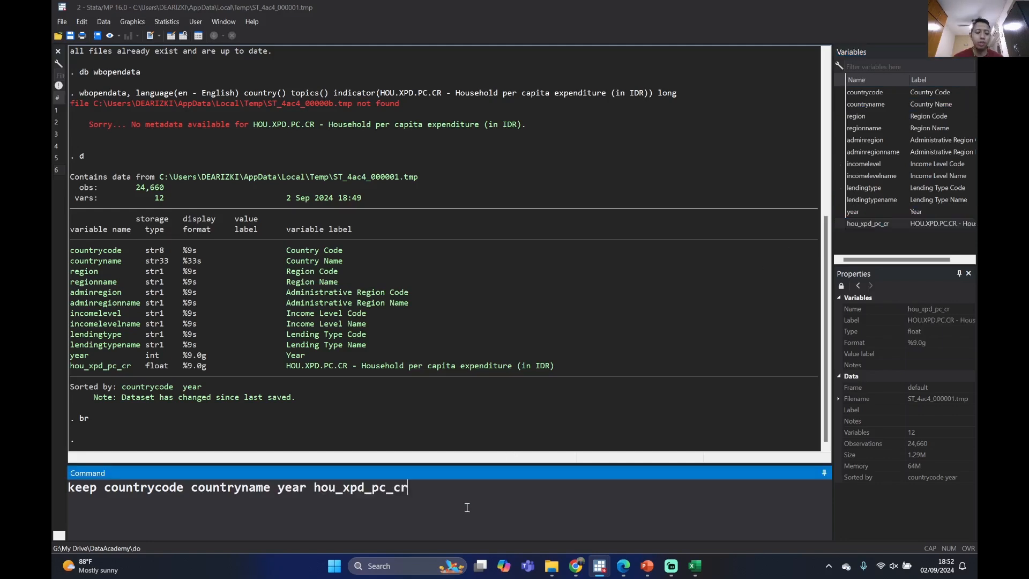
{"action": "key", "text": "Return"}
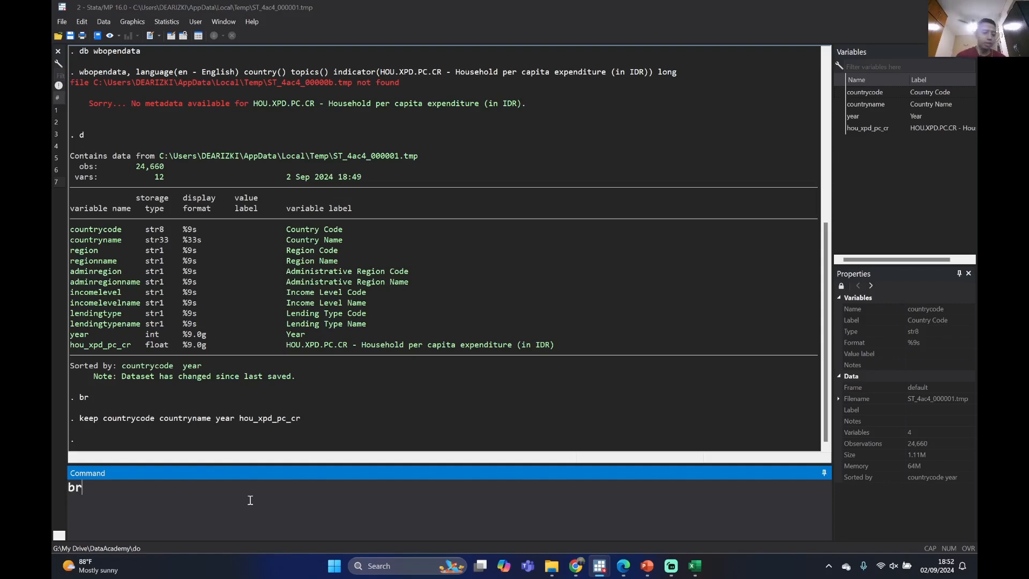
Browse the reduced dataset with br, compare the province rows with the district rows, and close the data browser
{"action": "key", "text": "Return"}
{"action": "scroll", "coordinate": [201, 165], "scroll_direction": "down", "scroll_amount": 6}
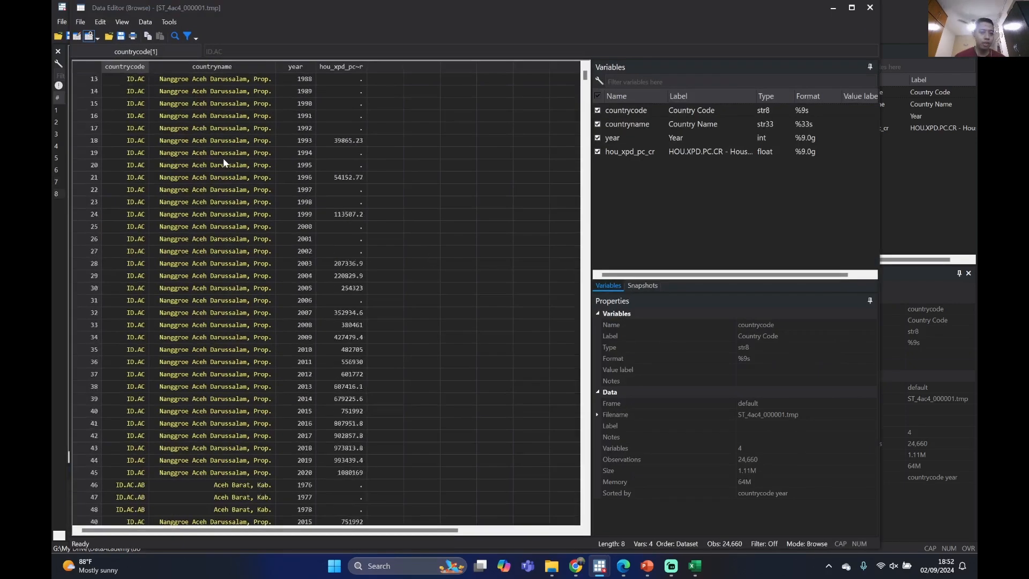
{"action": "scroll", "coordinate": [272, 169], "scroll_direction": "up", "scroll_amount": 6}
{"action": "scroll", "coordinate": [277, 201], "scroll_direction": "down", "scroll_amount": 3}
{"action": "scroll", "coordinate": [276, 193], "scroll_direction": "down", "scroll_amount": 12}
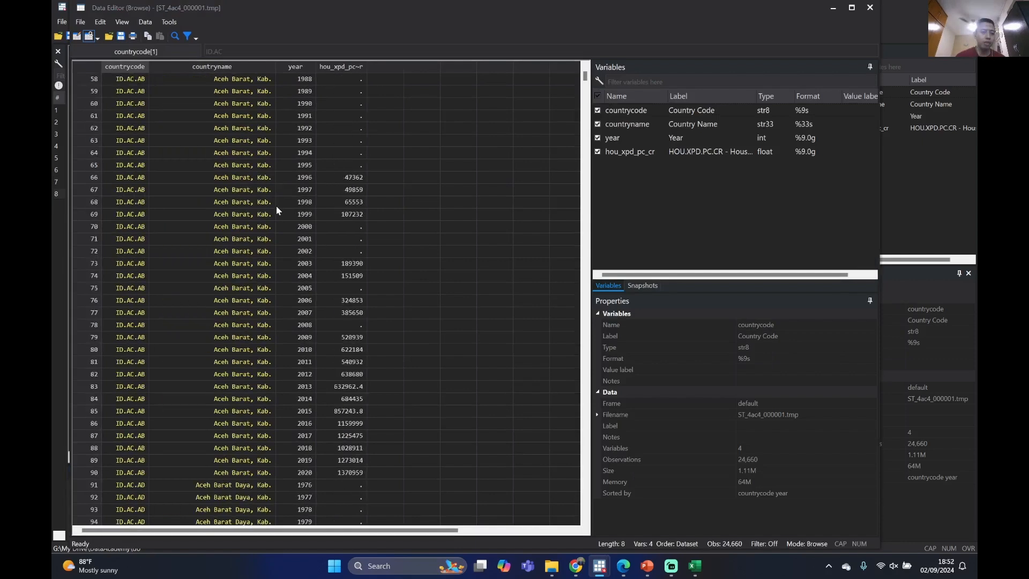
{"action": "left_click", "coordinate": [870, 8]}
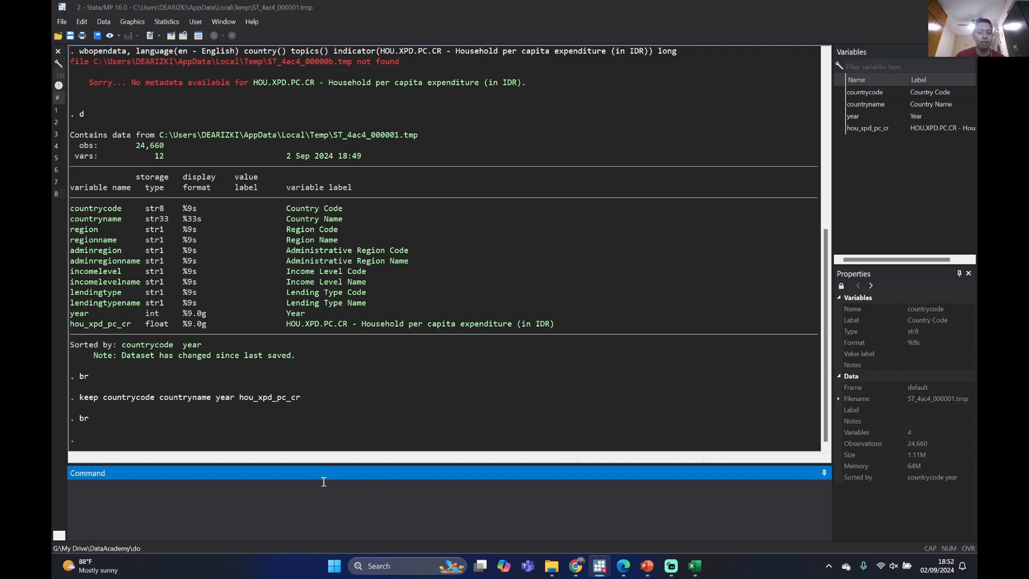
Begin a conditional drop command with "drop if regexm("
{"action": "type", "text": "drop if "}
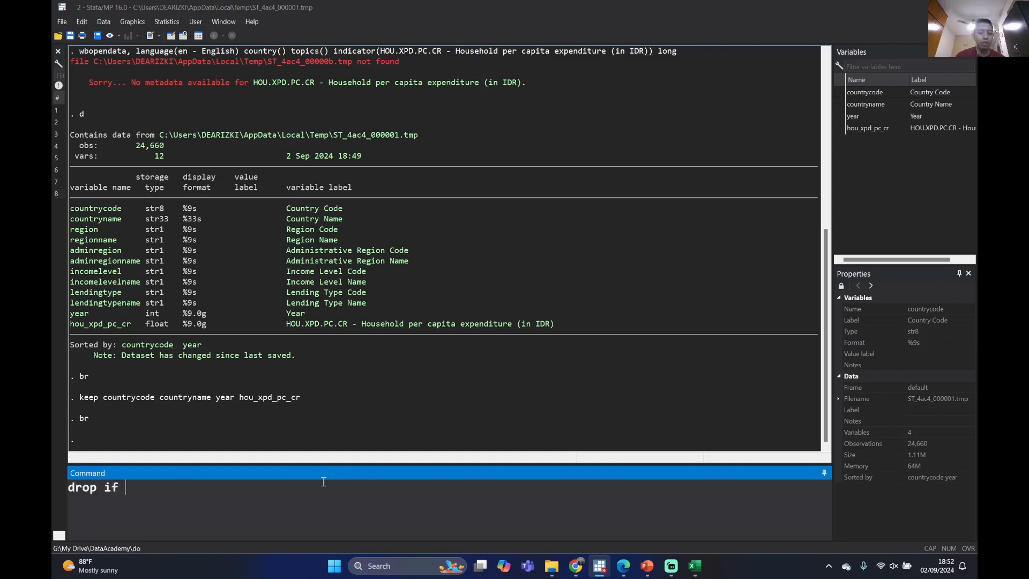
{"action": "type", "text": "r"}
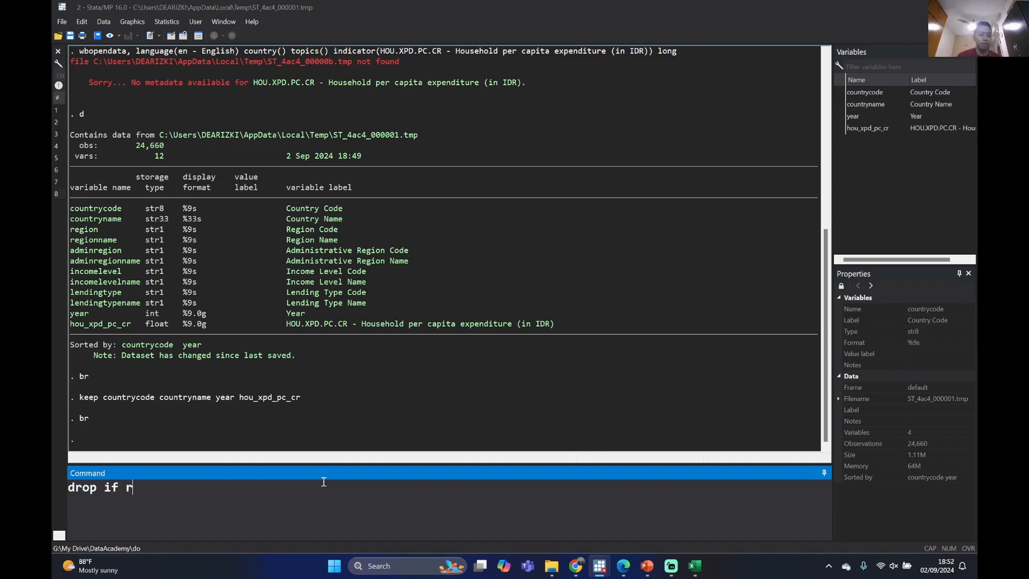
{"action": "type", "text": "ege"}
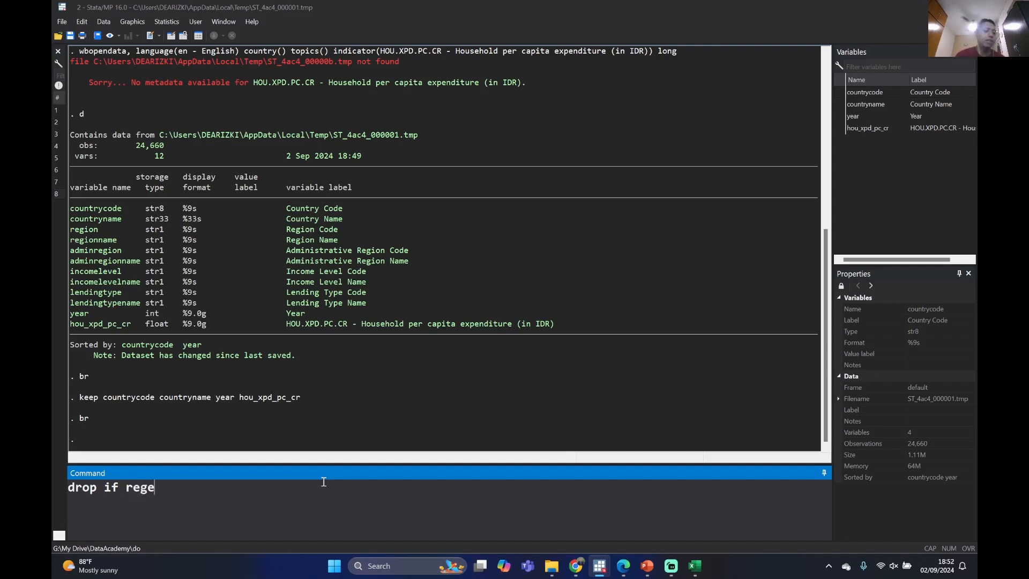
{"action": "type", "text": "x"}
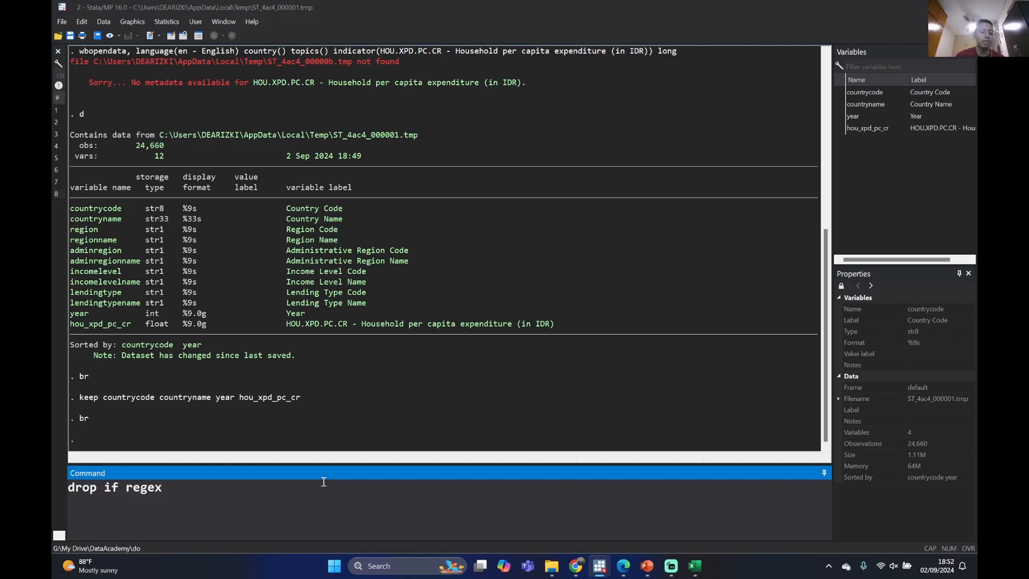
{"action": "type", "text": "m("}
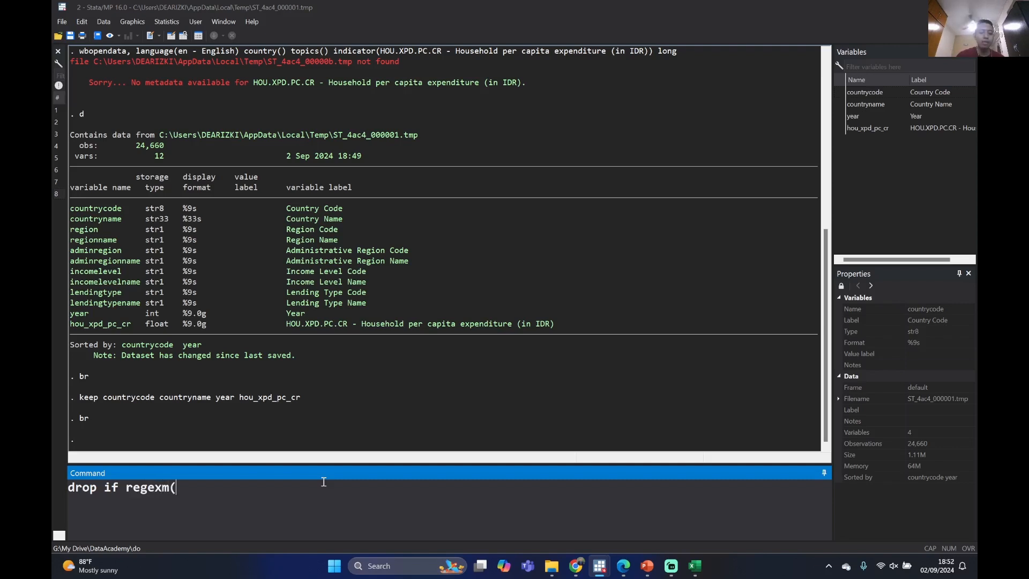
{"action": "left_click", "coordinate": [840, 93]}
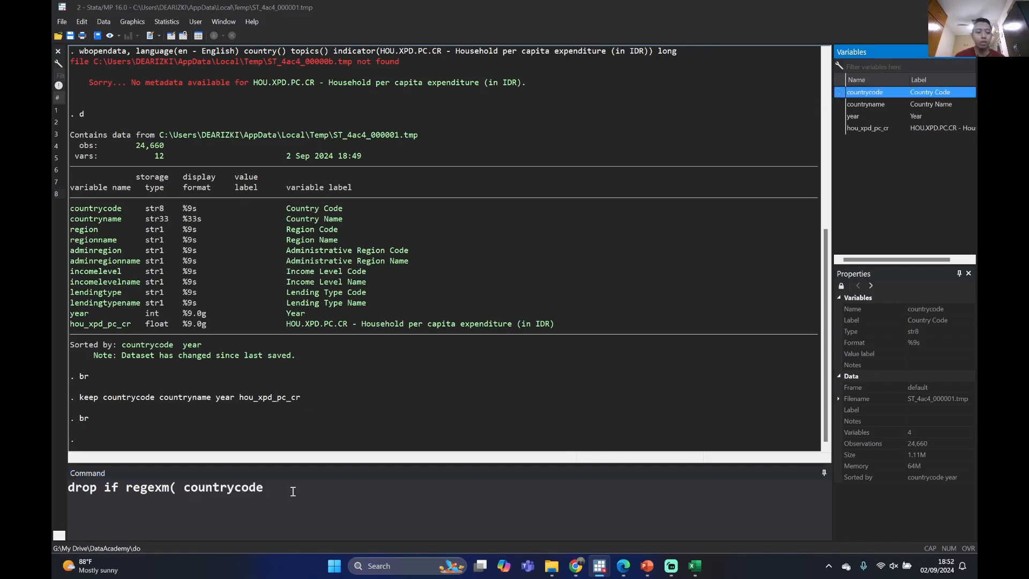
{"action": "key", "text": "BackSpace"}
{"action": "key", "text": "BackSpace"}
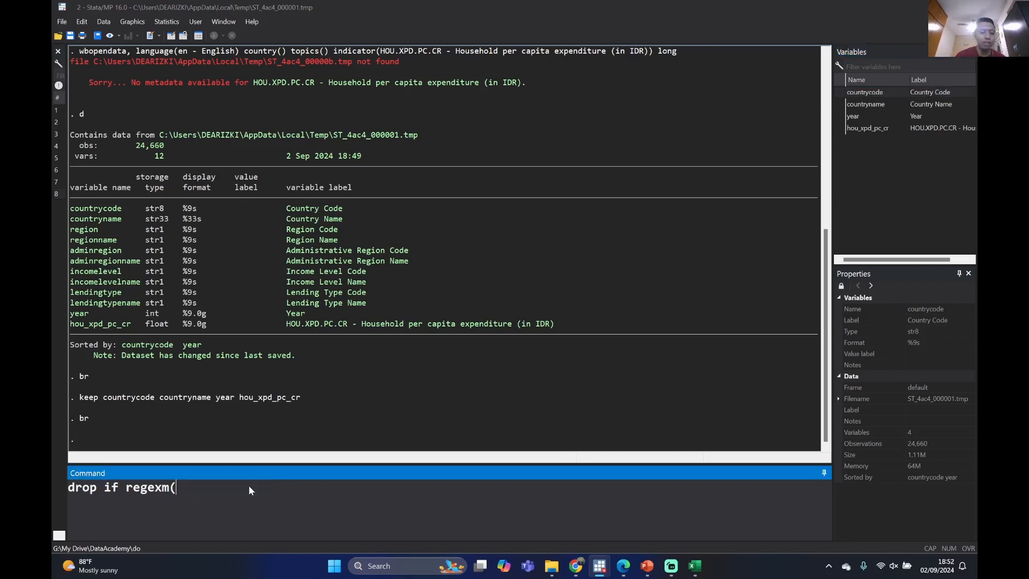
Insert countryname as the first argument of regexm and remove the space after the opening parenthesis
{"action": "left_click", "coordinate": [840, 106]}
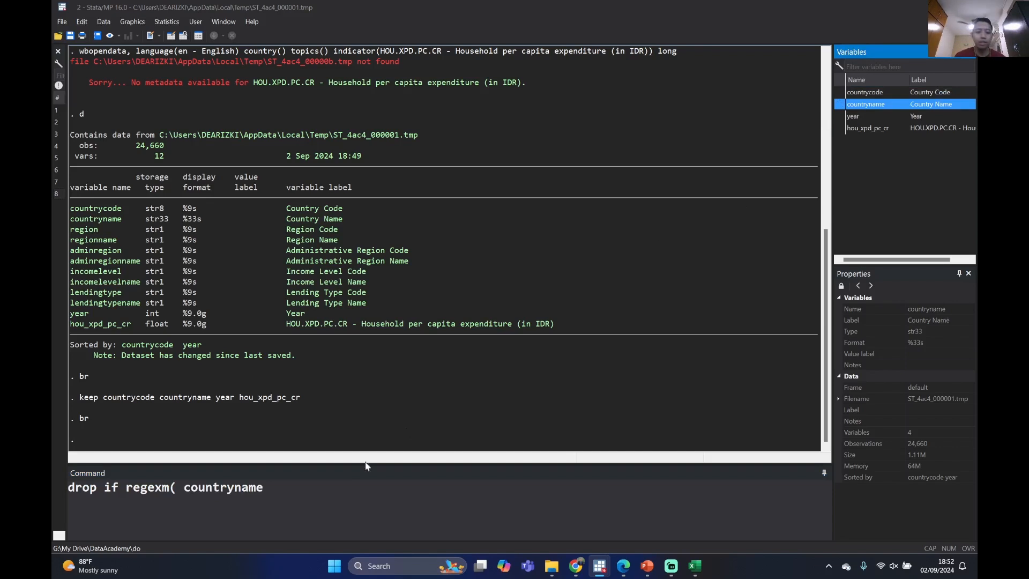
{"action": "left_click", "coordinate": [350, 491]}
{"action": "key", "text": "Left"}
{"action": "key", "text": "Left"}
{"action": "key", "text": "Left"}
{"action": "key", "text": "Left"}
{"action": "key", "text": "Left"}
{"action": "key", "text": "Left"}
{"action": "key", "text": "Left"}
{"action": "key", "text": "Left"}
{"action": "key", "text": "Left"}
{"action": "key", "text": "Left"}
{"action": "key", "text": "Left"}
{"action": "key", "text": "Left"}
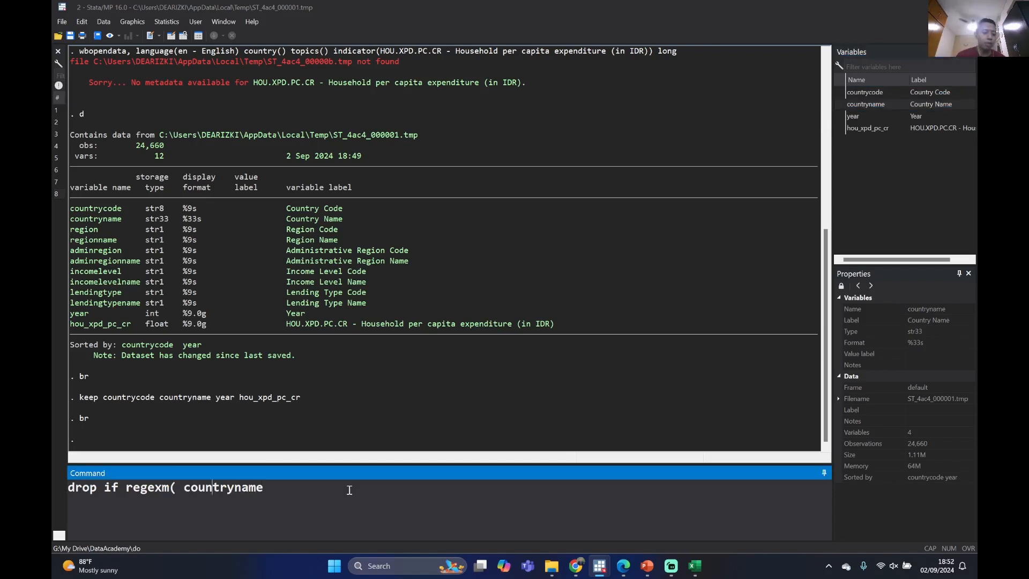
{"action": "key", "text": "Delete"}
{"action": "key", "text": "Right"}
{"action": "key", "text": "Right"}
{"action": "key", "text": "Right"}
{"action": "key", "text": "Right"}
{"action": "key", "text": "Right"}
{"action": "key", "text": "Right"}
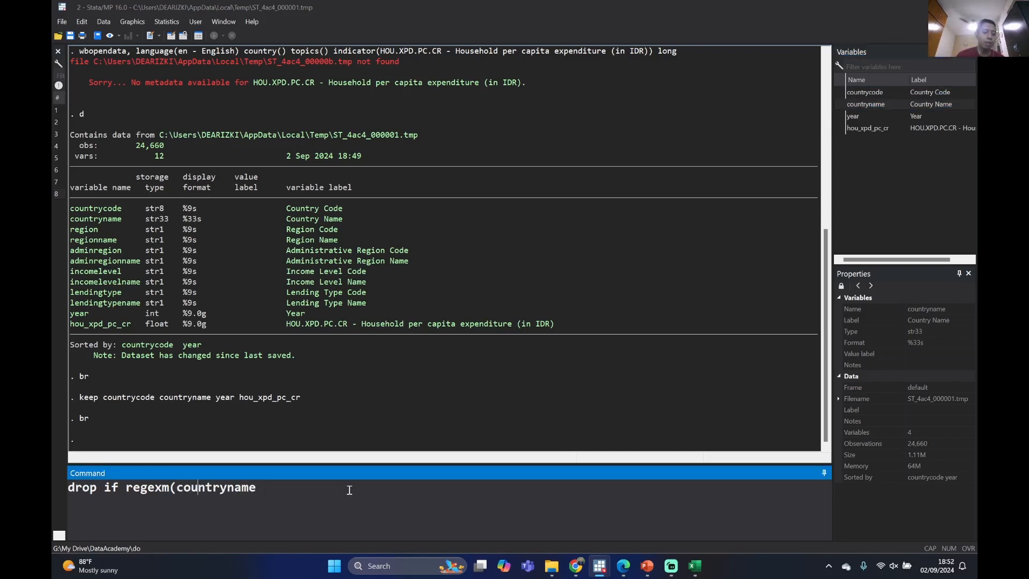
{"action": "key", "text": "Right"}
{"action": "key", "text": "Right"}
{"action": "key", "text": "Right"}
{"action": "key", "text": "Right"}
{"action": "key", "text": "Right"}
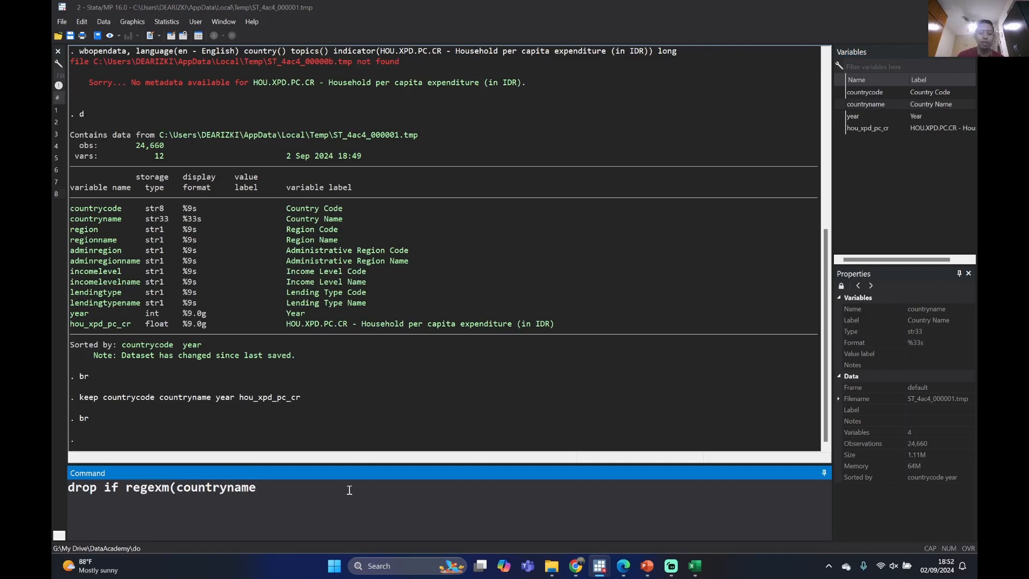
Complete the condition with the pattern "Prop." and run the command to drop the province observations
{"action": "type", "text": ","}
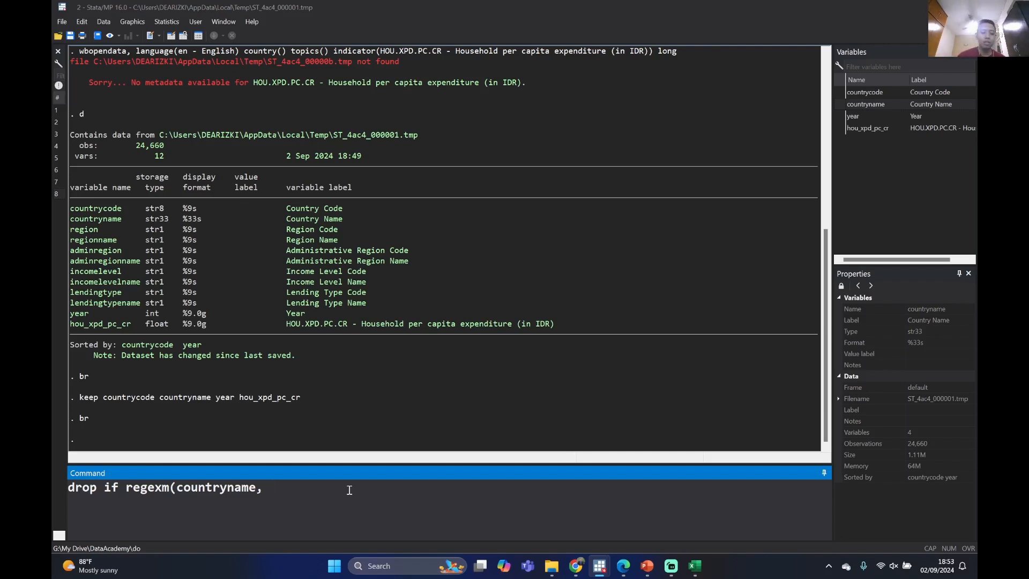
{"action": "type", "text": "Prop.\""}
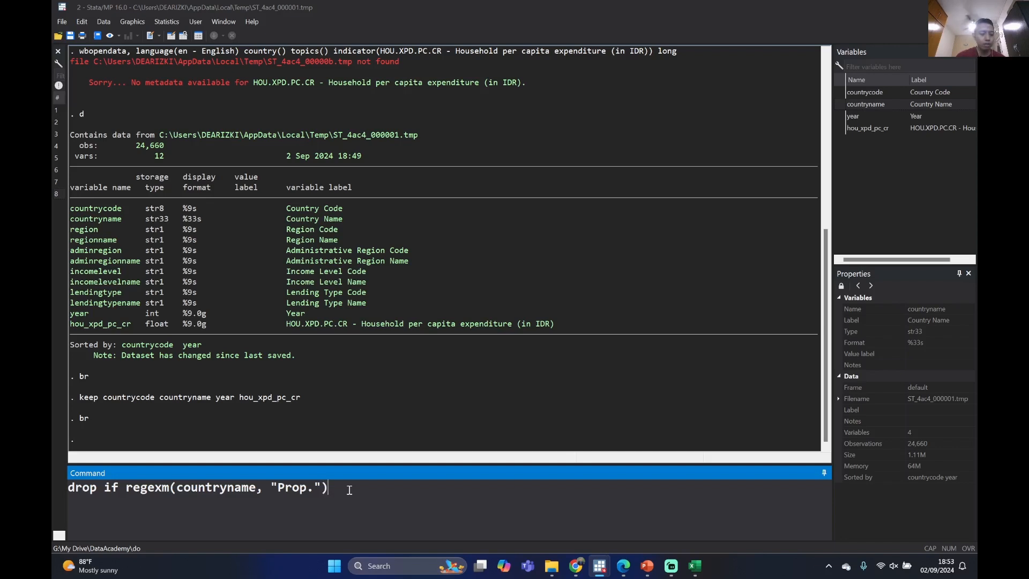
{"action": "key", "text": "Return"}
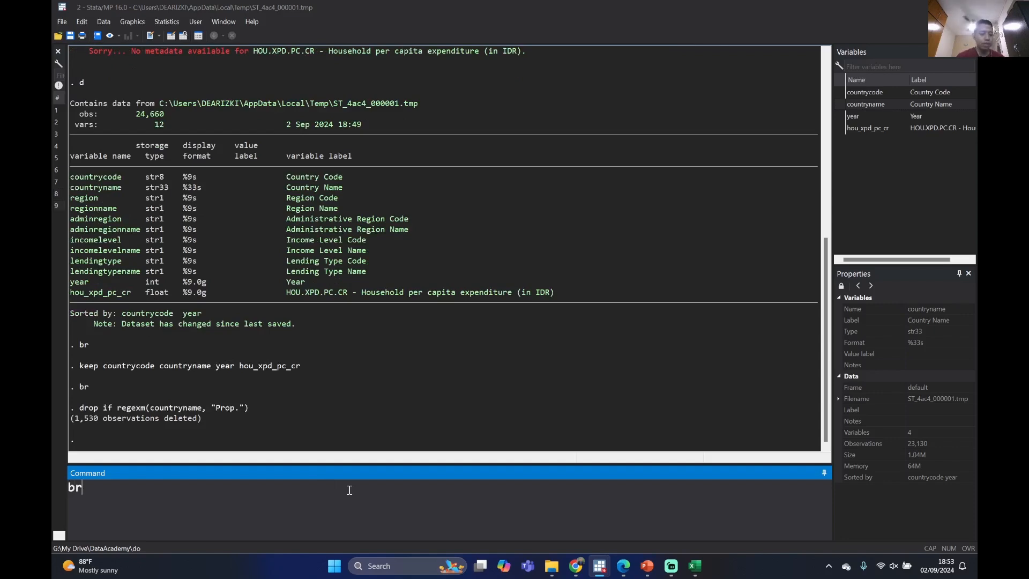
Open the dataset in the data browser with br and check the countryname column for remaining province rows
{"action": "key", "text": "Return"}
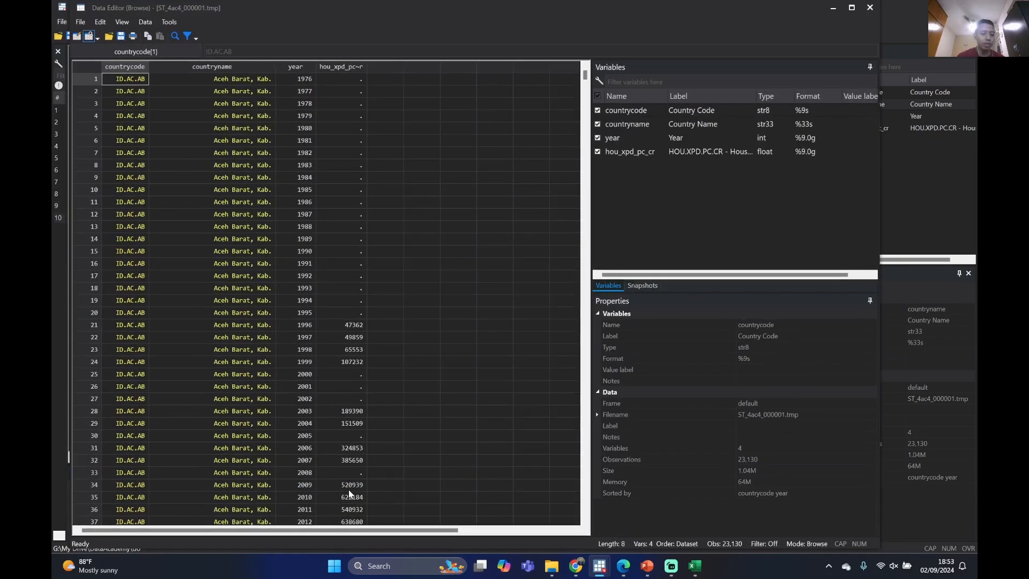
{"action": "scroll", "coordinate": [231, 95], "scroll_direction": "down", "scroll_amount": 20}
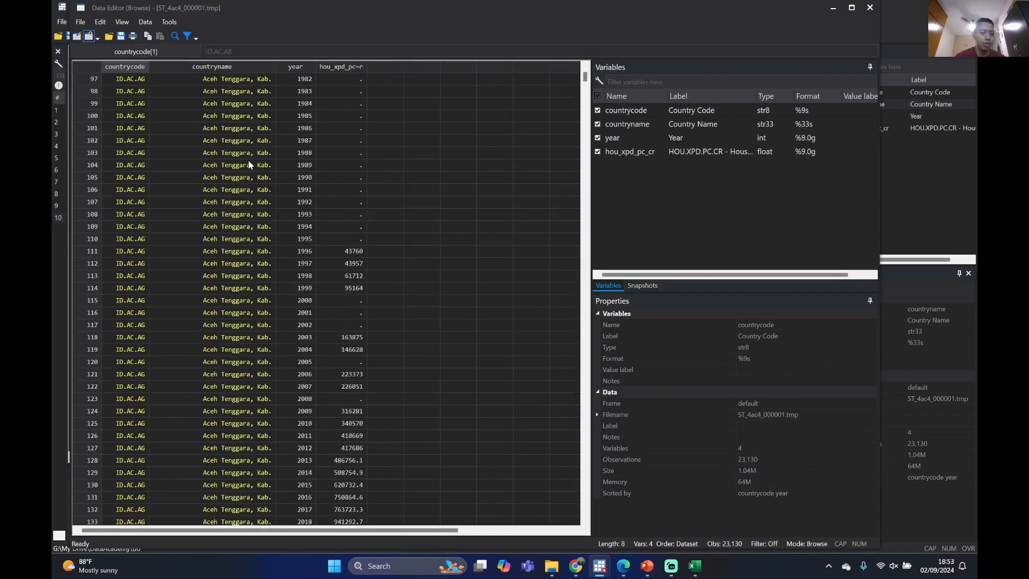
{"action": "scroll", "coordinate": [240, 174], "scroll_direction": "down", "scroll_amount": 17}
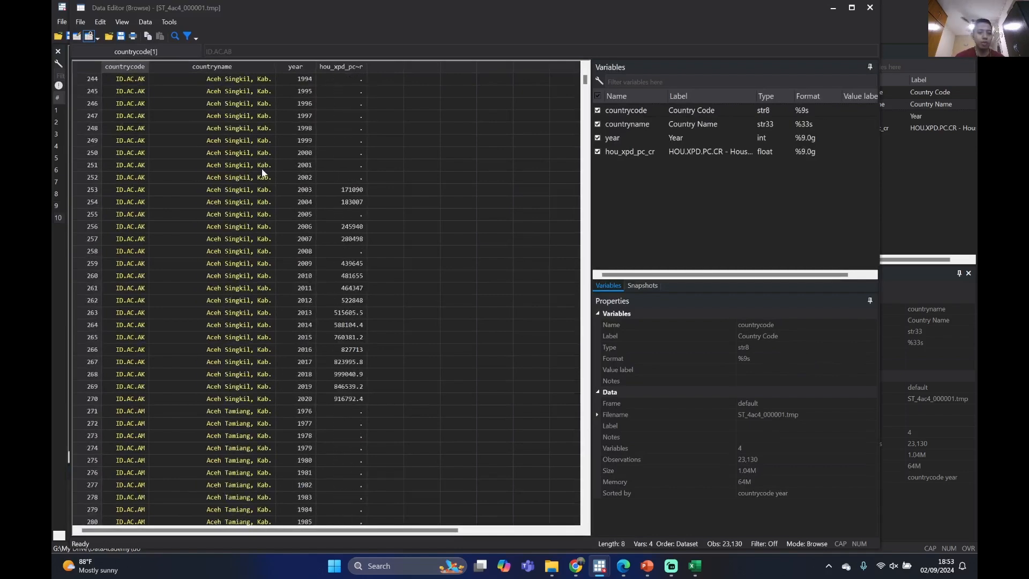
{"action": "scroll", "coordinate": [265, 155], "scroll_direction": "up", "scroll_amount": 20}
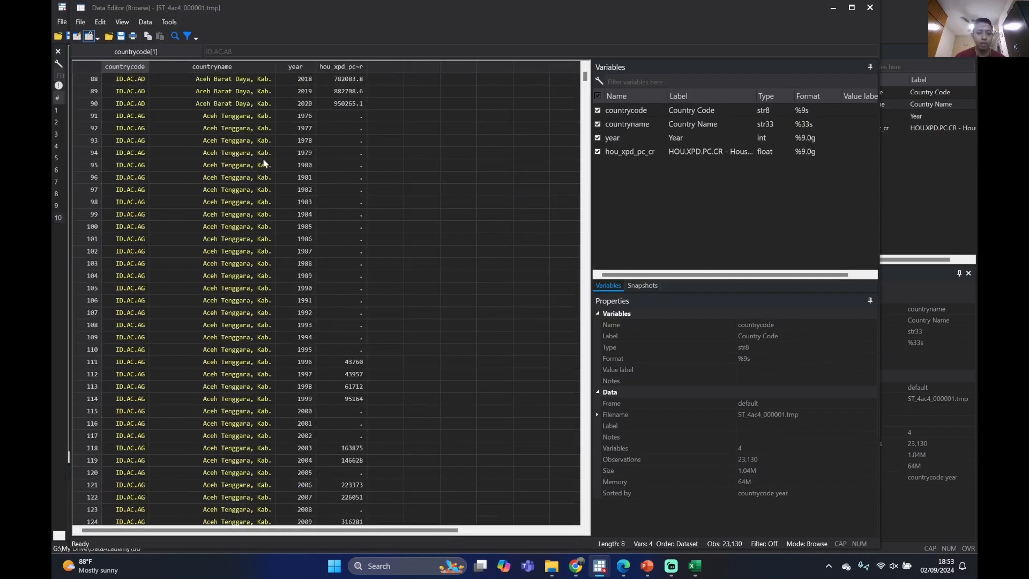
{"action": "scroll", "coordinate": [265, 159], "scroll_direction": "up", "scroll_amount": 14}
{"action": "scroll", "coordinate": [264, 154], "scroll_direction": "down", "scroll_amount": 8}
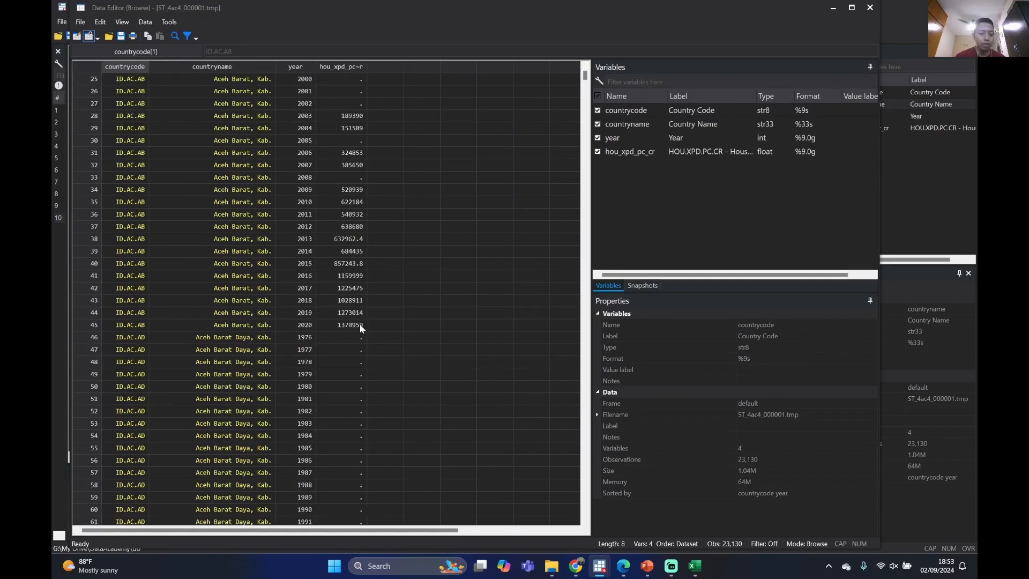
Examine the yearly hou_xpd_pc_cr values of Aceh Barat, including missing years, and close the data browser
{"action": "left_click_drag", "start_coordinate": [361, 327], "coordinate": [364, 204]}
{"action": "left_click", "coordinate": [342, 252]}
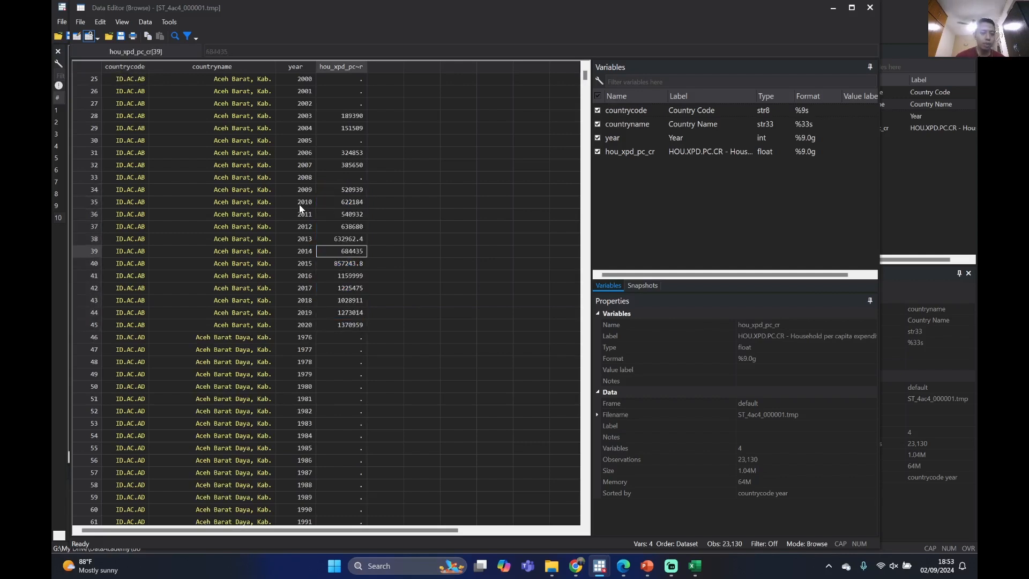
{"action": "left_click_drag", "start_coordinate": [300, 207], "coordinate": [343, 292]}
{"action": "left_click", "coordinate": [346, 313]}
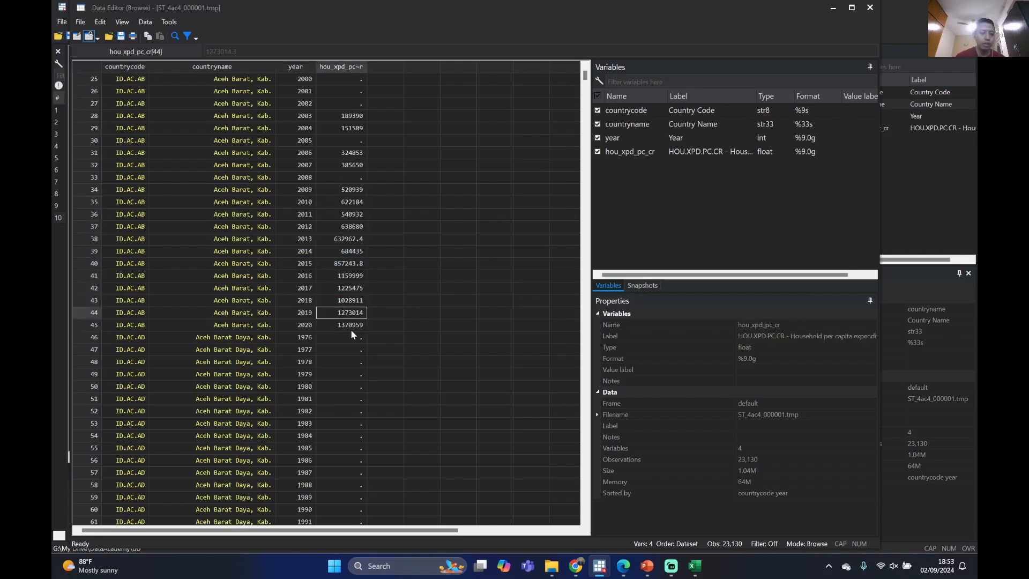
{"action": "scroll", "coordinate": [351, 329], "scroll_direction": "up", "scroll_amount": 5}
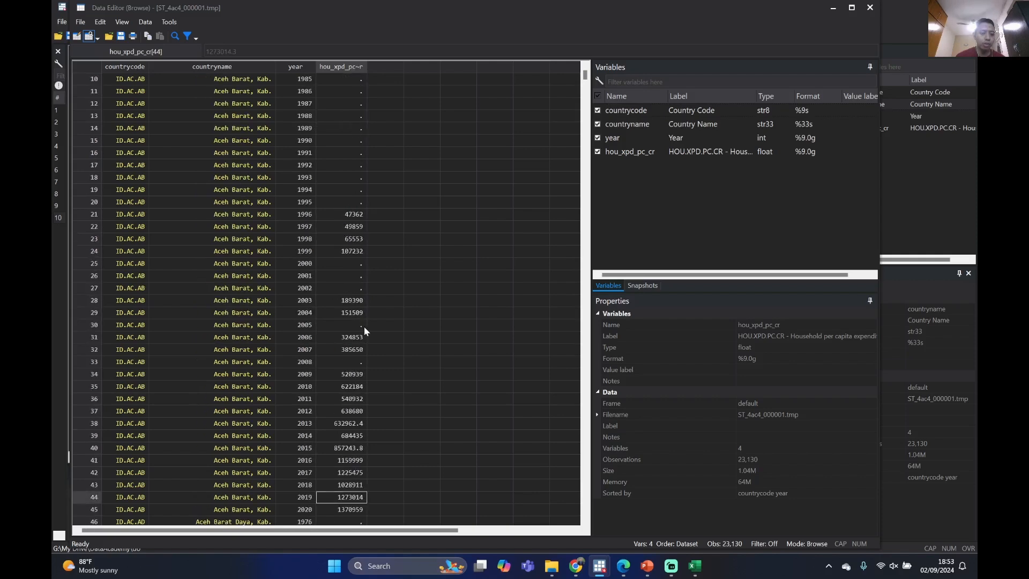
{"action": "scroll", "coordinate": [364, 330], "scroll_direction": "down", "scroll_amount": 5}
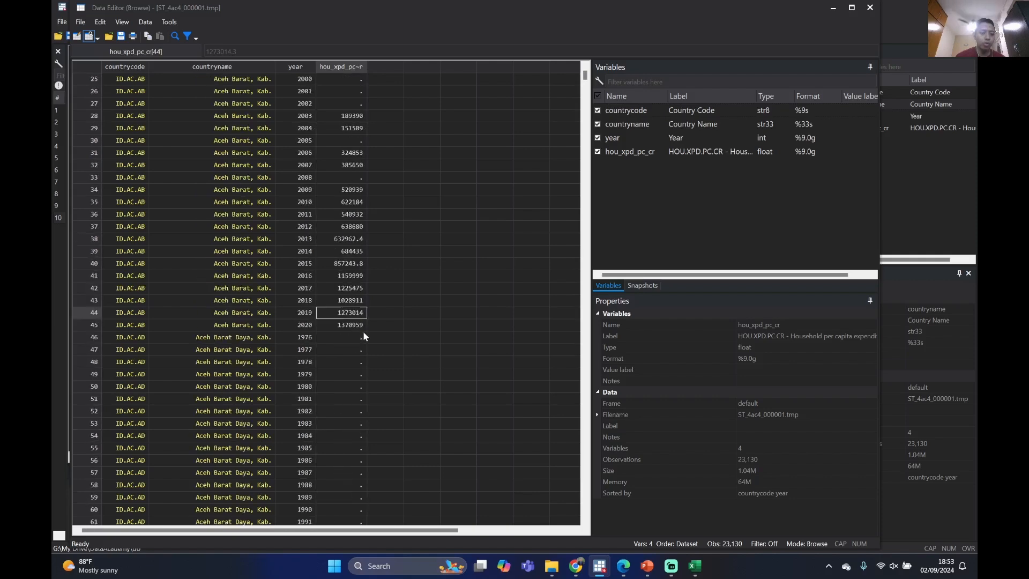
{"action": "left_click", "coordinate": [870, 8]}
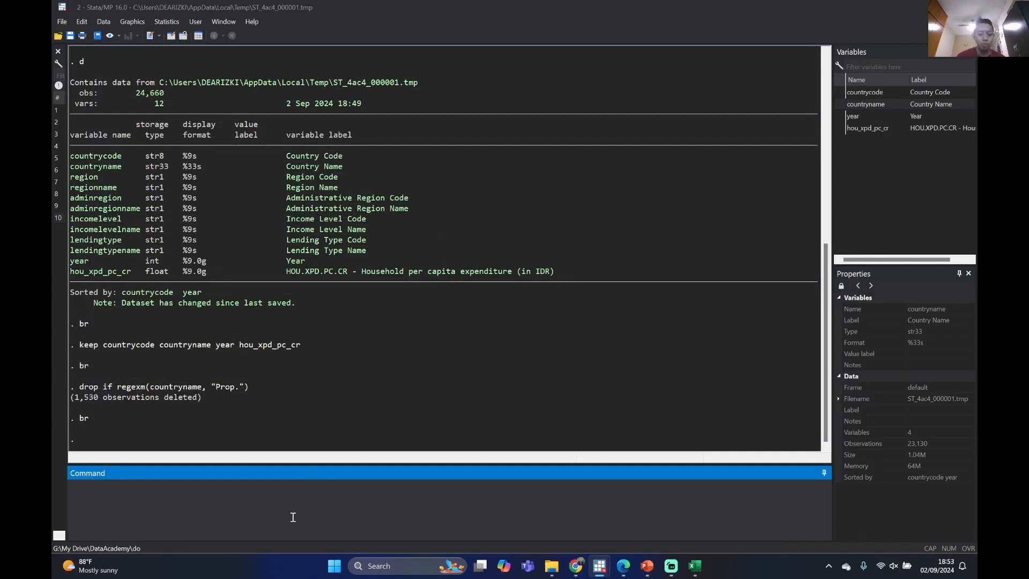
Keep only the observations with year > 2010
{"action": "type", "text": "keep if"}
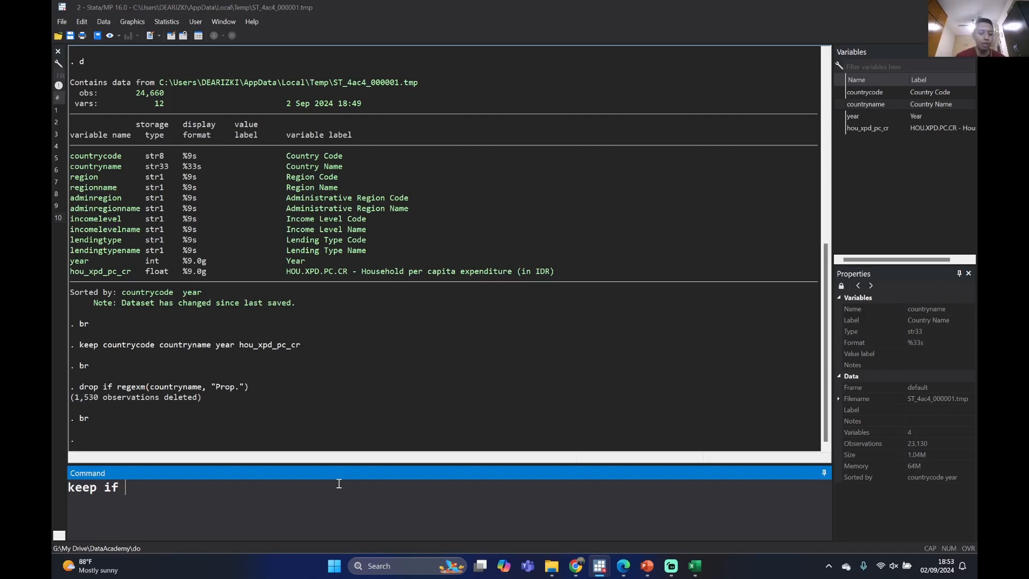
{"action": "type", "text": " year "}
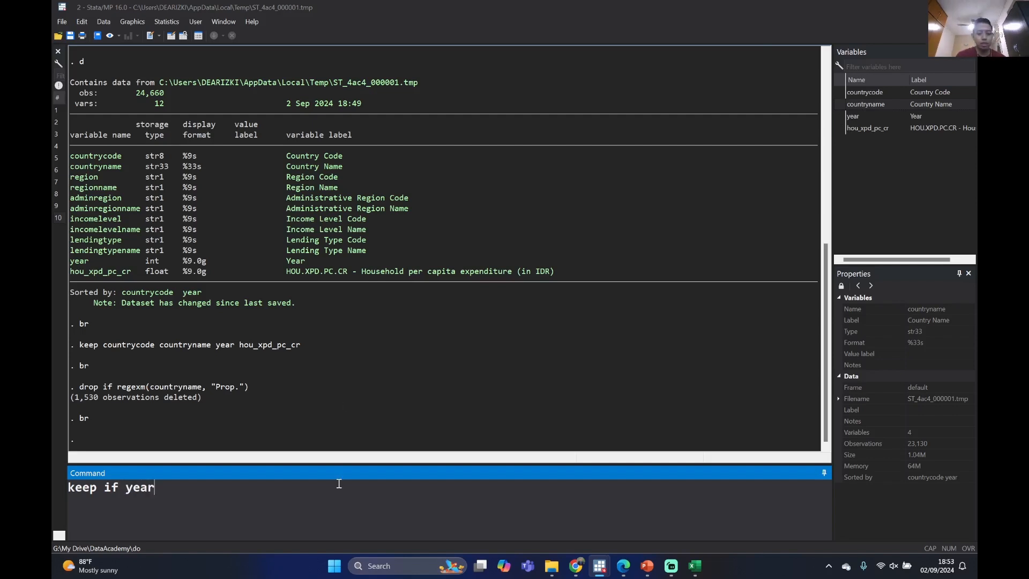
{"action": "type", "text": "> "}
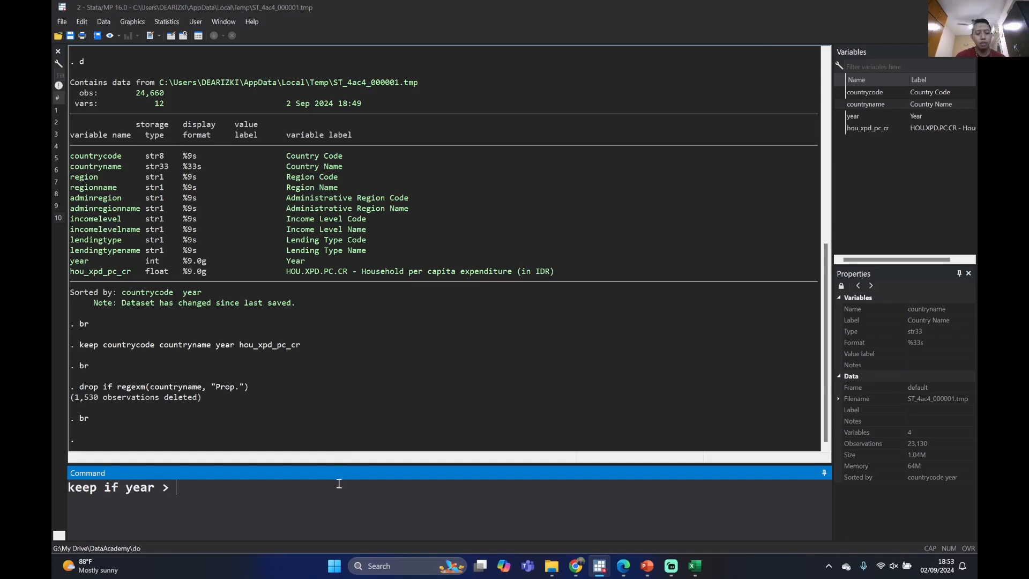
{"action": "type", "text": "2010"}
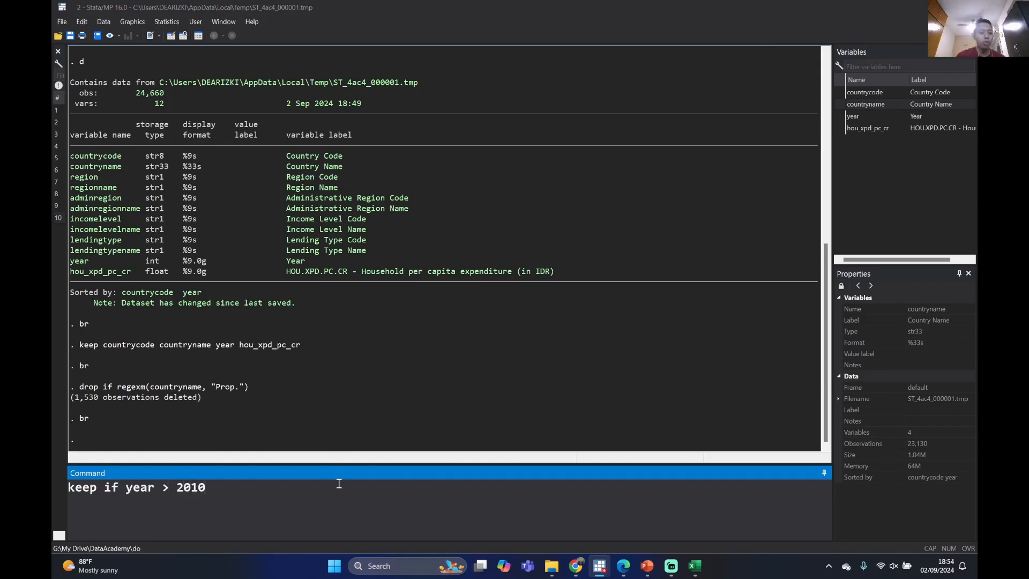
{"action": "key", "text": "Return"}
Open the filtered dataset in the data browser with br, check the year values of Aceh Barat, and close the browser
{"action": "type", "text": "br"}
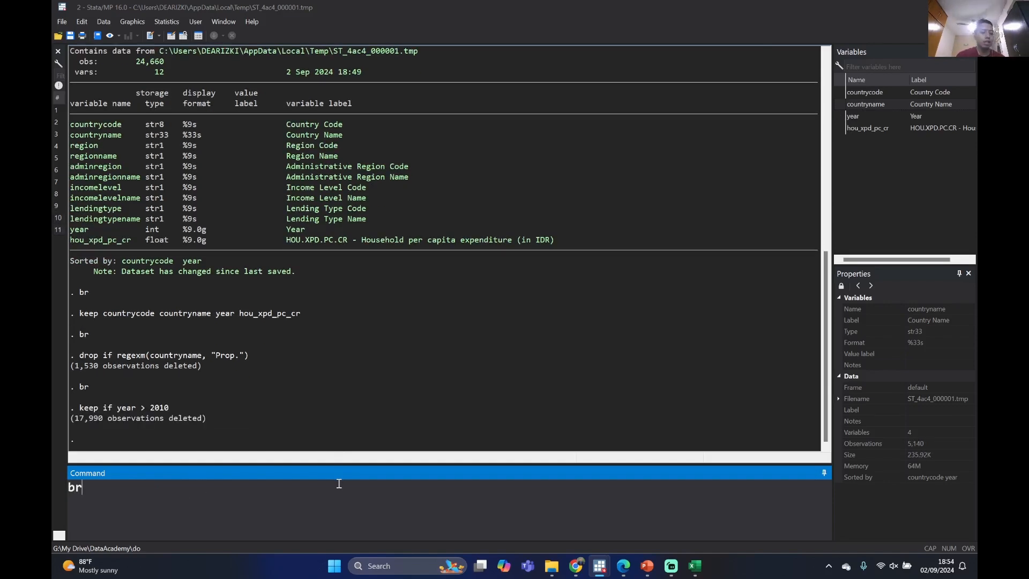
{"action": "key", "text": "Return"}
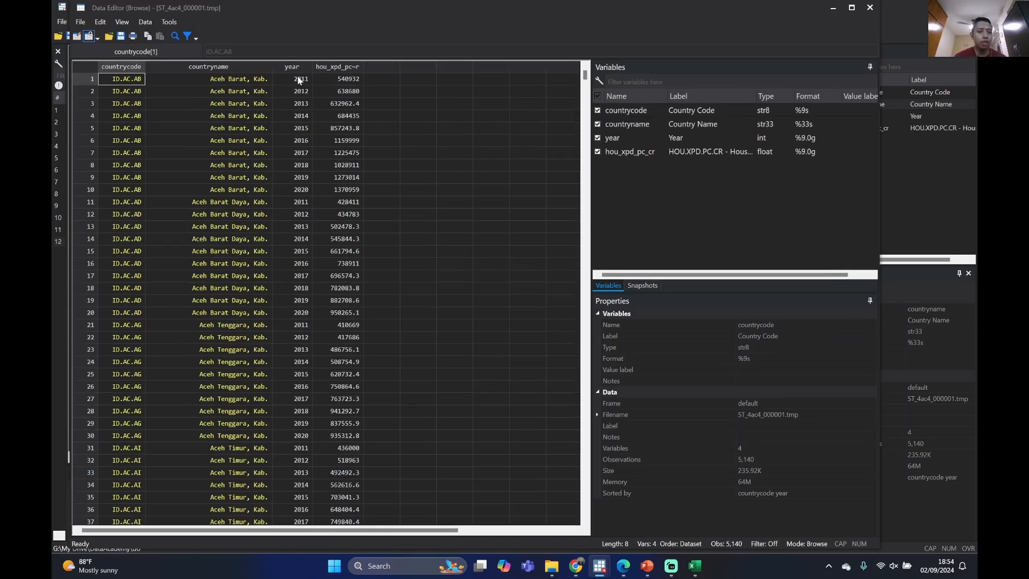
{"action": "left_click", "coordinate": [300, 79]}
{"action": "left_click_drag", "start_coordinate": [300, 80], "coordinate": [298, 195]}
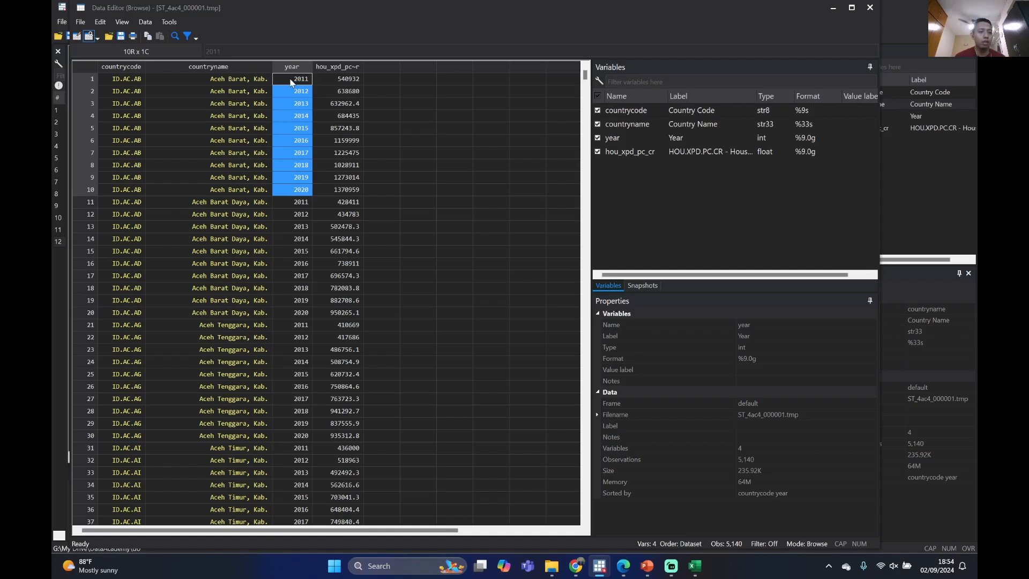
{"action": "left_click", "coordinate": [870, 8]}
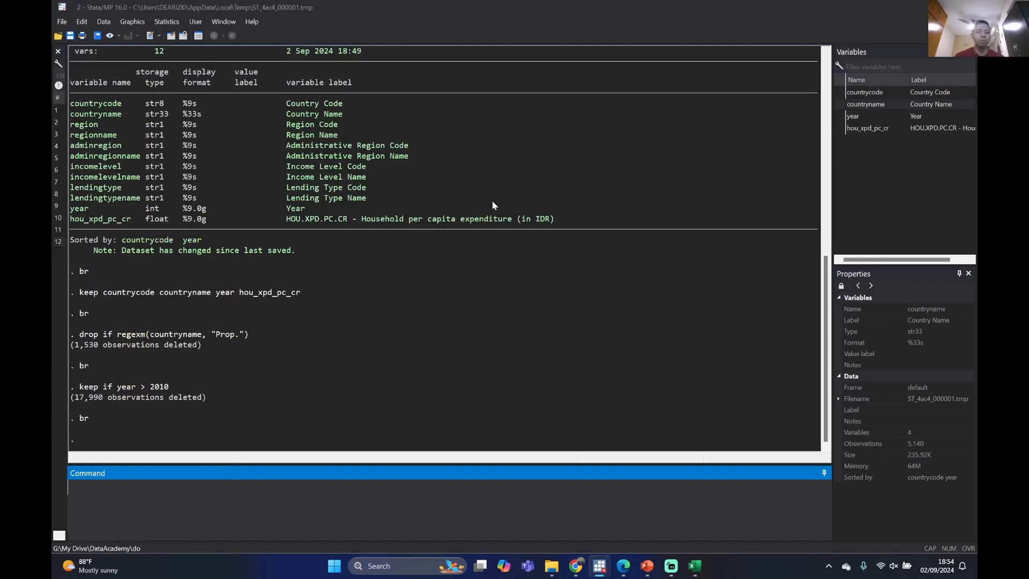
Reopen the dataset with br, review the countryname, year and hou_xpd_pc_cr columns for Aceh Barat, and close the data browser
{"action": "scroll", "coordinate": [499, 209], "scroll_direction": "up", "scroll_amount": 4}
{"action": "scroll", "coordinate": [502, 210], "scroll_direction": "down", "scroll_amount": 4}
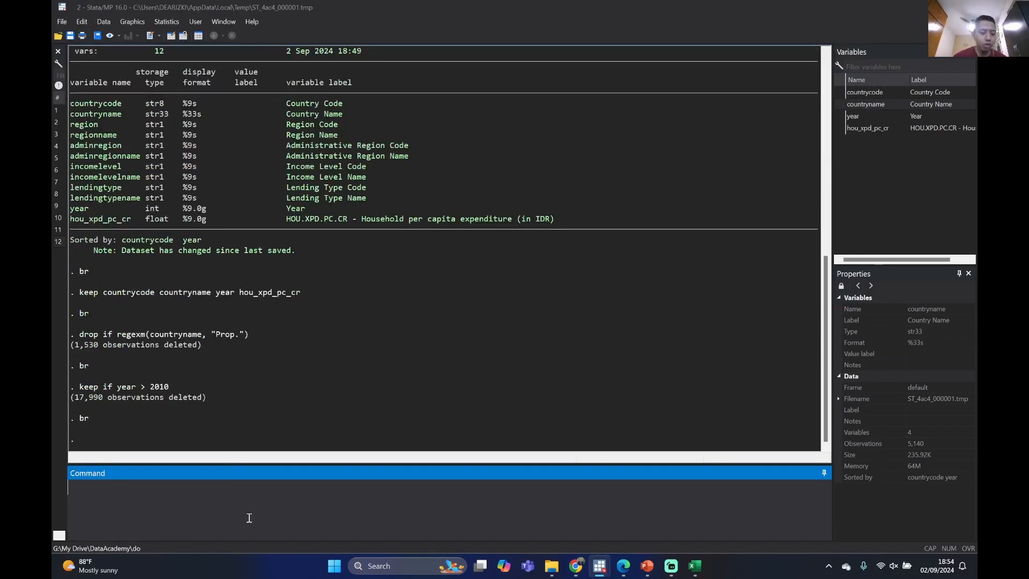
{"action": "type", "text": "br"}
{"action": "key", "text": "Return"}
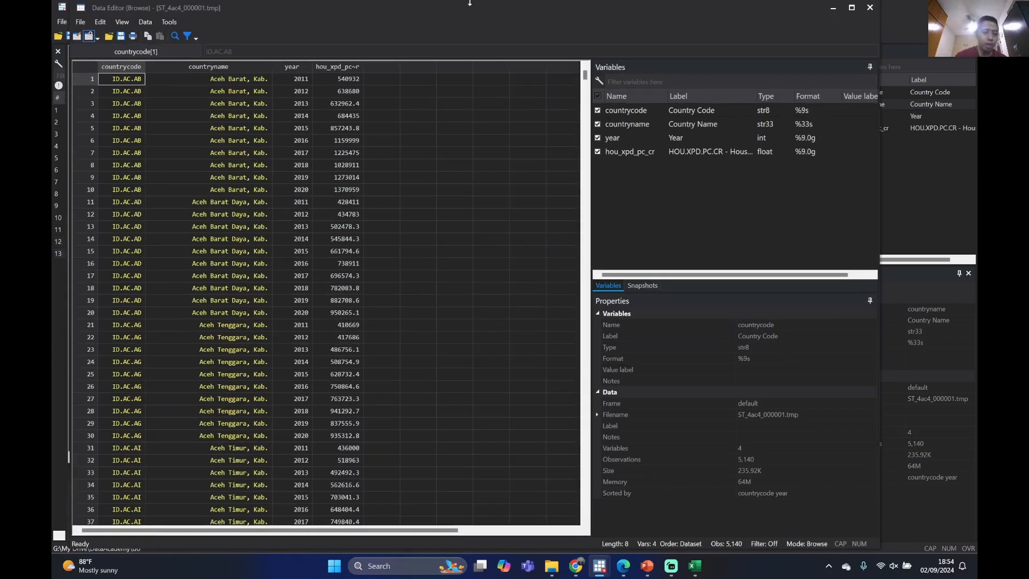
{"action": "left_click", "coordinate": [338, 90]}
{"action": "left_click", "coordinate": [293, 82]}
{"action": "left_click", "coordinate": [229, 83]}
{"action": "left_click", "coordinate": [347, 141]}
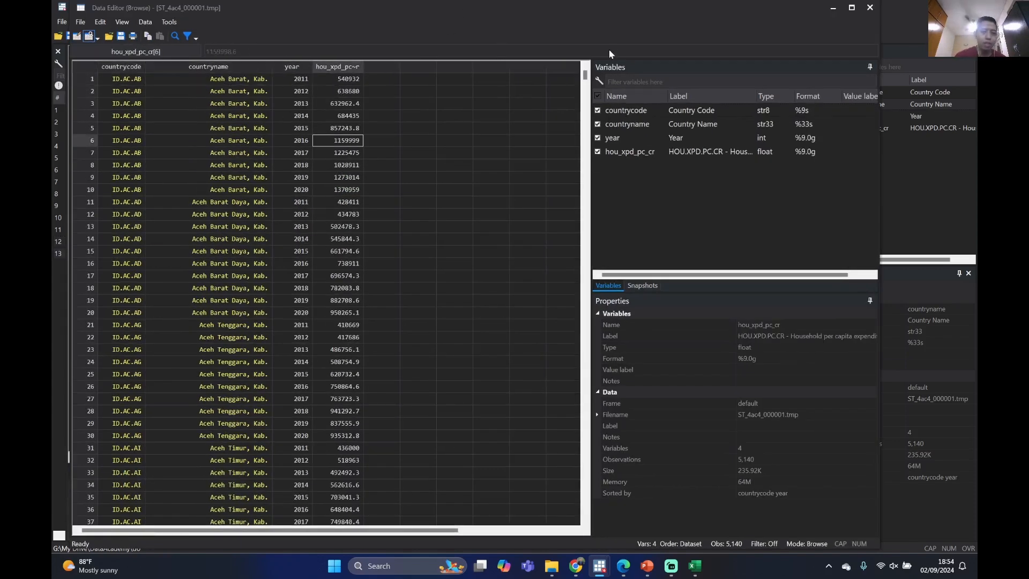
{"action": "left_click", "coordinate": [869, 8]}
Copy the earlier full wbopendata command for HOU.XPD.PC.CR from the results output and paste it as a new command
{"action": "scroll", "coordinate": [114, 332], "scroll_direction": "up", "scroll_amount": 15}
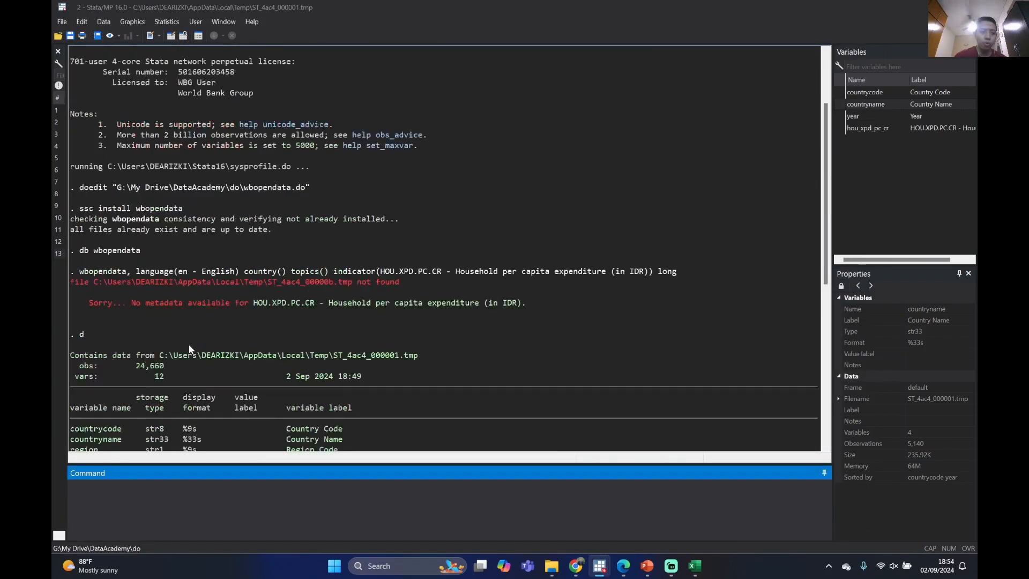
{"action": "scroll", "coordinate": [316, 332], "scroll_direction": "down", "scroll_amount": 2}
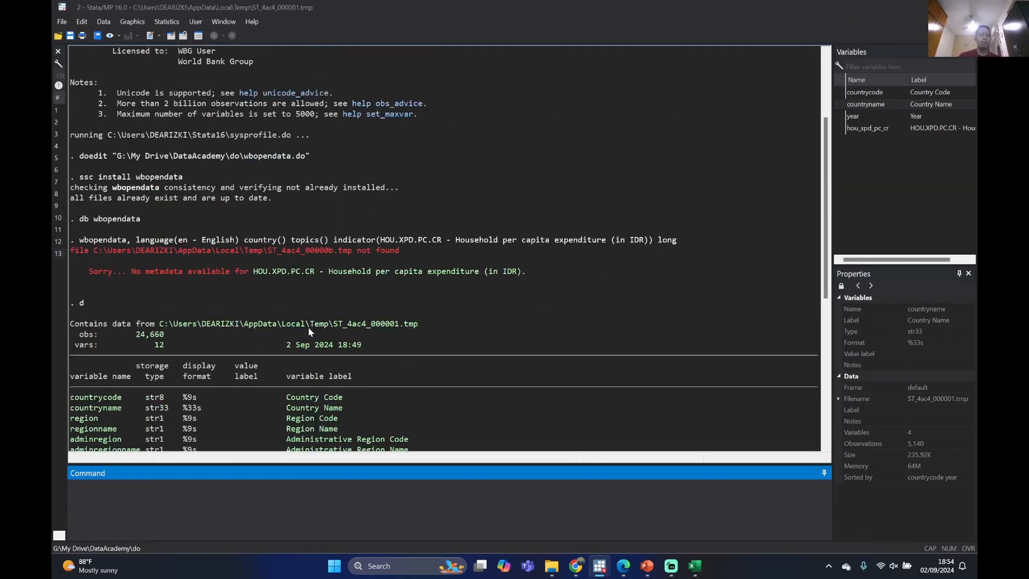
{"action": "scroll", "coordinate": [349, 242], "scroll_direction": "down", "scroll_amount": 6}
{"action": "scroll", "coordinate": [352, 246], "scroll_direction": "up", "scroll_amount": 8}
{"action": "scroll", "coordinate": [300, 273], "scroll_direction": "down", "scroll_amount": 3}
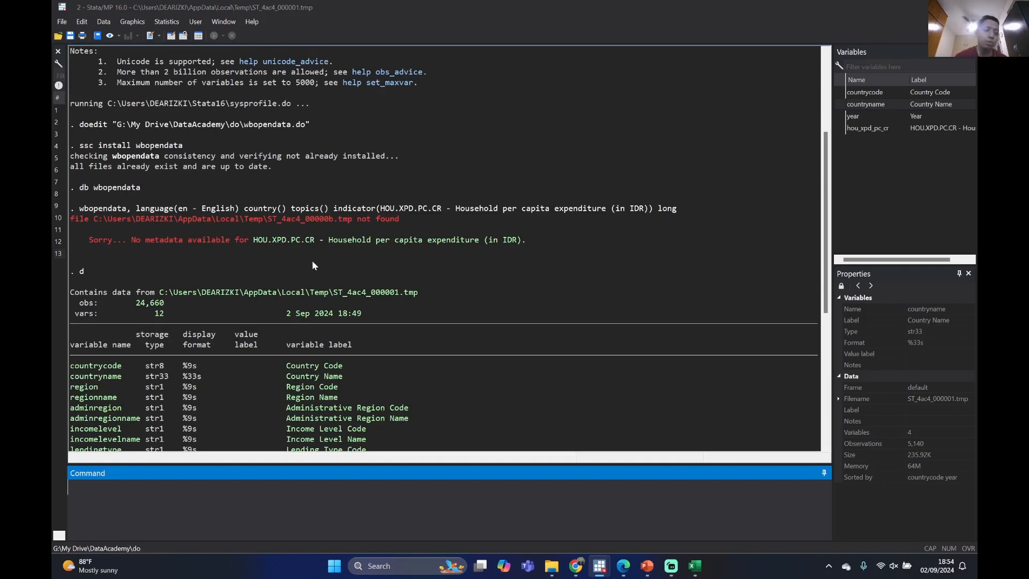
{"action": "left_click", "coordinate": [81, 212]}
{"action": "left_click", "coordinate": [81, 211]}
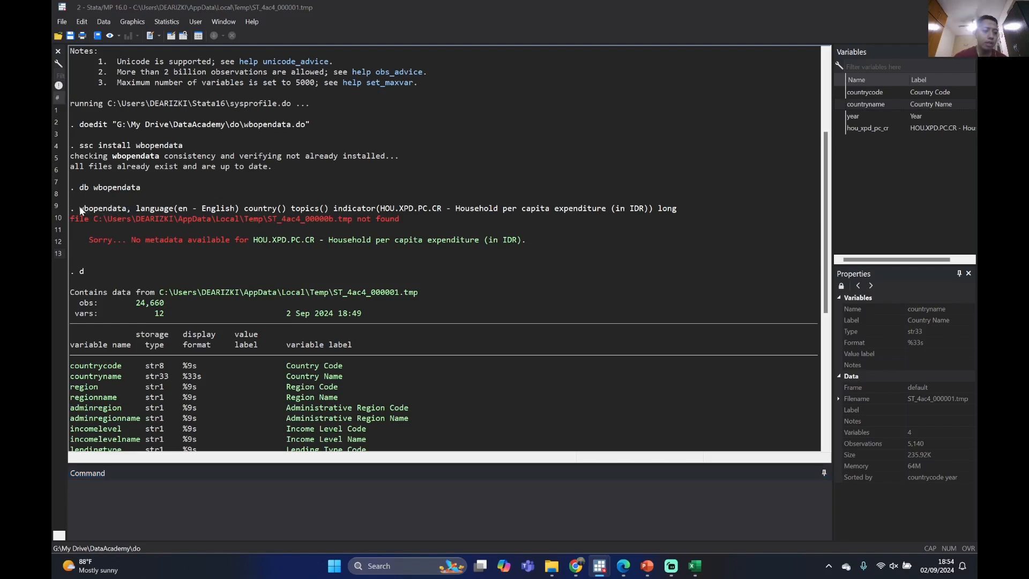
{"action": "left_click_drag", "start_coordinate": [83, 212], "coordinate": [599, 209]}
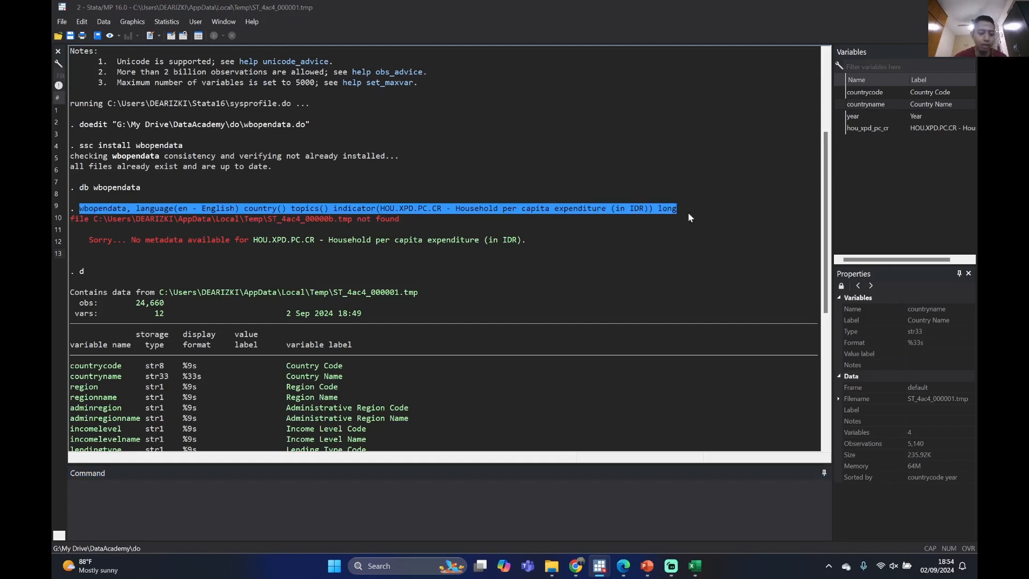
{"action": "scroll", "coordinate": [431, 275], "scroll_direction": "down", "scroll_amount": 9}
{"action": "left_click", "coordinate": [322, 507]}
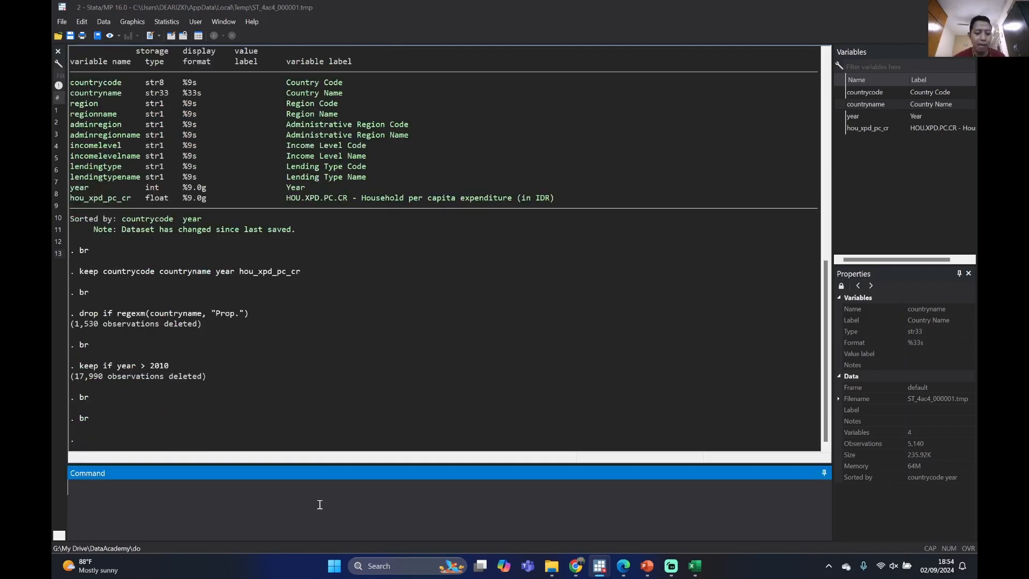
{"action": "type", "text": "wbopendata, language(en - English) country() topics() indicator(HOU.XPD.PC.CR - Household per capita expenditure (in IDR)) long"}
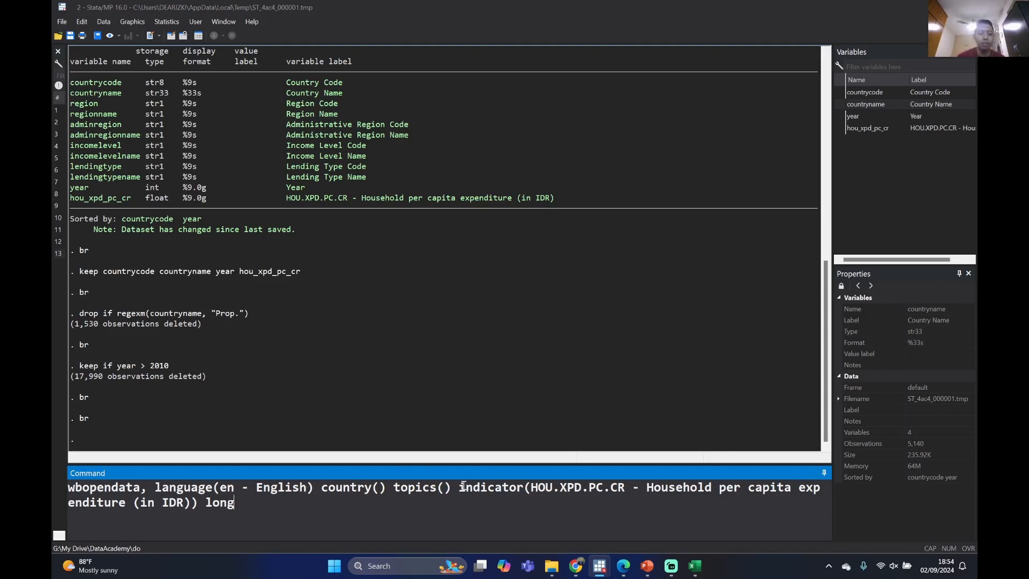
Examine the indicator option of the pasted command, distinguishing the HOU.XPD.PC.CR code from its description
{"action": "left_click_drag", "start_coordinate": [460, 487], "coordinate": [609, 492]}
{"action": "key", "text": "ctrl+z"}
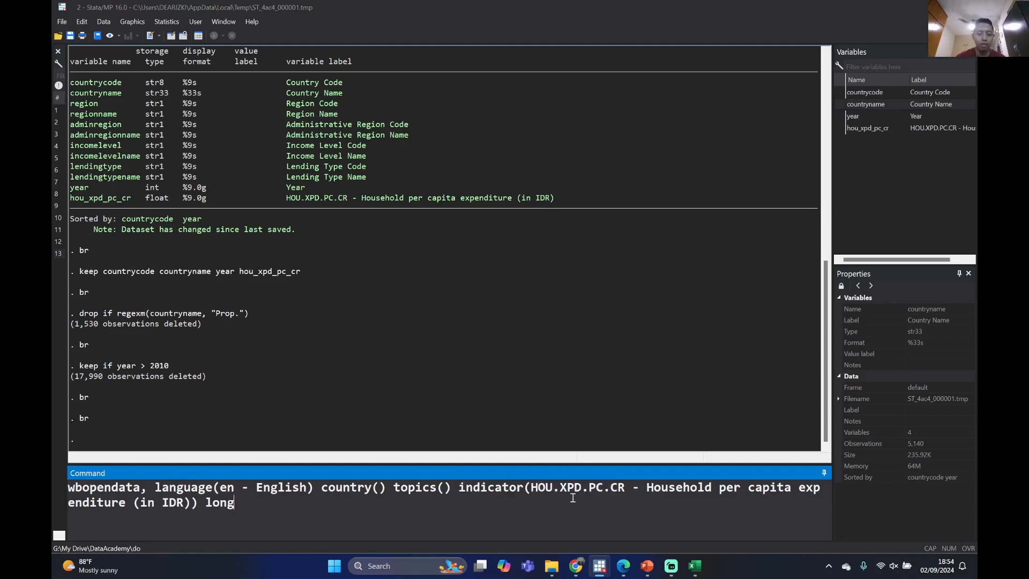
{"action": "left_click_drag", "start_coordinate": [532, 489], "coordinate": [189, 501]}
{"action": "left_click", "coordinate": [626, 487]}
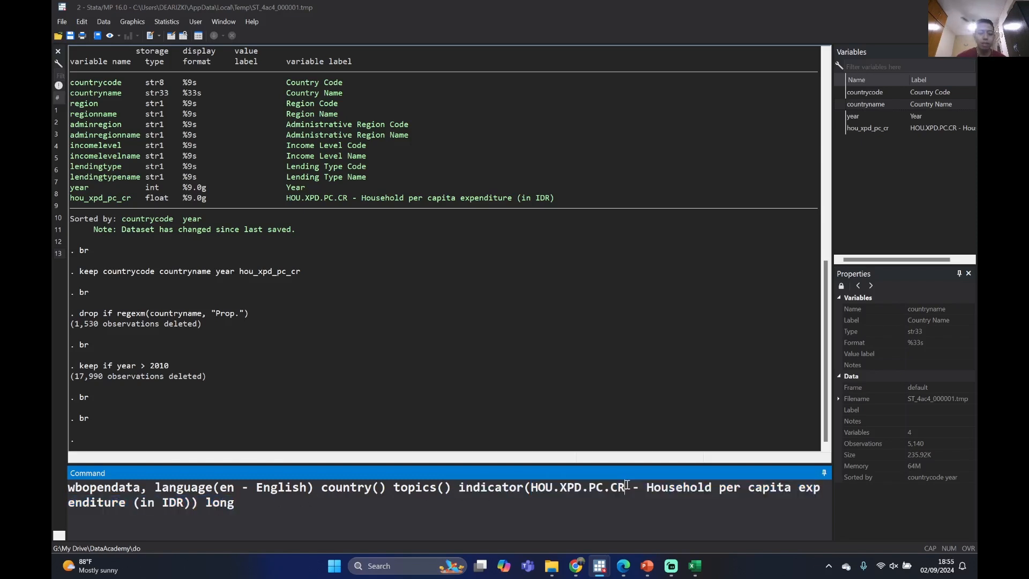
{"action": "left_click_drag", "start_coordinate": [545, 487], "coordinate": [620, 487]}
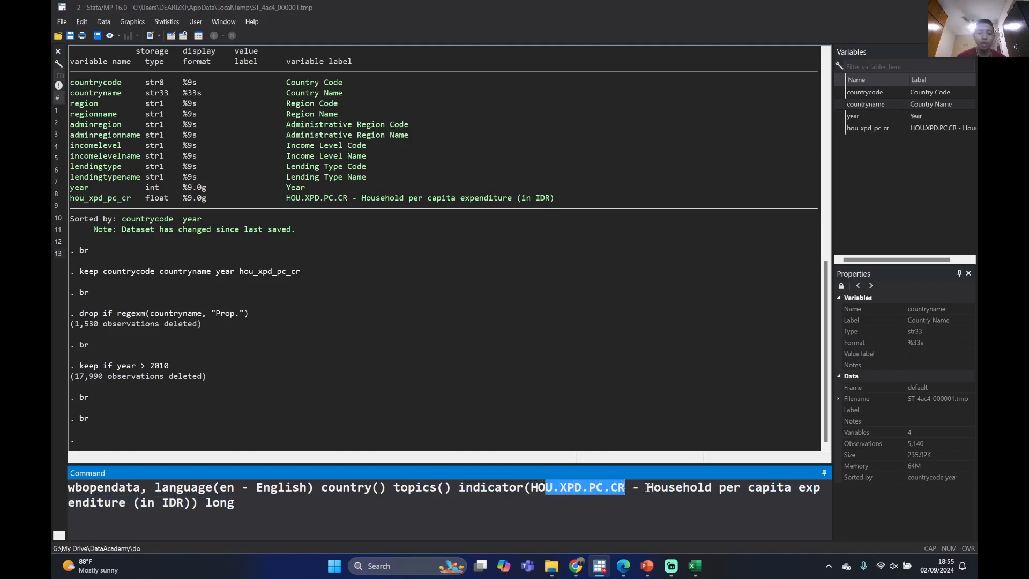
{"action": "left_click", "coordinate": [647, 488]}
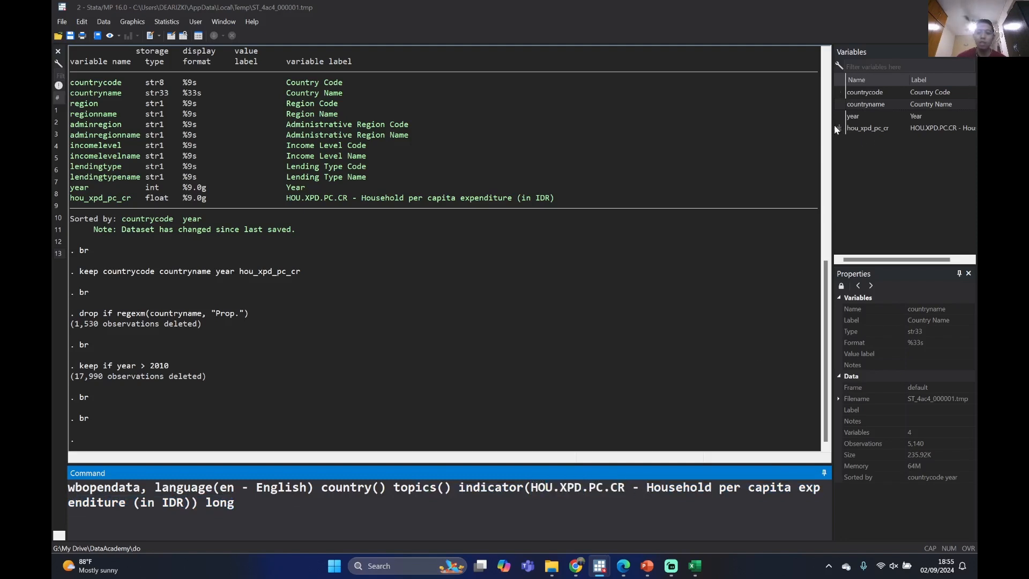
Widen the variables list to view the hou_xpd_pc_cr label, and return the list to its narrower width
{"action": "left_click_drag", "start_coordinate": [832, 126], "coordinate": [738, 126]}
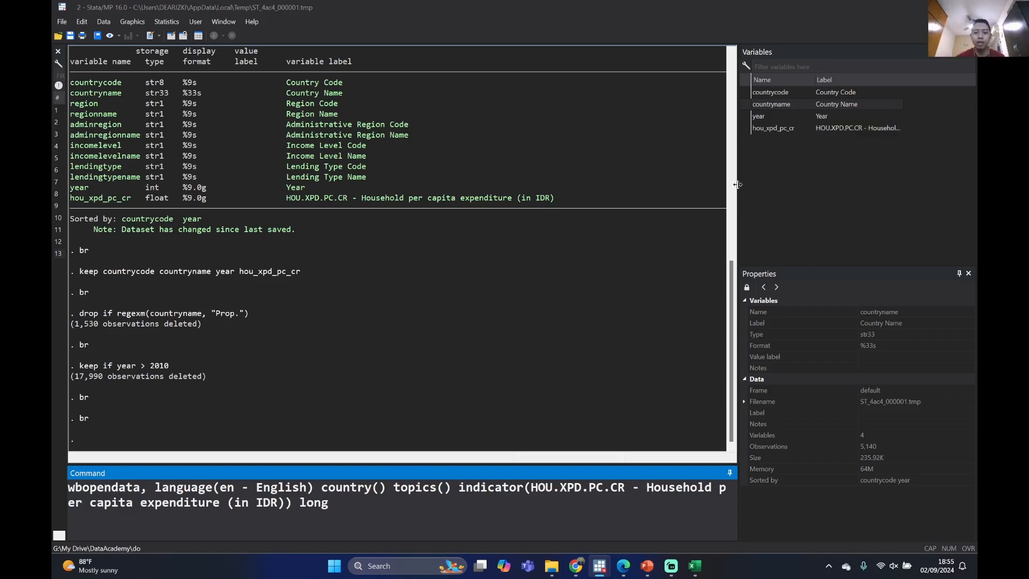
{"action": "left_click_drag", "start_coordinate": [738, 187], "coordinate": [831, 186]}
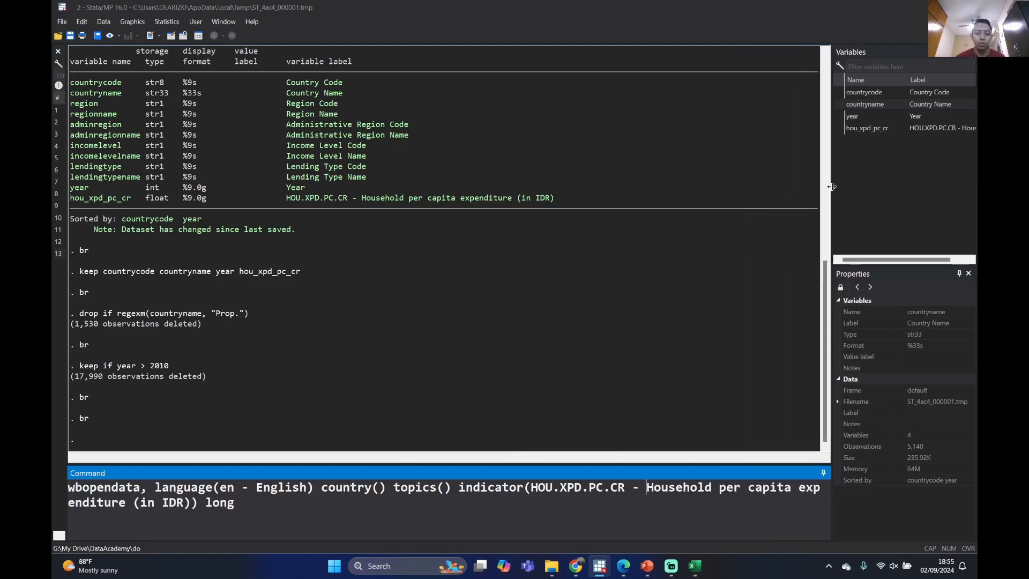
{"action": "left_click", "coordinate": [744, 296]}
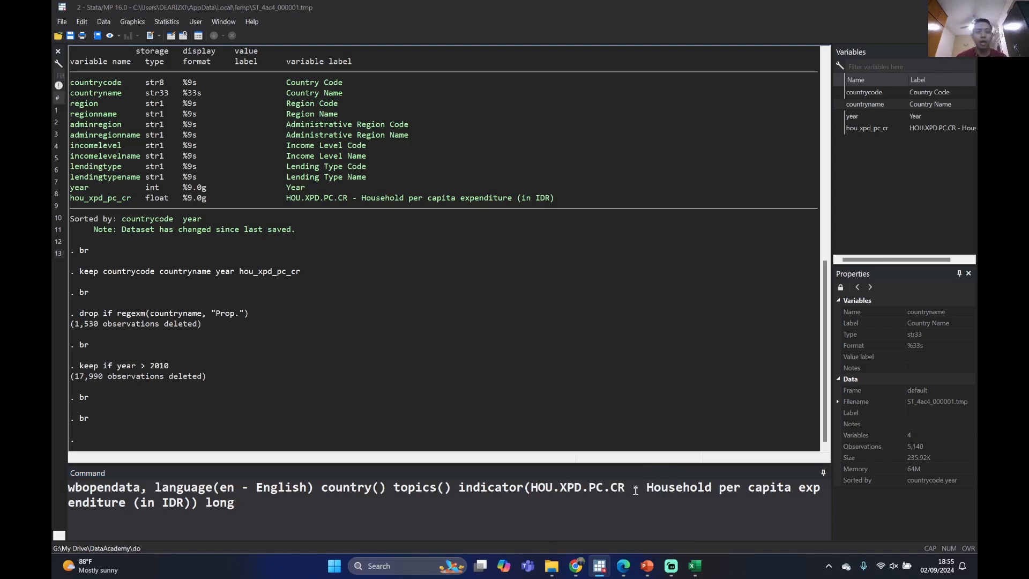
Remove the description "- Household per capita expenditure (in IDR)" from the indicator option and add a semicolon after HOU.XPD.PC.CR
{"action": "left_click_drag", "start_coordinate": [636, 490], "coordinate": [188, 506]}
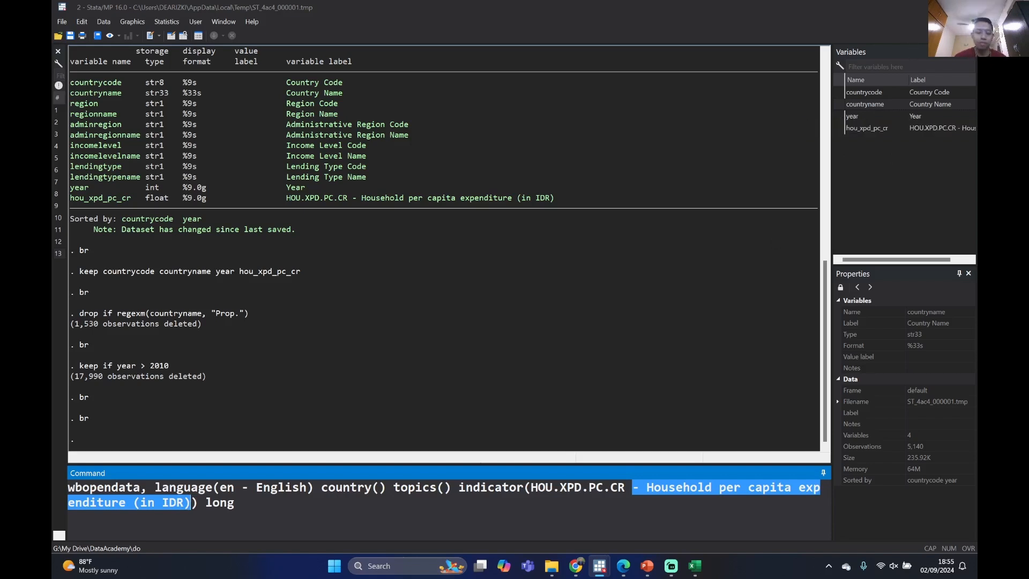
{"action": "key", "text": "BackSpace"}
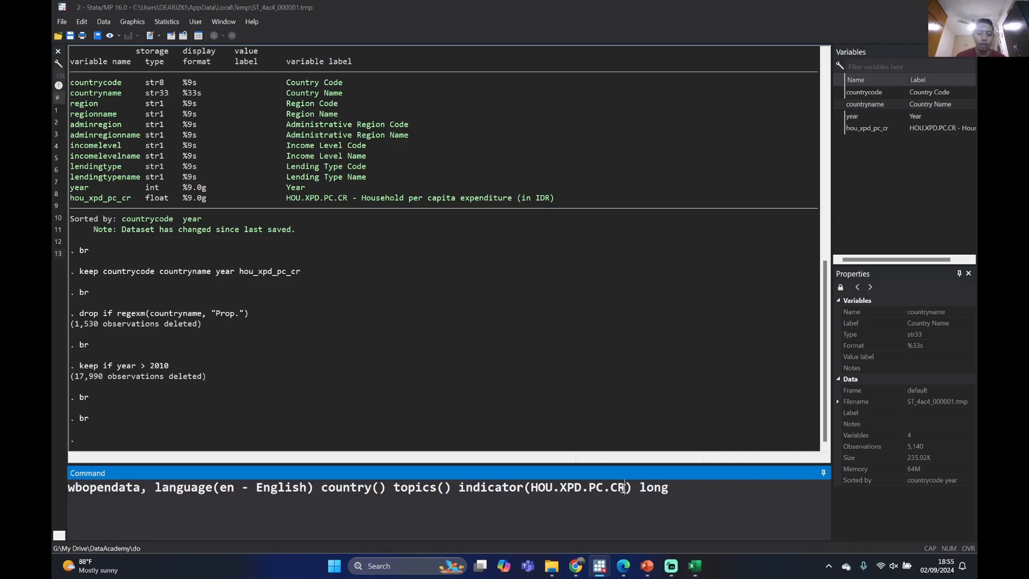
{"action": "left_click_drag", "start_coordinate": [625, 487], "coordinate": [531, 485]}
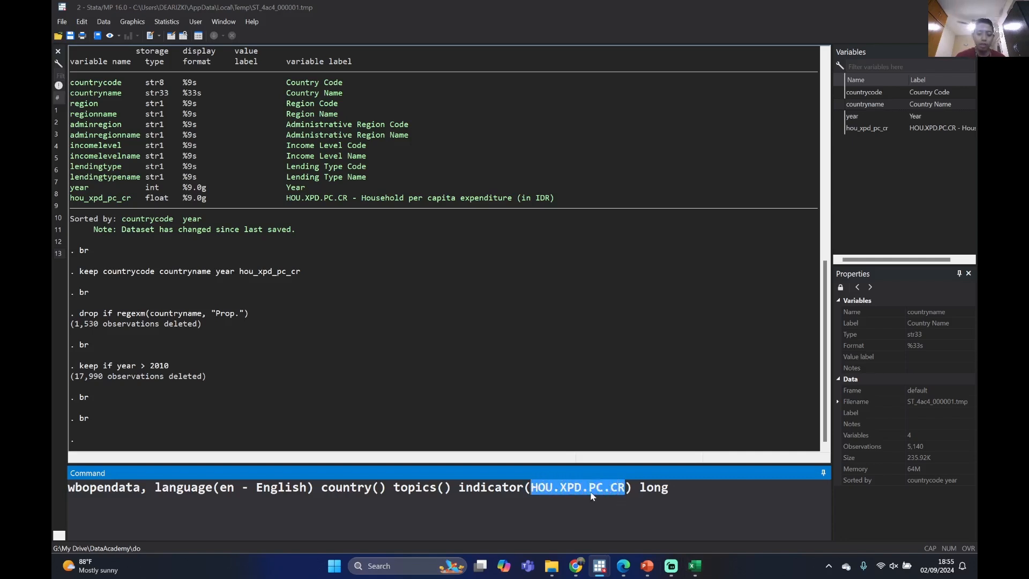
{"action": "left_click", "coordinate": [619, 487]}
{"action": "left_click", "coordinate": [627, 488]}
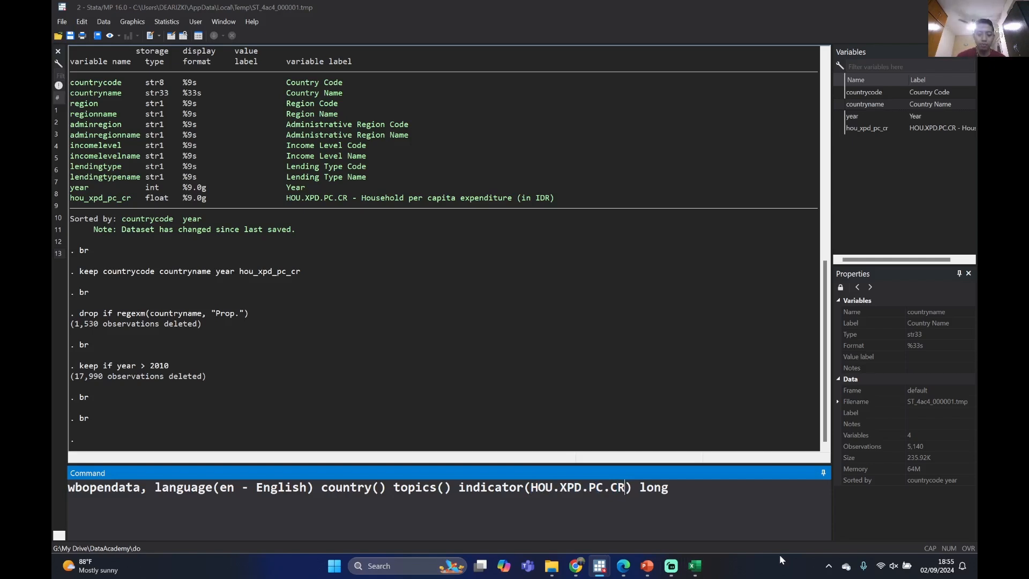
{"action": "type", "text": ";"}
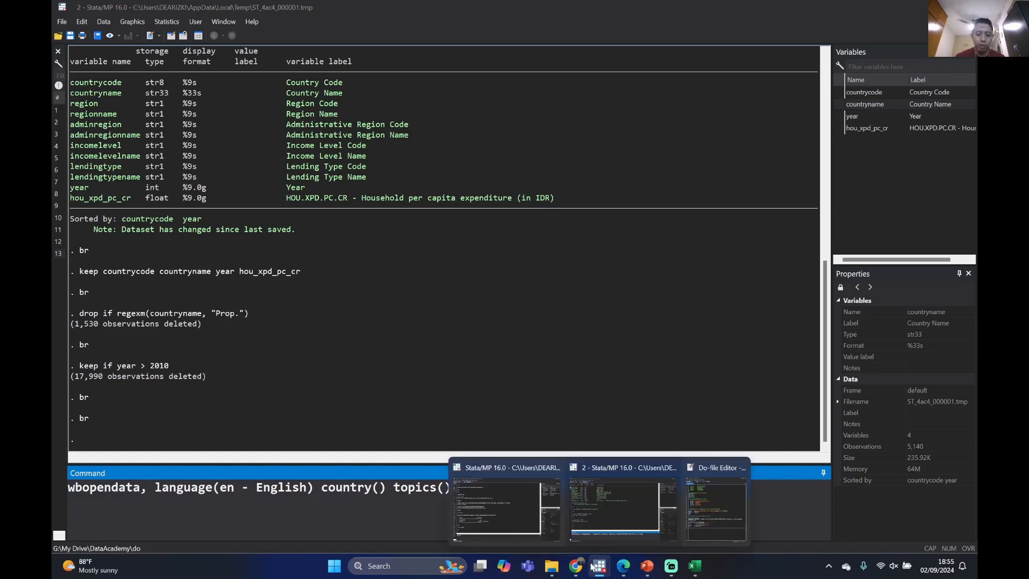
Switch to the DataBank Metadata Glossary in Chrome, search the indicators for "household", and look through the indicator codes
{"action": "mouse_move", "coordinate": [647, 573]}
{"action": "mouse_move", "coordinate": [576, 571]}
{"action": "left_click", "coordinate": [636, 504]}
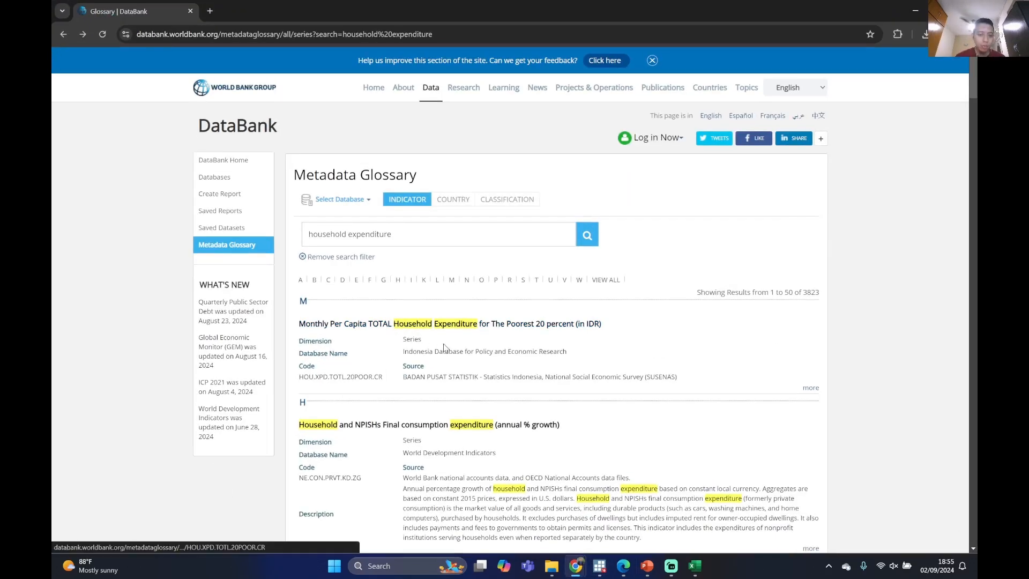
{"action": "scroll", "coordinate": [429, 333], "scroll_direction": "down", "scroll_amount": 3}
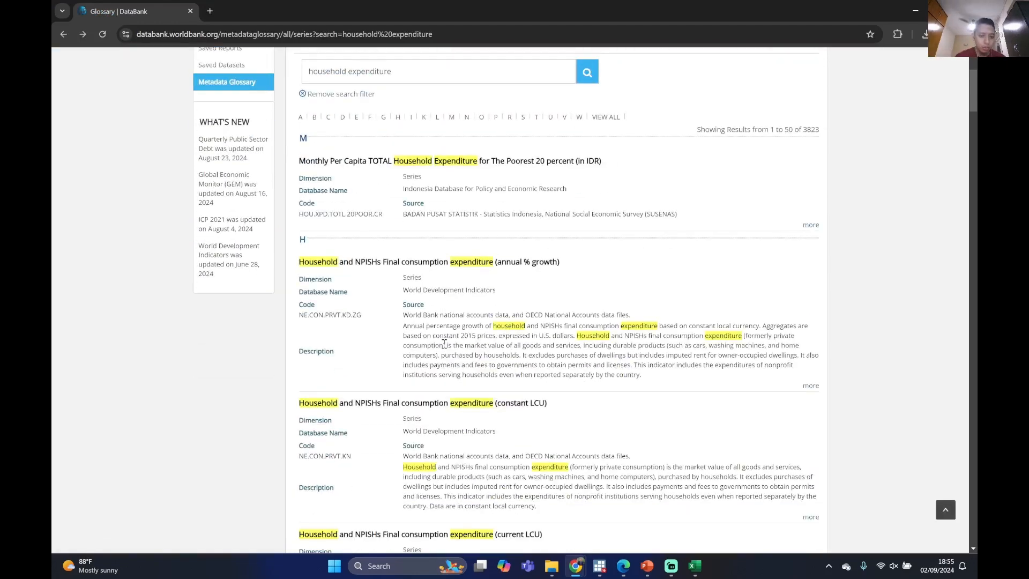
{"action": "scroll", "coordinate": [444, 343], "scroll_direction": "up", "scroll_amount": 3}
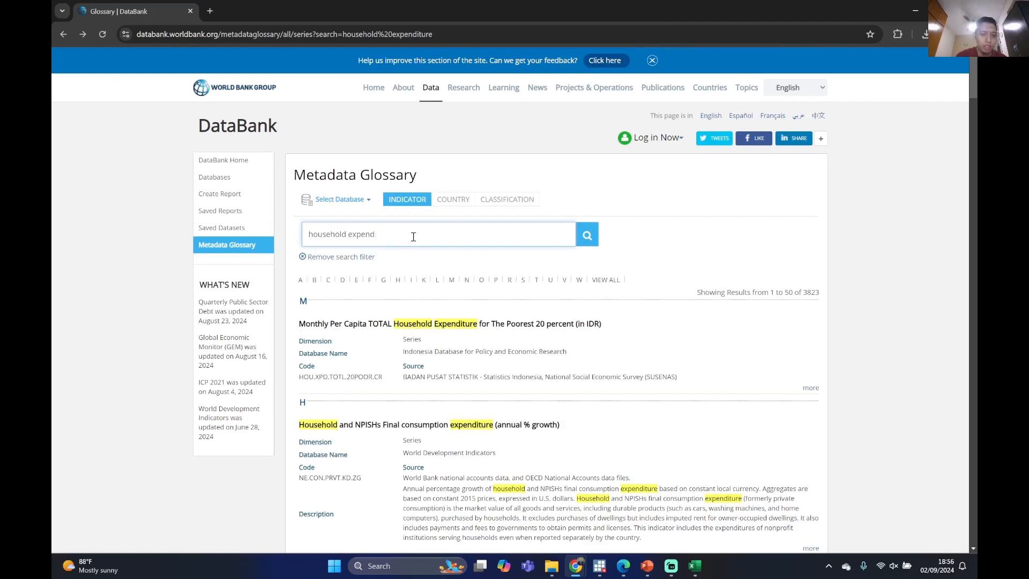
{"action": "key", "text": "Return"}
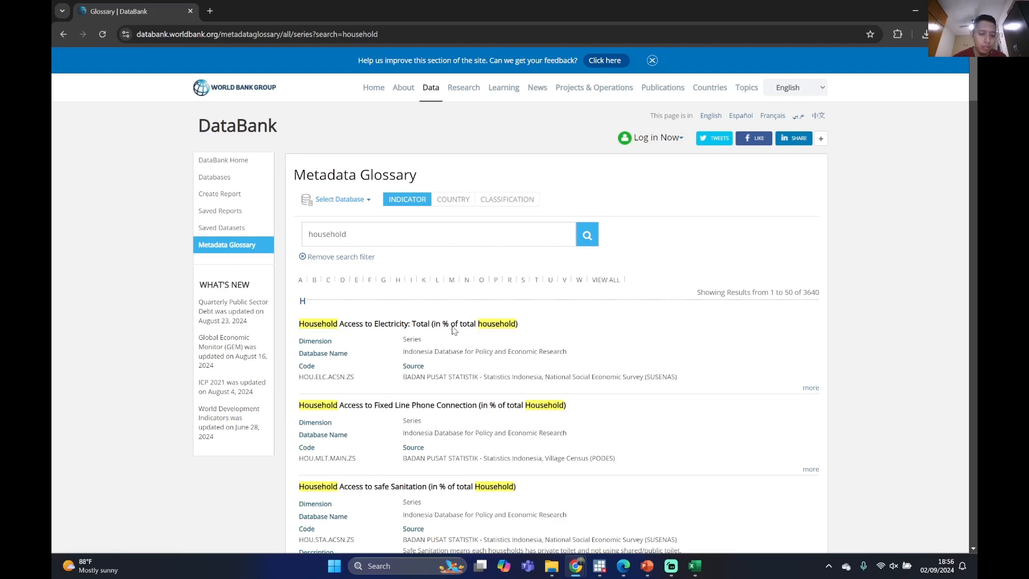
{"action": "scroll", "coordinate": [453, 331], "scroll_direction": "down", "scroll_amount": 2}
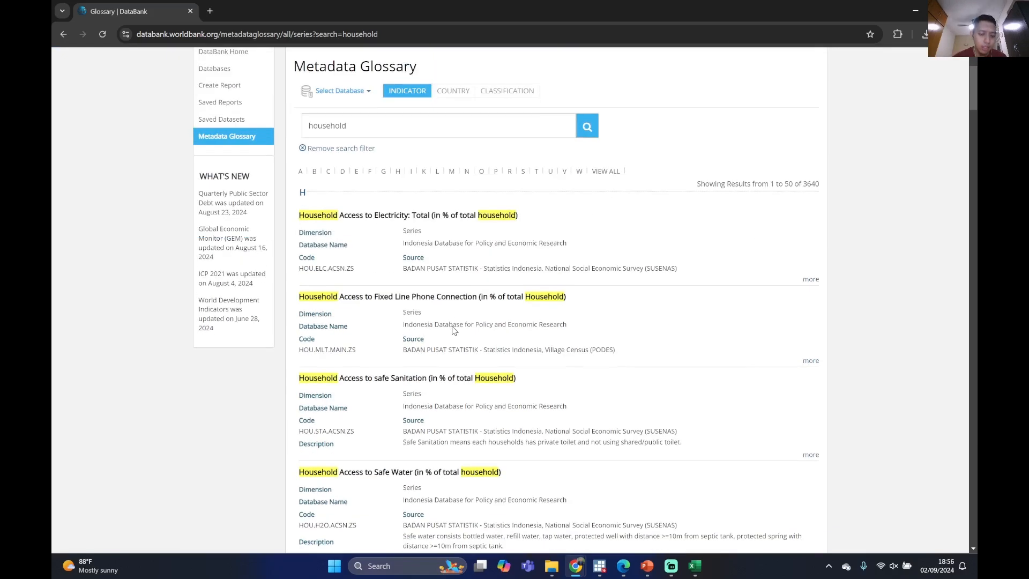
Copy the code HOU.ELC.ACSN.ZS for household access to electricity and, back in Stata, add it to the wbopendata indicator option after HOU.XPD.PC.CR;
{"action": "scroll", "coordinate": [453, 332], "scroll_direction": "down", "scroll_amount": 1}
{"action": "scroll", "coordinate": [451, 322], "scroll_direction": "up", "scroll_amount": 3}
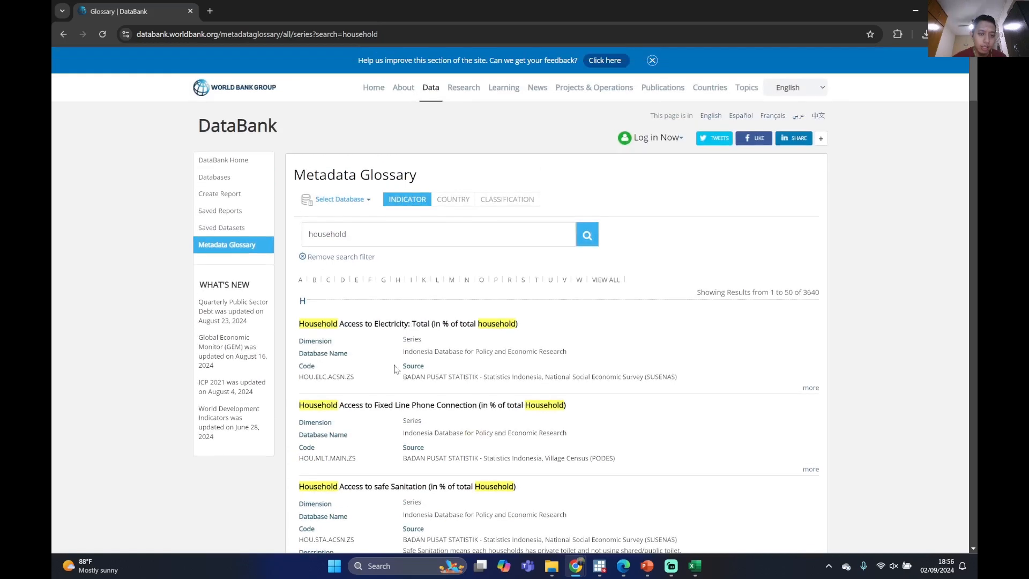
{"action": "left_click_drag", "start_coordinate": [300, 378], "coordinate": [347, 378]}
{"action": "key", "text": "ctrl+c"}
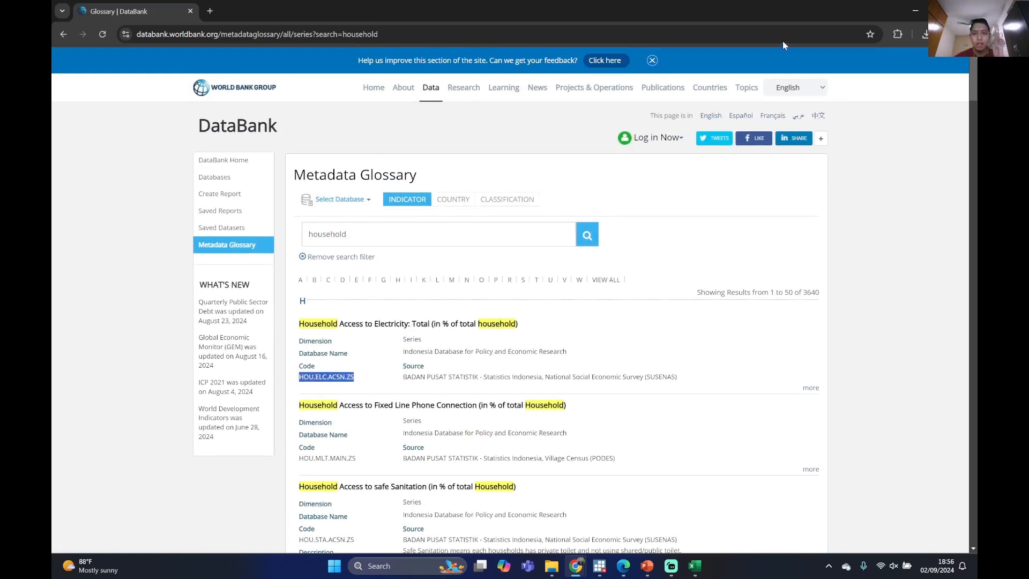
{"action": "left_click", "coordinate": [916, 10]}
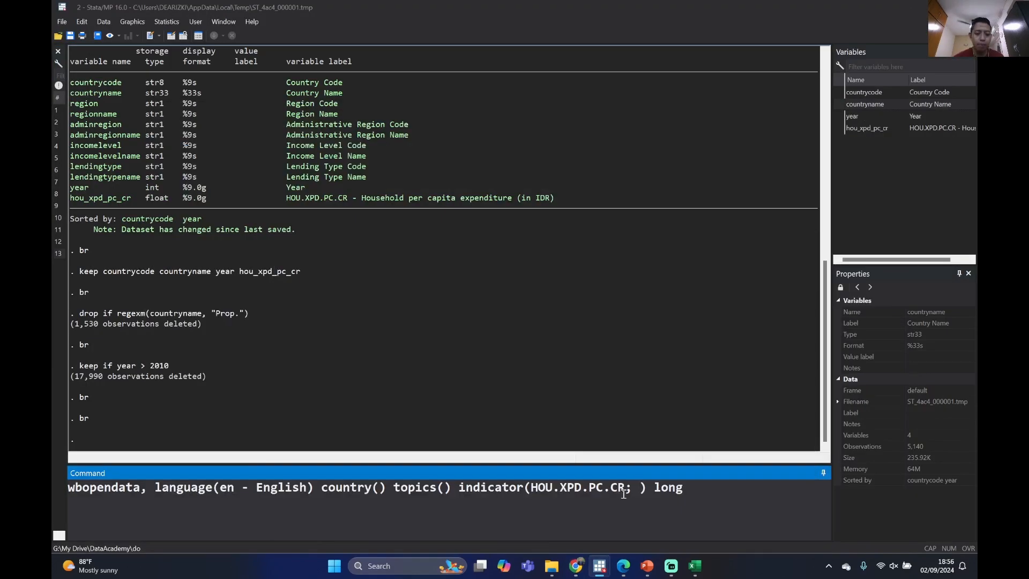
{"action": "key", "text": "ctrl+v"}
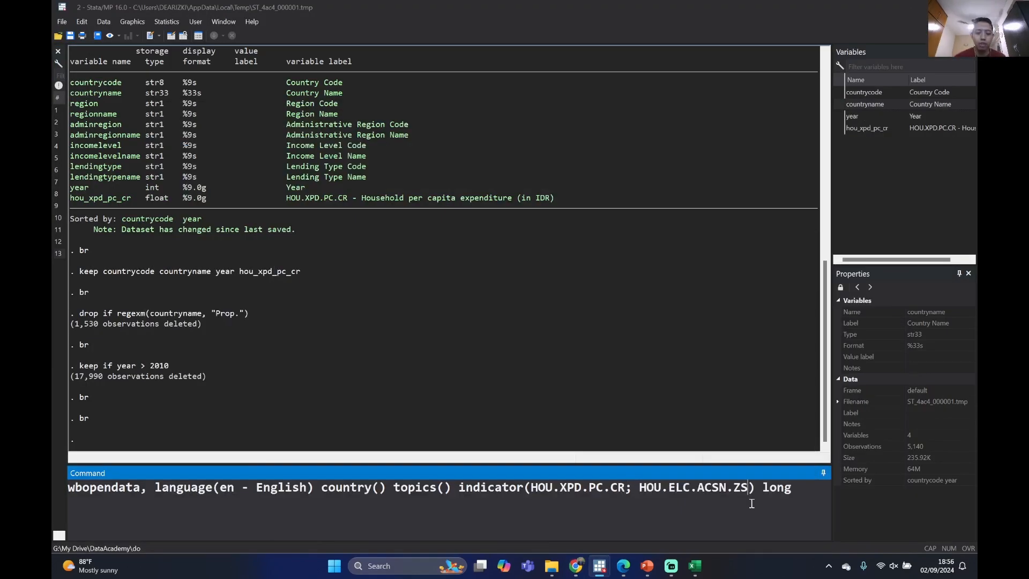
{"action": "left_click_drag", "start_coordinate": [682, 487], "coordinate": [744, 488]}
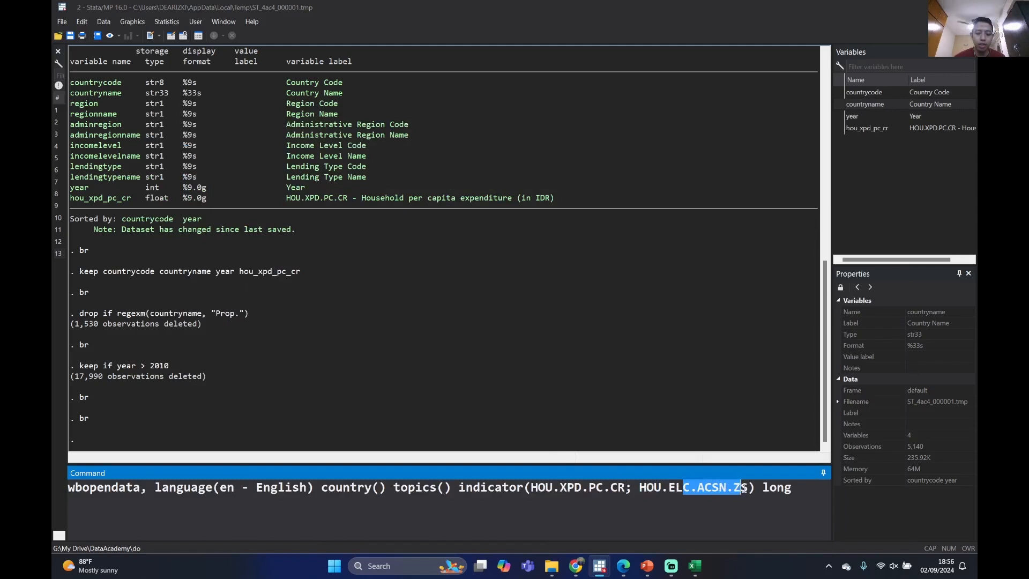
{"action": "left_click", "coordinate": [639, 489]}
{"action": "left_click_drag", "start_coordinate": [636, 489], "coordinate": [652, 489]}
{"action": "left_click_drag", "start_coordinate": [668, 489], "coordinate": [748, 489]}
{"action": "left_click", "coordinate": [752, 488]}
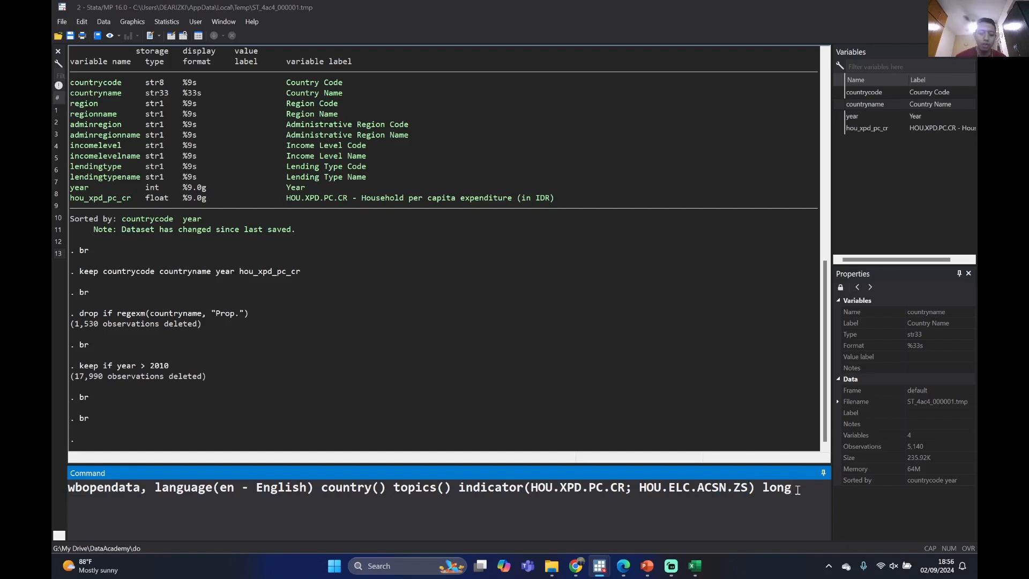
Add the clear option after long in the wbopendata command and run the two-indicator extraction
{"action": "left_click", "coordinate": [798, 490]}
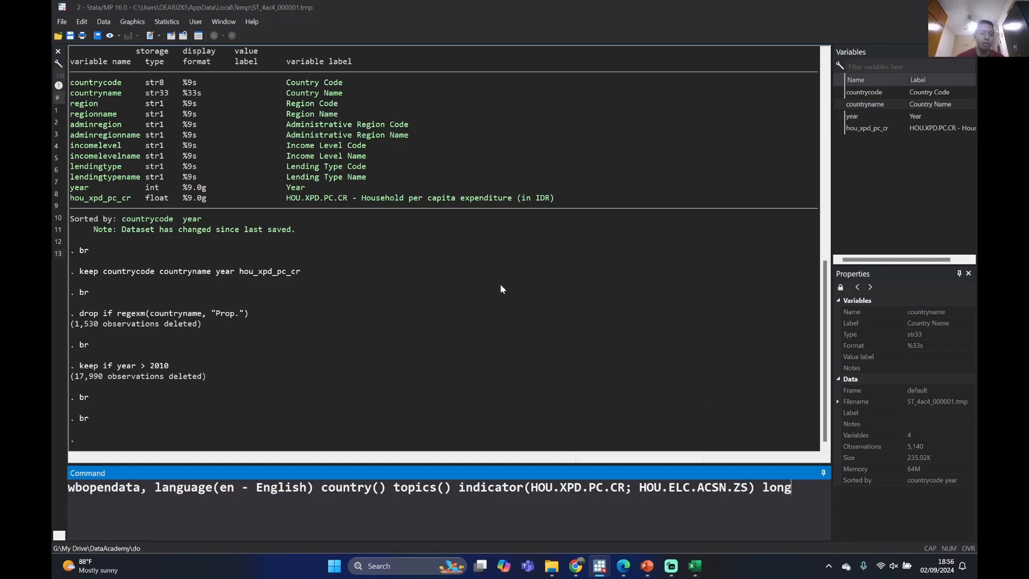
{"action": "scroll", "coordinate": [534, 287], "scroll_direction": "up", "scroll_amount": 13}
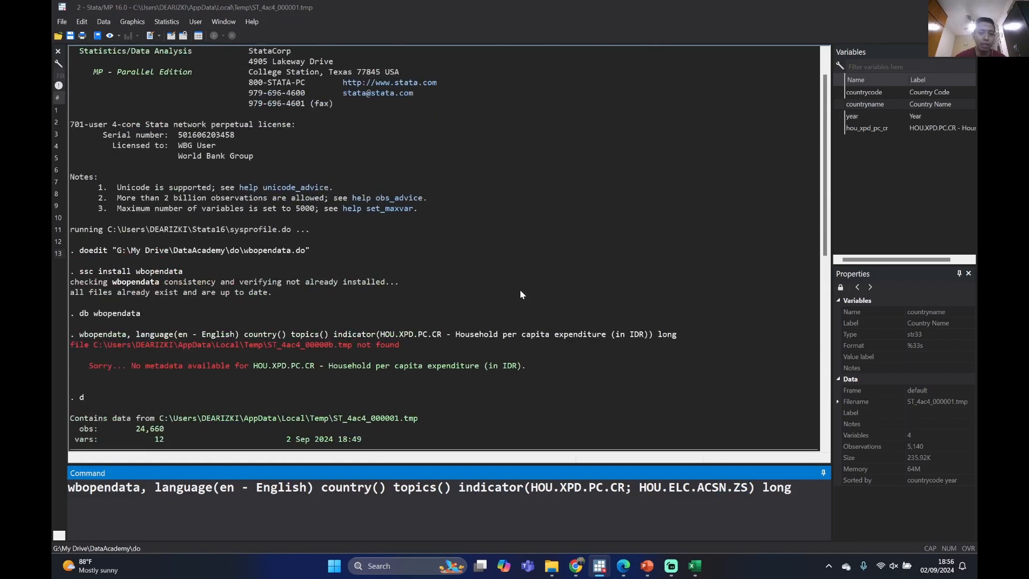
{"action": "scroll", "coordinate": [521, 290], "scroll_direction": "down", "scroll_amount": 13}
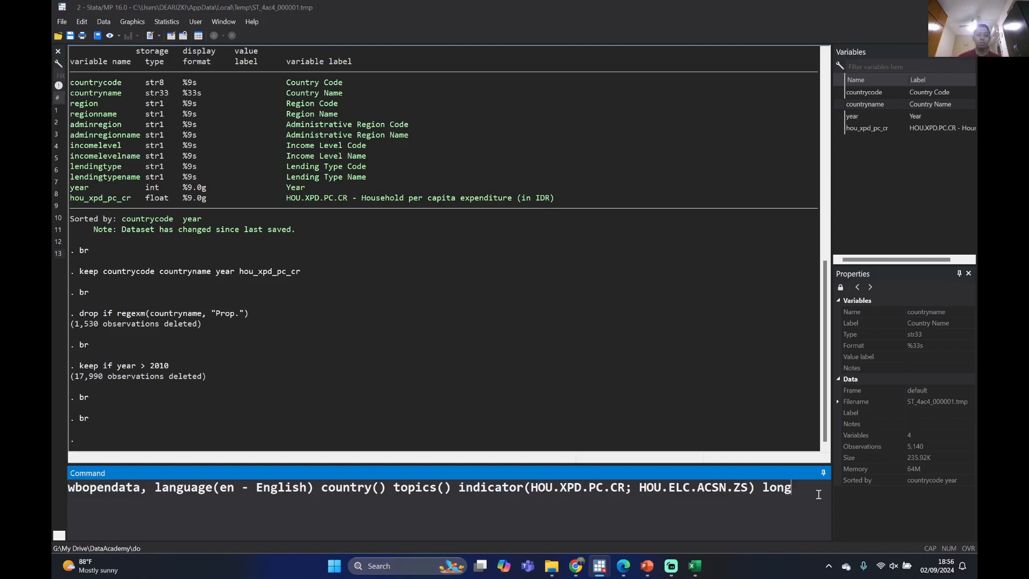
{"action": "type", "text": "clear"}
{"action": "key", "text": "Return"}
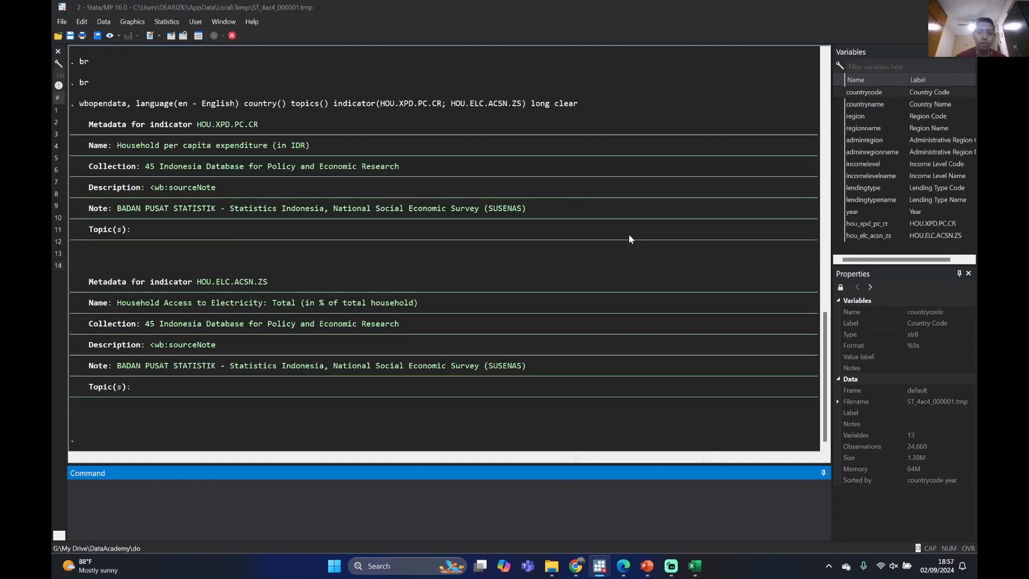
Examine the metadata output for HOU.XPD.PC.CR and HOU.ELC.ACSN.ZS, comparing the two indicator names, and look back over the earlier commands
{"action": "scroll", "coordinate": [322, 263], "scroll_direction": "up", "scroll_amount": 2}
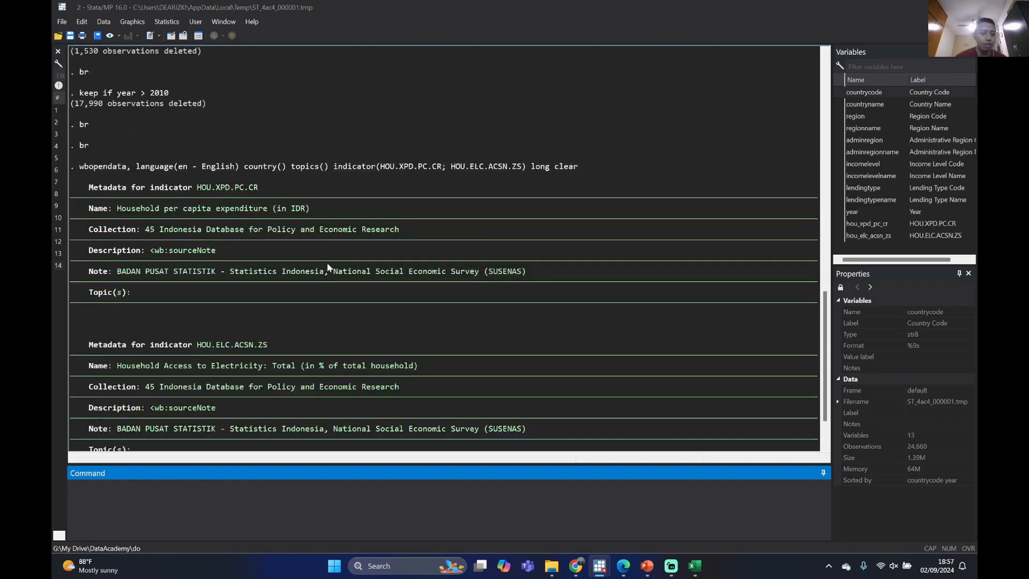
{"action": "scroll", "coordinate": [293, 254], "scroll_direction": "down", "scroll_amount": 2}
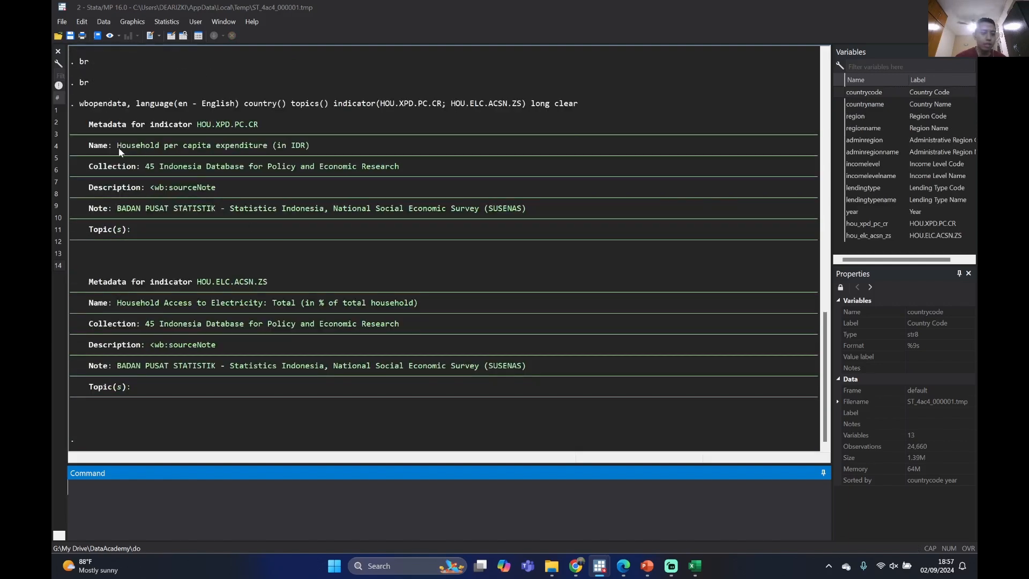
{"action": "left_click_drag", "start_coordinate": [115, 147], "coordinate": [321, 147]}
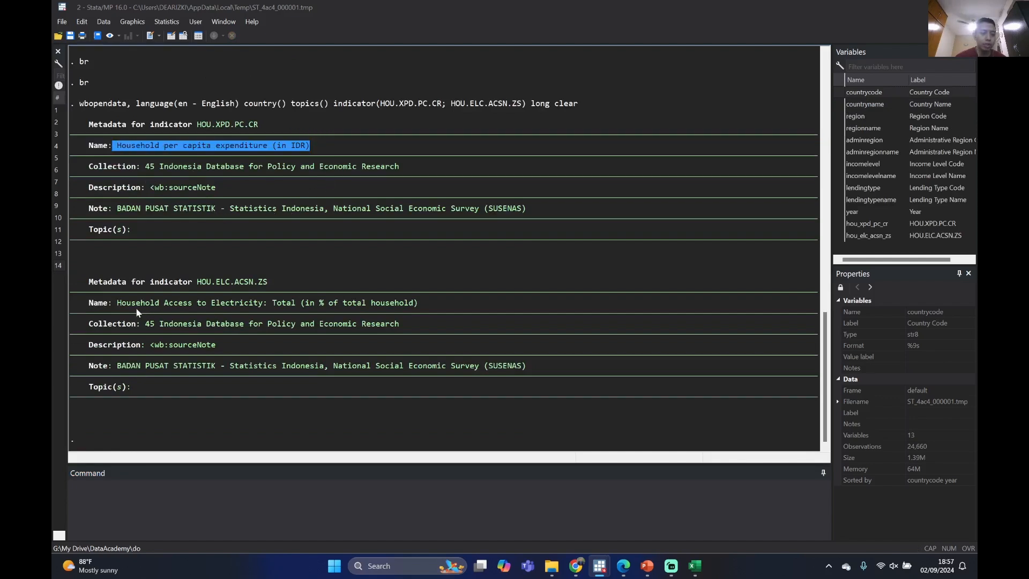
{"action": "left_click", "coordinate": [115, 310]}
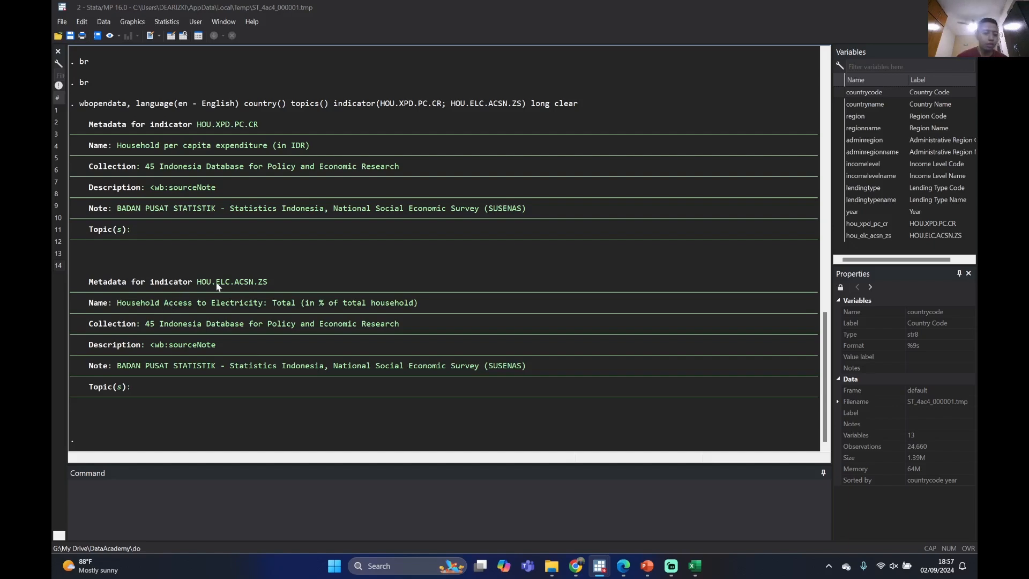
{"action": "scroll", "coordinate": [217, 296], "scroll_direction": "up", "scroll_amount": 2}
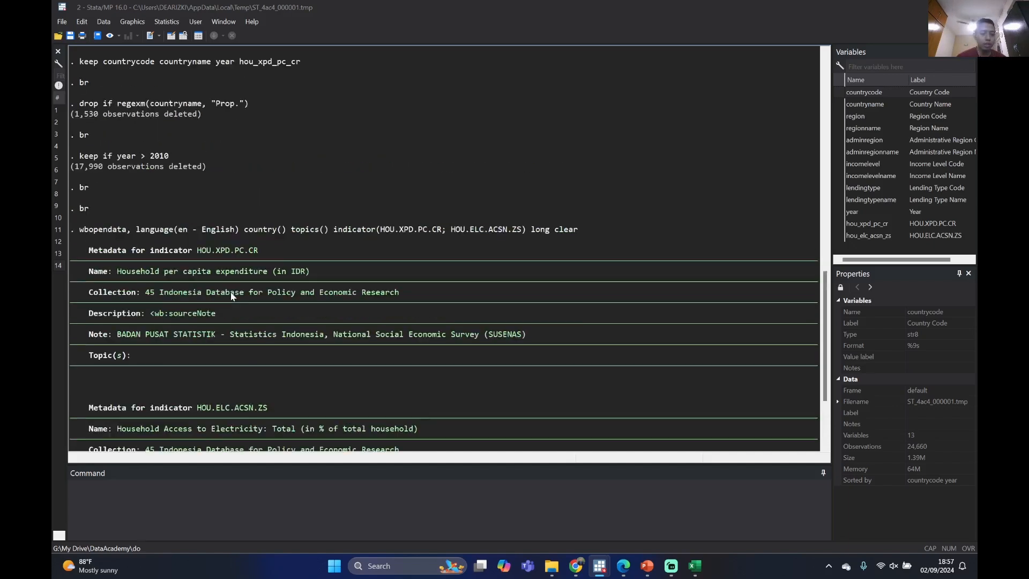
{"action": "scroll", "coordinate": [232, 294], "scroll_direction": "down", "scroll_amount": 2}
{"action": "scroll", "coordinate": [256, 394], "scroll_direction": "up", "scroll_amount": 10}
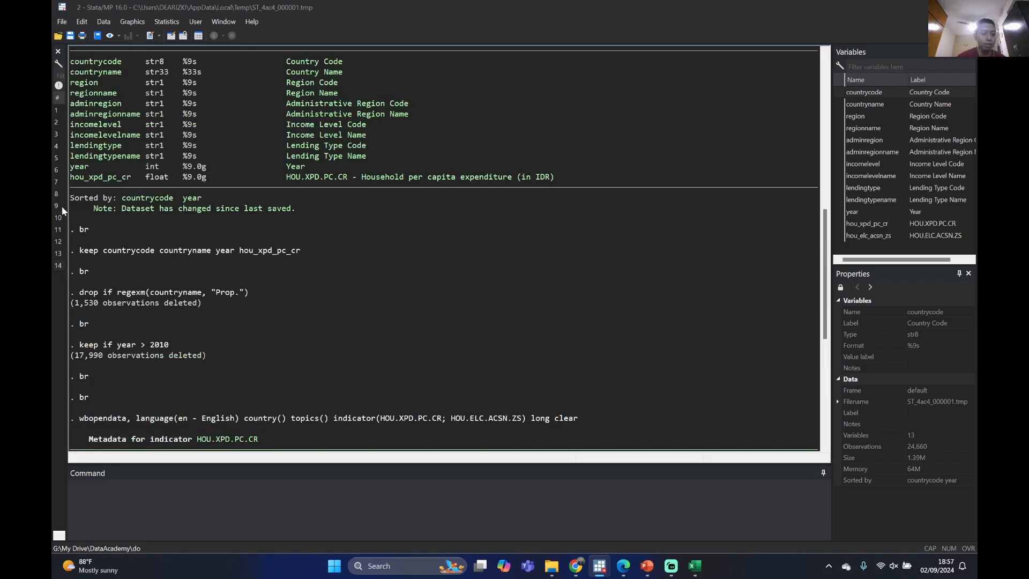
Browse the newly extracted dataset with br and close the data browser
{"action": "left_click", "coordinate": [268, 503]}
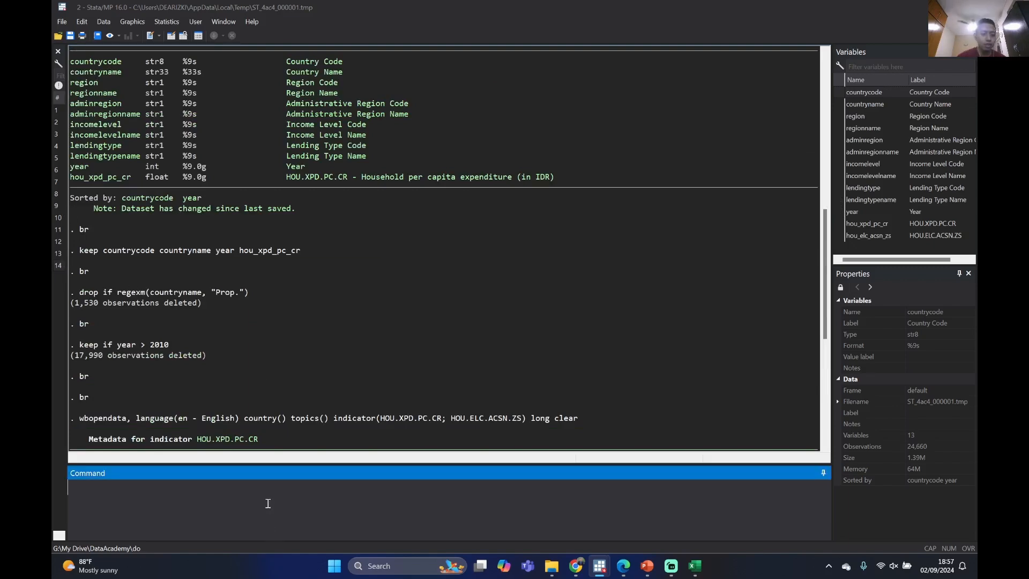
{"action": "type", "text": "br"}
{"action": "key", "text": "Return"}
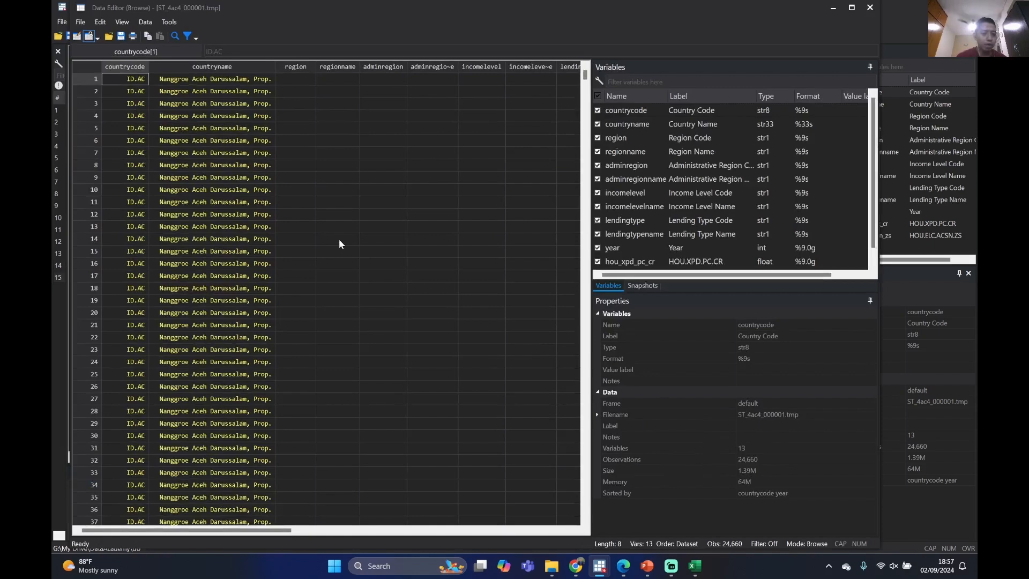
{"action": "left_click", "coordinate": [870, 8]}
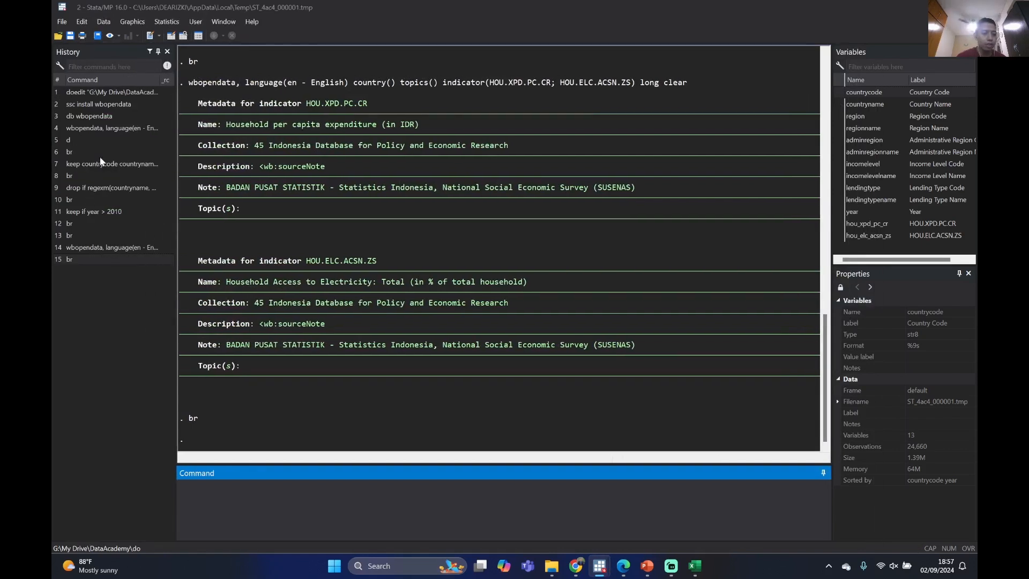
Drop observations whose countryname contains "Prop." and keep only countrycode, countryname, year, hou_xpd_pc_cr and hou_elc_acsn_zs
{"action": "left_click", "coordinate": [107, 188]}
{"action": "key", "text": "Return"}
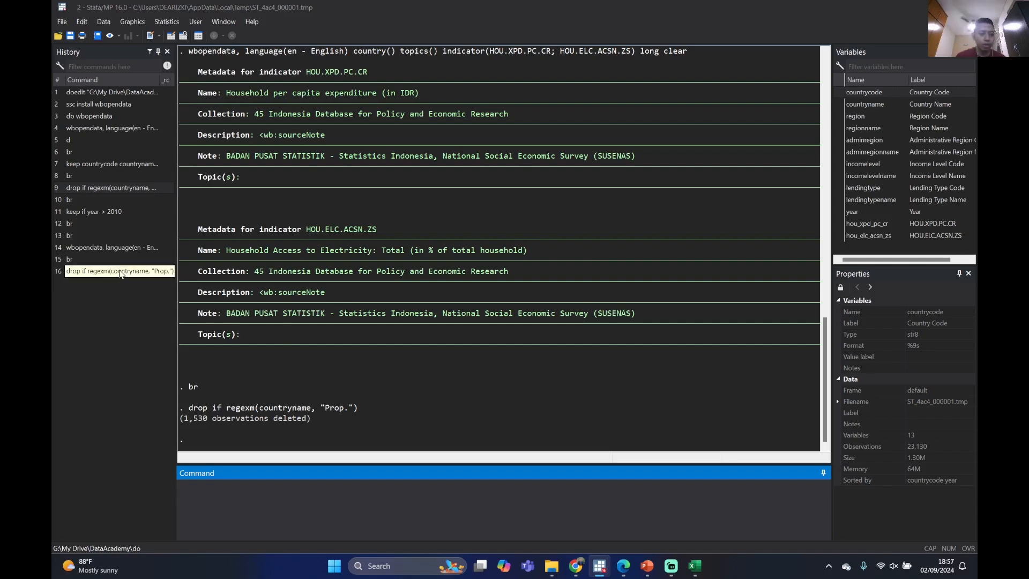
{"action": "left_click", "coordinate": [107, 164]}
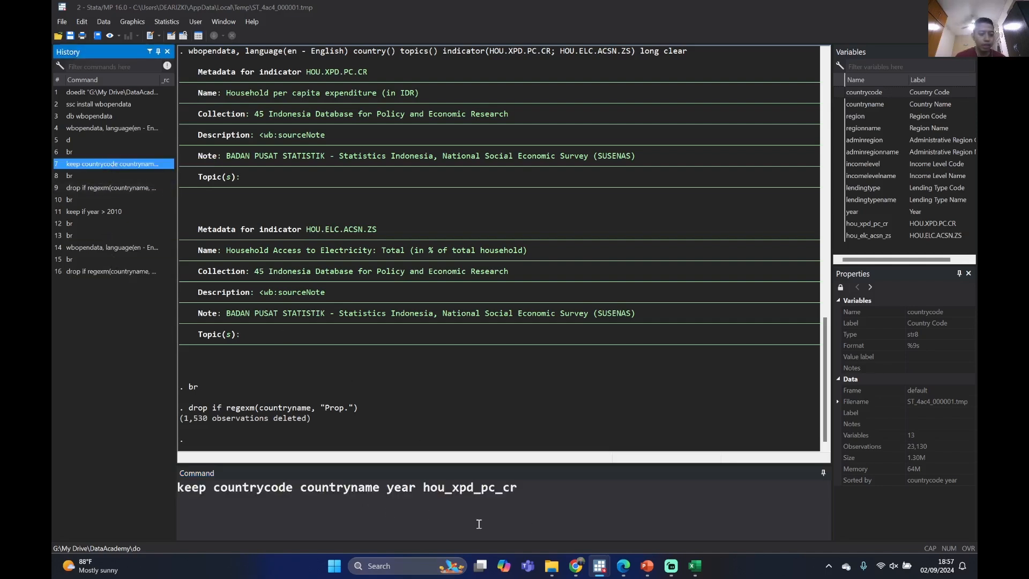
{"action": "double_click", "coordinate": [842, 235]}
{"action": "left_click", "coordinate": [669, 486]}
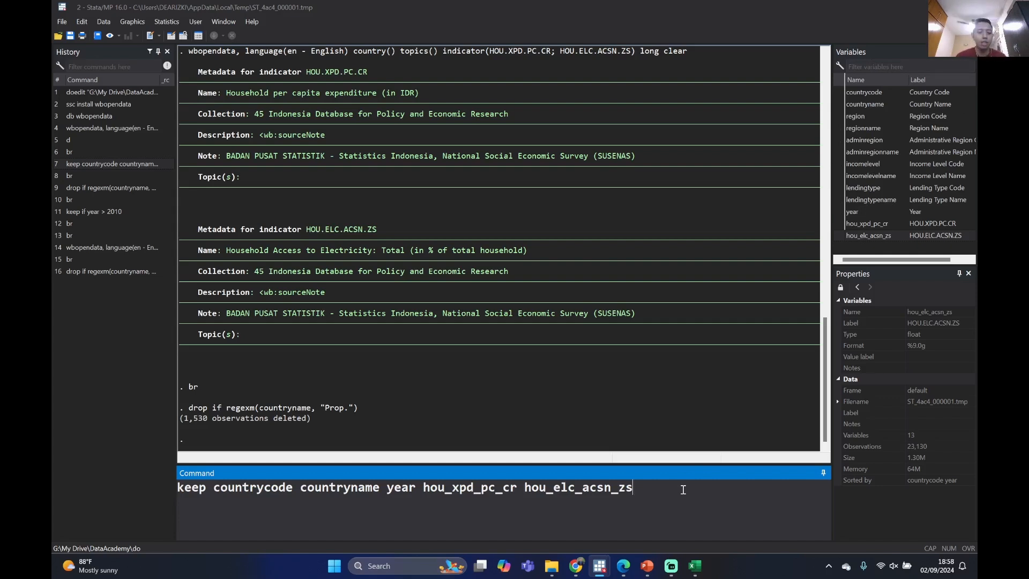
{"action": "key", "text": "Return"}
Browse the reduced dataset, compare the expenditure and electricity values of Aceh Barat for 2006 and 2008, and close the data browser
{"action": "type", "text": "br"}
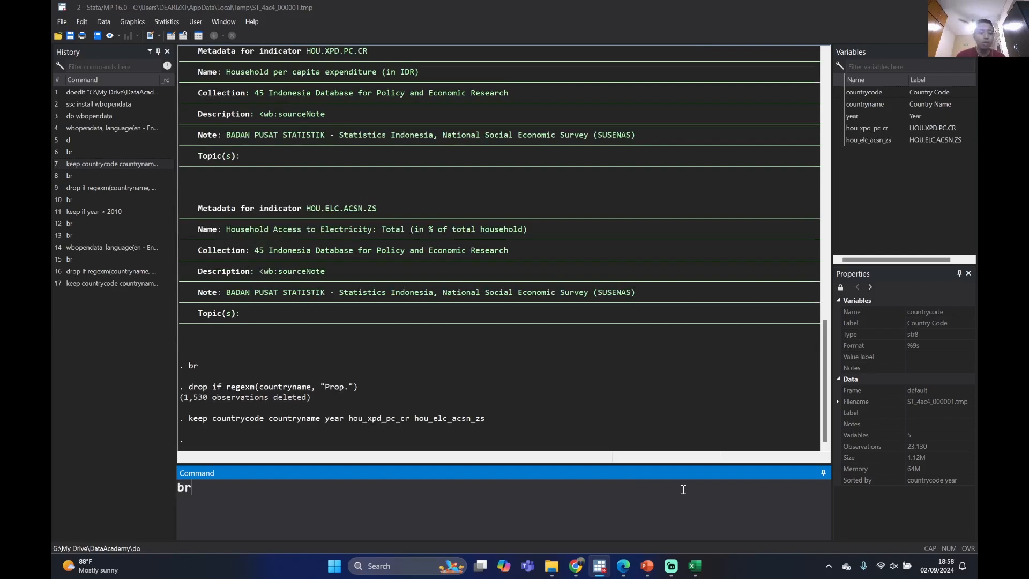
{"action": "key", "text": "Return"}
{"action": "scroll", "coordinate": [327, 350], "scroll_direction": "down", "scroll_amount": 6}
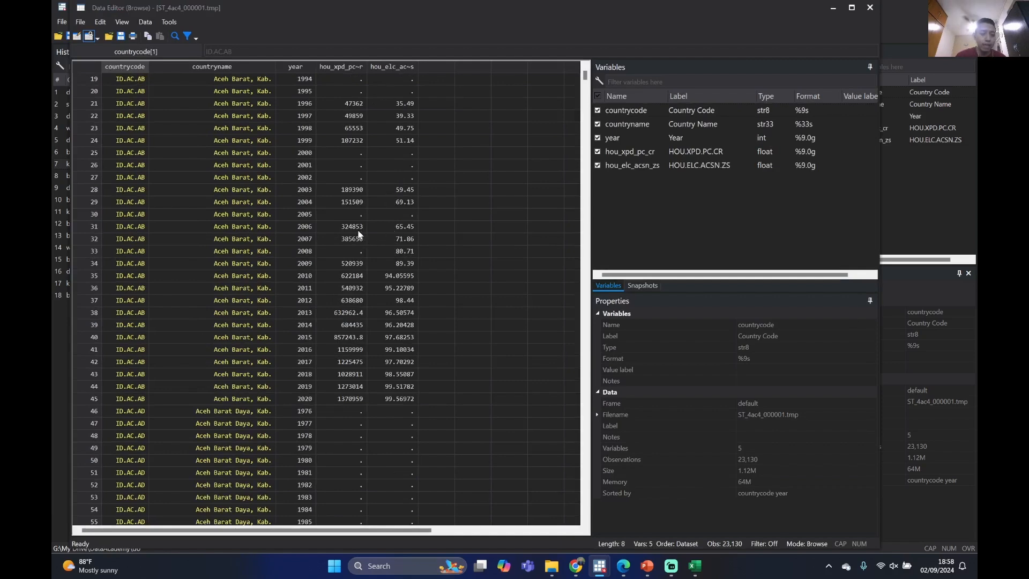
{"action": "left_click_drag", "start_coordinate": [357, 229], "coordinate": [398, 239]}
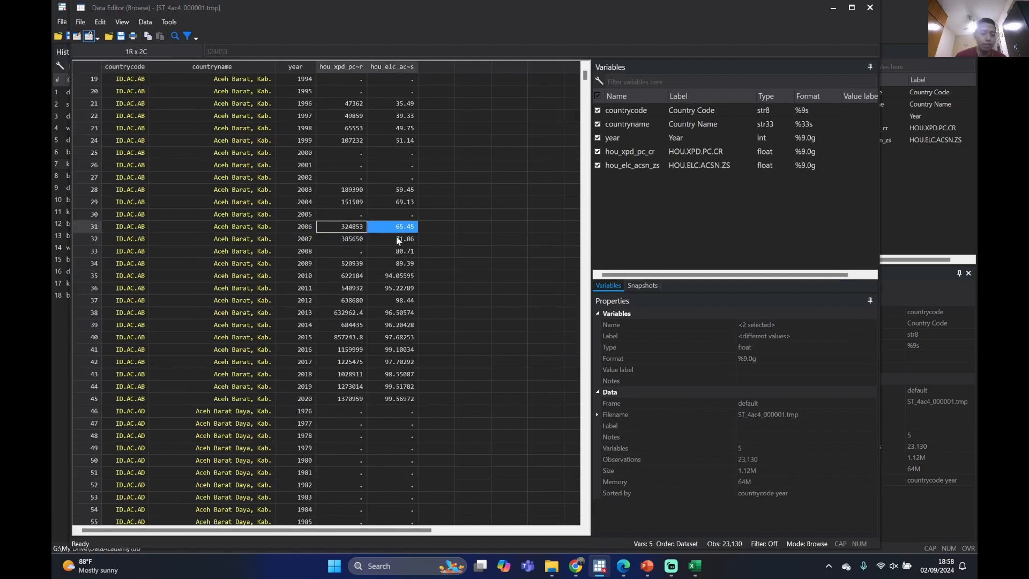
{"action": "left_click", "coordinate": [358, 252]}
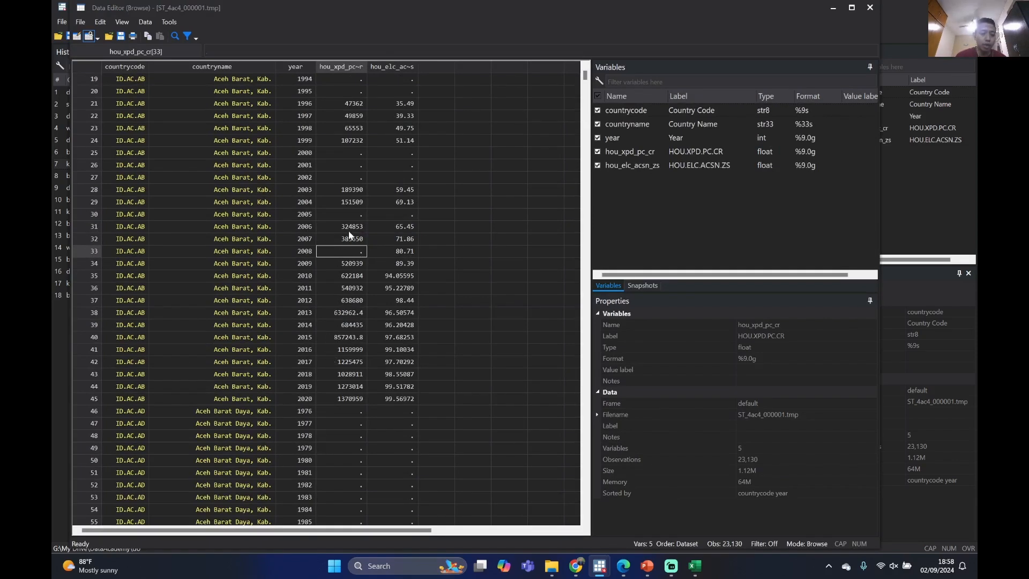
{"action": "left_click_drag", "start_coordinate": [348, 231], "coordinate": [387, 228]}
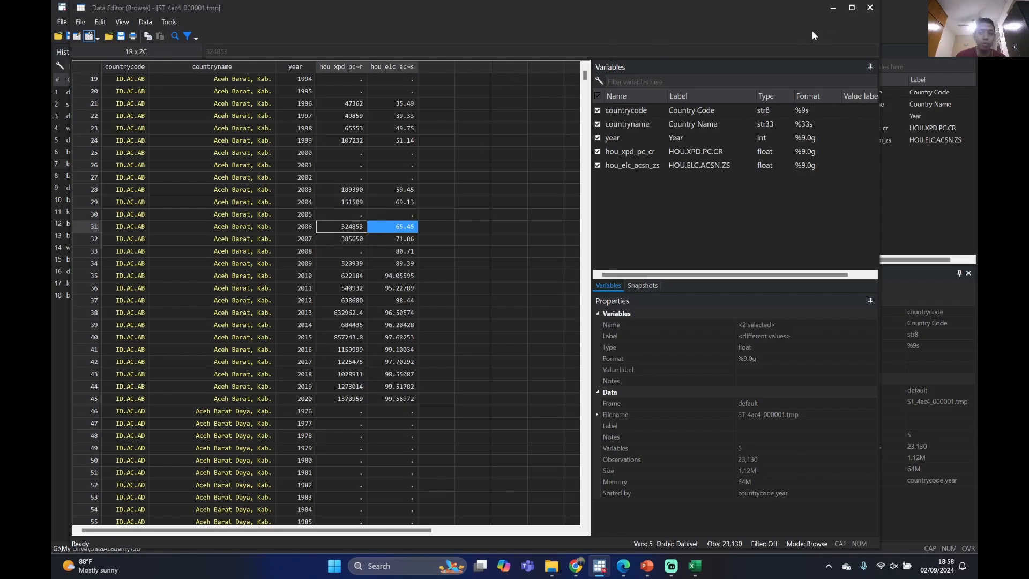
{"action": "left_click", "coordinate": [868, 8]}
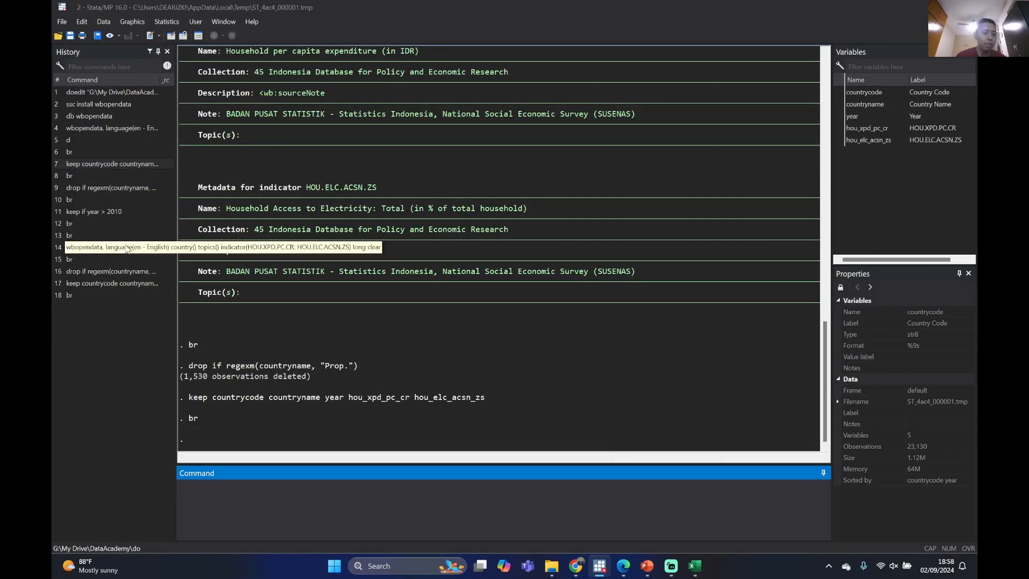
Keep only the observations with year > 2010 and browse the filtered dataset
{"action": "left_click", "coordinate": [122, 213]}
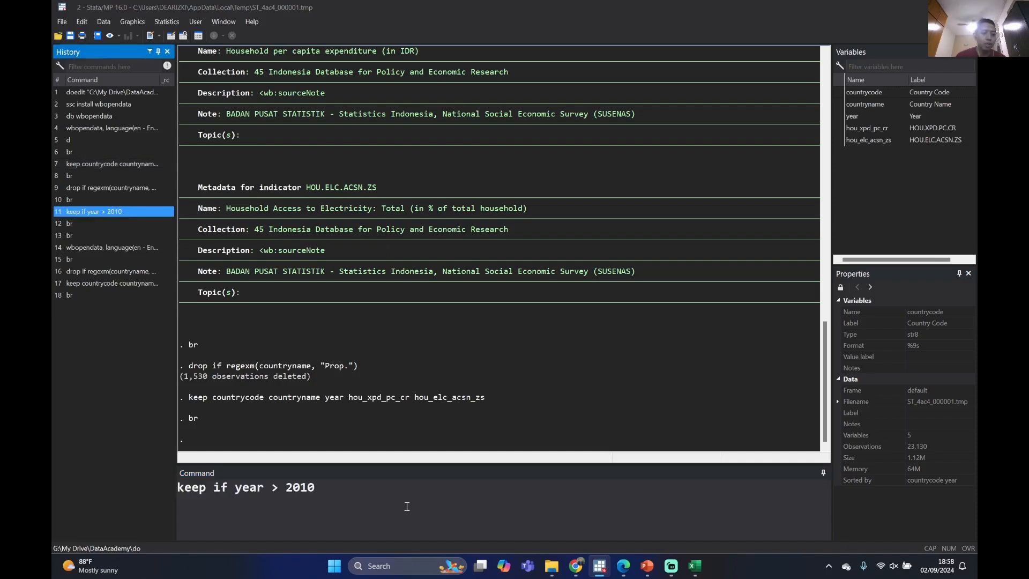
{"action": "key", "text": "Return"}
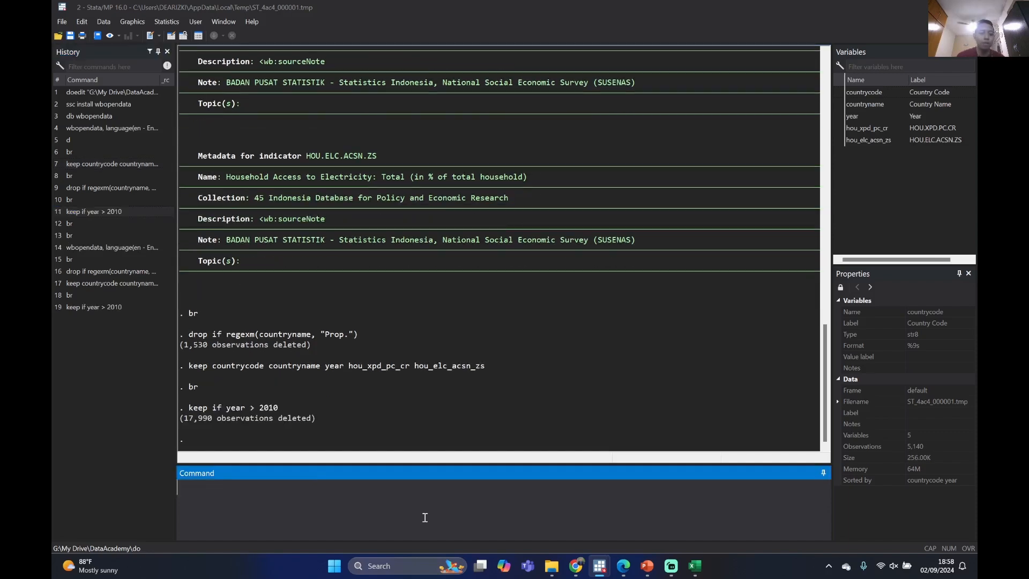
{"action": "type", "text": "br"}
{"action": "key", "text": "Return"}
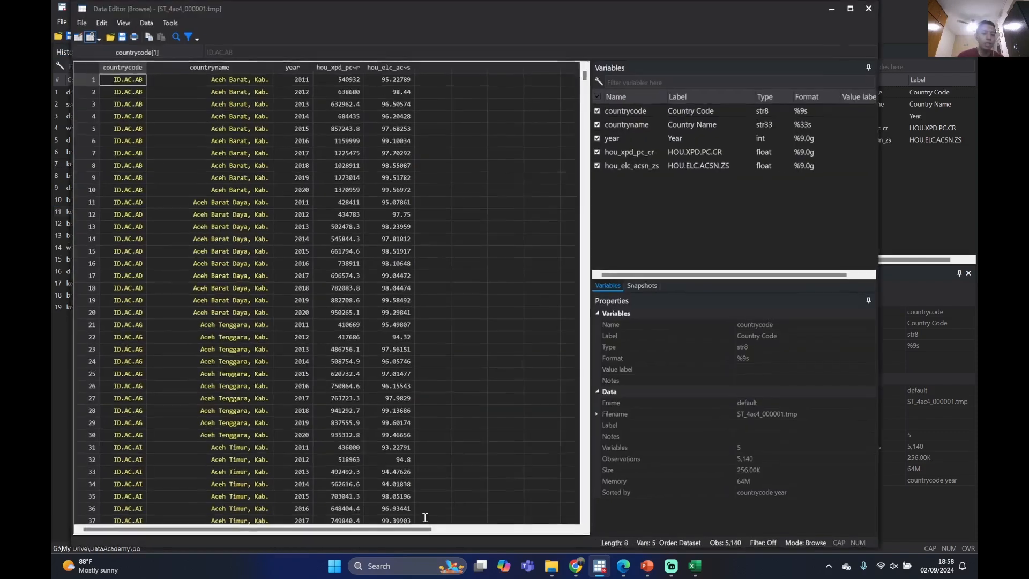
Look through the filtered rows, checking the district names, the years and the household expenditure column
{"action": "scroll", "coordinate": [353, 238], "scroll_direction": "down", "scroll_amount": 10}
{"action": "scroll", "coordinate": [360, 238], "scroll_direction": "up", "scroll_amount": 10}
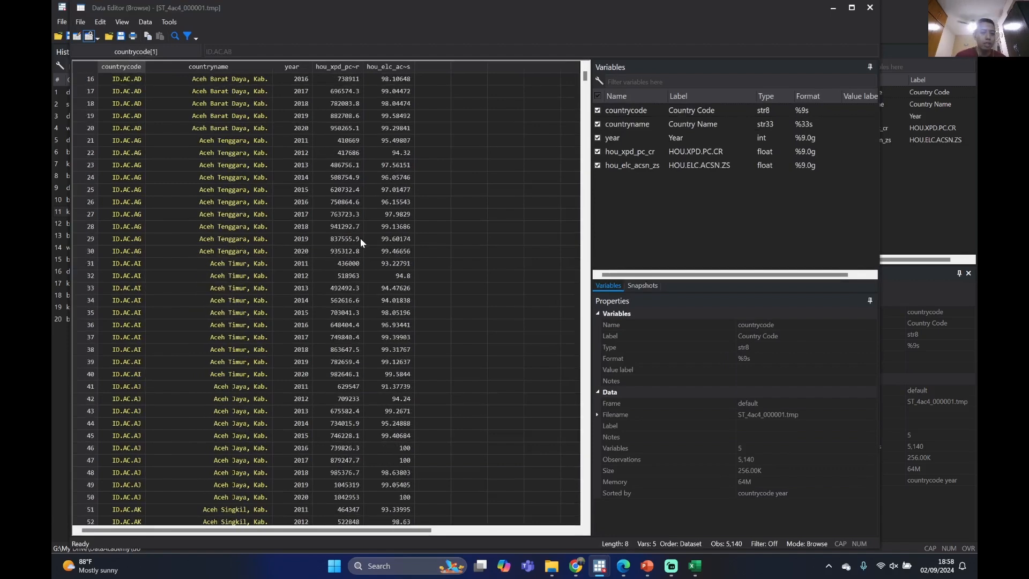
{"action": "left_click", "coordinate": [271, 115]}
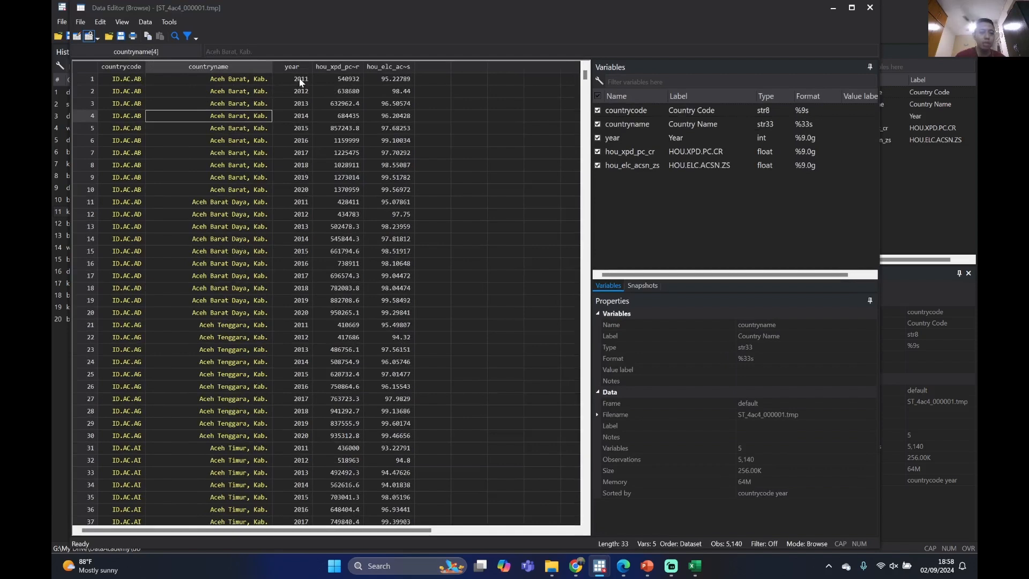
{"action": "left_click", "coordinate": [304, 317]}
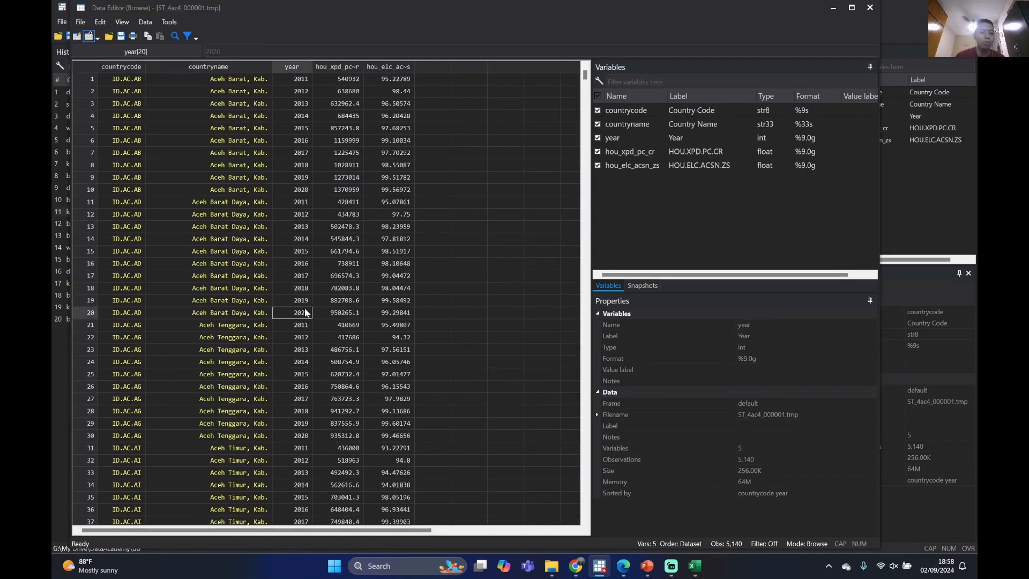
{"action": "left_click", "coordinate": [338, 105]}
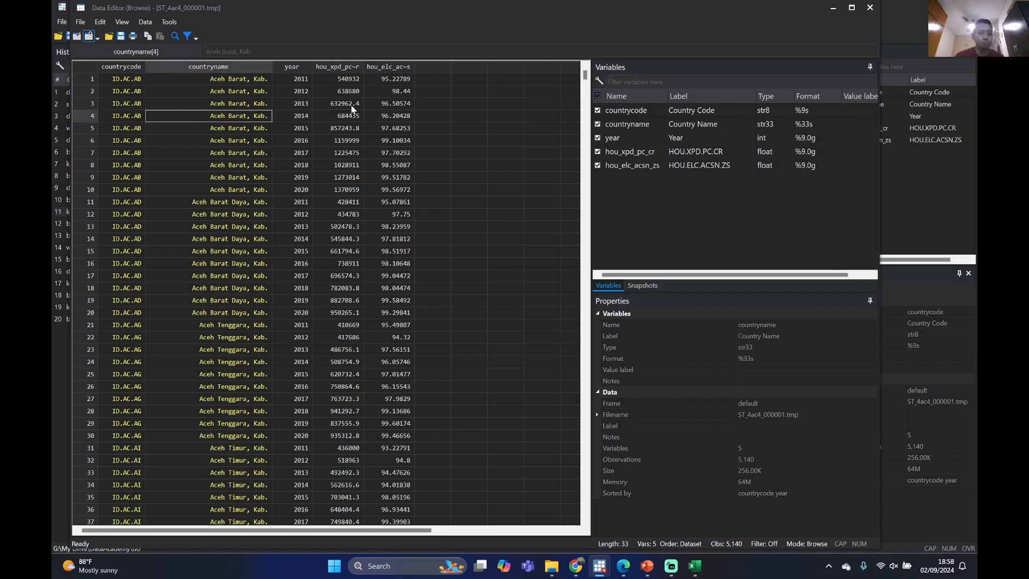
Check the electricity access value of Aceh Barat for 2013 and close the data browser
{"action": "left_click", "coordinate": [390, 105]}
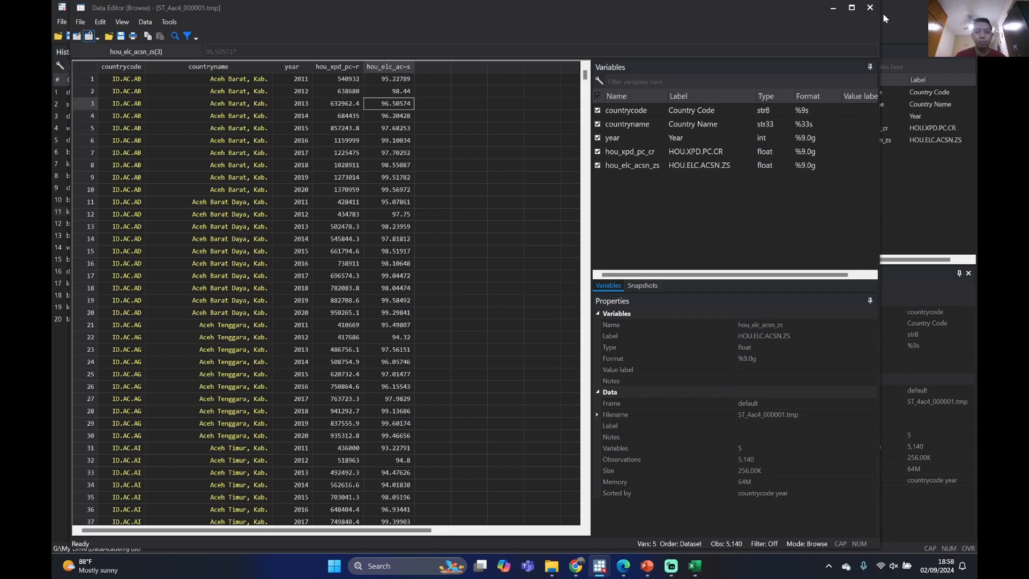
{"action": "left_click", "coordinate": [870, 8]}
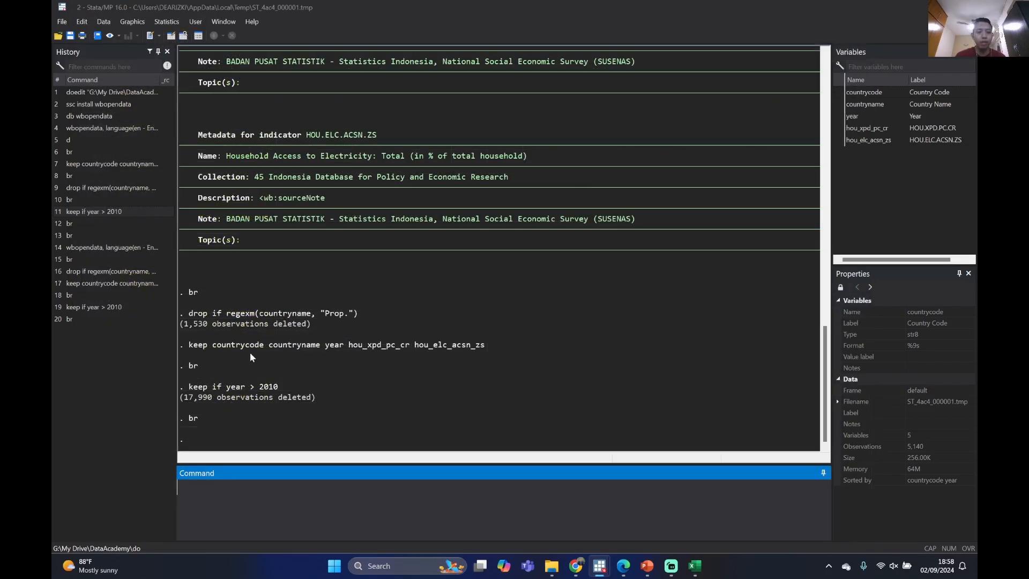
Recall the two-indicator wbopendata command and add the placeholder "; [kode indikator]" after HOU.ELC.ACSN.ZS inside the indicator() option
{"action": "left_click", "coordinate": [124, 248]}
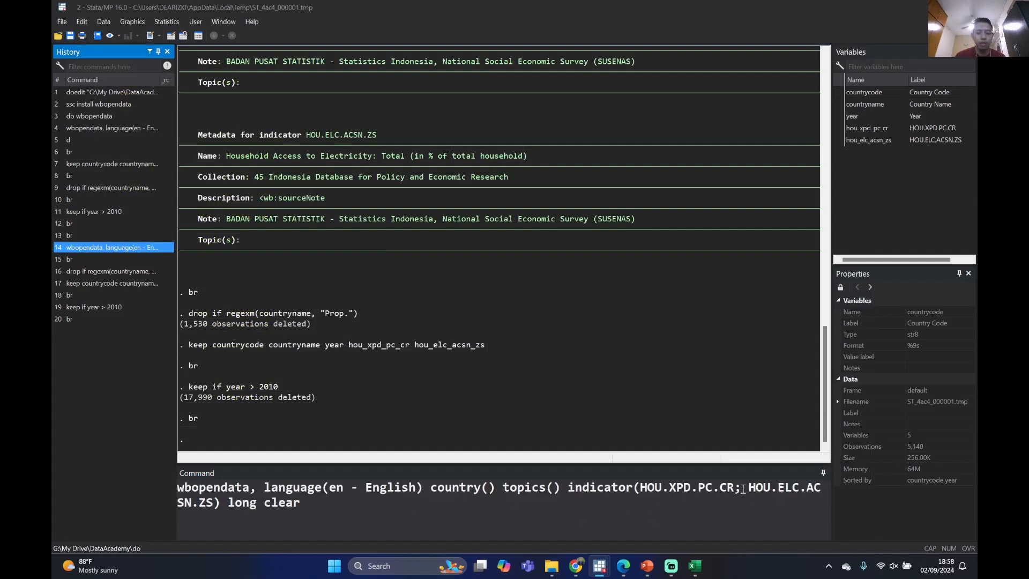
{"action": "left_click", "coordinate": [213, 504]}
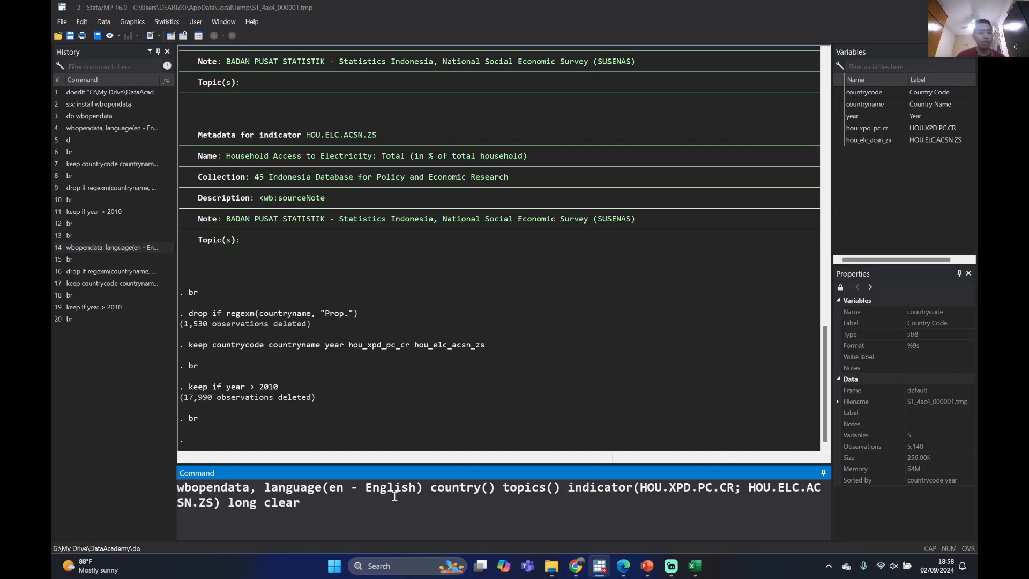
{"action": "type", "text": "; "}
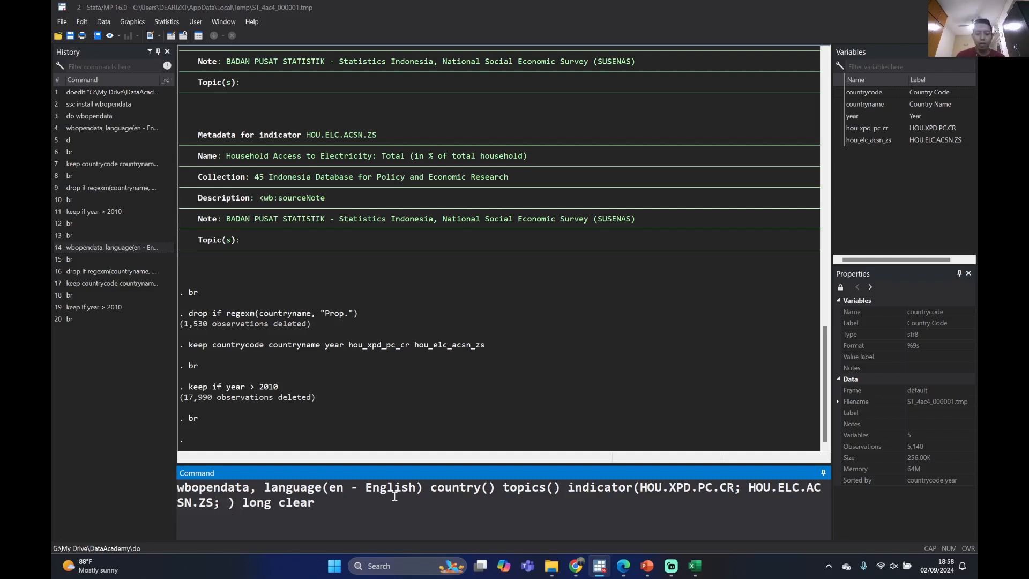
{"action": "type", "text": "["}
{"action": "type", "text": "kode indi"}
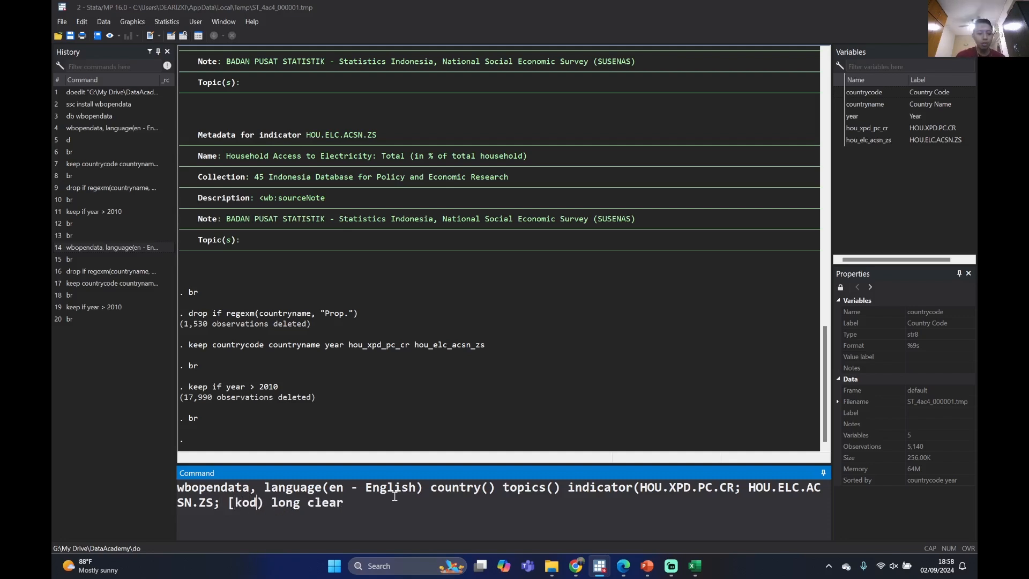
{"action": "type", "text": "kato"}
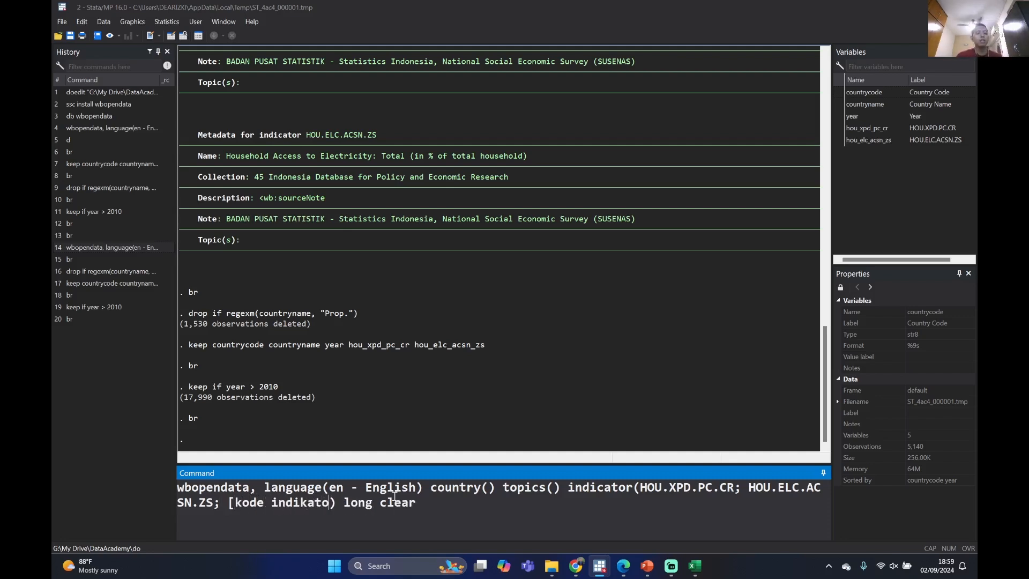
{"action": "type", "text": "r"}
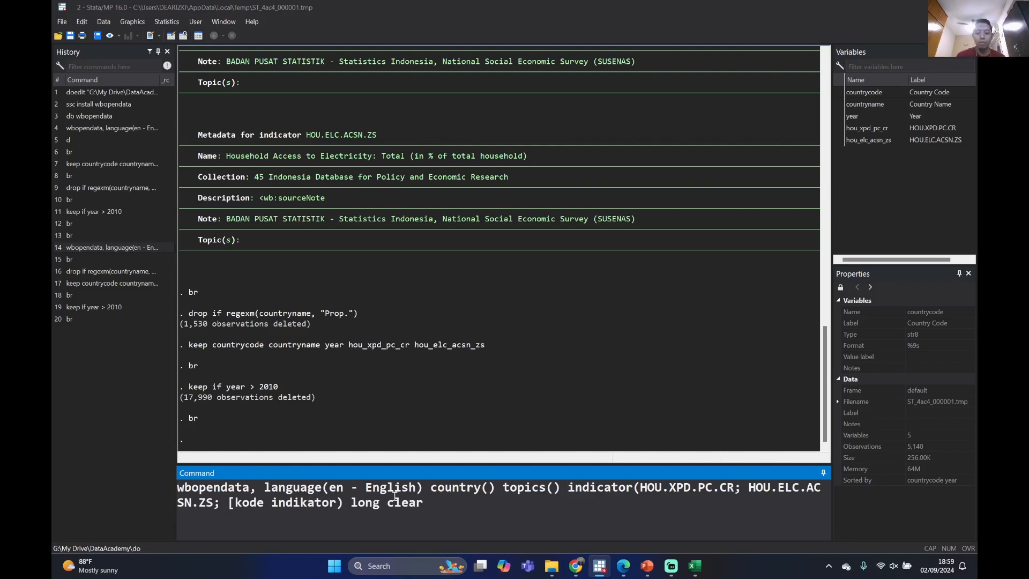
{"action": "type", "text": "]"}
Remove the placeholder so the indicator list ends with HOU.ELC.ACSN.ZS, and clear the unexecuted wbopendata command
{"action": "key", "text": "BackSpace"}
{"action": "key", "text": "BackSpace"}
{"action": "key", "text": "BackSpace"}
{"action": "key", "text": "BackSpace"}
{"action": "key", "text": "BackSpace"}
{"action": "key", "text": "BackSpace"}
{"action": "key", "text": "BackSpace"}
{"action": "key", "text": "BackSpace"}
{"action": "key", "text": "BackSpace"}
{"action": "key", "text": "BackSpace"}
{"action": "key", "text": "BackSpace"}
{"action": "key", "text": "BackSpace"}
{"action": "key", "text": "BackSpace"}
{"action": "key", "text": "BackSpace"}
{"action": "key", "text": "BackSpace"}
{"action": "key", "text": "BackSpace"}
{"action": "key", "text": "BackSpace"}
{"action": "key", "text": "BackSpace"}
{"action": "key", "text": "BackSpace"}
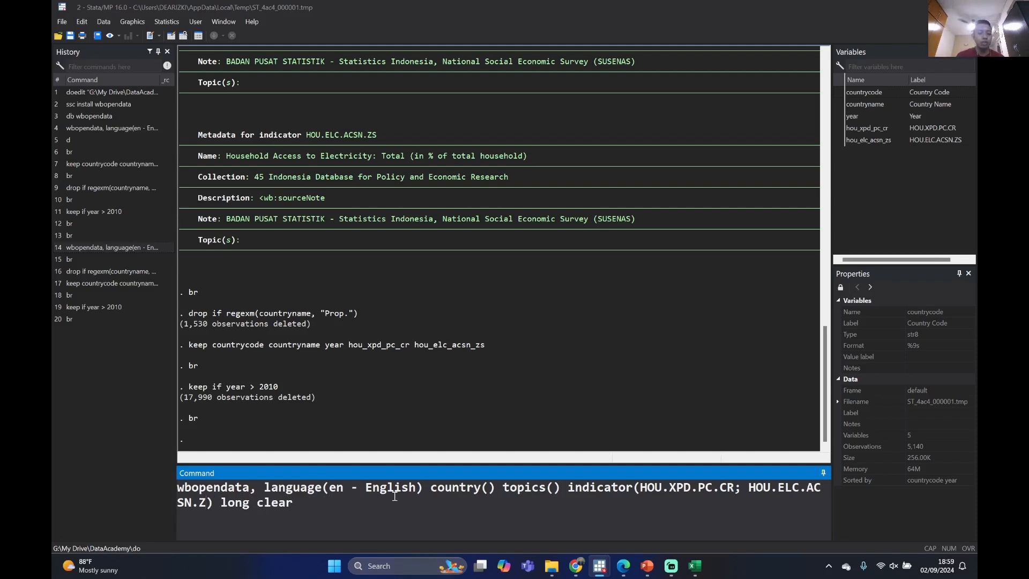
{"action": "type", "text": "S"}
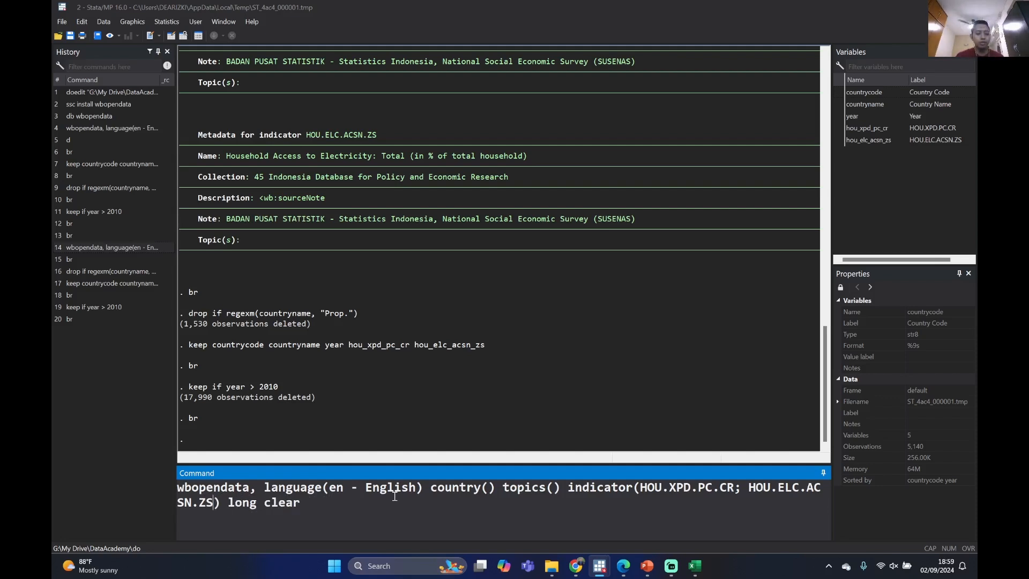
{"action": "key", "text": "ctrl+a"}
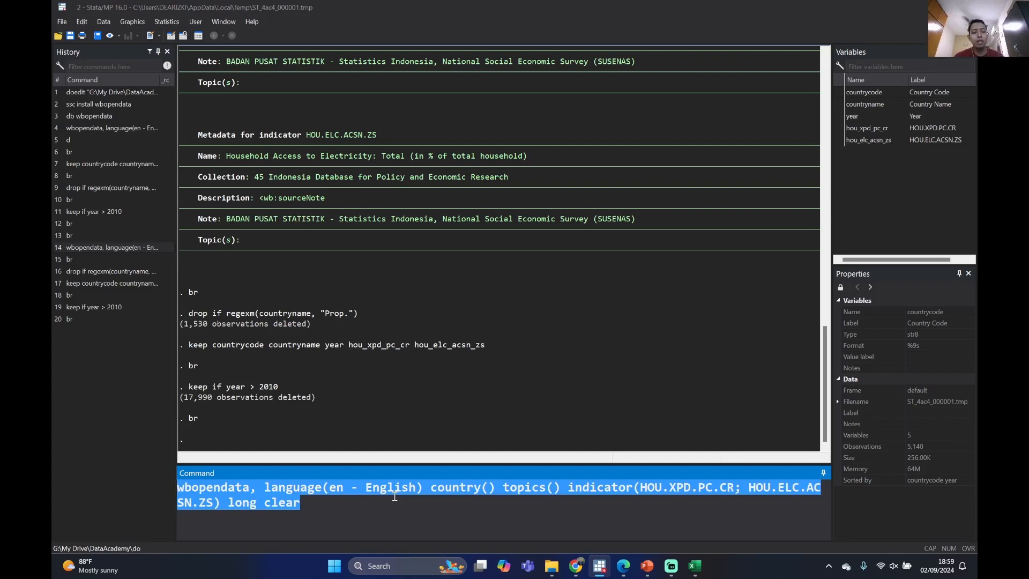
{"action": "key", "text": "BackSpace"}
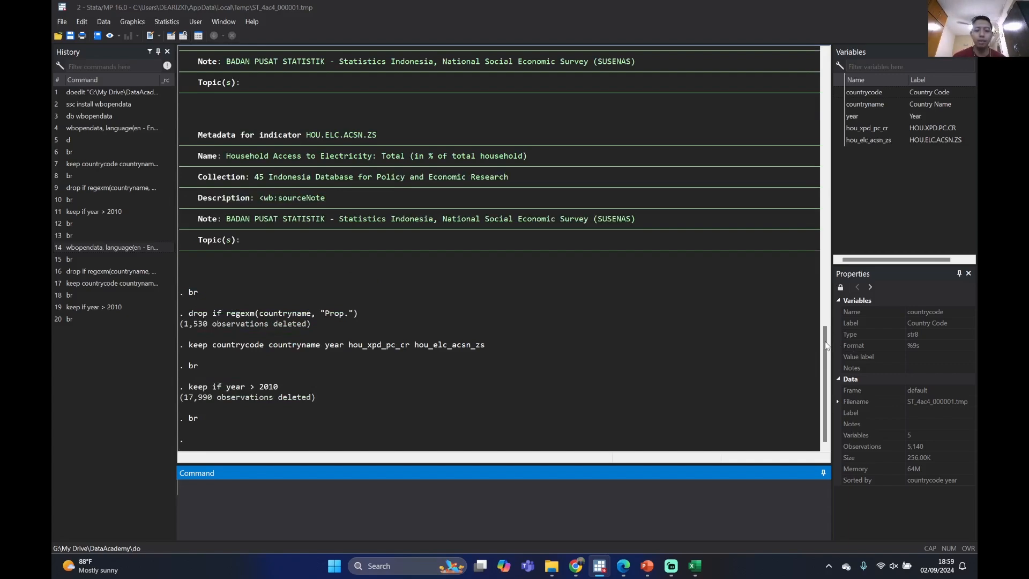
{"action": "mouse_move", "coordinate": [825, 342]}
{"action": "left_mouse_down"}
{"action": "mouse_move", "coordinate": [823, 304]}
{"action": "mouse_move", "coordinate": [814, 349]}
{"action": "left_mouse_up"}
{"action": "scroll", "coordinate": [574, 255], "scroll_direction": "up", "scroll_amount": 6}
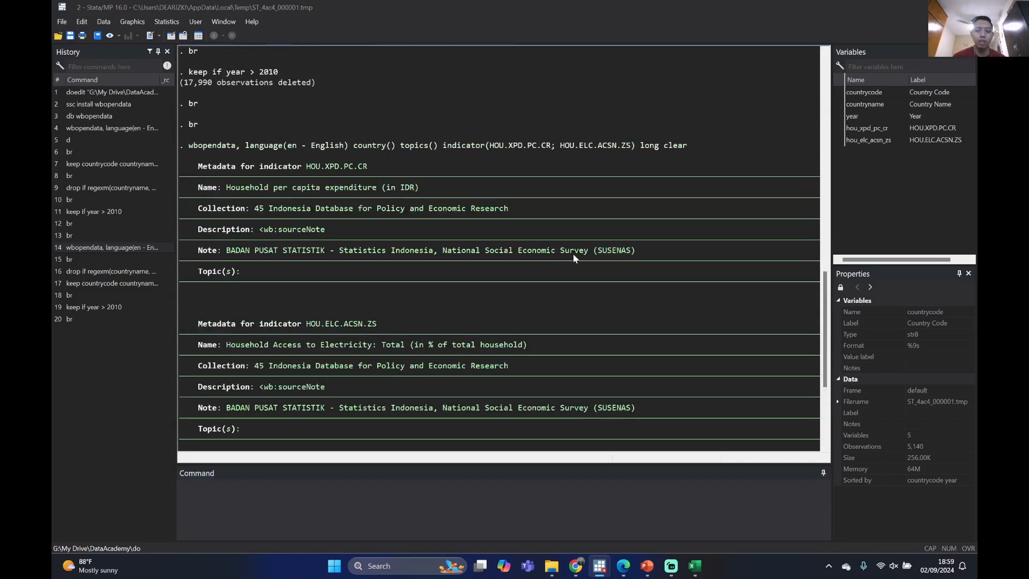
{"action": "scroll", "coordinate": [573, 260], "scroll_direction": "down", "scroll_amount": 6}
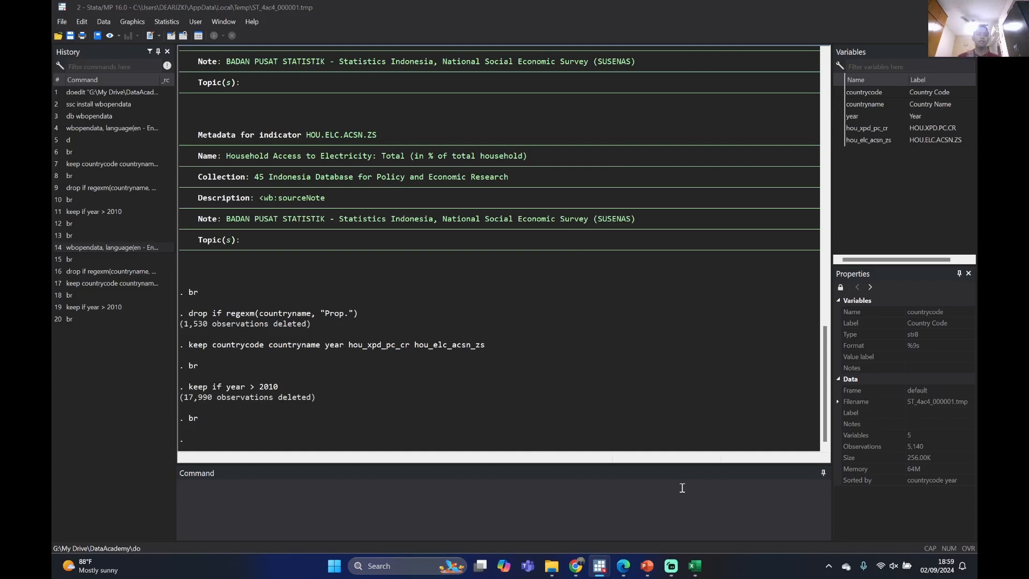
{"action": "mouse_move", "coordinate": [580, 570]}
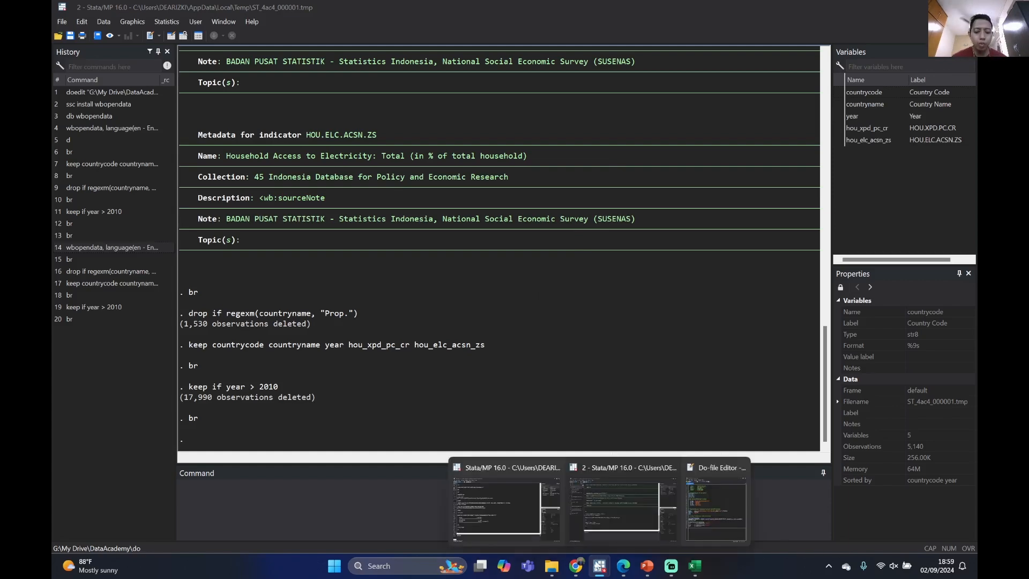
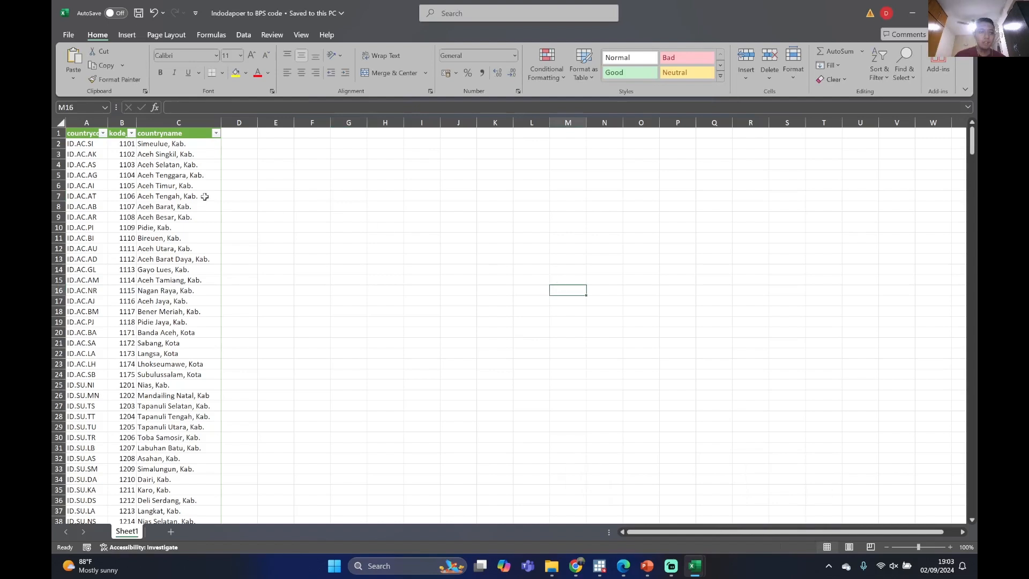
Examine the countrycode and kode_kab columns of the Indodapoer to BPS code sheet
{"action": "left_click", "coordinate": [203, 196]}
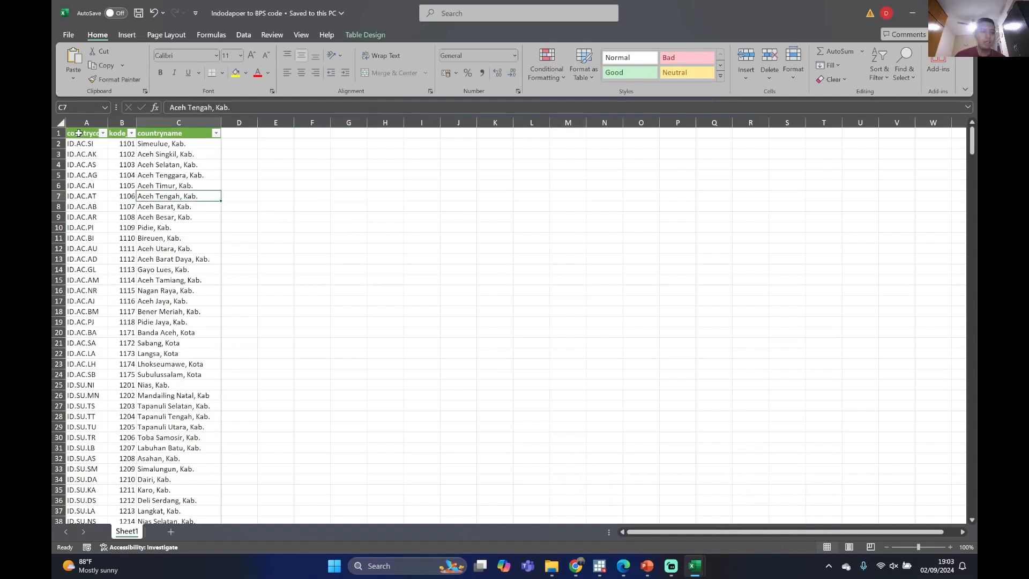
{"action": "left_click_drag", "start_coordinate": [79, 133], "coordinate": [91, 354]}
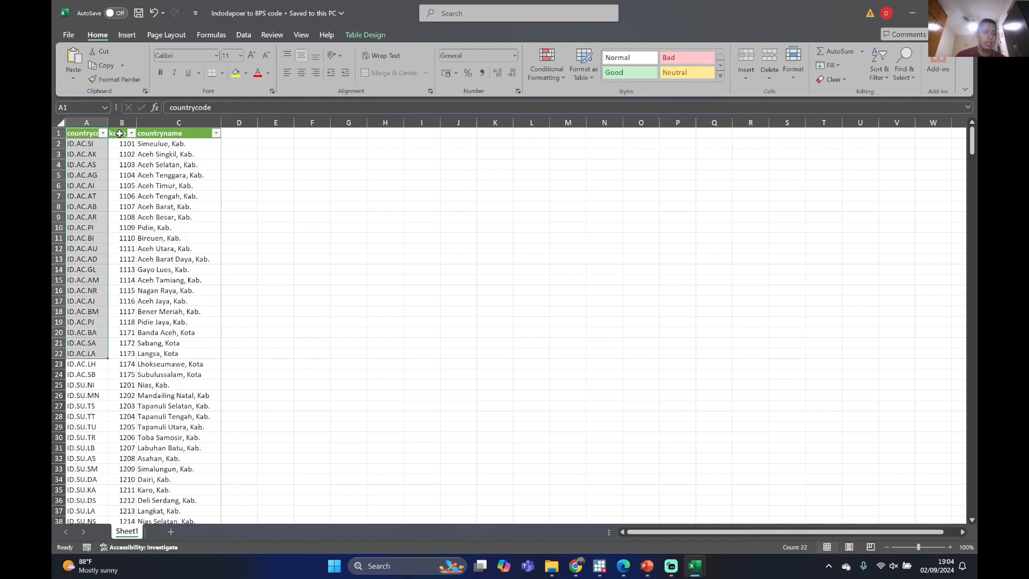
{"action": "left_click_drag", "start_coordinate": [119, 133], "coordinate": [114, 383]}
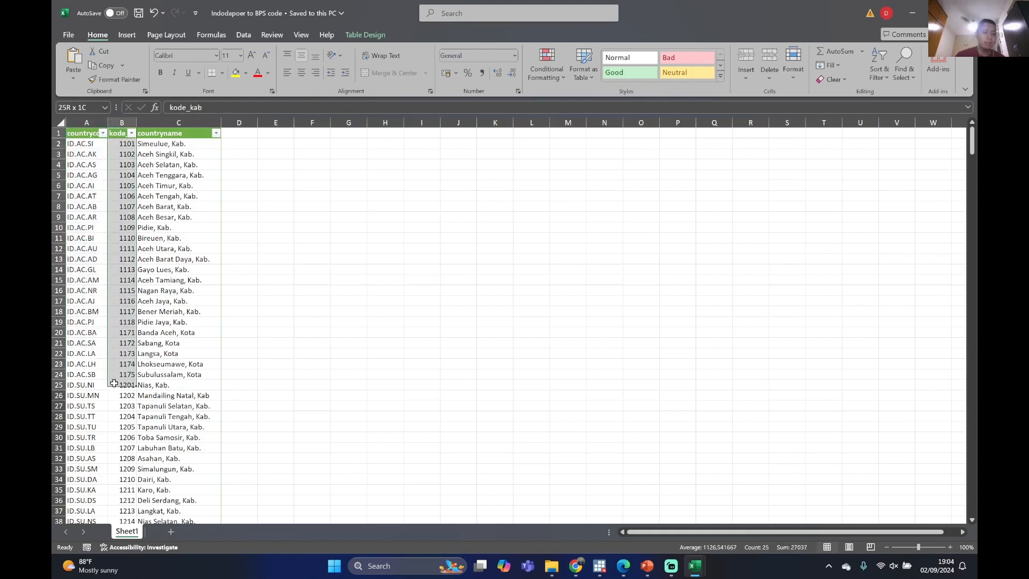
{"action": "left_click", "coordinate": [155, 280]}
{"action": "left_click", "coordinate": [97, 176]}
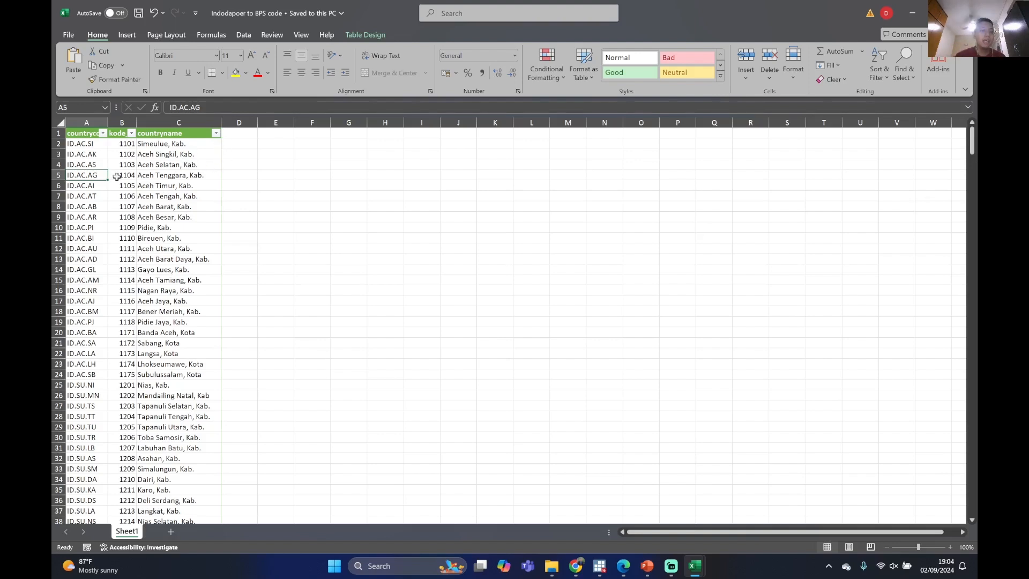
{"action": "left_click", "coordinate": [92, 144]}
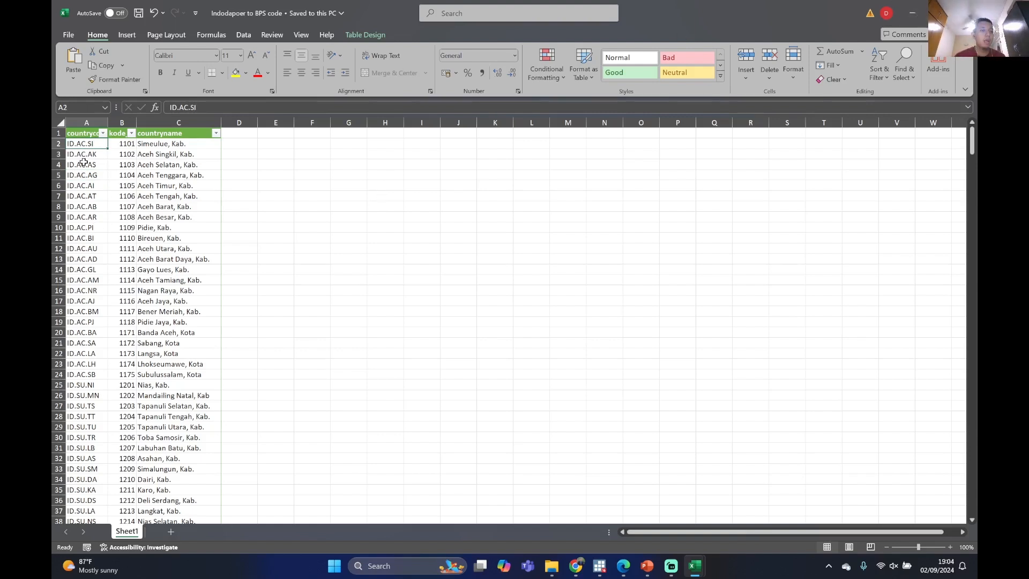
{"action": "scroll", "coordinate": [87, 161], "scroll_direction": "down", "scroll_amount": 4}
{"action": "scroll", "coordinate": [87, 162], "scroll_direction": "up", "scroll_amount": 4}
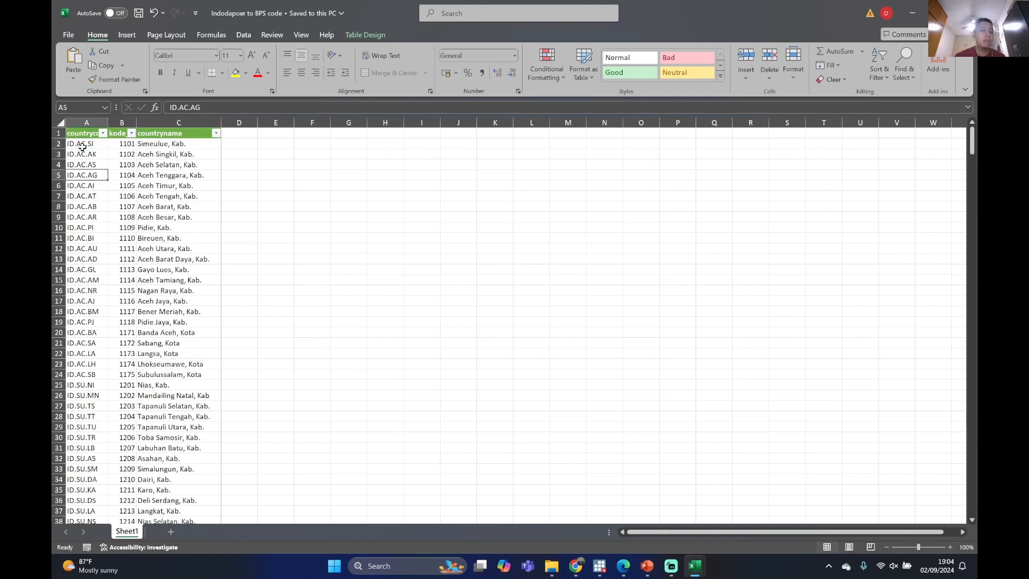
Look through the rows of the code table, comparing each World Bank country code with its BPS district code and name
{"action": "left_click_drag", "start_coordinate": [80, 144], "coordinate": [202, 291]}
{"action": "left_click", "coordinate": [313, 134]}
{"action": "scroll", "coordinate": [170, 200], "scroll_direction": "down", "scroll_amount": 4}
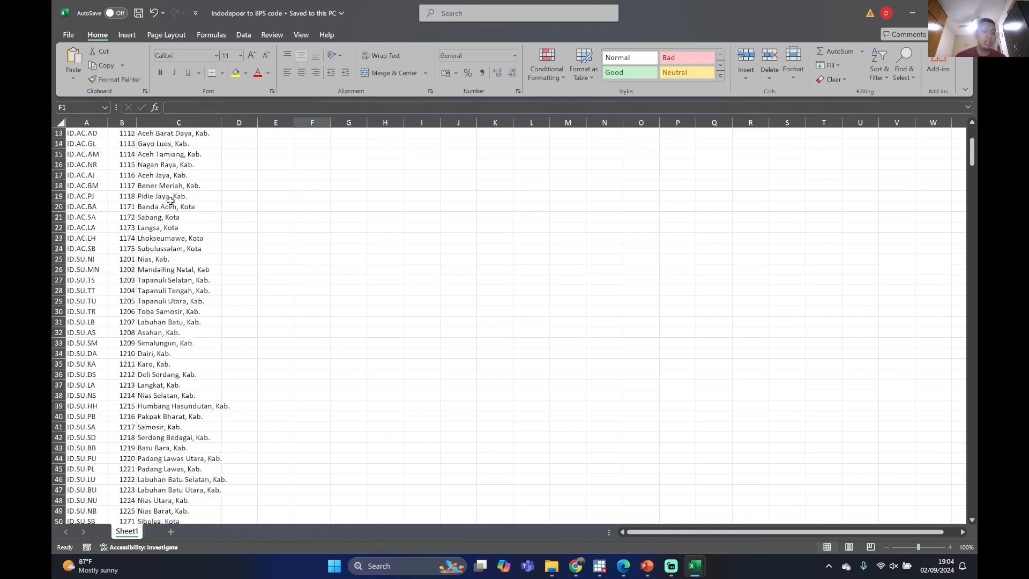
{"action": "scroll", "coordinate": [169, 203], "scroll_direction": "up", "scroll_amount": 4}
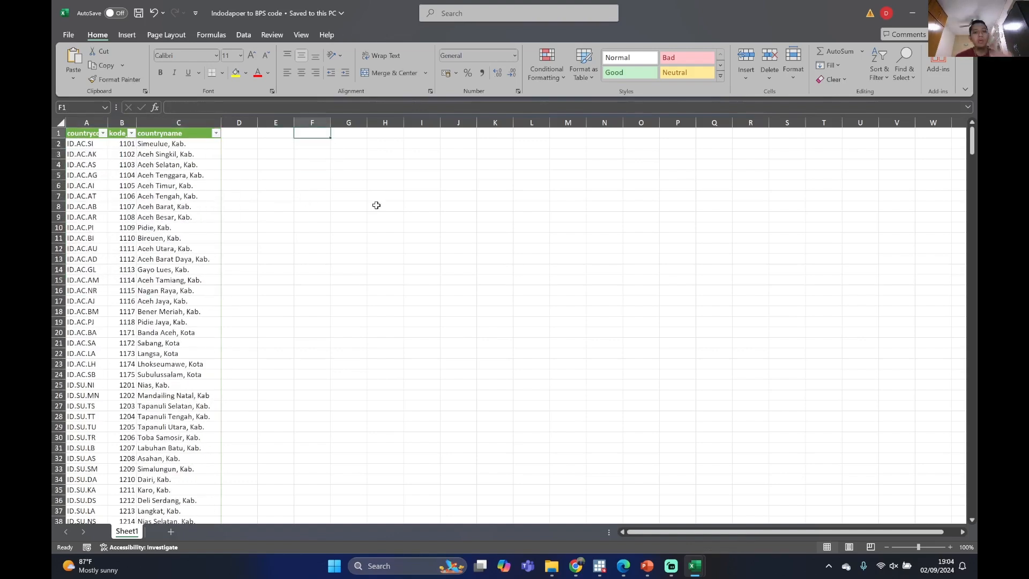
{"action": "scroll", "coordinate": [203, 228], "scroll_direction": "down", "scroll_amount": 3}
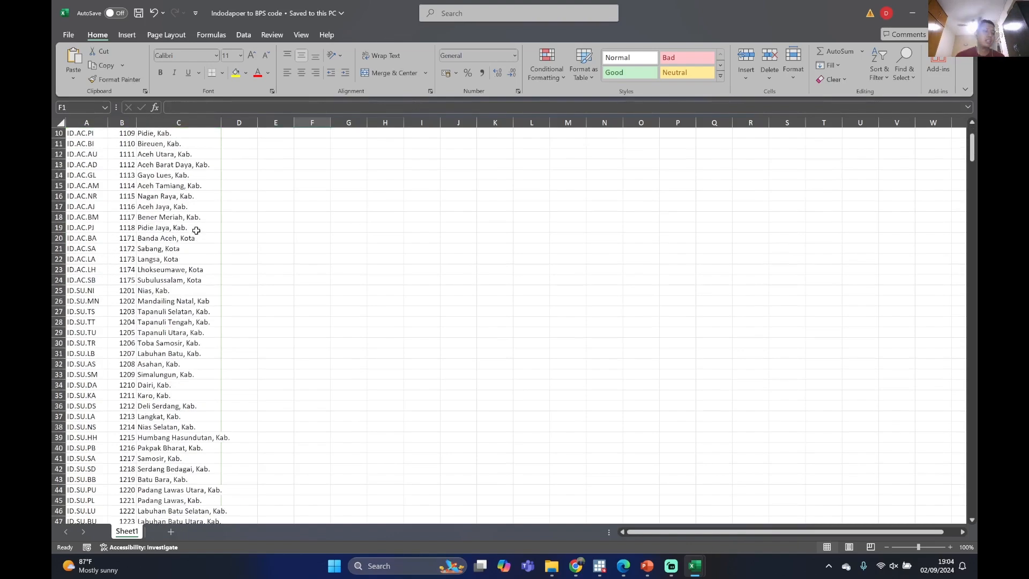
{"action": "scroll", "coordinate": [182, 210], "scroll_direction": "up", "scroll_amount": 3}
{"action": "scroll", "coordinate": [182, 210], "scroll_direction": "down", "scroll_amount": 3}
{"action": "scroll", "coordinate": [181, 211], "scroll_direction": "up", "scroll_amount": 3}
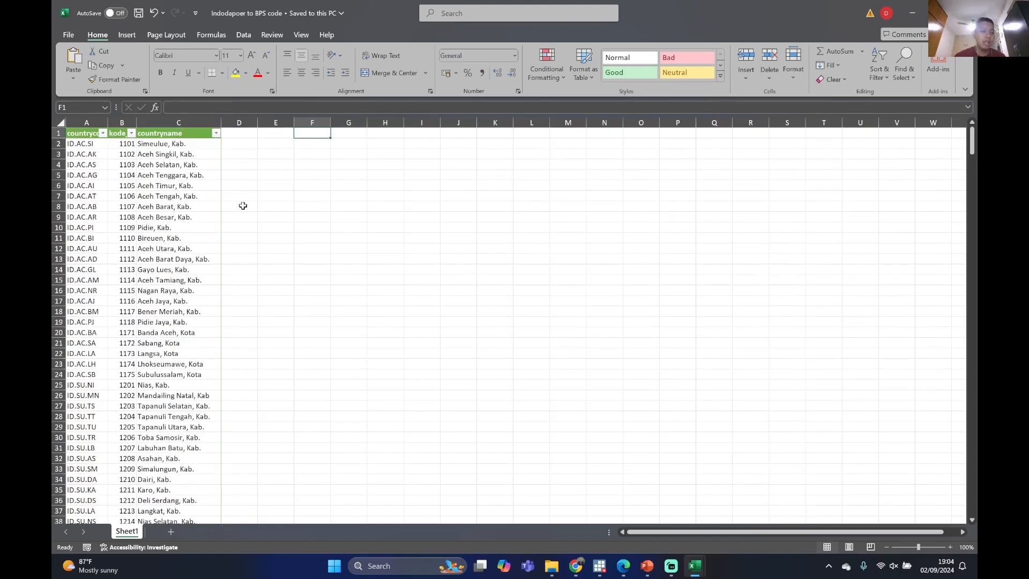
{"action": "left_click", "coordinate": [390, 205]}
{"action": "scroll", "coordinate": [161, 209], "scroll_direction": "down", "scroll_amount": 3}
{"action": "scroll", "coordinate": [134, 205], "scroll_direction": "up", "scroll_amount": 3}
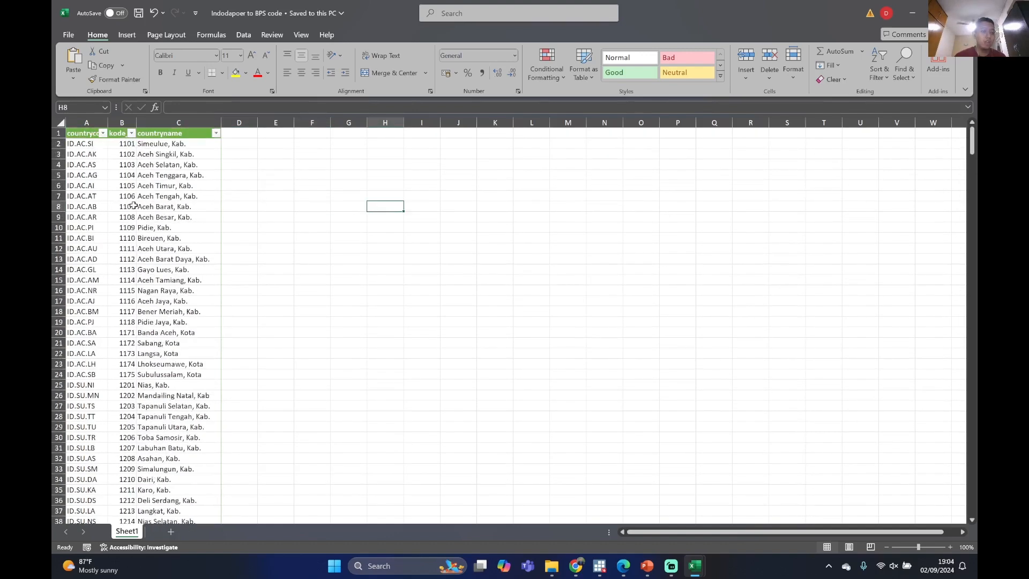
{"action": "scroll", "coordinate": [166, 160], "scroll_direction": "down", "scroll_amount": 6}
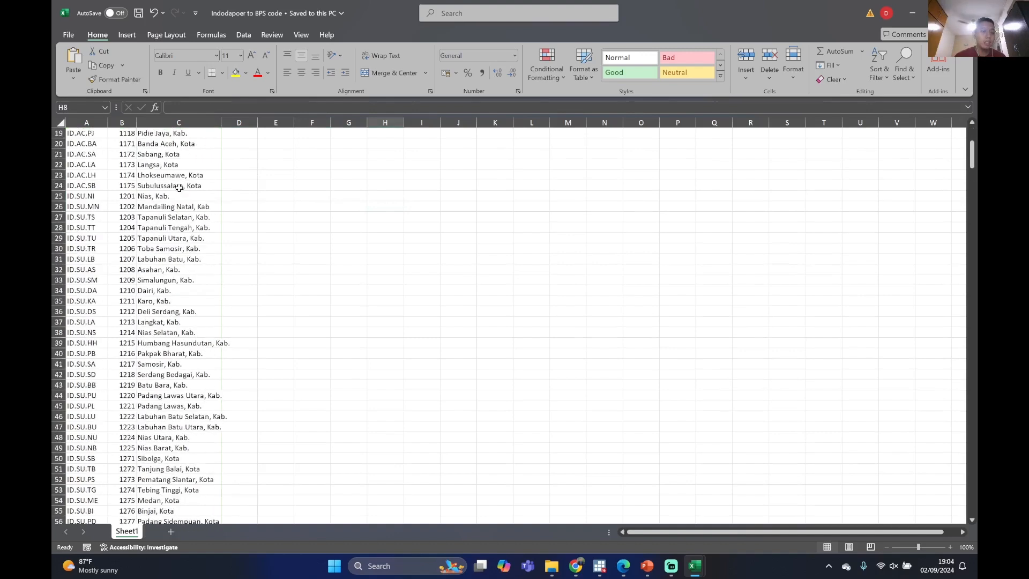
{"action": "scroll", "coordinate": [180, 187], "scroll_direction": "down", "scroll_amount": 7}
{"action": "scroll", "coordinate": [180, 185], "scroll_direction": "up", "scroll_amount": 13}
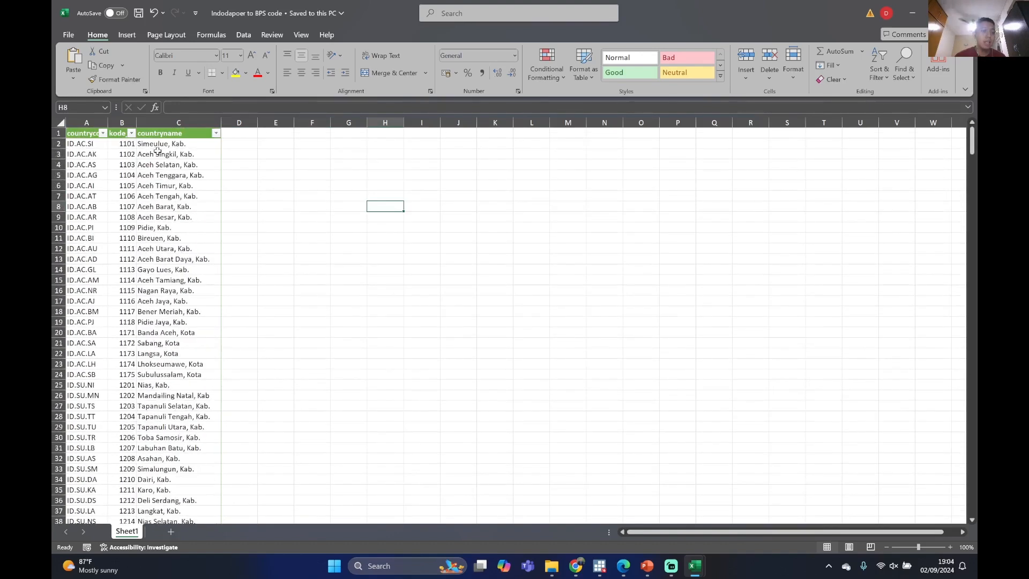
Examine the district names in the countryname column, from Simeulue to Aceh Jaya
{"action": "left_click_drag", "start_coordinate": [157, 143], "coordinate": [159, 304]}
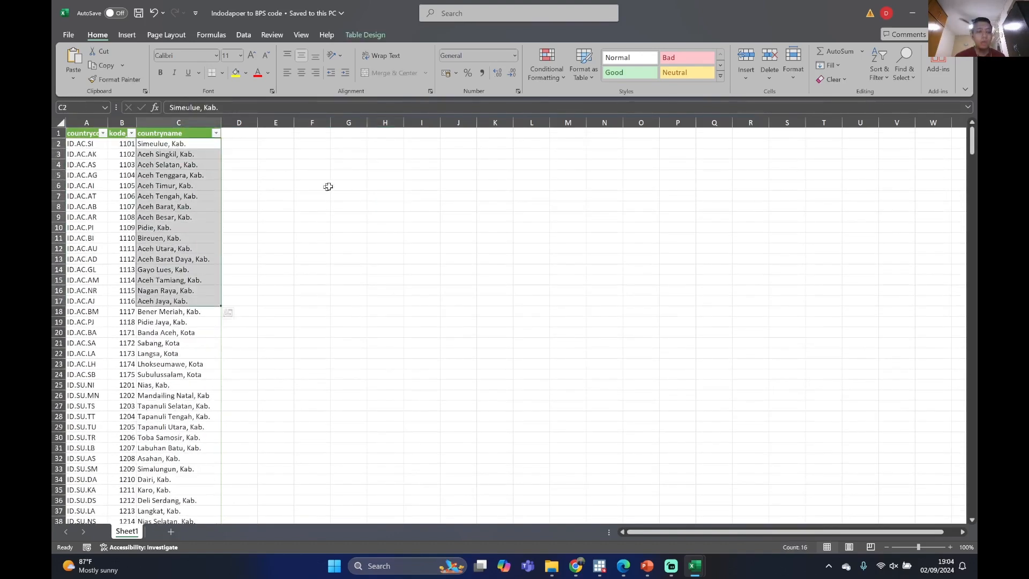
{"action": "left_click", "coordinate": [348, 185]}
{"action": "left_click", "coordinate": [167, 241]}
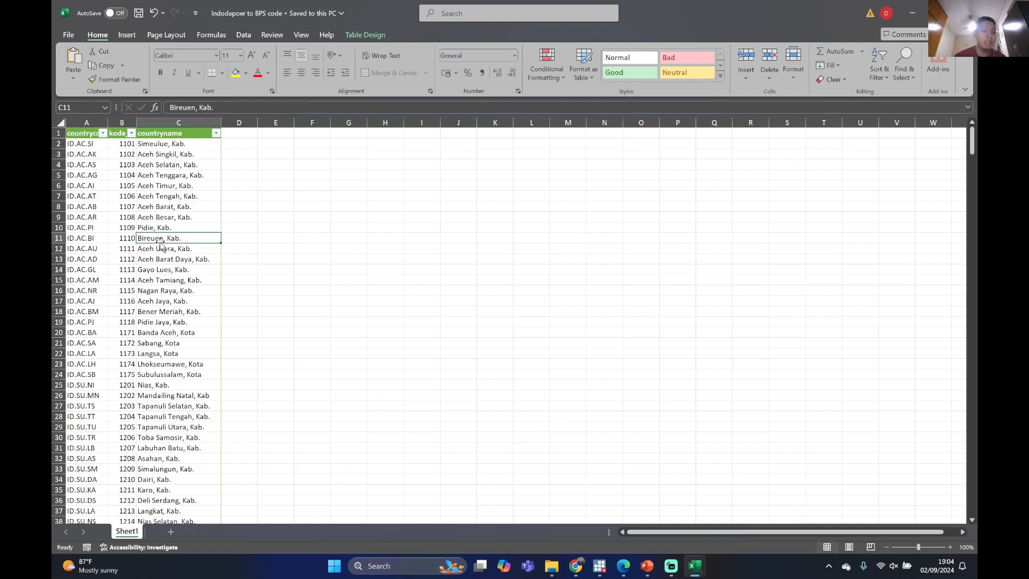
{"action": "left_click_drag", "start_coordinate": [164, 175], "coordinate": [177, 306]}
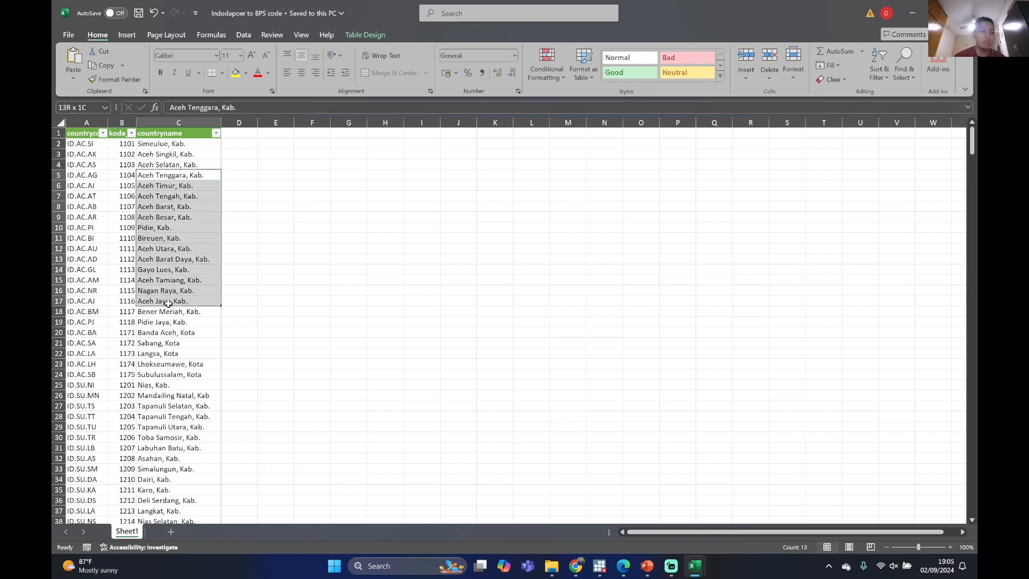
{"action": "left_click", "coordinate": [343, 196]}
{"action": "left_click", "coordinate": [568, 217]}
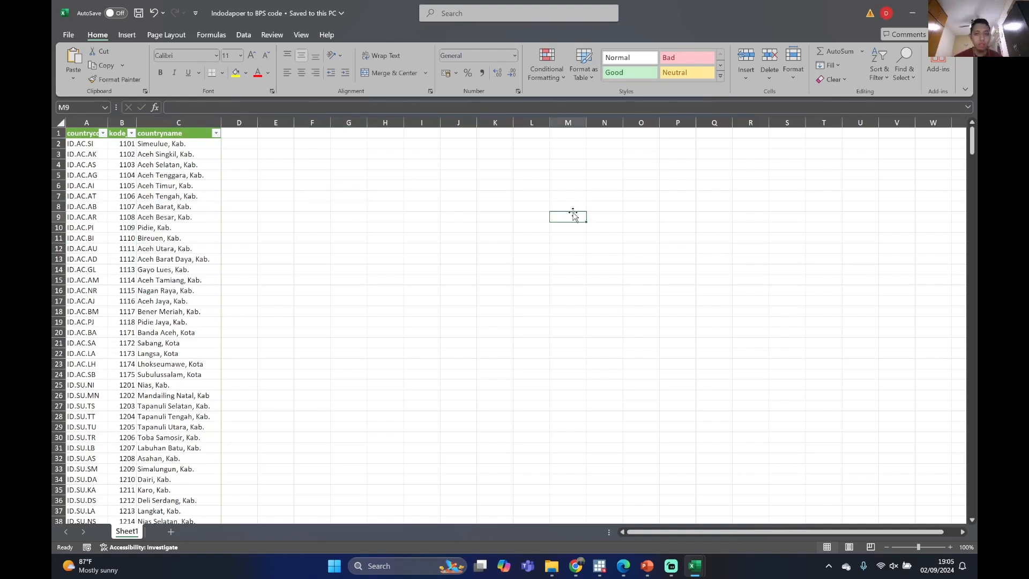
Minimize both Excel workbooks and the xls folder window, and switch to the Stata session with the two-indicator data
{"action": "left_click", "coordinate": [915, 17]}
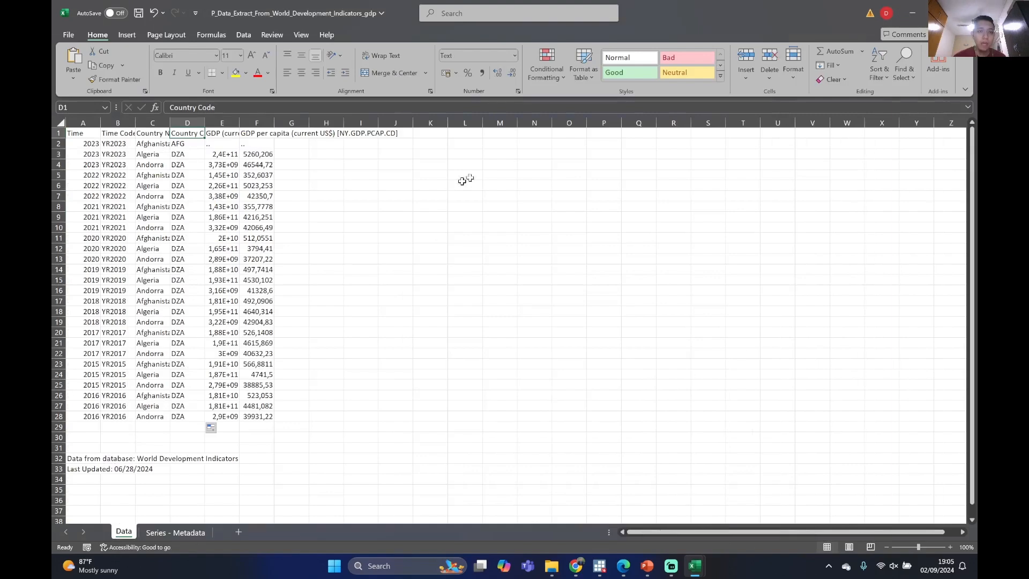
{"action": "left_click", "coordinate": [920, 16]}
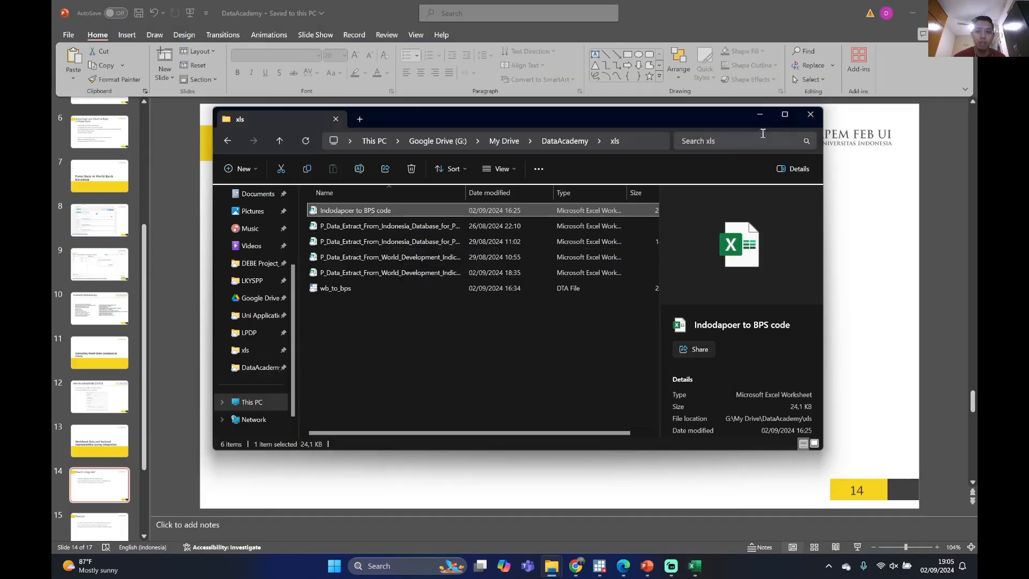
{"action": "left_click", "coordinate": [760, 116]}
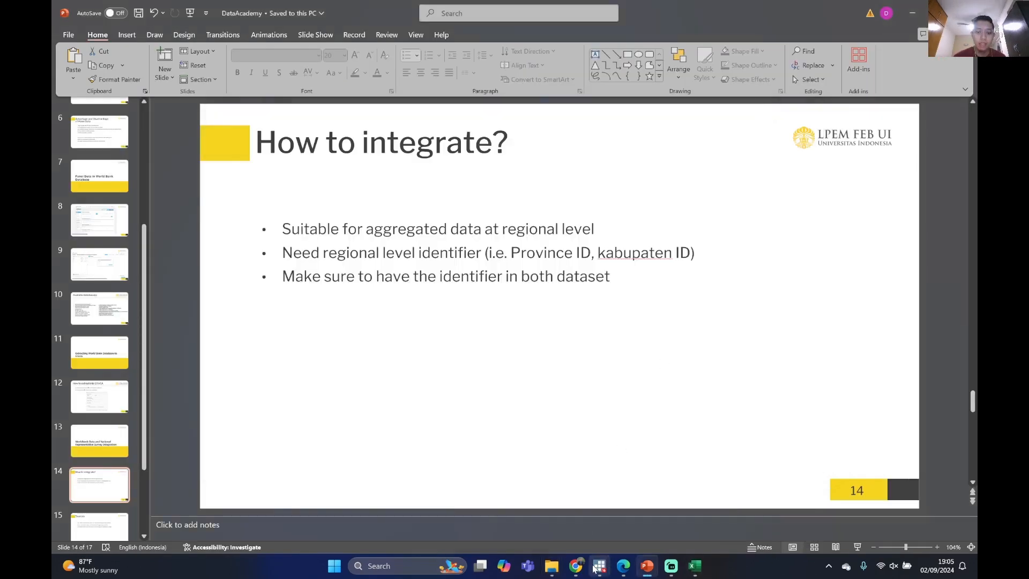
{"action": "mouse_move", "coordinate": [611, 556]}
{"action": "left_click", "coordinate": [626, 528]}
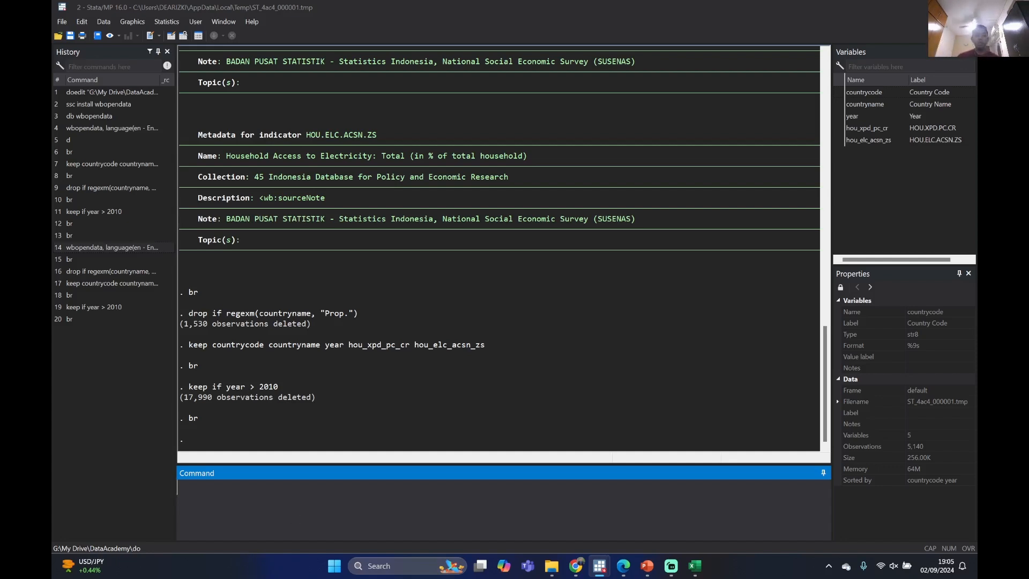
Browse the dataset with br, check the countrycode values of the Aceh districts, and close the data browser
{"action": "type", "text": "r"}
{"action": "key", "text": "Return"}
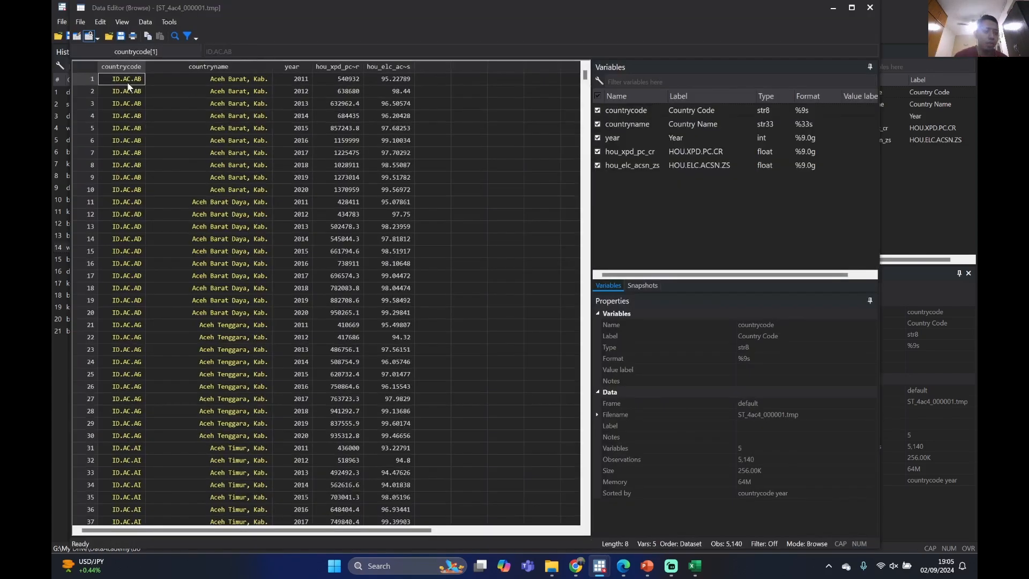
{"action": "left_click_drag", "start_coordinate": [128, 84], "coordinate": [128, 316]}
{"action": "left_click", "coordinate": [128, 316]}
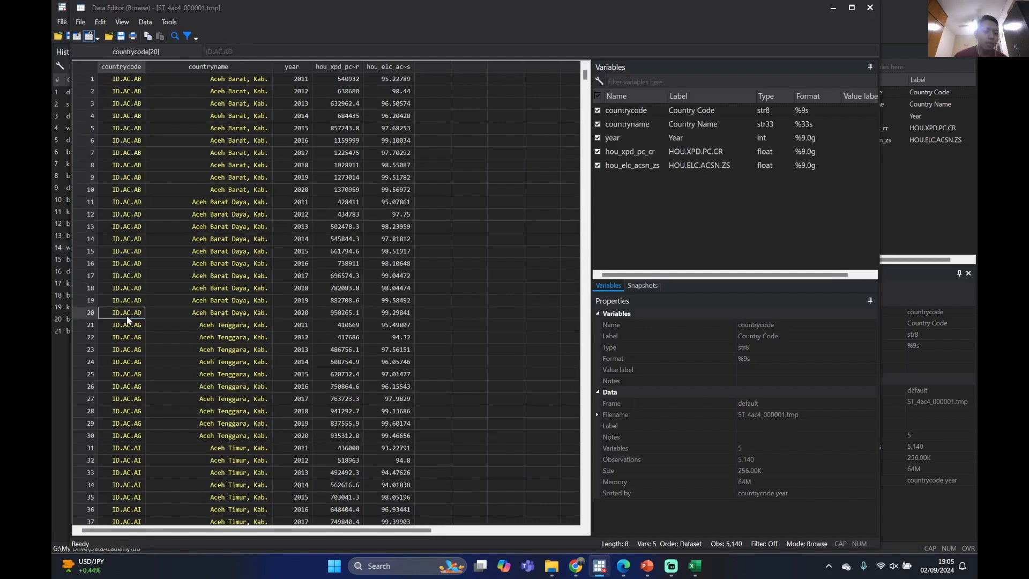
{"action": "left_click", "coordinate": [368, 214]}
{"action": "left_click", "coordinate": [872, 9]}
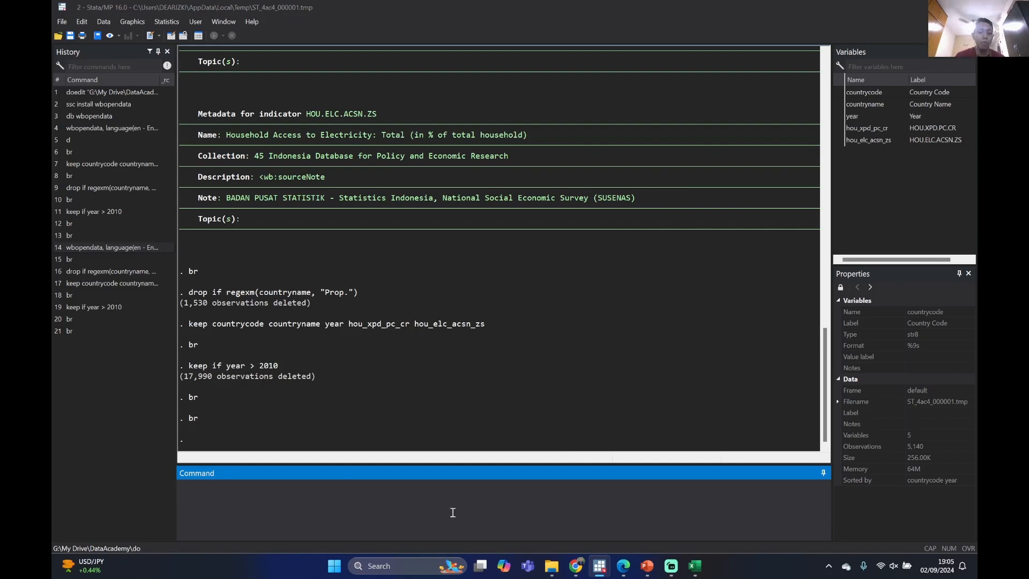
Browse only the country codes with "br countrycode" and close the data browser
{"action": "left_click", "coordinate": [839, 93]}
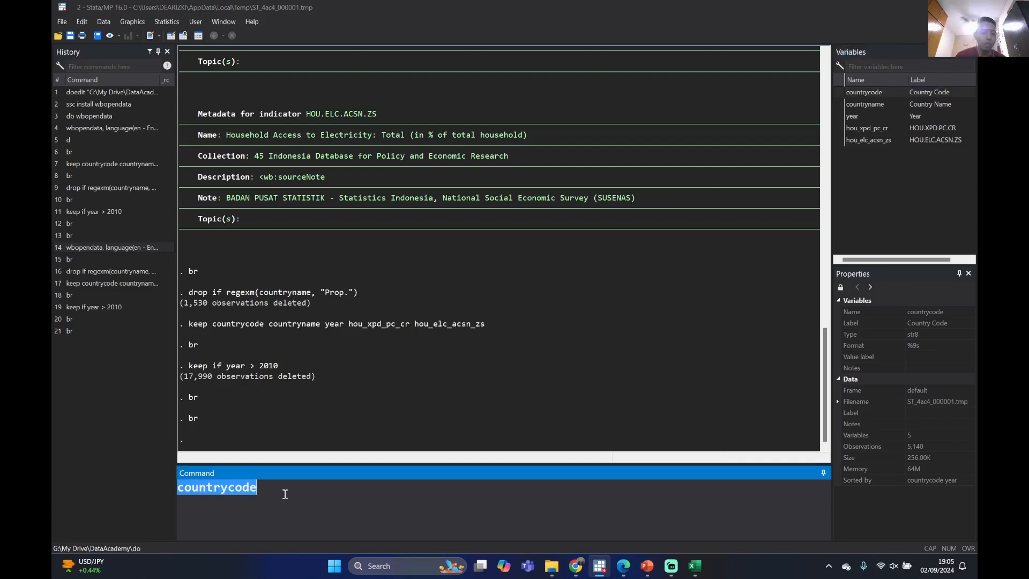
{"action": "key", "text": "Left"}
{"action": "key", "text": "Left"}
{"action": "key", "text": "Left"}
{"action": "key", "text": "Left"}
{"action": "key", "text": "Left"}
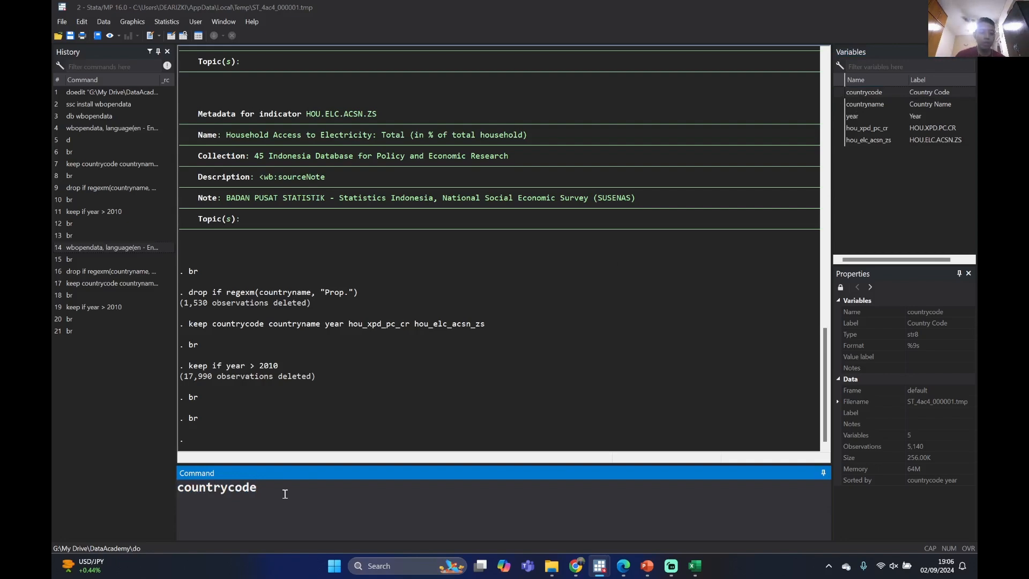
{"action": "key", "text": "Home"}
{"action": "type", "text": "br"}
{"action": "key", "text": "Return"}
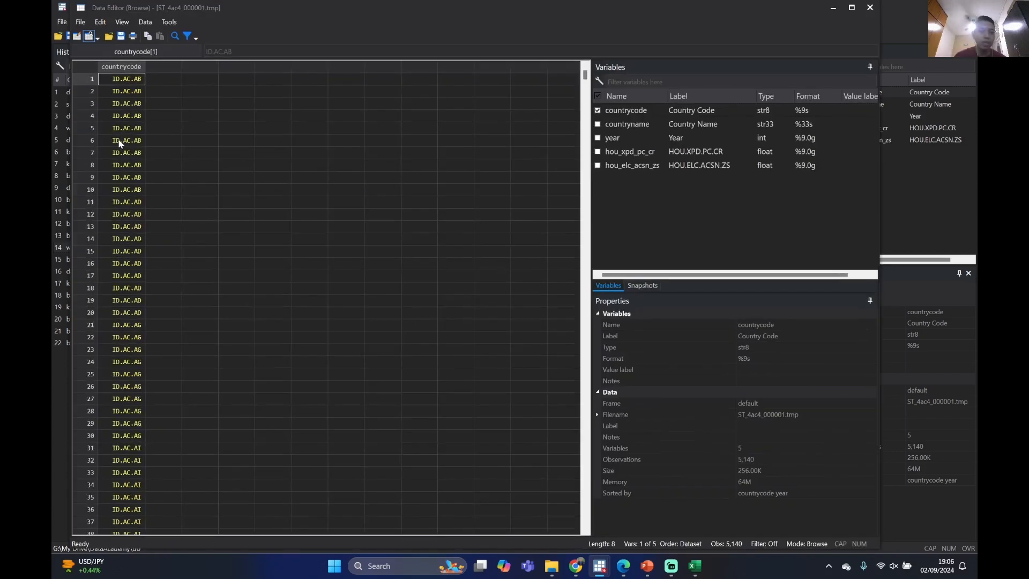
{"action": "left_click", "coordinate": [870, 7]}
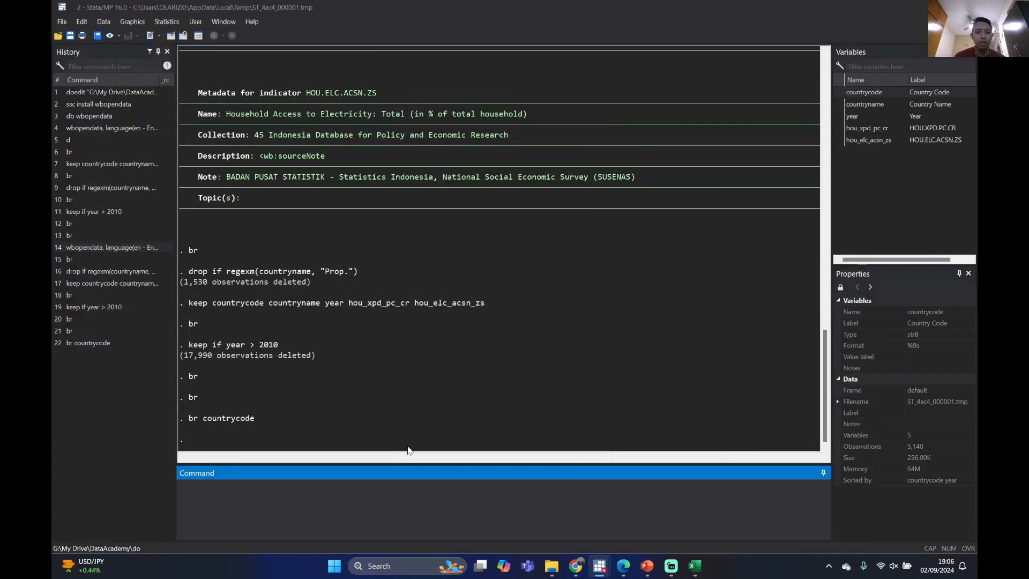
{"action": "left_click", "coordinate": [307, 515]}
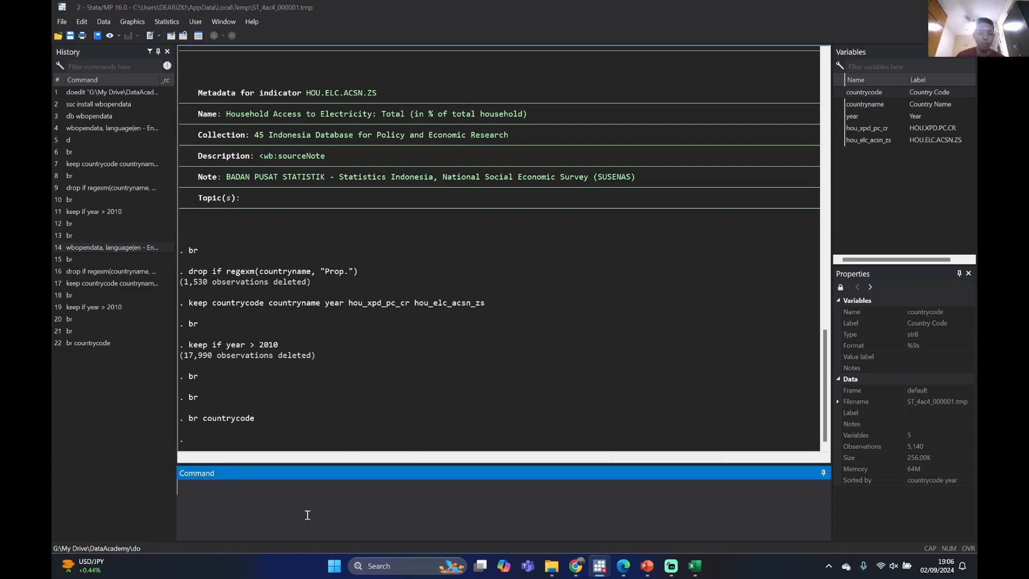
{"action": "type", "text": "merge"}
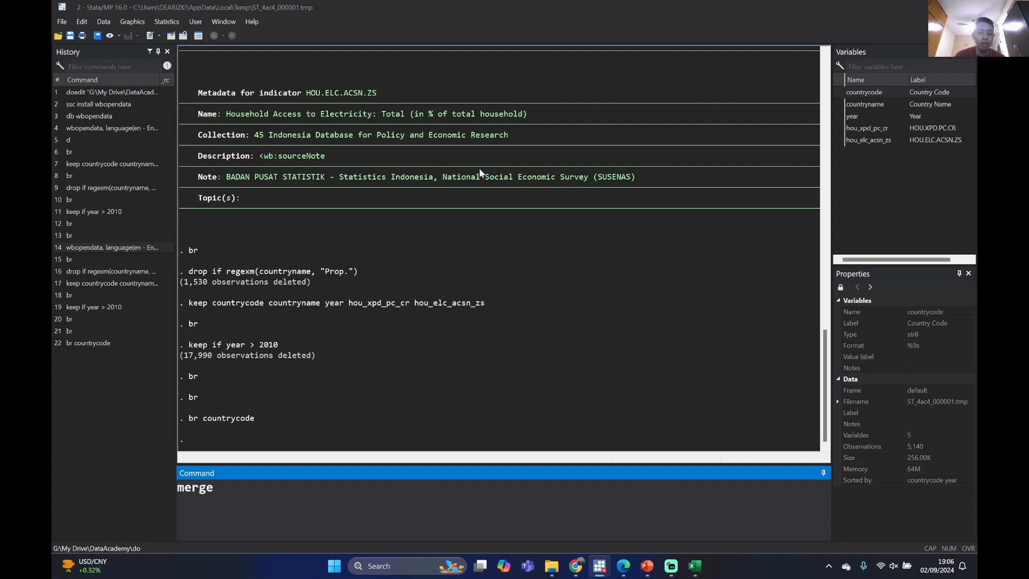
{"action": "type", "text": "m:1"}
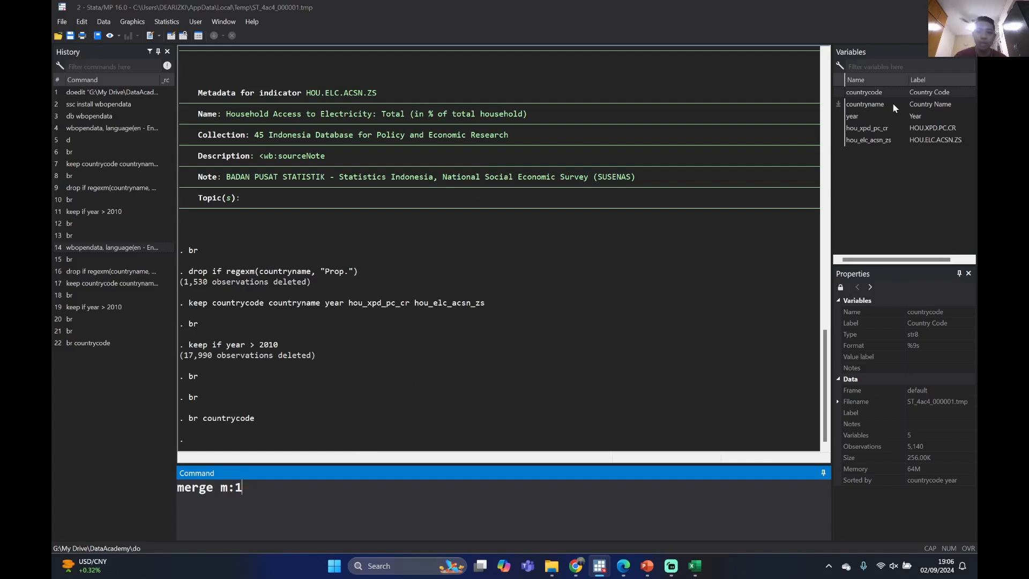
{"action": "left_click", "coordinate": [840, 92]}
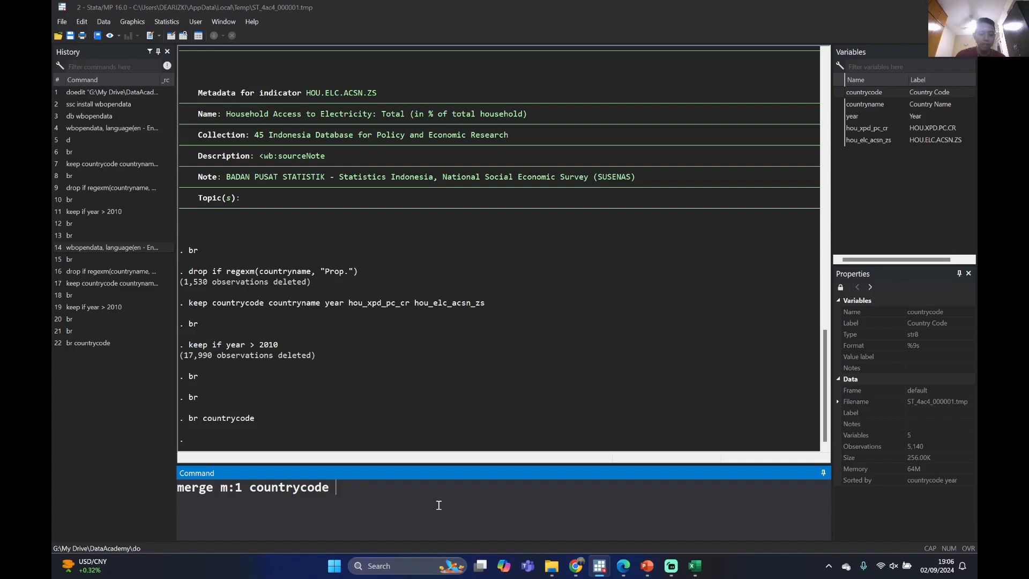
{"action": "type", "text": "\""}
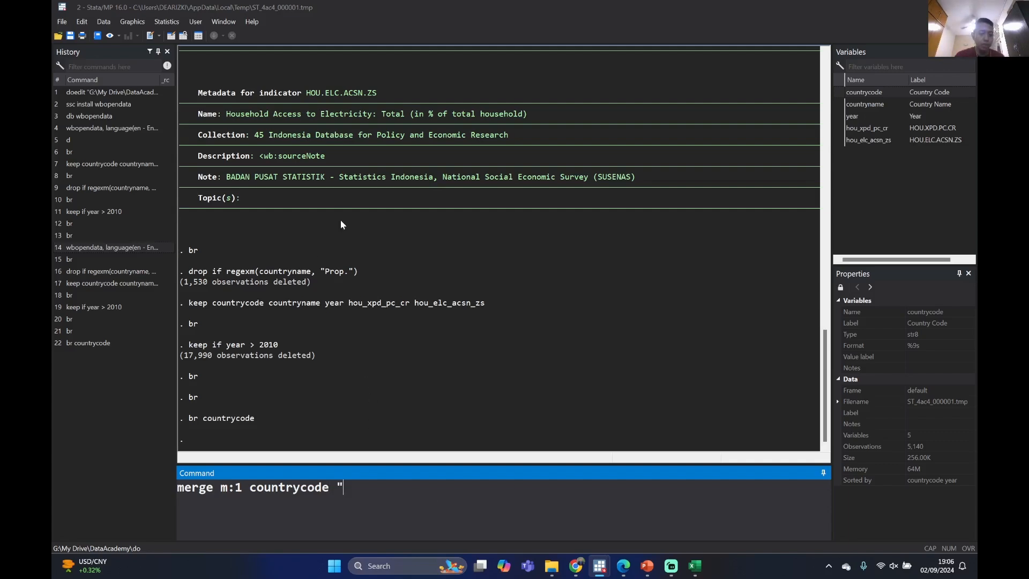
{"action": "scroll", "coordinate": [346, 246], "scroll_direction": "up", "scroll_amount": 6}
{"action": "scroll", "coordinate": [348, 263], "scroll_direction": "down", "scroll_amount": 6}
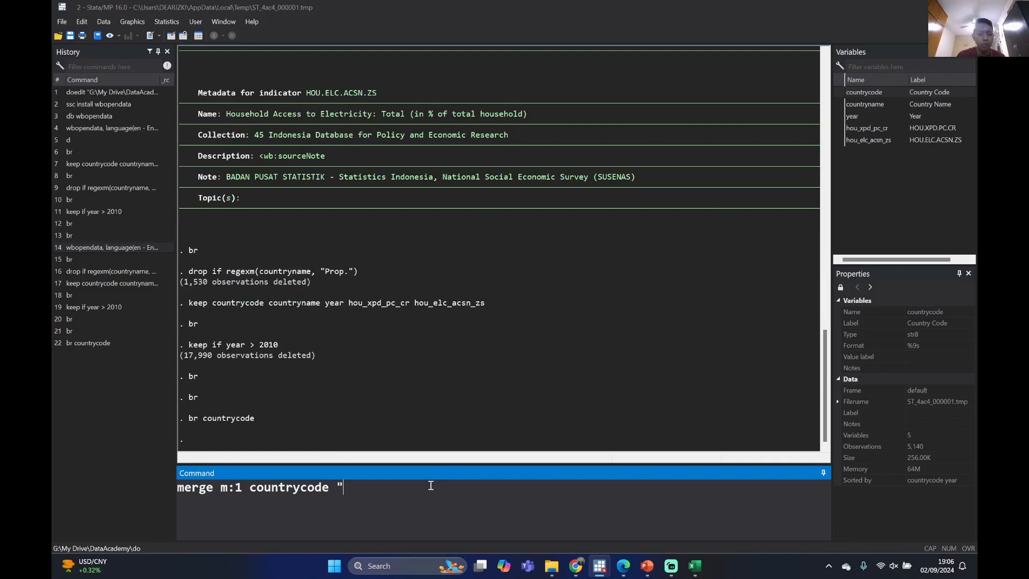
{"action": "scroll", "coordinate": [348, 428], "scroll_direction": "up", "scroll_amount": 5}
{"action": "scroll", "coordinate": [371, 388], "scroll_direction": "down", "scroll_amount": 5}
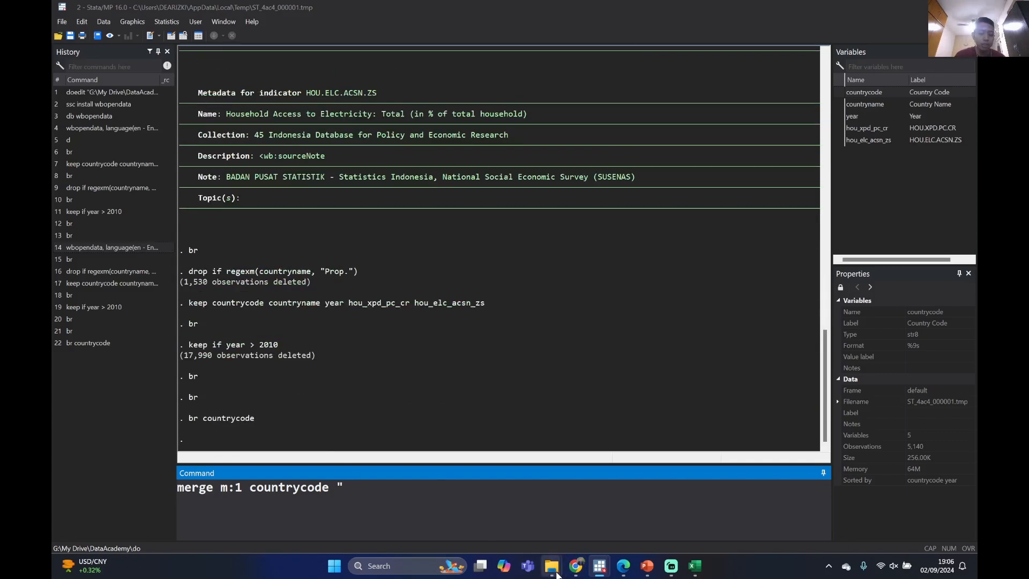
Look through the xls, DataAcademy and dta folders for the data files, and minimize the folder window
{"action": "mouse_move", "coordinate": [558, 574]}
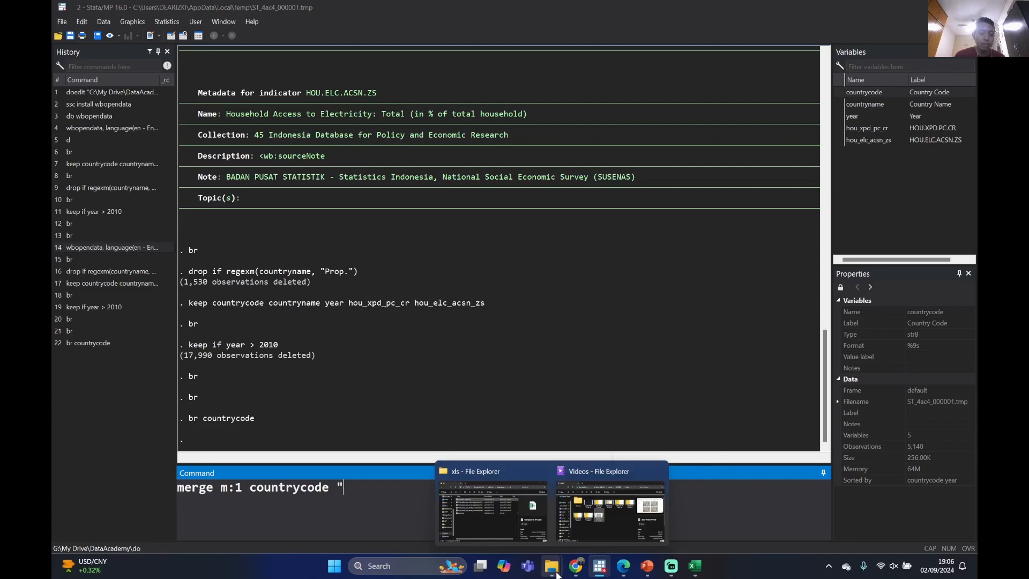
{"action": "left_click", "coordinate": [531, 514]}
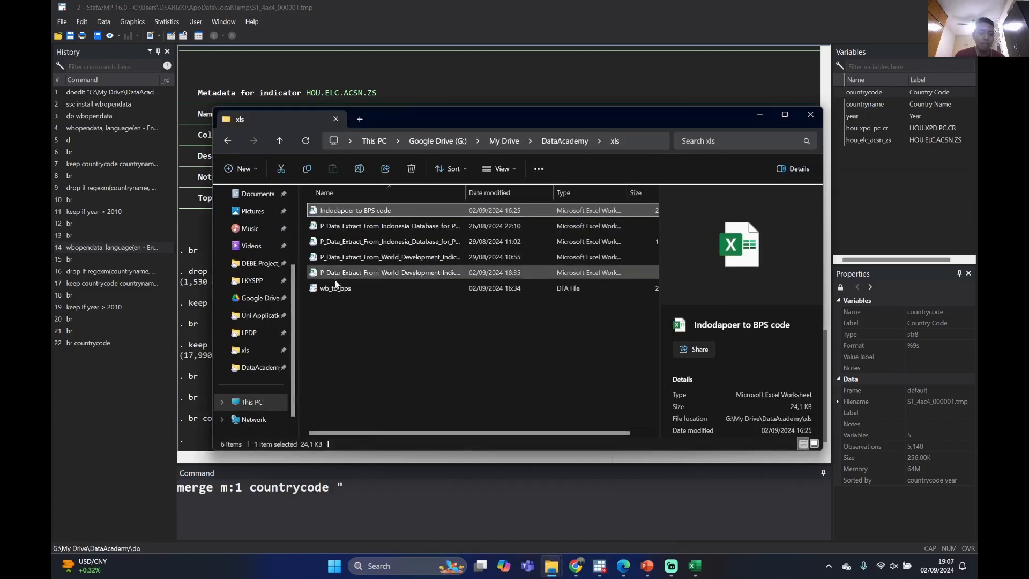
{"action": "key", "text": "alt+Up"}
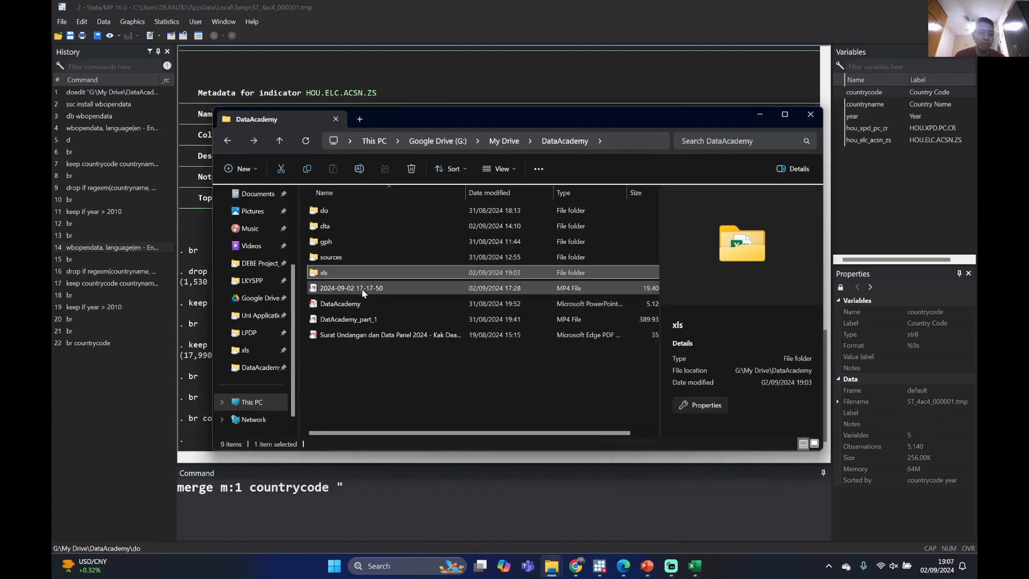
{"action": "double_click", "coordinate": [351, 227]}
{"action": "key", "text": "alt+Left"}
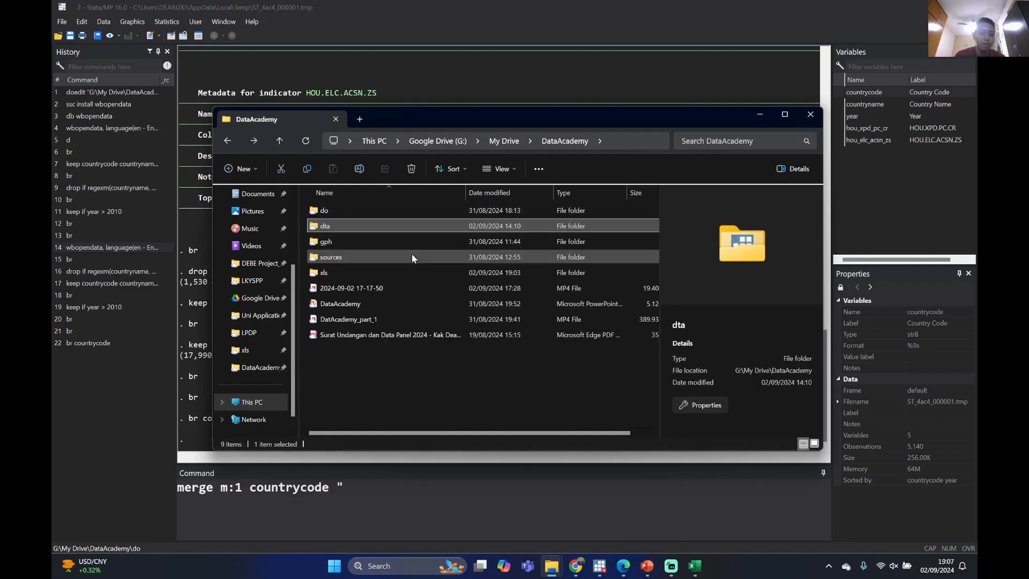
{"action": "left_click", "coordinate": [402, 388]}
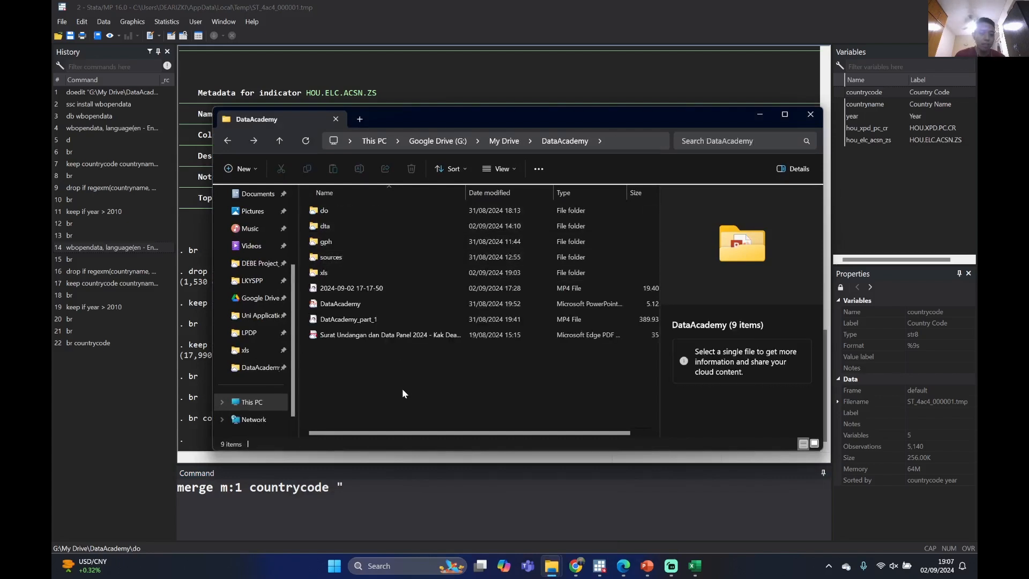
{"action": "left_click", "coordinate": [758, 115]}
{"action": "left_click", "coordinate": [363, 472]}
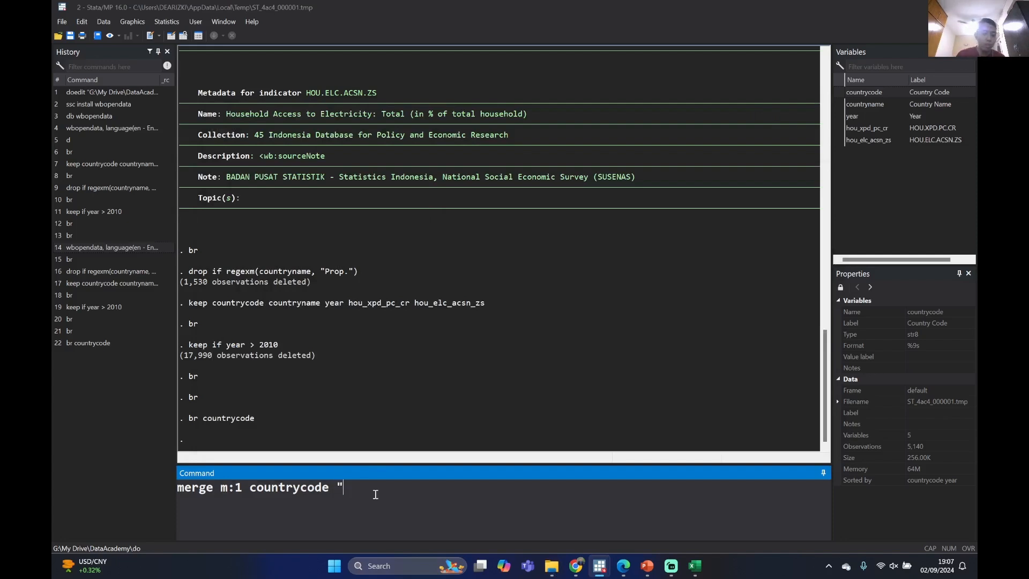
{"action": "key", "text": "BackSpace"}
{"action": "key", "text": "BackSpace"}
{"action": "key", "text": "BackSpace"}
{"action": "key", "text": "BackSpace"}
{"action": "key", "text": "BackSpace"}
{"action": "key", "text": "BackSpace"}
{"action": "key", "text": "BackSpace"}
{"action": "key", "text": "BackSpace"}
{"action": "key", "text": "BackSpace"}
{"action": "key", "text": "BackSpace"}
{"action": "key", "text": "BackSpace"}
{"action": "key", "text": "BackSpace"}
{"action": "key", "text": "BackSpace"}
{"action": "key", "text": "BackSpace"}
{"action": "key", "text": "BackSpace"}
{"action": "key", "text": "BackSpace"}
{"action": "key", "text": "BackSpace"}
{"action": "key", "text": "BackSpace"}
{"action": "key", "text": "BackSpace"}
{"action": "key", "text": "BackSpace"}
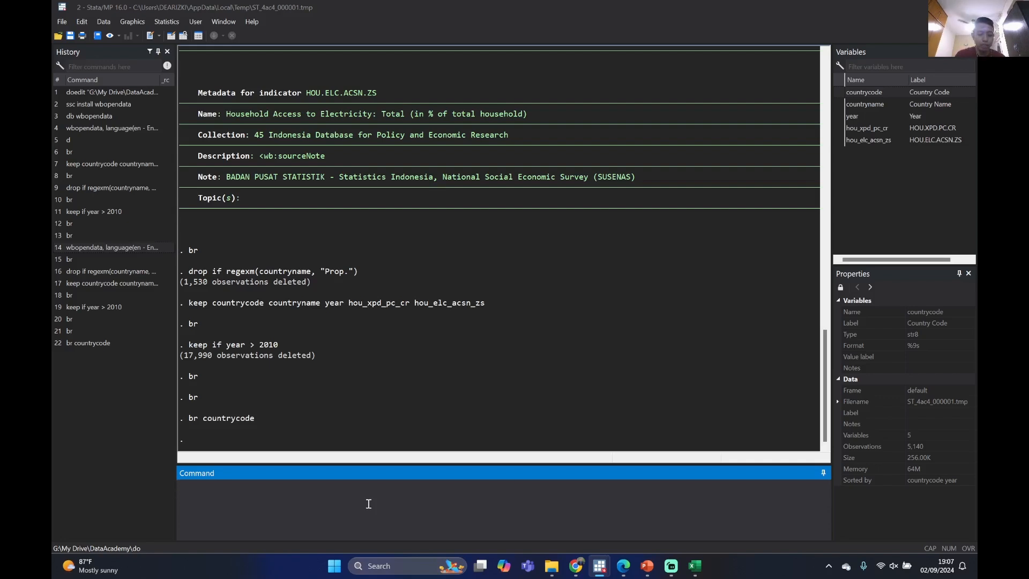
{"action": "type", "text": "tempfile"}
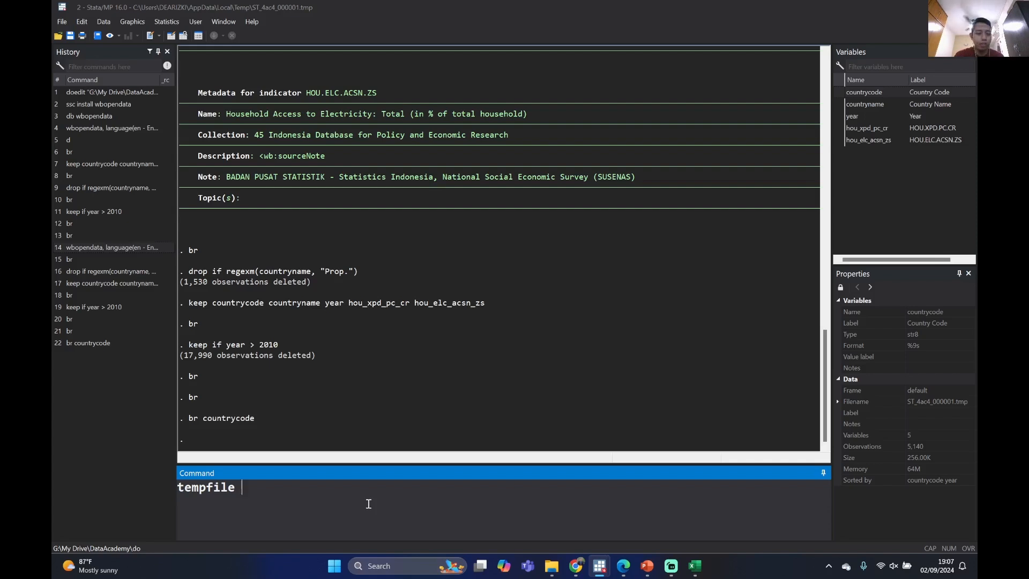
{"action": "key", "text": "BackSpace"}
{"action": "key", "text": "BackSpace"}
{"action": "key", "text": "BackSpace"}
{"action": "key", "text": "BackSpace"}
{"action": "key", "text": "BackSpace"}
{"action": "key", "text": "BackSpace"}
{"action": "key", "text": "BackSpace"}
{"action": "key", "text": "BackSpace"}
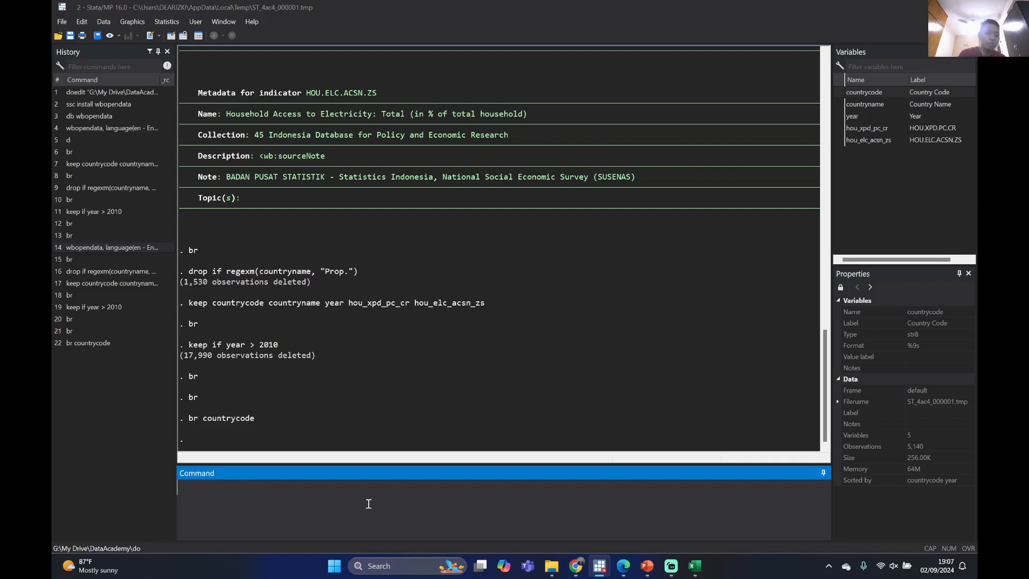
Try to save the current dataset as Stata data under the file name hhexp in the xls folder
{"action": "left_click", "coordinate": [59, 22]}
{"action": "left_click", "coordinate": [74, 51]}
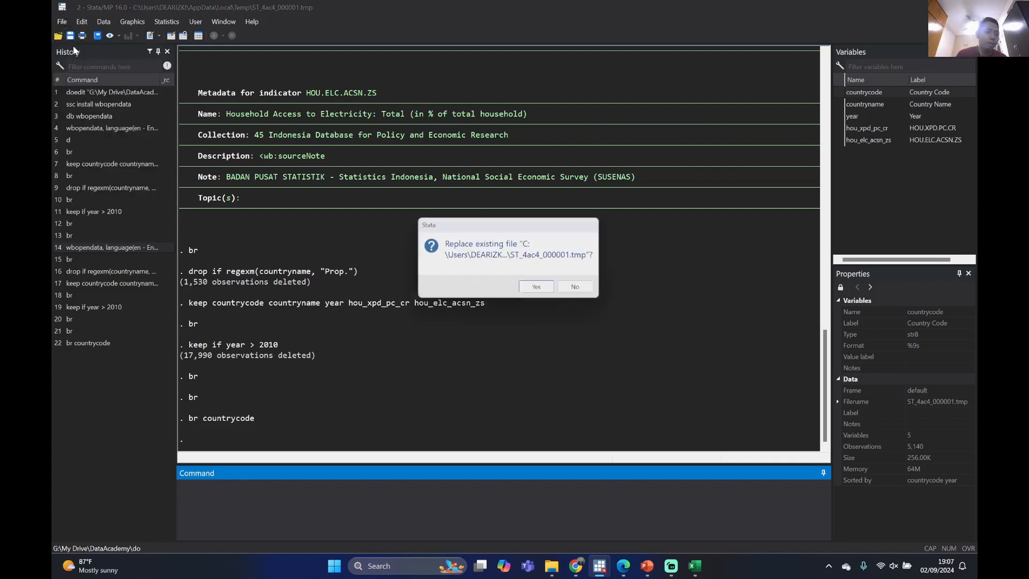
{"action": "left_click", "coordinate": [540, 289]}
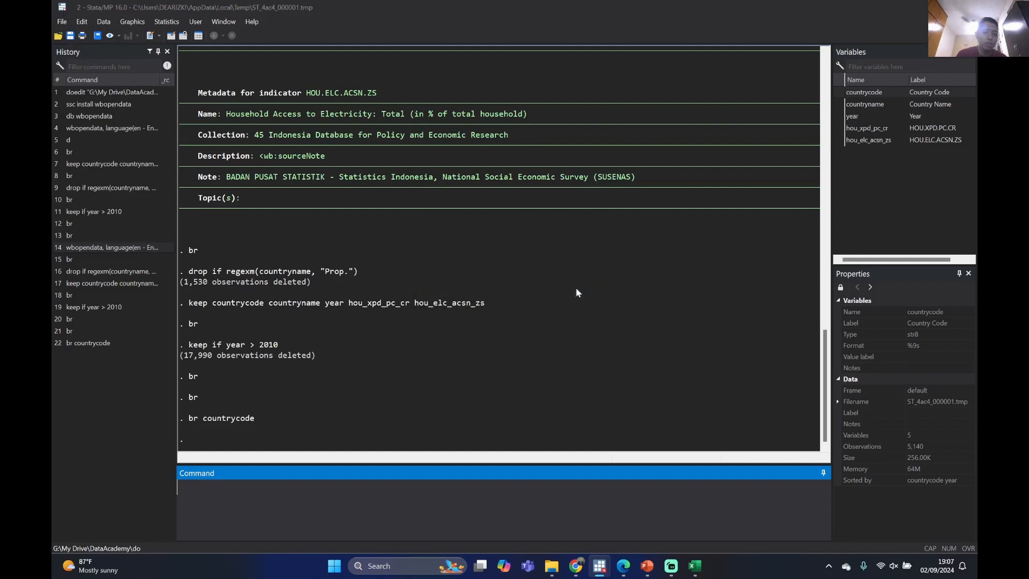
{"action": "left_click", "coordinate": [60, 21]}
{"action": "left_click", "coordinate": [95, 60]}
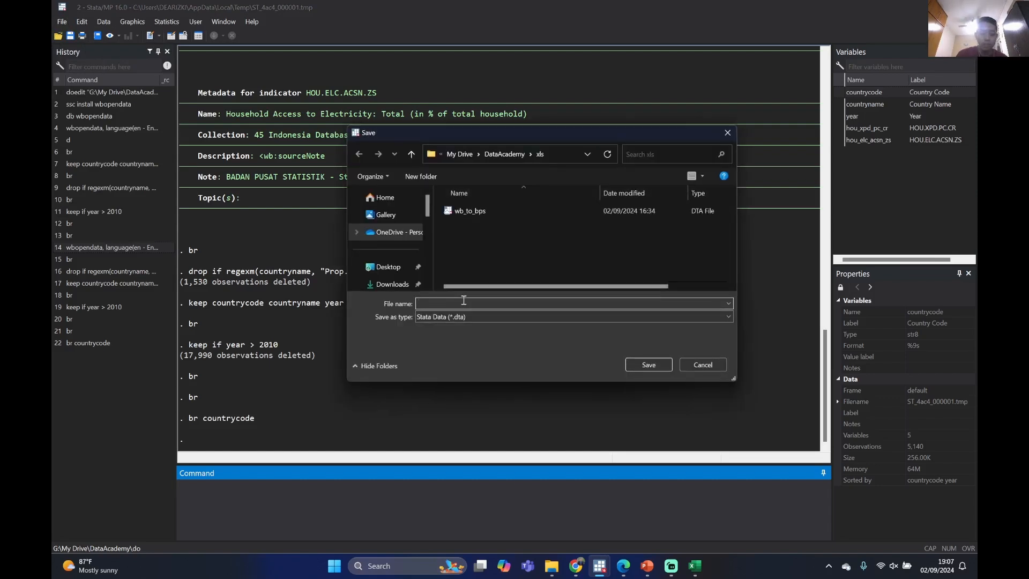
{"action": "type", "text": "hhexp"}
{"action": "key", "text": "BackSpace"}
{"action": "key", "text": "BackSpace"}
{"action": "type", "text": "exp"}
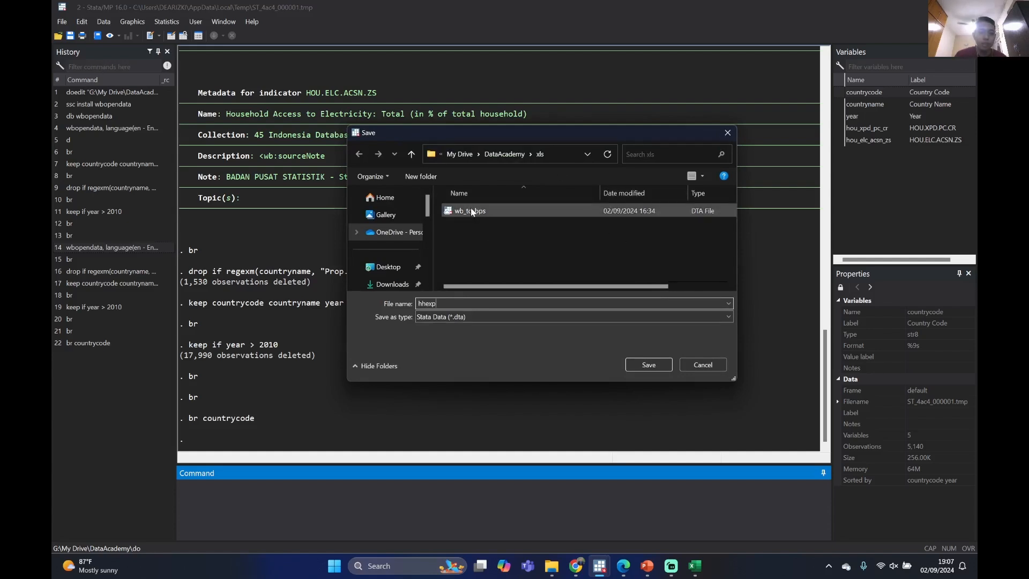
{"action": "left_click", "coordinate": [720, 362]}
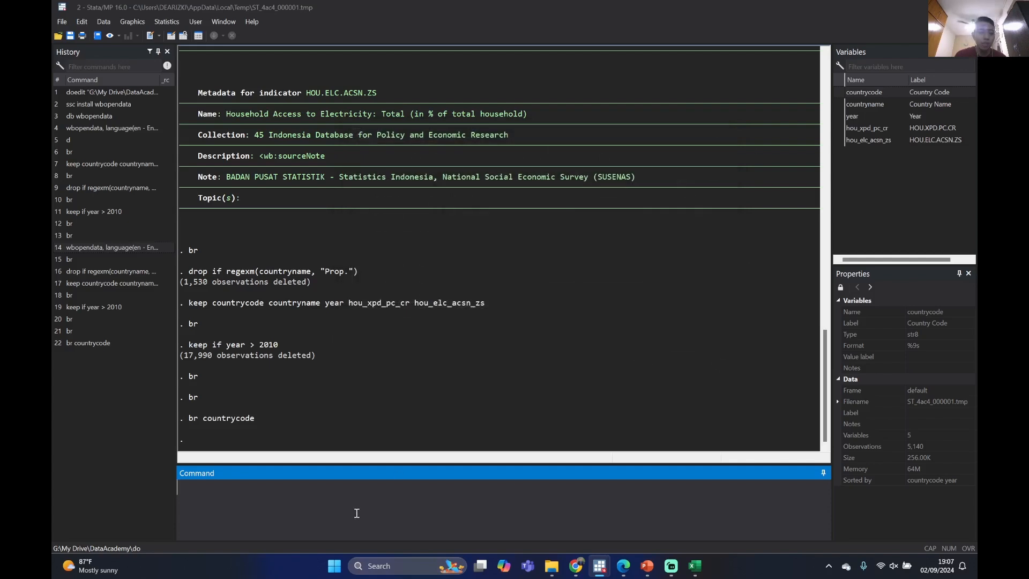
Write the start of a many-to-one merge command: merge m:1 countrycode using, followed by an opening quotation mark
{"action": "type", "text": "me"}
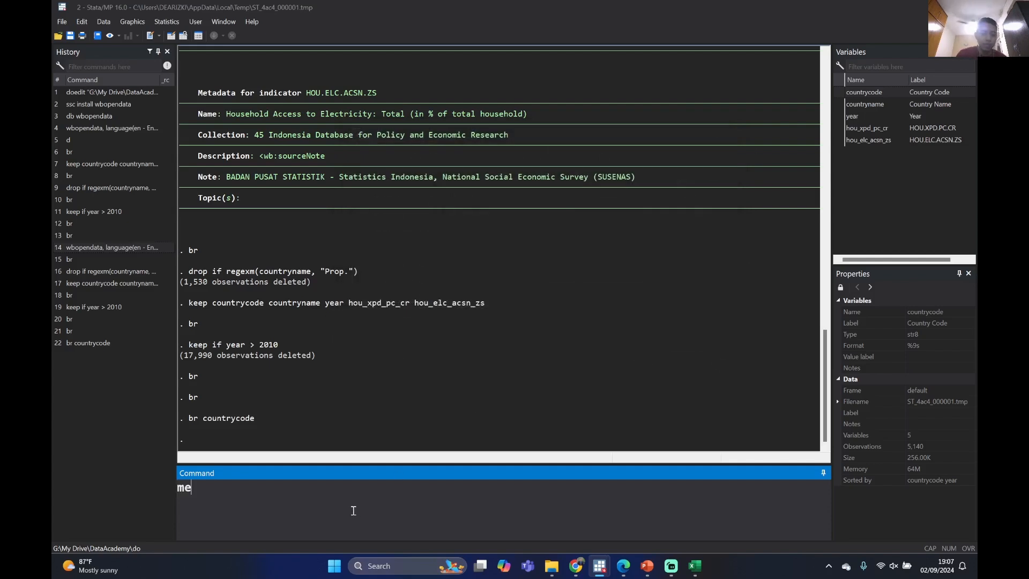
{"action": "type", "text": "rge m"}
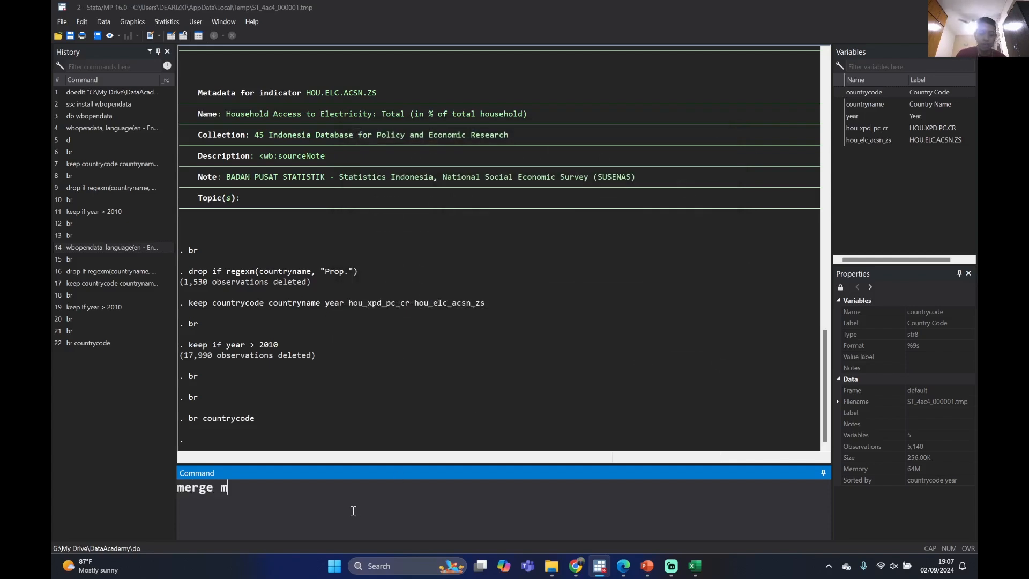
{"action": "type", "text": ":1"}
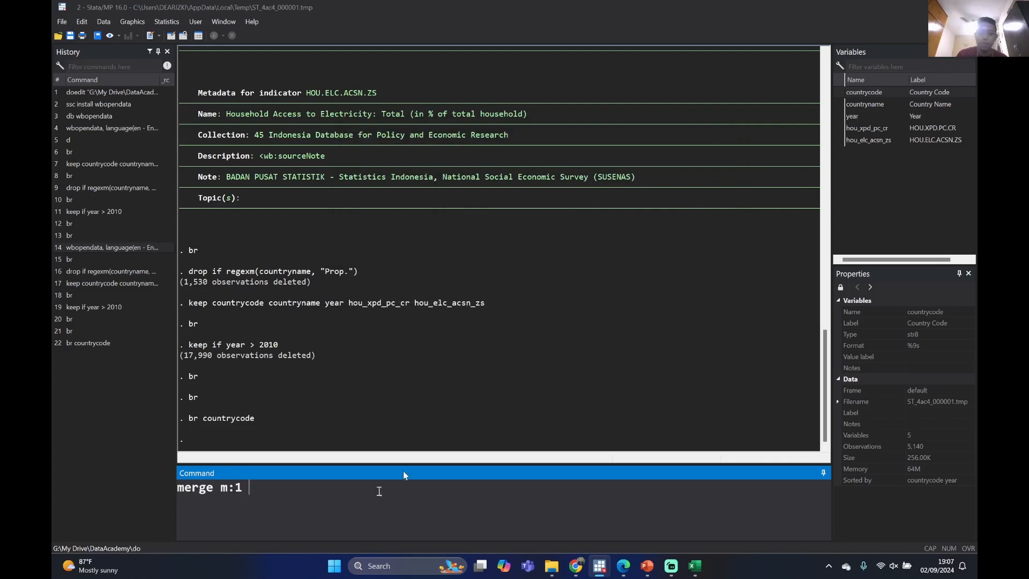
{"action": "left_click", "coordinate": [838, 92]}
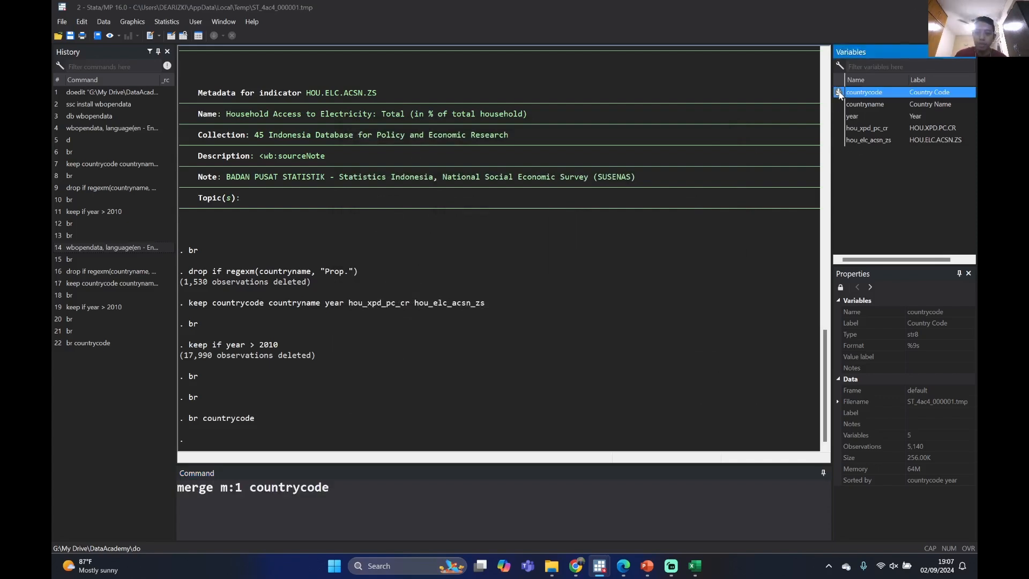
{"action": "left_click", "coordinate": [470, 495]}
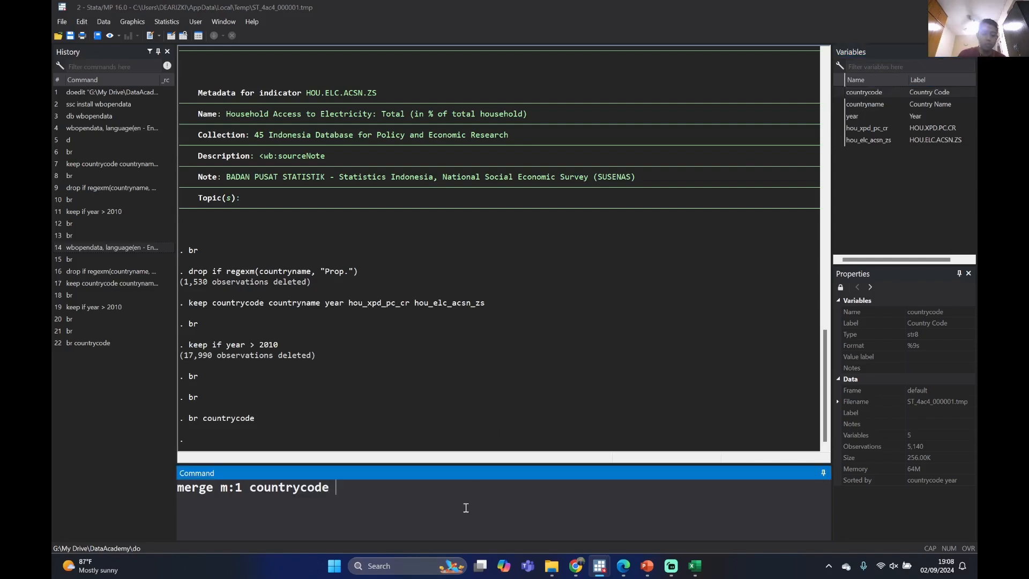
{"action": "type", "text": "using \""}
Open wb_to_bps from the xls folder, copy its quoted path from the use command, and return to the session with the merge command
{"action": "mouse_move", "coordinate": [553, 556]}
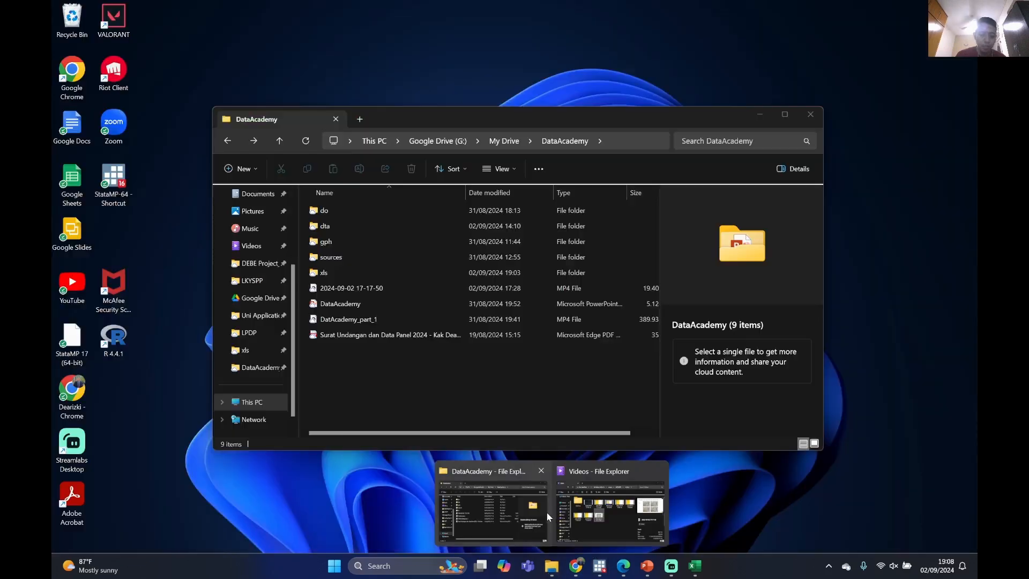
{"action": "left_click", "coordinate": [520, 511]}
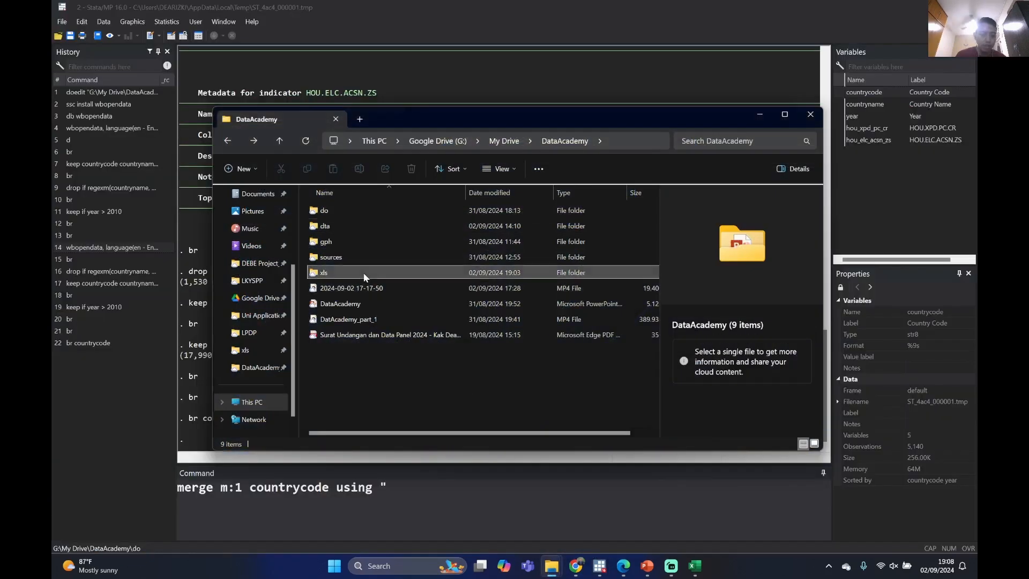
{"action": "double_click", "coordinate": [338, 272]}
{"action": "double_click", "coordinate": [356, 290]}
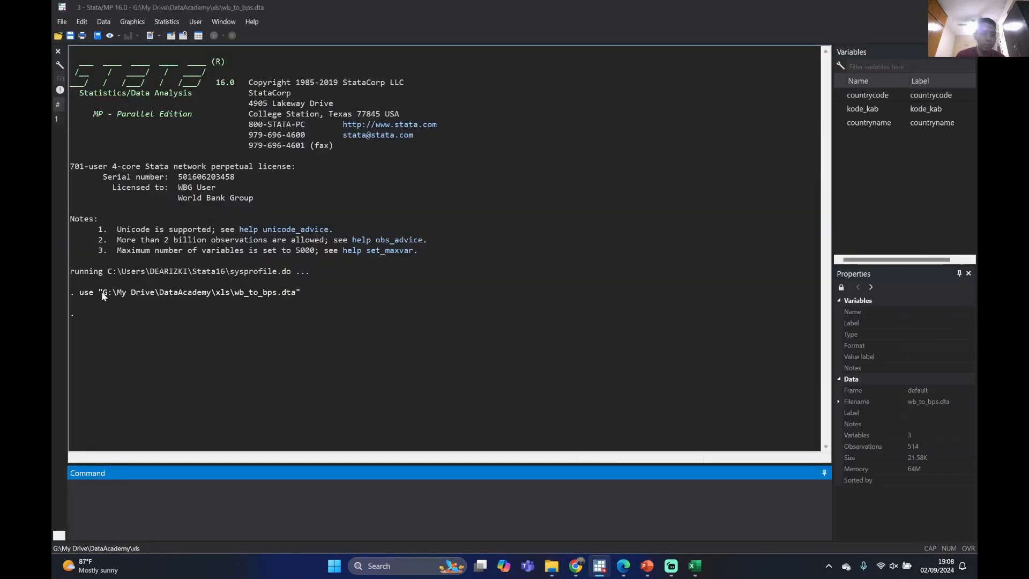
{"action": "left_click_drag", "start_coordinate": [99, 292], "coordinate": [299, 299]}
{"action": "key", "text": "ctrl+c"}
{"action": "left_click", "coordinate": [297, 296]}
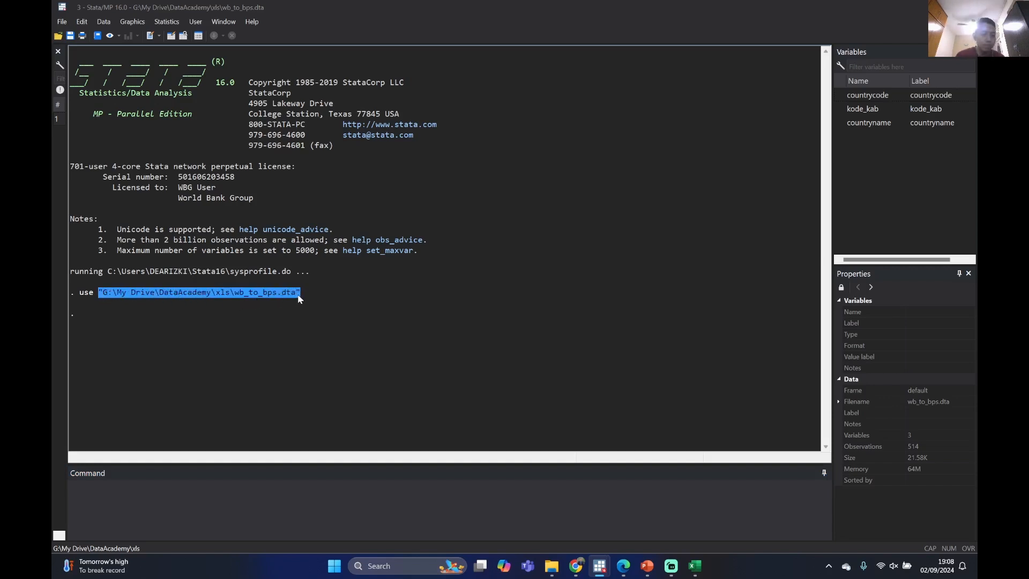
{"action": "left_click", "coordinate": [923, 11]}
{"action": "left_click", "coordinate": [759, 115]}
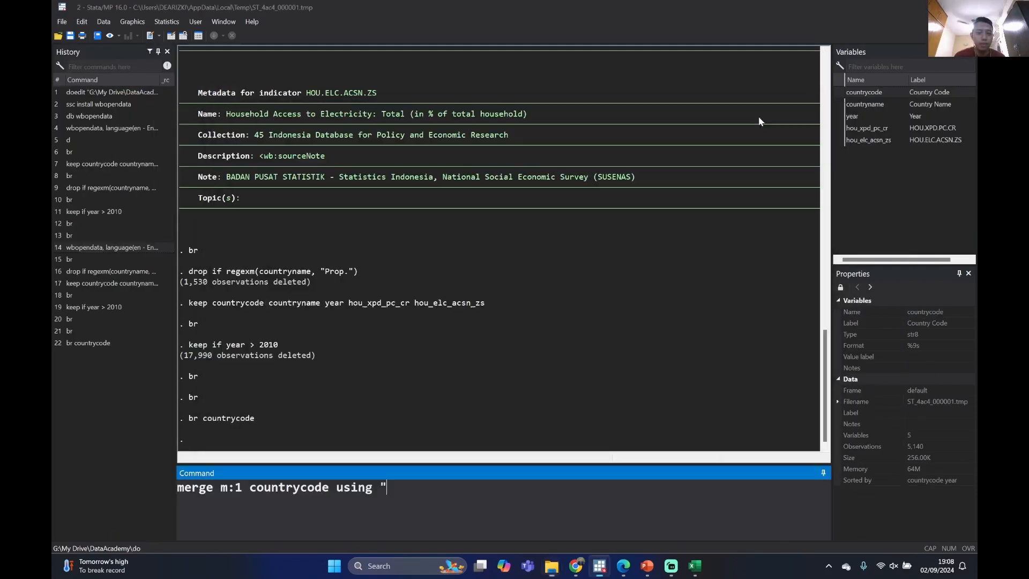
Complete the many-to-one merge on countrycode with the copied wb_to_bps.dta path, remove the duplicate opening quotation mark, and run it
{"action": "left_click", "coordinate": [454, 487]}
{"action": "key", "text": "ctrl+v"}
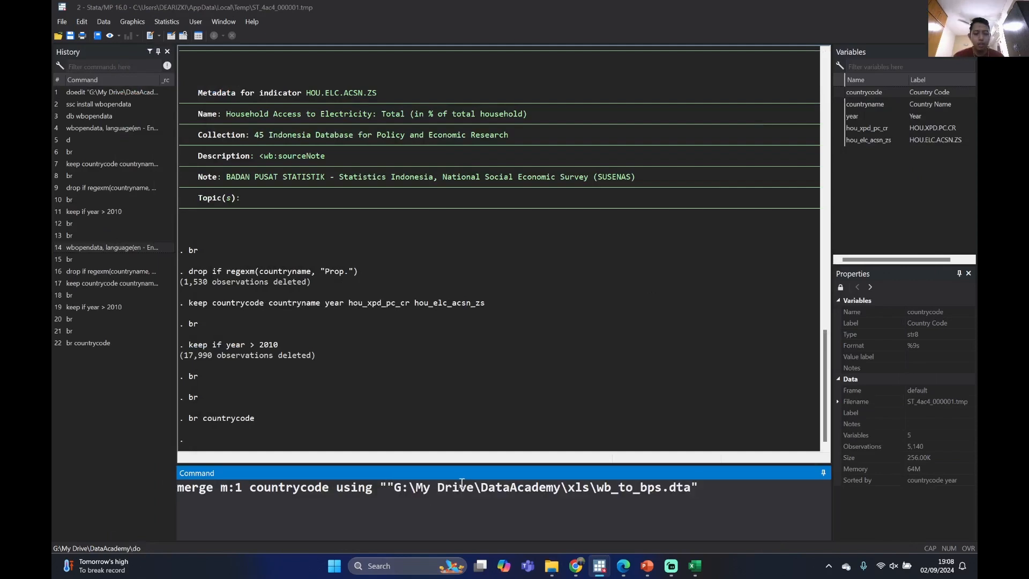
{"action": "left_click", "coordinate": [393, 489]}
{"action": "key", "text": "BackSpace"}
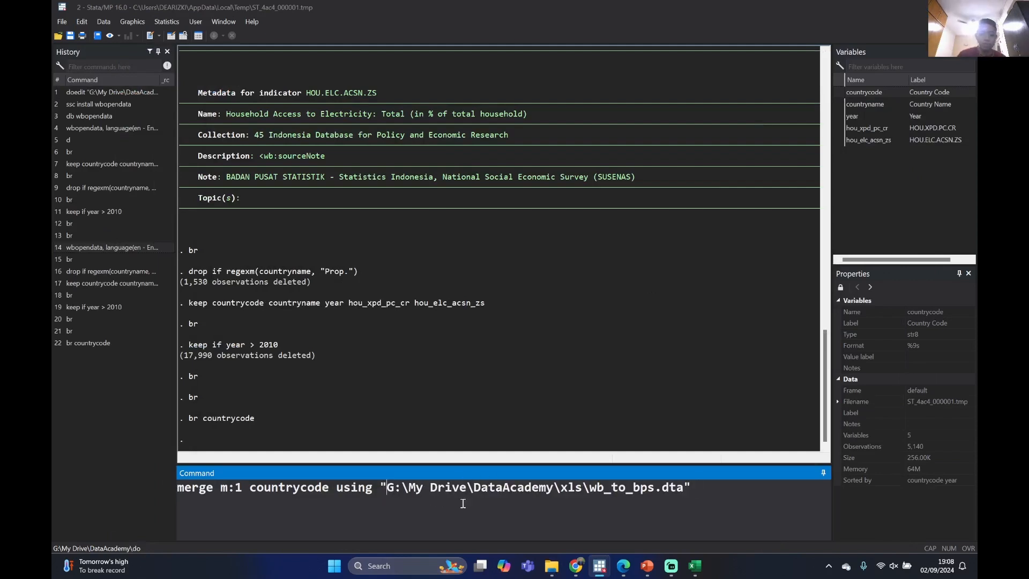
{"action": "key", "text": "Right"}
{"action": "key", "text": "Right"}
{"action": "key", "text": "Right"}
{"action": "key", "text": "Right"}
{"action": "key", "text": "Right"}
{"action": "key", "text": "Right"}
{"action": "key", "text": "Right"}
{"action": "key", "text": "Right"}
{"action": "key", "text": "Right"}
{"action": "key", "text": "Right"}
{"action": "key", "text": "Right"}
{"action": "key", "text": "Right"}
{"action": "key", "text": "Right"}
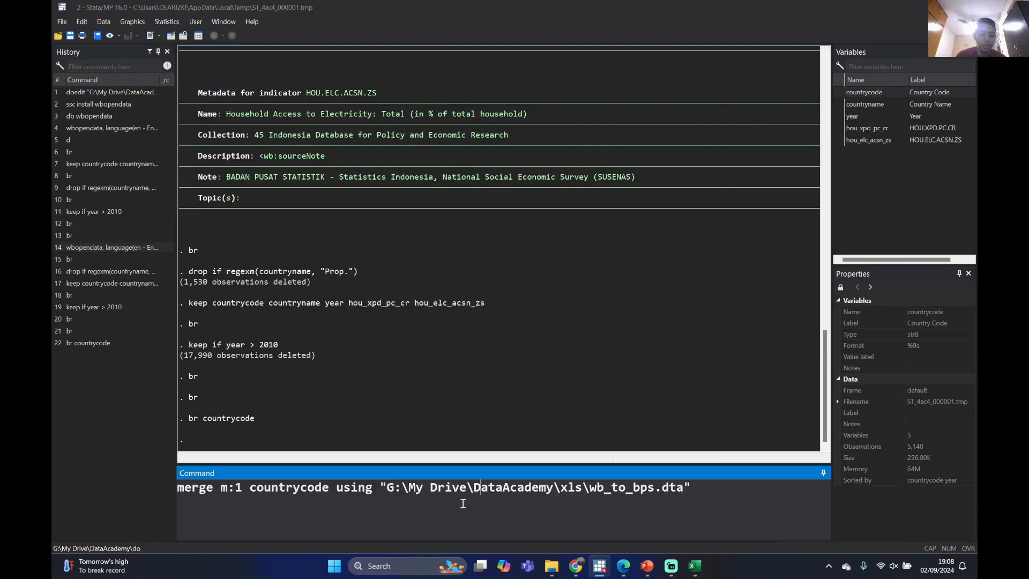
{"action": "key", "text": "Right"}
{"action": "key", "text": "Right"}
{"action": "key", "text": "Right"}
{"action": "key", "text": "Right"}
{"action": "key", "text": "Right"}
{"action": "key", "text": "Right"}
{"action": "key", "text": "Right"}
{"action": "key", "text": "Right"}
{"action": "key", "text": "Right"}
{"action": "key", "text": "Right"}
{"action": "key", "text": "Right"}
{"action": "key", "text": "Right"}
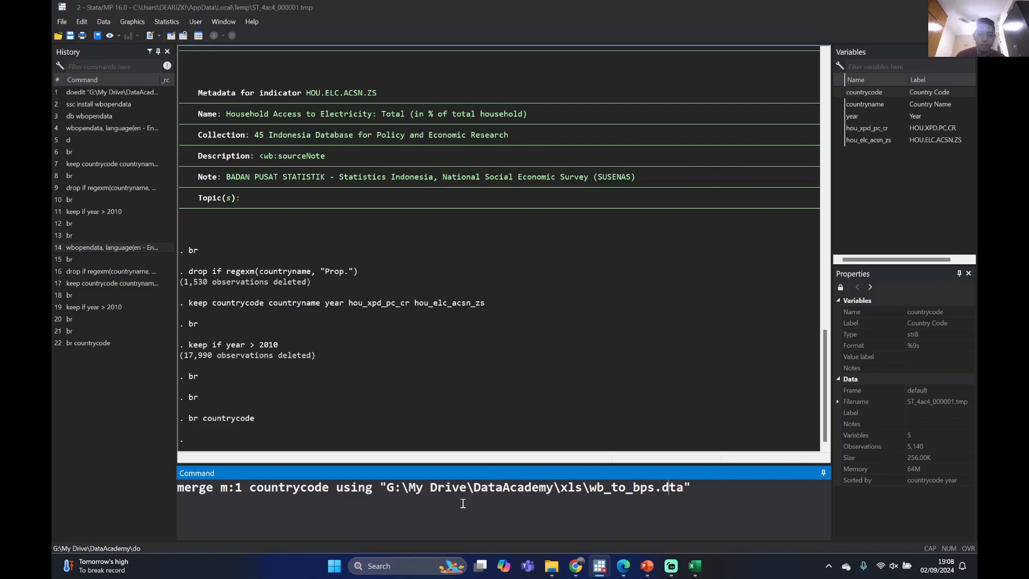
{"action": "key", "text": "Right"}
{"action": "key", "text": "Right"}
{"action": "key", "text": "Right"}
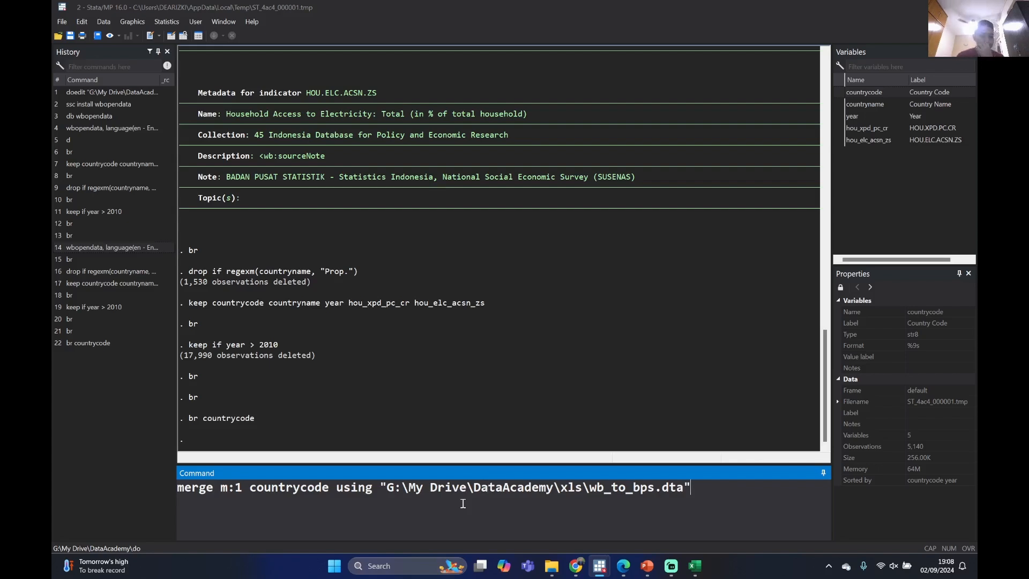
{"action": "key", "text": "Return"}
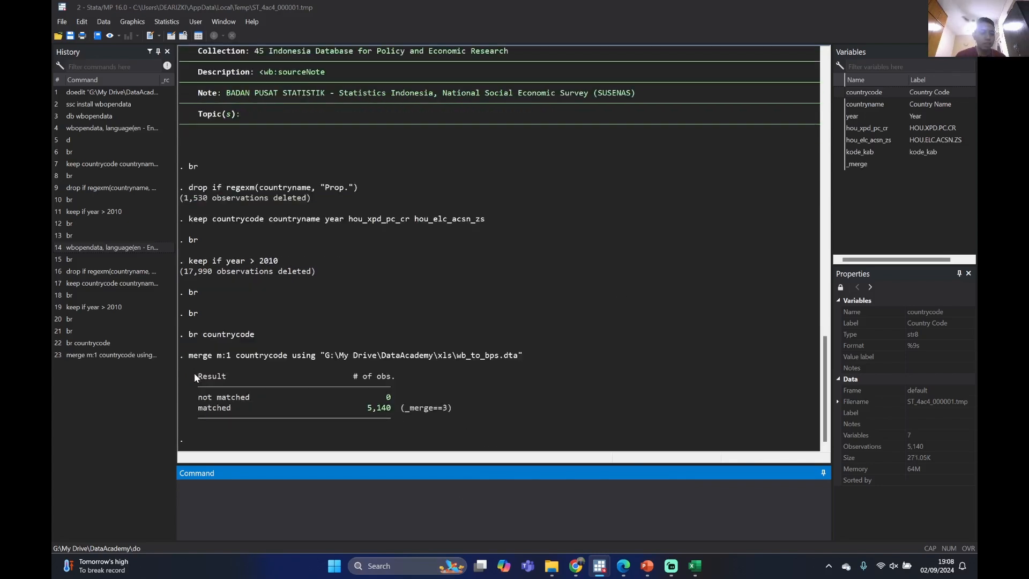
Check the matched and unmatched rows in the merge result table, and drop the _merge variable
{"action": "left_click_drag", "start_coordinate": [194, 374], "coordinate": [262, 411]}
{"action": "left_click", "coordinate": [350, 415]}
{"action": "left_click_drag", "start_coordinate": [389, 409], "coordinate": [386, 407]}
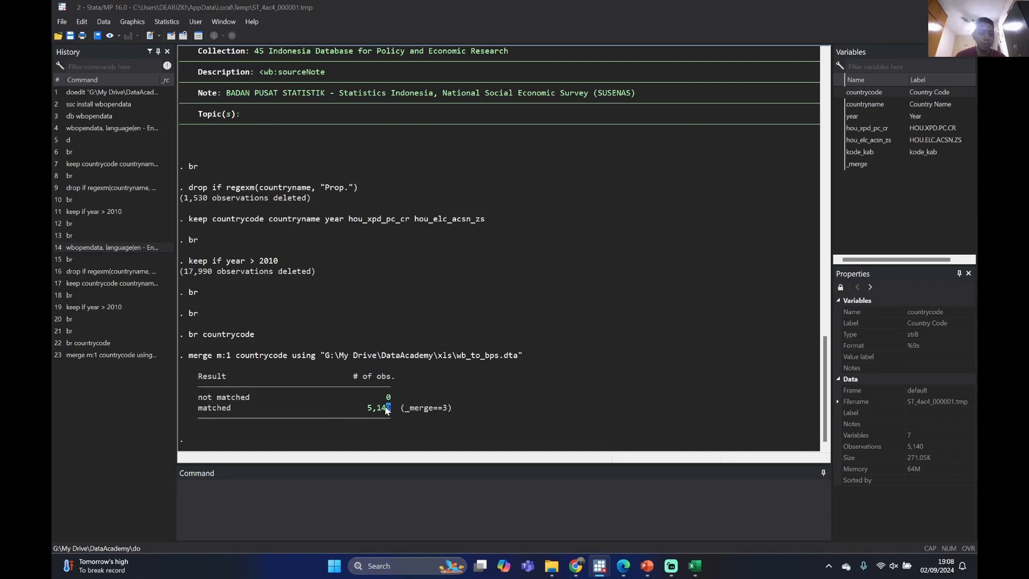
{"action": "left_click_drag", "start_coordinate": [200, 409], "coordinate": [239, 416]}
{"action": "left_click", "coordinate": [263, 409]}
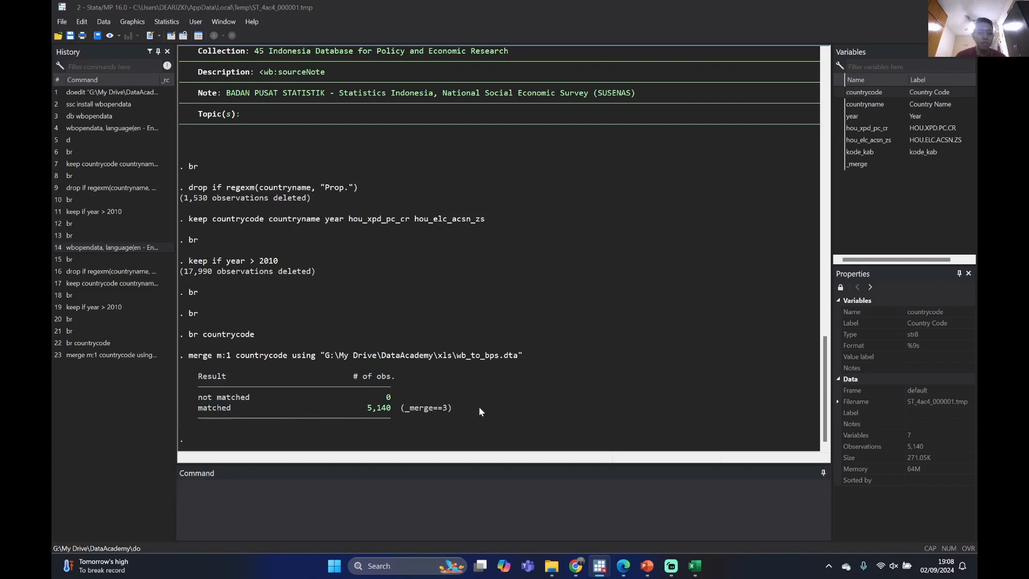
{"action": "left_click", "coordinate": [443, 493]}
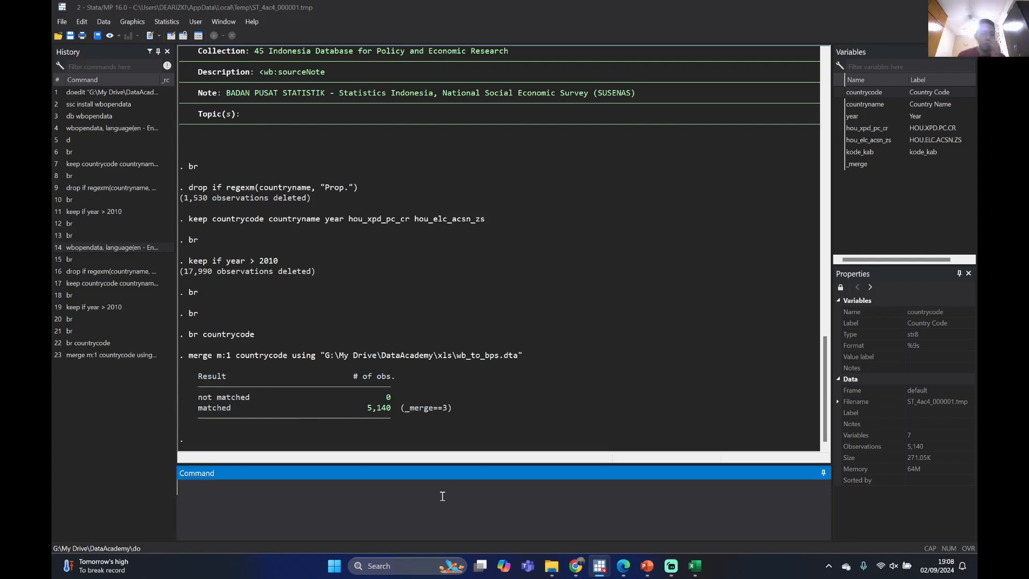
{"action": "type", "text": "drop _merge"}
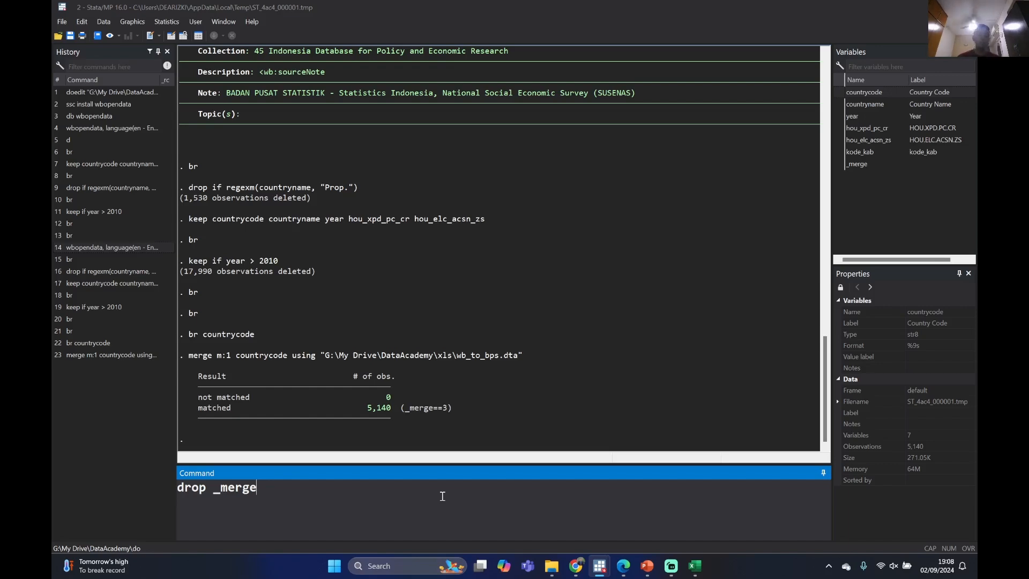
{"action": "key", "text": "Return"}
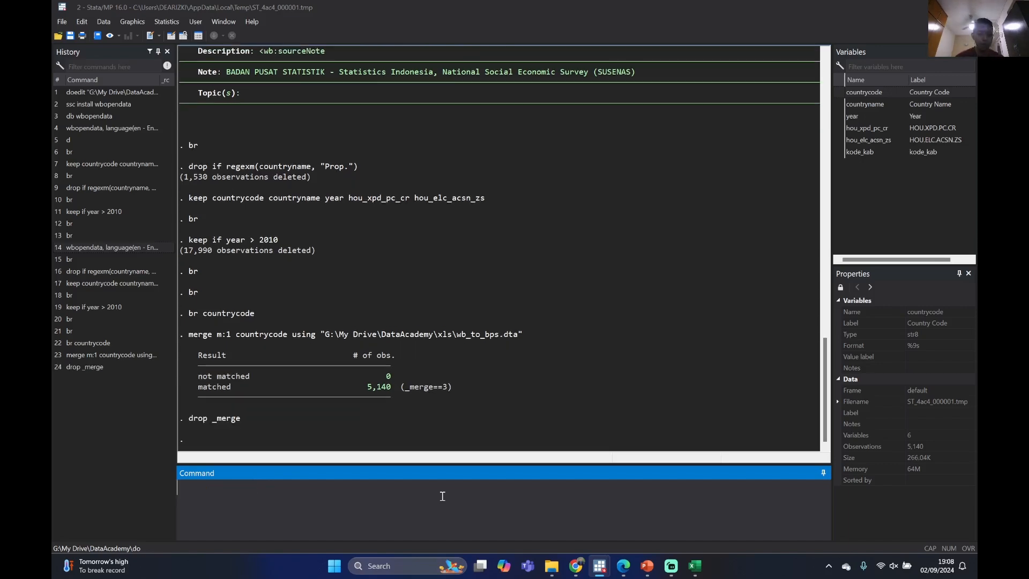
Browse the merged dataset, examine the kode_kab codes against the districts and years, and close the data browser
{"action": "type", "text": "br"}
{"action": "key", "text": "Return"}
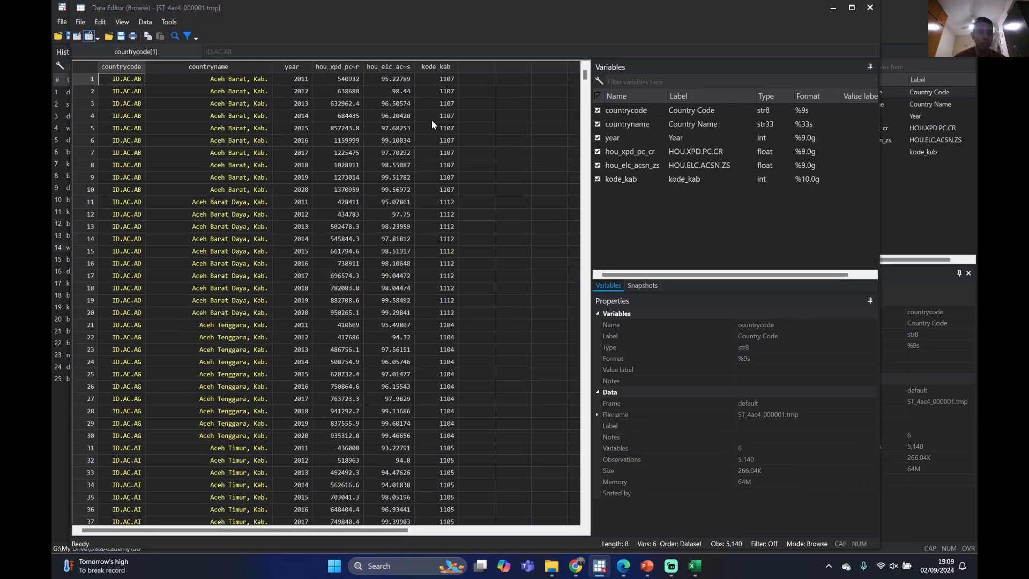
{"action": "scroll", "coordinate": [442, 104], "scroll_direction": "down", "scroll_amount": 10}
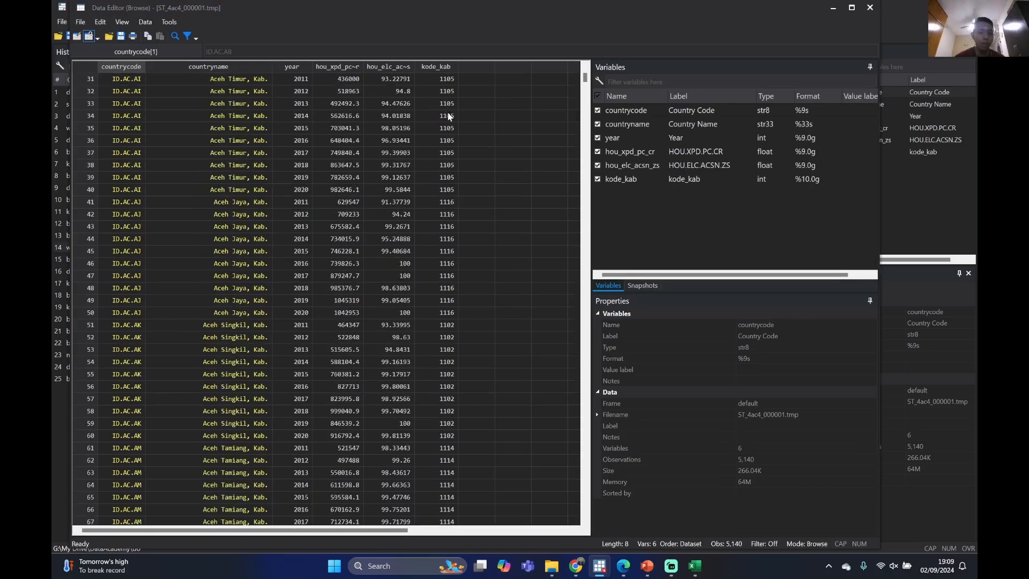
{"action": "scroll", "coordinate": [456, 128], "scroll_direction": "up", "scroll_amount": 10}
{"action": "scroll", "coordinate": [462, 133], "scroll_direction": "down", "scroll_amount": 20}
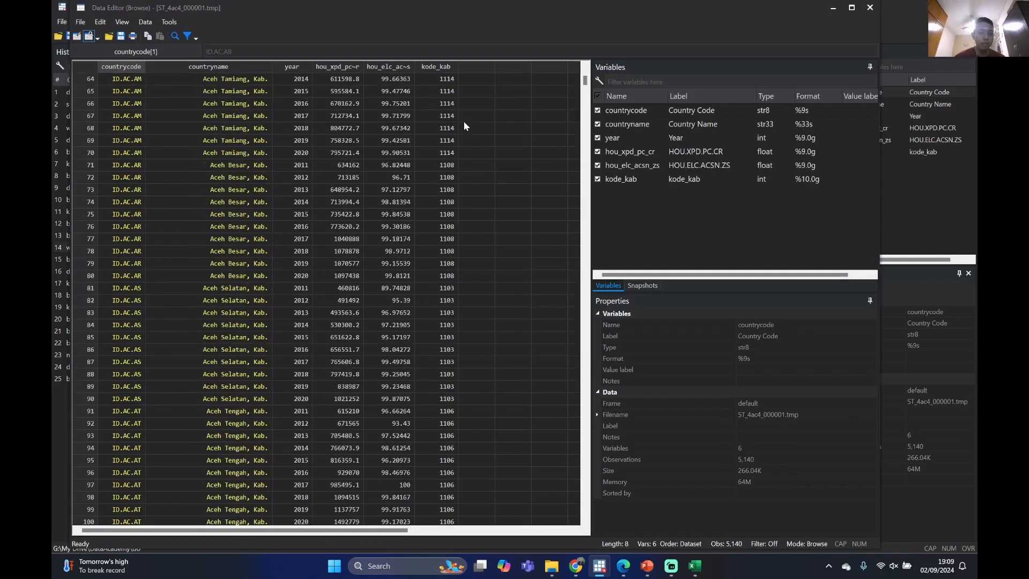
{"action": "scroll", "coordinate": [462, 120], "scroll_direction": "up", "scroll_amount": 12}
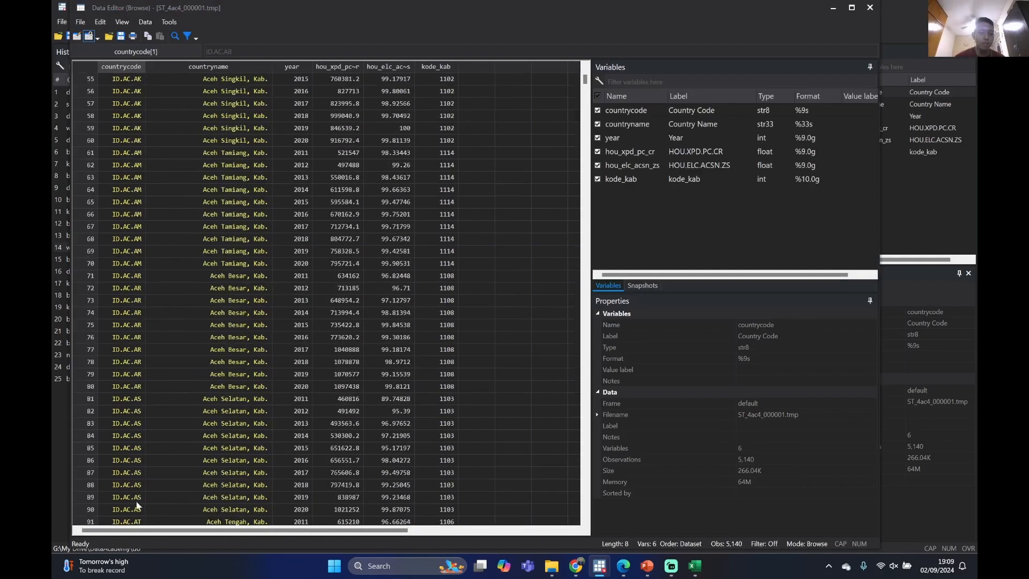
{"action": "mouse_move", "coordinate": [131, 531]}
{"action": "left_mouse_down"}
{"action": "mouse_move", "coordinate": [201, 532]}
{"action": "mouse_move", "coordinate": [143, 523]}
{"action": "left_mouse_up"}
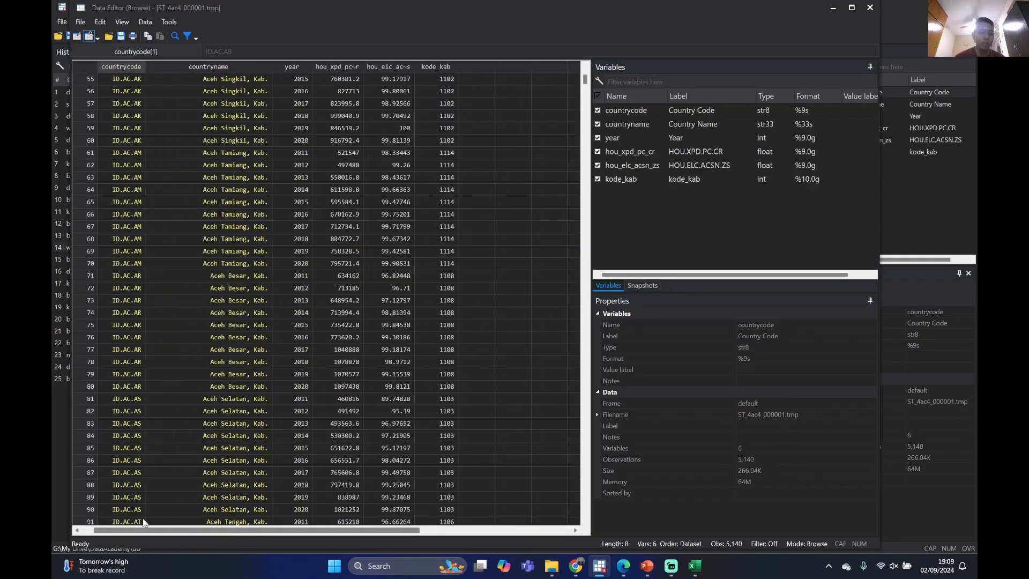
{"action": "scroll", "coordinate": [374, 144], "scroll_direction": "up", "scroll_amount": 18}
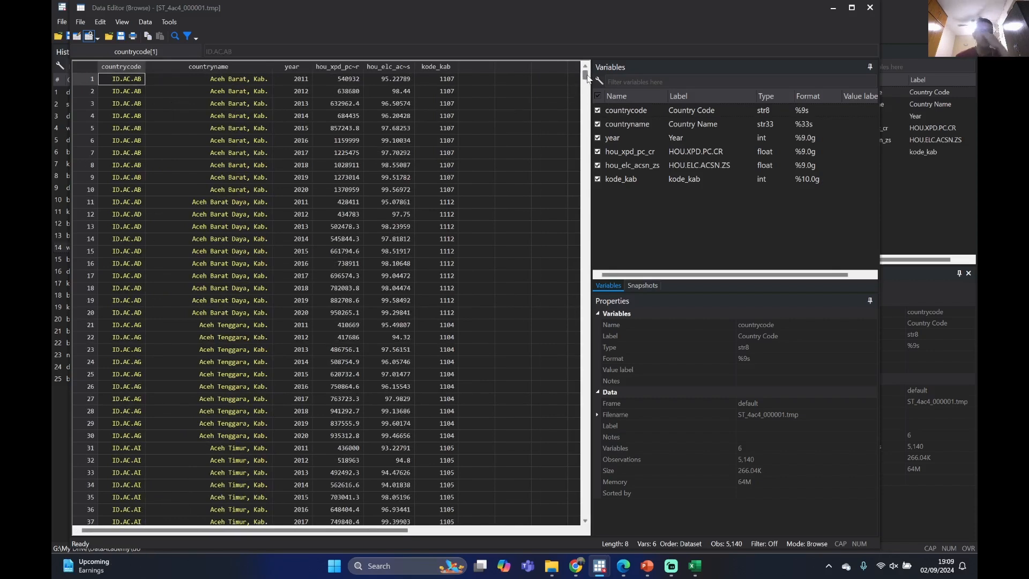
{"action": "mouse_move", "coordinate": [586, 75]}
{"action": "left_mouse_down"}
{"action": "mouse_move", "coordinate": [587, 99]}
{"action": "mouse_move", "coordinate": [588, 72]}
{"action": "left_mouse_up"}
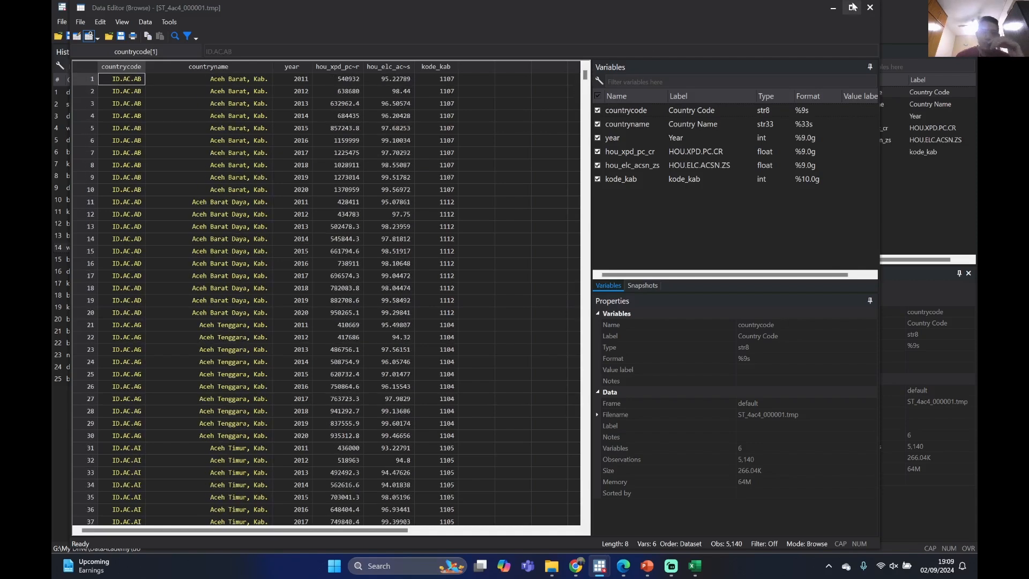
{"action": "left_click", "coordinate": [869, 8]}
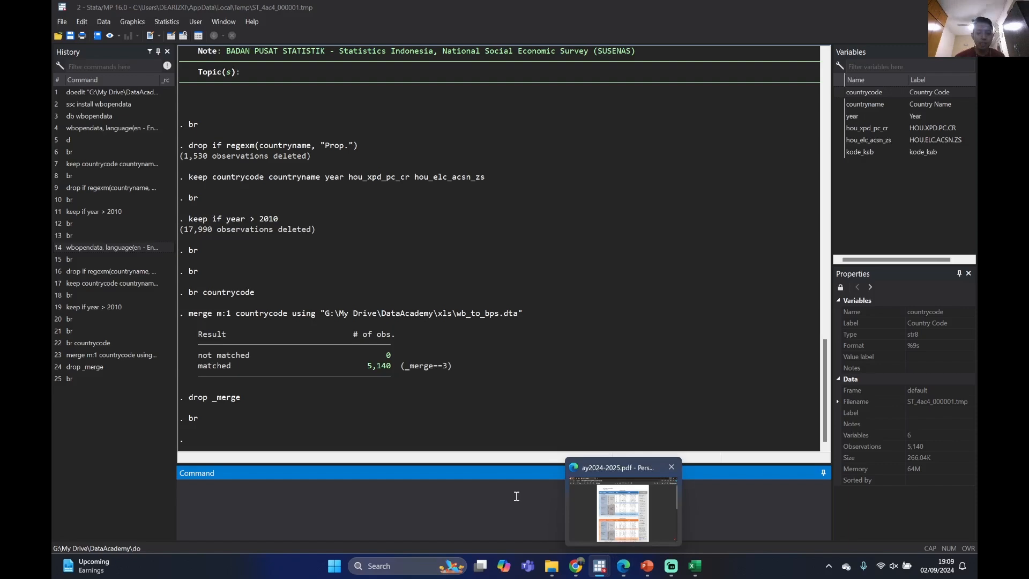
Open panel_sakernas_podes from the DataAcademy dta folder, copy its quoted path from the use command, and return to the merged data session
{"action": "scroll", "coordinate": [523, 298], "scroll_direction": "up", "scroll_amount": 1}
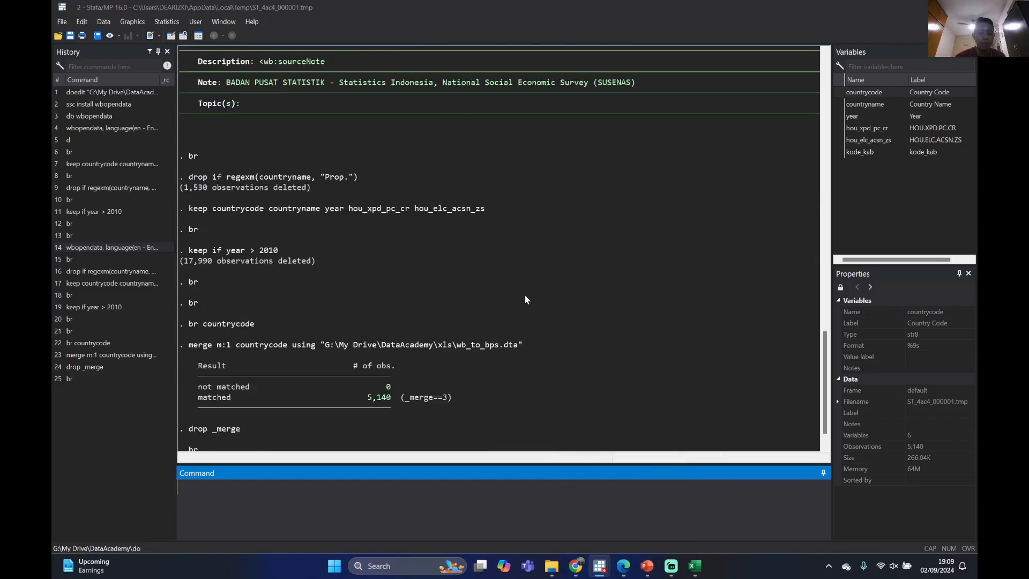
{"action": "scroll", "coordinate": [525, 296], "scroll_direction": "down", "scroll_amount": 1}
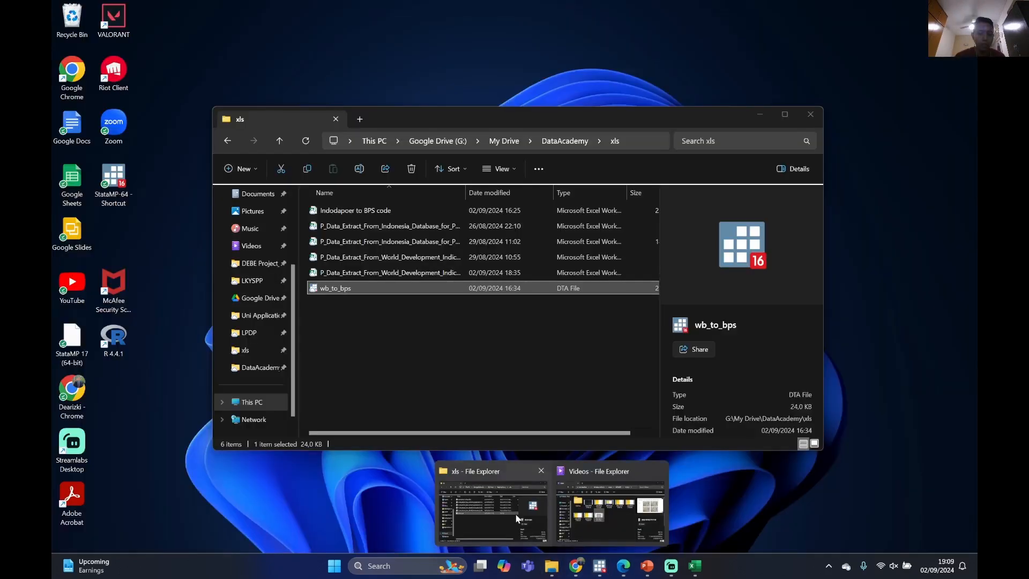
{"action": "left_click", "coordinate": [488, 504]}
{"action": "key", "text": "alt+Left"}
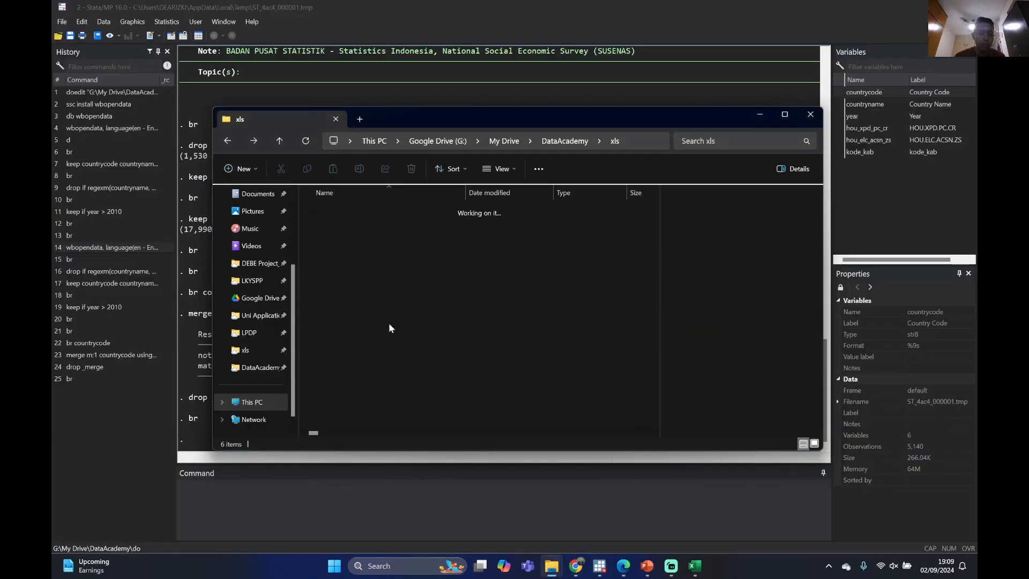
{"action": "double_click", "coordinate": [337, 225]}
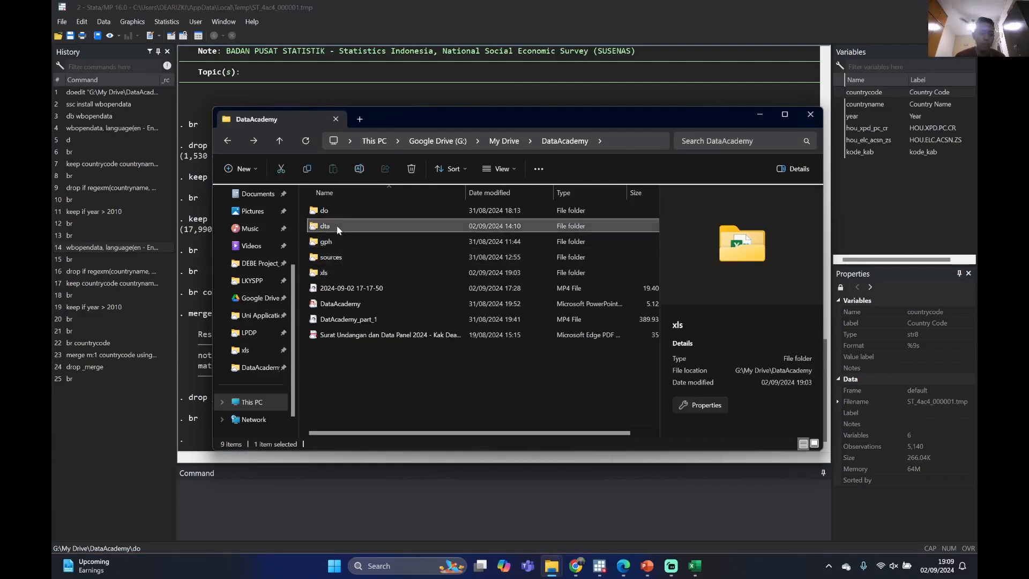
{"action": "left_click", "coordinate": [338, 212]}
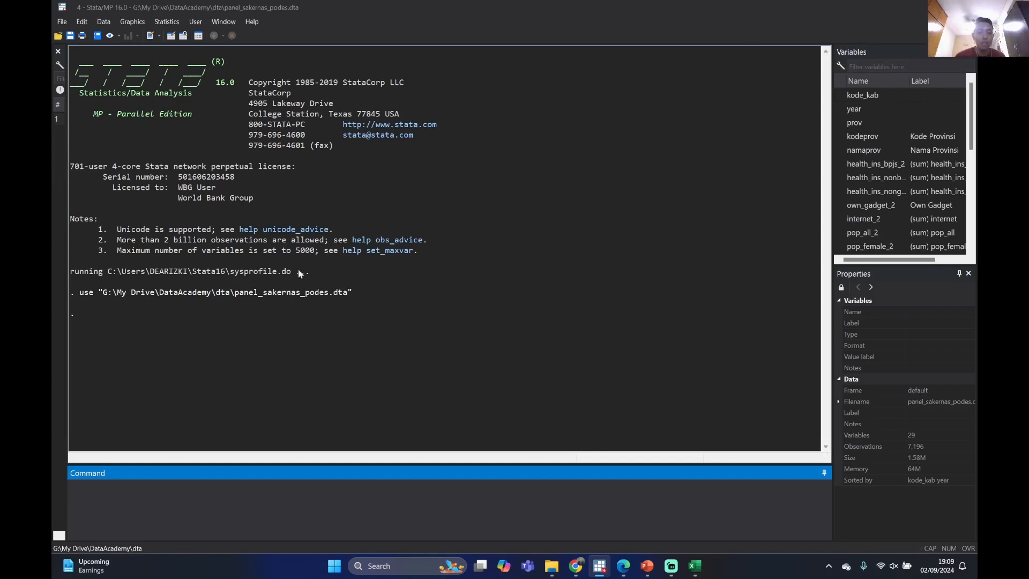
{"action": "left_click_drag", "start_coordinate": [354, 292], "coordinate": [102, 294]}
{"action": "key", "text": "ctrl+c"}
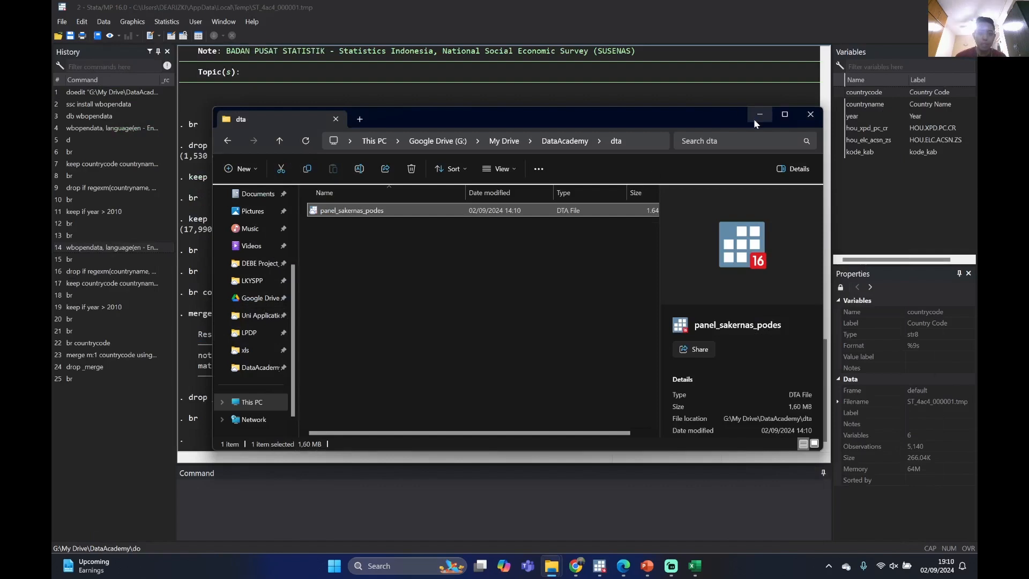
{"action": "left_click", "coordinate": [758, 116]}
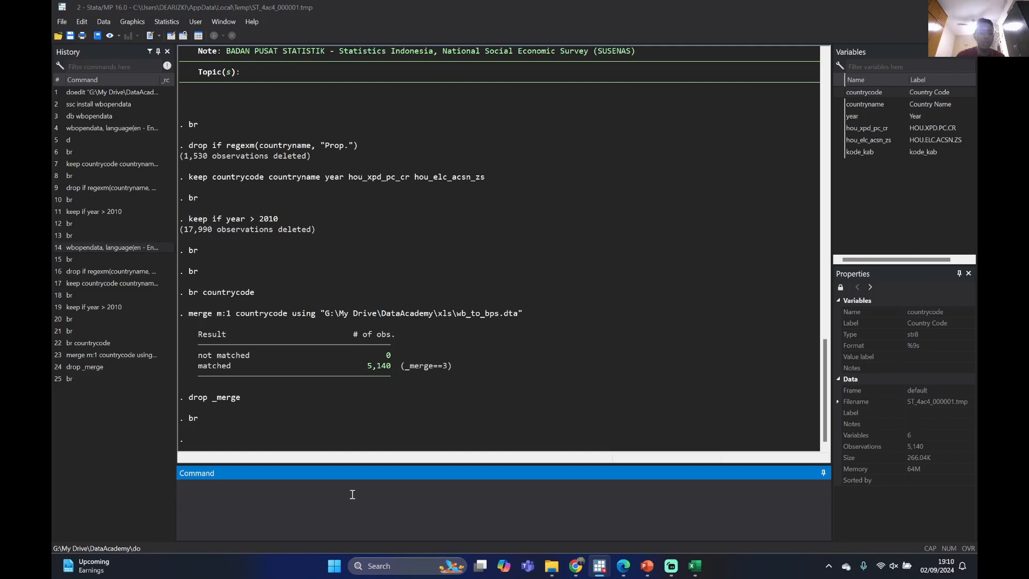
Try to run a merge 1:1 command on kode_kab and year with the quoted panel_sakernas_podes.dta path directly after the key variables
{"action": "type", "text": "merge"}
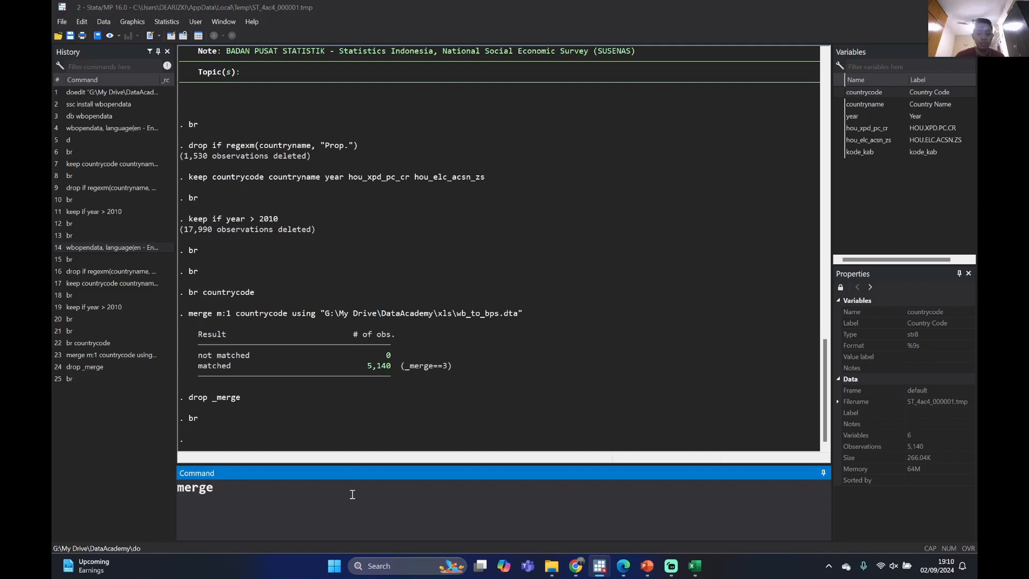
{"action": "type", "text": " 1:1"}
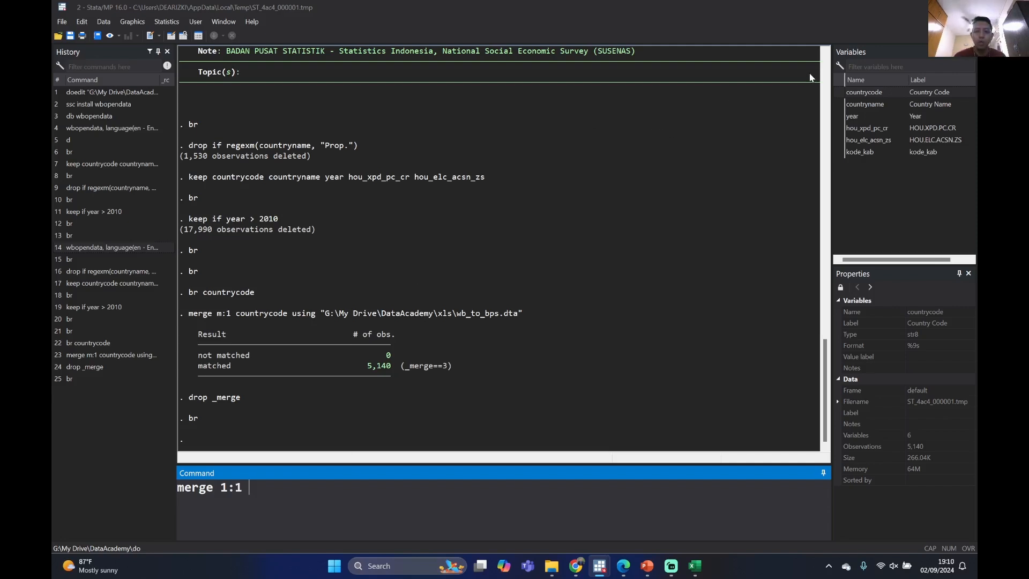
{"action": "double_click", "coordinate": [841, 153]}
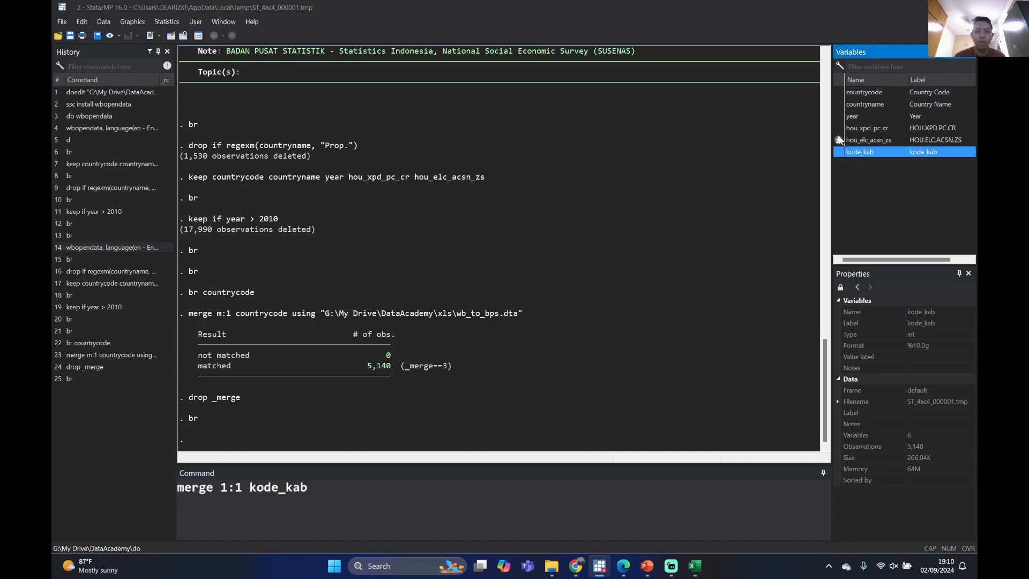
{"action": "double_click", "coordinate": [853, 117]}
{"action": "left_click", "coordinate": [427, 499]}
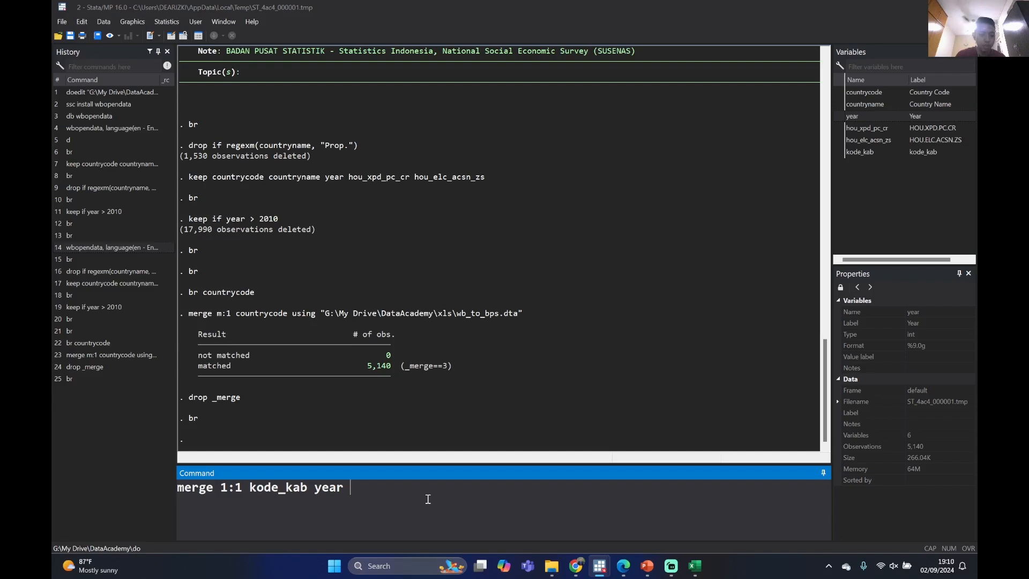
{"action": "key", "text": "ctrl+v"}
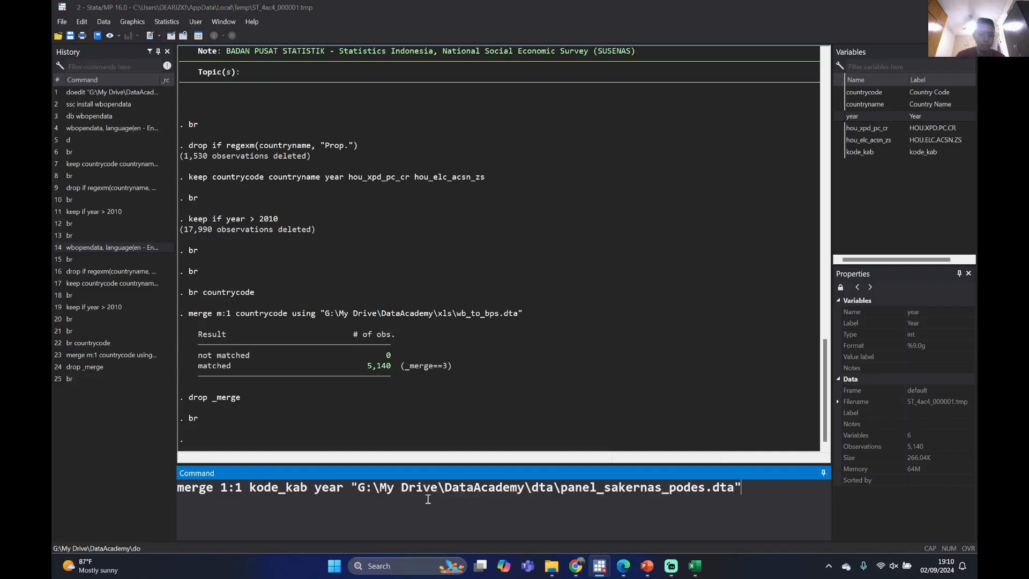
{"action": "key", "text": "Return"}
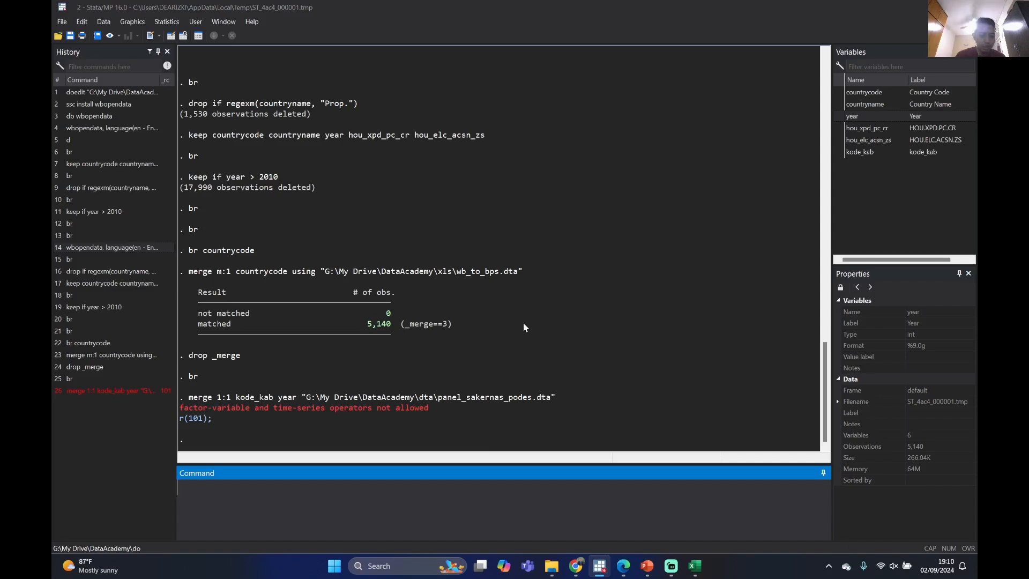
Recall the failed one-to-one merge command, insert using before the panel_sakernas_podes.dta path, and run it
{"action": "left_click", "coordinate": [107, 390]}
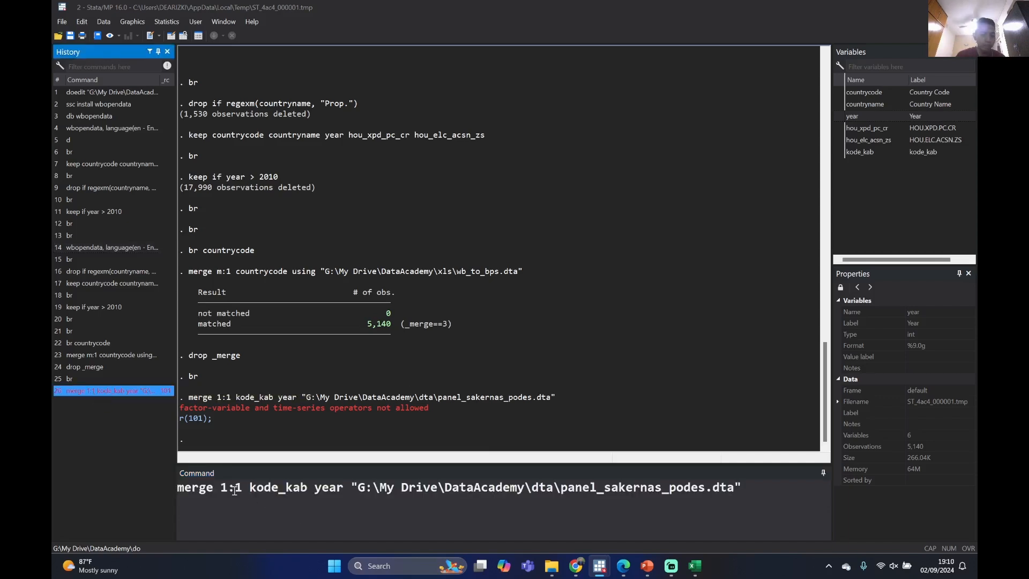
{"action": "left_click", "coordinate": [348, 487]}
{"action": "type", "text": "using"}
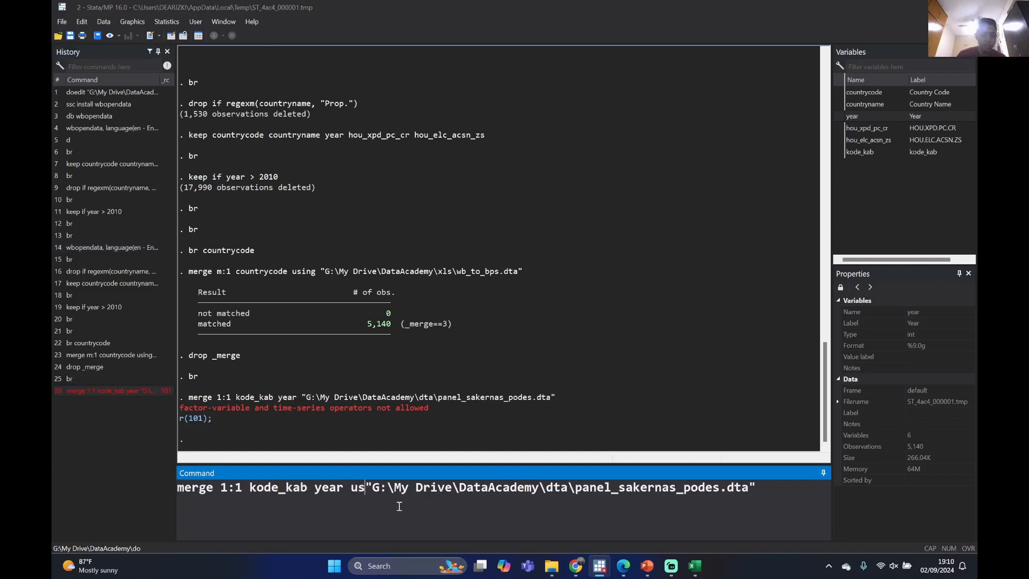
{"action": "key", "text": "Return"}
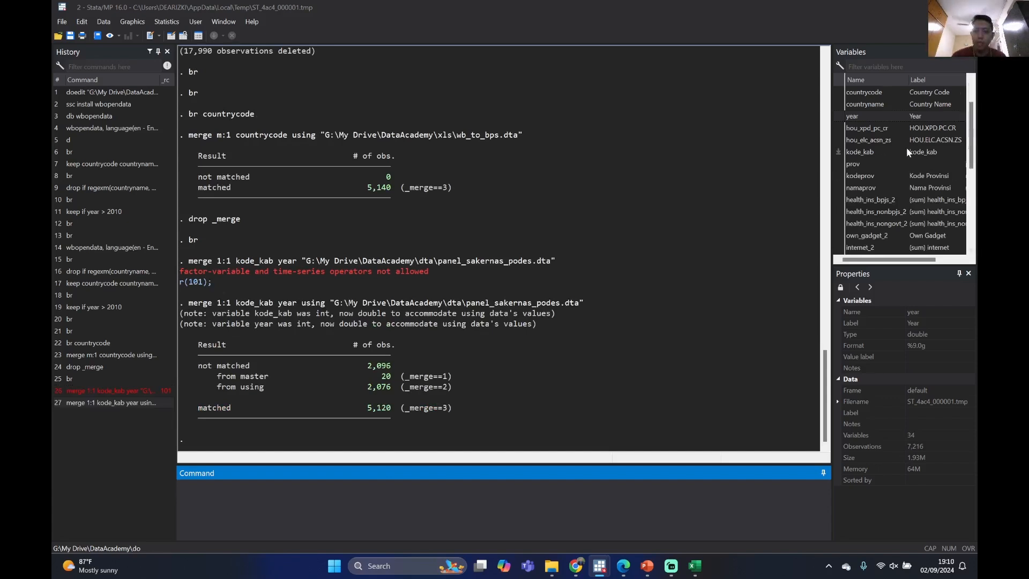
Examine the merged dataset's variable list from countrycode to _merge, and check the matched observations in the merge result table
{"action": "scroll", "coordinate": [906, 148], "scroll_direction": "down", "scroll_amount": 7}
{"action": "scroll", "coordinate": [906, 147], "scroll_direction": "up", "scroll_amount": 7}
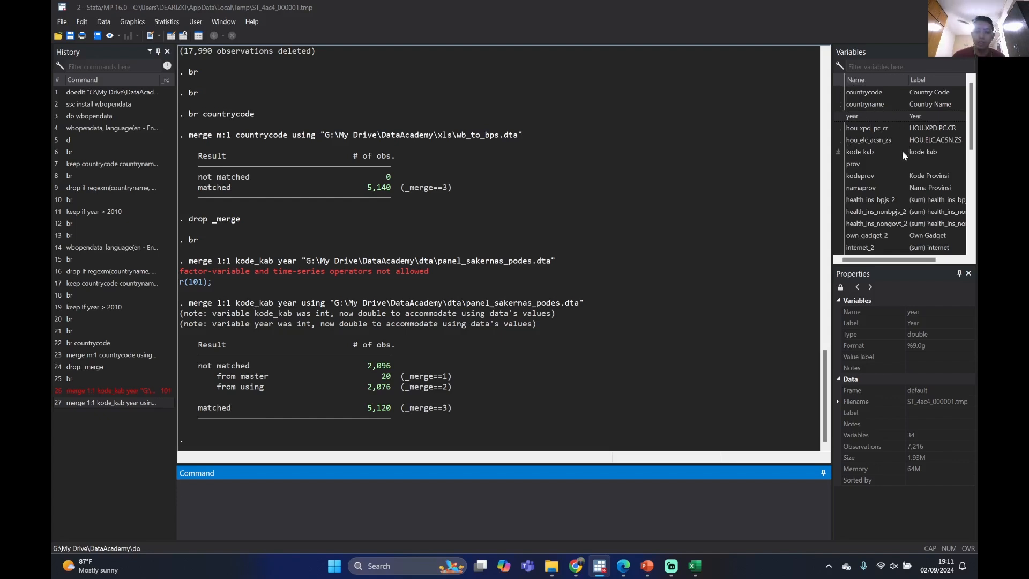
{"action": "scroll", "coordinate": [900, 156], "scroll_direction": "down", "scroll_amount": 1}
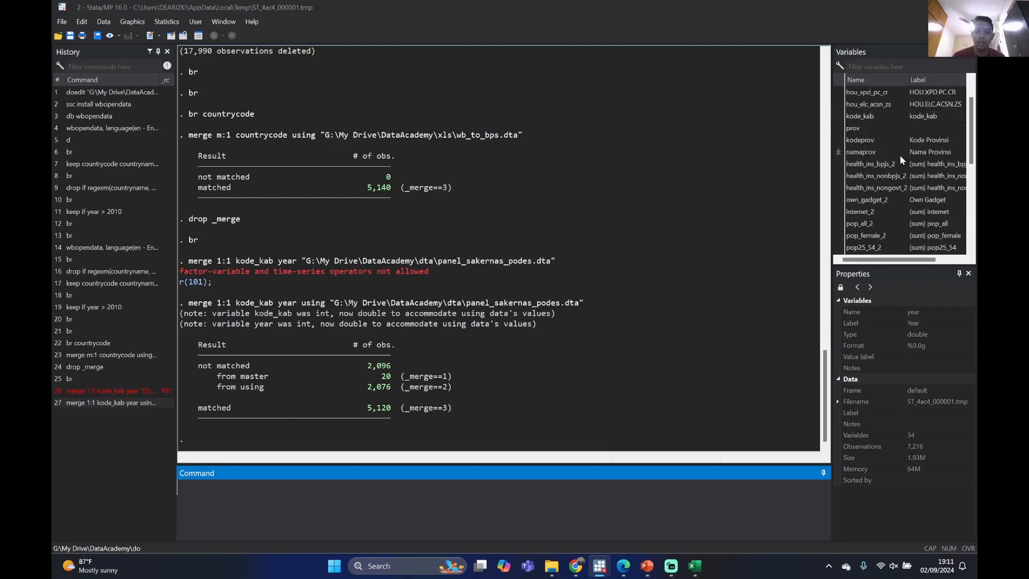
{"action": "scroll", "coordinate": [899, 156], "scroll_direction": "down", "scroll_amount": 1}
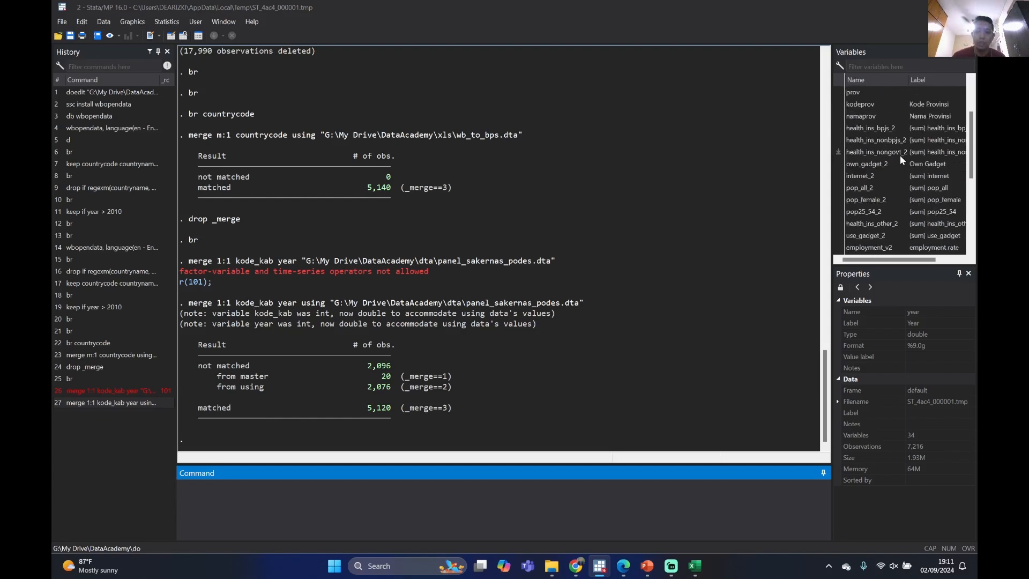
{"action": "scroll", "coordinate": [843, 159], "scroll_direction": "up", "scroll_amount": 1}
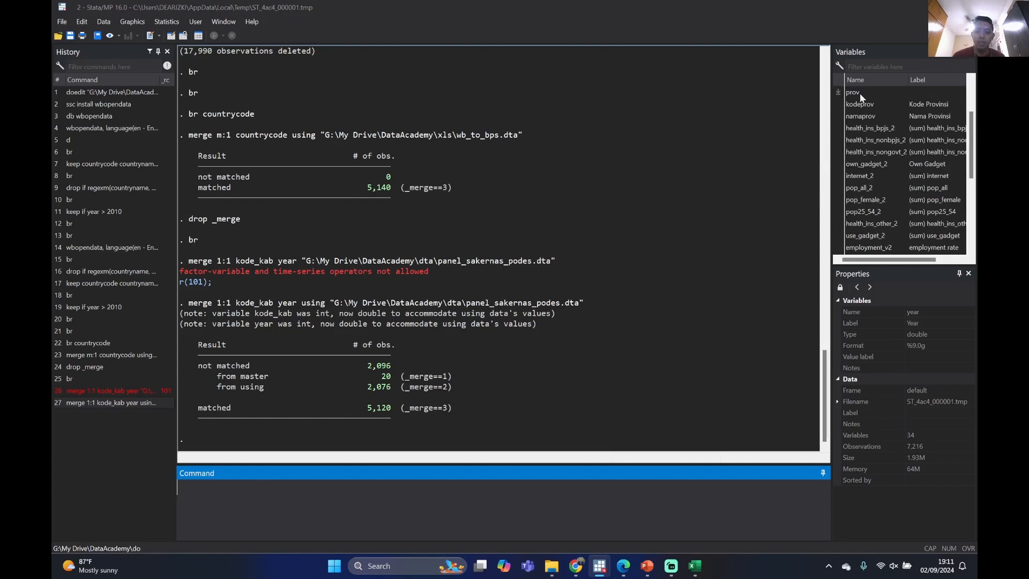
{"action": "scroll", "coordinate": [886, 140], "scroll_direction": "up", "scroll_amount": 1}
{"action": "scroll", "coordinate": [888, 128], "scroll_direction": "down", "scroll_amount": 6}
{"action": "scroll", "coordinate": [890, 109], "scroll_direction": "up", "scroll_amount": 4}
{"action": "scroll", "coordinate": [890, 110], "scroll_direction": "down", "scroll_amount": 5}
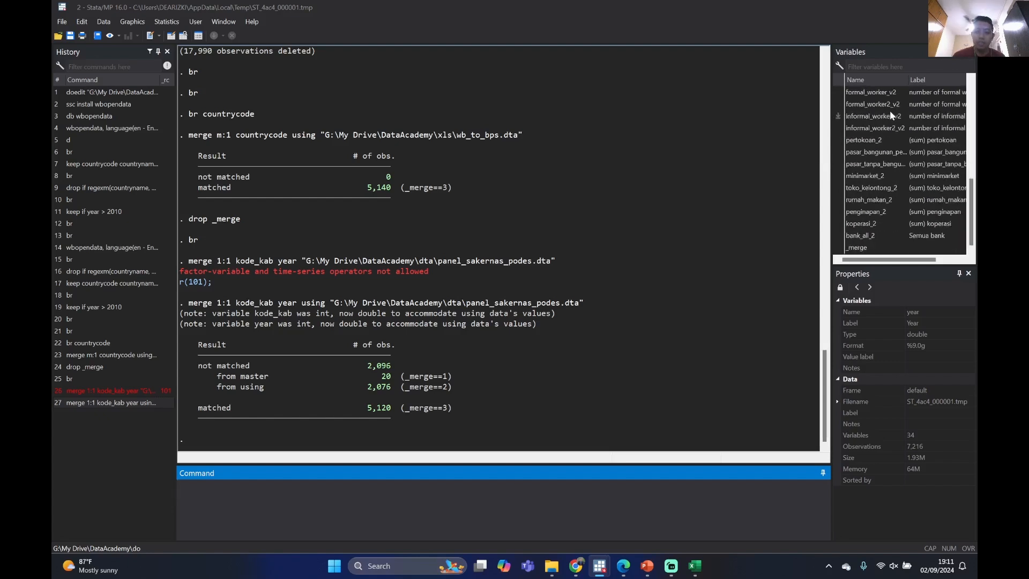
{"action": "scroll", "coordinate": [902, 161], "scroll_direction": "up", "scroll_amount": 7}
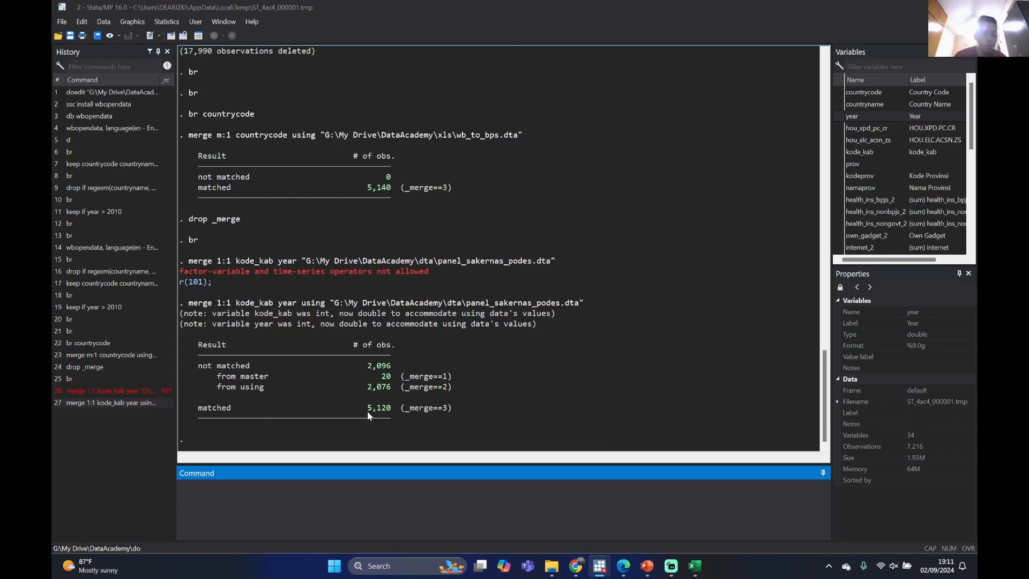
{"action": "left_click_drag", "start_coordinate": [368, 411], "coordinate": [383, 415]}
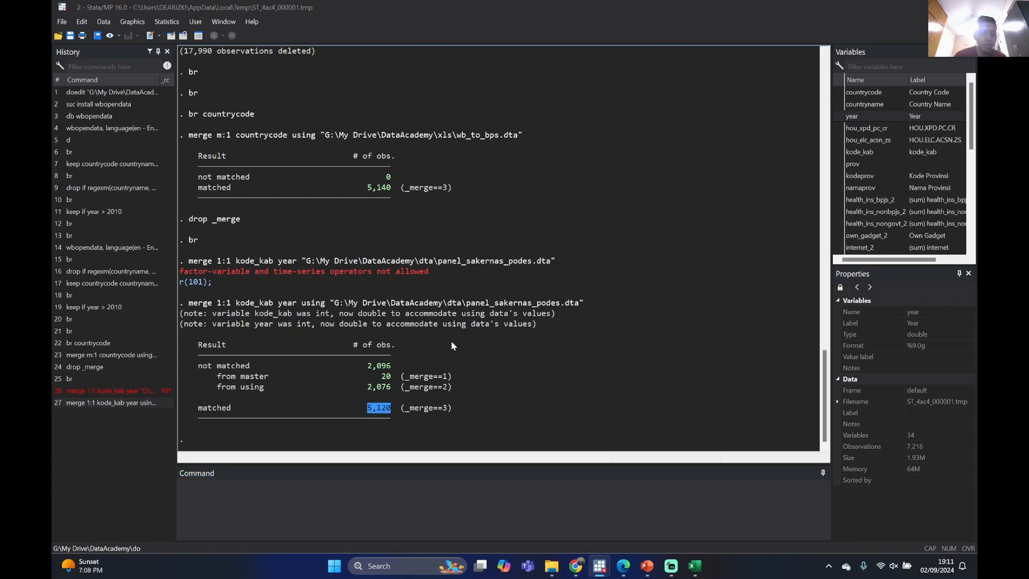
{"action": "left_click", "coordinate": [469, 367]}
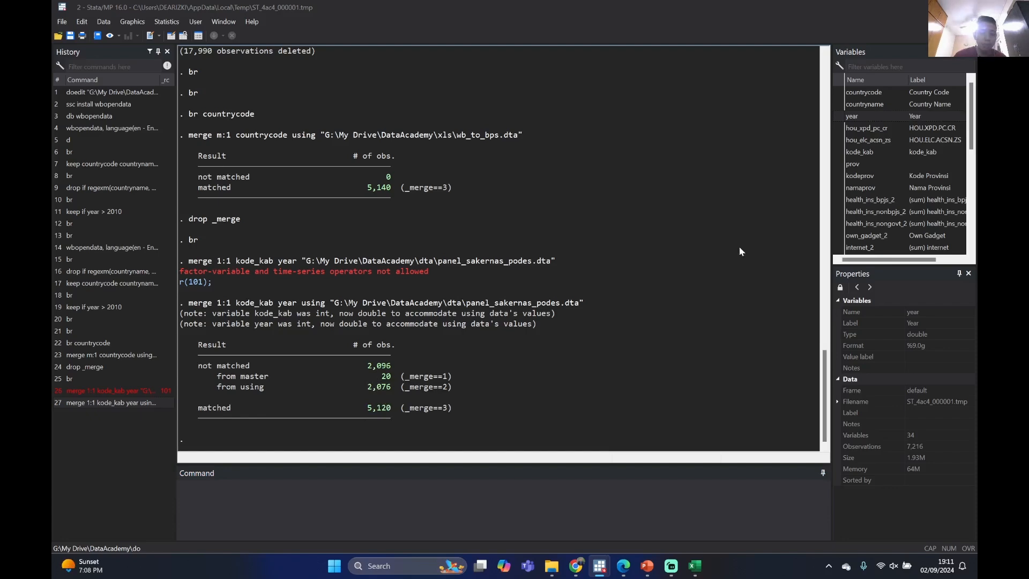
Browse the merged data, examine its columns across to _merge and further rows down, and close the data browser
{"action": "left_click", "coordinate": [446, 517]}
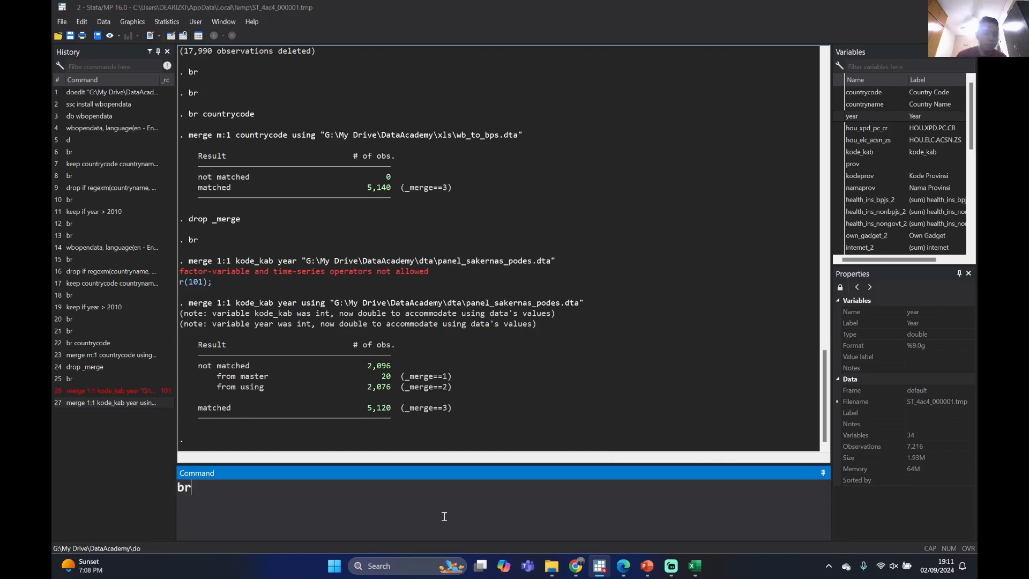
{"action": "type", "text": "br"}
{"action": "key", "text": "Return"}
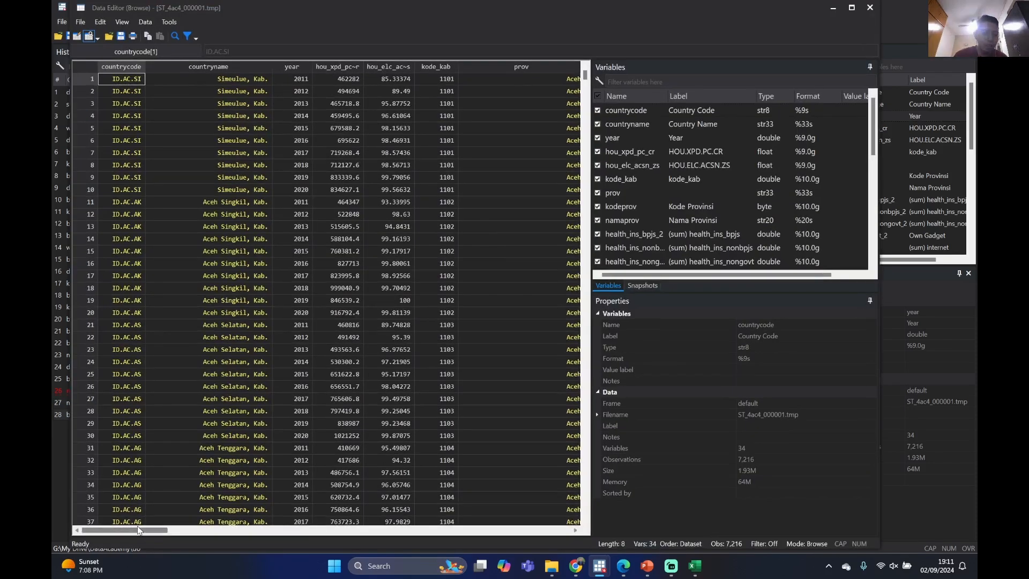
{"action": "left_click_drag", "start_coordinate": [138, 530], "coordinate": [322, 514]}
{"action": "left_click", "coordinate": [158, 509]}
{"action": "left_click", "coordinate": [316, 486]}
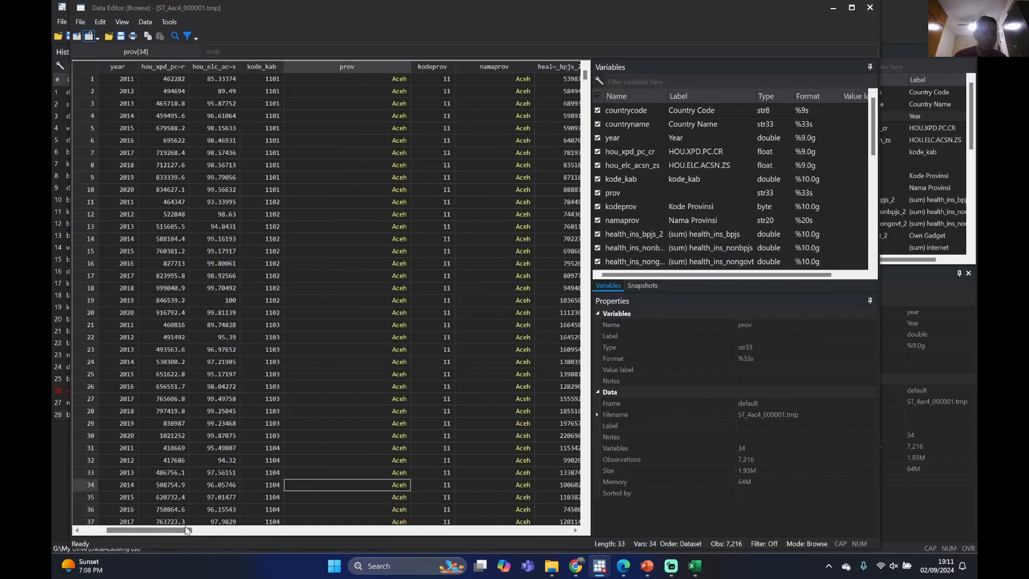
{"action": "left_click_drag", "start_coordinate": [202, 523], "coordinate": [477, 535]}
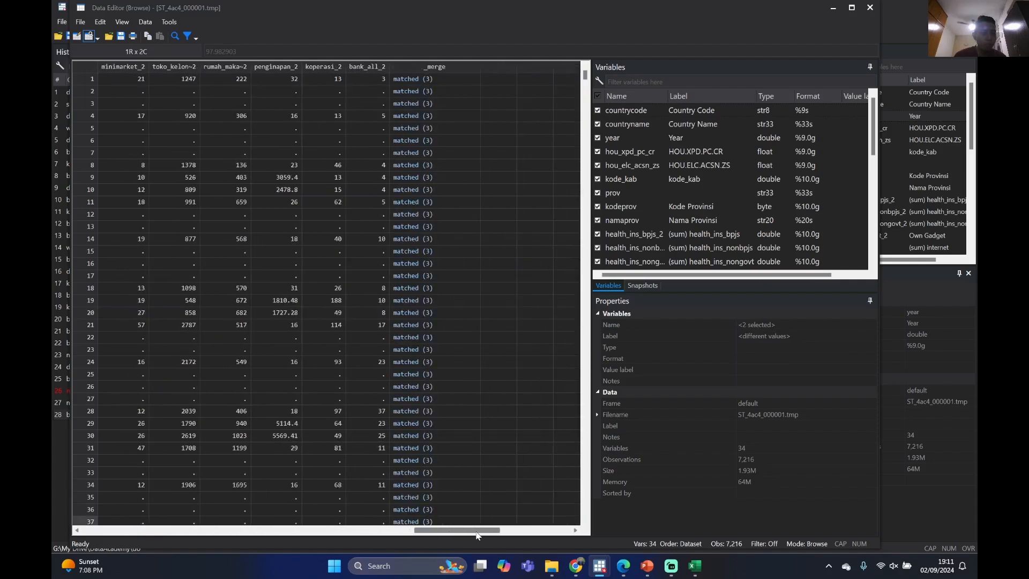
{"action": "scroll", "coordinate": [466, 531], "scroll_direction": "down", "scroll_amount": 13}
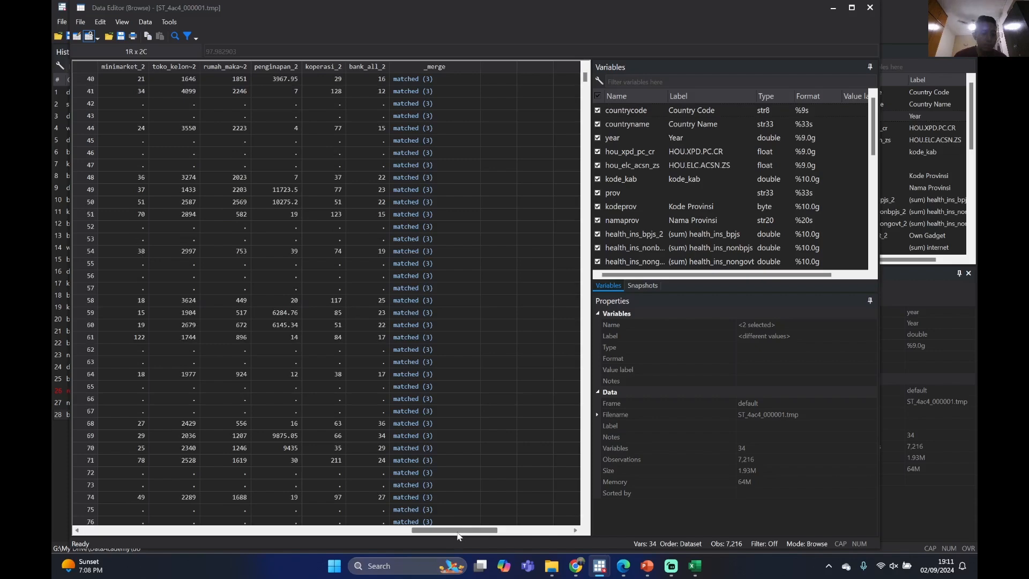
{"action": "left_click_drag", "start_coordinate": [458, 532], "coordinate": [191, 320]}
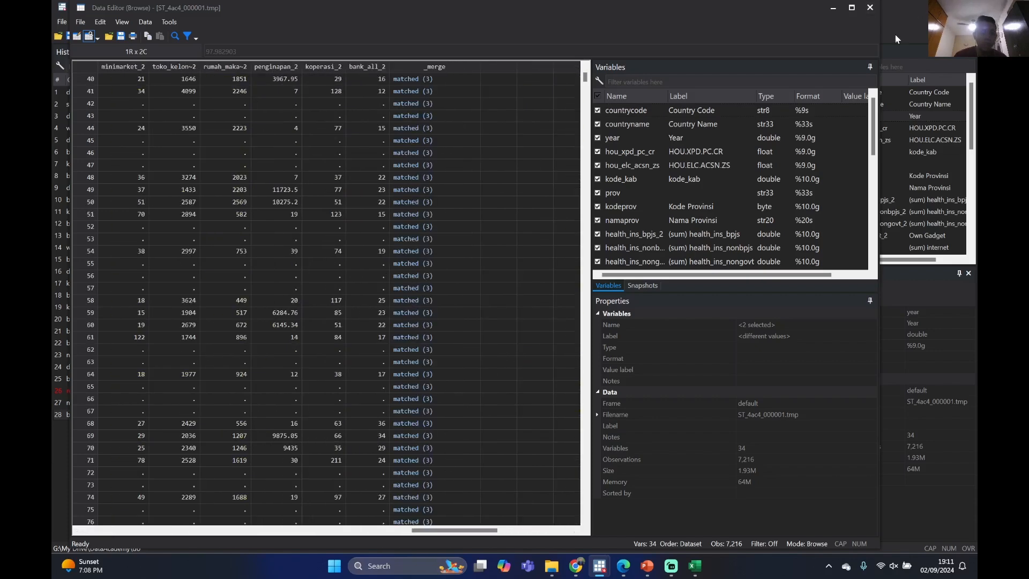
{"action": "left_click", "coordinate": [866, 11]}
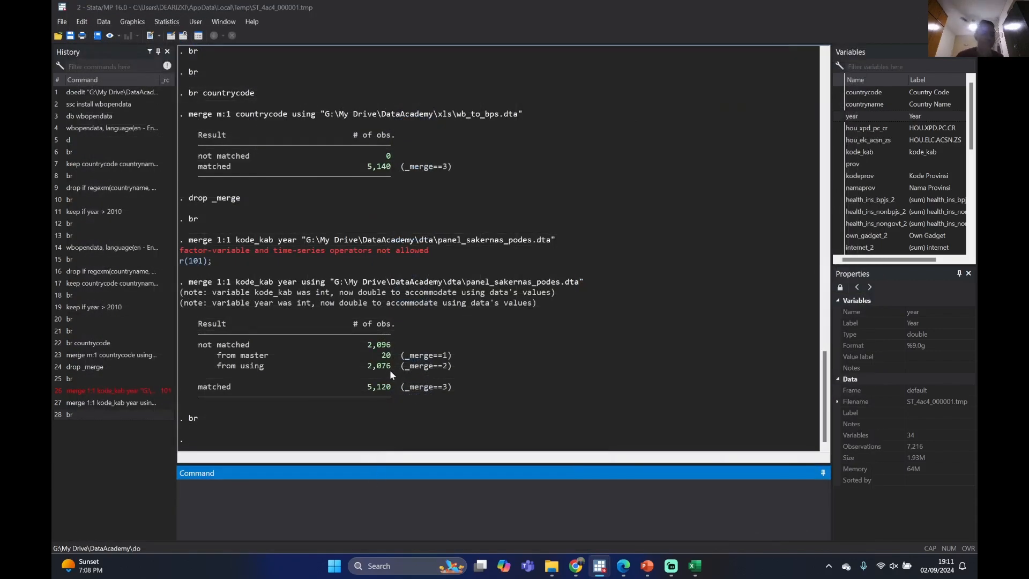
Keep only the matched observations by running keep if _merge == 3
{"action": "left_click_drag", "start_coordinate": [363, 386], "coordinate": [400, 387]}
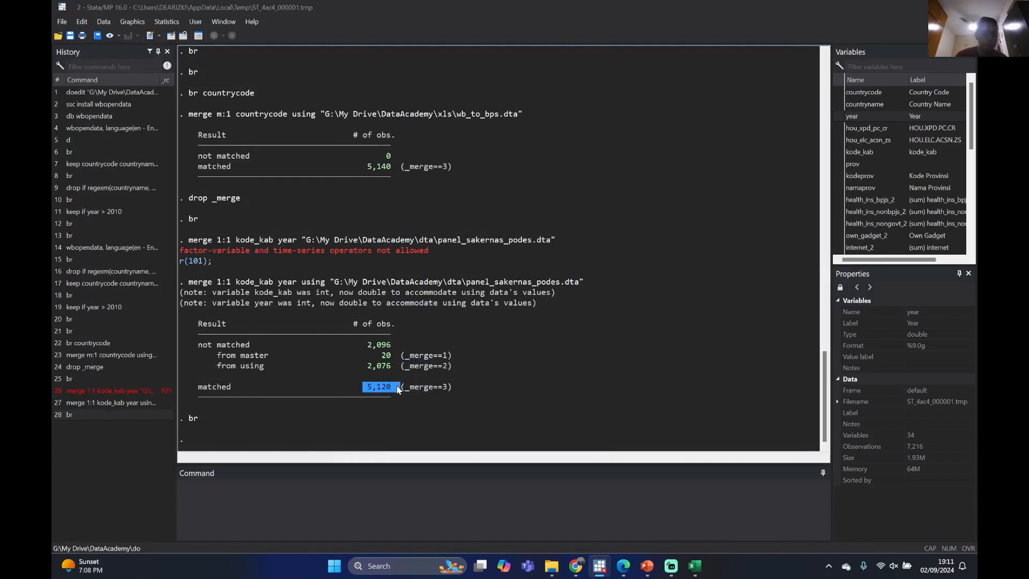
{"action": "left_click", "coordinate": [412, 494]}
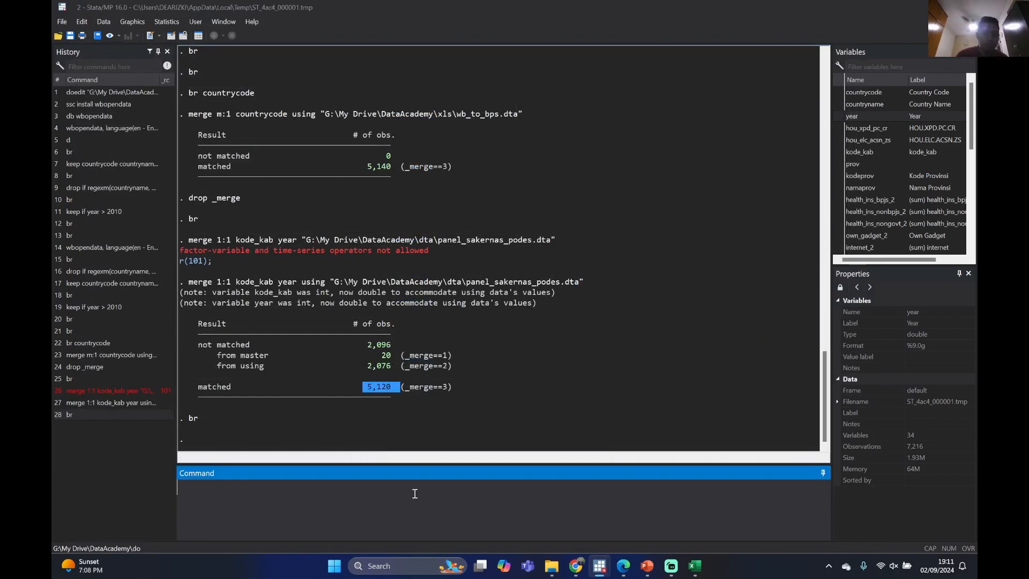
{"action": "type", "text": "keep if "}
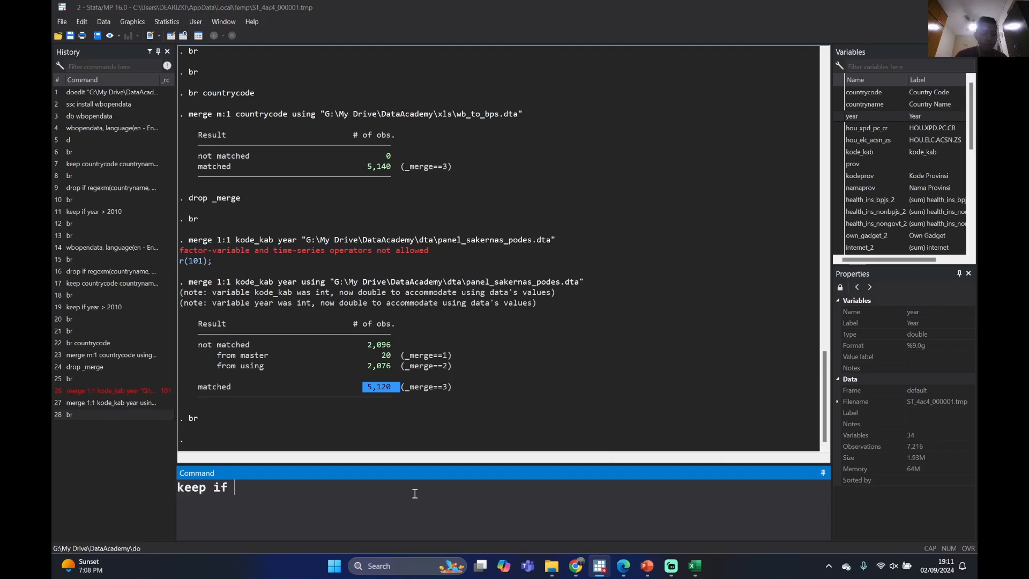
{"action": "type", "text": "_merge == 3"}
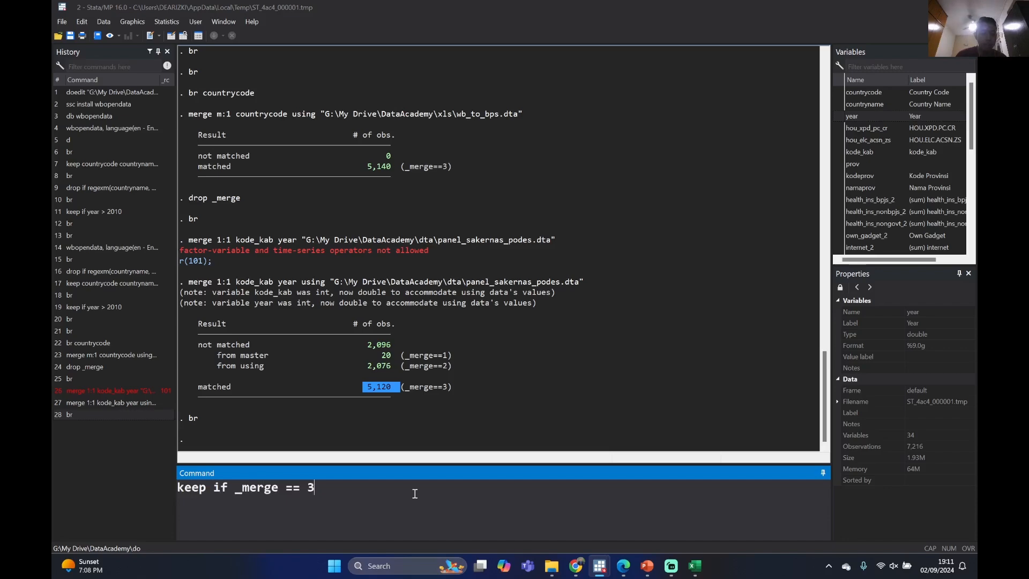
{"action": "key", "text": "Return"}
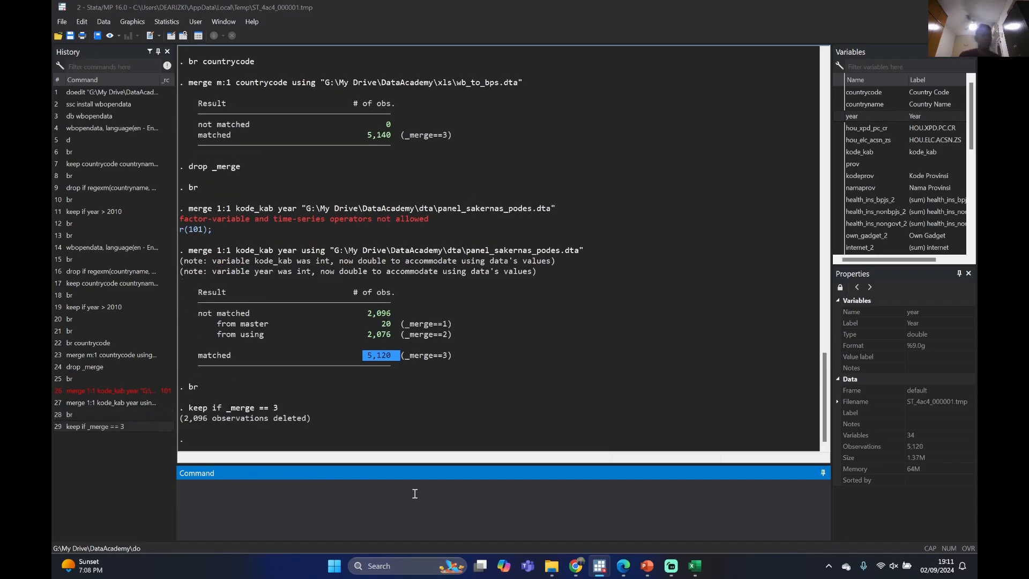
Browse the filtered dataset, examine the year values and the health insurance, gadget and population columns, and close the data browser
{"action": "type", "text": "br"}
{"action": "key", "text": "Return"}
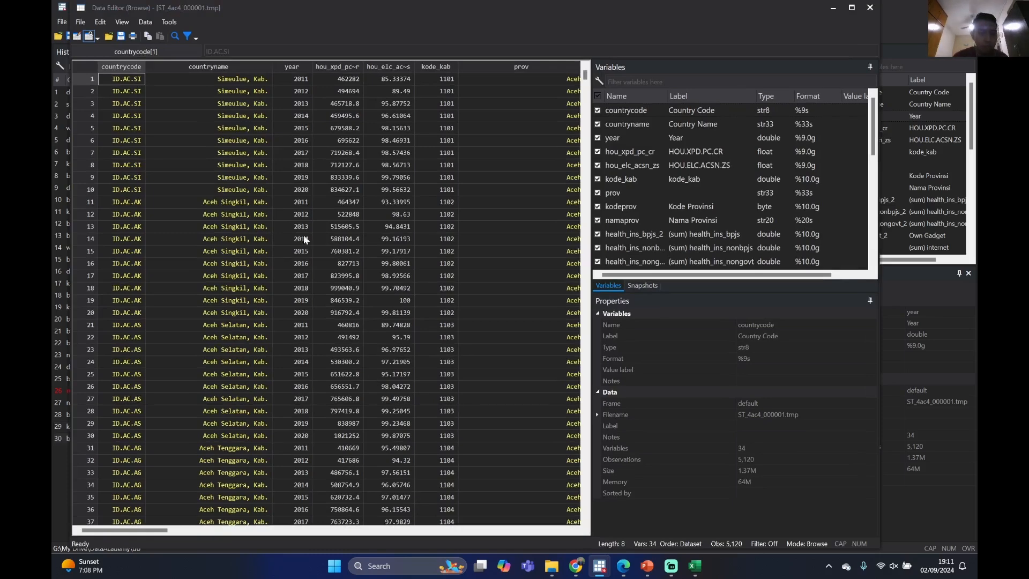
{"action": "left_click_drag", "start_coordinate": [300, 81], "coordinate": [303, 328]}
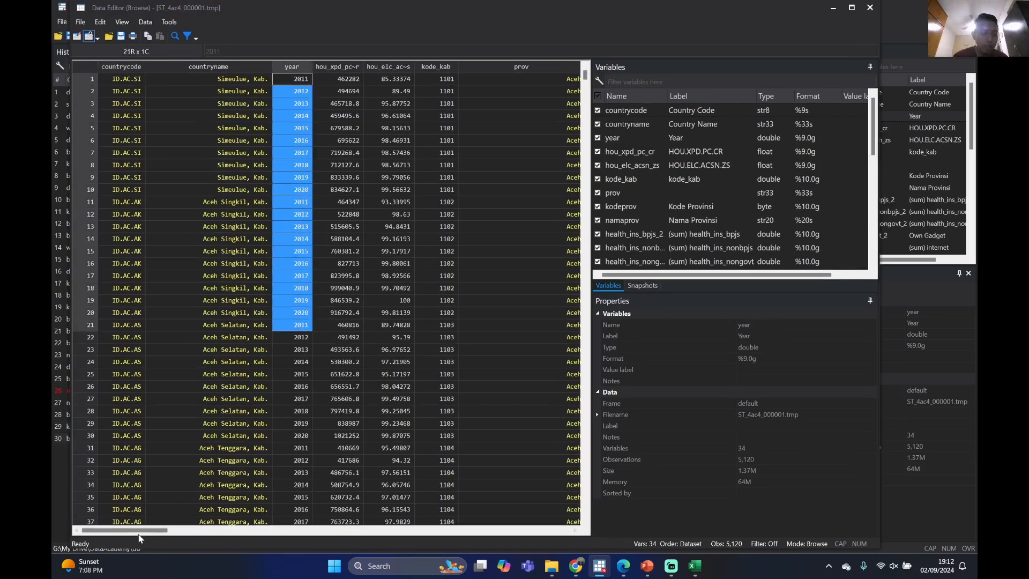
{"action": "mouse_move", "coordinate": [144, 532]}
{"action": "left_mouse_down"}
{"action": "mouse_move", "coordinate": [165, 534]}
{"action": "mouse_move", "coordinate": [129, 531]}
{"action": "mouse_move", "coordinate": [242, 528]}
{"action": "mouse_move", "coordinate": [249, 518]}
{"action": "left_mouse_up"}
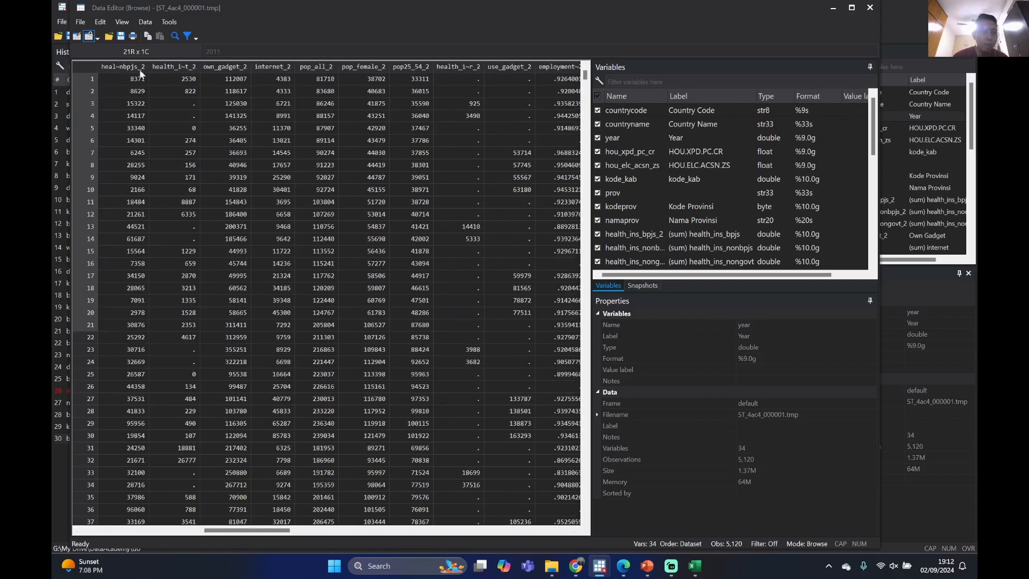
{"action": "left_click", "coordinate": [870, 8]}
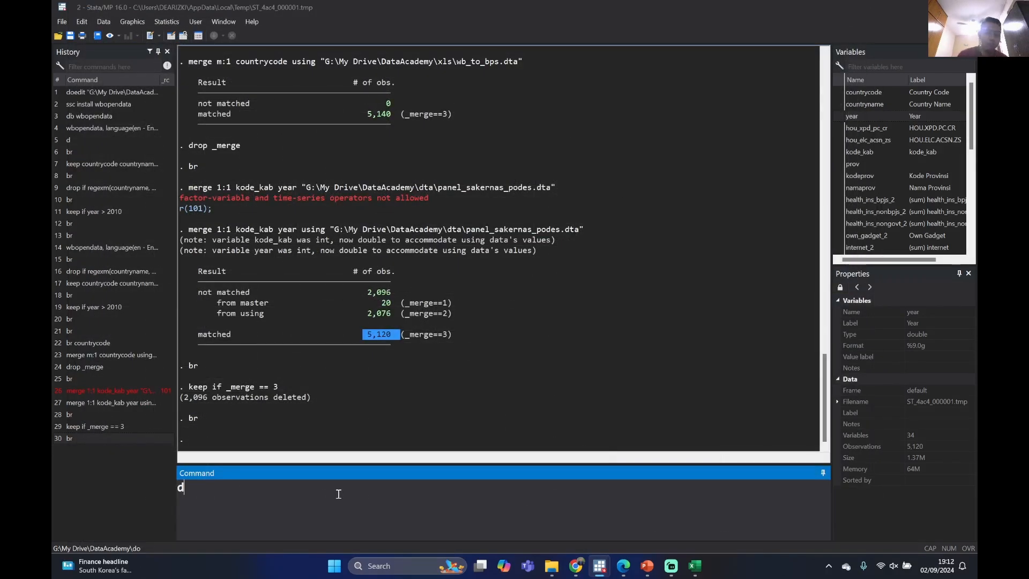
Describe the dataset with the d command and examine the listed population, employment, worker, market and other facility variables
{"action": "left_click", "coordinate": [338, 494]}
{"action": "type", "text": "d"}
{"action": "key", "text": "Return"}
{"action": "scroll", "coordinate": [360, 327], "scroll_direction": "up", "scroll_amount": 6}
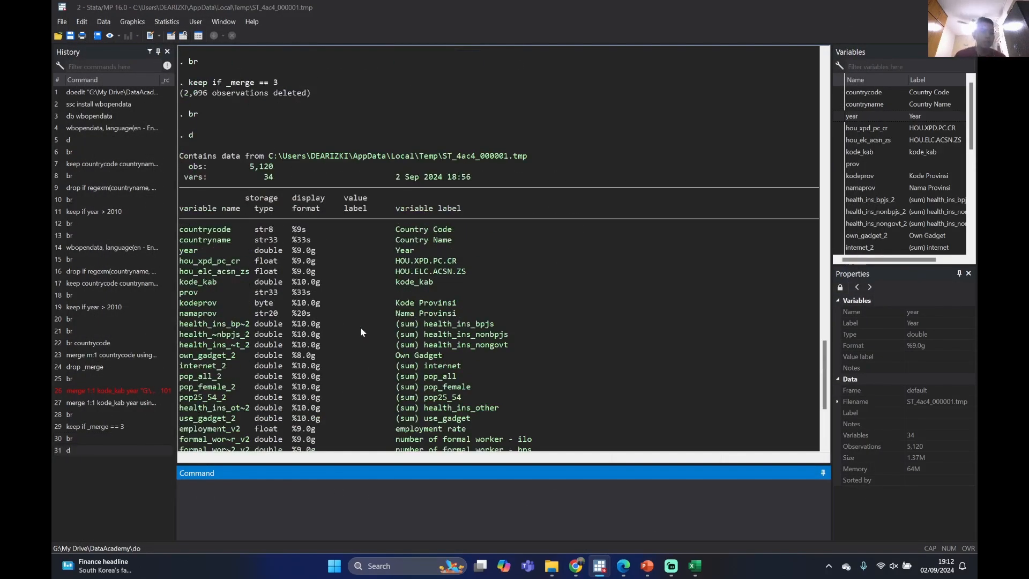
{"action": "scroll", "coordinate": [381, 323], "scroll_direction": "down", "scroll_amount": 5}
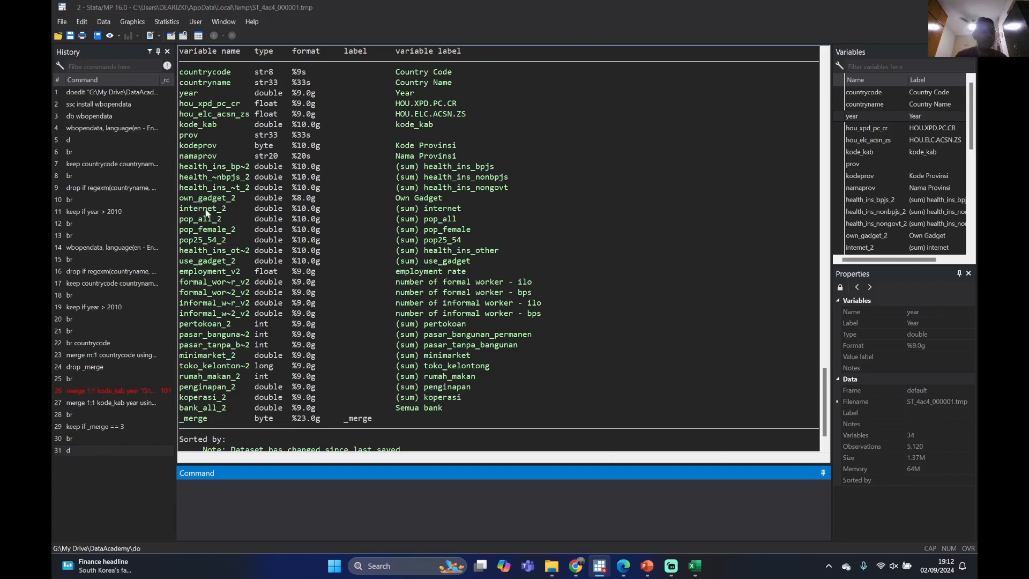
{"action": "left_click_drag", "start_coordinate": [214, 232], "coordinate": [219, 292]}
{"action": "left_click", "coordinate": [219, 290]}
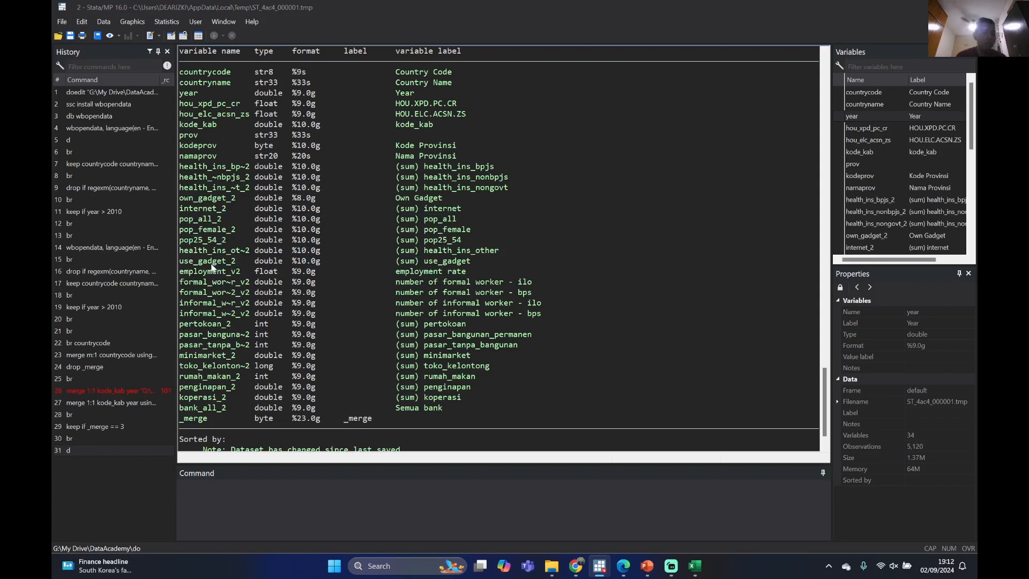
{"action": "left_click_drag", "start_coordinate": [195, 276], "coordinate": [210, 305]}
{"action": "left_click", "coordinate": [211, 319]}
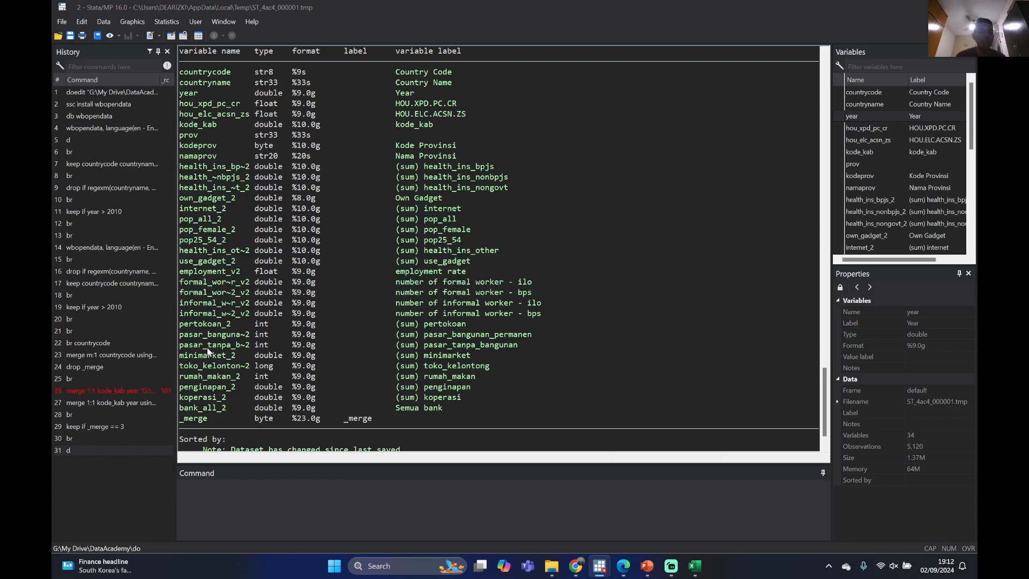
{"action": "scroll", "coordinate": [209, 345], "scroll_direction": "down", "scroll_amount": 1}
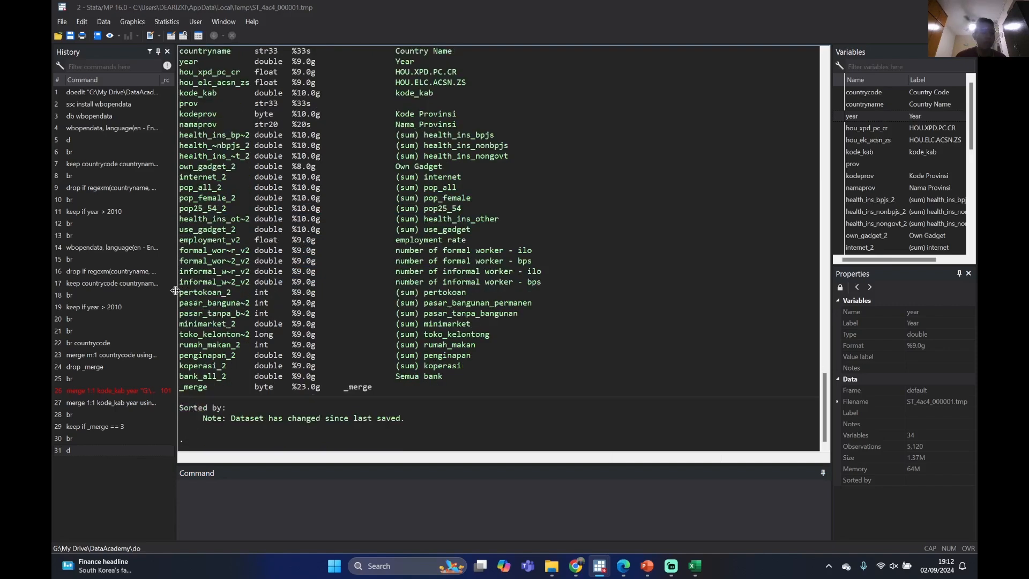
{"action": "left_click_drag", "start_coordinate": [182, 296], "coordinate": [234, 346]}
{"action": "left_click", "coordinate": [199, 317]}
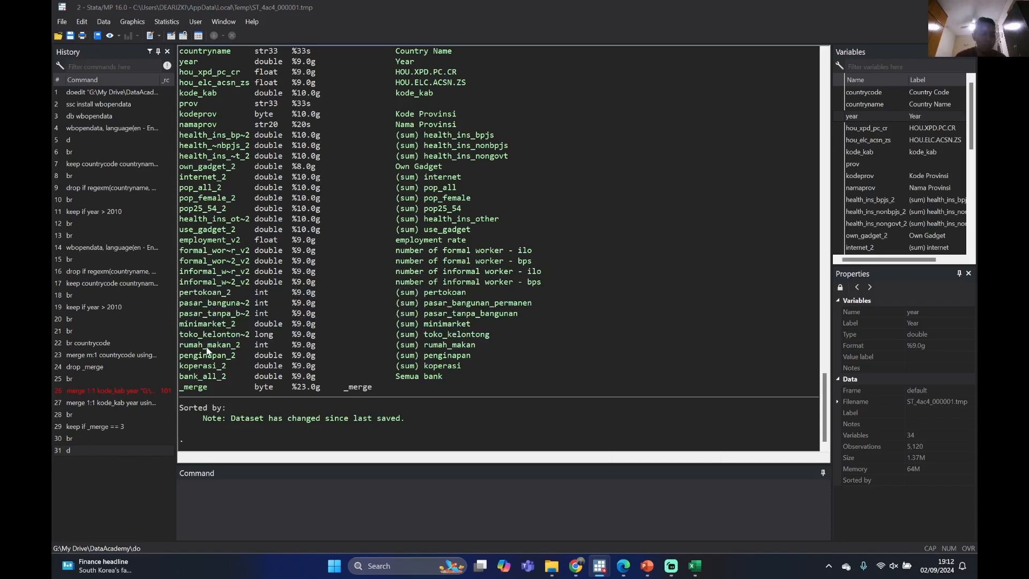
Review the described variables against the earlier merge and keep results, and look through the dataset's variable list again
{"action": "scroll", "coordinate": [250, 288], "scroll_direction": "up", "scroll_amount": 7}
{"action": "scroll", "coordinate": [248, 311], "scroll_direction": "down", "scroll_amount": 6}
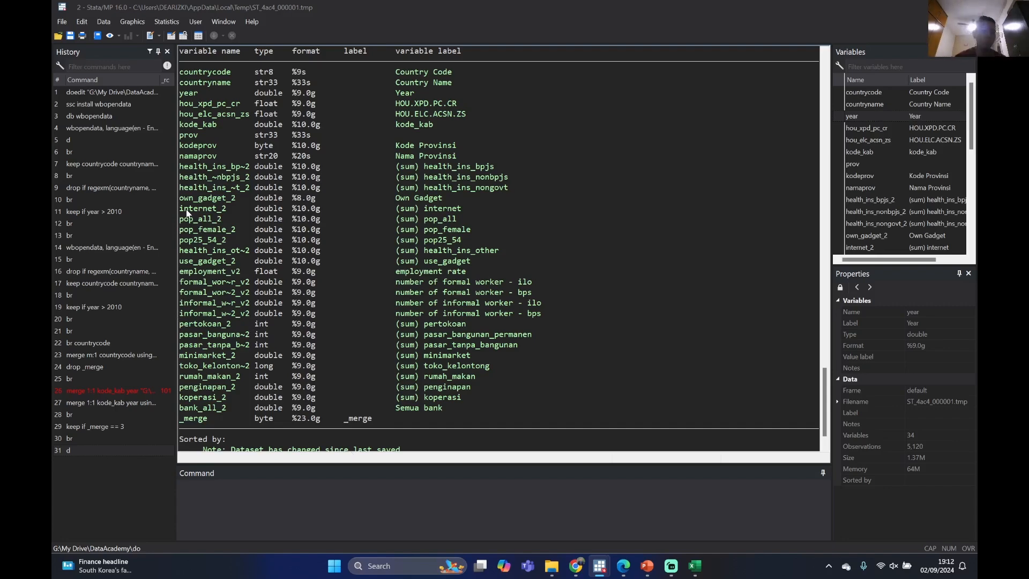
{"action": "scroll", "coordinate": [206, 217], "scroll_direction": "up", "scroll_amount": 1}
{"action": "scroll", "coordinate": [208, 223], "scroll_direction": "up", "scroll_amount": 2}
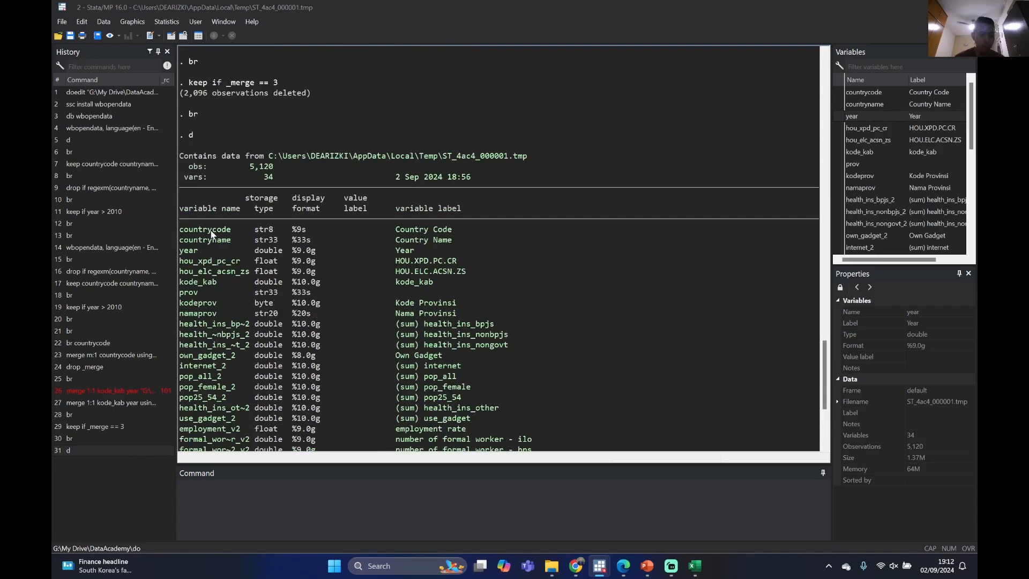
{"action": "scroll", "coordinate": [220, 234], "scroll_direction": "down", "scroll_amount": 4}
{"action": "scroll", "coordinate": [225, 240], "scroll_direction": "up", "scroll_amount": 14}
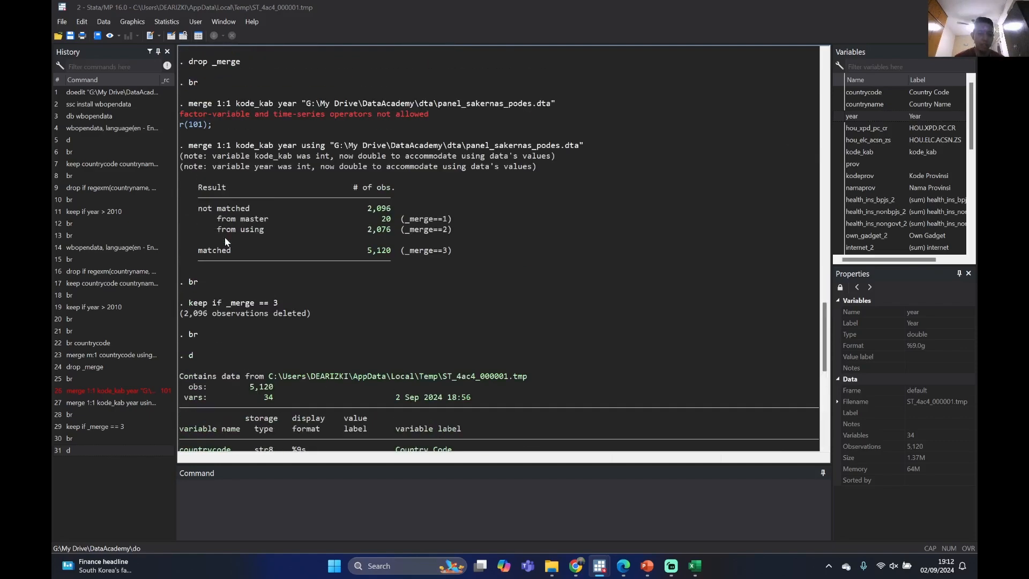
{"action": "scroll", "coordinate": [224, 239], "scroll_direction": "down", "scroll_amount": 14}
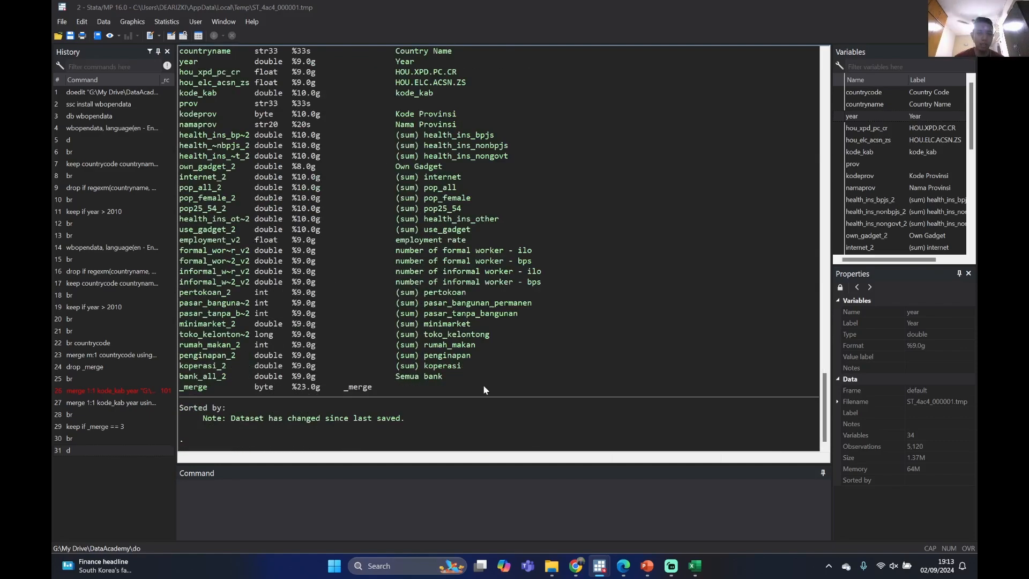
{"action": "scroll", "coordinate": [485, 375], "scroll_direction": "up", "scroll_amount": 16}
{"action": "scroll", "coordinate": [918, 190], "scroll_direction": "down", "scroll_amount": 6}
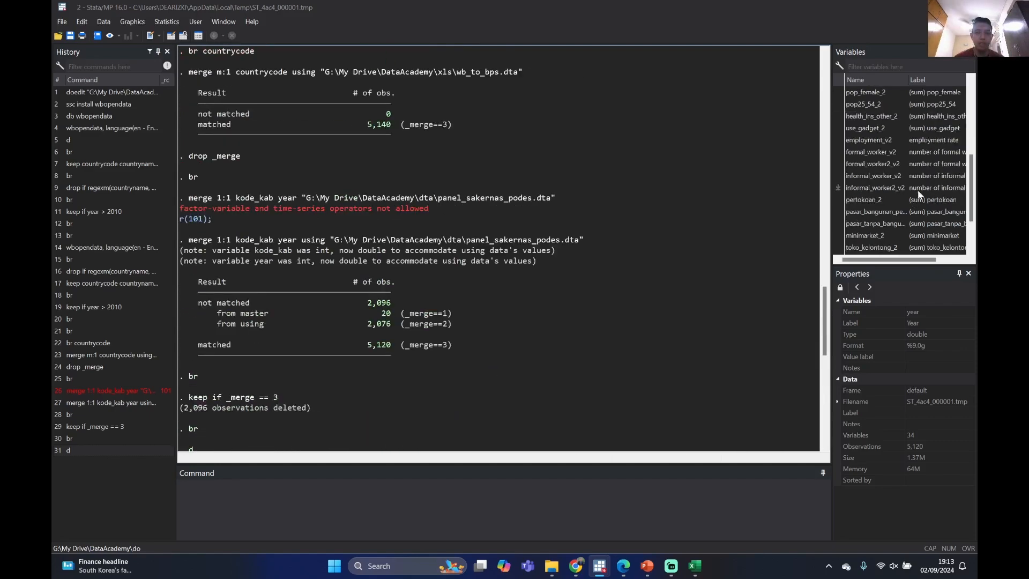
{"action": "scroll", "coordinate": [918, 190], "scroll_direction": "up", "scroll_amount": 5}
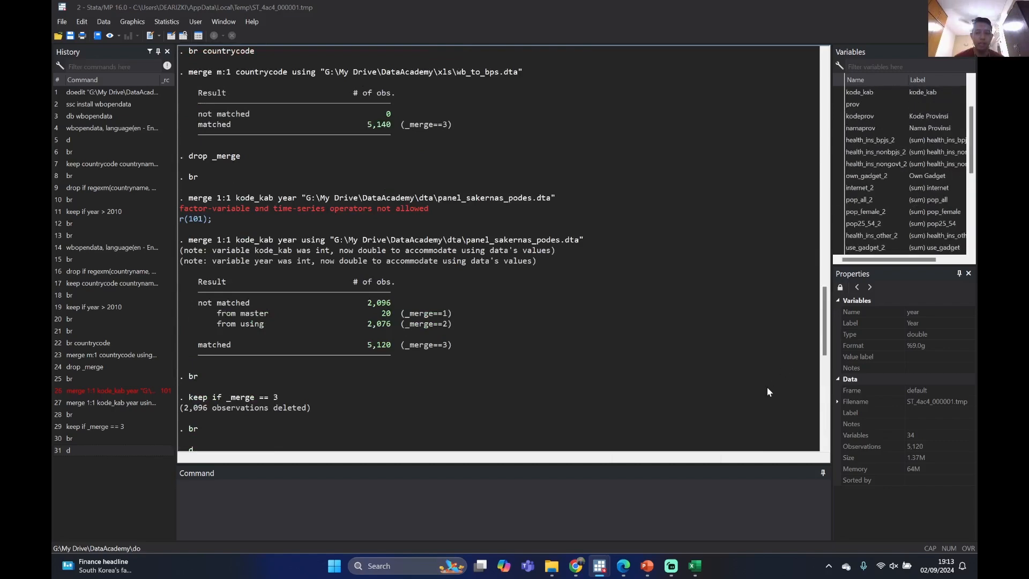
Compare the m:1 countrycode and 1:1 kode_kab year merge results with the variables listed in the dataset description
{"action": "scroll", "coordinate": [768, 387], "scroll_direction": "up", "scroll_amount": 3}
{"action": "scroll", "coordinate": [931, 160], "scroll_direction": "up", "scroll_amount": 2}
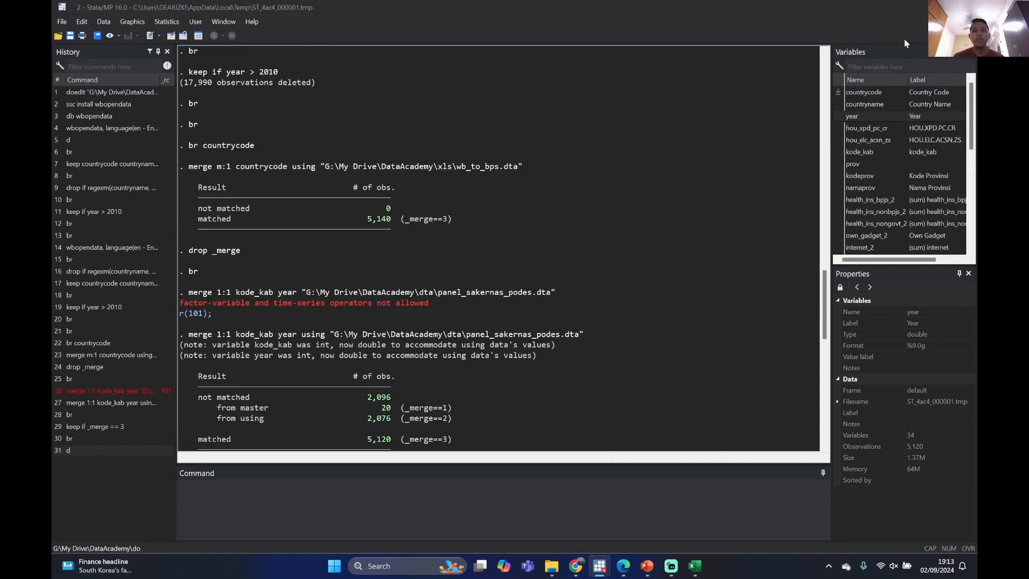
{"action": "scroll", "coordinate": [414, 286], "scroll_direction": "down", "scroll_amount": 10}
{"action": "scroll", "coordinate": [416, 287], "scroll_direction": "down", "scroll_amount": 6}
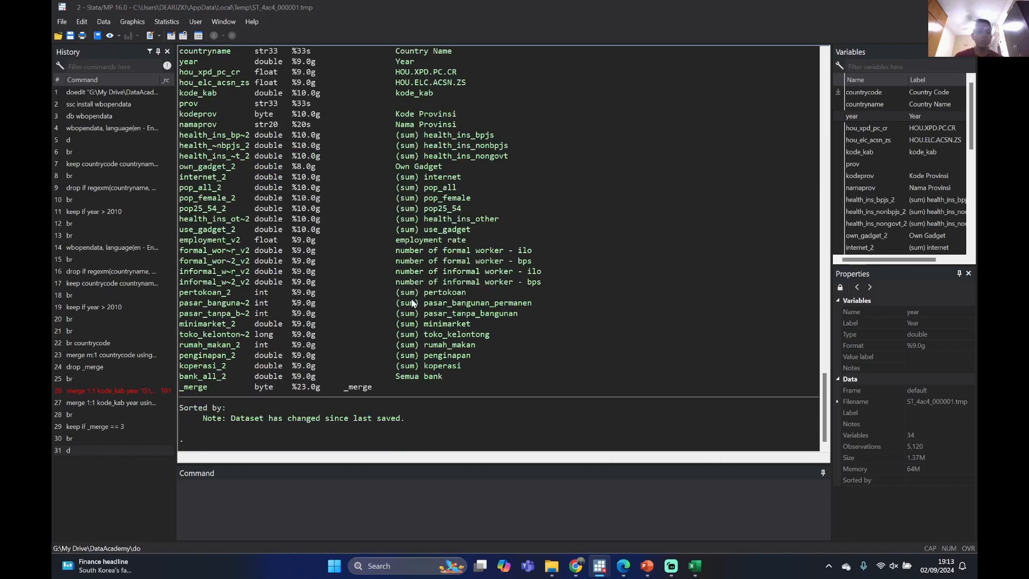
{"action": "scroll", "coordinate": [496, 304], "scroll_direction": "up", "scroll_amount": 12}
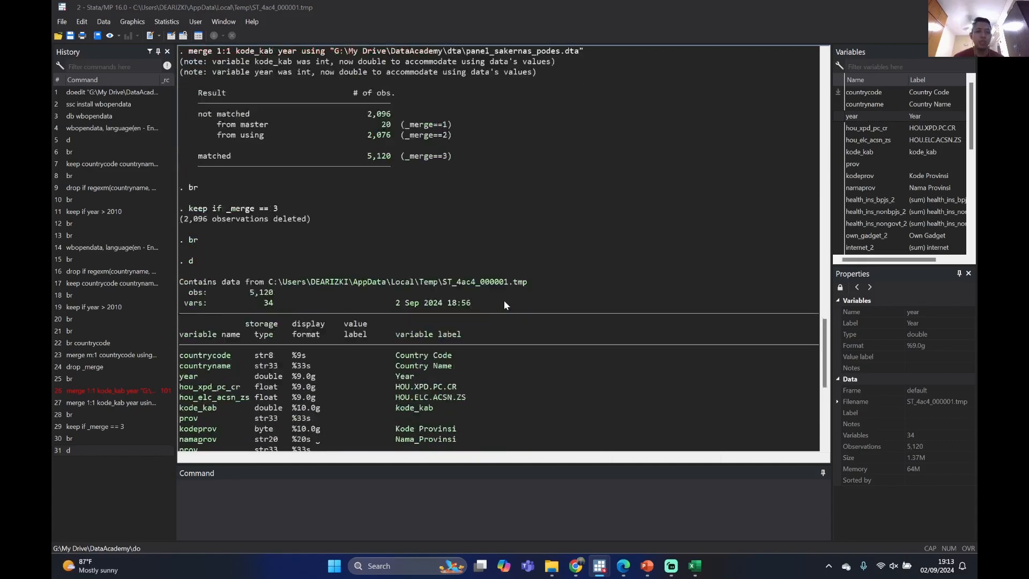
{"action": "scroll", "coordinate": [504, 300], "scroll_direction": "down", "scroll_amount": 12}
{"action": "scroll", "coordinate": [478, 306], "scroll_direction": "up", "scroll_amount": 7}
{"action": "scroll", "coordinate": [467, 311], "scroll_direction": "down", "scroll_amount": 7}
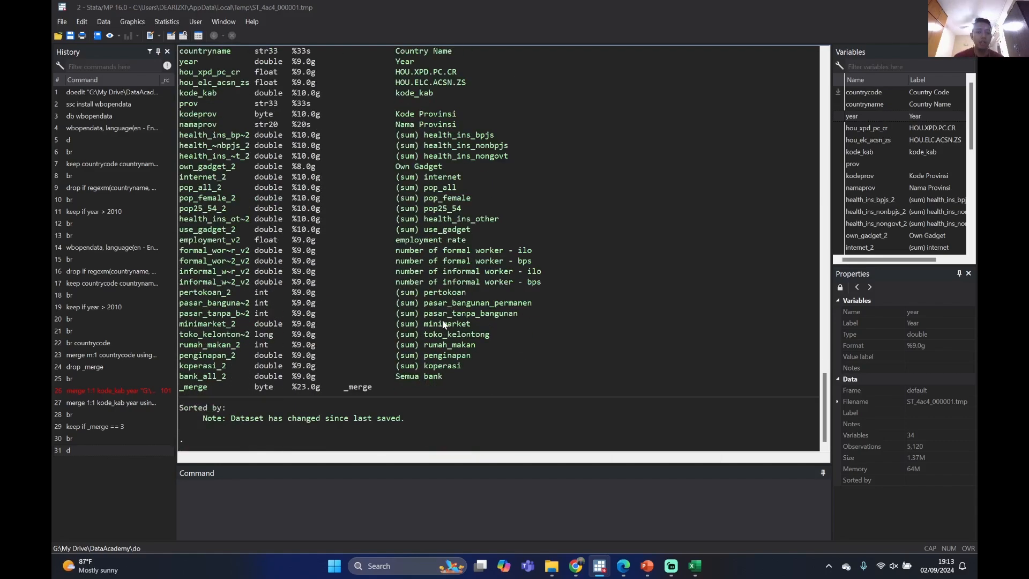
{"action": "scroll", "coordinate": [445, 318], "scroll_direction": "up", "scroll_amount": 5}
{"action": "scroll", "coordinate": [444, 319], "scroll_direction": "down", "scroll_amount": 5}
{"action": "scroll", "coordinate": [447, 316], "scroll_direction": "up", "scroll_amount": 4}
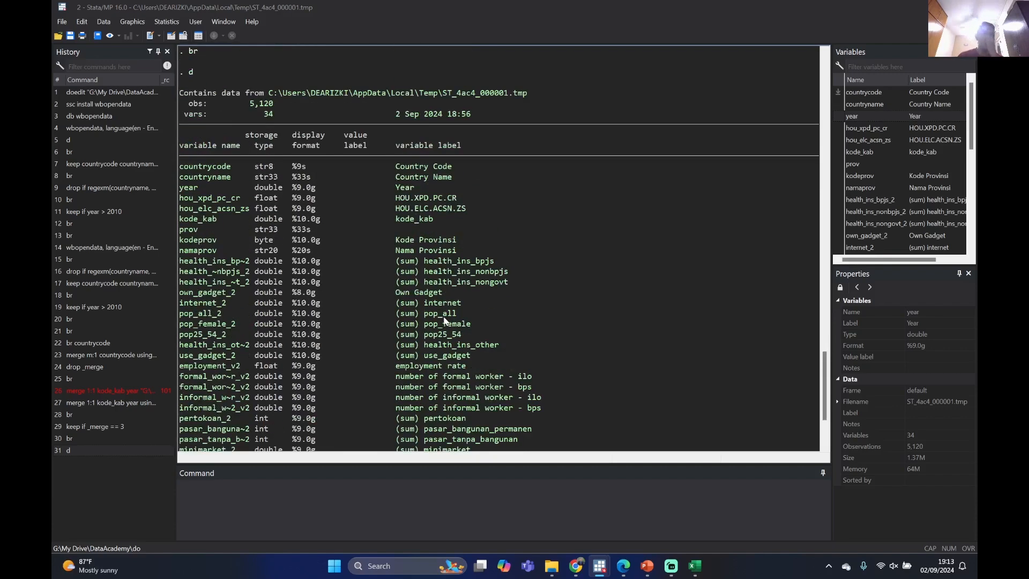
Trace back through the earlier output to the wbopendata download and the commands that filtered the countries, years and variables
{"action": "scroll", "coordinate": [450, 279], "scroll_direction": "up", "scroll_amount": 15}
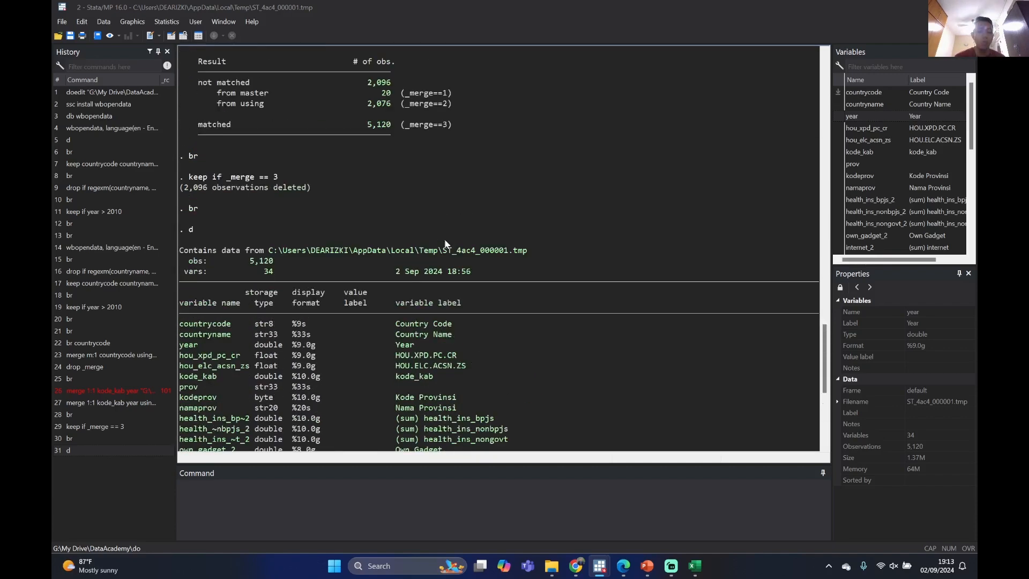
{"action": "scroll", "coordinate": [456, 247], "scroll_direction": "up", "scroll_amount": 18}
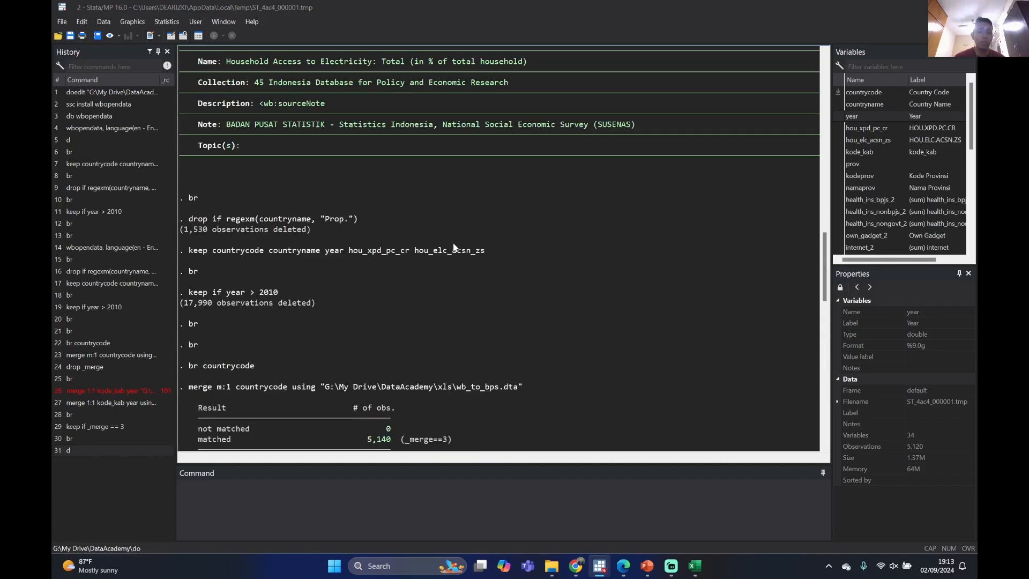
{"action": "scroll", "coordinate": [455, 251], "scroll_direction": "down", "scroll_amount": 3}
{"action": "scroll", "coordinate": [455, 251], "scroll_direction": "up", "scroll_amount": 6}
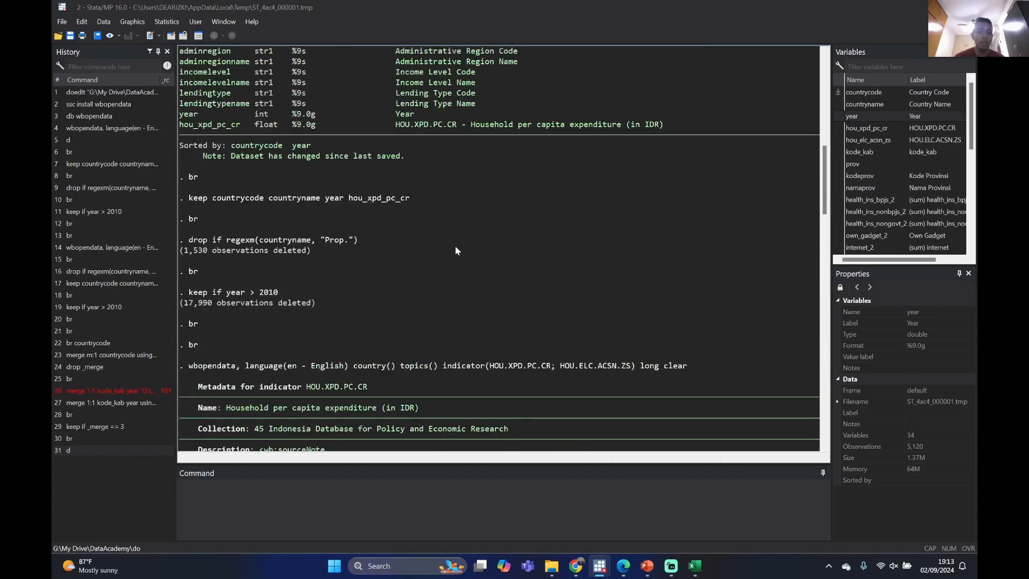
{"action": "scroll", "coordinate": [457, 306], "scroll_direction": "down", "scroll_amount": 12}
Open the World Bank Open Databases dialog with db wbopendata, look over its download options, and close it without downloading
{"action": "left_click", "coordinate": [377, 507]}
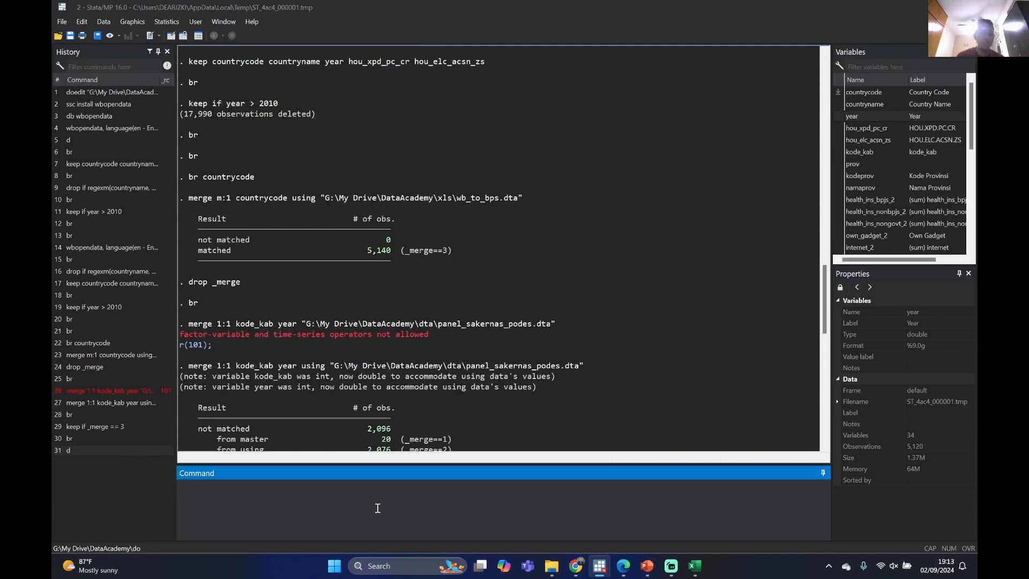
{"action": "type", "text": "db wbopendat"}
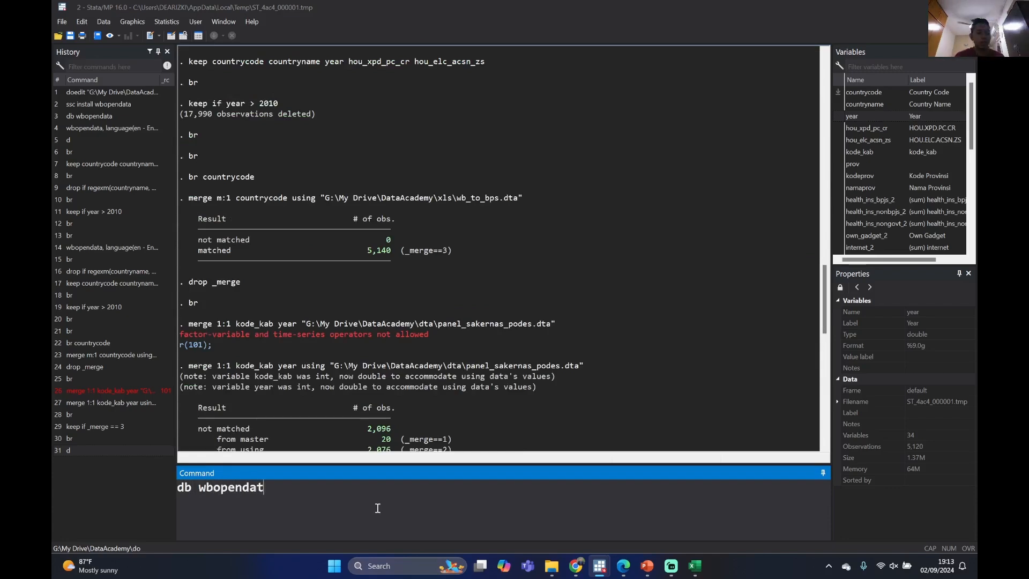
{"action": "type", "text": "a"}
{"action": "key", "text": "Return"}
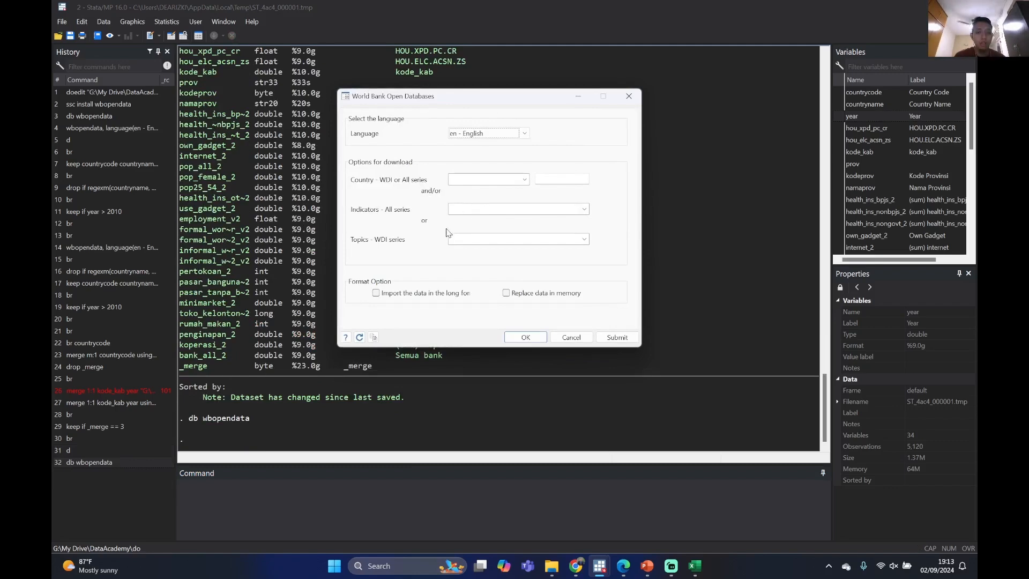
{"action": "left_click", "coordinate": [587, 338]}
Examine the described variables and the 1:1 merge and keep results once more in the output
{"action": "scroll", "coordinate": [689, 213], "scroll_direction": "up", "scroll_amount": 5}
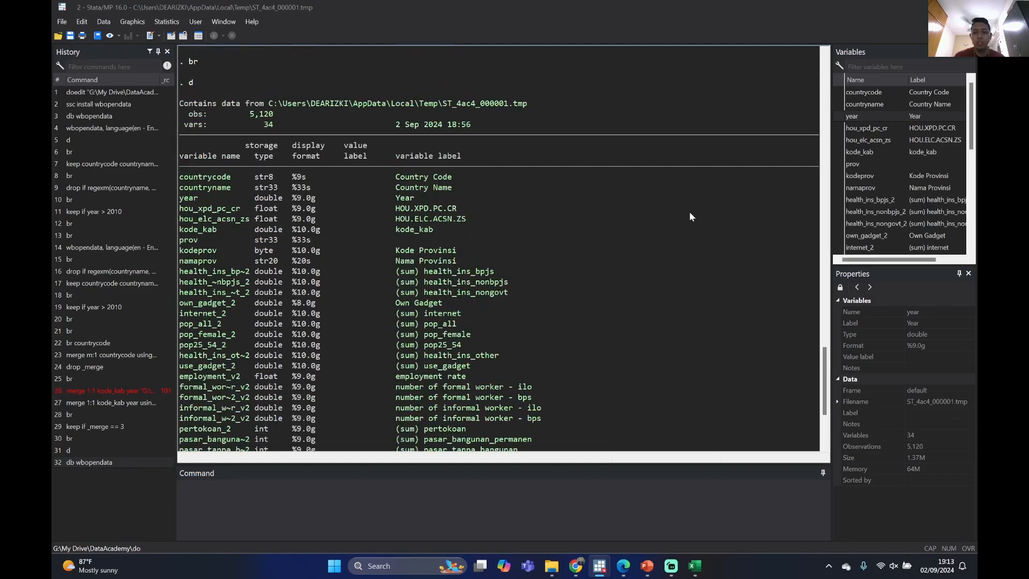
{"action": "scroll", "coordinate": [692, 212], "scroll_direction": "down", "scroll_amount": 5}
{"action": "scroll", "coordinate": [697, 225], "scroll_direction": "up", "scroll_amount": 13}
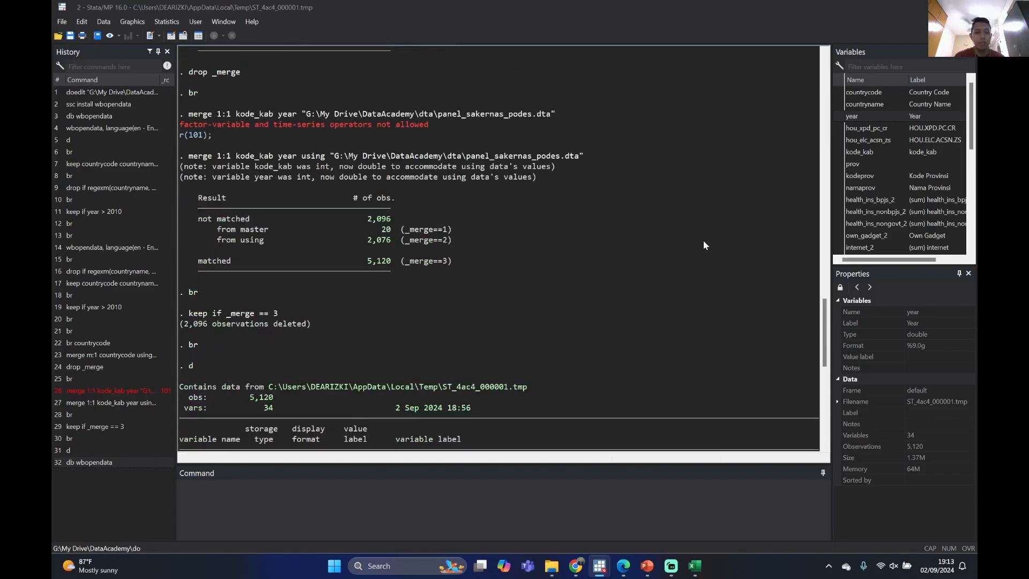
{"action": "scroll", "coordinate": [704, 240], "scroll_direction": "up", "scroll_amount": 6}
{"action": "scroll", "coordinate": [703, 240], "scroll_direction": "down", "scroll_amount": 18}
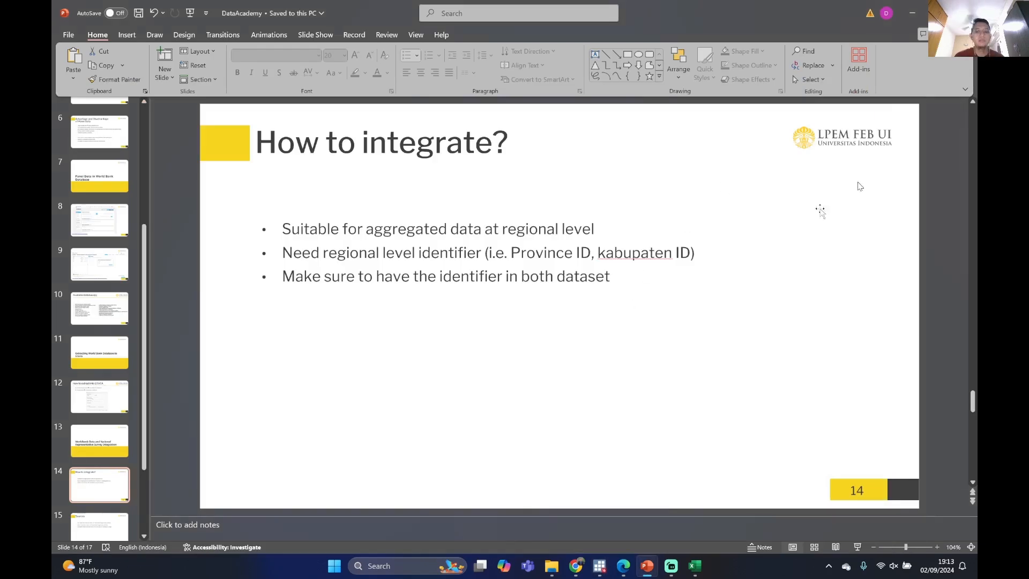
Switch to the DataAcademy presentation in PowerPoint, start the slideshow, and show the Panel Data Model slide
{"action": "key", "text": "F5"}
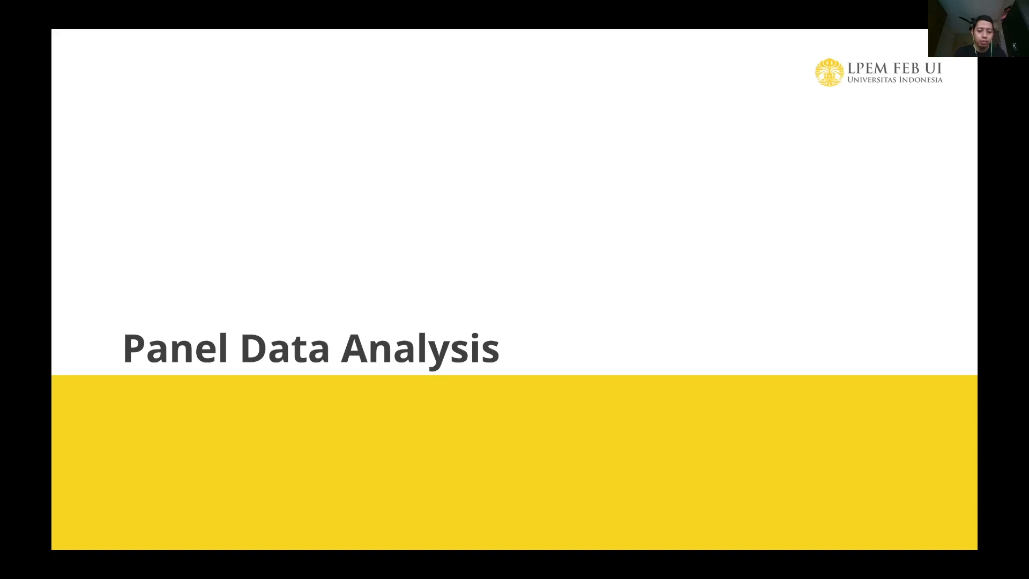
{"action": "key", "text": "Right"}
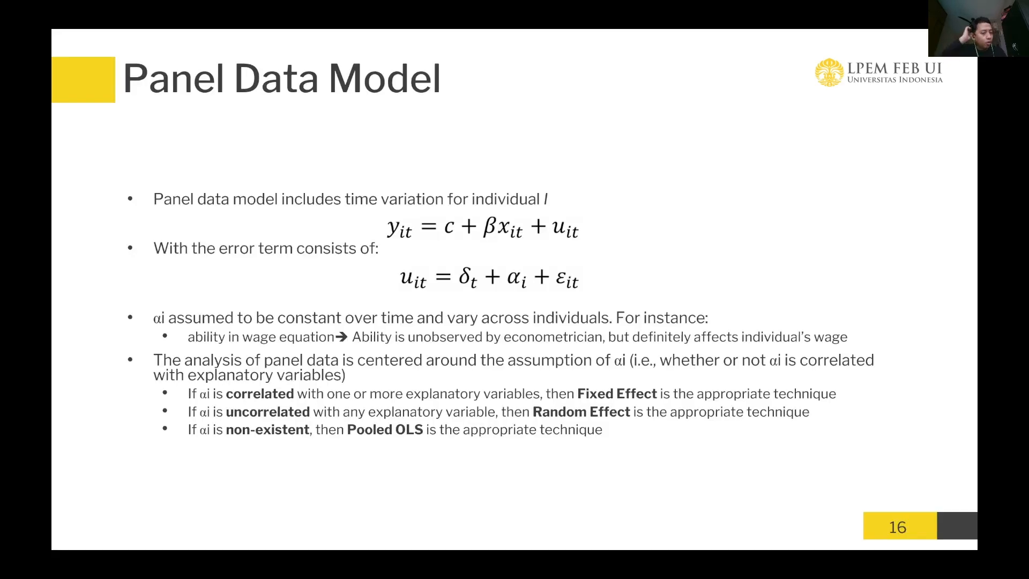
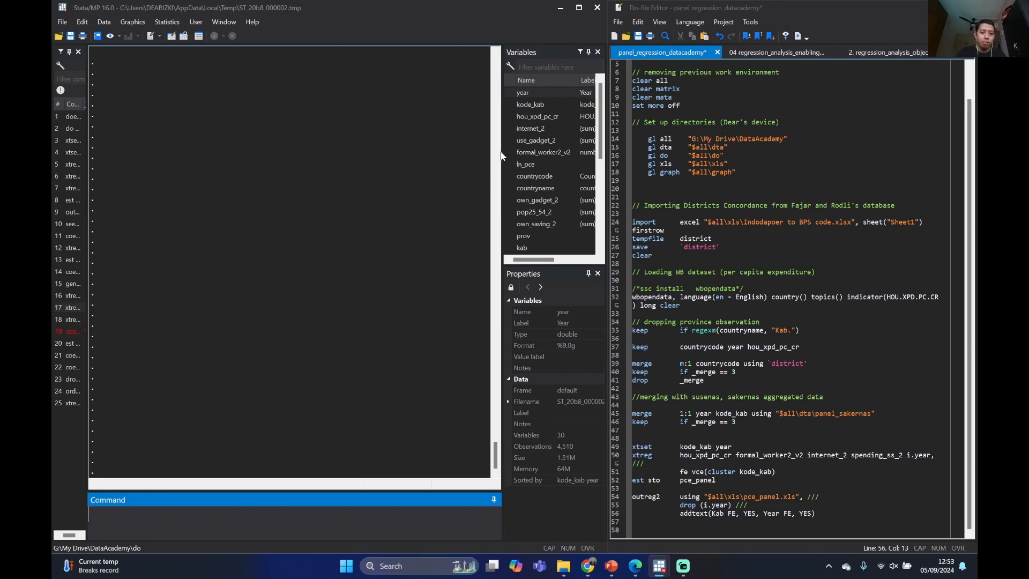
Widen the variable list and summarize hou_xpd_pc_cr with the sum command
{"action": "left_click_drag", "start_coordinate": [500, 156], "coordinate": [460, 147]}
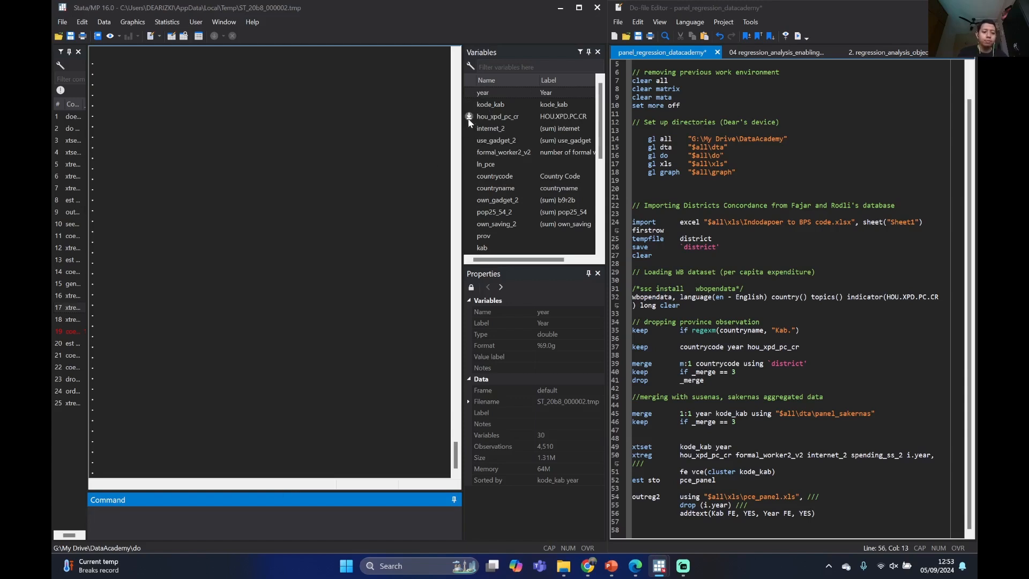
{"action": "type", "text": "sum"}
{"action": "left_click", "coordinate": [470, 117]}
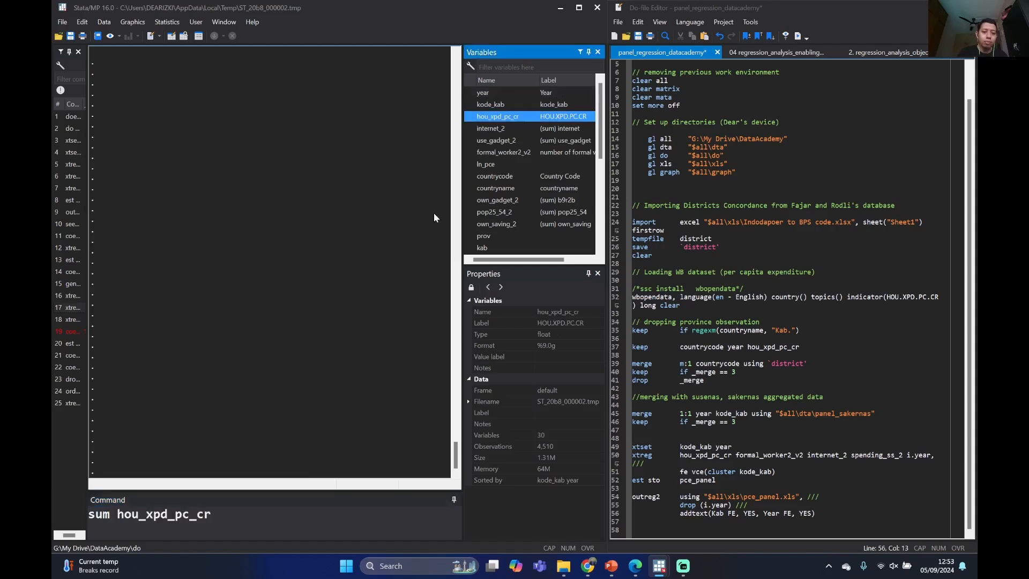
{"action": "left_click", "coordinate": [256, 526]}
{"action": "key", "text": "Return"}
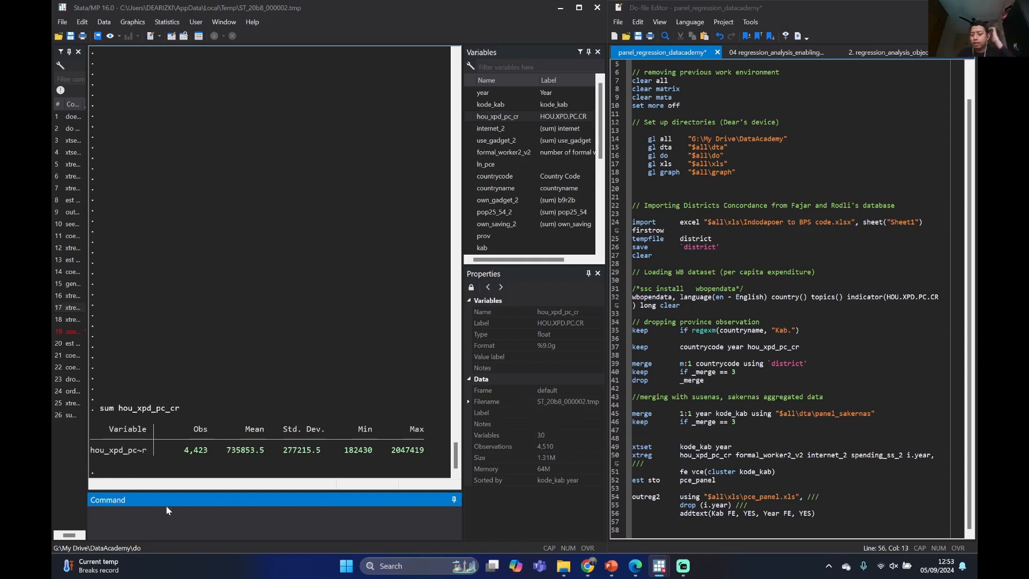
Add blank lines to the output and declare the data as a panel with xtset kode_kab year
{"action": "key", "text": "Return"}
{"action": "key", "text": "Return"}
{"action": "key", "text": "Return"}
{"action": "key", "text": "Return"}
{"action": "key", "text": "Return"}
{"action": "key", "text": "Return"}
{"action": "key", "text": "Return"}
{"action": "key", "text": "Return"}
{"action": "key", "text": "Return"}
{"action": "key", "text": "Return"}
{"action": "key", "text": "Return"}
{"action": "key", "text": "Return"}
{"action": "key", "text": "Return"}
{"action": "key", "text": "Return"}
{"action": "key", "text": "Return"}
{"action": "key", "text": "Return"}
{"action": "key", "text": "Return"}
{"action": "key", "text": "Return"}
{"action": "key", "text": "Return"}
{"action": "key", "text": "Return"}
{"action": "key", "text": "Return"}
{"action": "key", "text": "Return"}
{"action": "key", "text": "Return"}
{"action": "key", "text": "Return"}
{"action": "key", "text": "Return"}
{"action": "key", "text": "Return"}
{"action": "key", "text": "Return"}
{"action": "key", "text": "Return"}
{"action": "key", "text": "Return"}
{"action": "key", "text": "Return"}
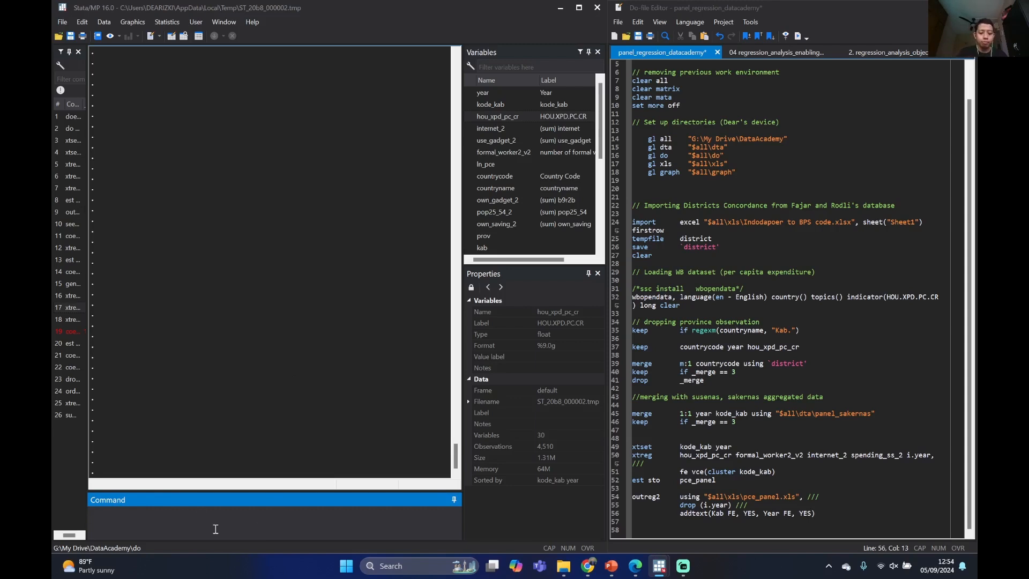
{"action": "type", "text": "xtset"}
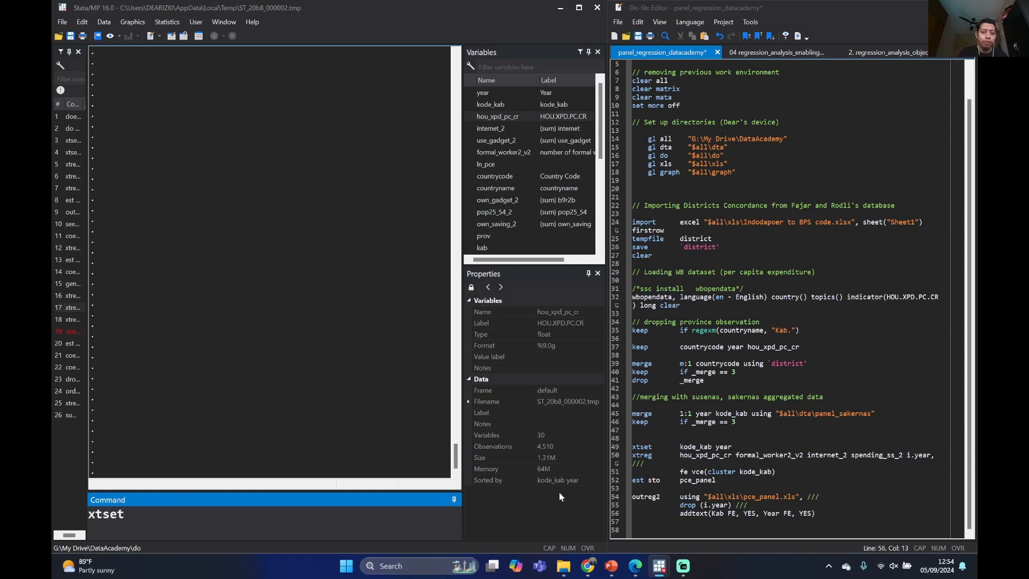
{"action": "left_click", "coordinate": [469, 105]}
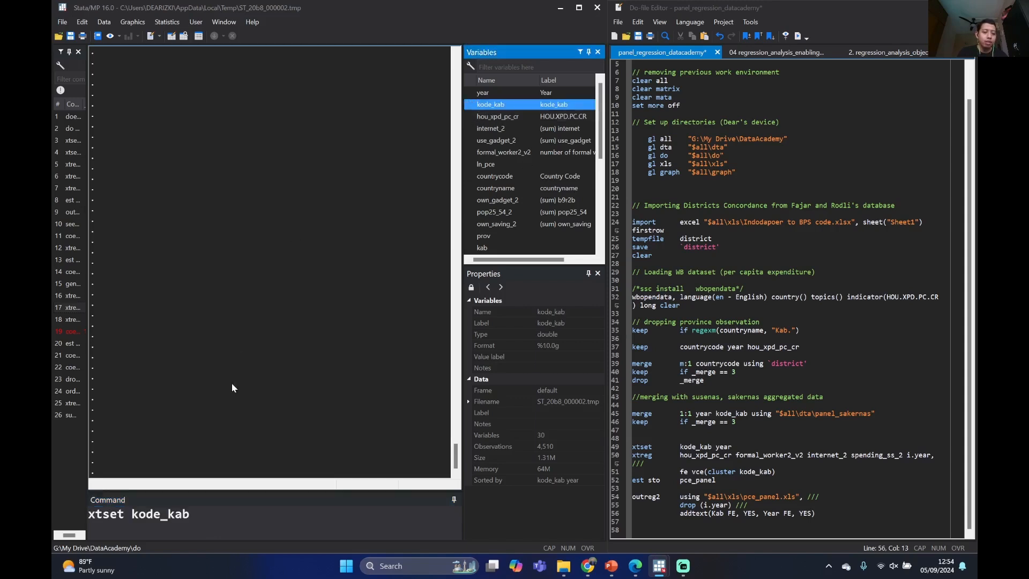
{"action": "left_click", "coordinate": [229, 523]}
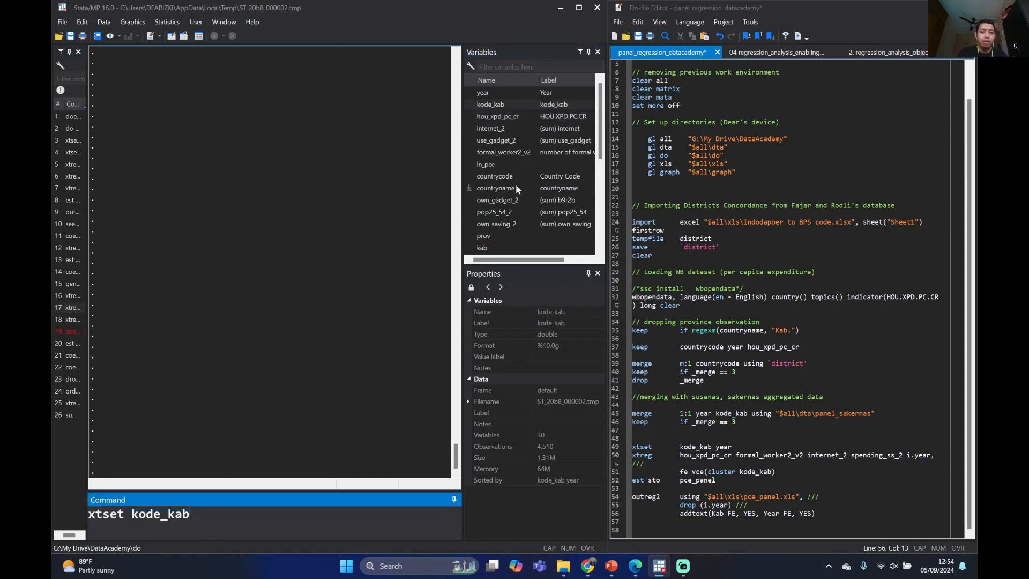
{"action": "left_click", "coordinate": [469, 93]}
{"action": "left_click", "coordinate": [261, 536]}
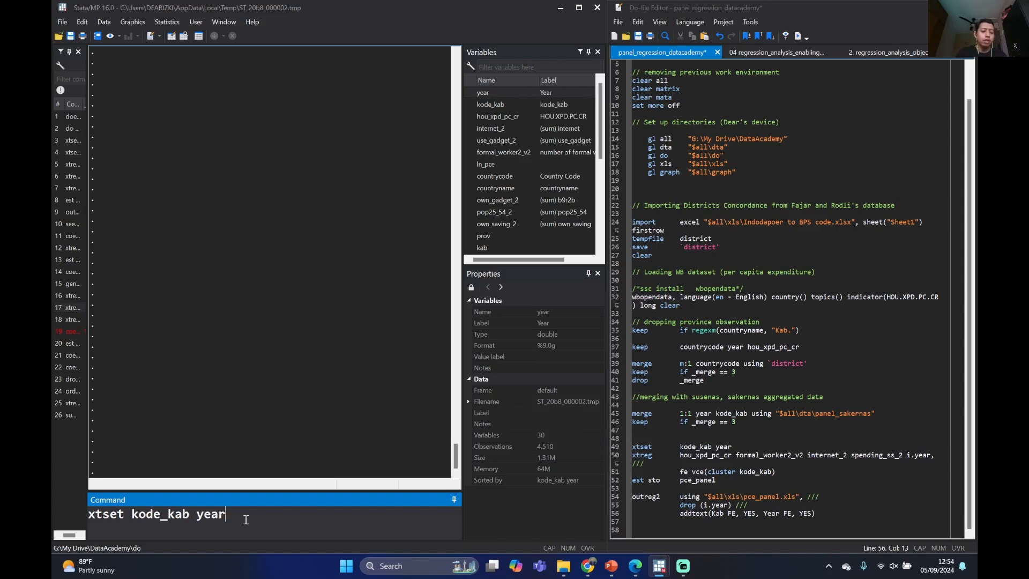
{"action": "key", "text": "Return"}
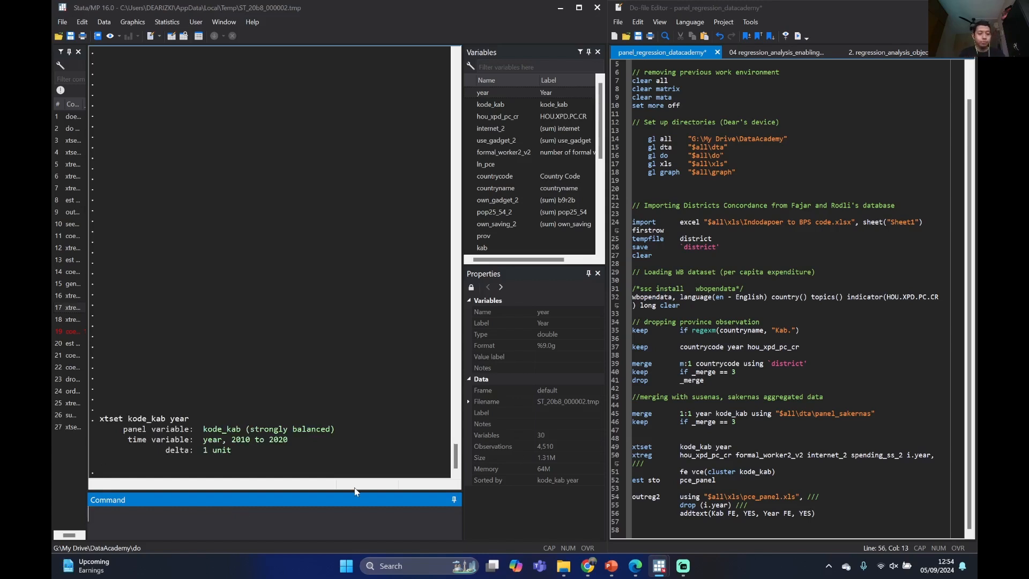
Examine the panel variable and balance information in the xtset output, along with the command that produced it
{"action": "left_click_drag", "start_coordinate": [248, 430], "coordinate": [329, 429]}
{"action": "left_click", "coordinate": [329, 429]}
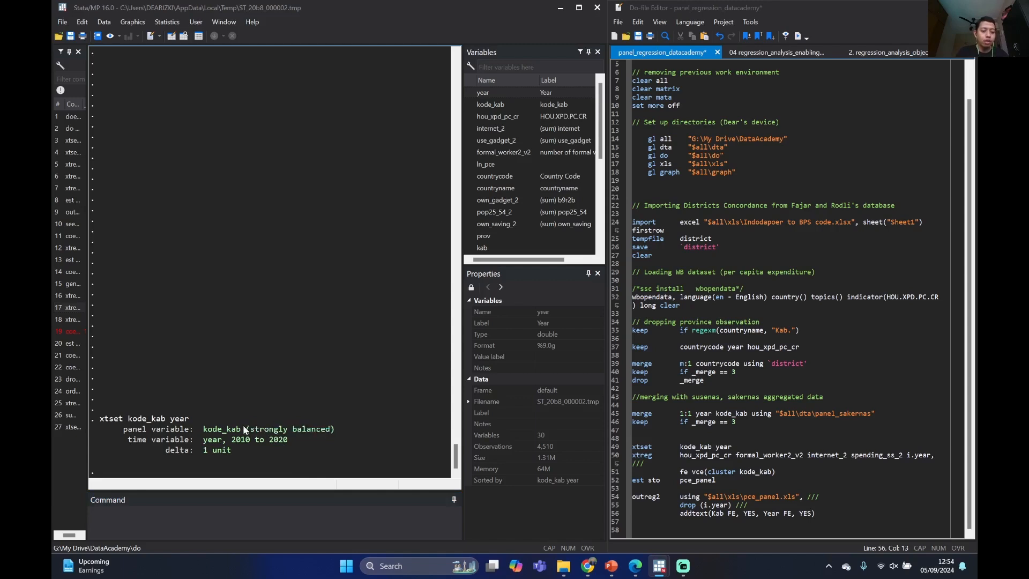
{"action": "left_click_drag", "start_coordinate": [204, 430], "coordinate": [240, 435]}
{"action": "left_click", "coordinate": [294, 377]}
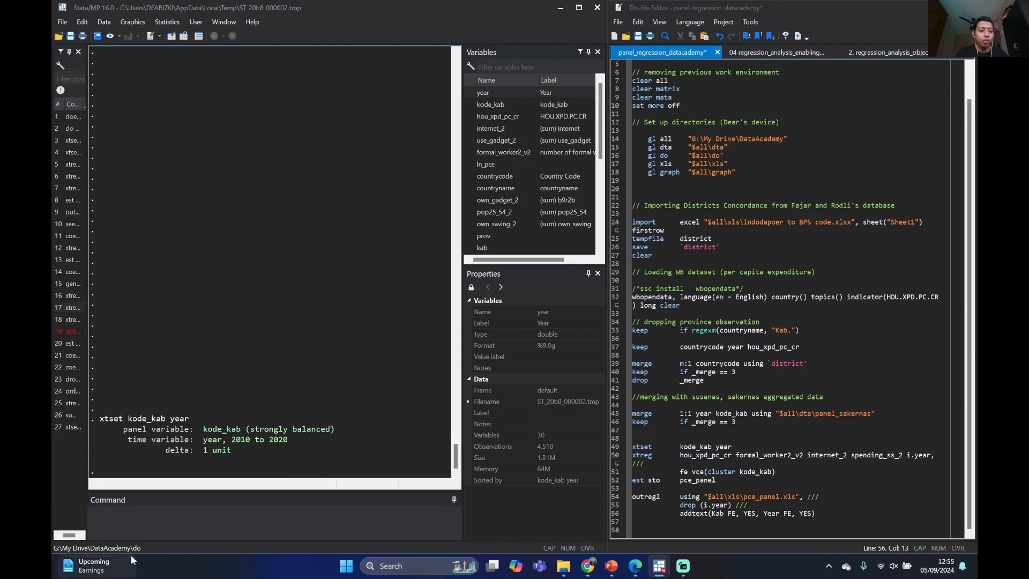
{"action": "left_click", "coordinate": [154, 520]}
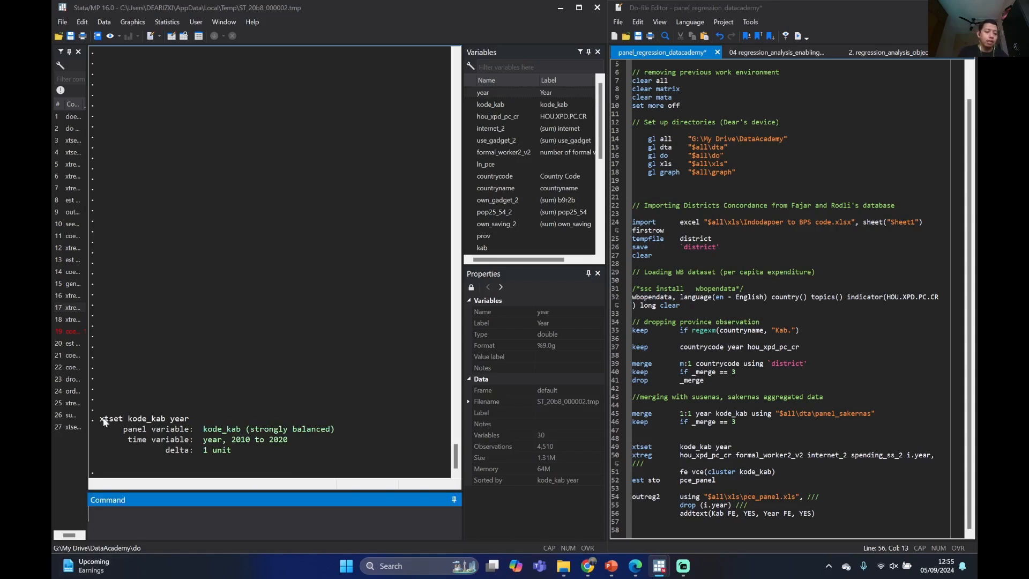
{"action": "left_click_drag", "start_coordinate": [100, 421], "coordinate": [114, 421]}
{"action": "left_click", "coordinate": [152, 427]}
Run xtreg with hou_xpd_pc_cr as the only variable
{"action": "left_click", "coordinate": [154, 514]}
{"action": "type", "text": "xtreg"}
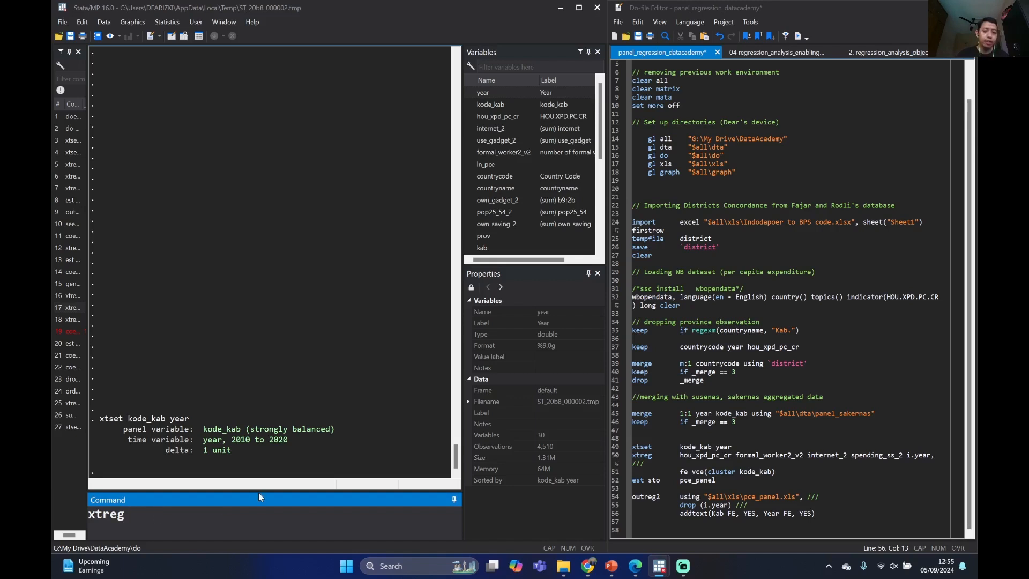
{"action": "left_click", "coordinate": [470, 116]}
{"action": "key", "text": "Return"}
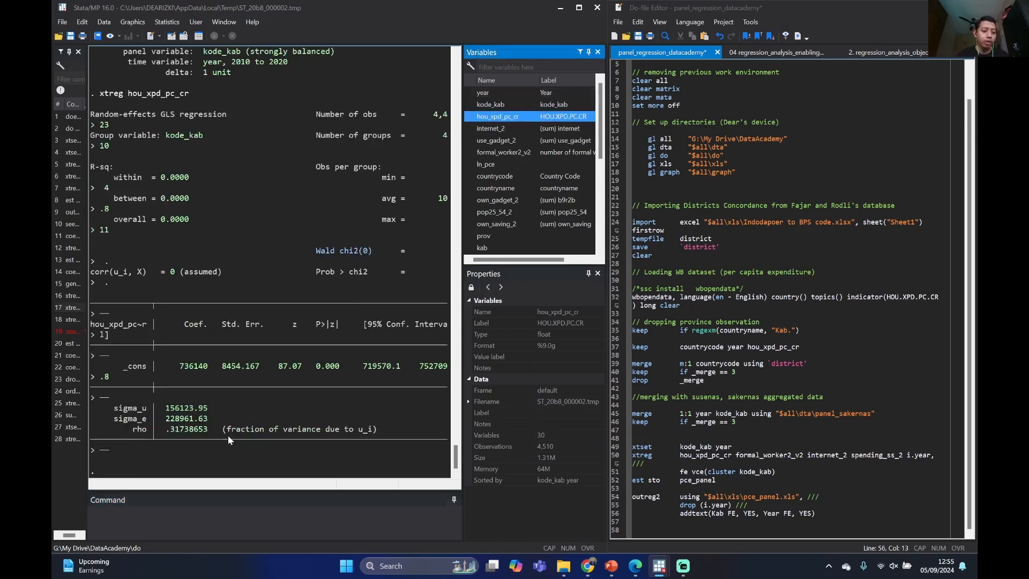
Recall the xtreg hou_xpd_pc_cr command and add formal_worker2_v2, internet_2 and use_gadget_2 as regressors without running it
{"action": "left_click", "coordinate": [70, 438]}
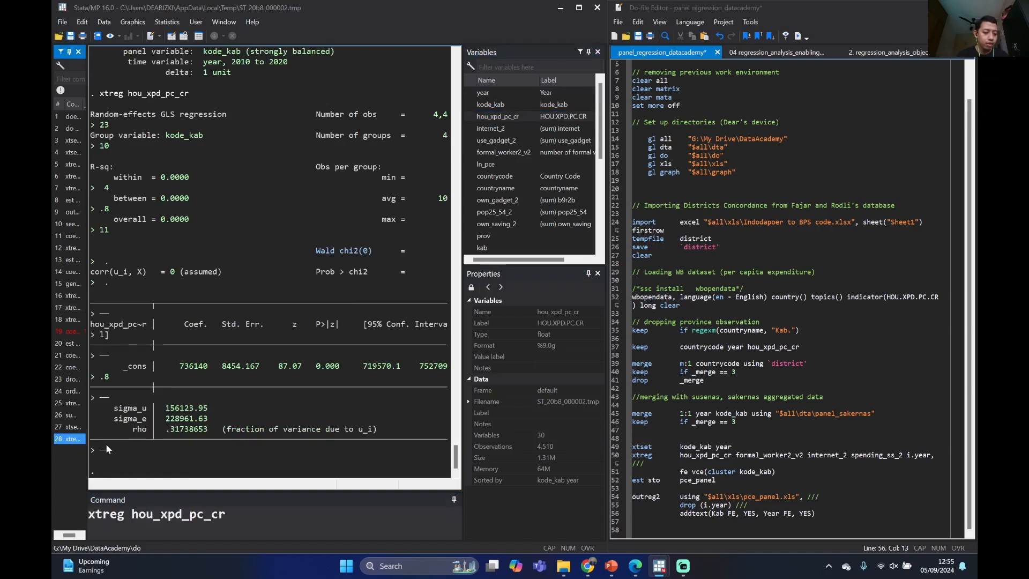
{"action": "double_click", "coordinate": [250, 519]}
{"action": "left_click", "coordinate": [248, 519]}
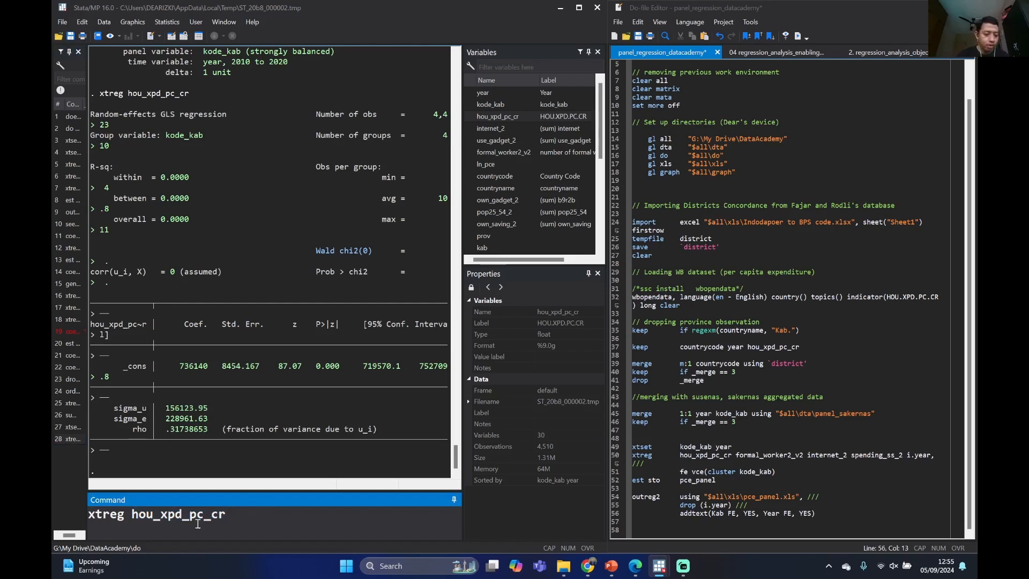
{"action": "left_click_drag", "start_coordinate": [132, 515], "coordinate": [225, 522]}
{"action": "left_click", "coordinate": [224, 515]}
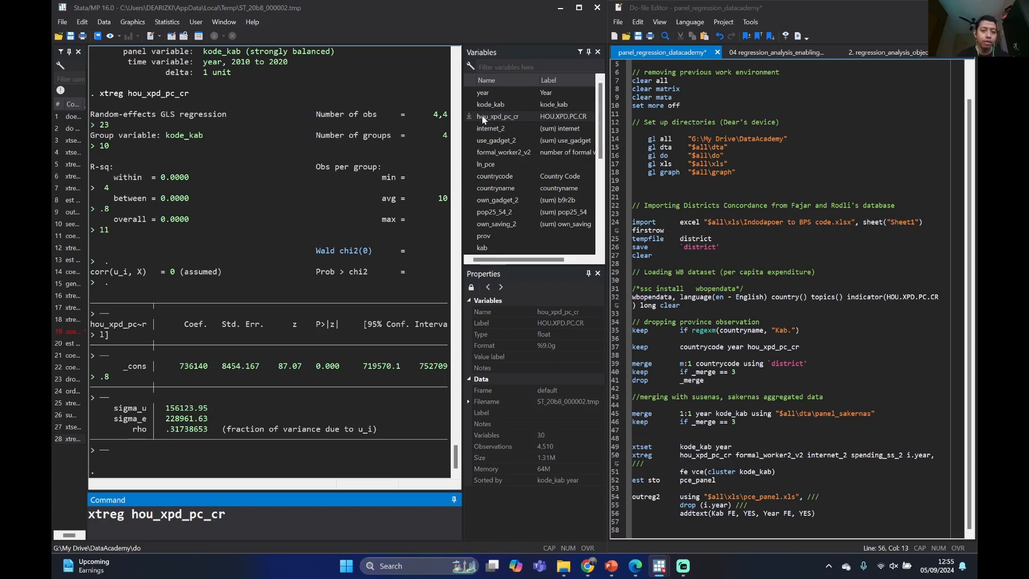
{"action": "left_click", "coordinate": [469, 154]}
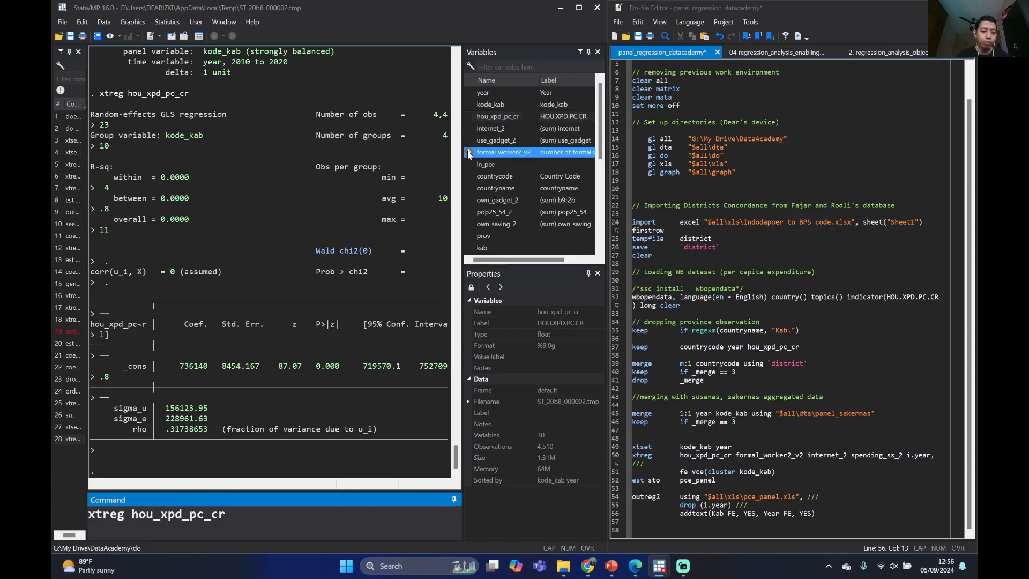
{"action": "left_click", "coordinate": [364, 516]}
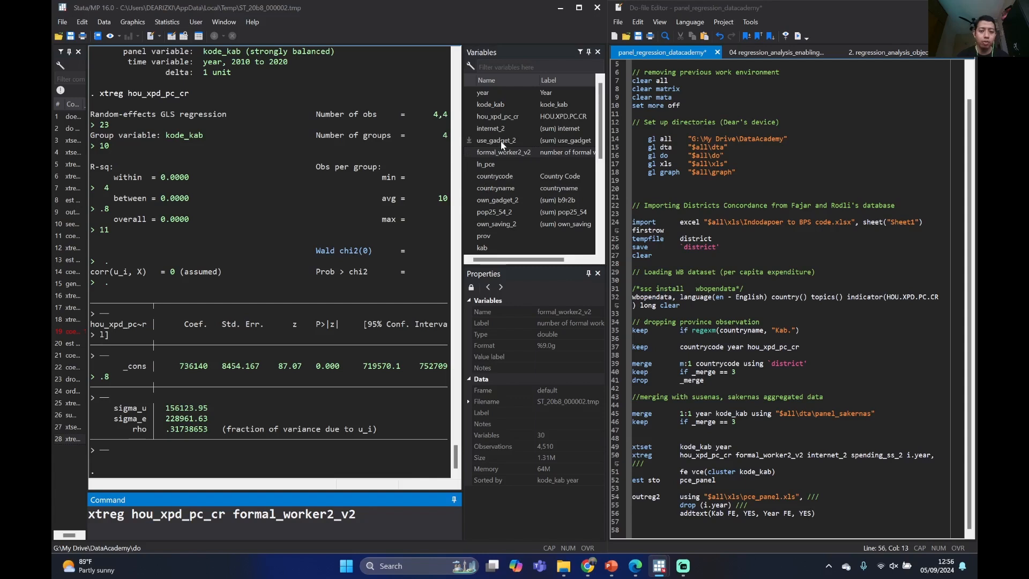
{"action": "left_click", "coordinate": [470, 129]}
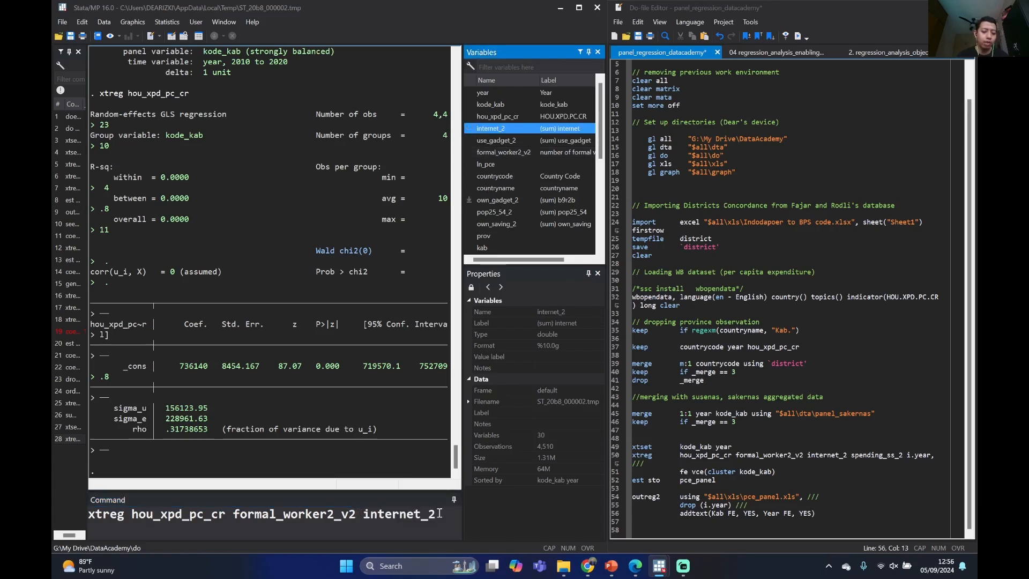
{"action": "left_click", "coordinate": [470, 141]}
{"action": "left_click", "coordinate": [294, 525]}
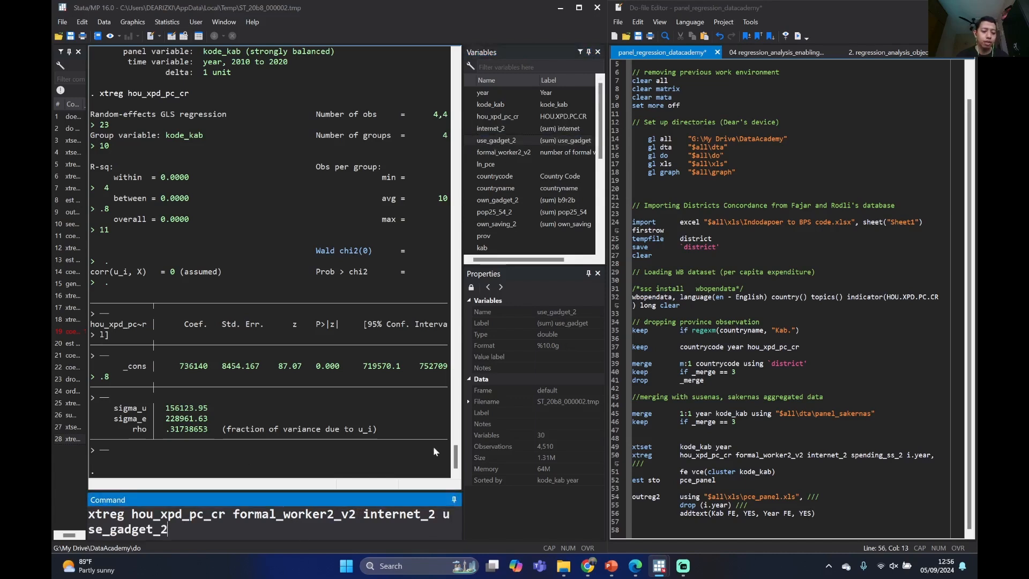
Widen the command area and remove spending_ss_2 from the xtreg line in the panel_regression_datacademy do-file
{"action": "left_click_drag", "start_coordinate": [463, 232], "coordinate": [611, 239]}
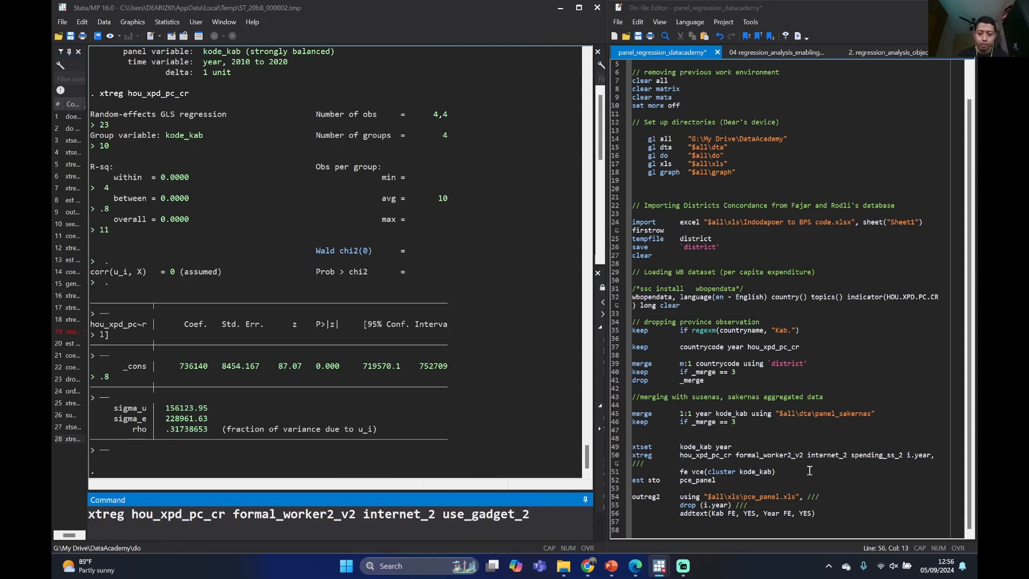
{"action": "left_click_drag", "start_coordinate": [852, 455], "coordinate": [902, 455]}
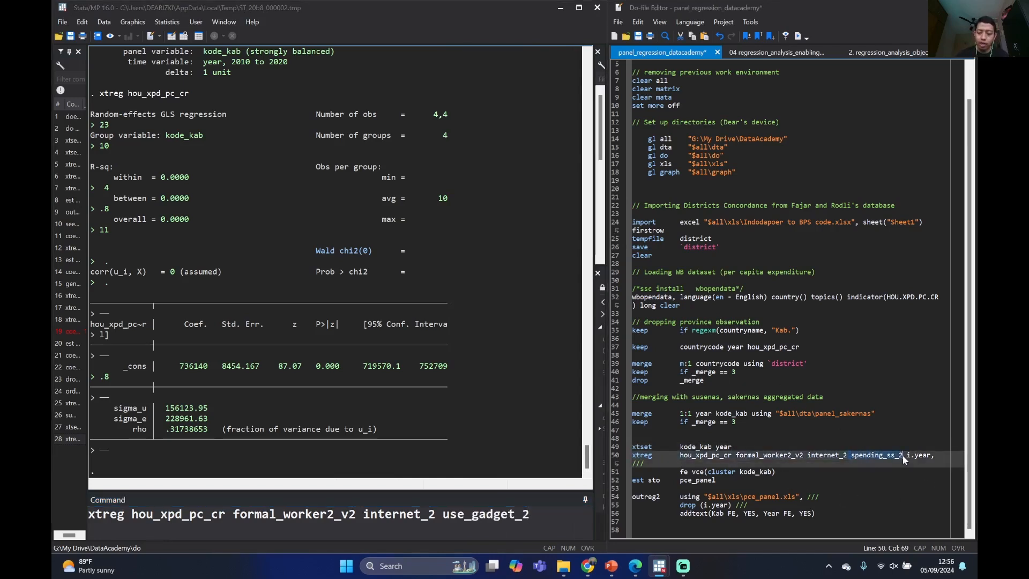
{"action": "key", "text": "BackSpace"}
{"action": "key", "text": "BackSpace"}
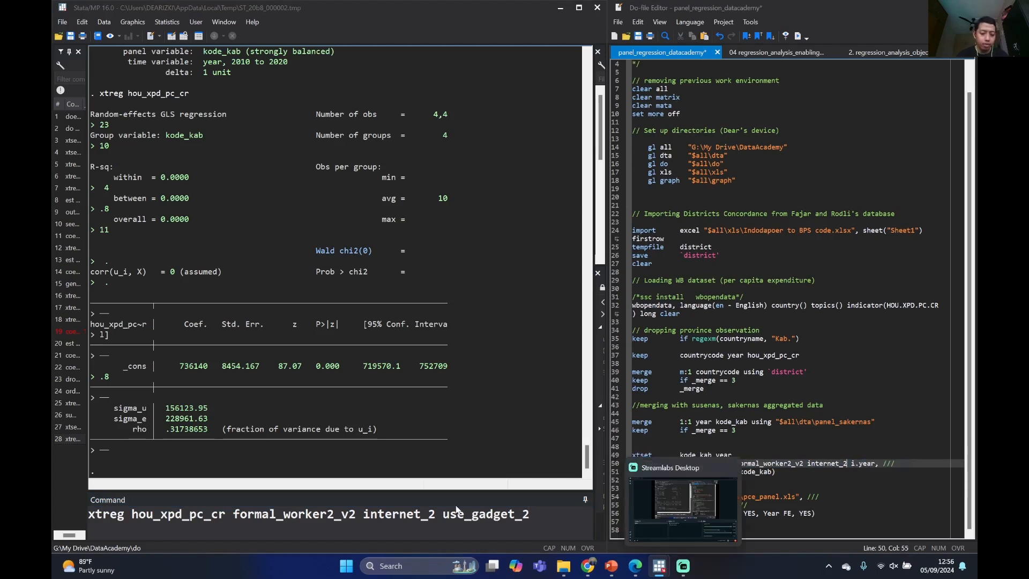
Extend the pending xtreg command with i.year, FE vce(cluster kode_kab) and try to run the fixed-effects regression
{"action": "left_click", "coordinate": [555, 514]}
{"action": "type", "text": "i"}
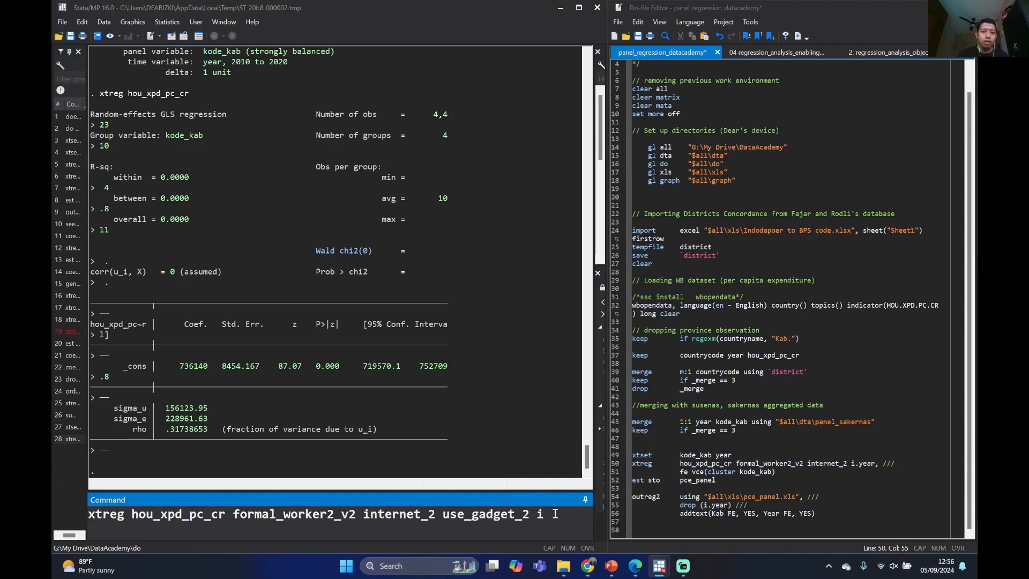
{"action": "left_click_drag", "start_coordinate": [566, 96], "coordinate": [506, 96]}
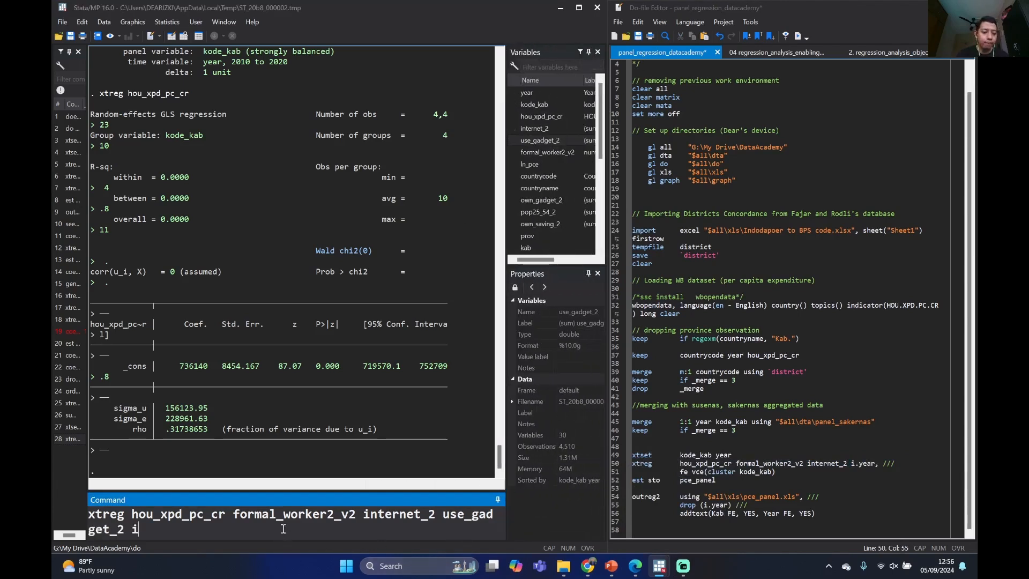
{"action": "type", "text": ".y"}
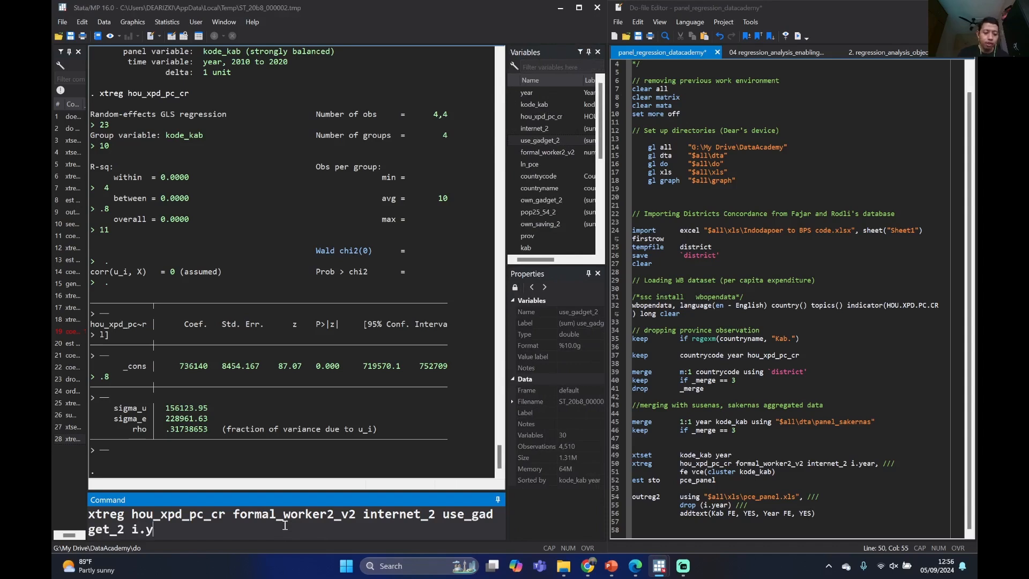
{"action": "type", "text": "ear,"}
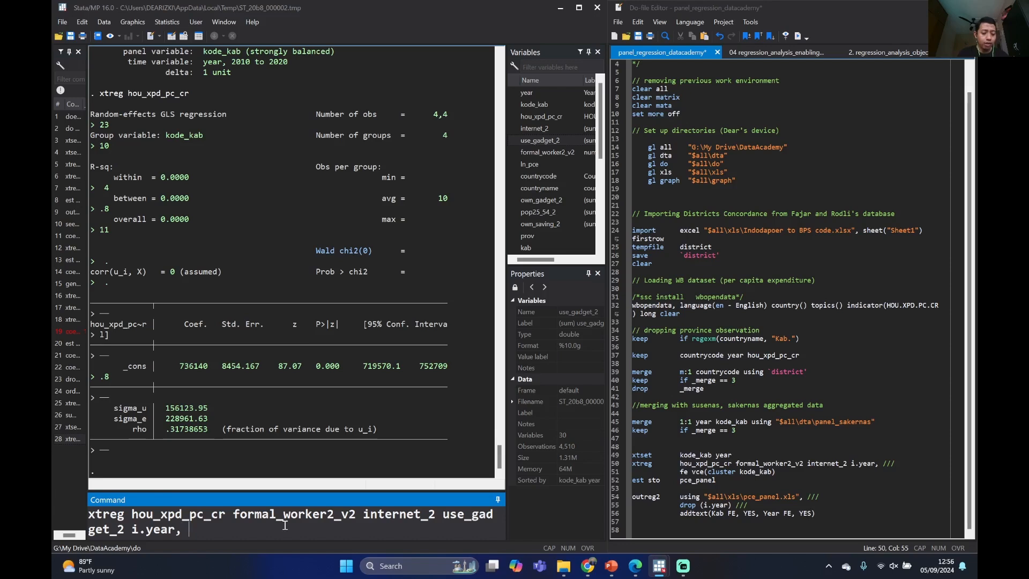
{"action": "type", "text": " FE"}
{"action": "type", "text": "v"}
{"action": "type", "text": "ce(cluster kod"}
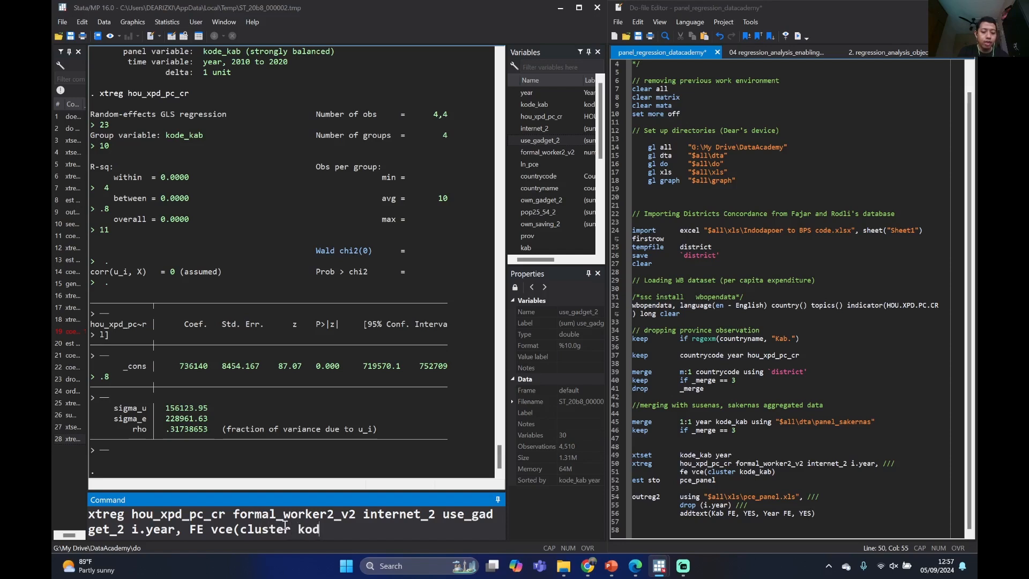
{"action": "type", "text": "e_kab"}
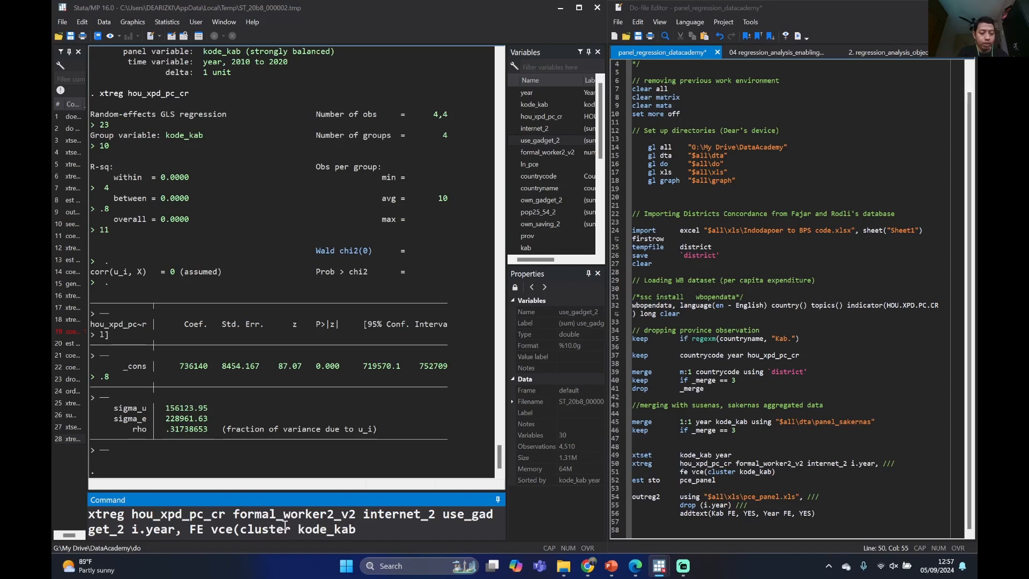
{"action": "type", "text": ")"}
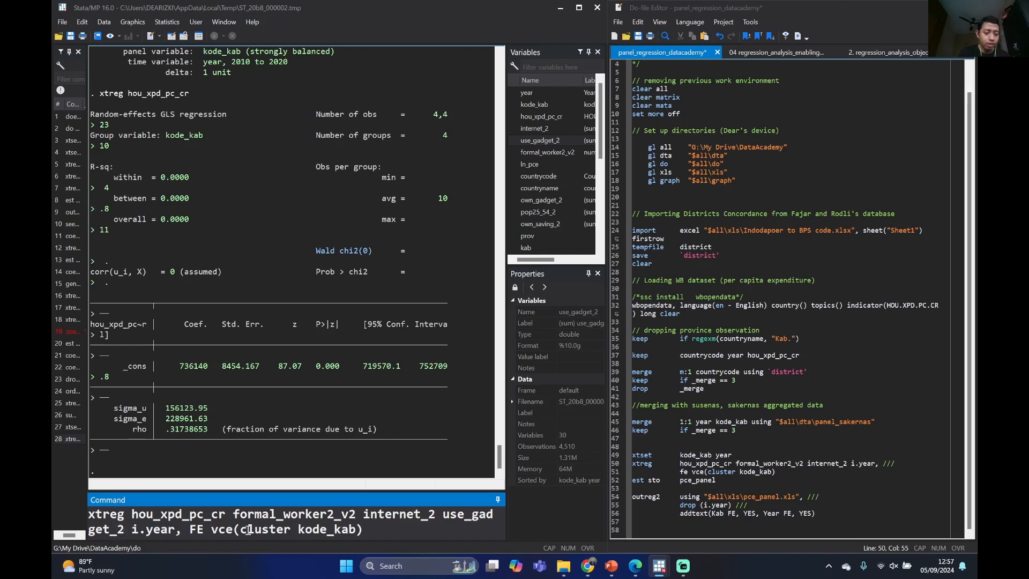
{"action": "key", "text": "Return"}
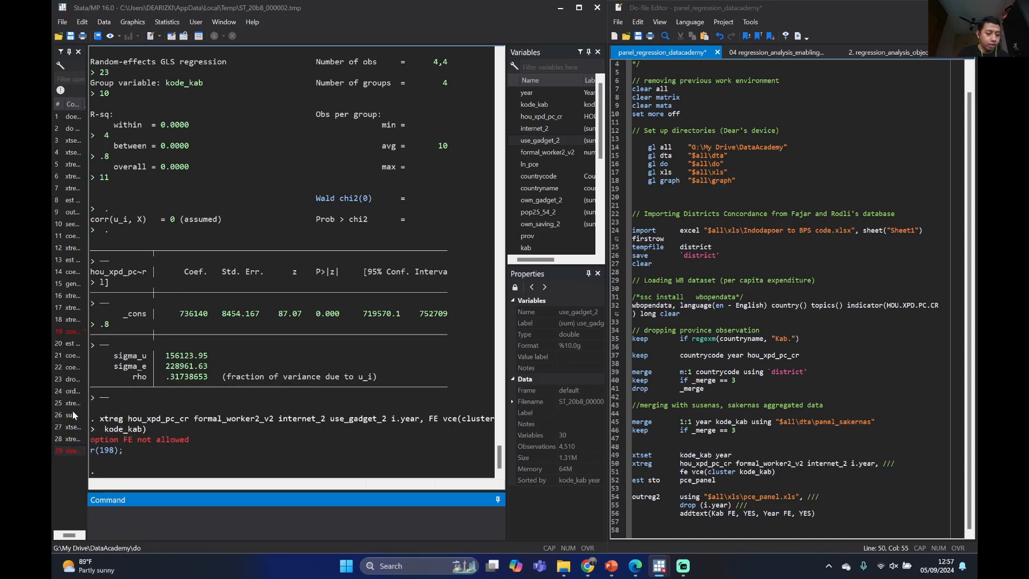
Rerun xtset kode_kab year and retry the same xtreg command with the FE and vce(cluster kode_kab) options
{"action": "left_click", "coordinate": [73, 433]}
{"action": "left_click", "coordinate": [282, 520]}
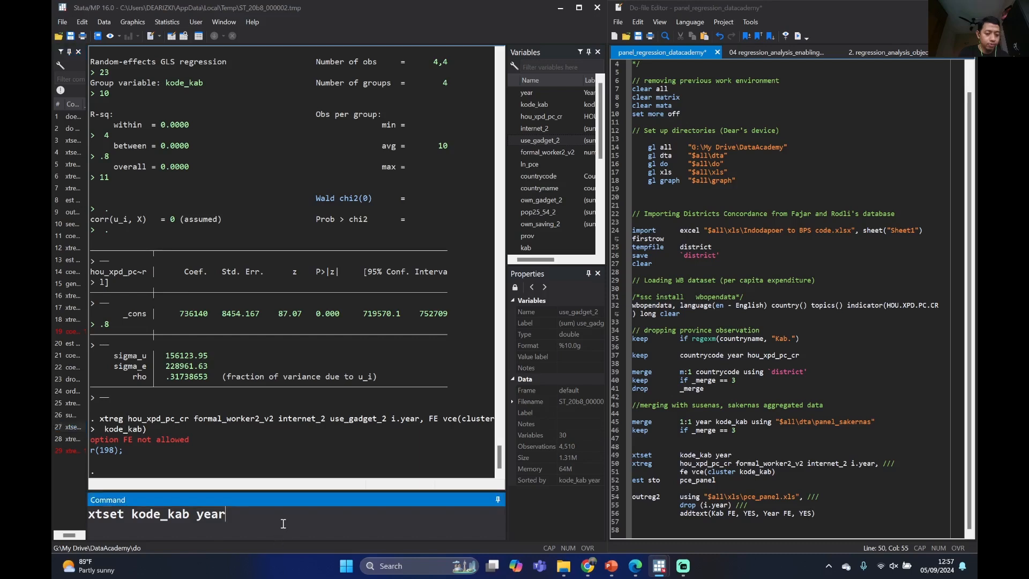
{"action": "key", "text": "Return"}
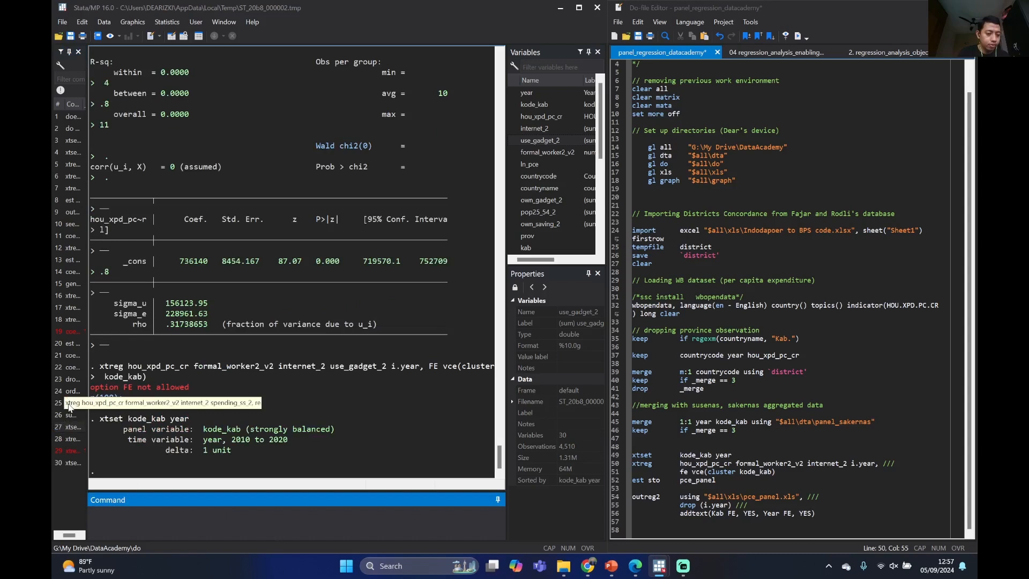
{"action": "left_click", "coordinate": [70, 451]}
{"action": "key", "text": "Return"}
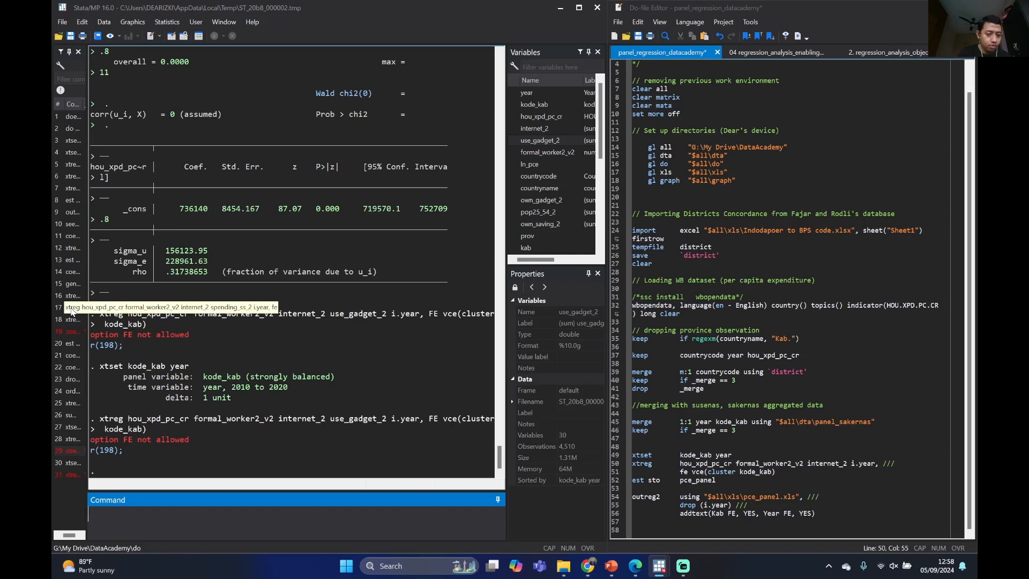
Recall the last xtreg command, change its FE option to lowercase fe, and run the fixed-effects regression with vce(cluster kode_kab)
{"action": "left_click", "coordinate": [70, 475]}
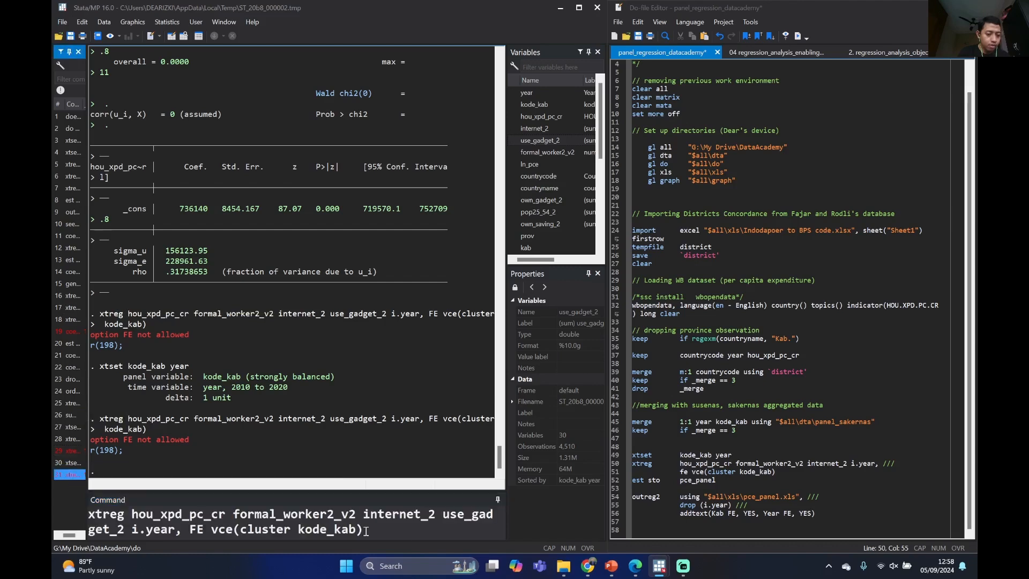
{"action": "left_click", "coordinate": [208, 529]}
{"action": "key", "text": "BackSpace"}
{"action": "key", "text": "BackSpace"}
{"action": "type", "text": "fe"}
{"action": "key", "text": "Return"}
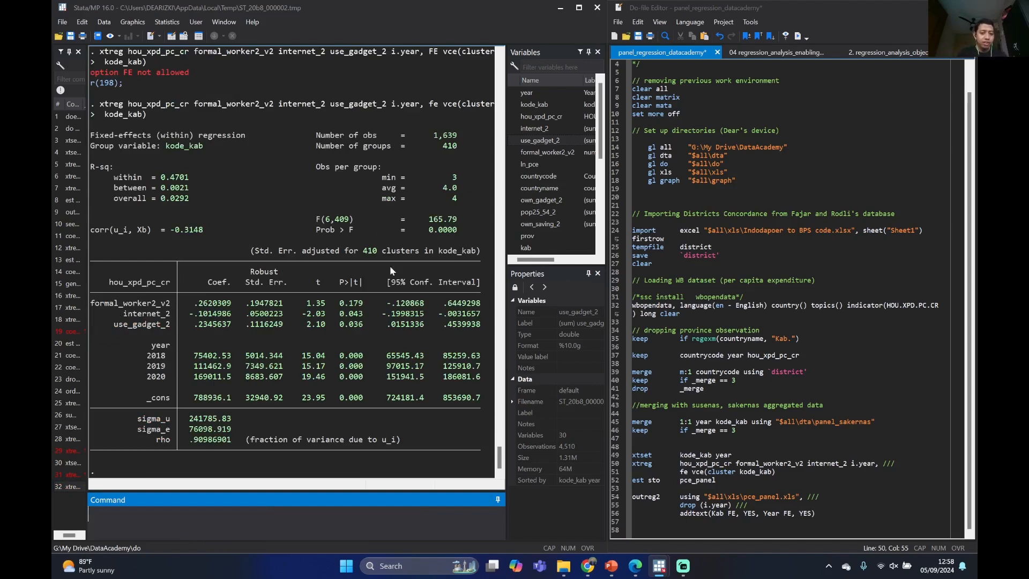
Examine the coefficients and p-values of formal_worker2_v2, internet_2, use_gadget_2 and the year dummies in the regression output
{"action": "scroll", "coordinate": [400, 195], "scroll_direction": "up", "scroll_amount": 2}
{"action": "scroll", "coordinate": [435, 119], "scroll_direction": "down", "scroll_amount": 2}
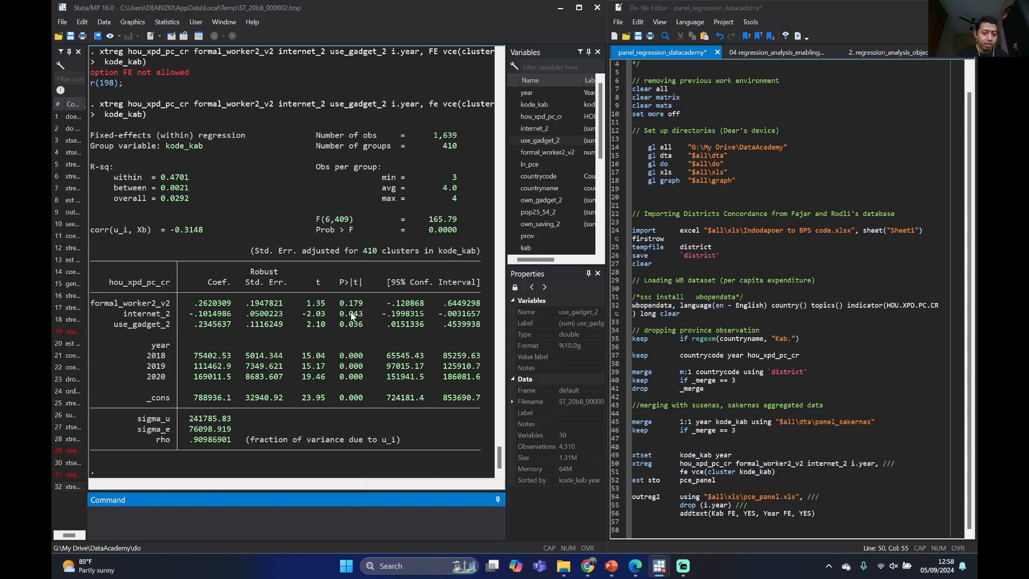
{"action": "left_click_drag", "start_coordinate": [123, 315], "coordinate": [172, 332]}
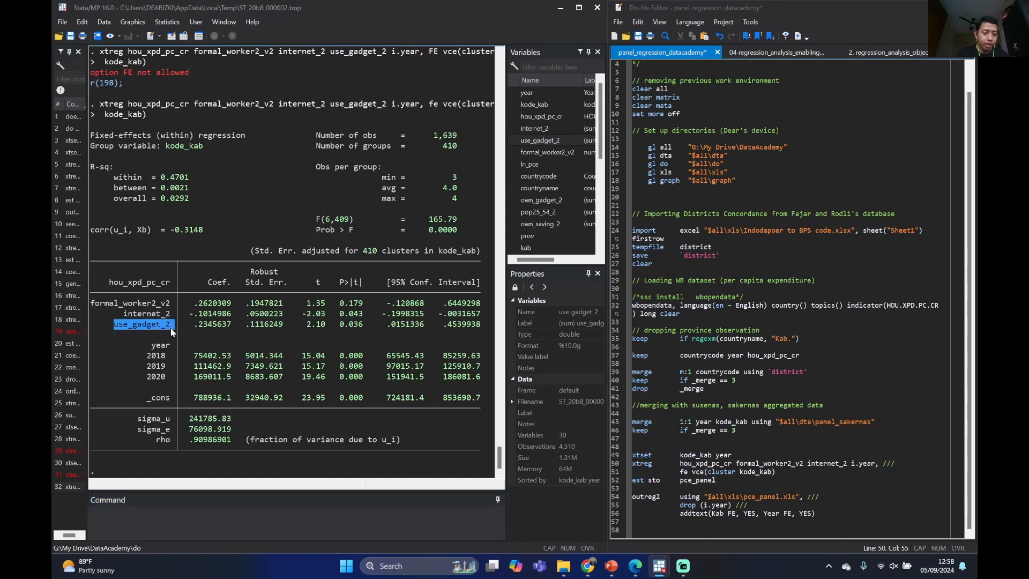
{"action": "left_click_drag", "start_coordinate": [101, 303], "coordinate": [164, 310]}
{"action": "left_click", "coordinate": [254, 311]}
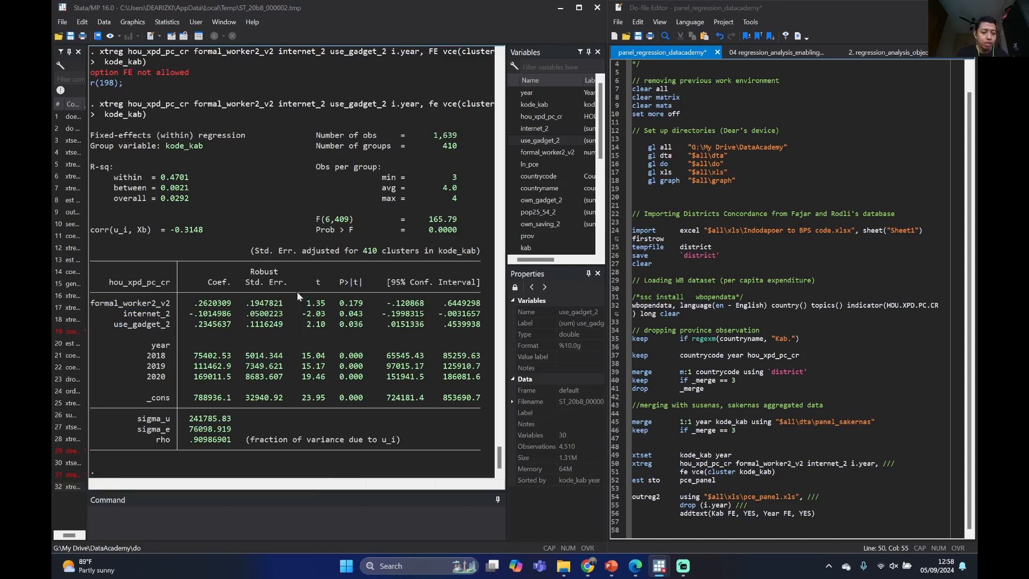
{"action": "scroll", "coordinate": [189, 287], "scroll_direction": "up", "scroll_amount": 1}
{"action": "scroll", "coordinate": [189, 290], "scroll_direction": "down", "scroll_amount": 1}
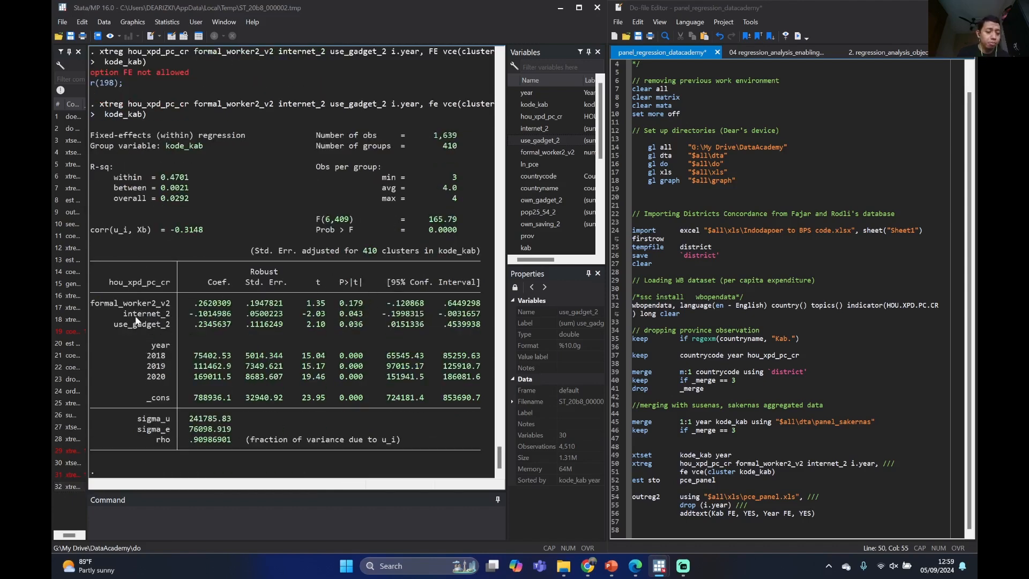
{"action": "left_click_drag", "start_coordinate": [115, 327], "coordinate": [168, 318]}
{"action": "left_click", "coordinate": [309, 324]}
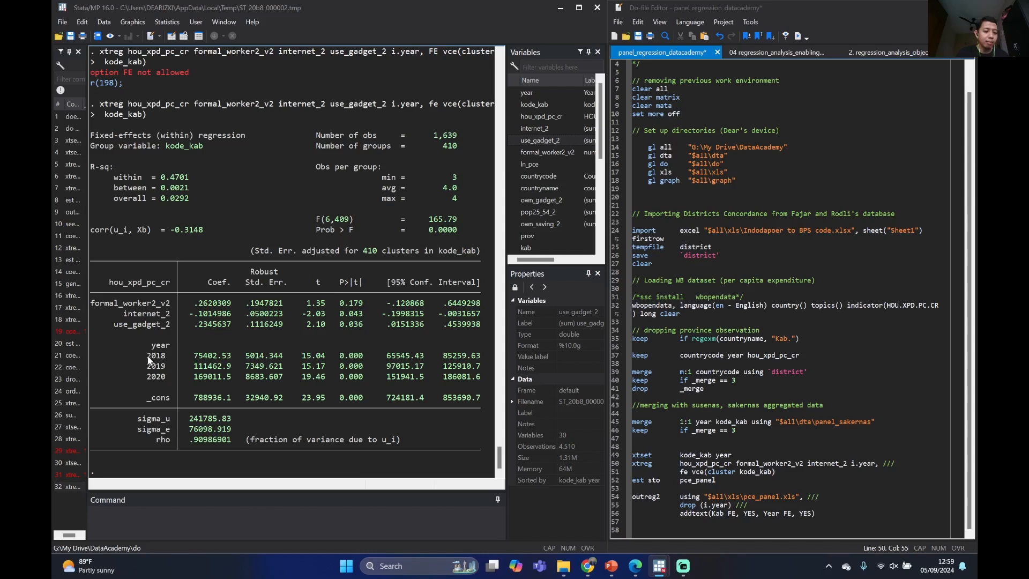
{"action": "left_click_drag", "start_coordinate": [148, 355], "coordinate": [481, 378]}
{"action": "left_click", "coordinate": [179, 367]}
{"action": "left_click", "coordinate": [200, 516]}
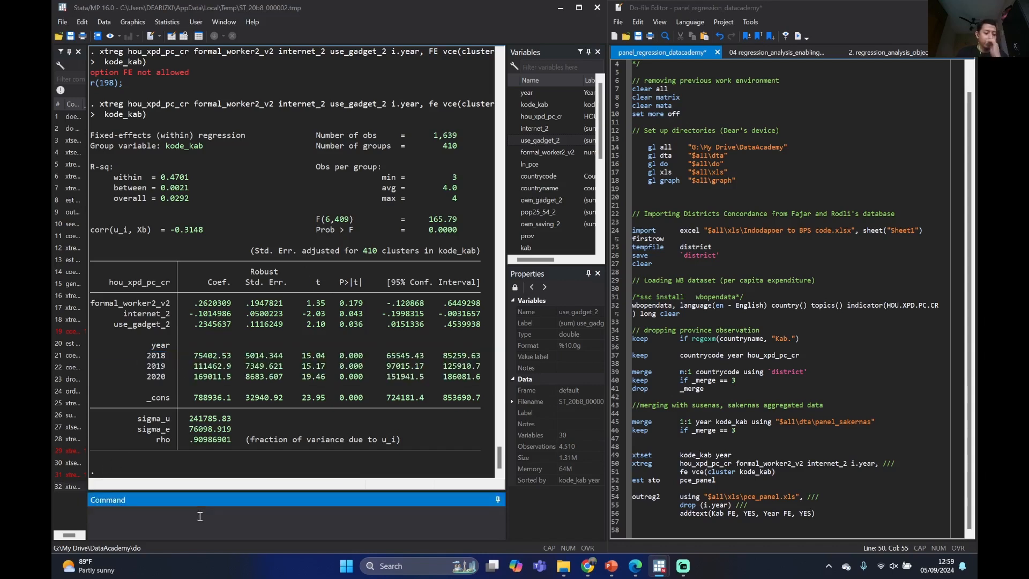
Recall the fixed-effects xtreg command, remove use_gadget_2 from the regressors, and run it with formal_worker2_v2, internet_2 and i.year
{"action": "left_click", "coordinate": [78, 491]}
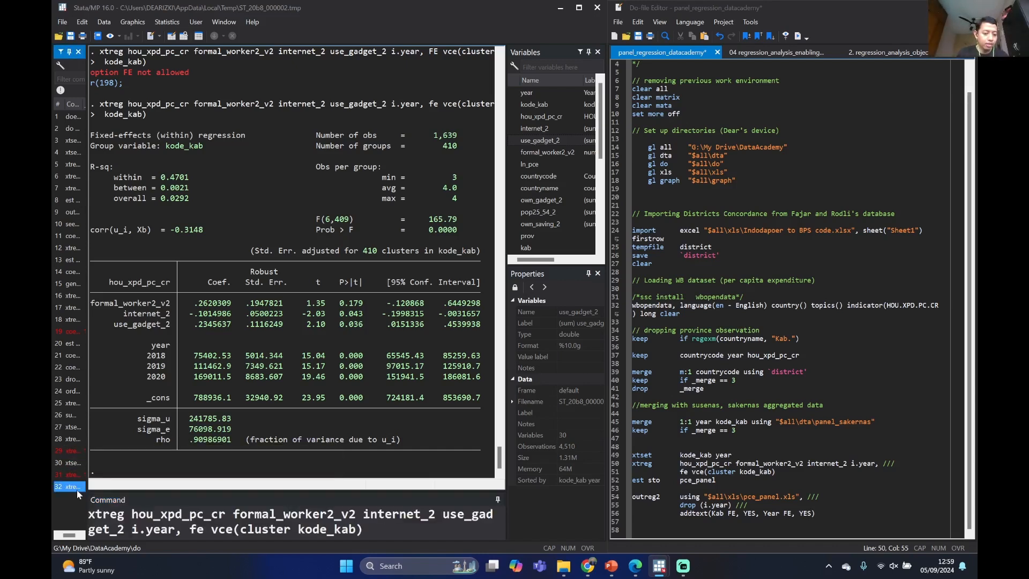
{"action": "left_click_drag", "start_coordinate": [446, 515], "coordinate": [127, 532]}
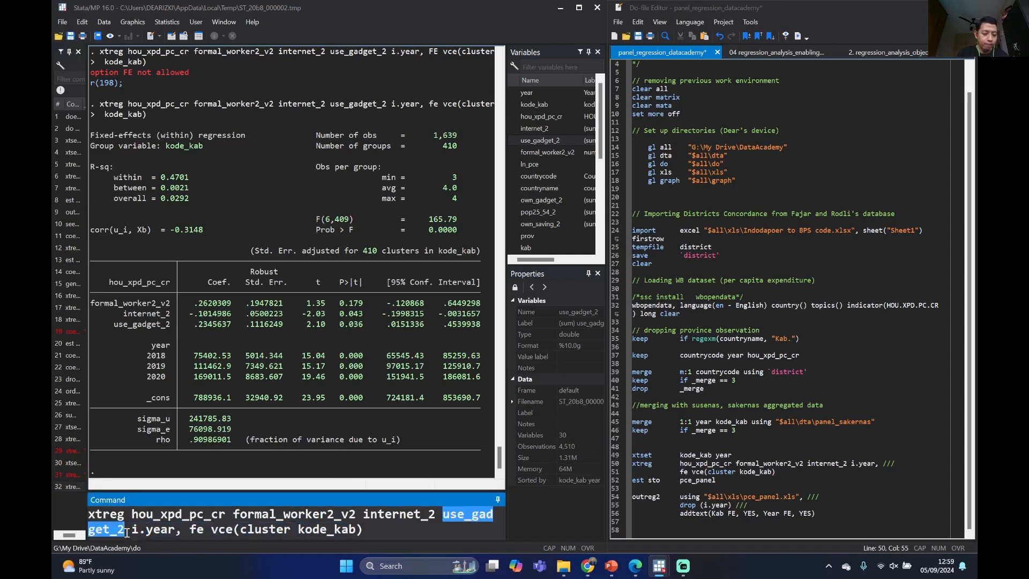
{"action": "key", "text": "BackSpace"}
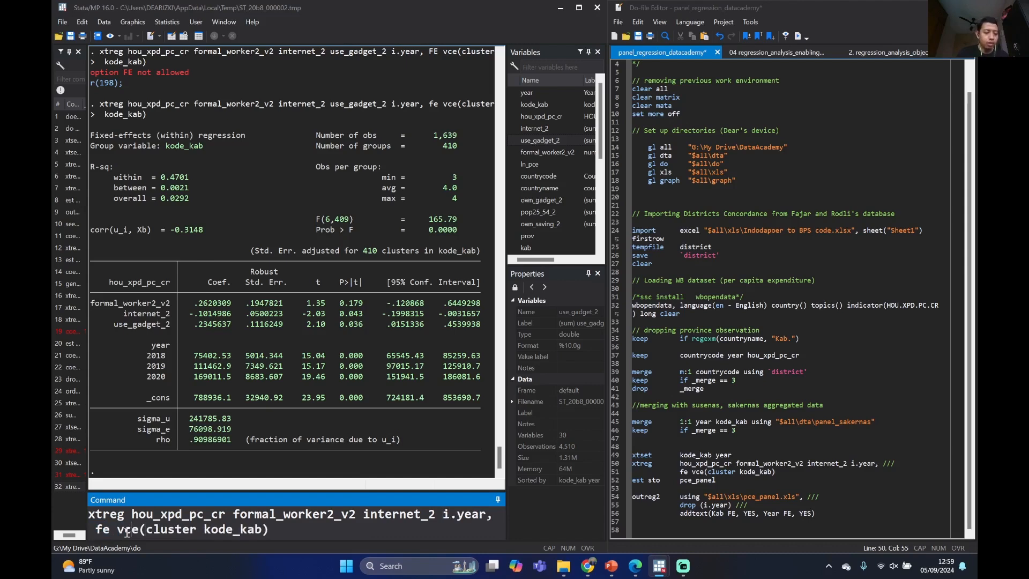
{"action": "key", "text": "Return"}
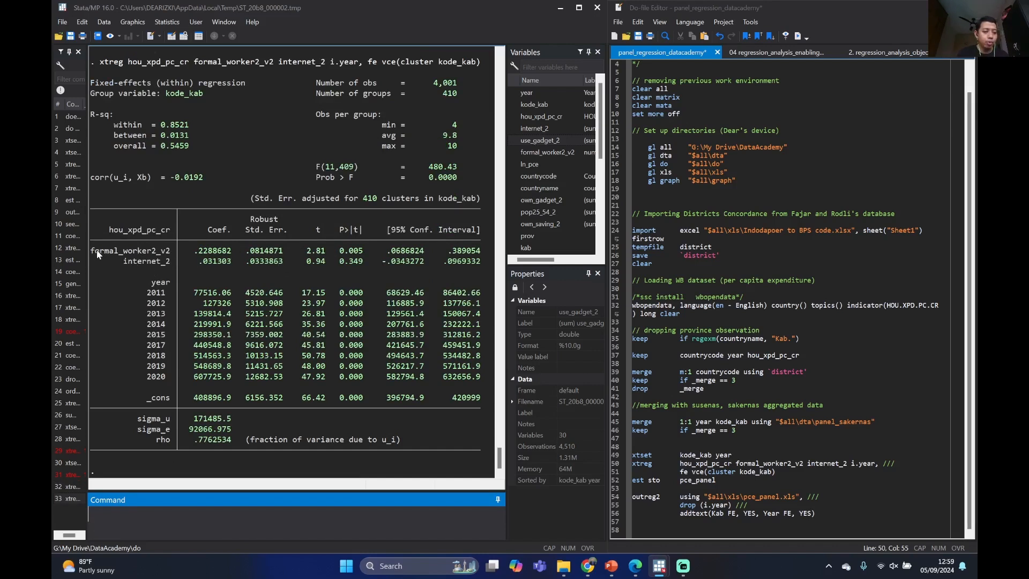
Examine the new estimates for formal_worker2_v2 and internet_2 and the block of year effects
{"action": "left_click_drag", "start_coordinate": [91, 251], "coordinate": [167, 264]}
{"action": "left_click", "coordinate": [140, 262]}
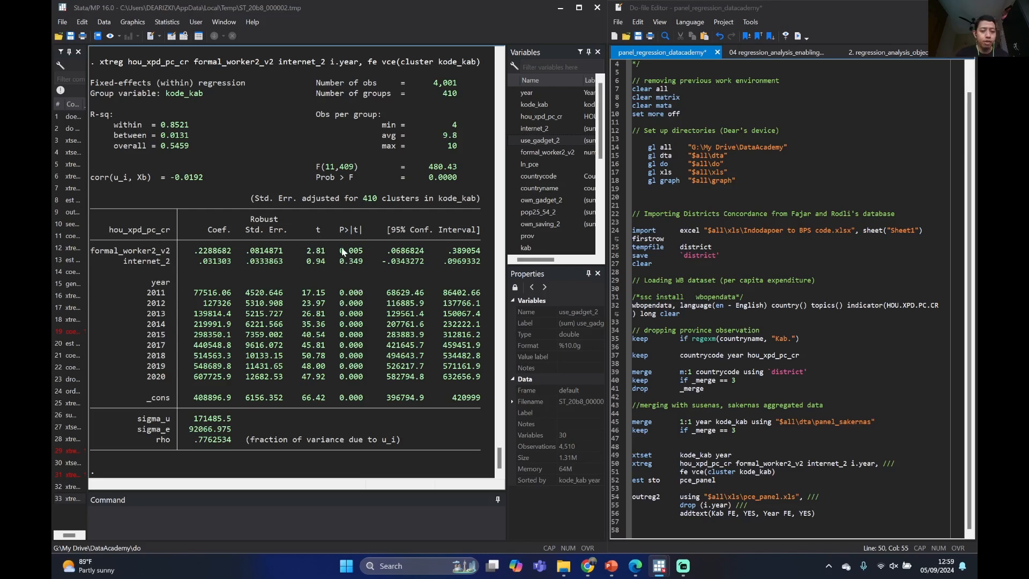
{"action": "left_click_drag", "start_coordinate": [133, 248], "coordinate": [156, 250]}
{"action": "left_click", "coordinate": [358, 256]}
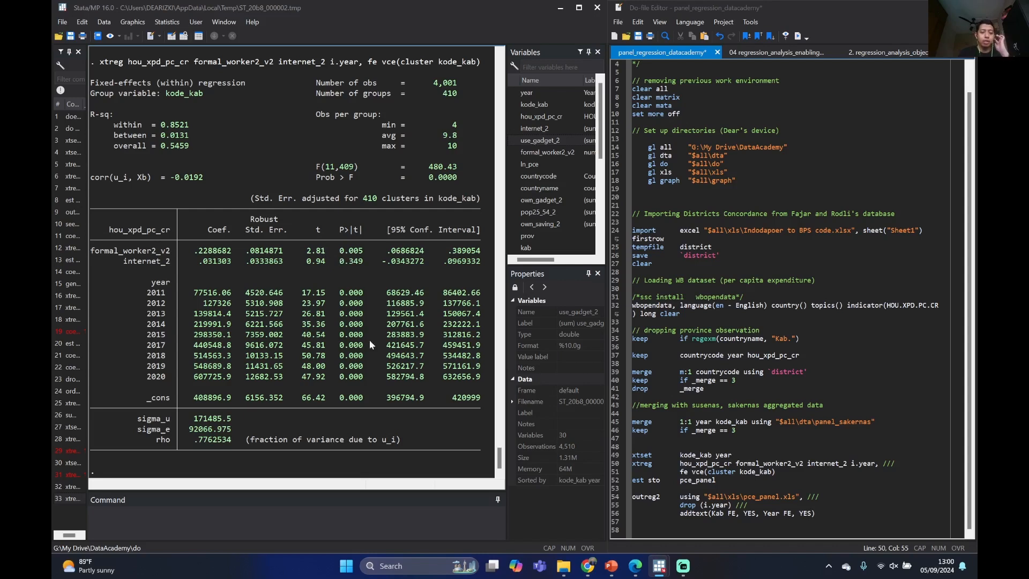
{"action": "left_click_drag", "start_coordinate": [152, 286], "coordinate": [481, 378]}
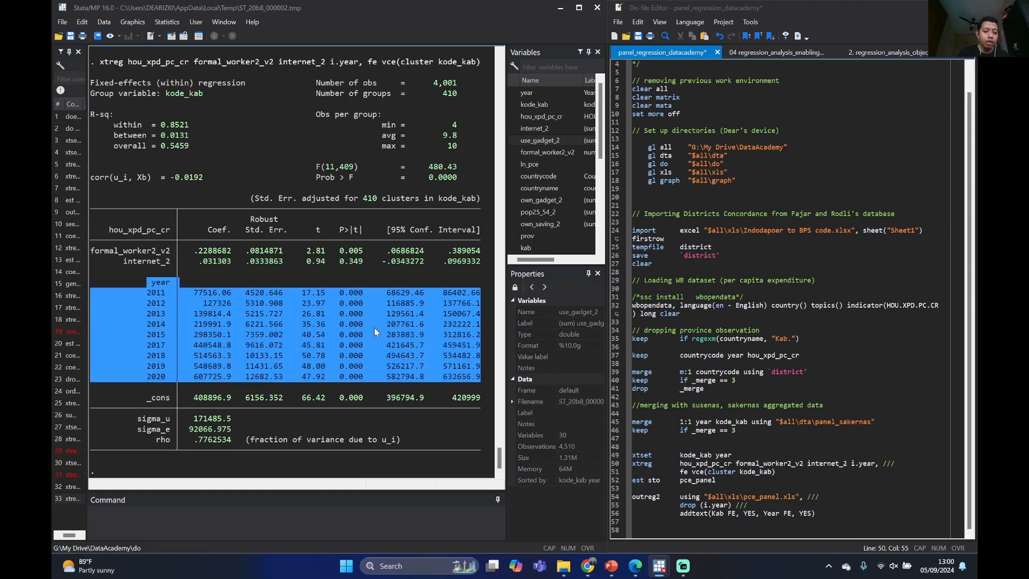
{"action": "left_click", "coordinate": [374, 329]}
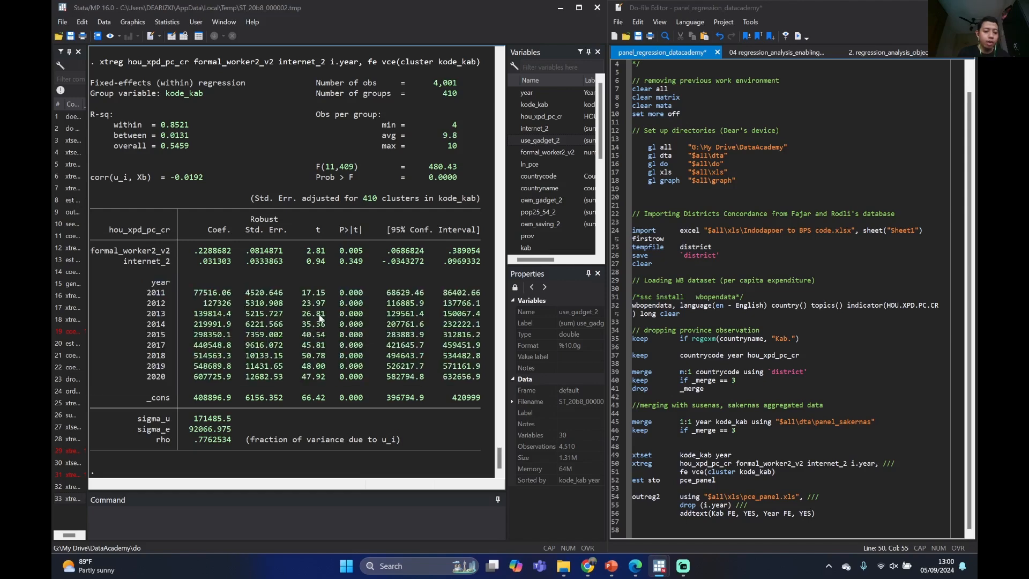
Store the regression estimates under the name pce_panel with est store
{"action": "left_click", "coordinate": [207, 520]}
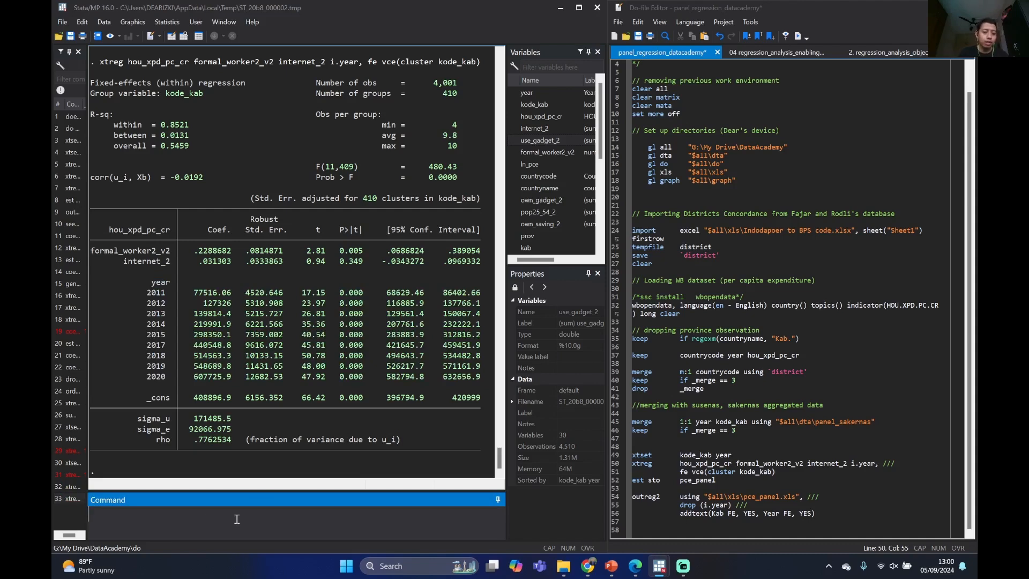
{"action": "scroll", "coordinate": [432, 246], "scroll_direction": "up", "scroll_amount": 3}
{"action": "scroll", "coordinate": [433, 246], "scroll_direction": "down", "scroll_amount": 3}
{"action": "type", "text": "est"}
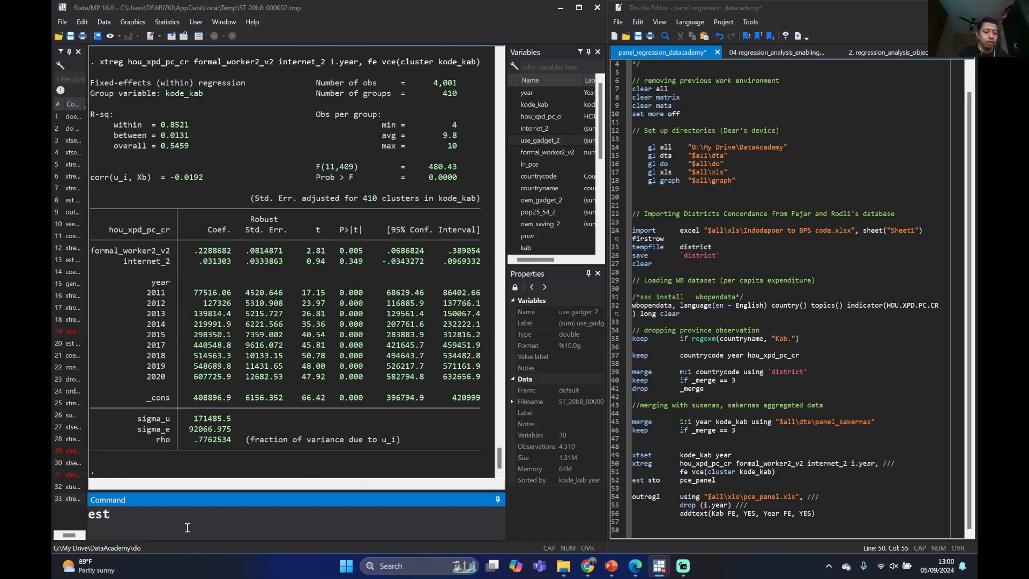
{"action": "type", "text": " store"}
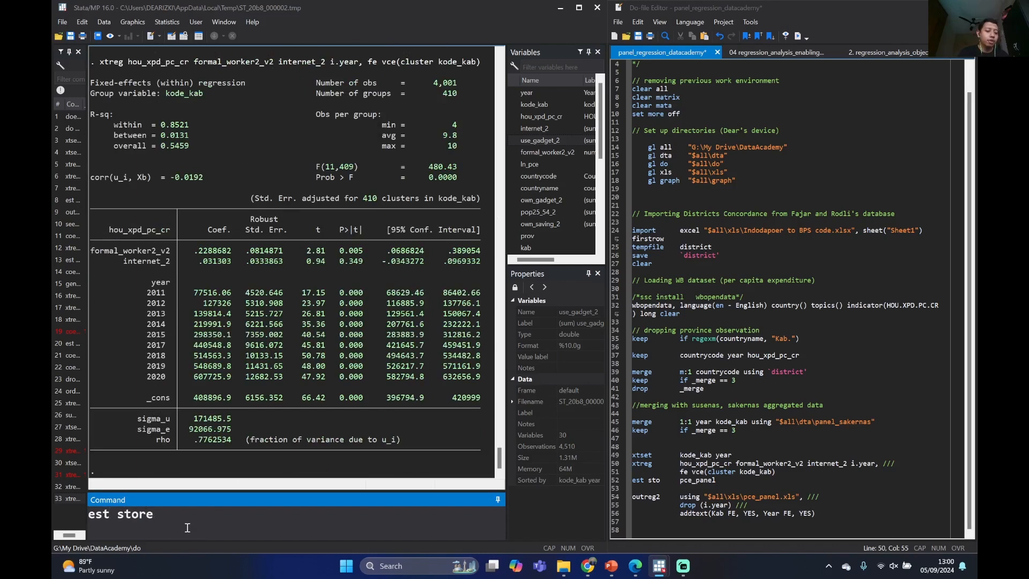
{"action": "type", "text": " pce_panel"}
{"action": "key", "text": "Return"}
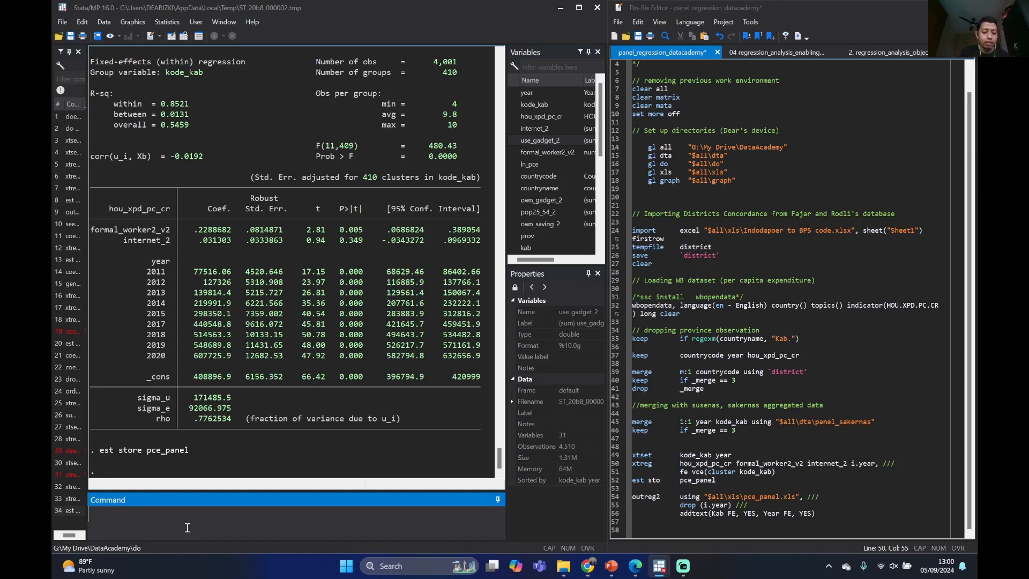
Begin an outreg2 using command with the path "$all\xls\pce_panel.xls" copied from the do-file, and check the directory globals behind it
{"action": "type", "text": "out"}
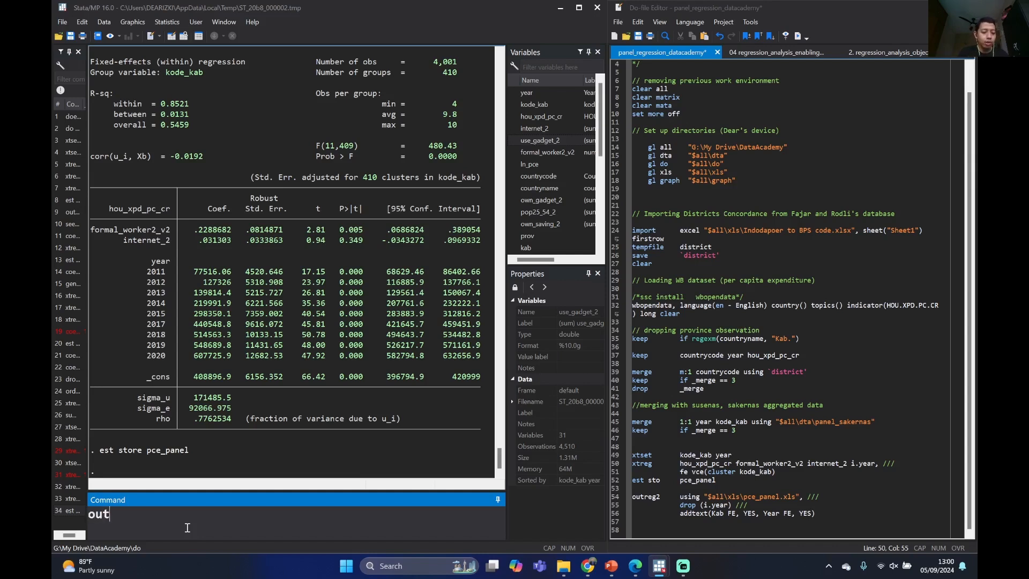
{"action": "type", "text": "reg2"}
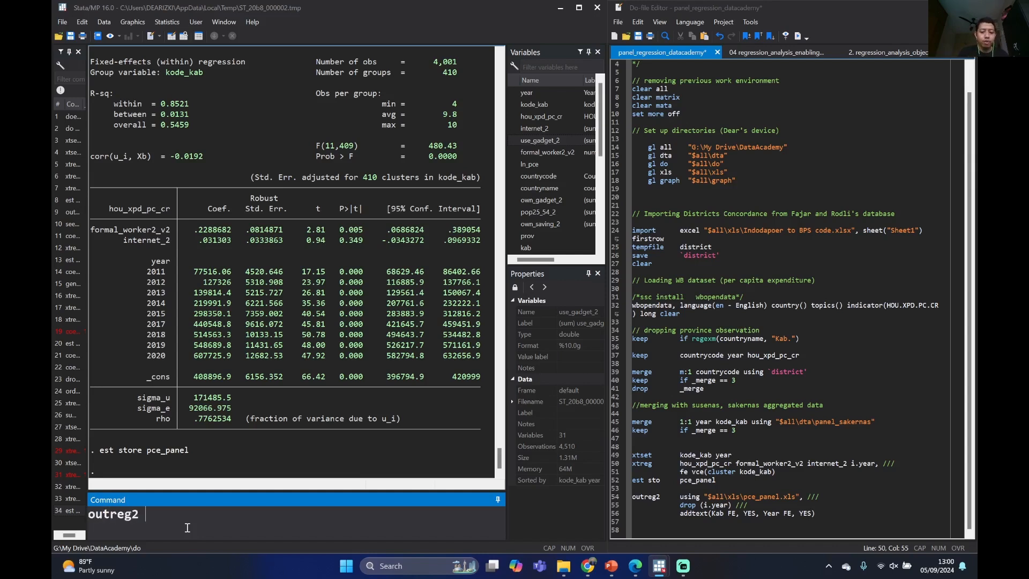
{"action": "type", "text": " using"}
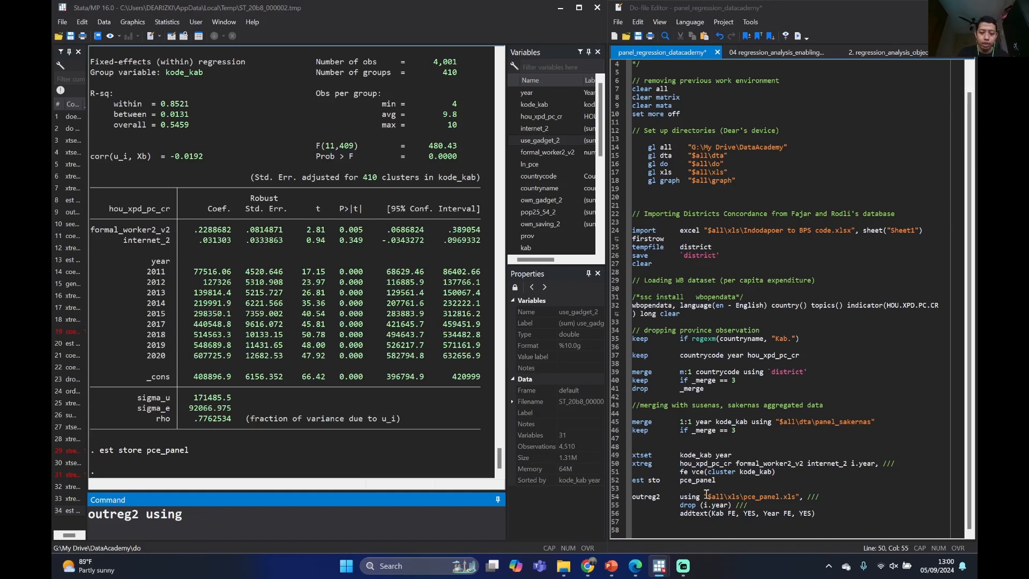
{"action": "left_click_drag", "start_coordinate": [705, 494], "coordinate": [801, 498]}
{"action": "key", "text": "ctrl+c"}
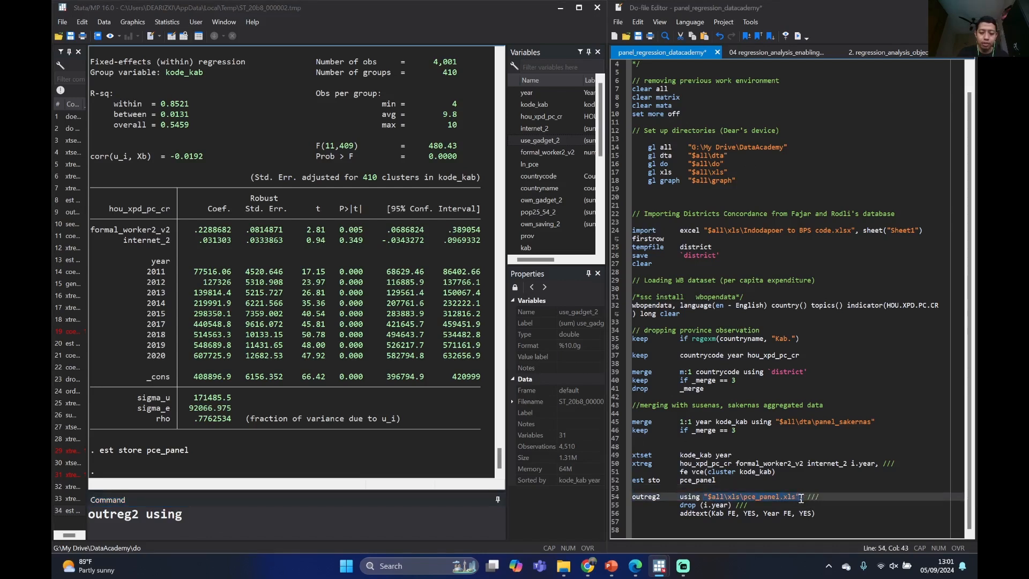
{"action": "left_click", "coordinate": [309, 515]}
{"action": "key", "text": "ctrl+v"}
{"action": "left_click", "coordinate": [196, 514]}
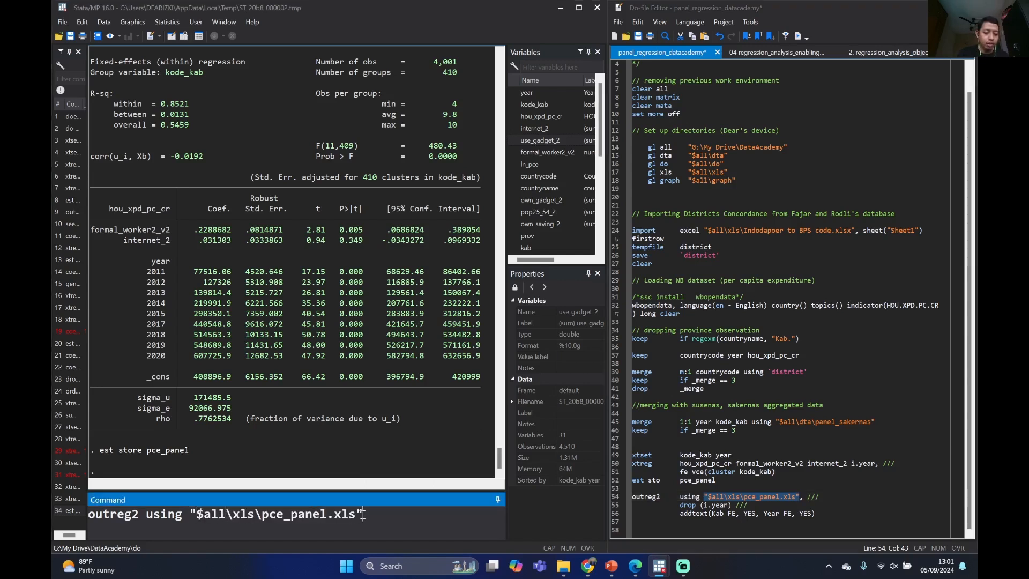
{"action": "left_click", "coordinate": [724, 488]}
{"action": "left_click_drag", "start_coordinate": [362, 514], "coordinate": [189, 509]}
{"action": "left_click", "coordinate": [249, 518]}
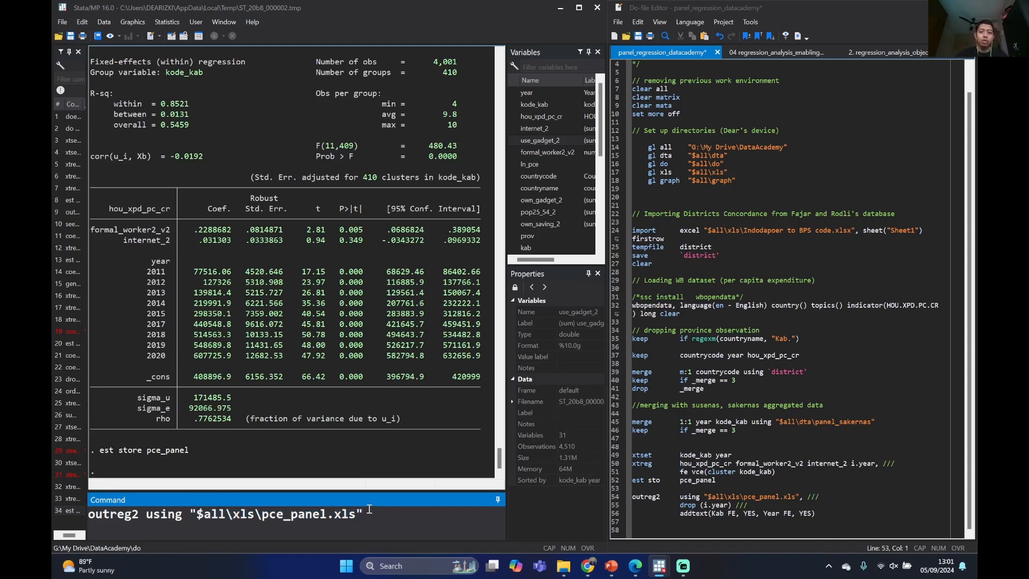
{"action": "left_click_drag", "start_coordinate": [648, 147], "coordinate": [738, 180]}
{"action": "left_click", "coordinate": [702, 172]}
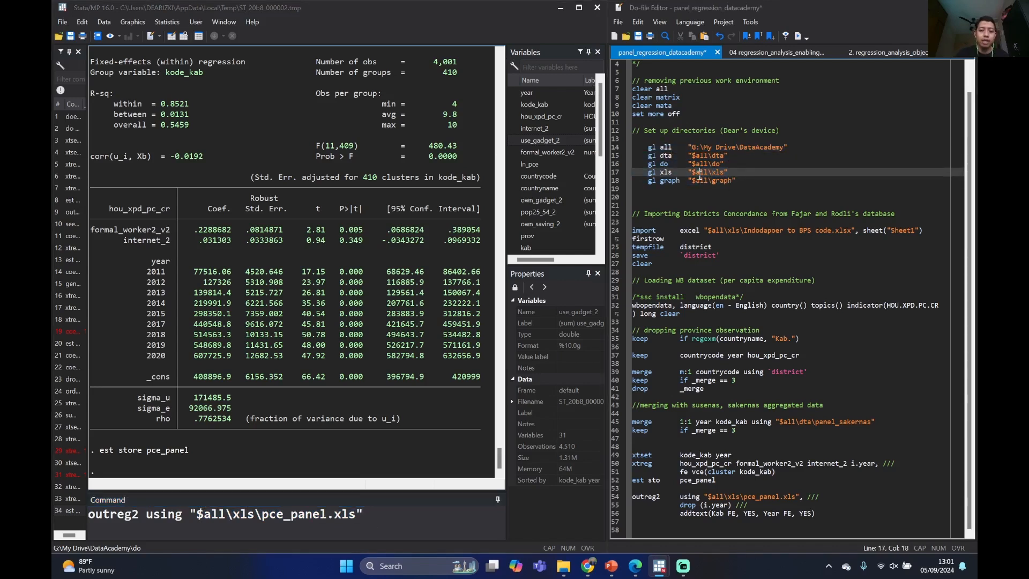
Add the option drop (i.year) to the pending outreg2 command to leave the year dummies out of the exported table
{"action": "left_click", "coordinate": [409, 525]}
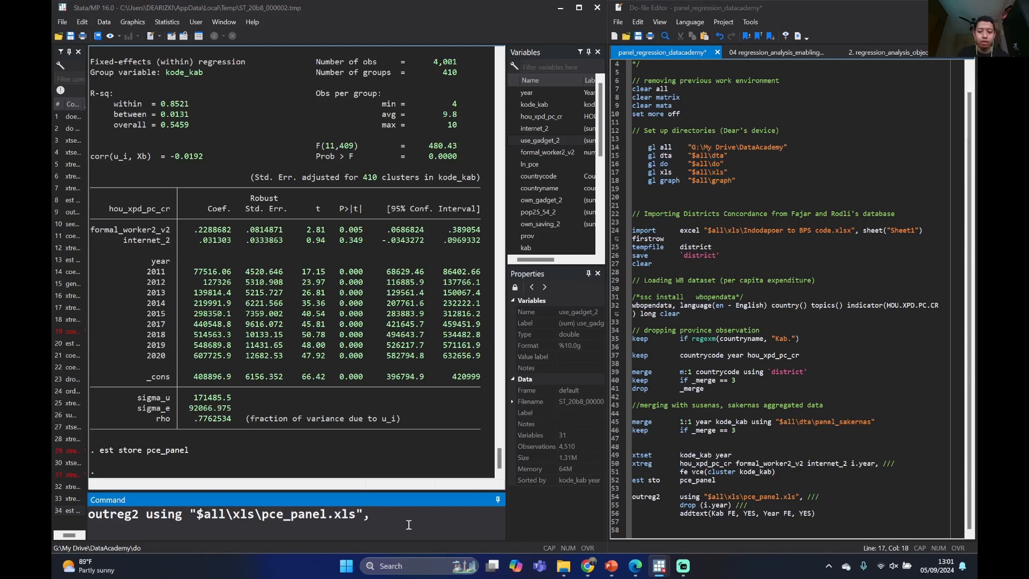
{"action": "type", "text": "drop "}
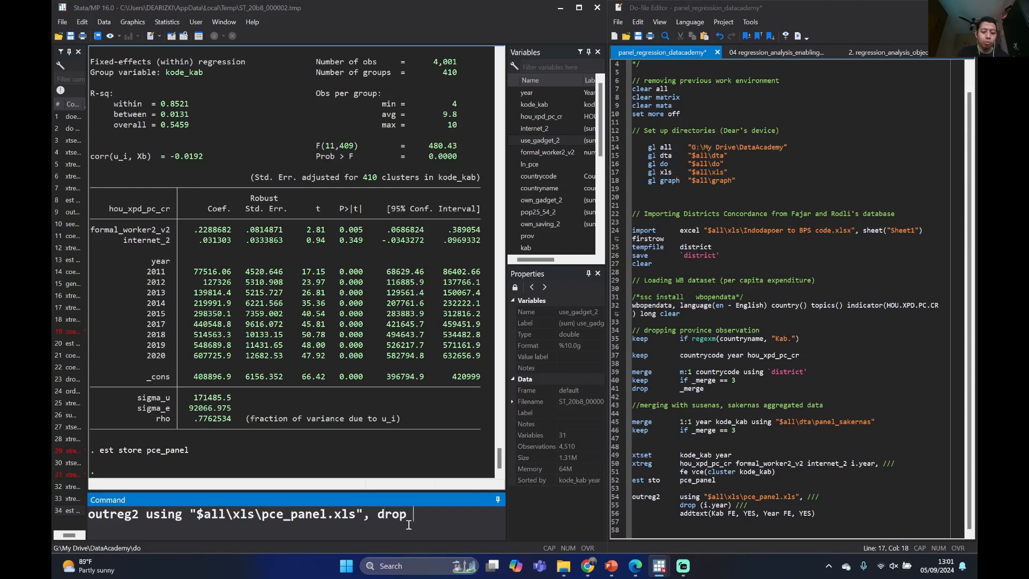
{"action": "type", "text": "(i.year)"}
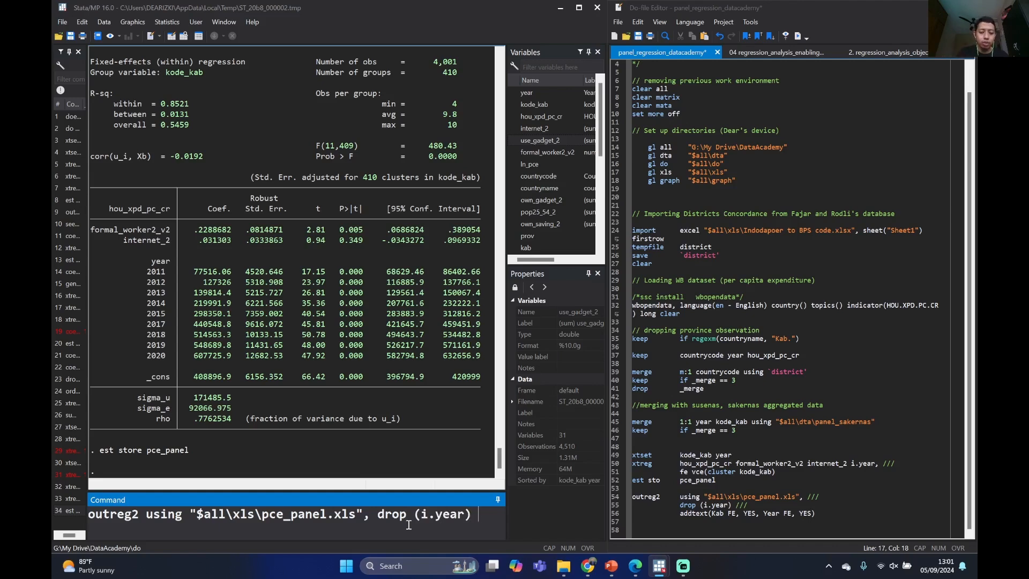
{"action": "type", "text": " addtext"}
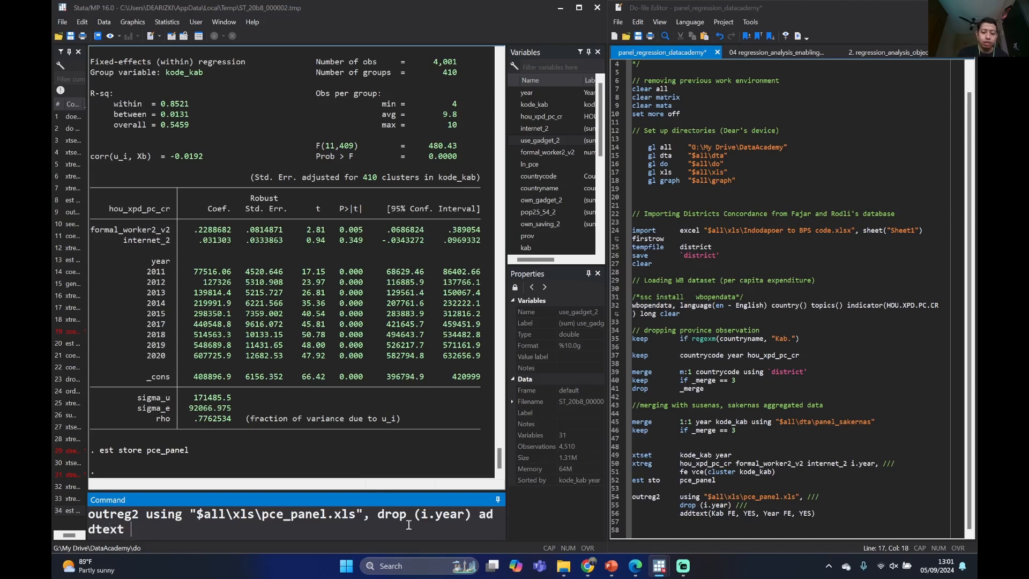
{"action": "type", "text": "(kab FE, YES,"}
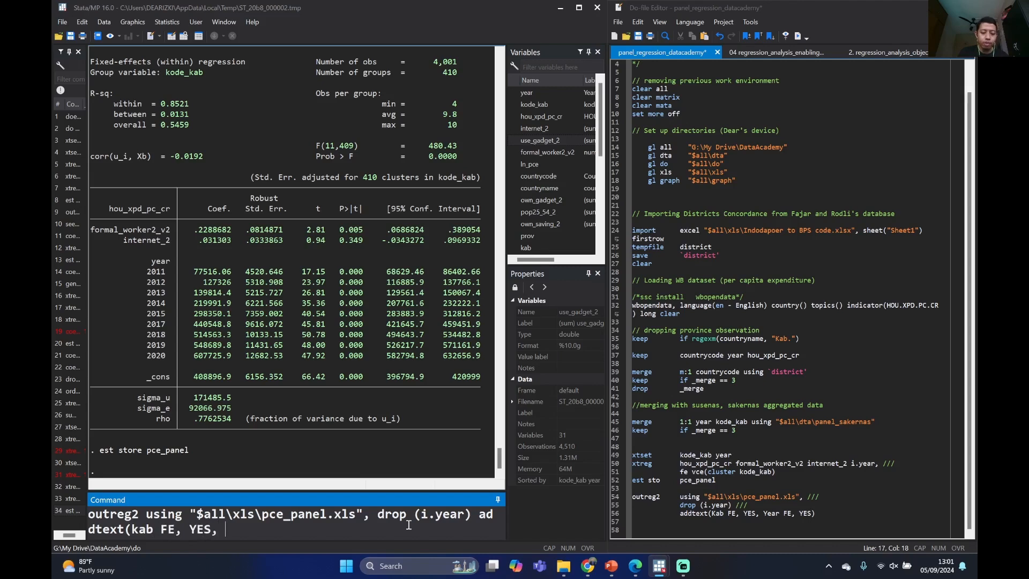
{"action": "type", "text": " Year FE"}
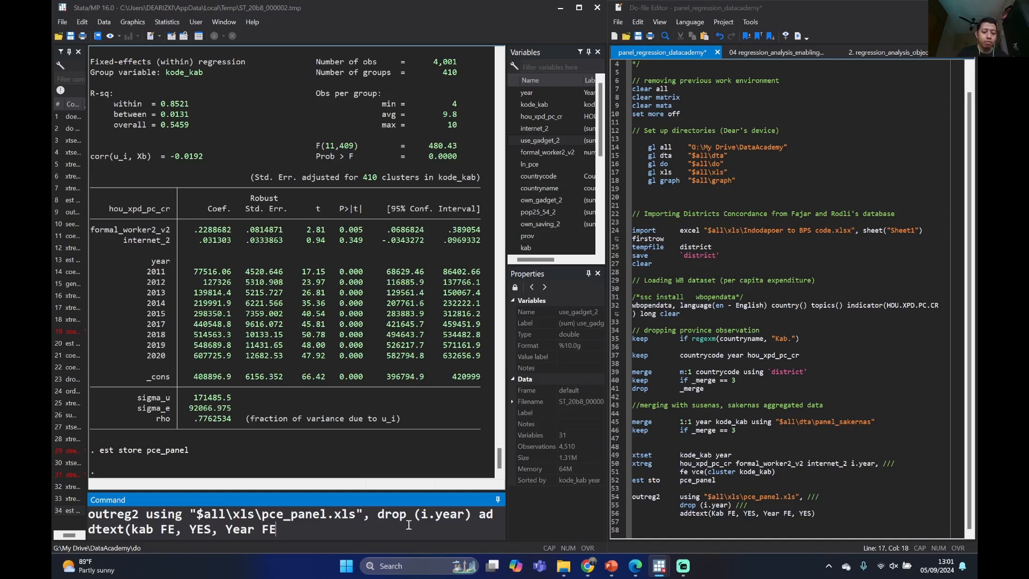
Add addtext(kab FE, YES, Year FE, YES) to the outreg2 command and run it to export the results table
{"action": "type", "text": ", YES)"}
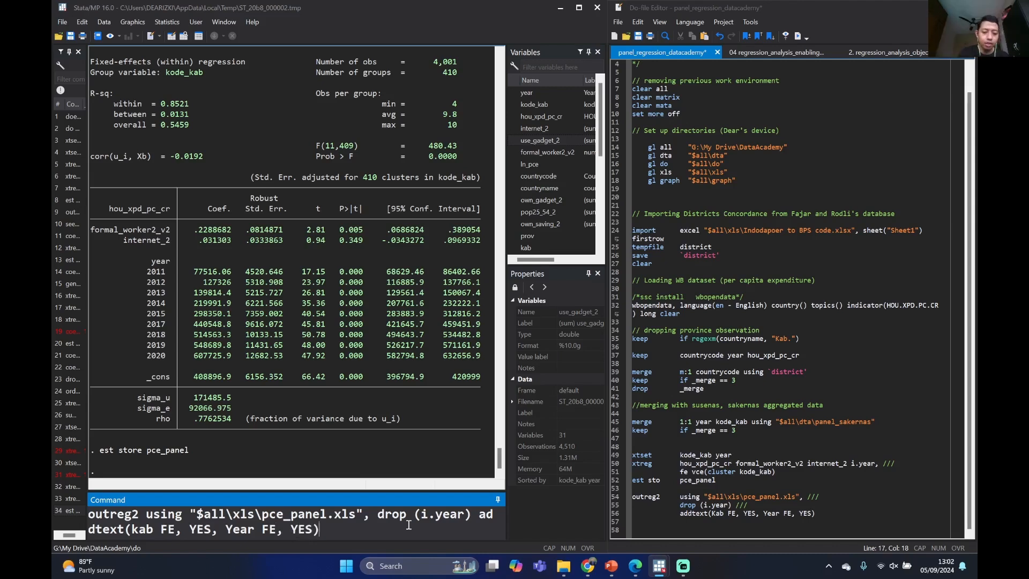
{"action": "key", "text": "Return"}
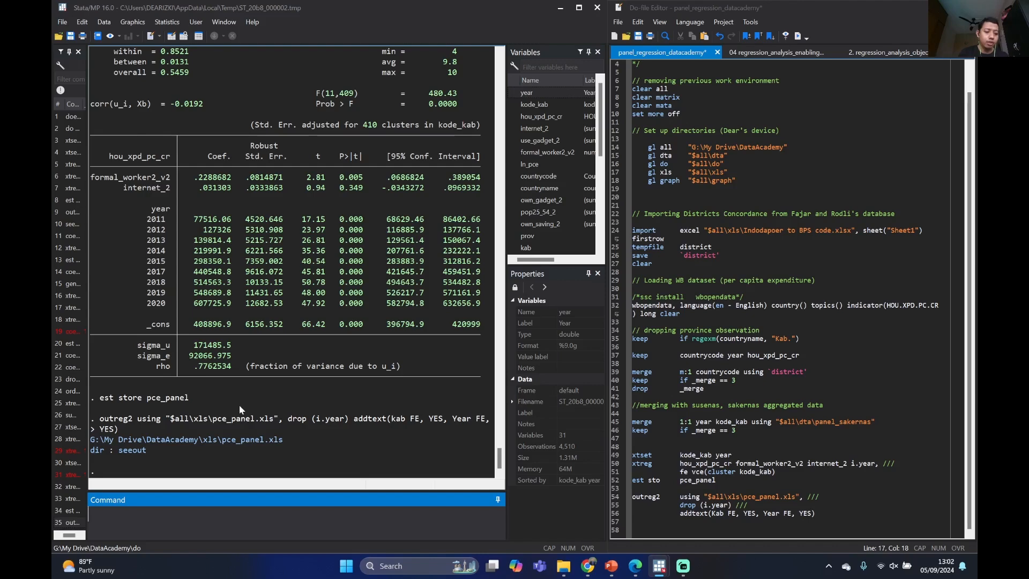
Open the exported pce_panel.xls in Excel despite the file-format mismatch and maximize its window to view the results table
{"action": "left_click", "coordinate": [247, 440]}
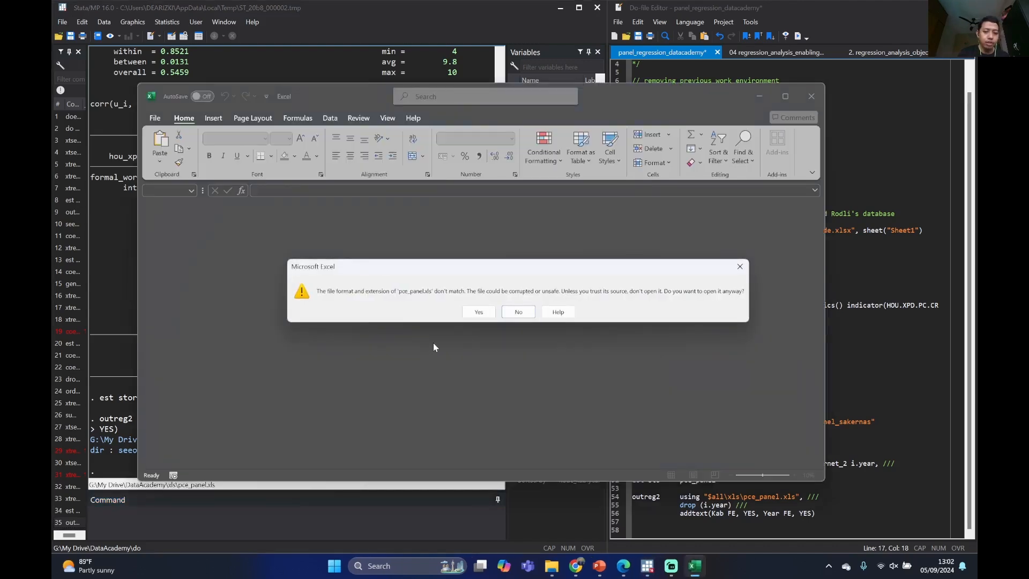
{"action": "left_click", "coordinate": [474, 315]}
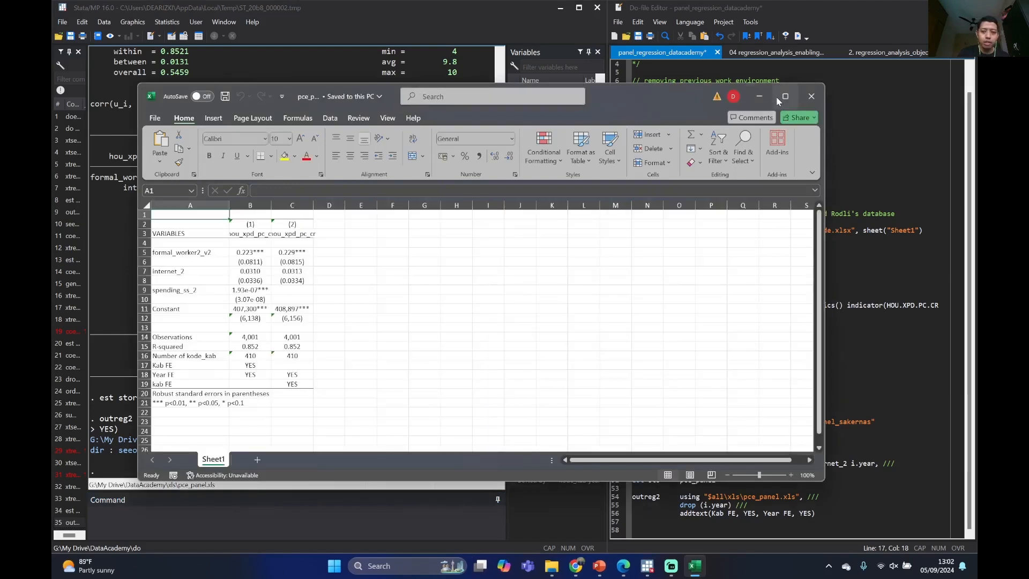
{"action": "left_click", "coordinate": [785, 96]}
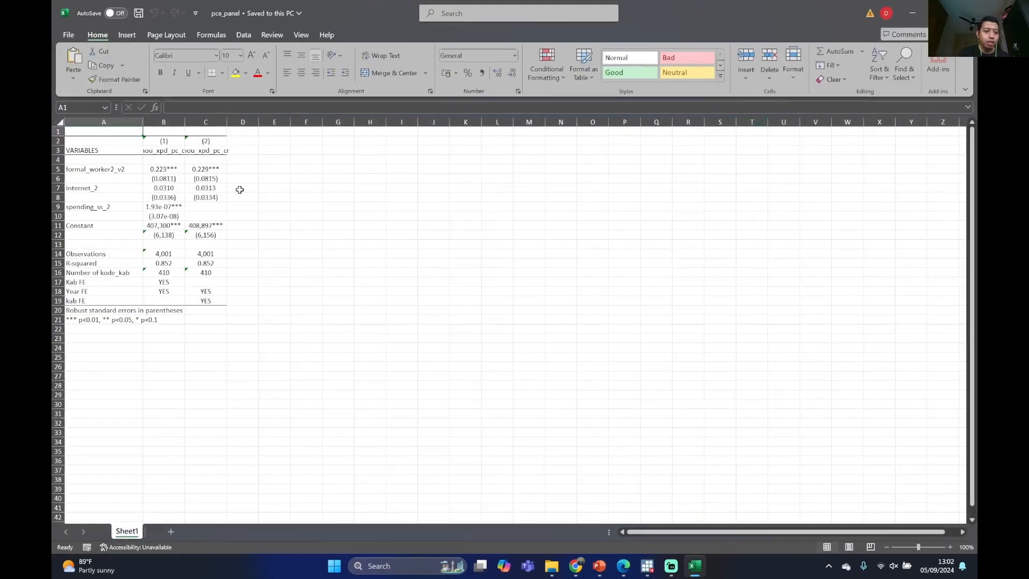
{"action": "scroll", "coordinate": [180, 216], "scroll_direction": "down", "scroll_amount": 2}
{"action": "scroll", "coordinate": [183, 218], "scroll_direction": "up", "scroll_amount": 2}
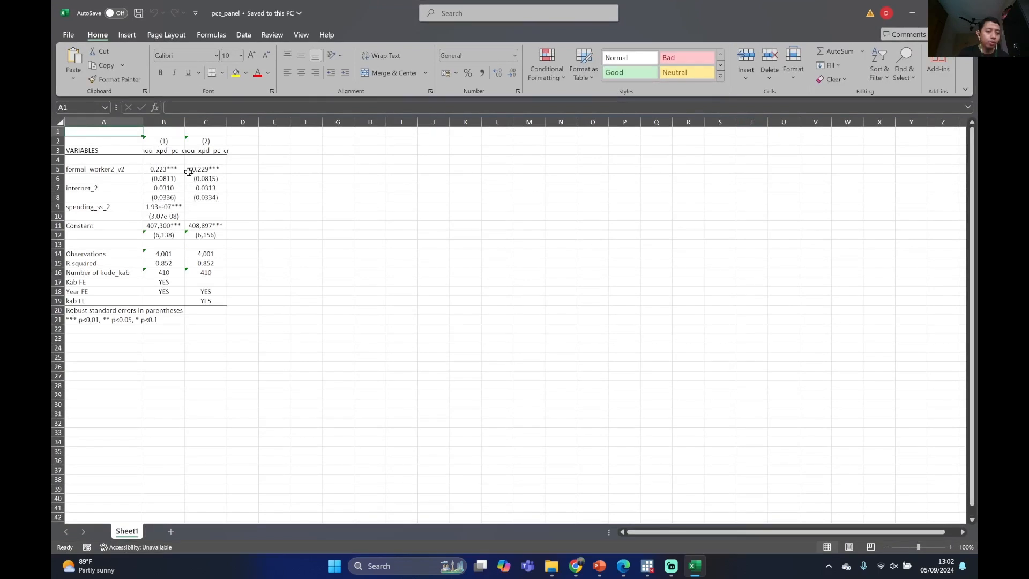
Check the first model's cells in the exported table and delete the entire model (1) column
{"action": "left_click", "coordinate": [167, 154]}
{"action": "key", "text": "Right"}
{"action": "left_click", "coordinate": [165, 152]}
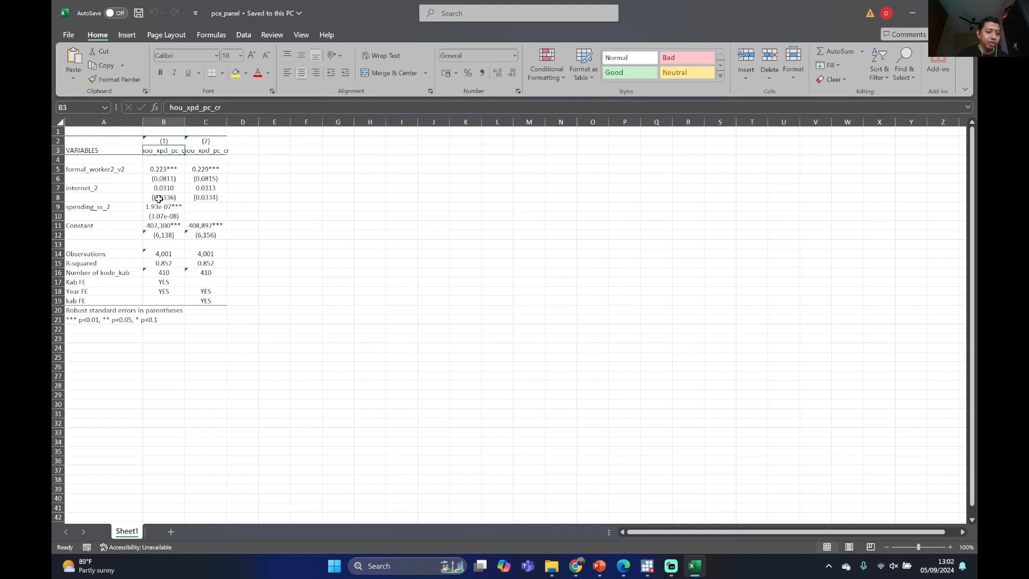
{"action": "left_click", "coordinate": [168, 207]}
{"action": "left_click", "coordinate": [174, 227]}
{"action": "left_click", "coordinate": [173, 120]}
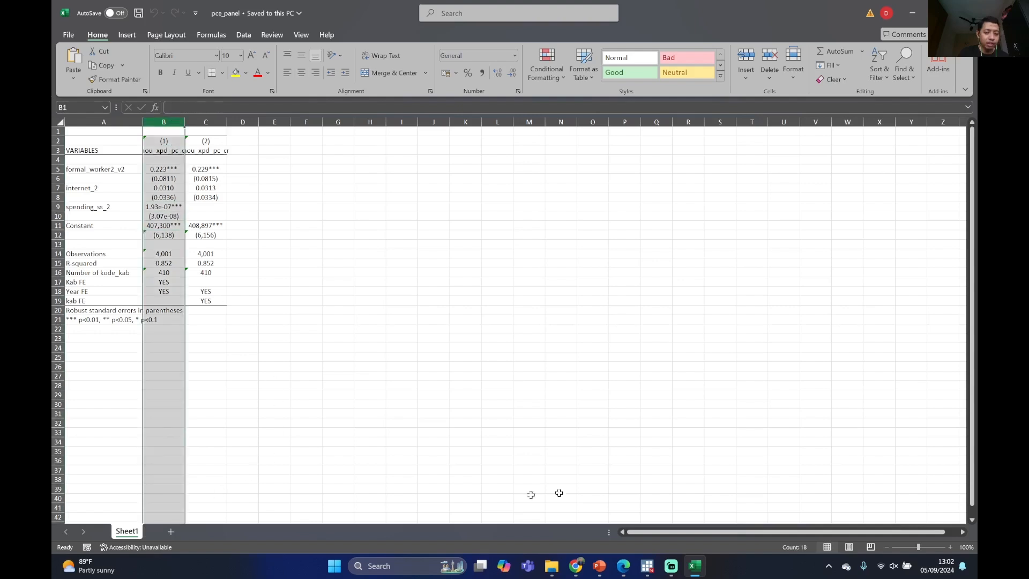
{"action": "right_click", "coordinate": [166, 127]}
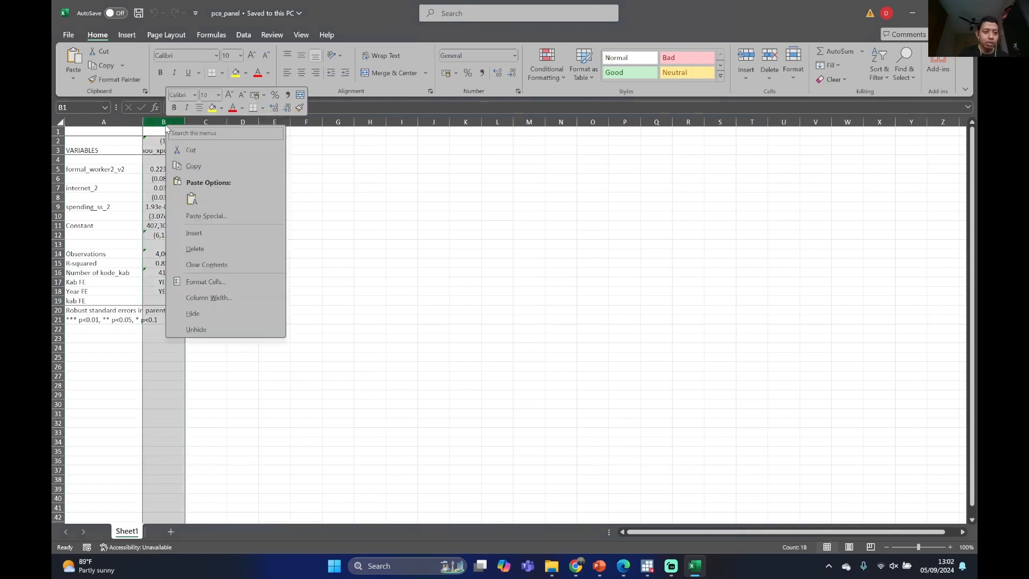
{"action": "left_click", "coordinate": [215, 248]}
{"action": "left_click", "coordinate": [196, 178]}
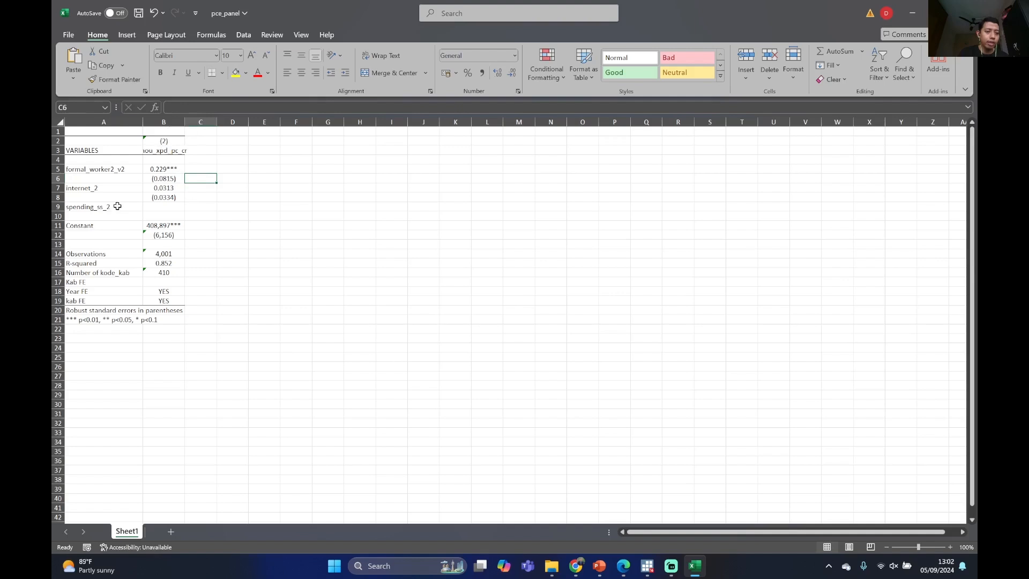
Delete the spending_ss_2 row from the exported results table
{"action": "left_click", "coordinate": [57, 207]}
{"action": "right_click", "coordinate": [57, 207]}
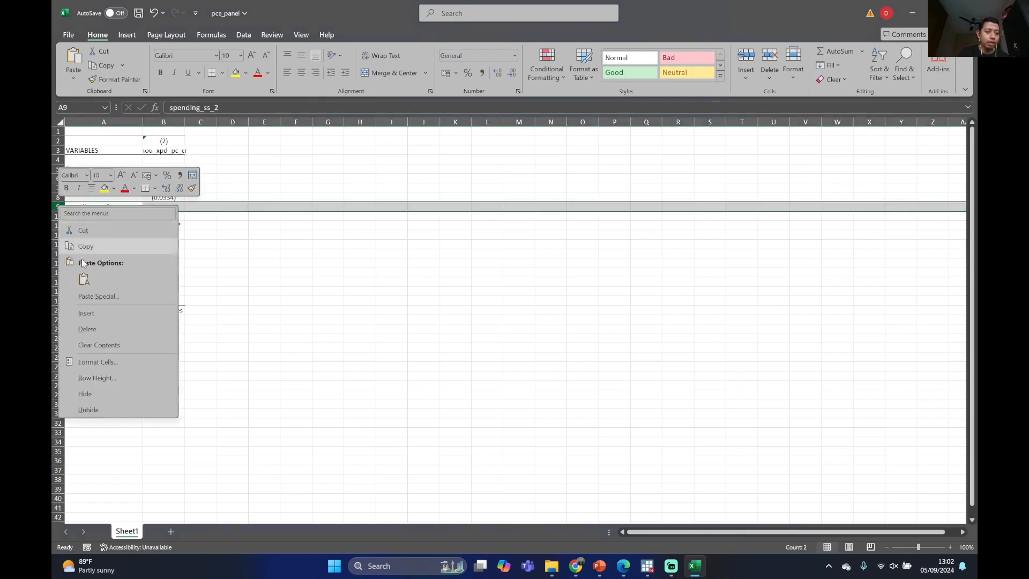
{"action": "left_click", "coordinate": [87, 329]}
{"action": "left_click", "coordinate": [200, 216]}
Examine the remaining regression table, from the variable labels and coefficients down to the fixed-effects rows and significance notes
{"action": "left_click", "coordinate": [94, 178]}
{"action": "left_click", "coordinate": [90, 169]}
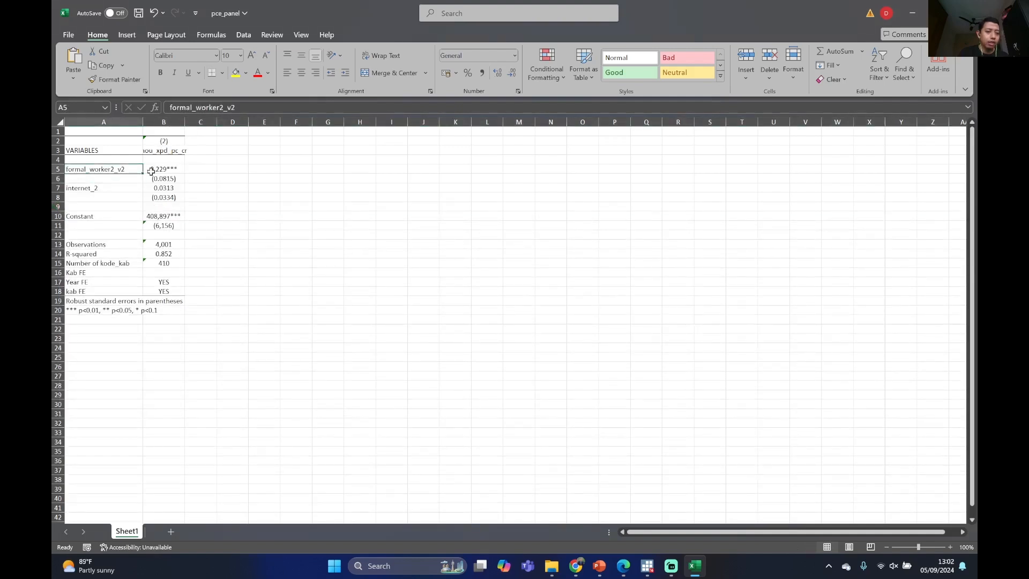
{"action": "left_click_drag", "start_coordinate": [172, 170], "coordinate": [164, 301]}
{"action": "left_click_drag", "start_coordinate": [78, 140], "coordinate": [168, 311]}
{"action": "left_click", "coordinate": [168, 311]}
{"action": "left_click", "coordinate": [231, 225]}
{"action": "left_click", "coordinate": [275, 208]}
{"action": "left_click", "coordinate": [234, 190]}
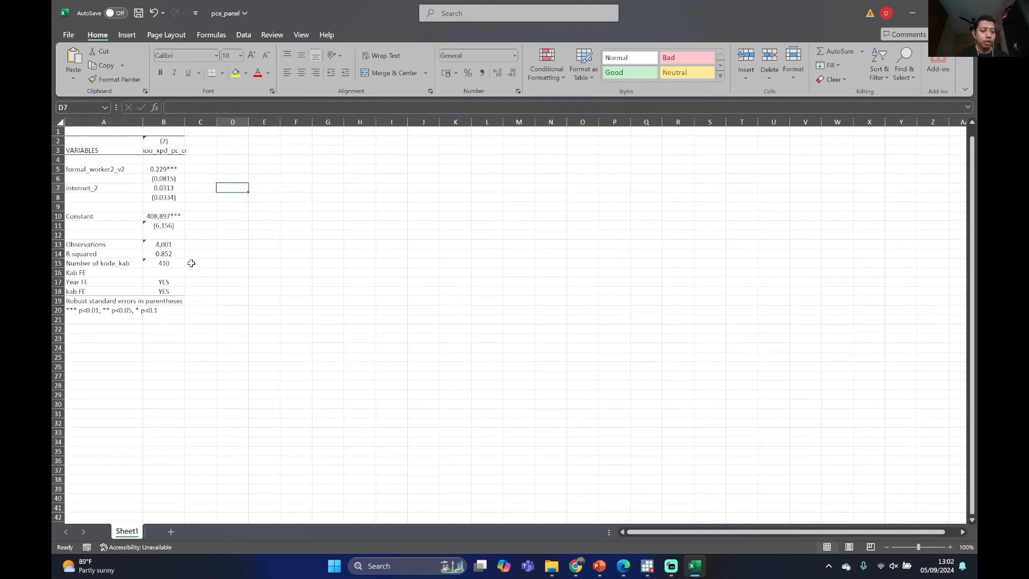
Return to Stata, look through the variable list, and widen the results area over the Variables and Properties panes
{"action": "left_click", "coordinate": [917, 8]}
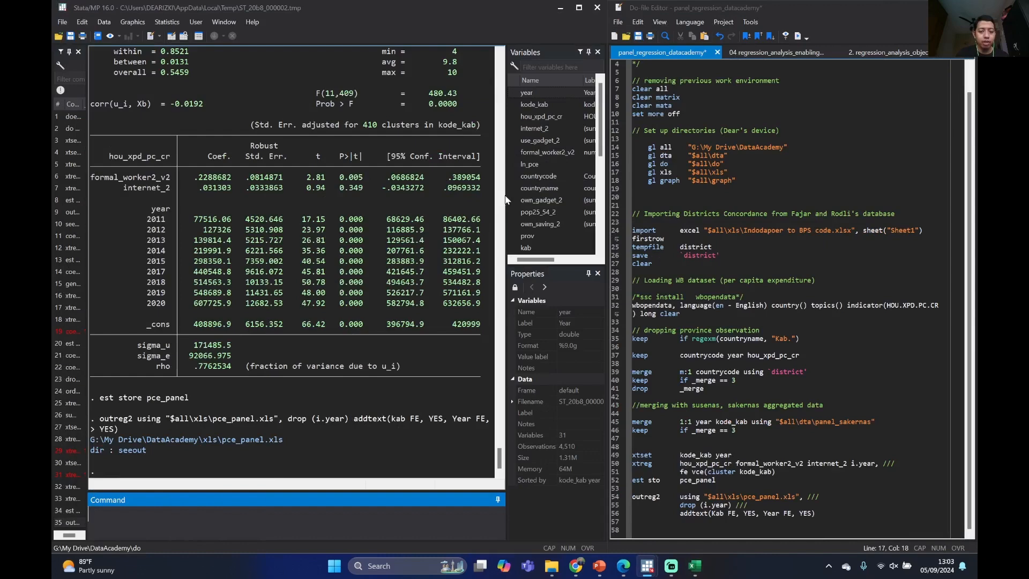
{"action": "left_click_drag", "start_coordinate": [506, 195], "coordinate": [557, 198]}
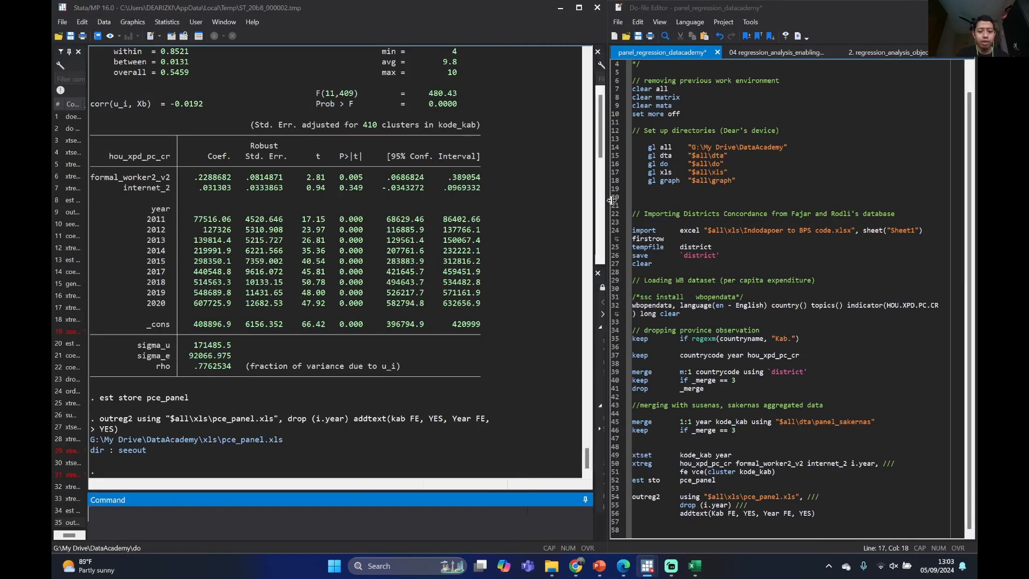
{"action": "scroll", "coordinate": [467, 367], "scroll_direction": "up", "scroll_amount": 6}
{"action": "scroll", "coordinate": [467, 366], "scroll_direction": "down", "scroll_amount": 6}
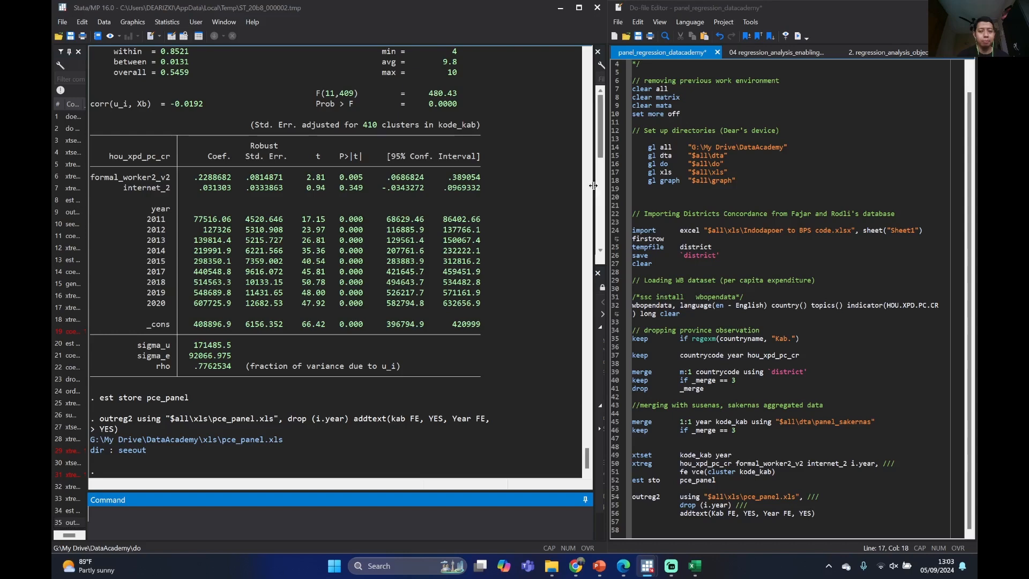
{"action": "left_click_drag", "start_coordinate": [594, 185], "coordinate": [528, 185]}
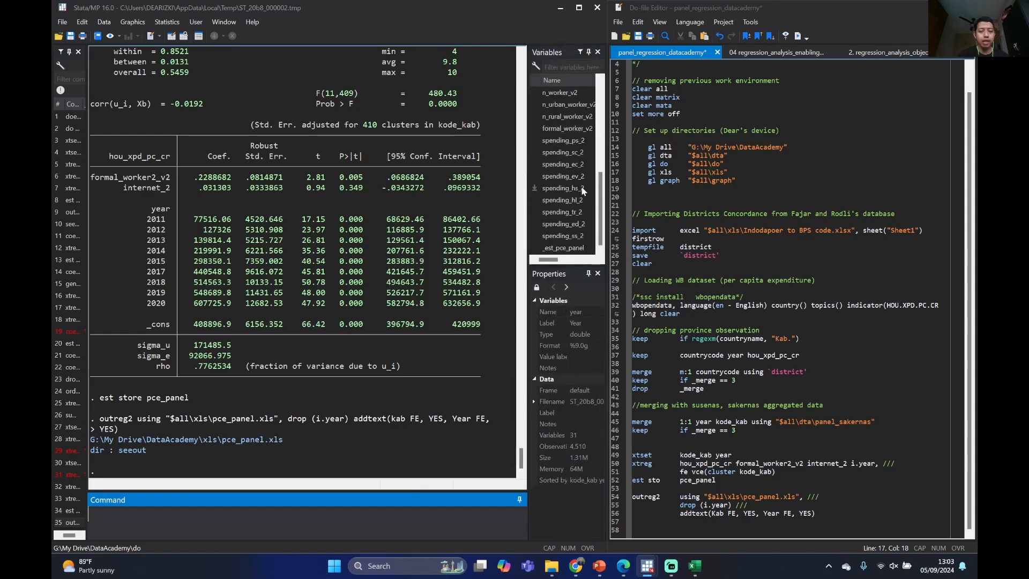
{"action": "scroll", "coordinate": [583, 199], "scroll_direction": "up", "scroll_amount": 6}
{"action": "left_click_drag", "start_coordinate": [529, 181], "coordinate": [600, 184]}
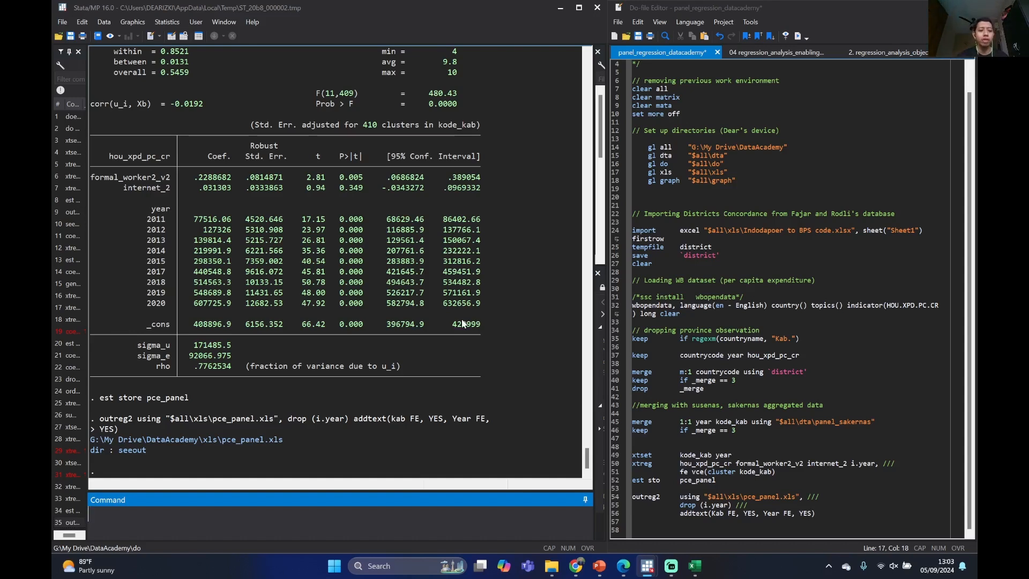
Recall the earlier xtreg command containing use_gadget_2 and remove both use_gadget_2 and i.year from its regressors
{"action": "left_click", "coordinate": [71, 490]}
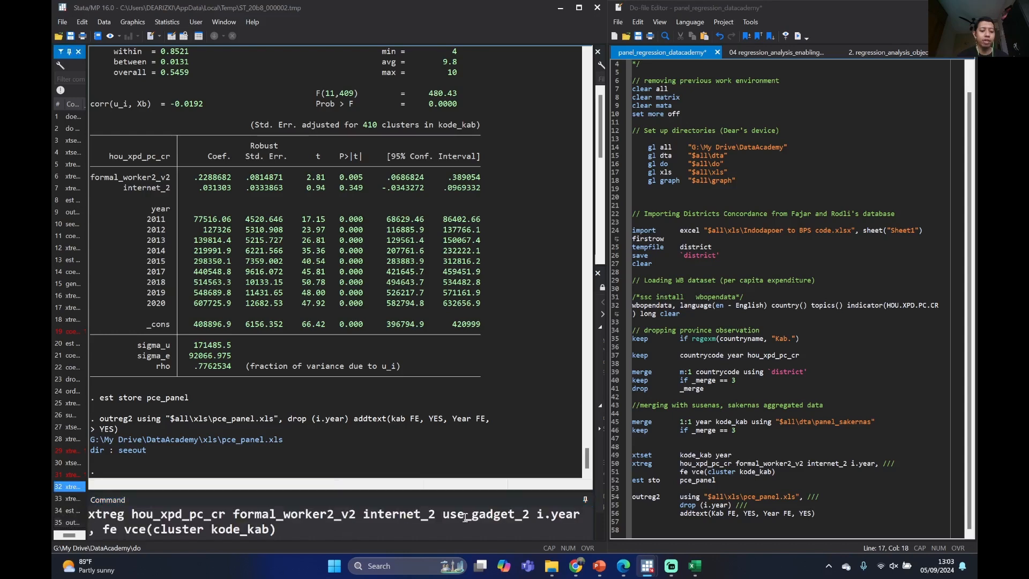
{"action": "left_click_drag", "start_coordinate": [443, 516], "coordinate": [534, 518]}
{"action": "key", "text": "BackSpace"}
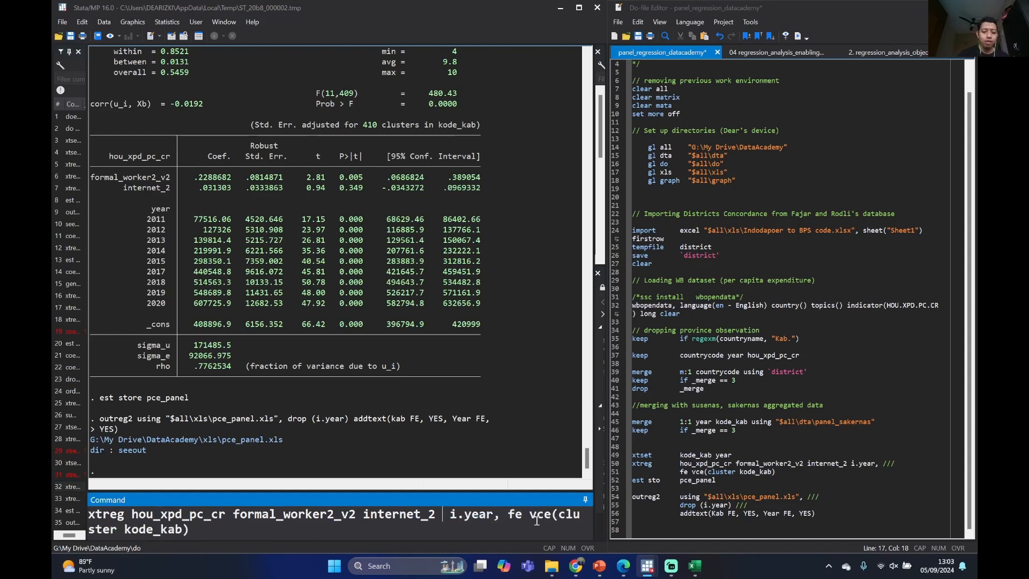
{"action": "key", "text": "BackSpace"}
{"action": "left_click_drag", "start_coordinate": [471, 515], "coordinate": [480, 515]}
{"action": "double_click", "coordinate": [482, 515]}
{"action": "key", "text": "BackSpace"}
{"action": "key", "text": "BackSpace"}
{"action": "key", "text": "BackSpace"}
{"action": "key", "text": "BackSpace"}
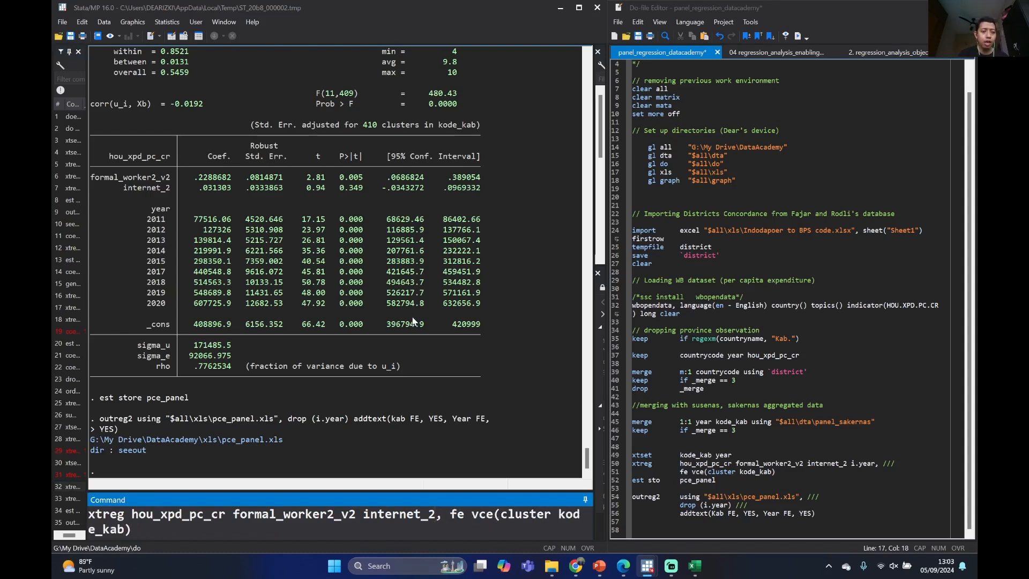
Change the pending xtreg command from fe to re and remove the vce(cluster kode_kab) option
{"action": "double_click", "coordinate": [458, 515]}
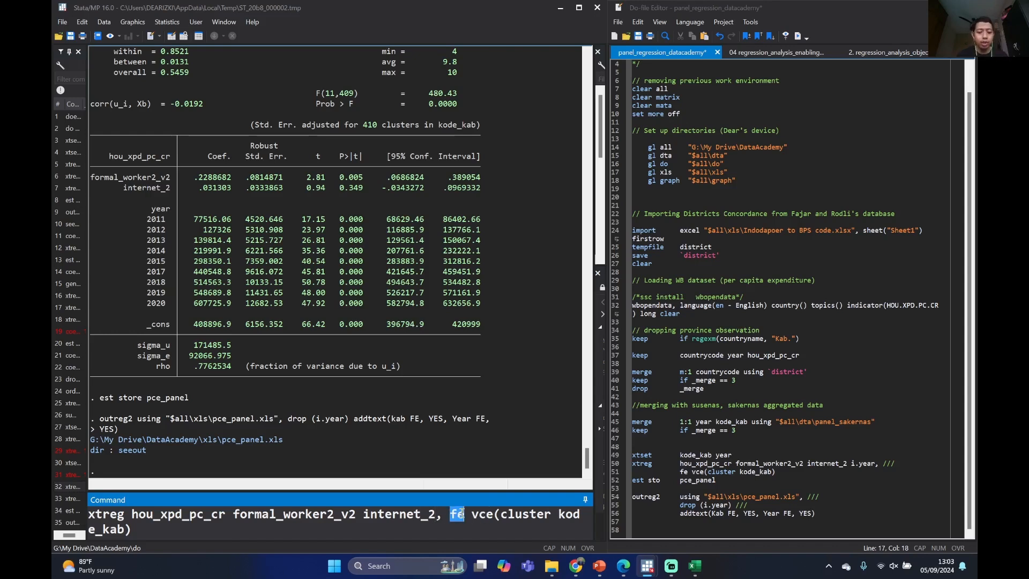
{"action": "type", "text": "re"}
{"action": "left_click_drag", "start_coordinate": [473, 515], "coordinate": [477, 528]}
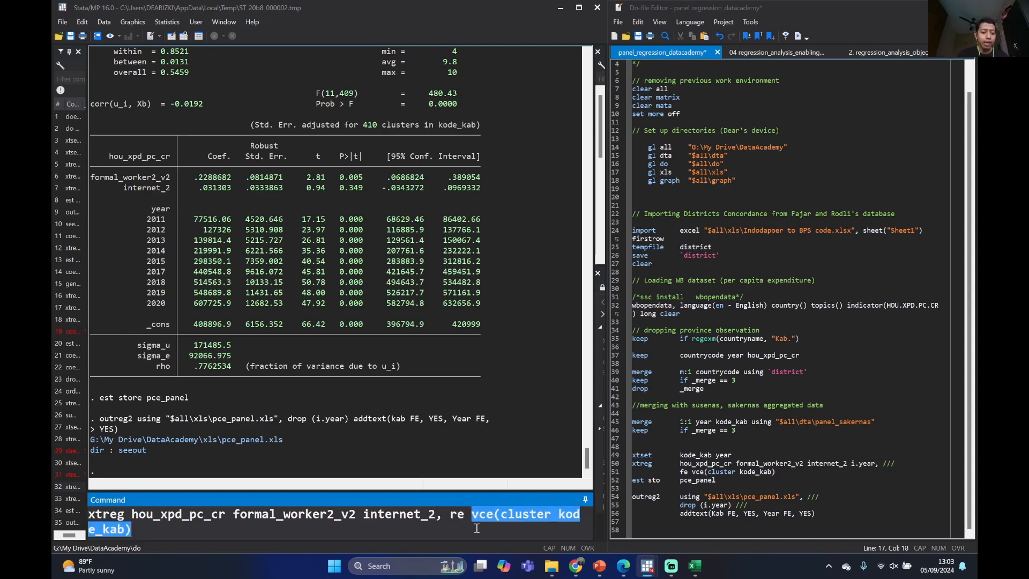
{"action": "key", "text": "BackSpace"}
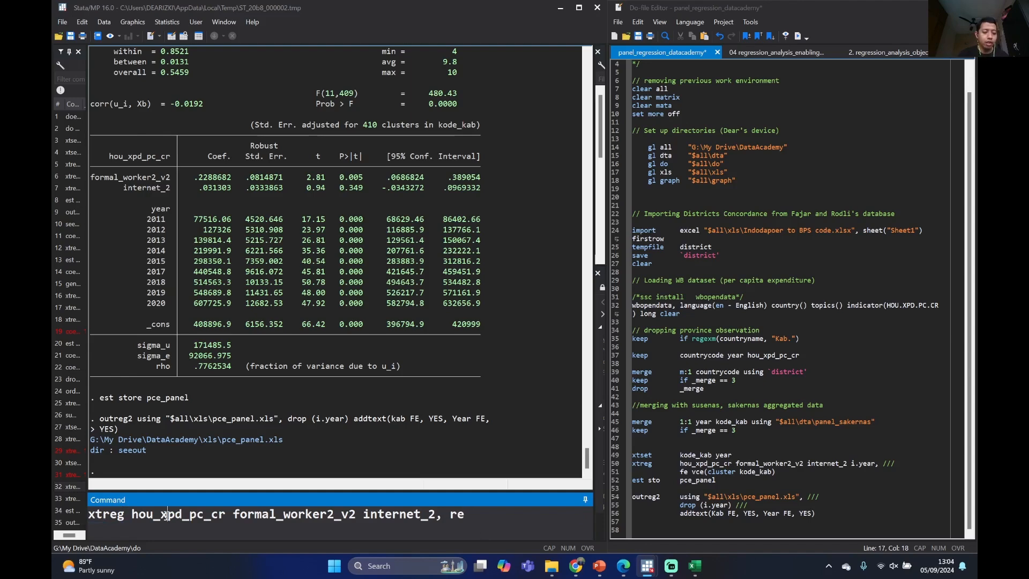
{"action": "key", "text": "ctrl+shift+Left"}
{"action": "left_click", "coordinate": [392, 514]}
Examine the corr(u_i, Xb) line in the earlier fixed-effects regression output
{"action": "scroll", "coordinate": [151, 206], "scroll_direction": "up", "scroll_amount": 3}
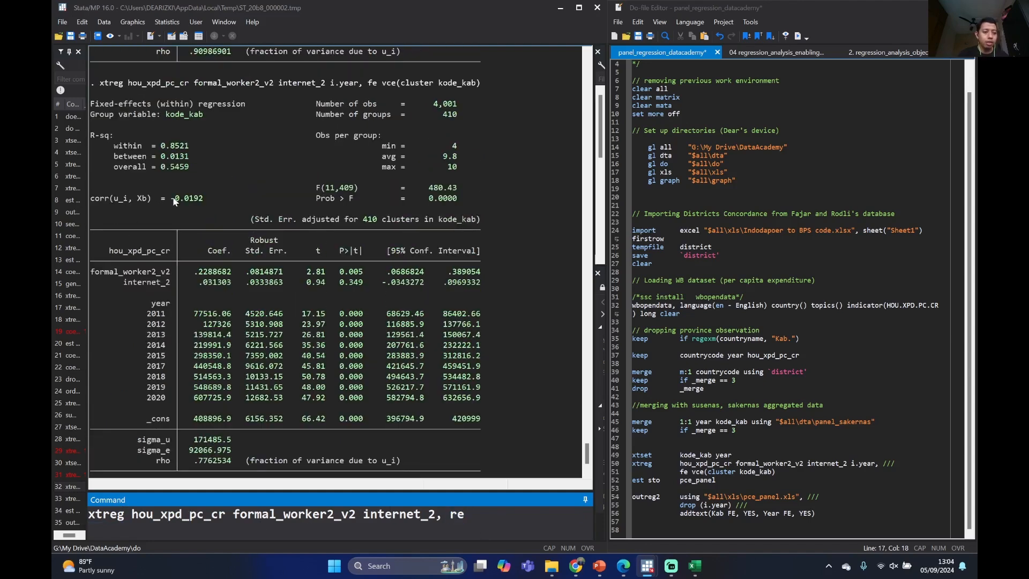
{"action": "left_click_drag", "start_coordinate": [95, 202], "coordinate": [205, 202]}
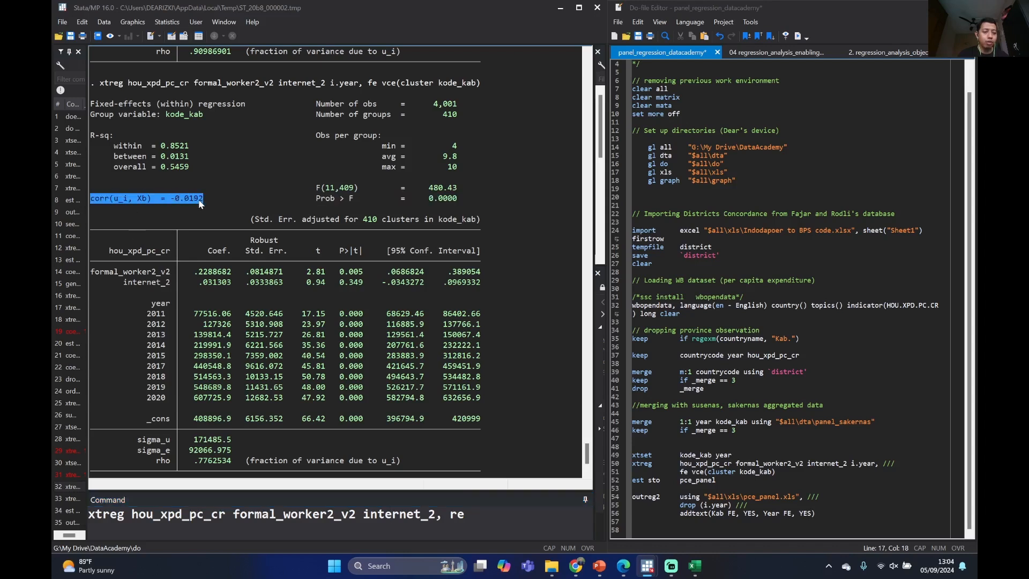
{"action": "left_click", "coordinate": [130, 206]}
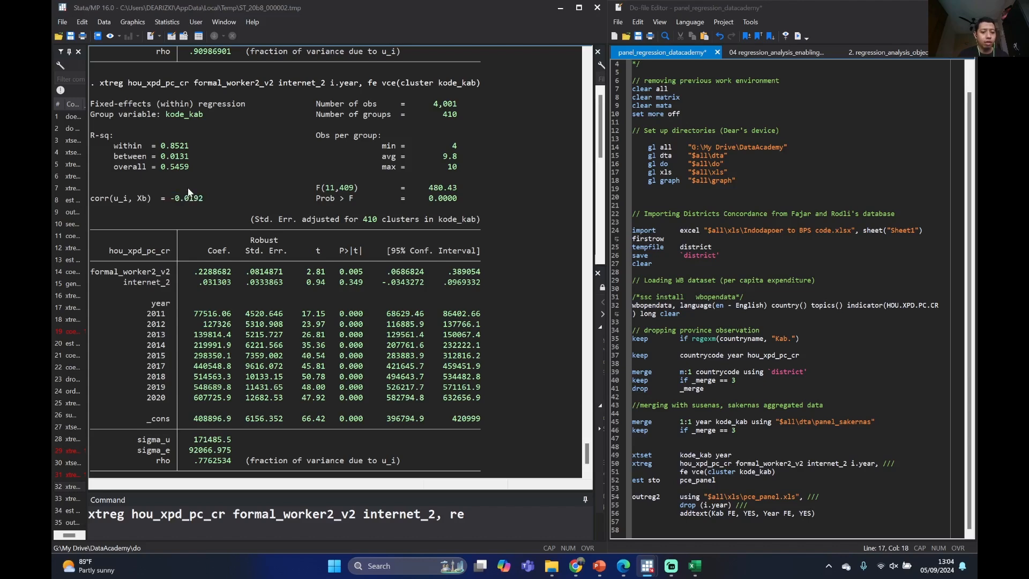
{"action": "scroll", "coordinate": [188, 188], "scroll_direction": "down", "scroll_amount": 3}
{"action": "scroll", "coordinate": [188, 188], "scroll_direction": "up", "scroll_amount": 6}
{"action": "scroll", "coordinate": [214, 199], "scroll_direction": "down", "scroll_amount": 5}
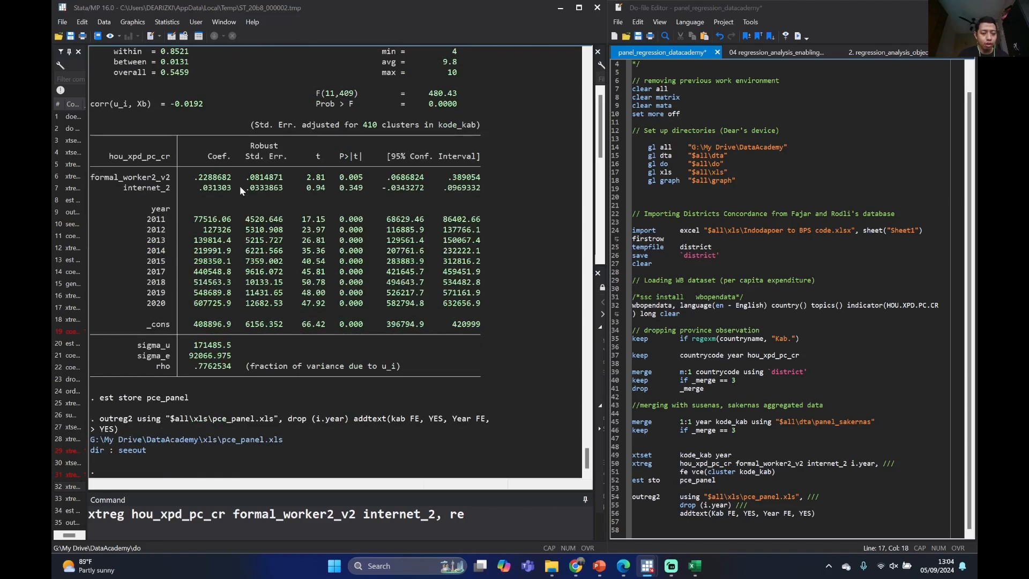
Run xtreg hou_xpd_pc_cr formal_worker2_v2 internet_2, re and check its corr(u_i, X) line
{"action": "left_click", "coordinate": [495, 521]}
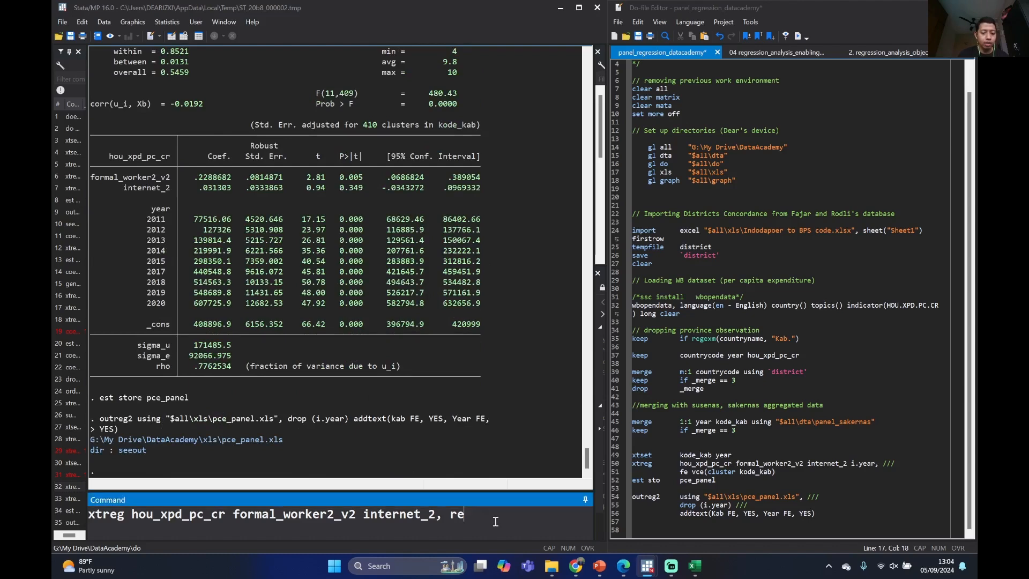
{"action": "key", "text": "Return"}
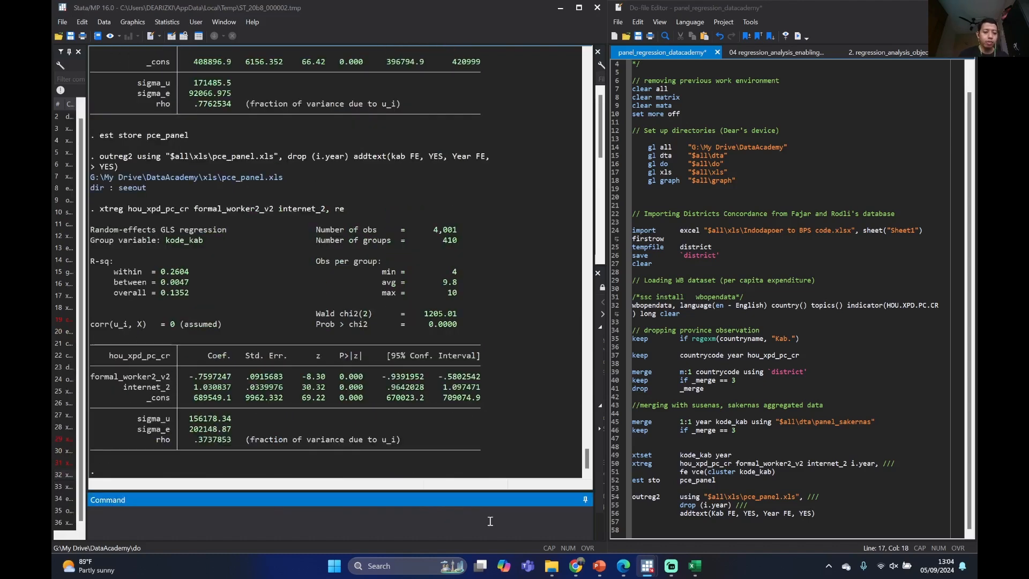
{"action": "left_click", "coordinate": [172, 329]}
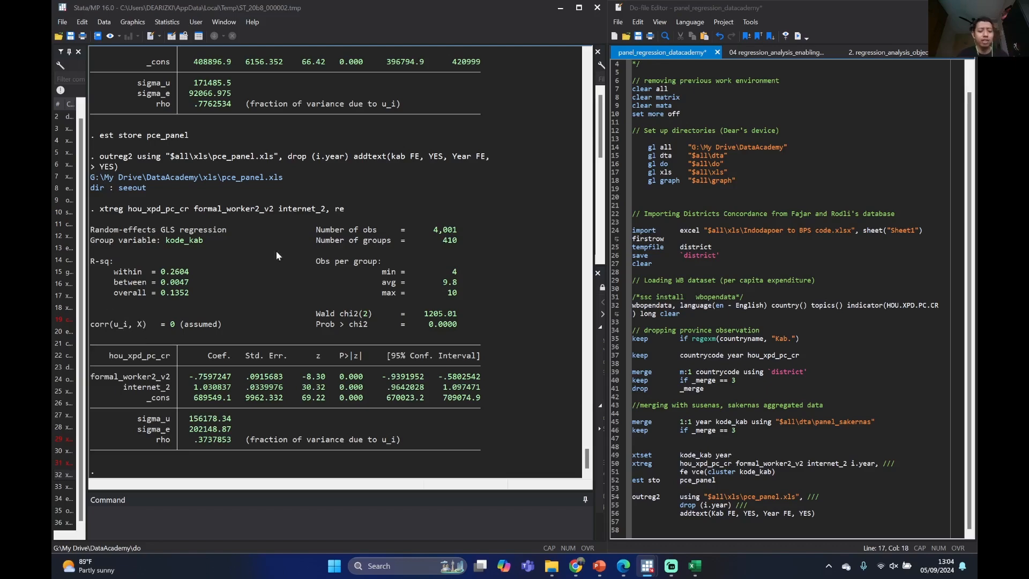
Compare the random-effects output with the clustered fixed-effects output above it
{"action": "scroll", "coordinate": [331, 320], "scroll_direction": "up", "scroll_amount": 10}
{"action": "scroll", "coordinate": [332, 321], "scroll_direction": "down", "scroll_amount": 10}
{"action": "scroll", "coordinate": [334, 322], "scroll_direction": "up", "scroll_amount": 10}
{"action": "scroll", "coordinate": [334, 322], "scroll_direction": "down", "scroll_amount": 1}
{"action": "scroll", "coordinate": [335, 323], "scroll_direction": "up", "scroll_amount": 2}
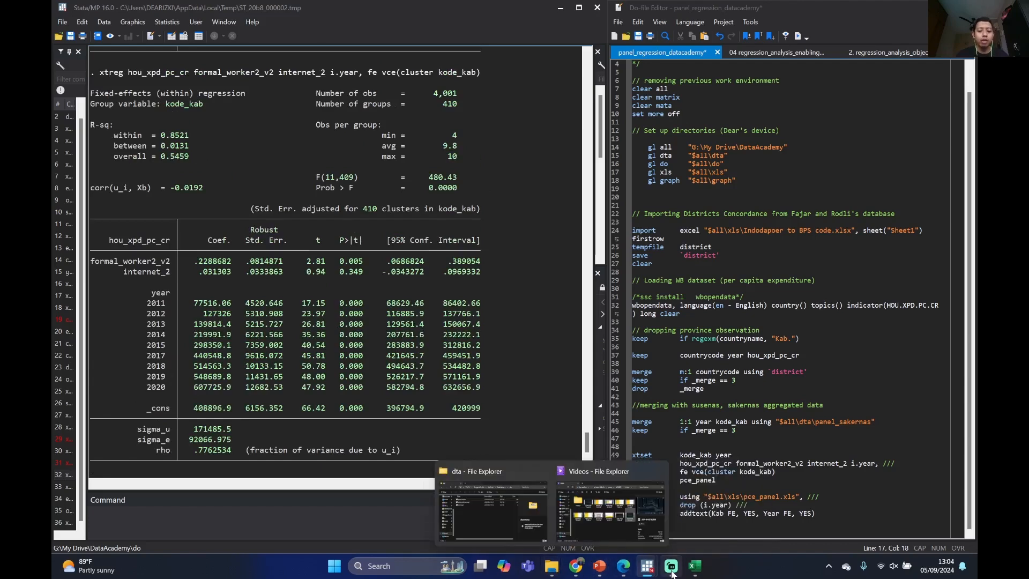
Switch to the DataAcademy presentation in PowerPoint, showing its closing slide
{"action": "left_click", "coordinate": [581, 515]}
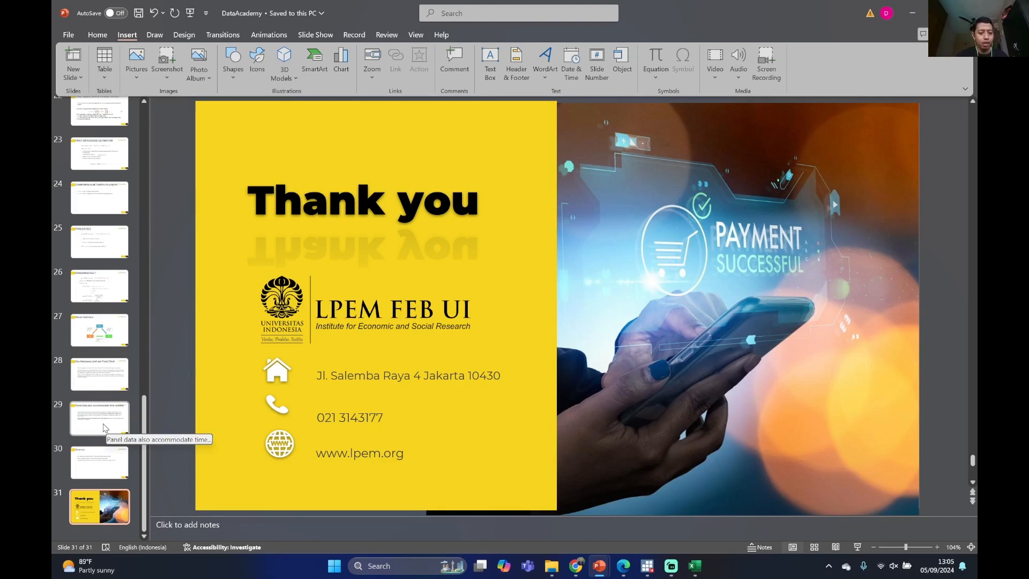
{"action": "mouse_move", "coordinate": [576, 572]}
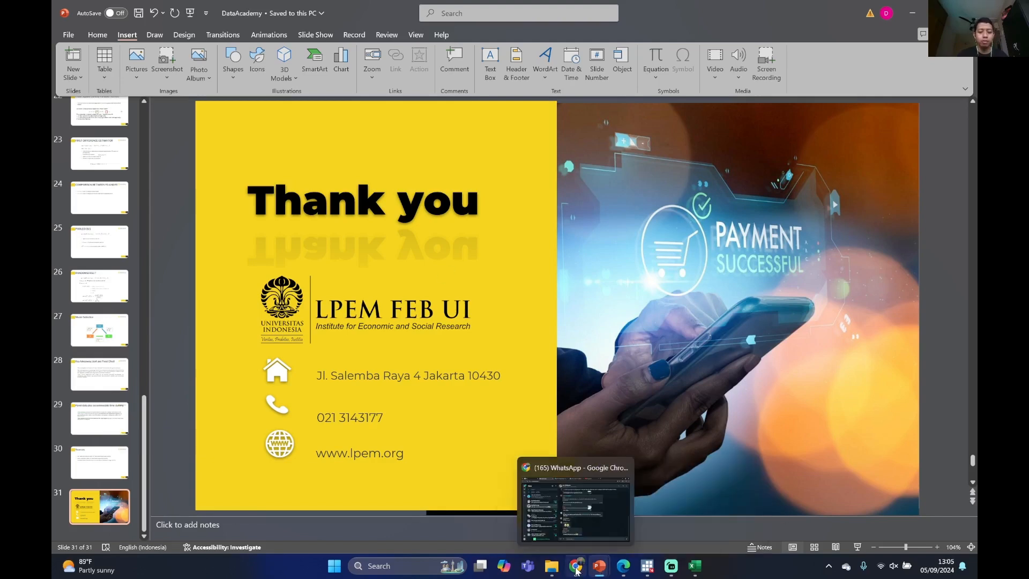